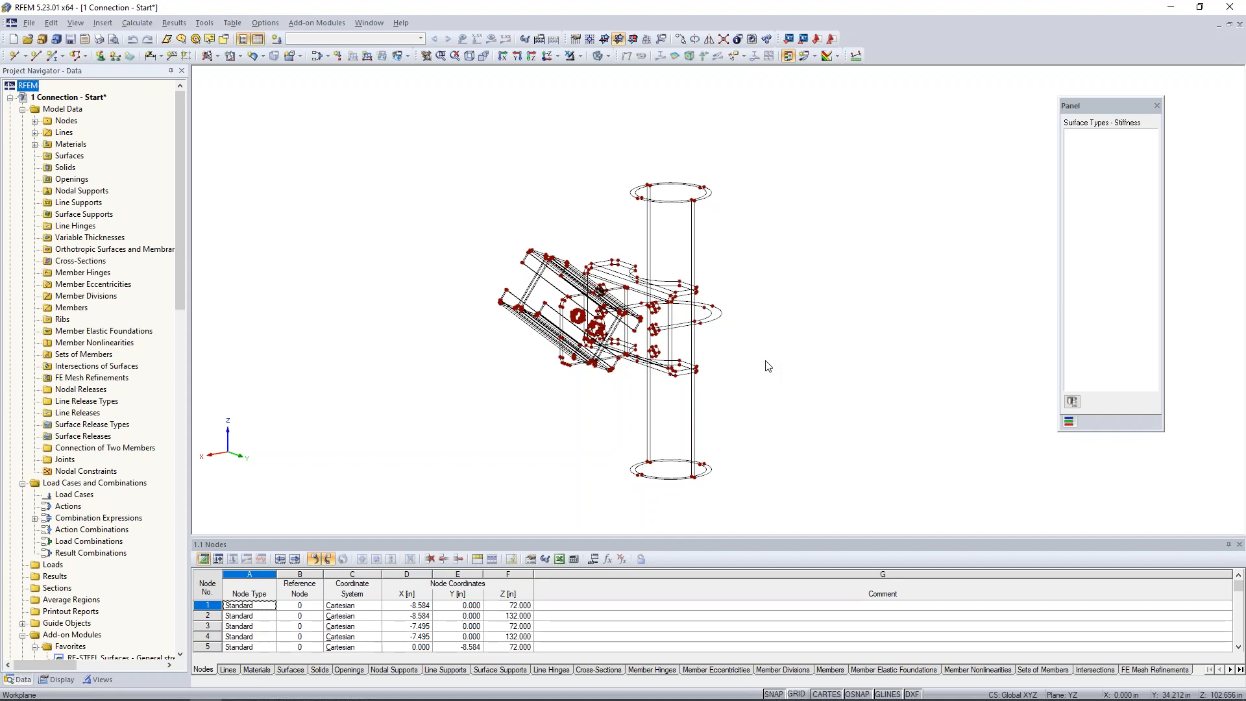
Review the available model import formats, including the STEP, IGES and SAT options, without importing anything.
scroll(738, 359, "down", 1)
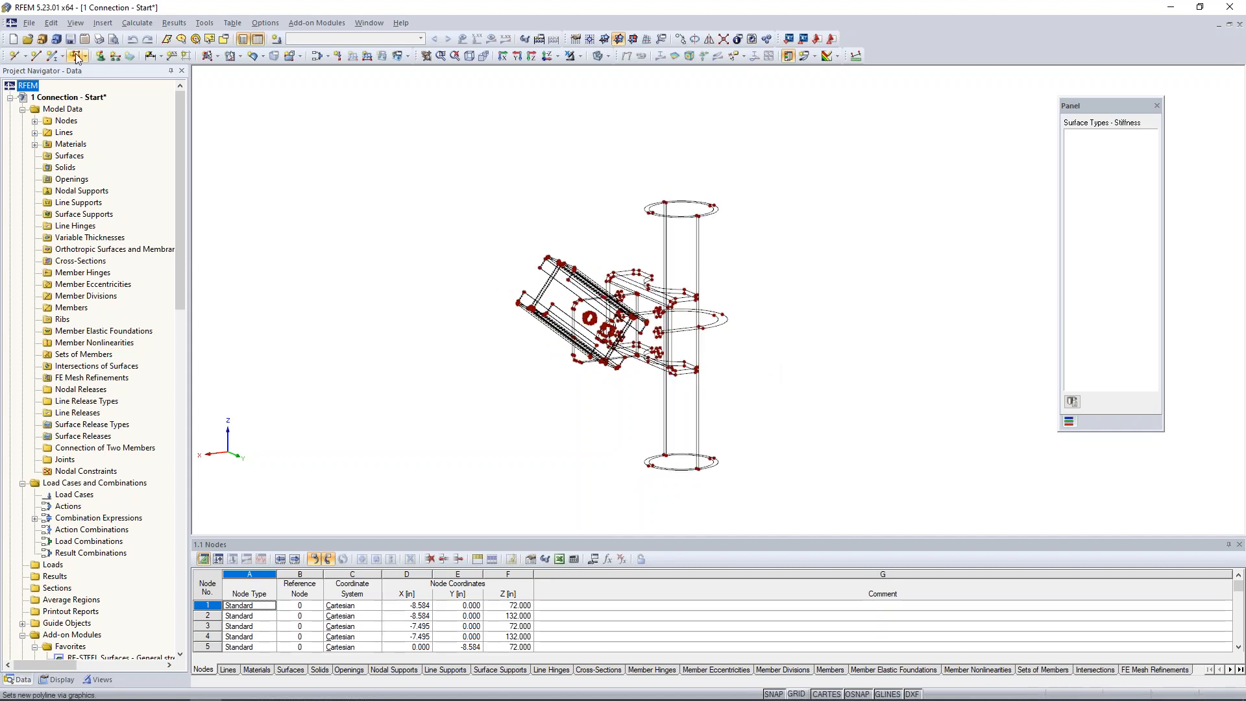
left_click(33, 27)
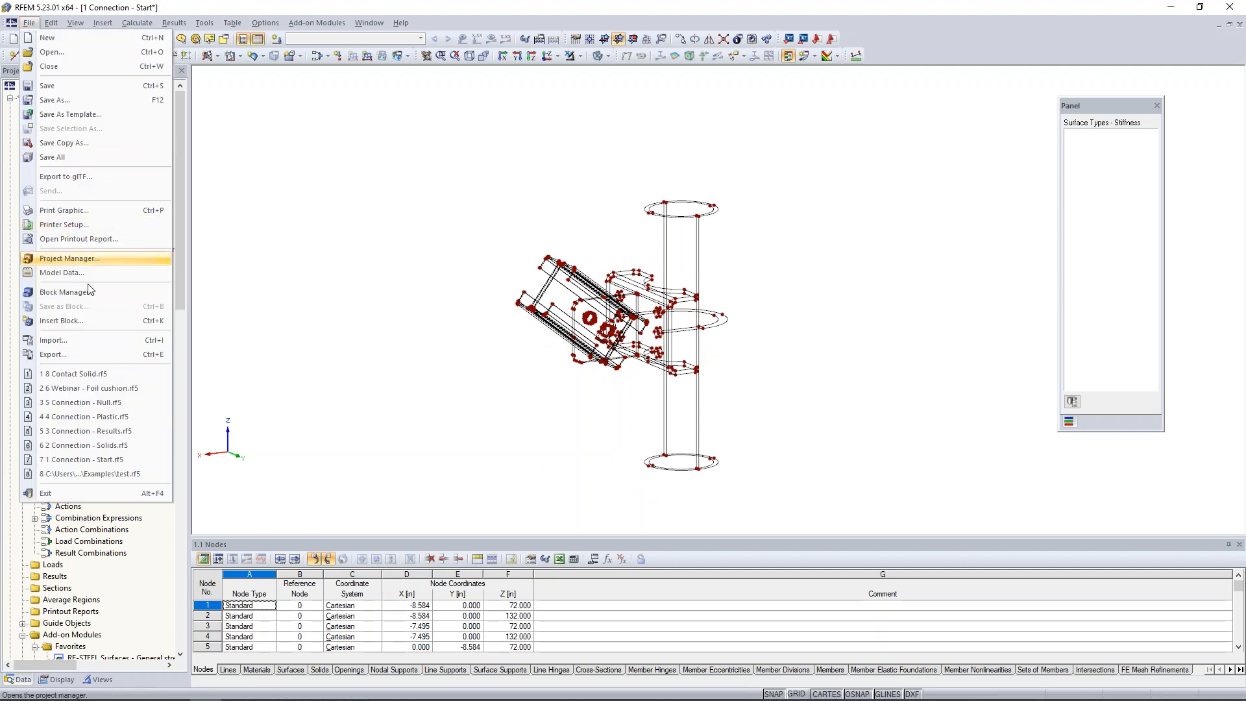
left_click(93, 342)
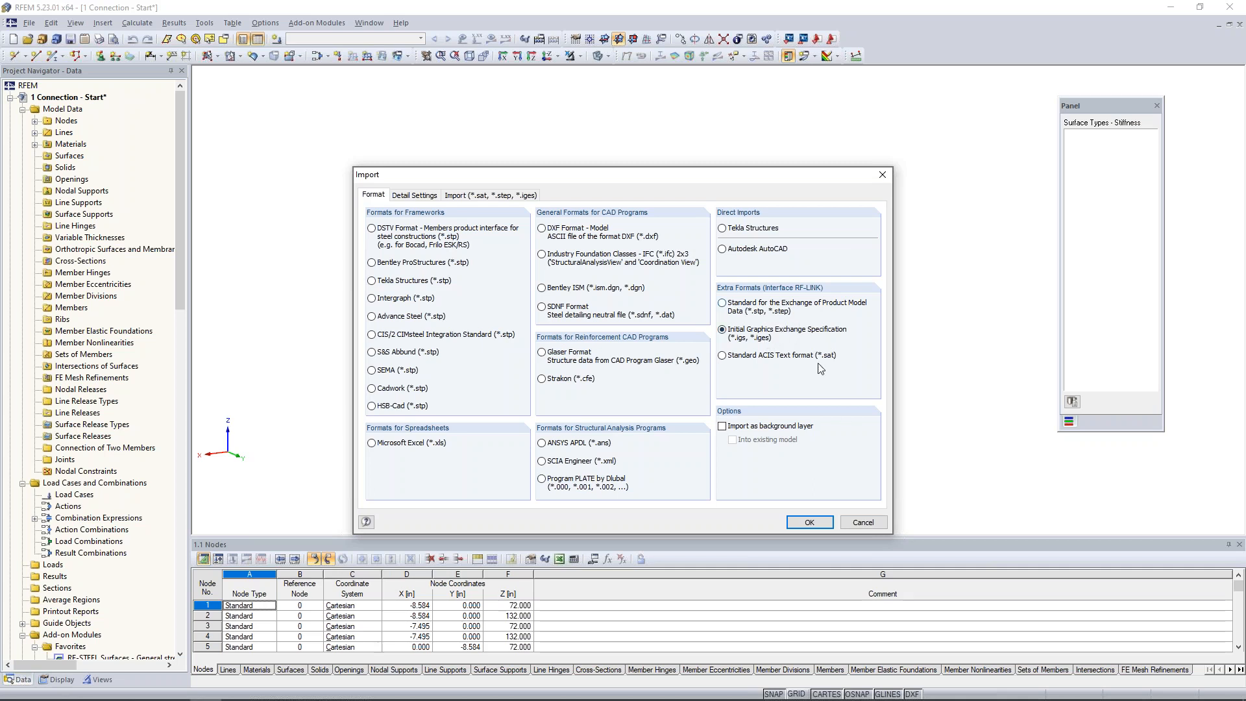
key("Escape")
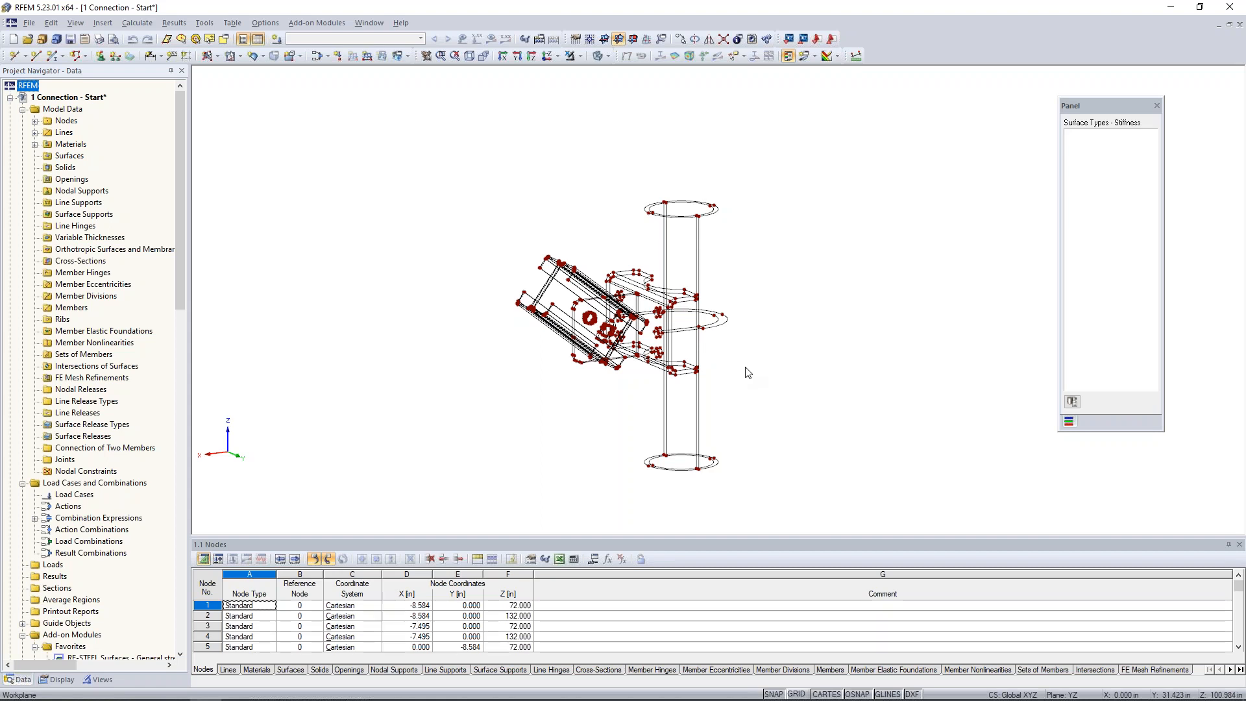
Examine the wireframe connection between the round column and the inclined brace from several angles.
mouse_move(746, 368)
middle_mouse_down("ctrl")
mouse_move(710, 359)
mouse_move(709, 339)
mouse_move(760, 362)
middle_mouse_up("ctrl")
scroll(717, 355, "down", 1)
scroll(708, 339, "up", 3)
scroll(710, 344, "up", 1)
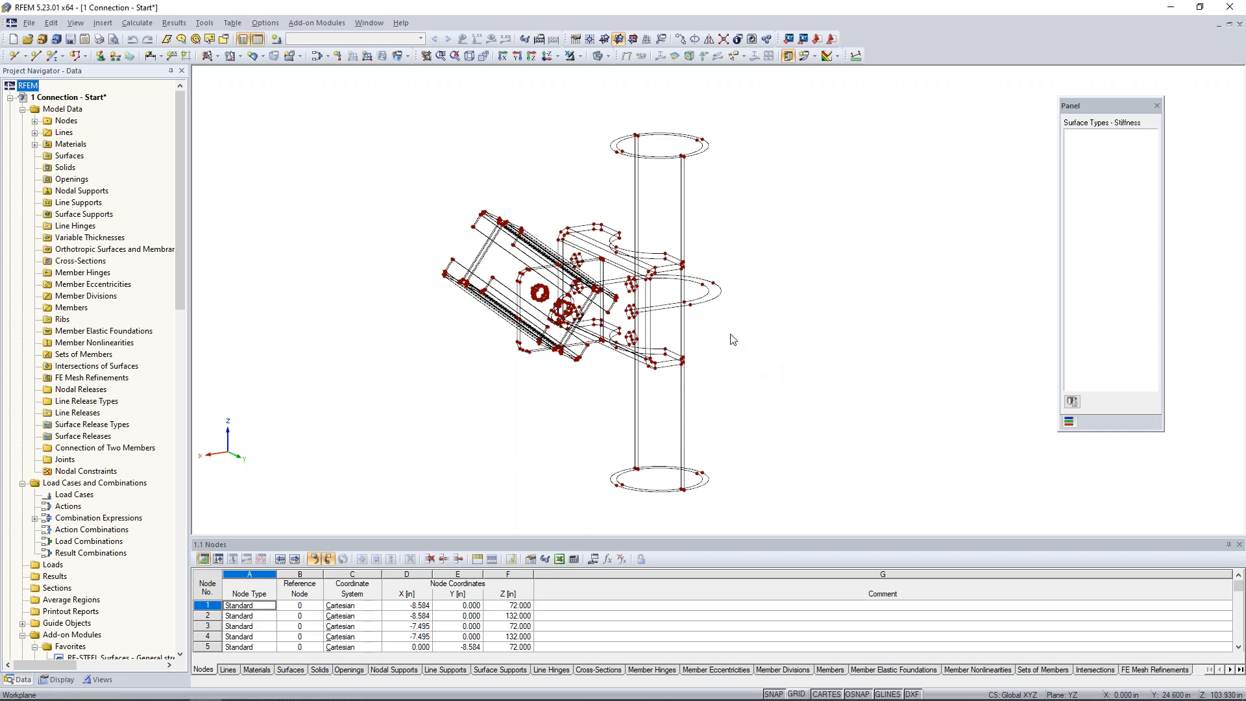
middle_click_drag(732, 339, 694, 239, "ctrl")
scroll(688, 250, "up", 2)
middle_click_drag(741, 241, 743, 268)
middle_click_drag(743, 268, 722, 253, "ctrl")
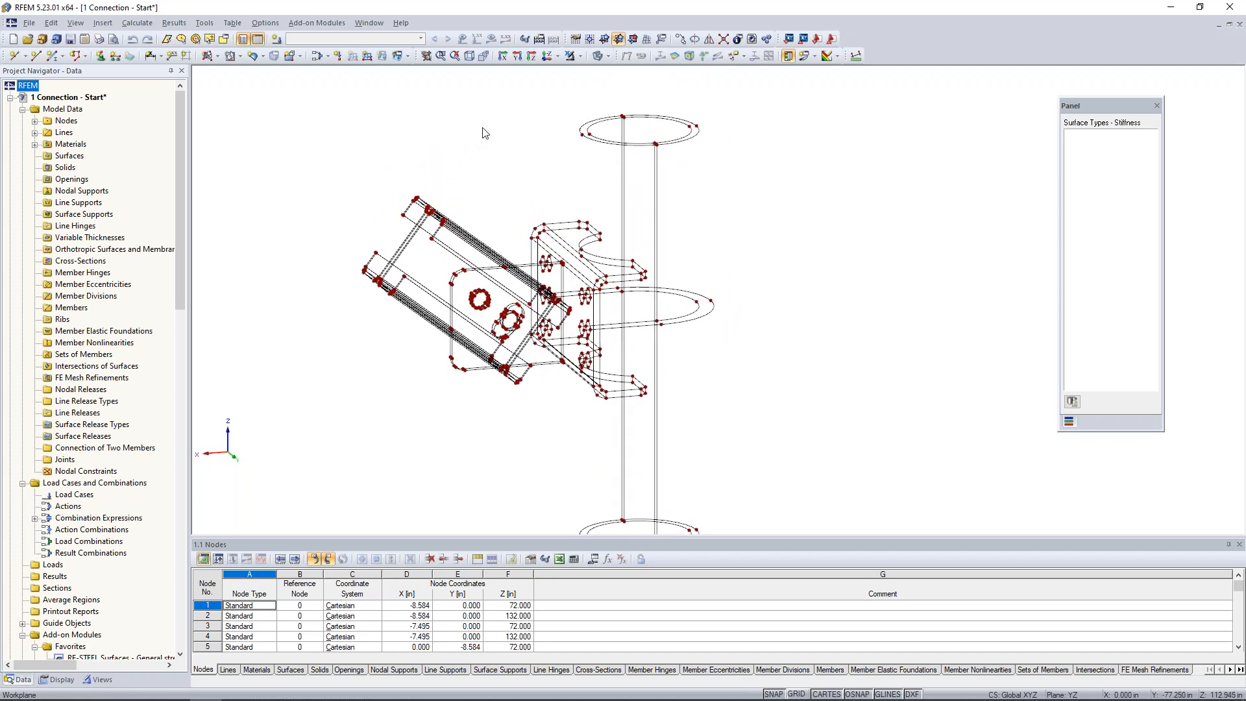
Set up a new plane surface defined by boundary lines, with the stiffness set to Null.
left_click(219, 57)
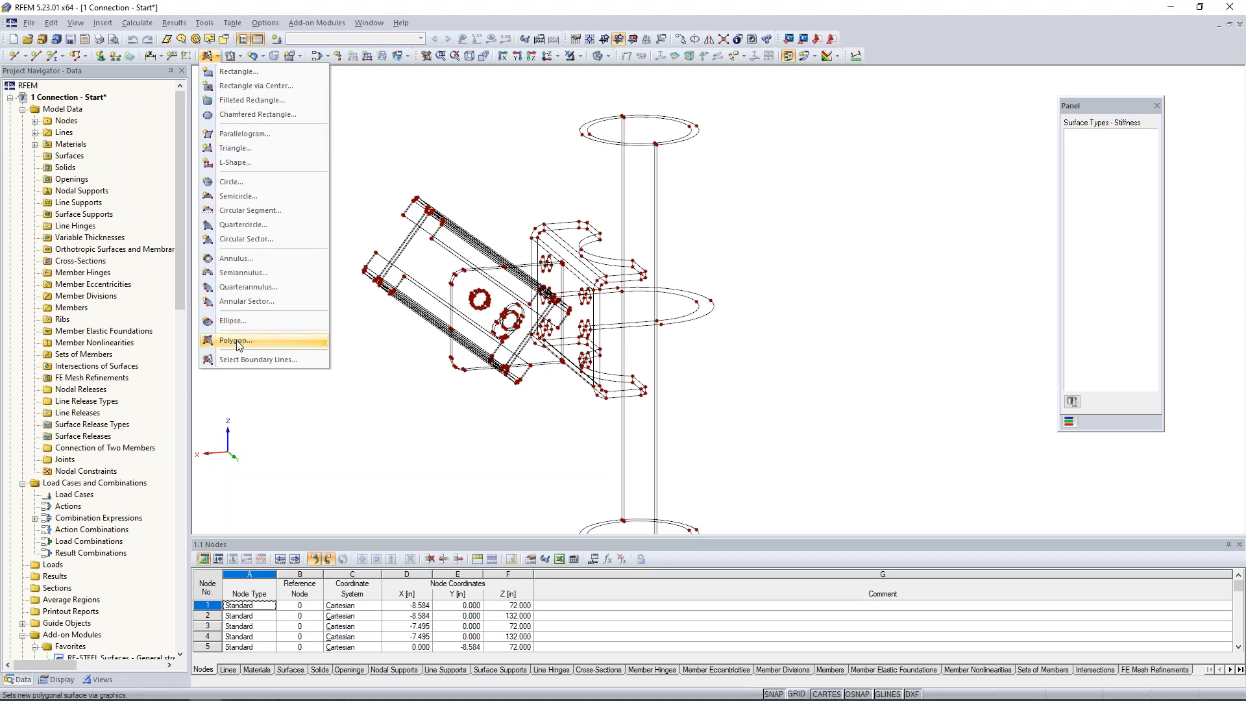
left_click(244, 362)
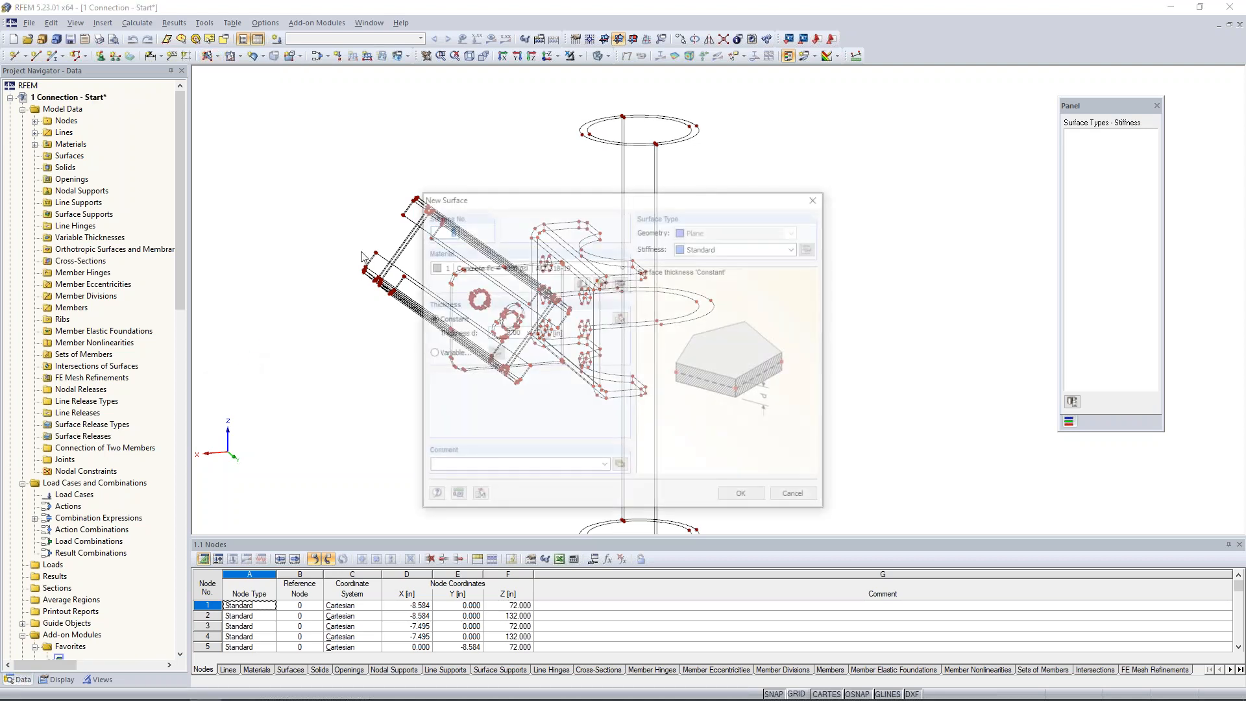
left_click(714, 249)
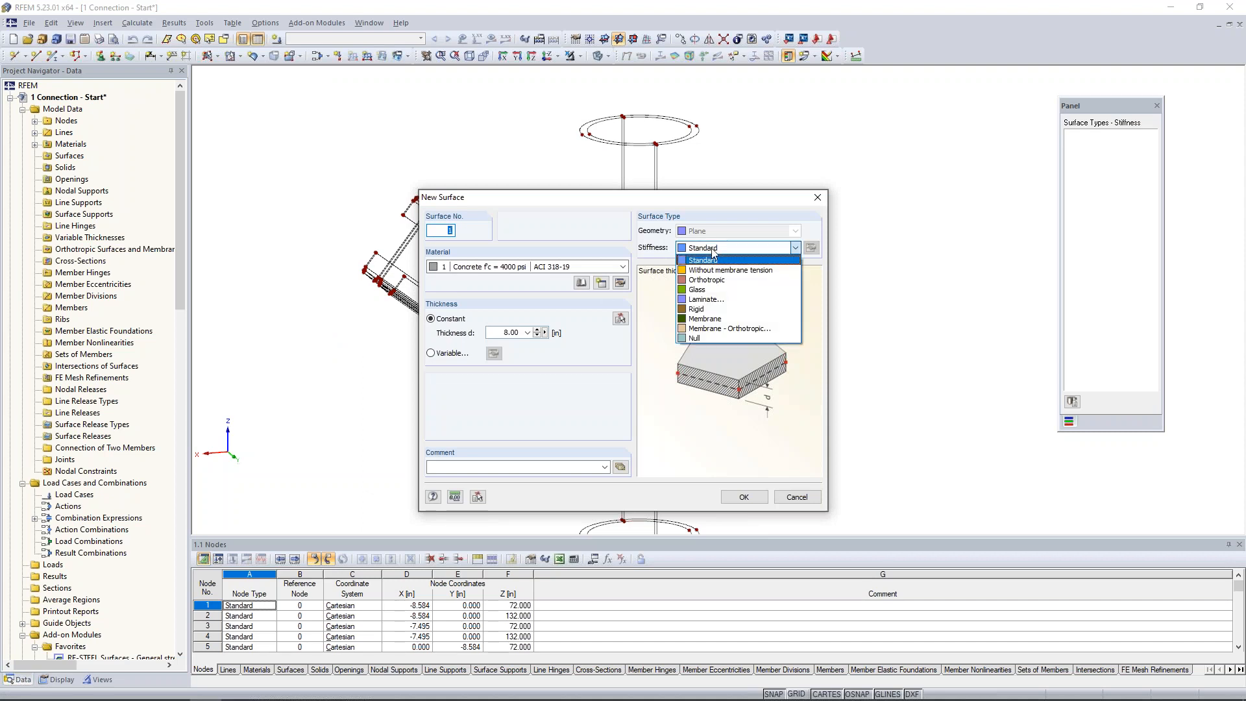
left_click(707, 337)
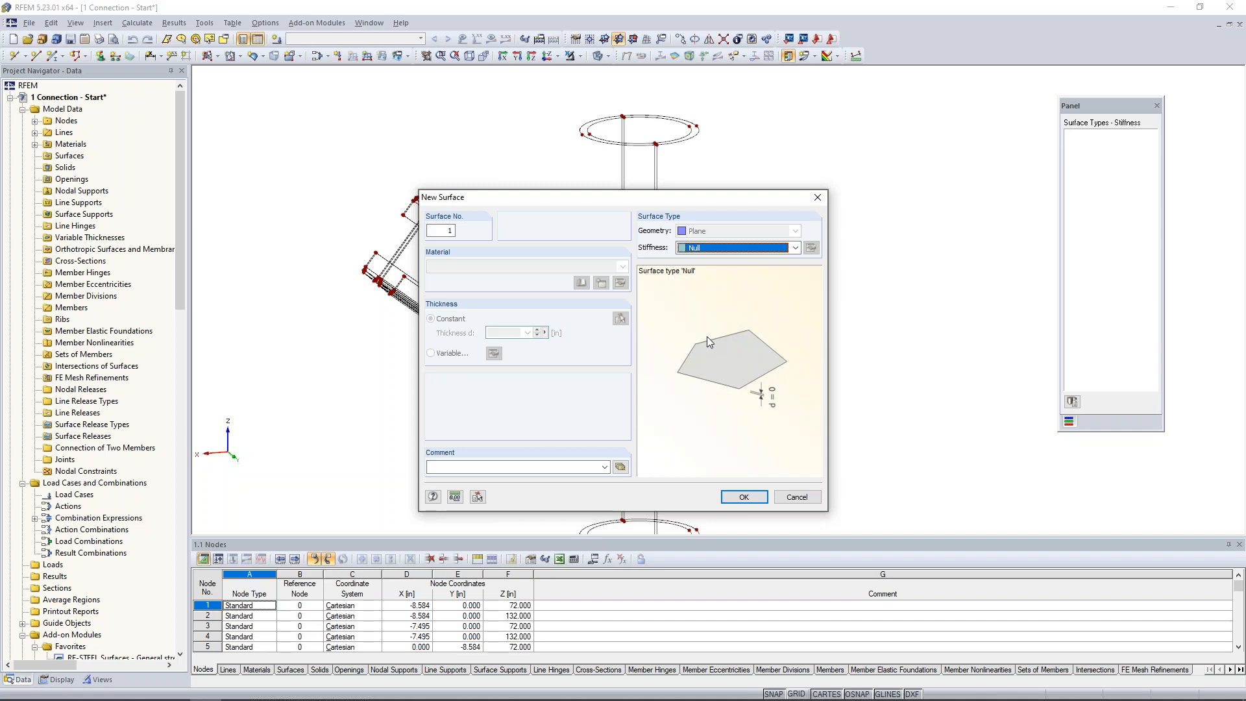
left_click(744, 497)
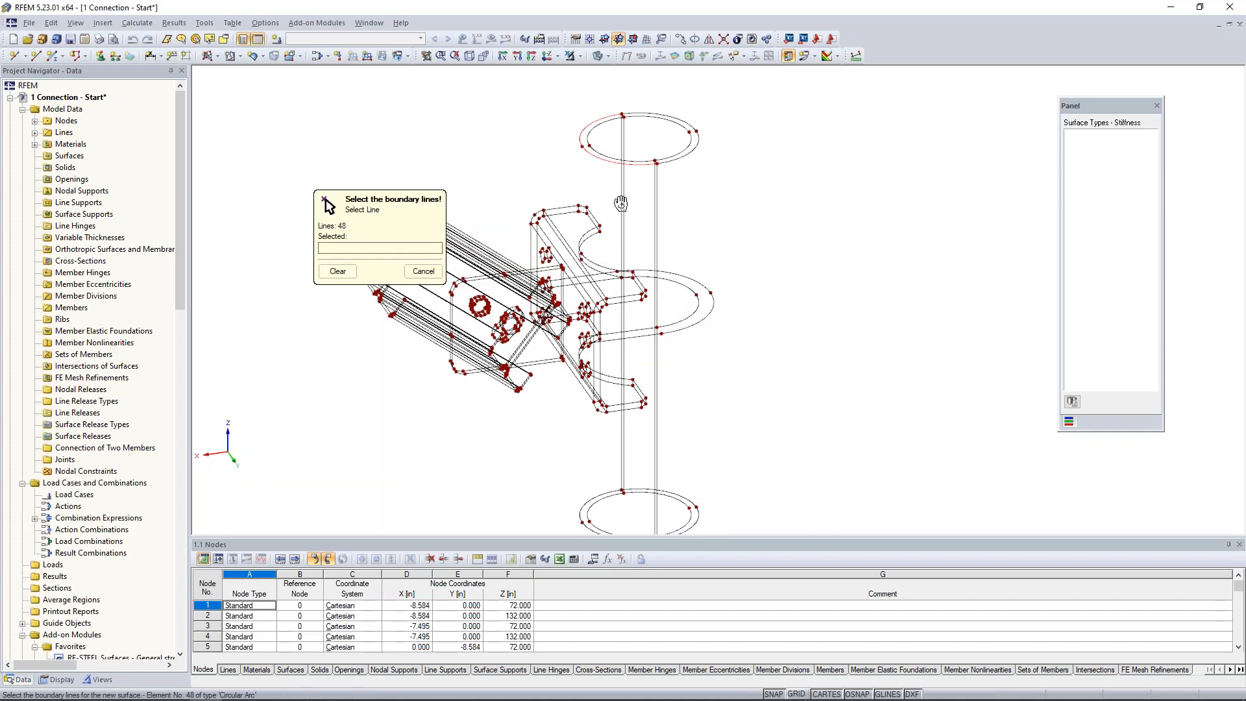
Create the two half-ring Null surfaces at the column's top end from the inner arcs, outer arcs and short radial lines.
scroll(617, 194, "up", 5)
middle_click_drag(580, 258, 576, 281)
scroll(576, 281, "down", 1)
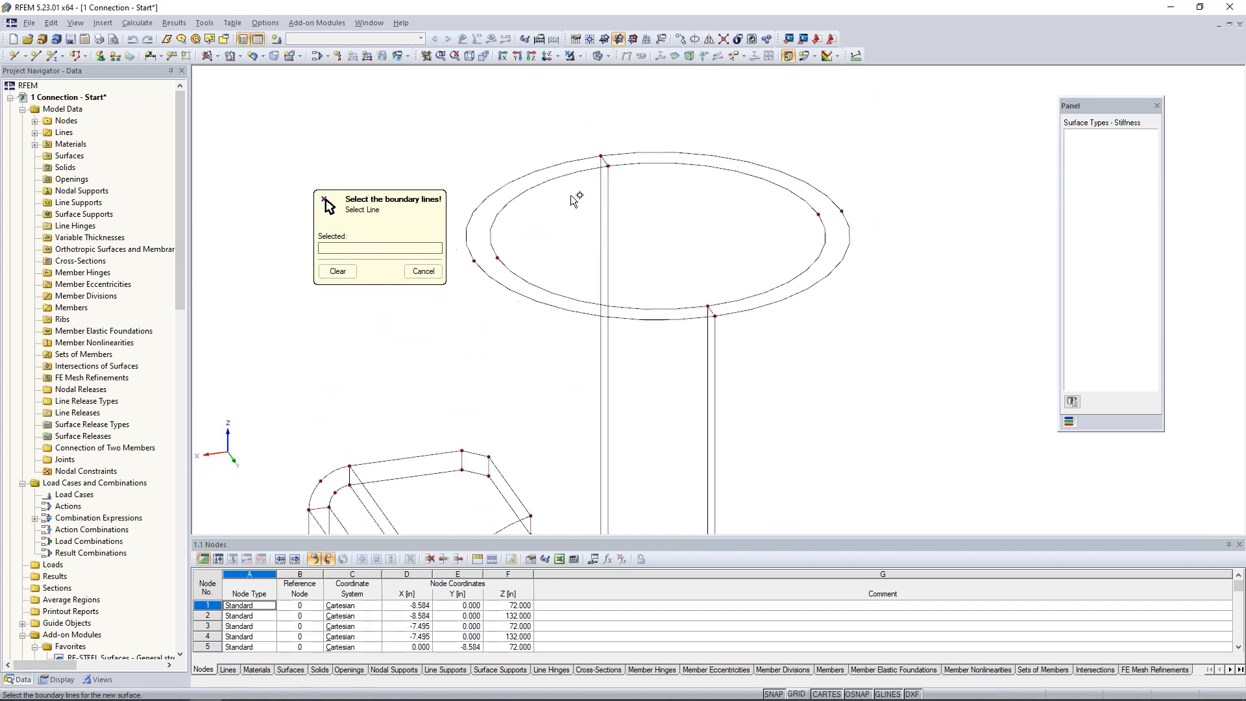
left_click(565, 176)
left_click(599, 159)
left_click(711, 308)
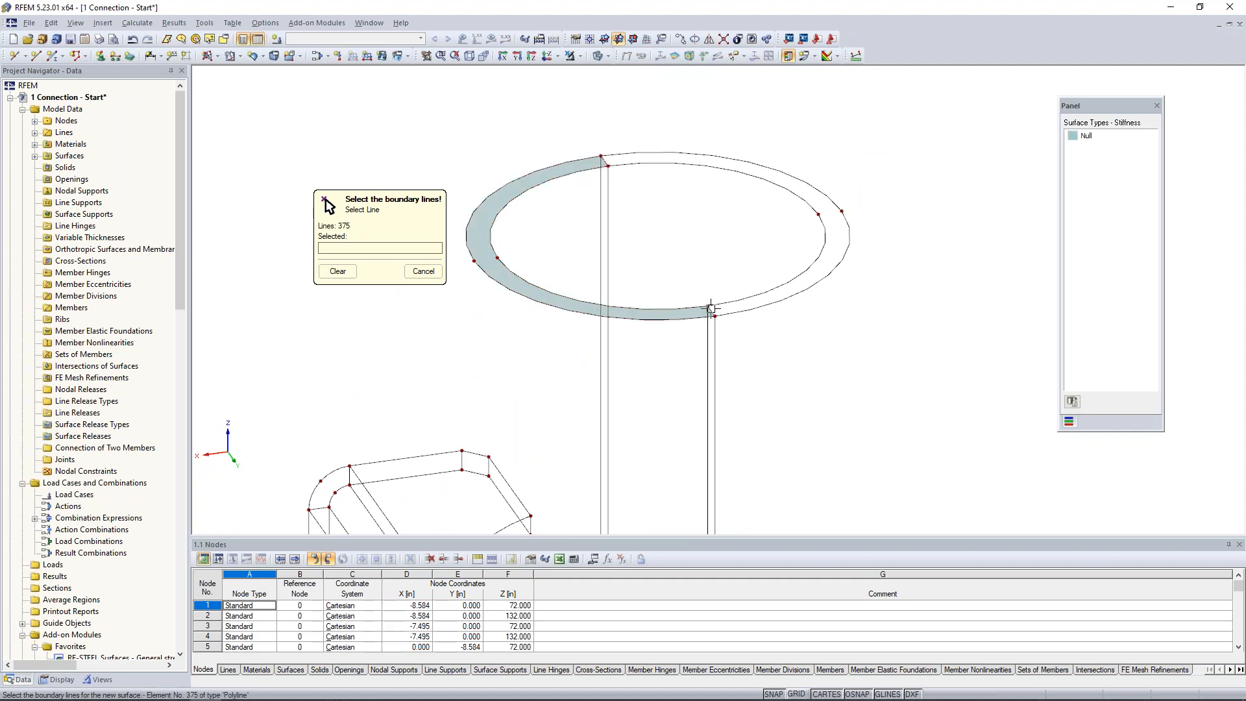
left_click(712, 311)
left_click(727, 314)
left_click(612, 162)
Create a Null surface on one half of the ring at the column's bottom end from its arcs and radial lines.
scroll(707, 246, "down", 3)
middle_click_drag(717, 377, 699, 120)
middle_click_drag(705, 330, 715, 88)
scroll(677, 361, "up", 3)
left_click(634, 291)
scroll(634, 293, "up", 2)
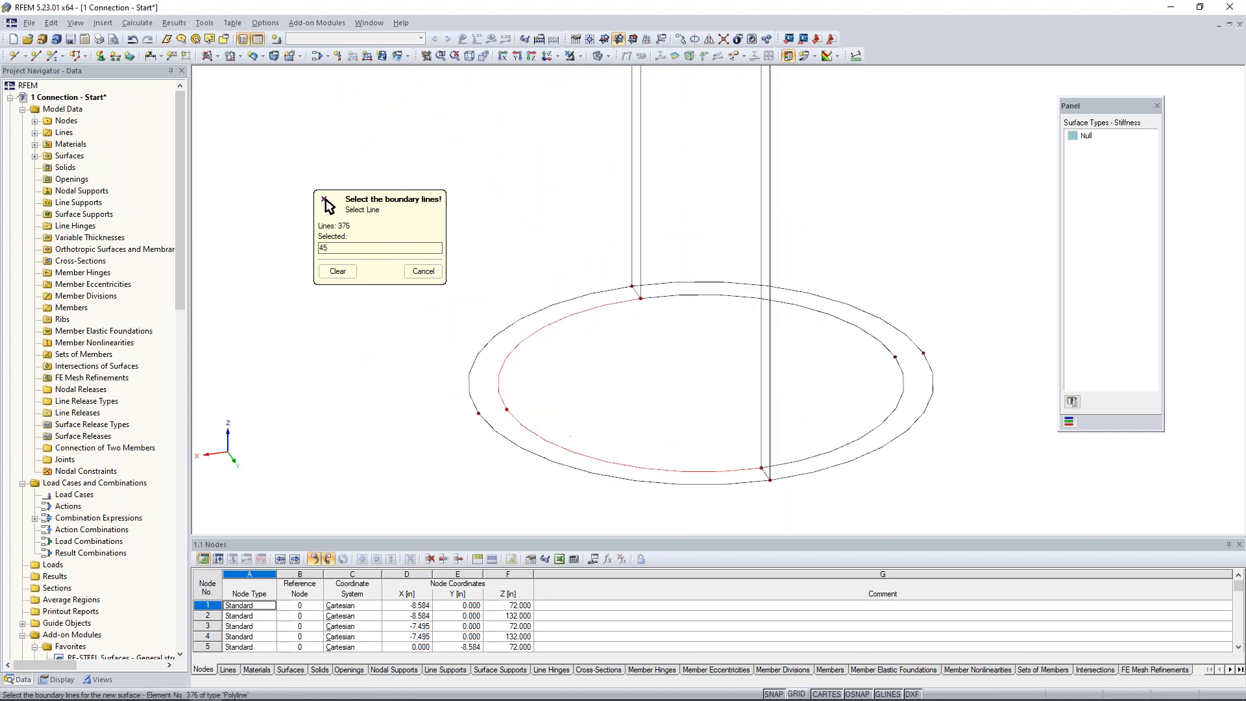
left_click(635, 292)
left_click(765, 474)
Create the Null surface on the remaining half of the column's bottom ring and end the boundary line selection.
left_click(779, 465)
left_click(766, 474)
left_click(791, 476)
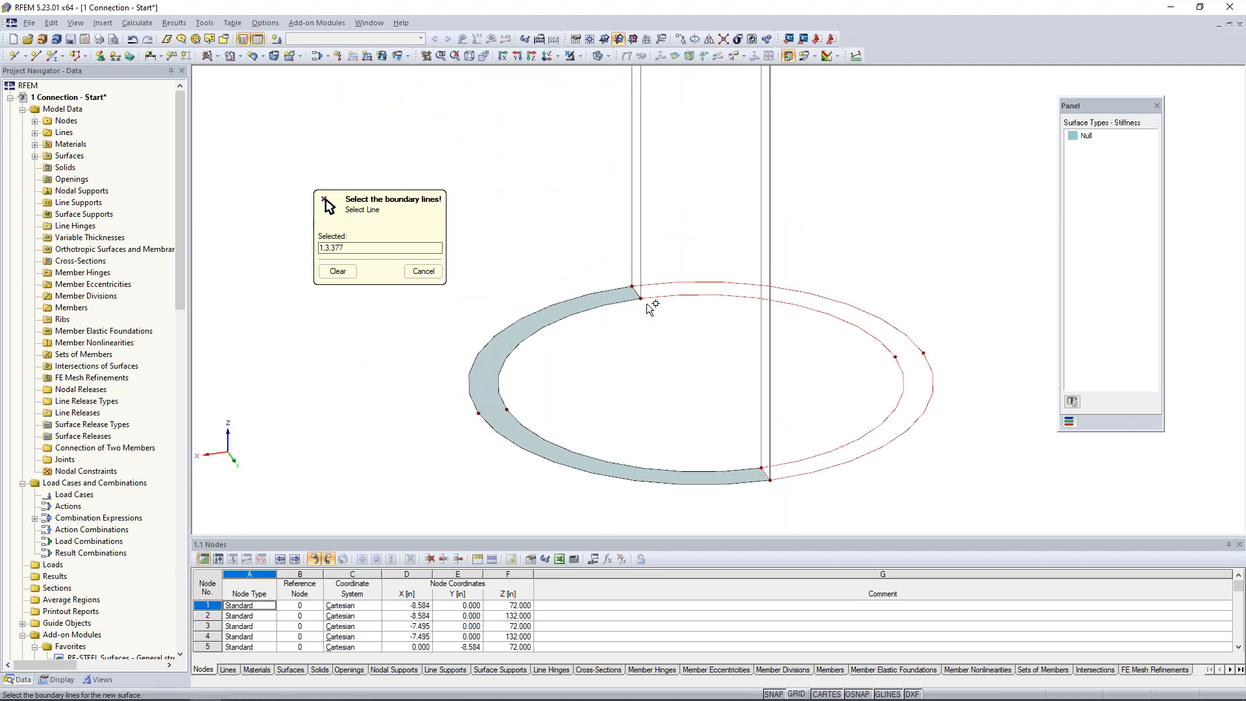
left_click(636, 292)
scroll(669, 322, "down", 8)
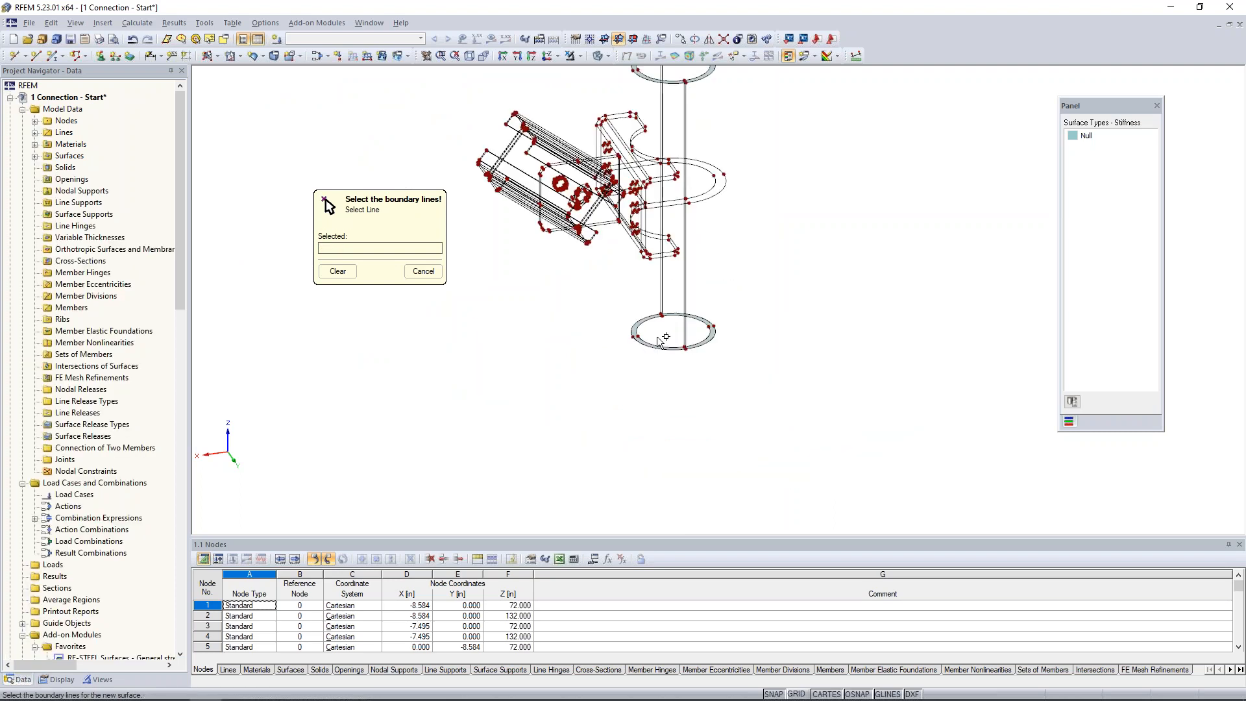
middle_click_drag(663, 337, 660, 404)
right_click(739, 297)
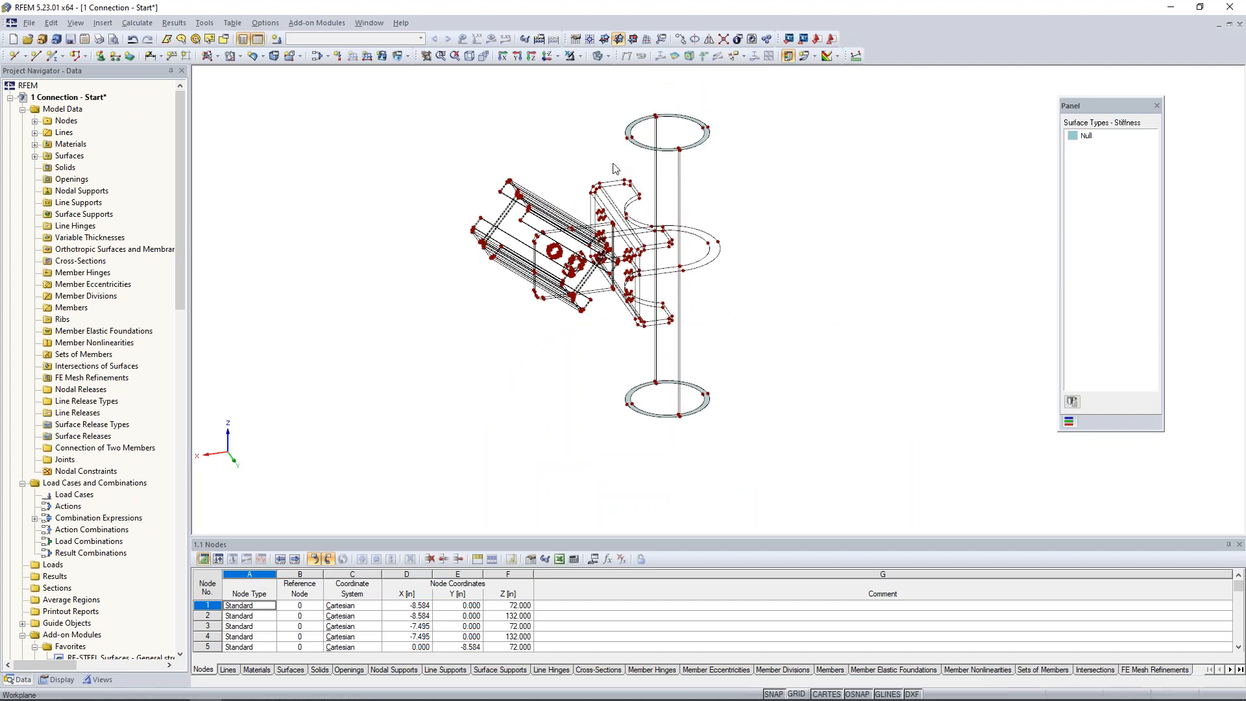
Create a Null quadrangle surface for half of the column's outer wall from its top arc, two vertical lines and bottom arc.
left_click(220, 60)
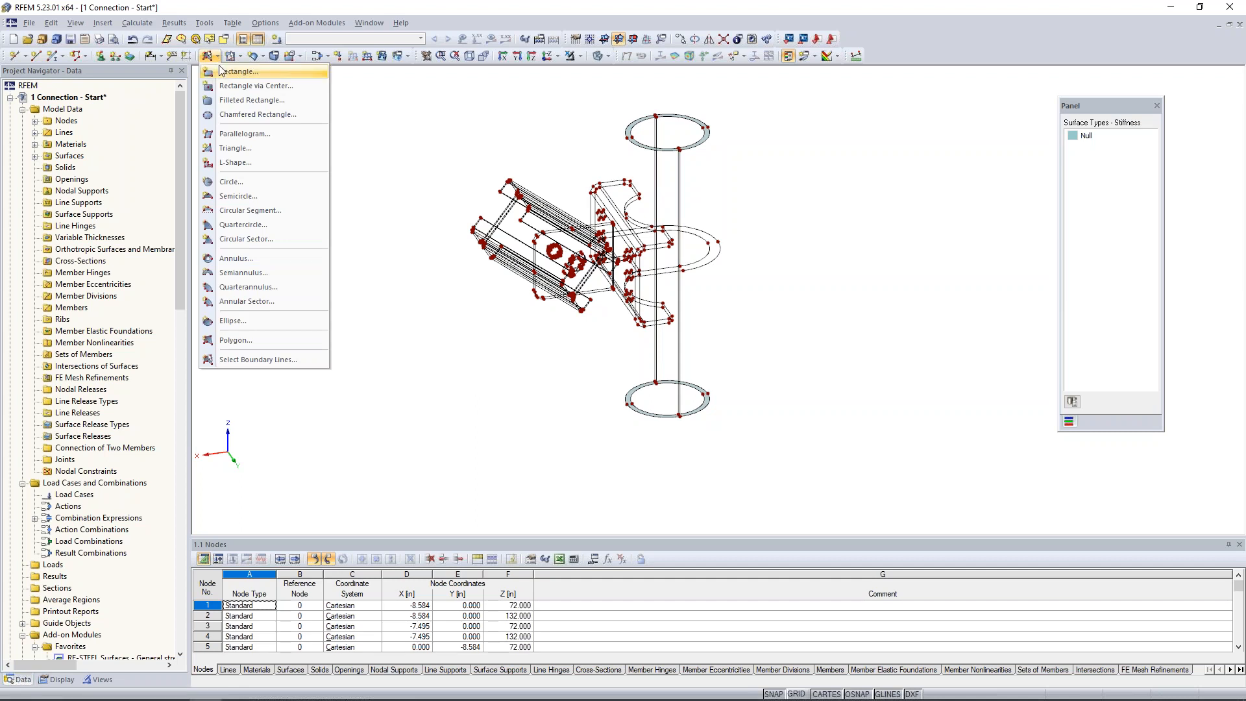
left_click(253, 59)
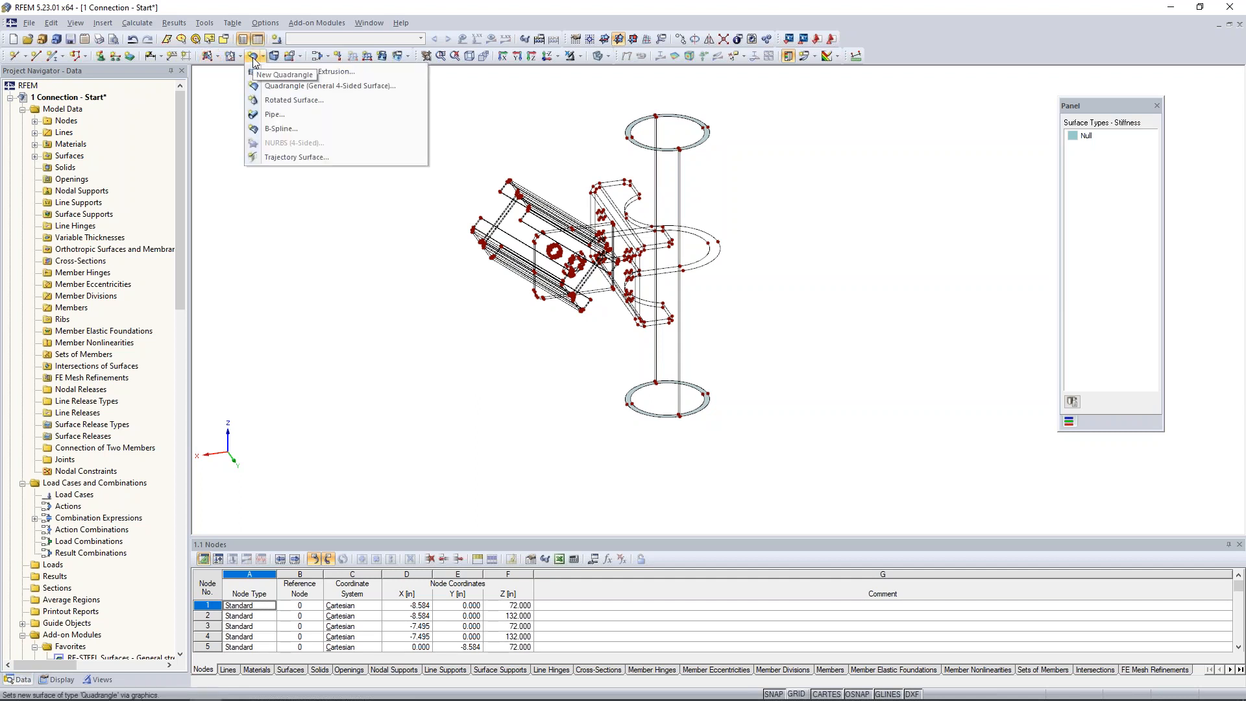
left_click(277, 87)
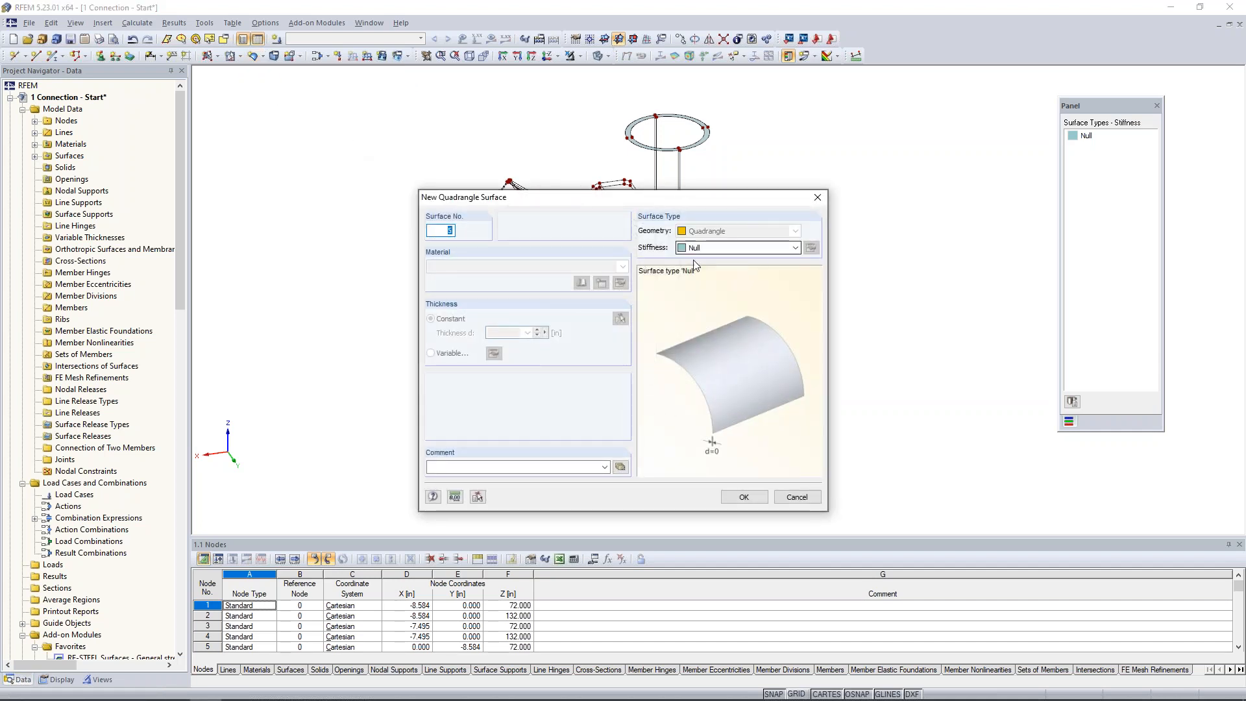
key("Return")
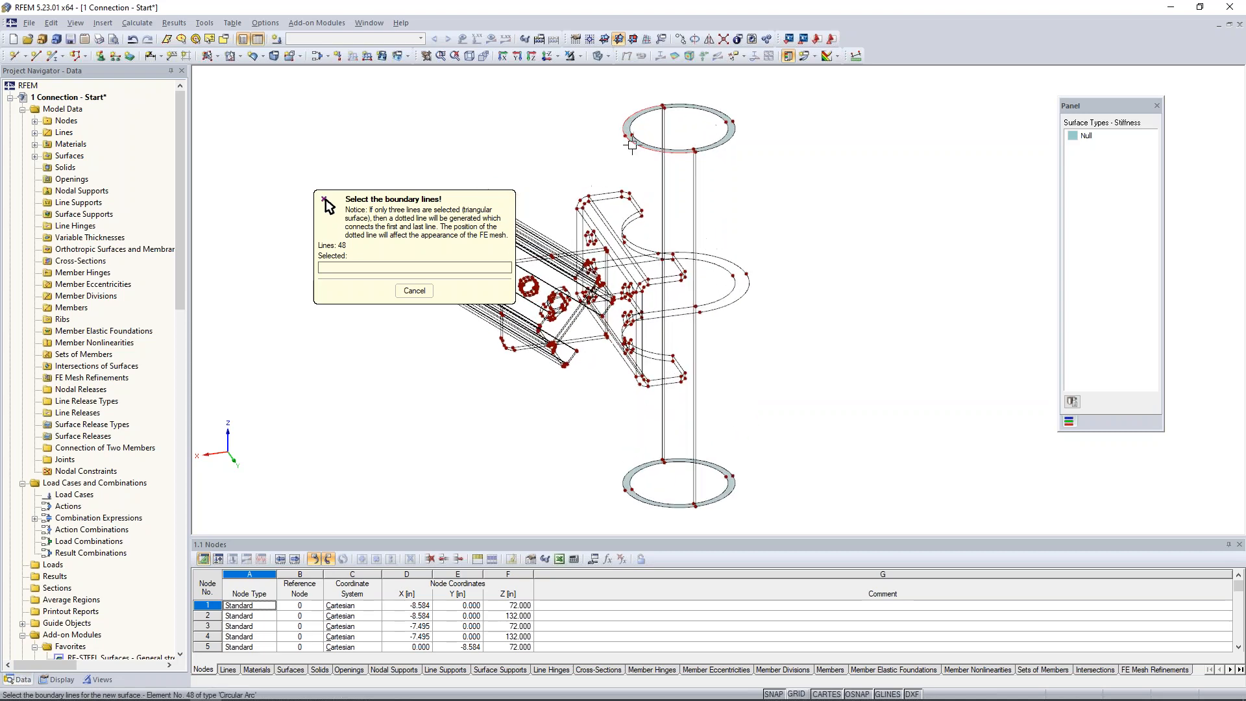
left_click(678, 107)
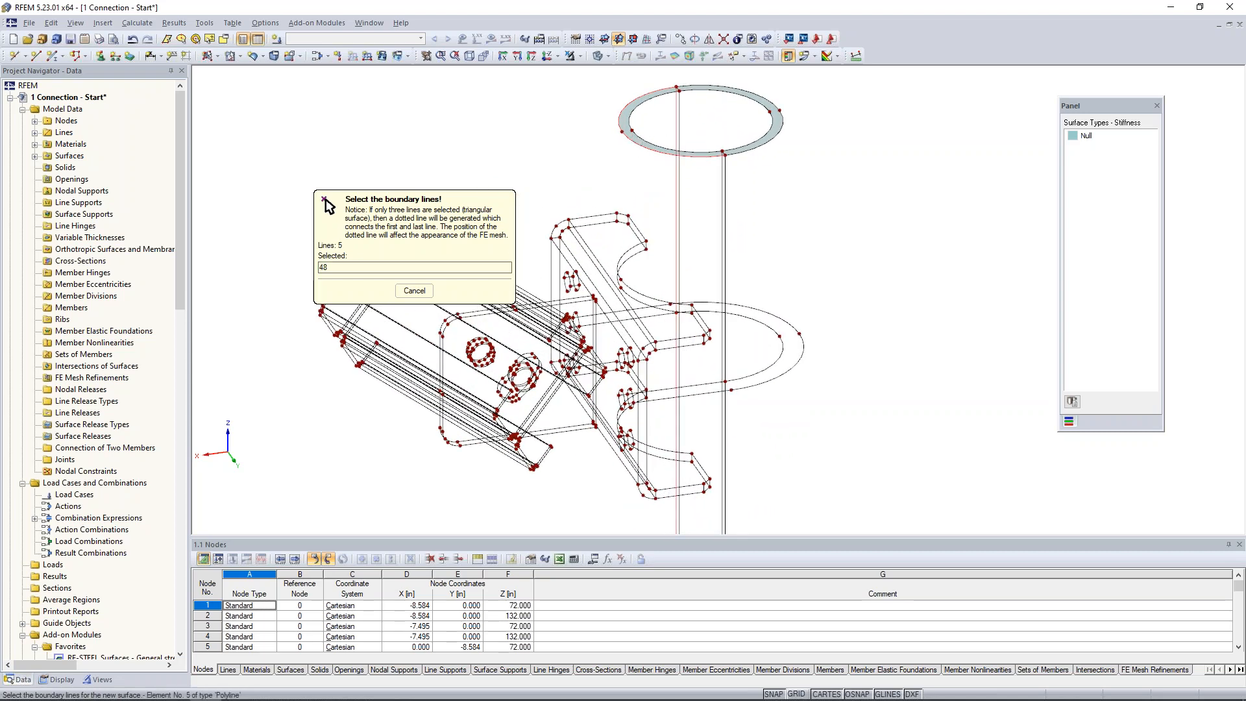
left_click(725, 203)
middle_click_drag(730, 391, 724, 162)
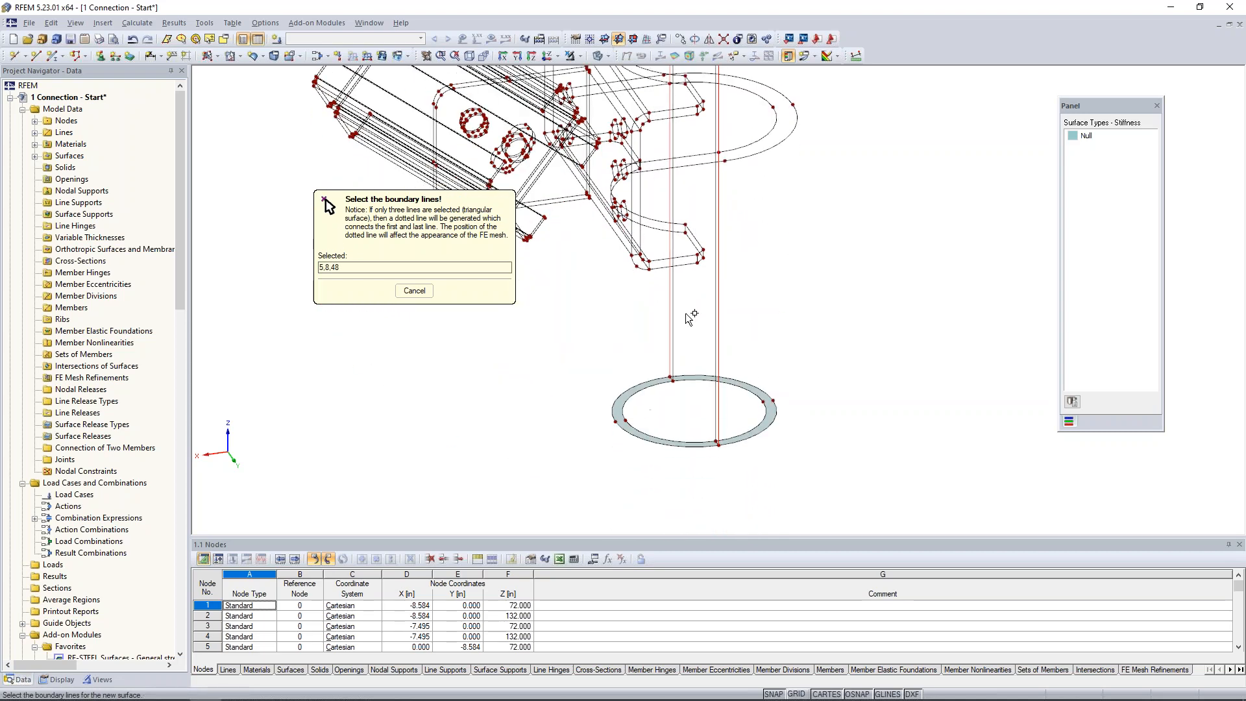
left_click(612, 415)
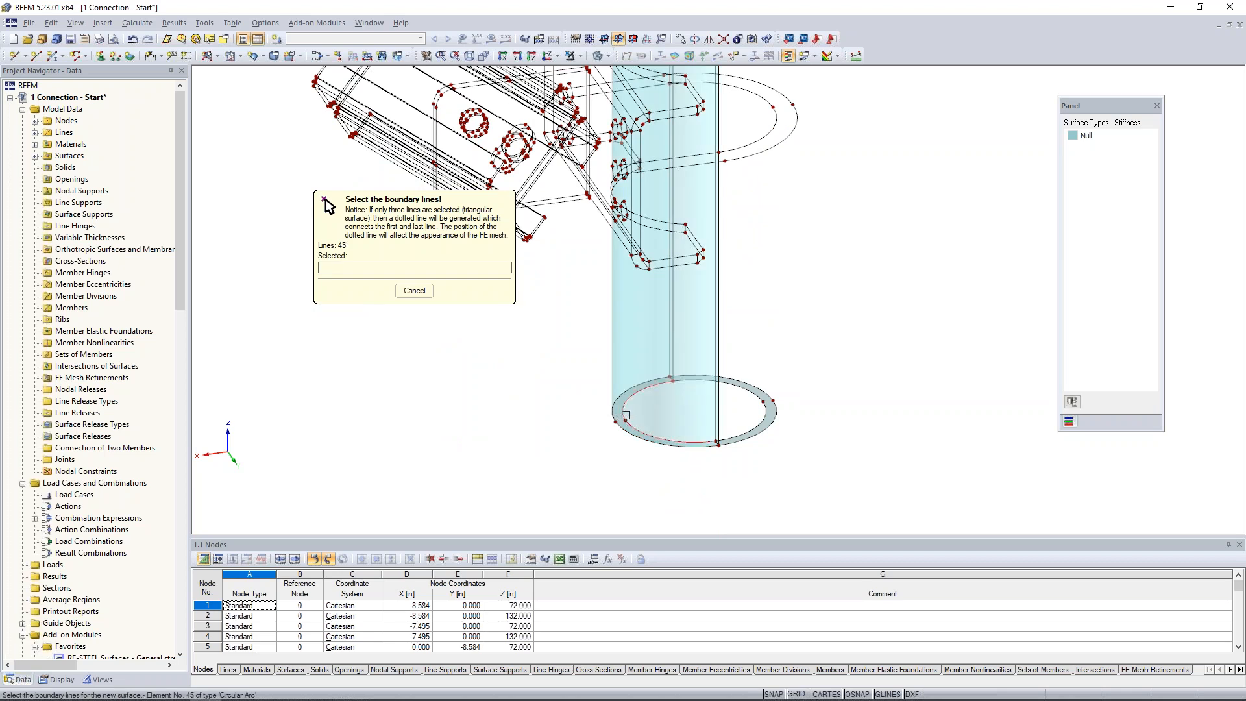
Create the matching Null quadrangle surface for the same half of the column's inner wall and end the command.
left_click(674, 370)
left_click(716, 398)
middle_click_drag(738, 187, 747, 416)
left_click(705, 157)
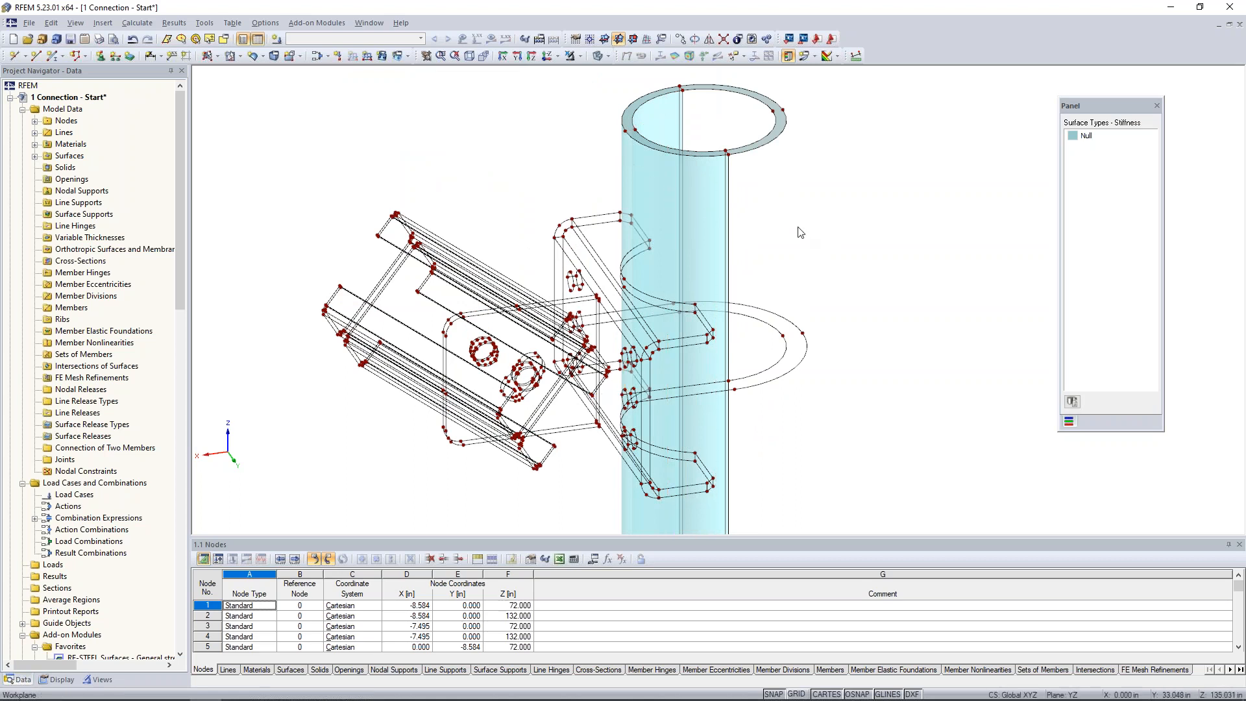
Mirror a copy of the column's curved half-wall surfaces about the Y-Z plane through the outer node on the top rim.
left_click(698, 188)
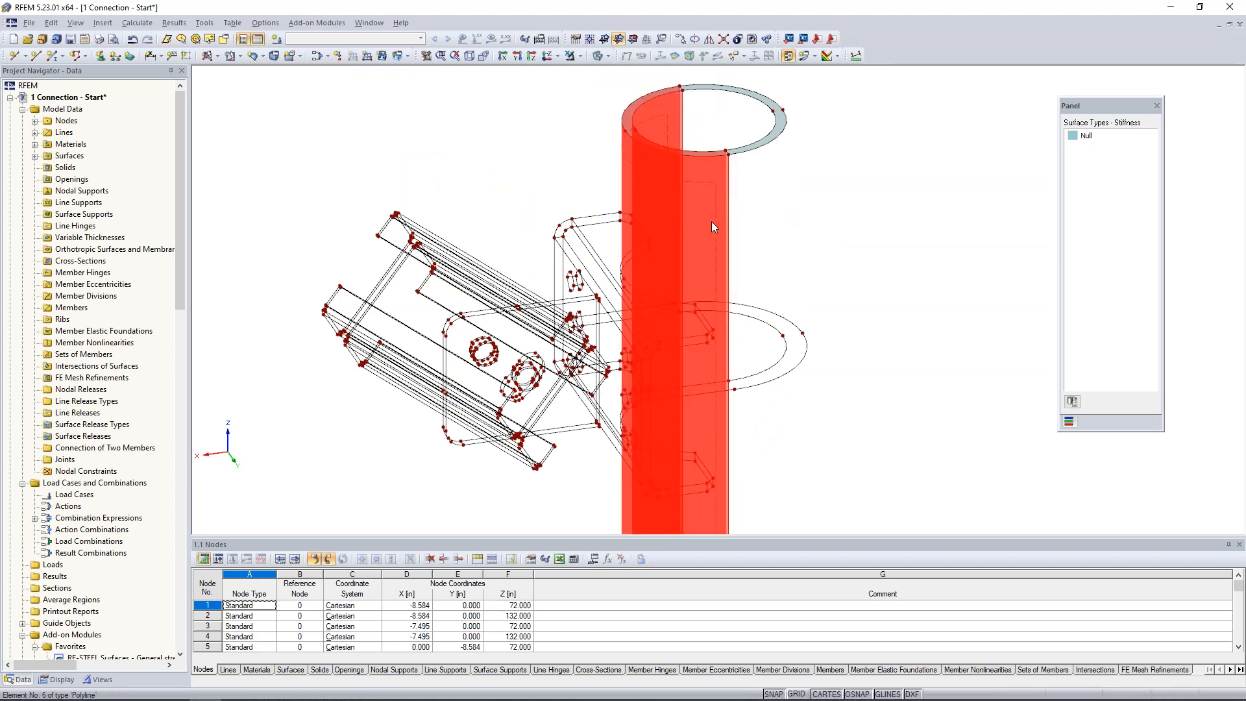
left_click(710, 41)
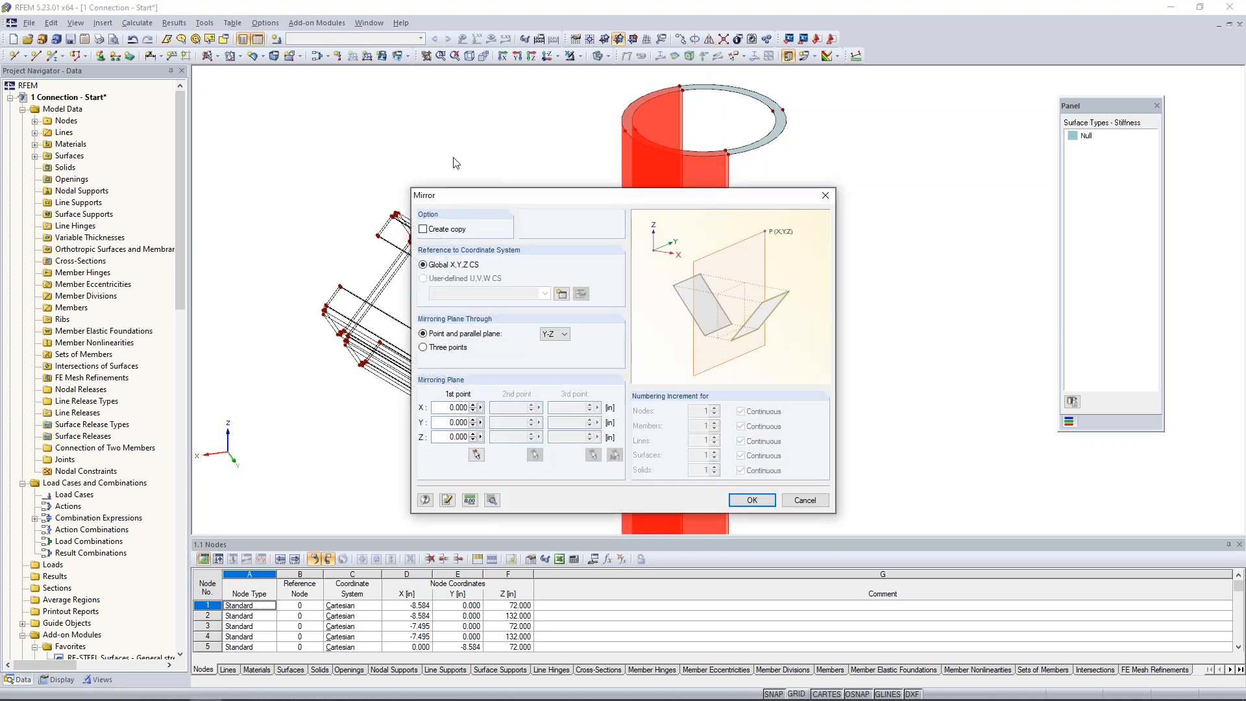
left_click(423, 230)
left_click(555, 335)
left_click(553, 357)
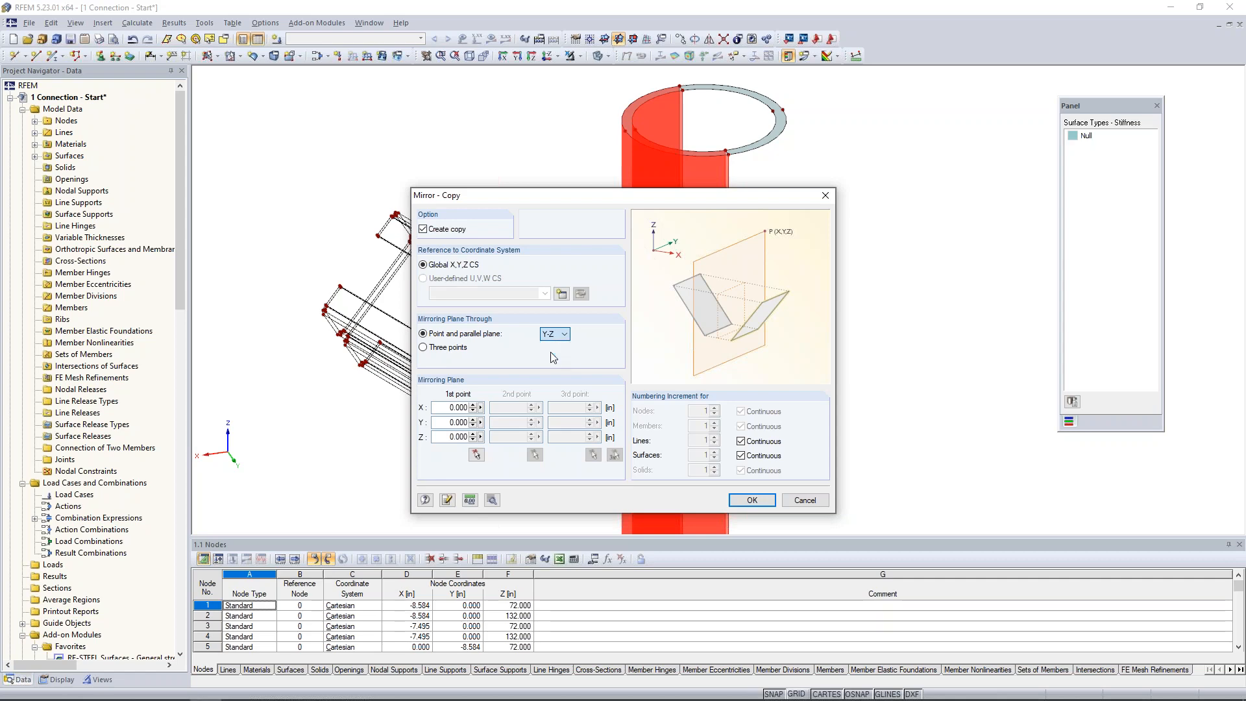
left_click(477, 454)
scroll(727, 158, "up", 3)
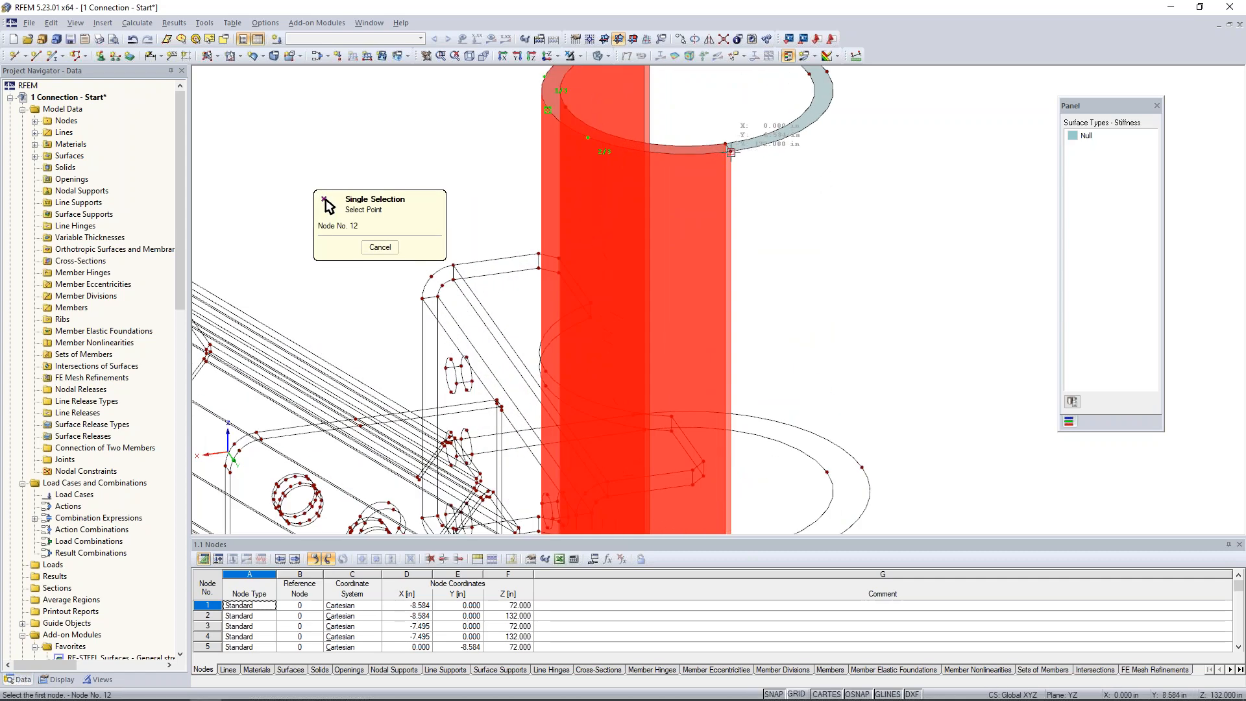
left_click(731, 152)
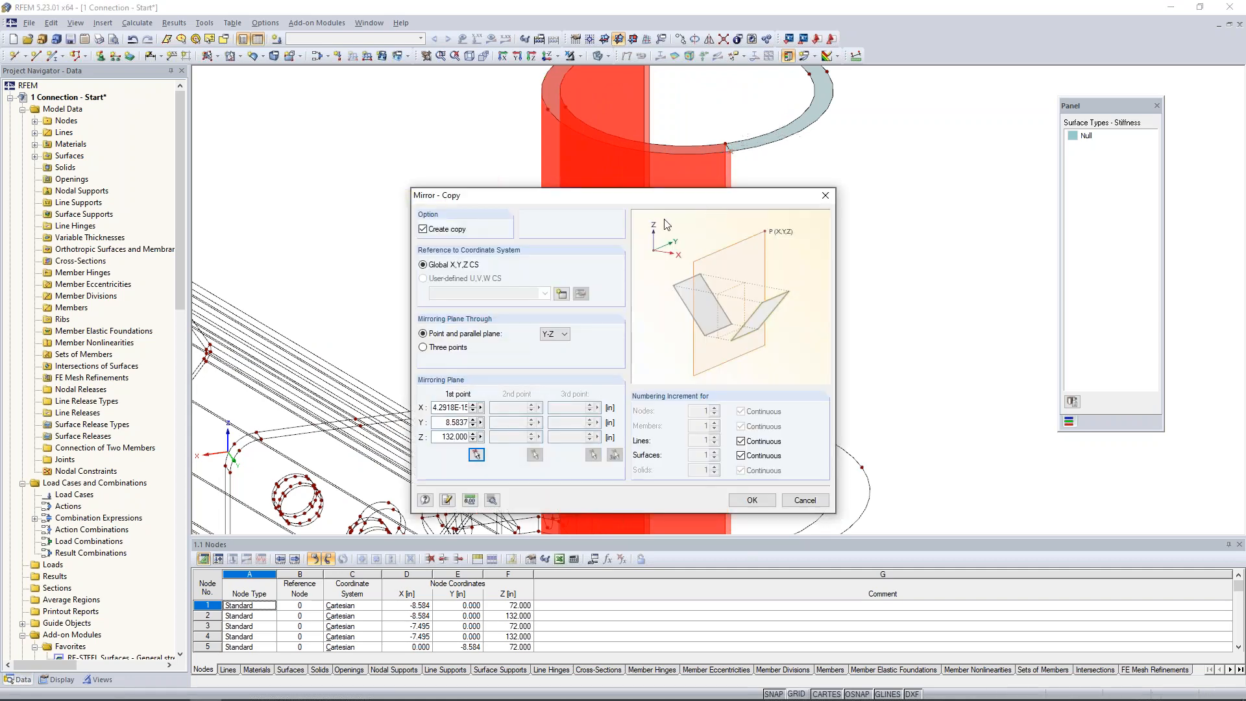
left_click(752, 500)
scroll(917, 283, "down", 5)
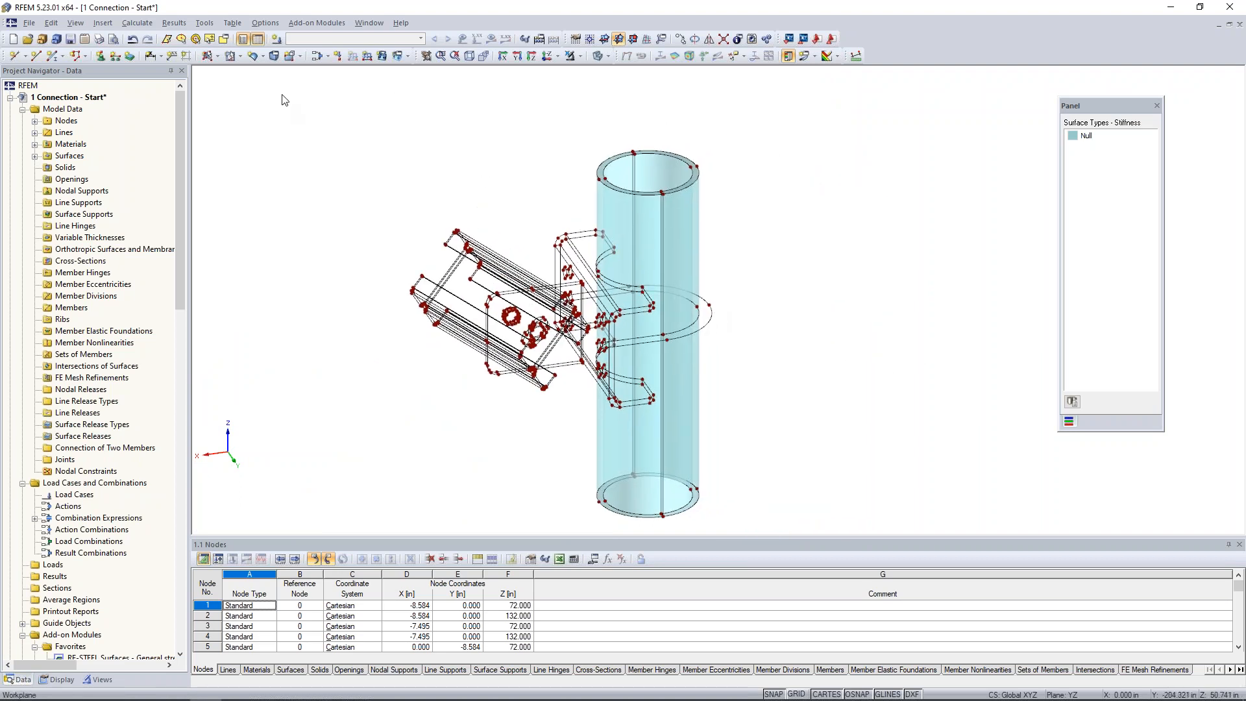
Start a new solid of type Material and filter its material library to the Metal group and Steel category.
left_click(273, 57)
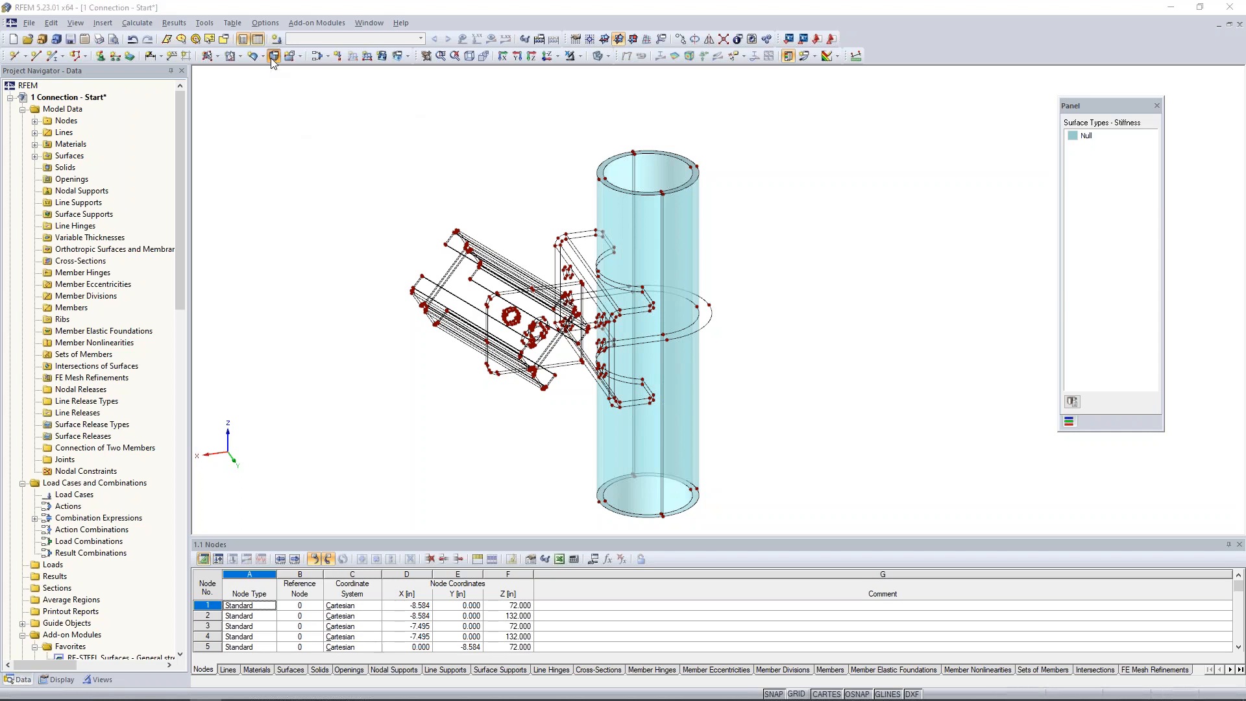
left_click(670, 243)
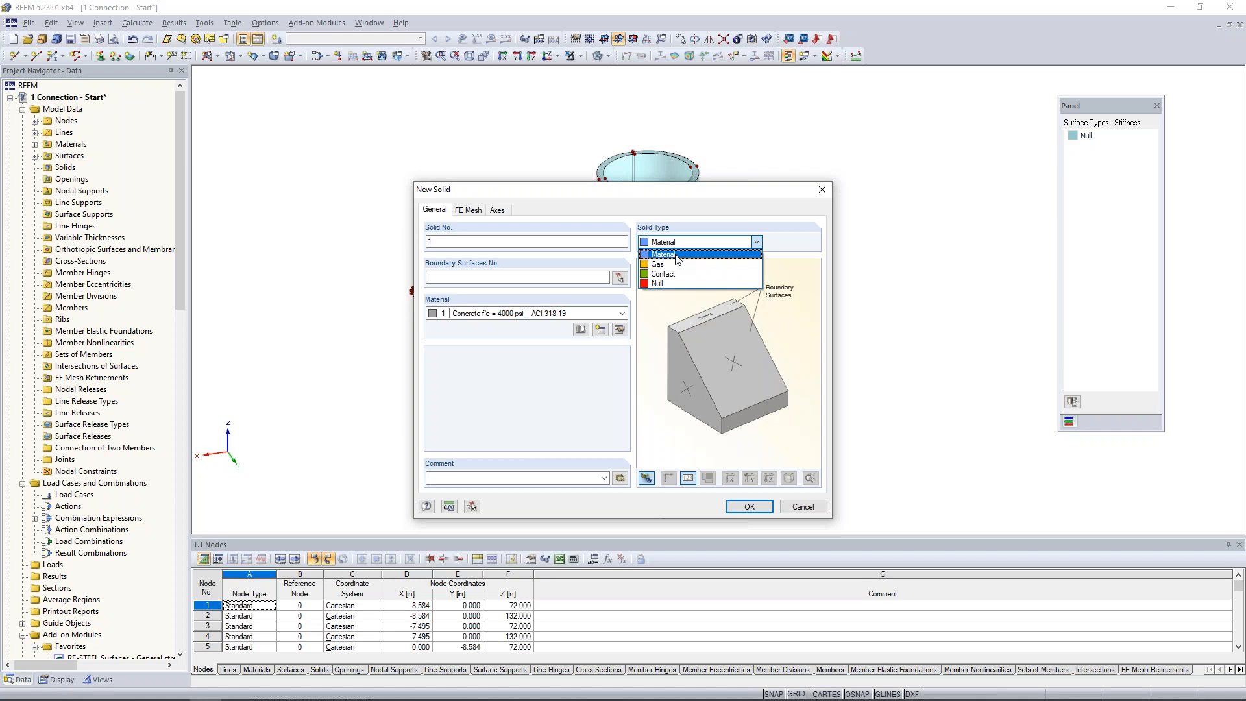
left_click(510, 333)
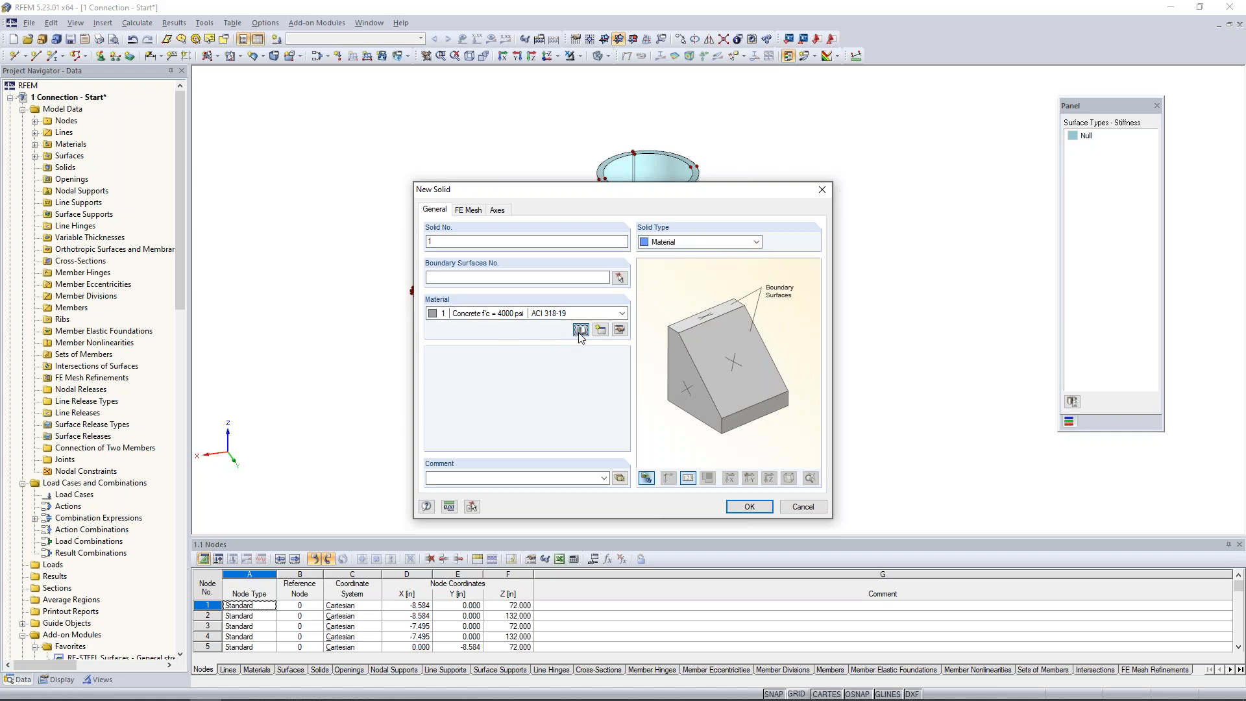
left_click(580, 331)
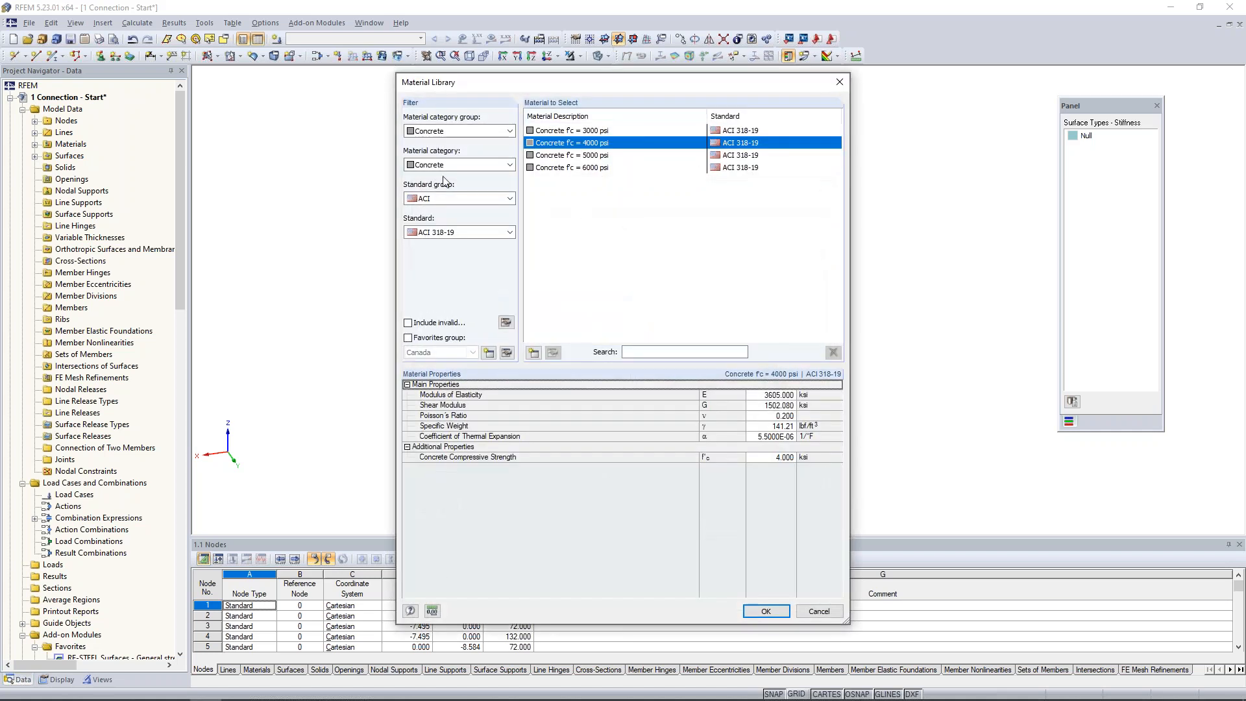
left_click(471, 133)
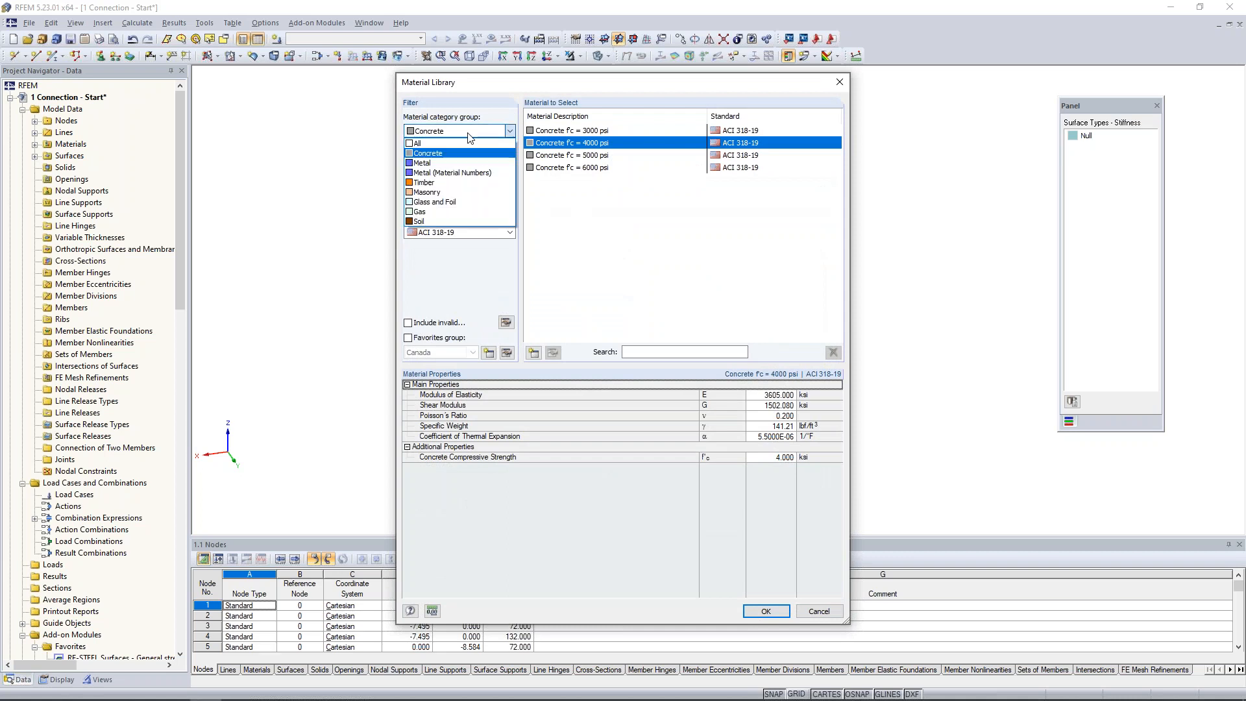
left_click(445, 161)
left_click(447, 165)
left_click(447, 176)
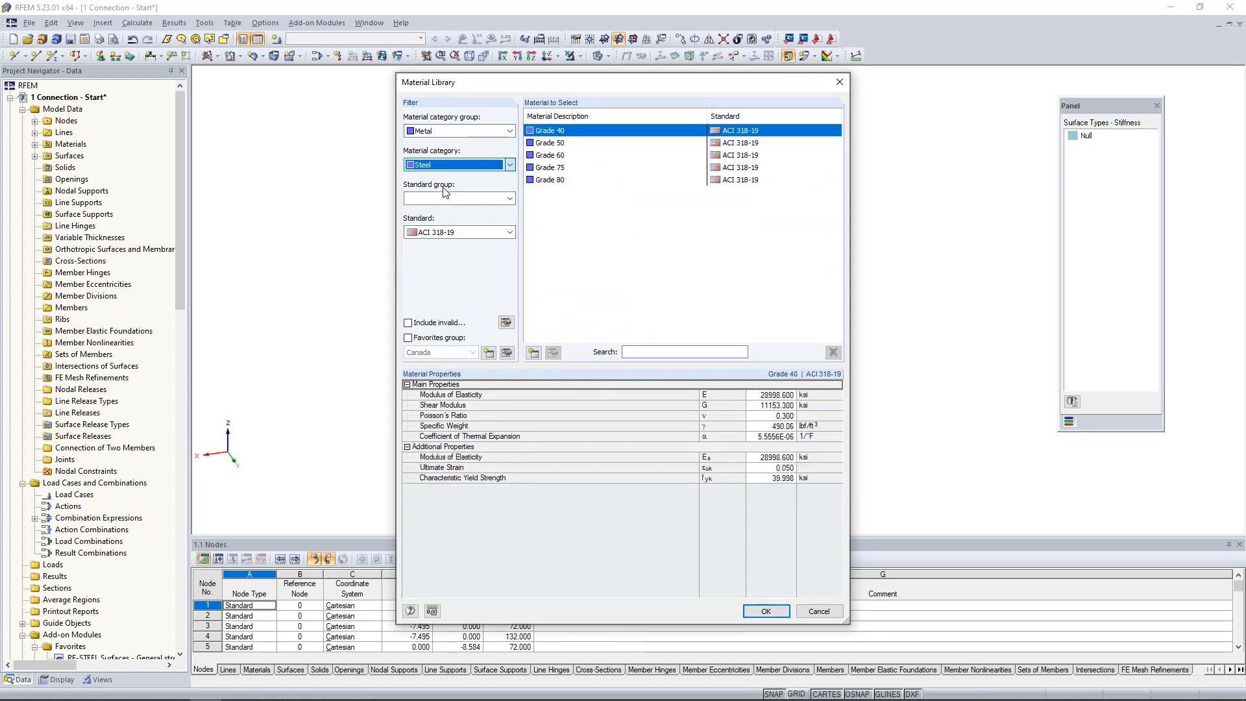
Filter the library to ASTM and ANSI/AISC 360-16:2016, and assign Steel A53, Grade B to the new solid.
left_click(447, 198)
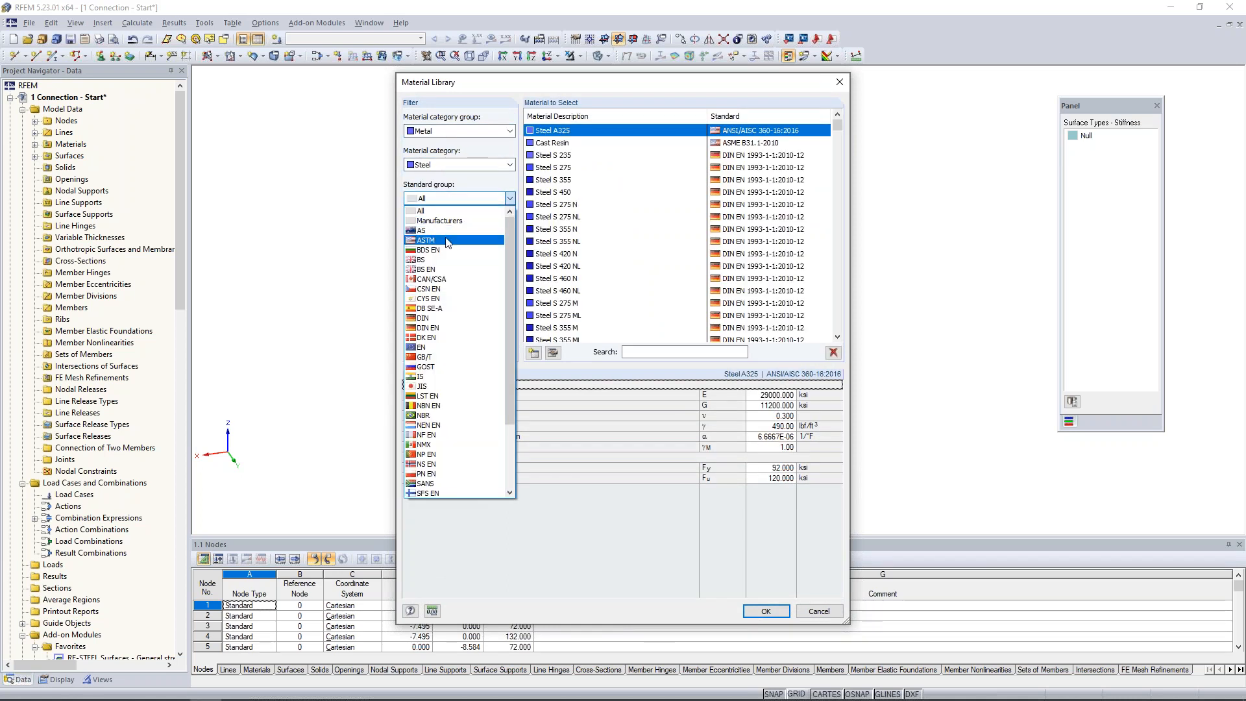
left_click(449, 238)
left_click(450, 235)
left_click(452, 254)
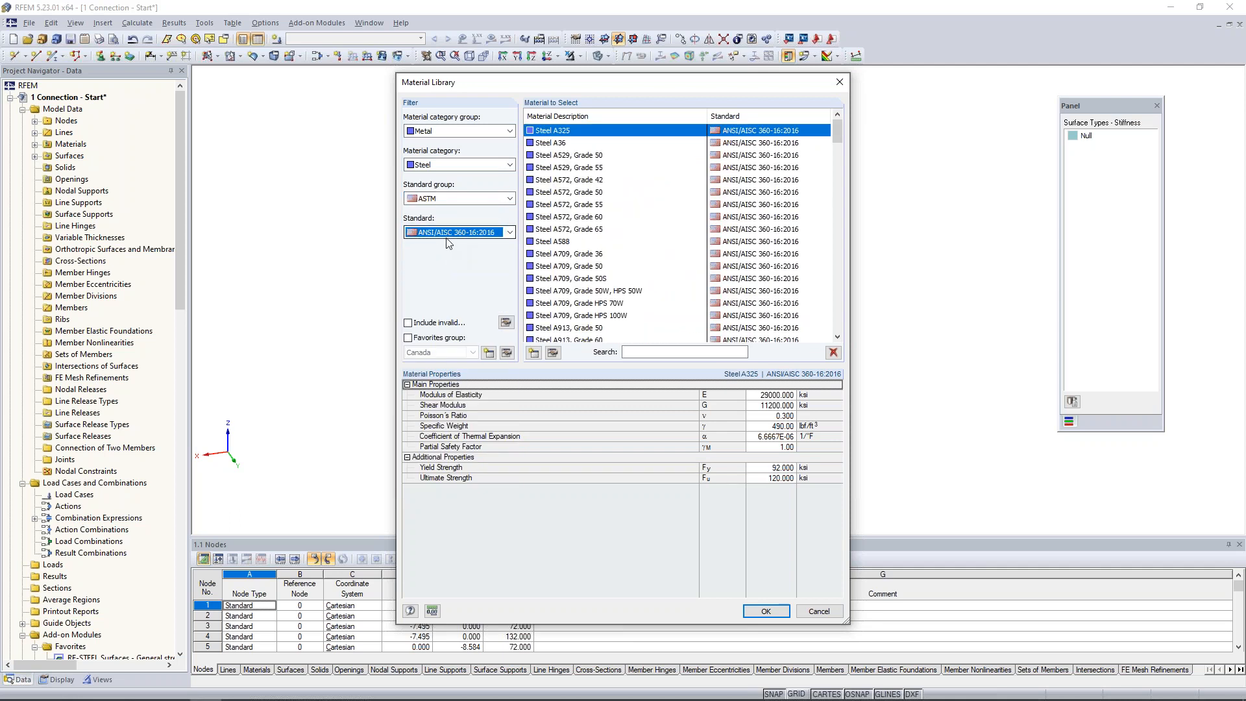
scroll(580, 257, "down", 3)
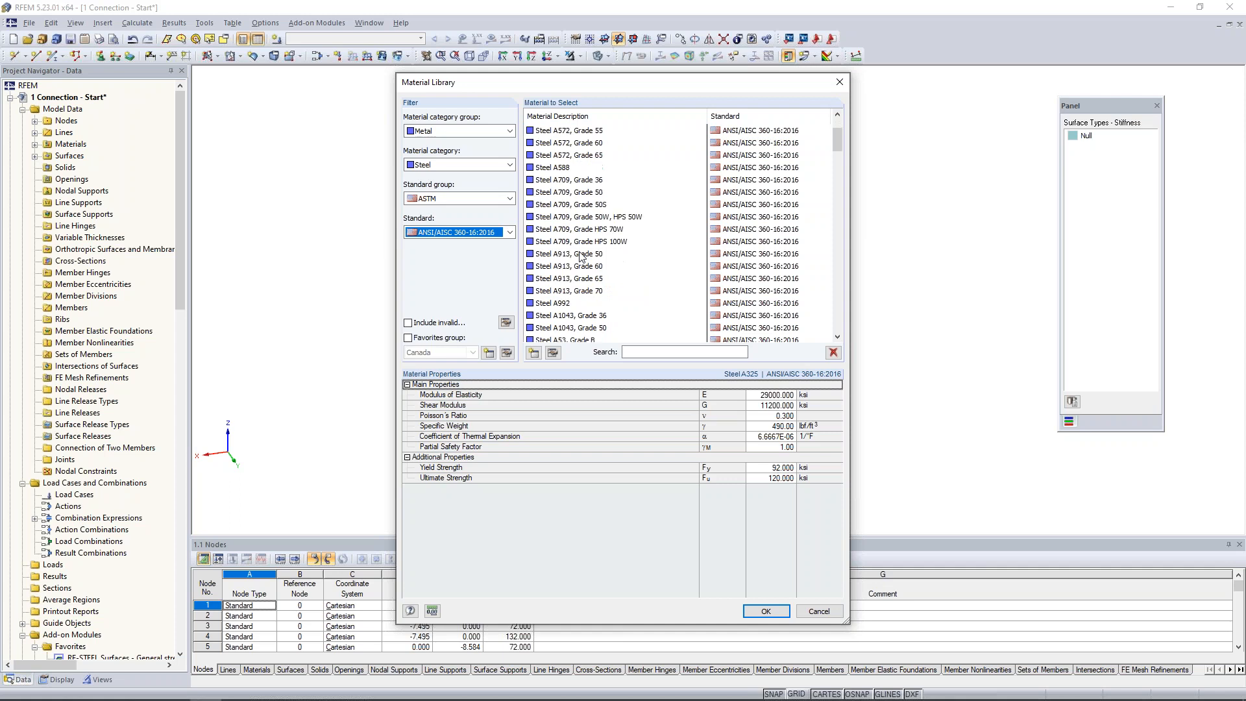
left_click(567, 304)
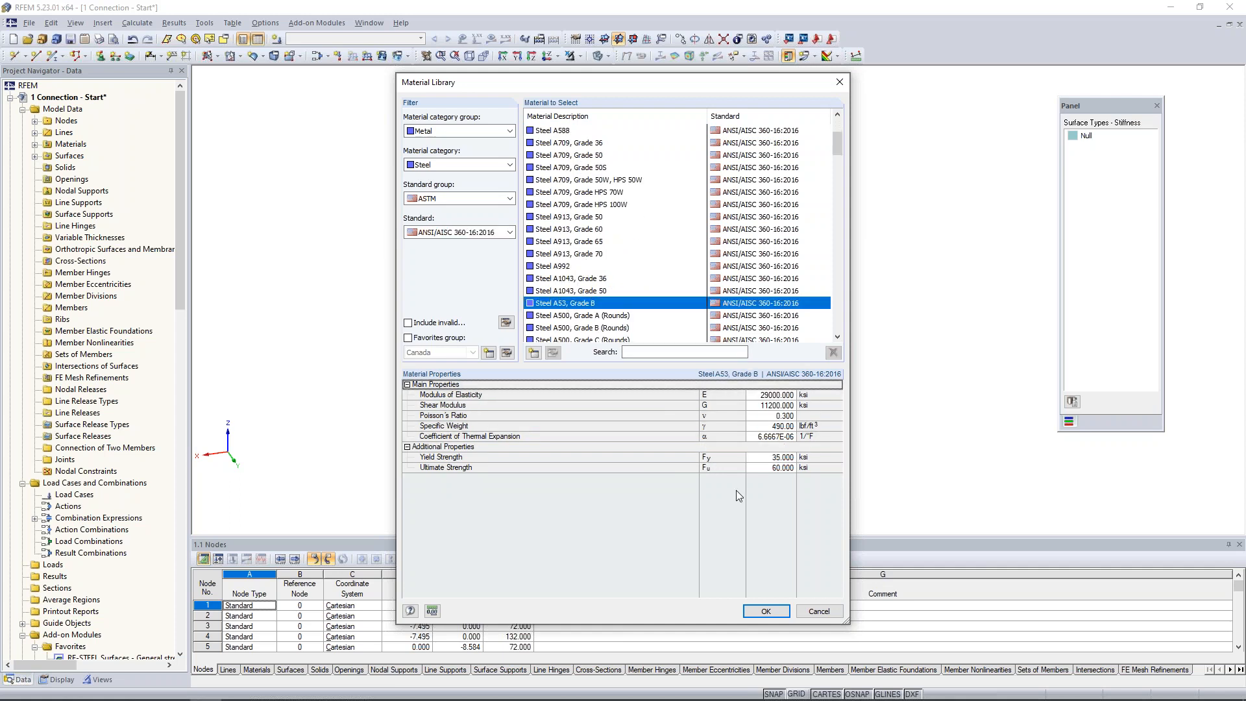
left_click(766, 611)
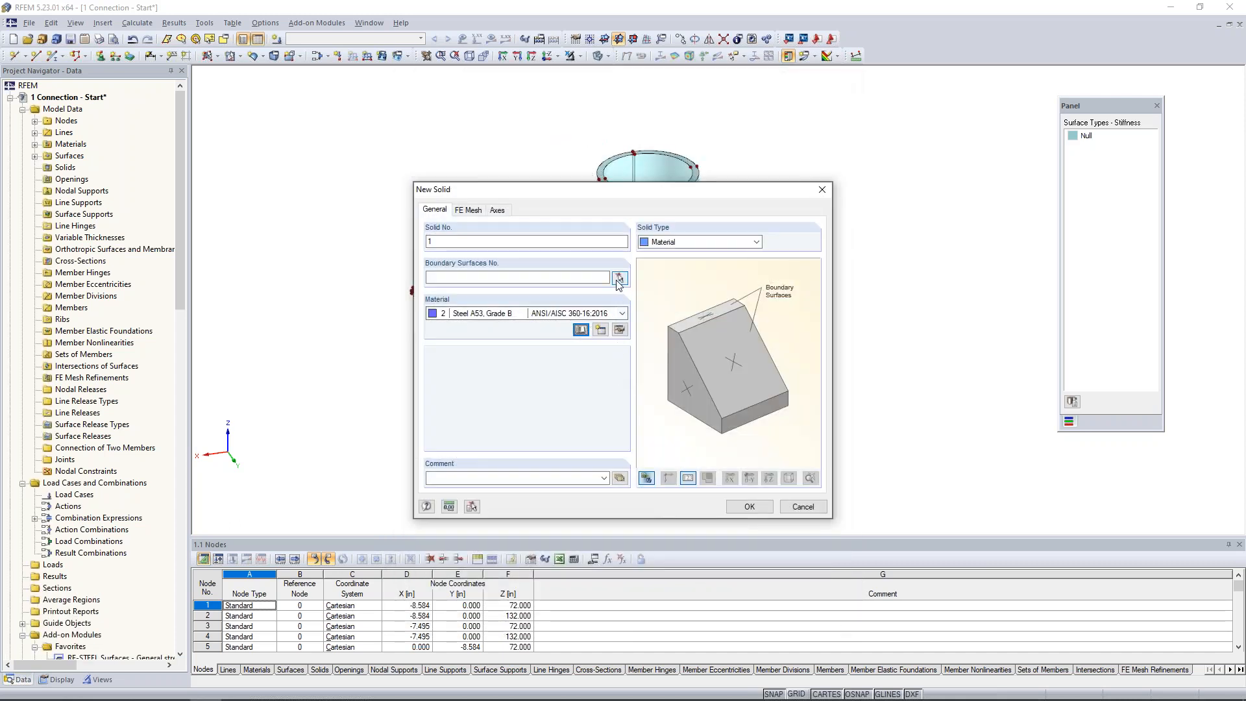
Set all column surfaces 1-8 as the solid's boundary surfaces, review its FE mesh and axes settings, and create the solid.
left_click(619, 279)
left_click_drag(563, 126, 782, 537)
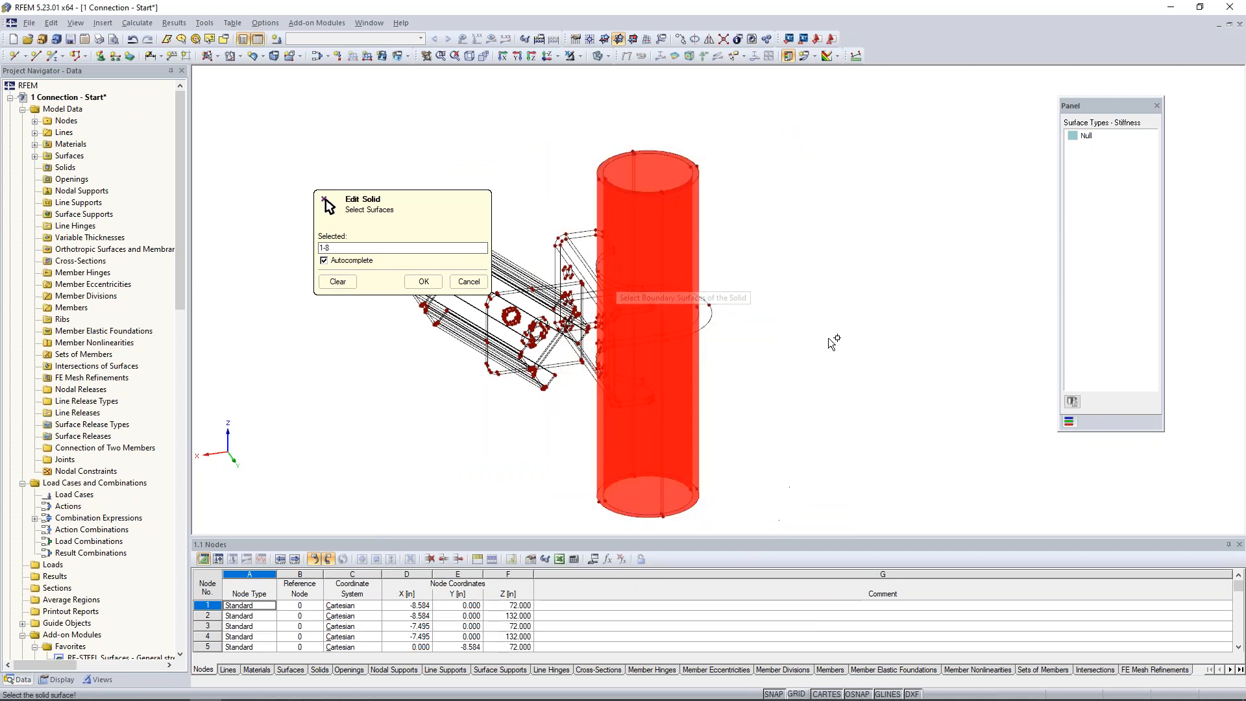
left_click(424, 283)
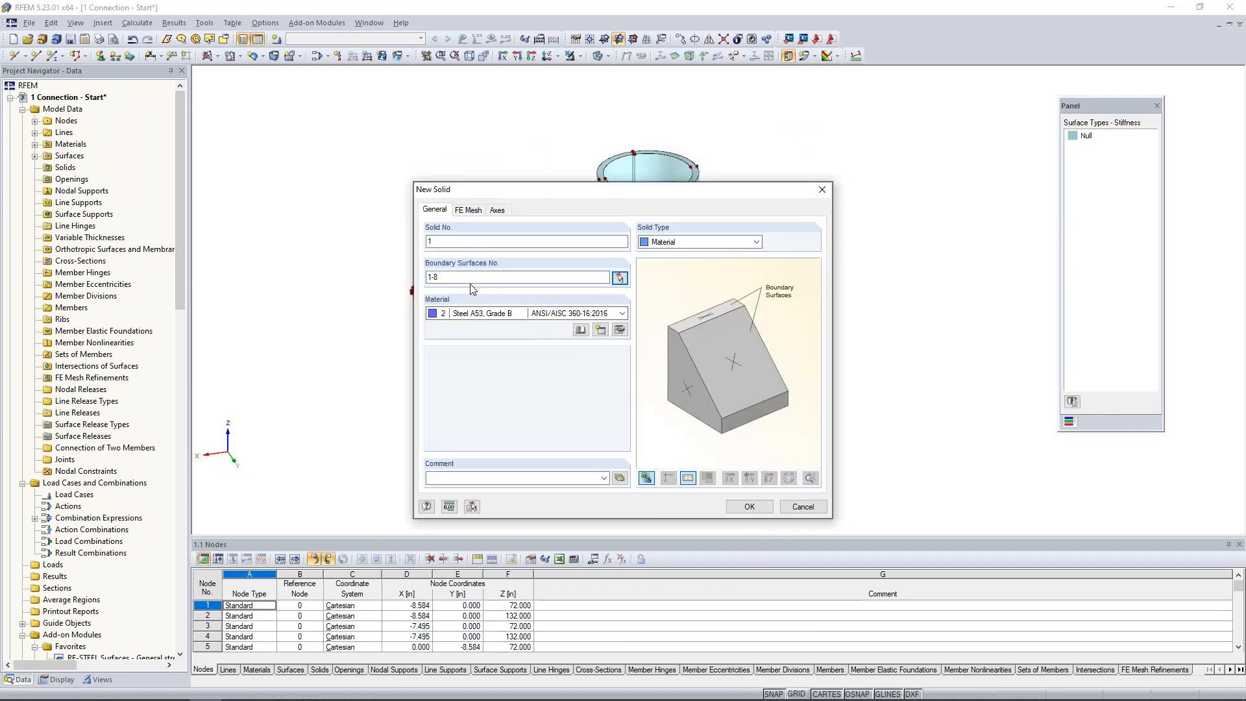
left_click(470, 210)
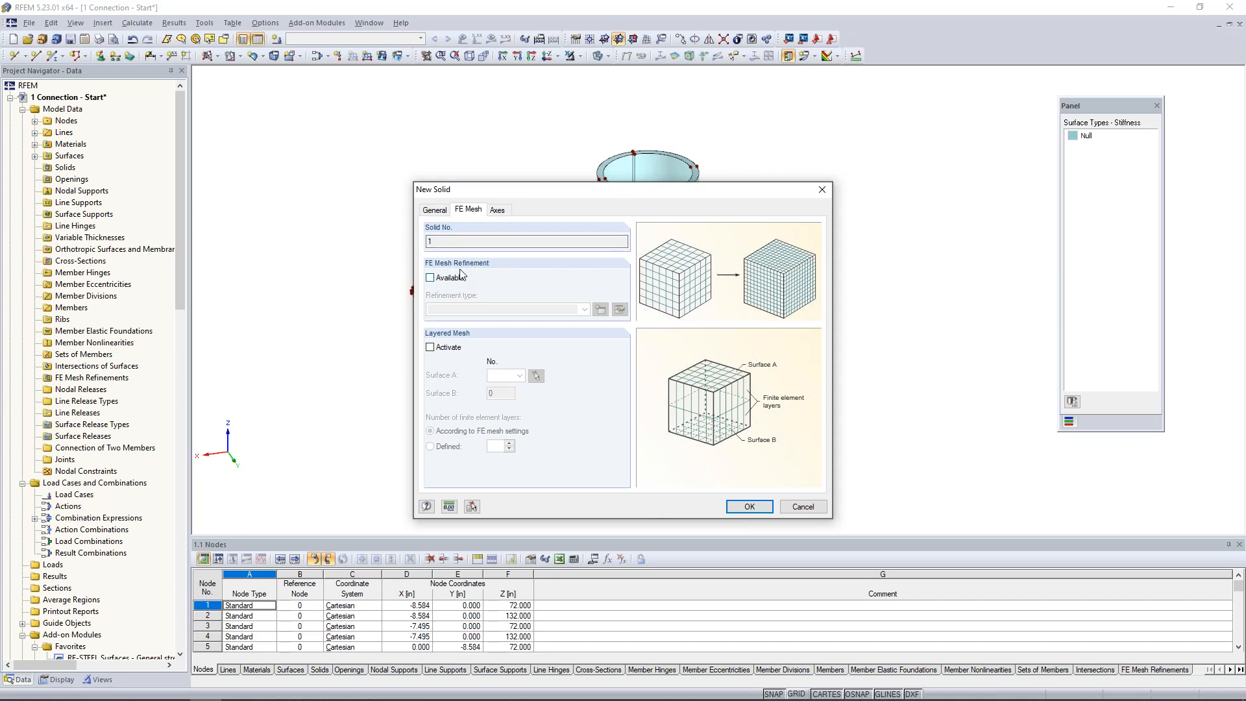
left_click(499, 213)
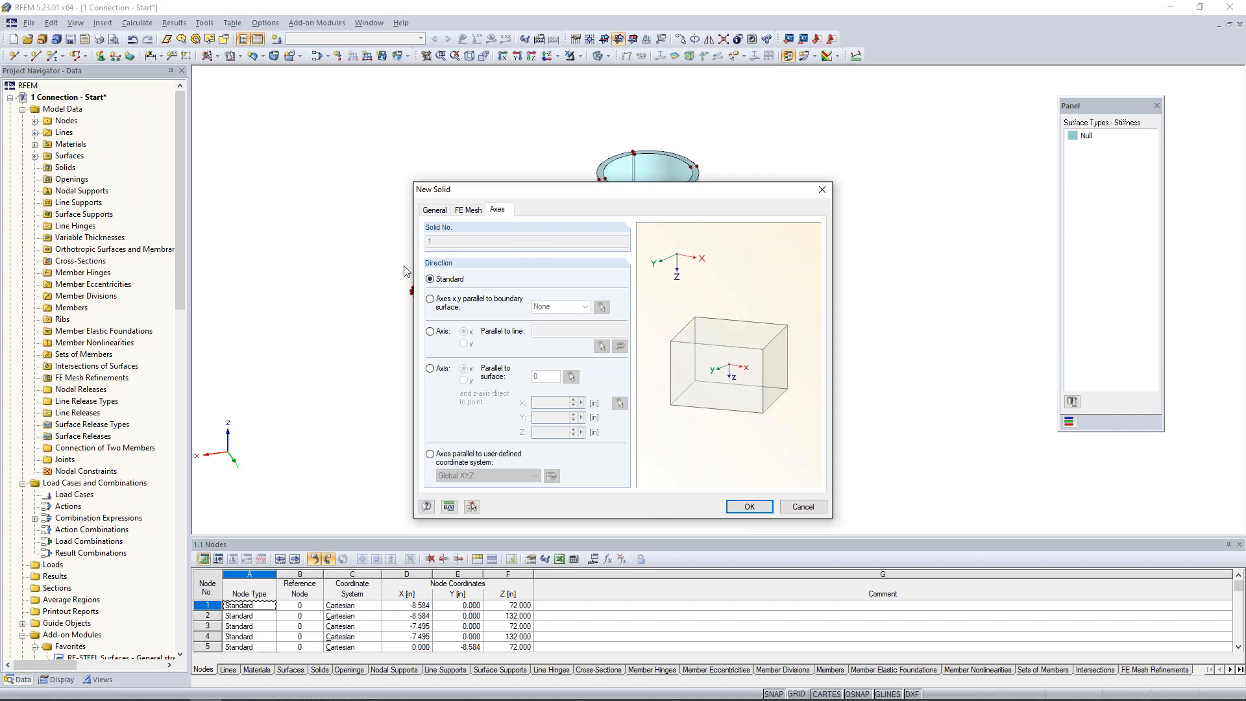
left_click(435, 211)
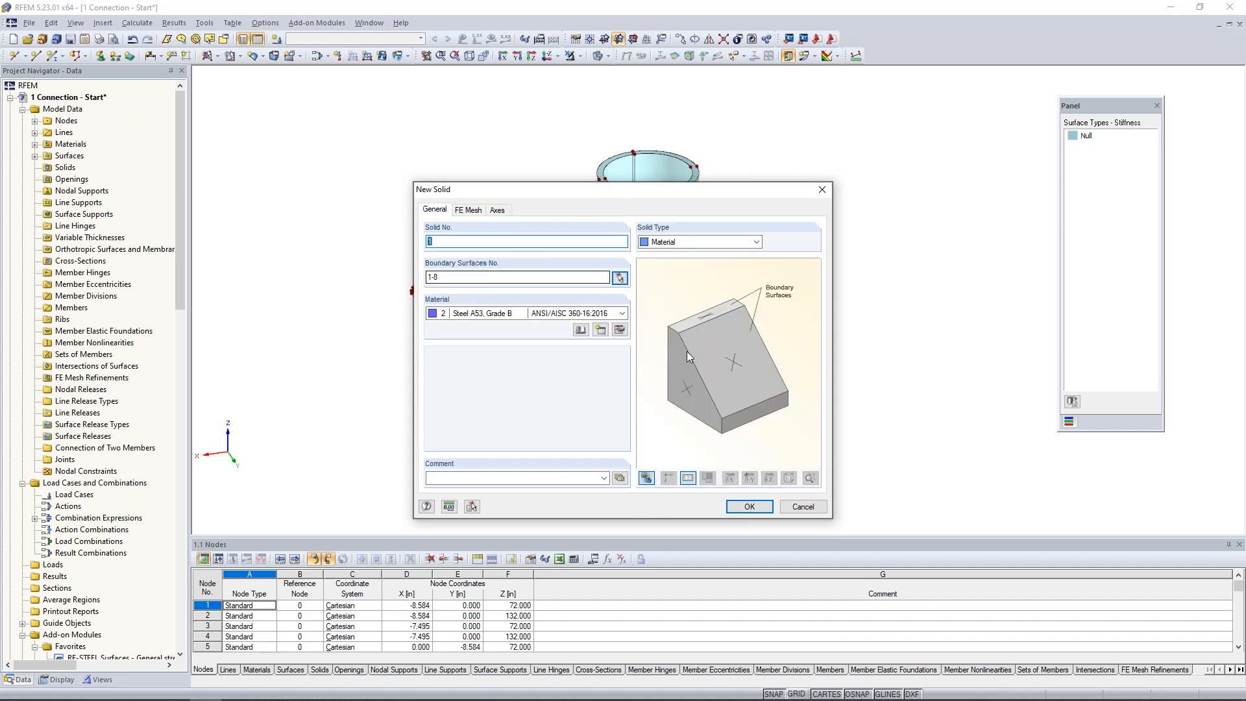
left_click(746, 506)
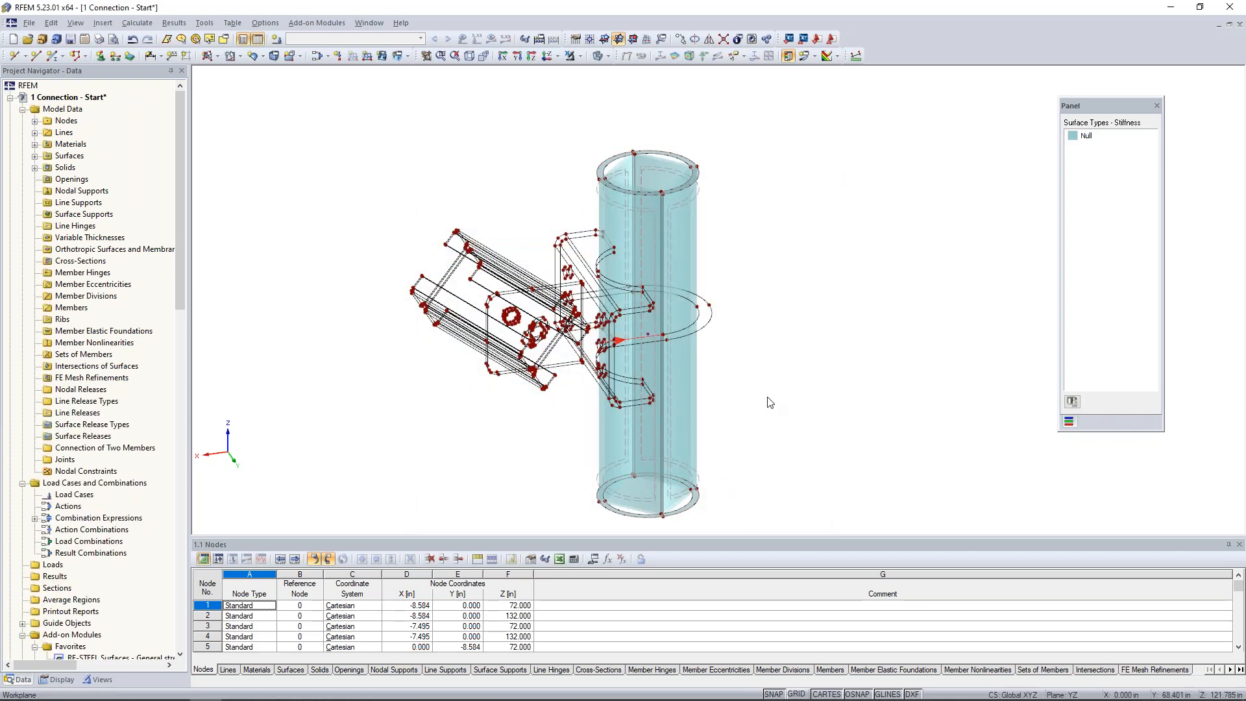
Isolate the U-shaped bent plate beside the column by selecting it and applying Visibility by Selected Objects.
scroll(664, 357, "up", 3)
middle_click_drag(802, 341, 754, 331, "ctrl")
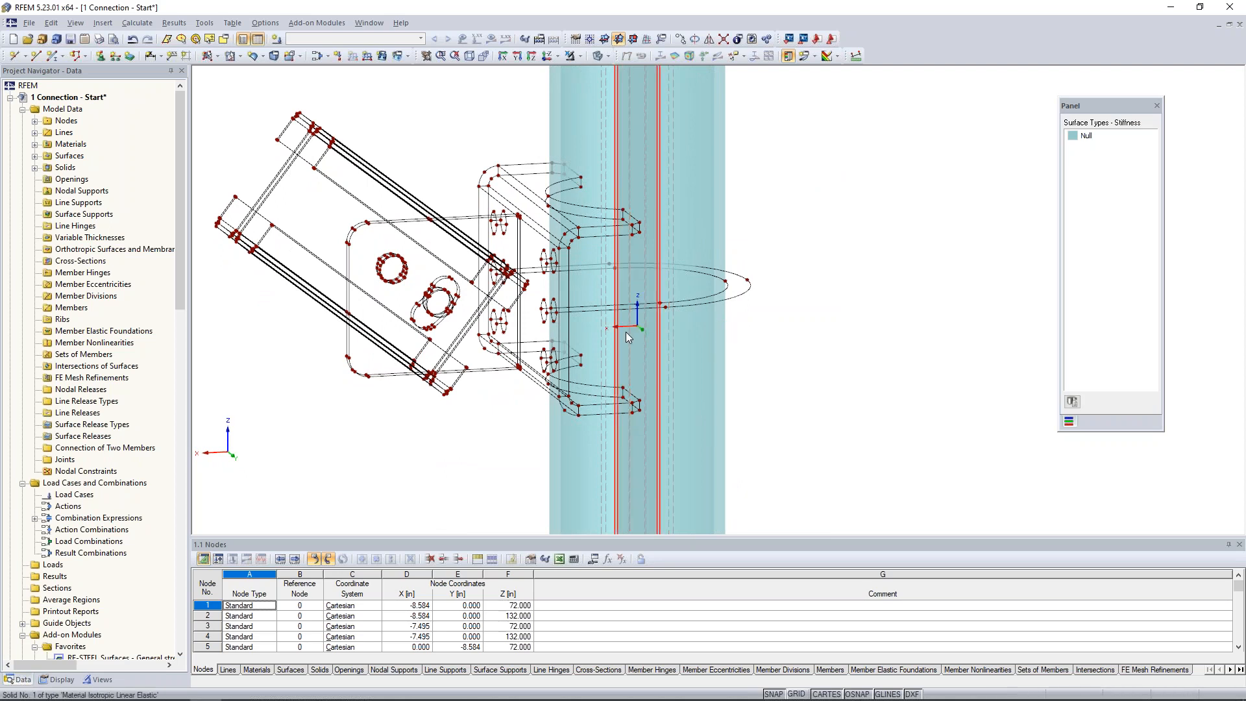
scroll(625, 332, "down", 3)
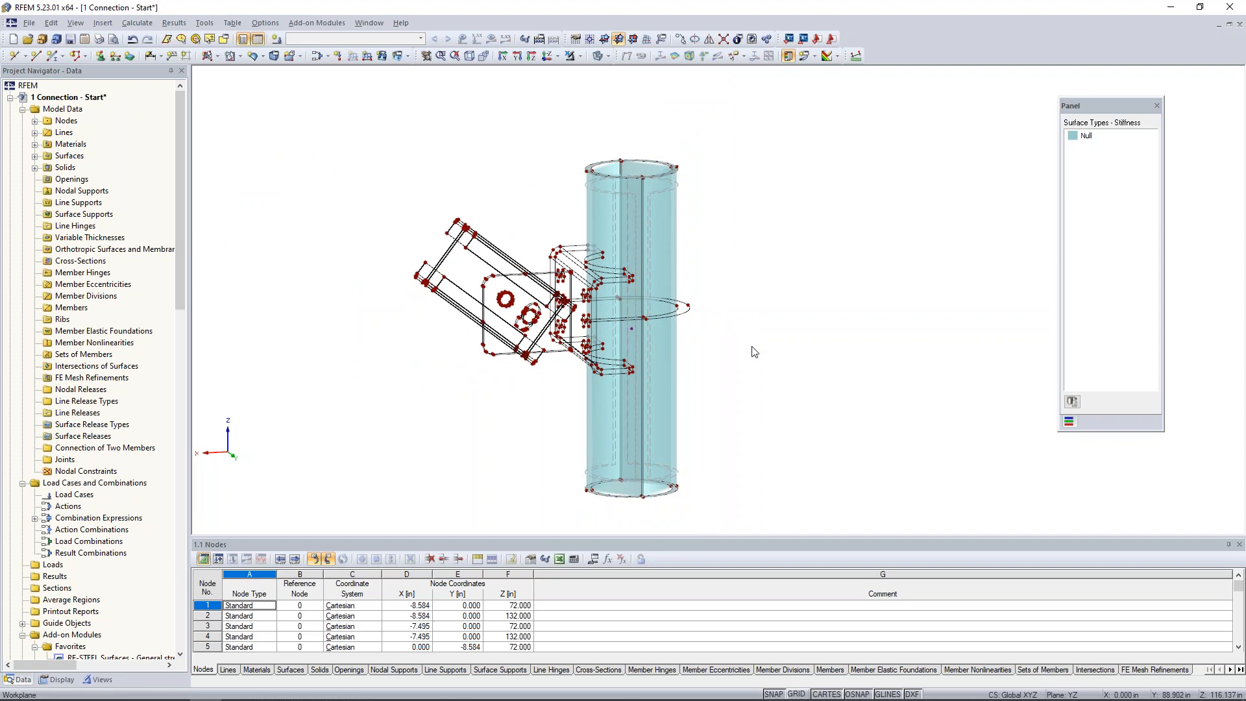
middle_click_drag(702, 321, 681, 295, "ctrl")
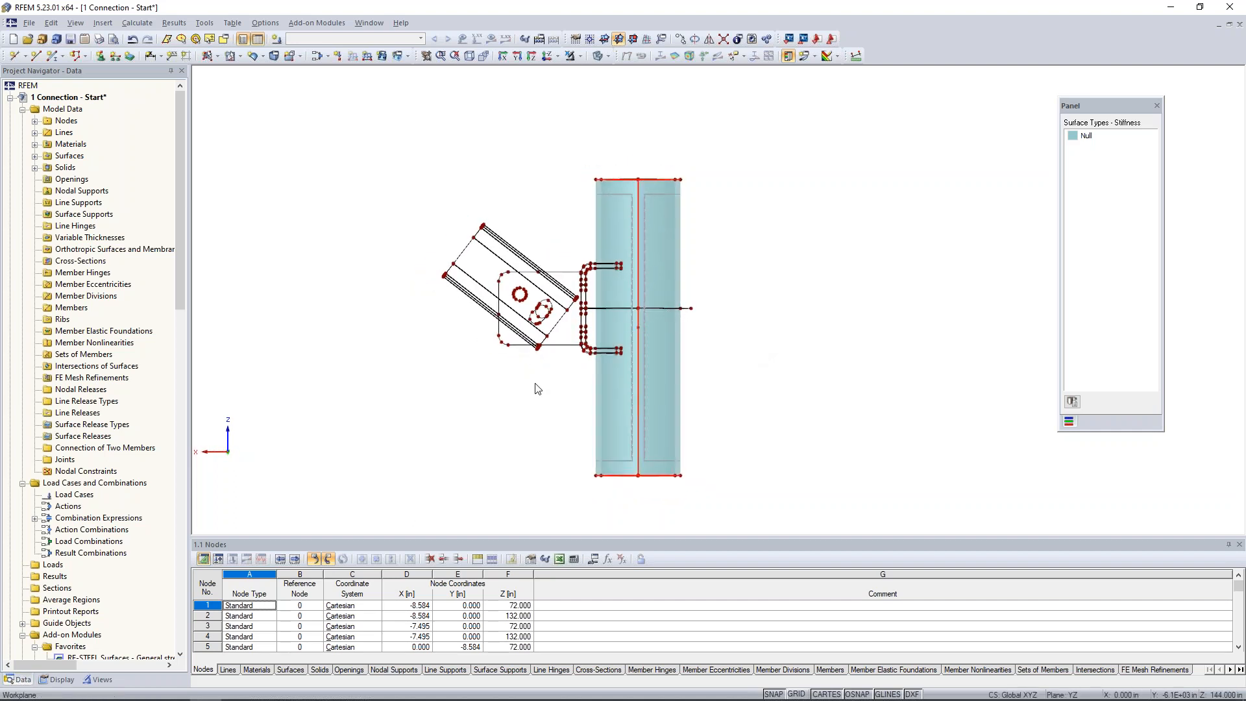
scroll(558, 385, "up", 3)
middle_click_drag(581, 156, 555, 179)
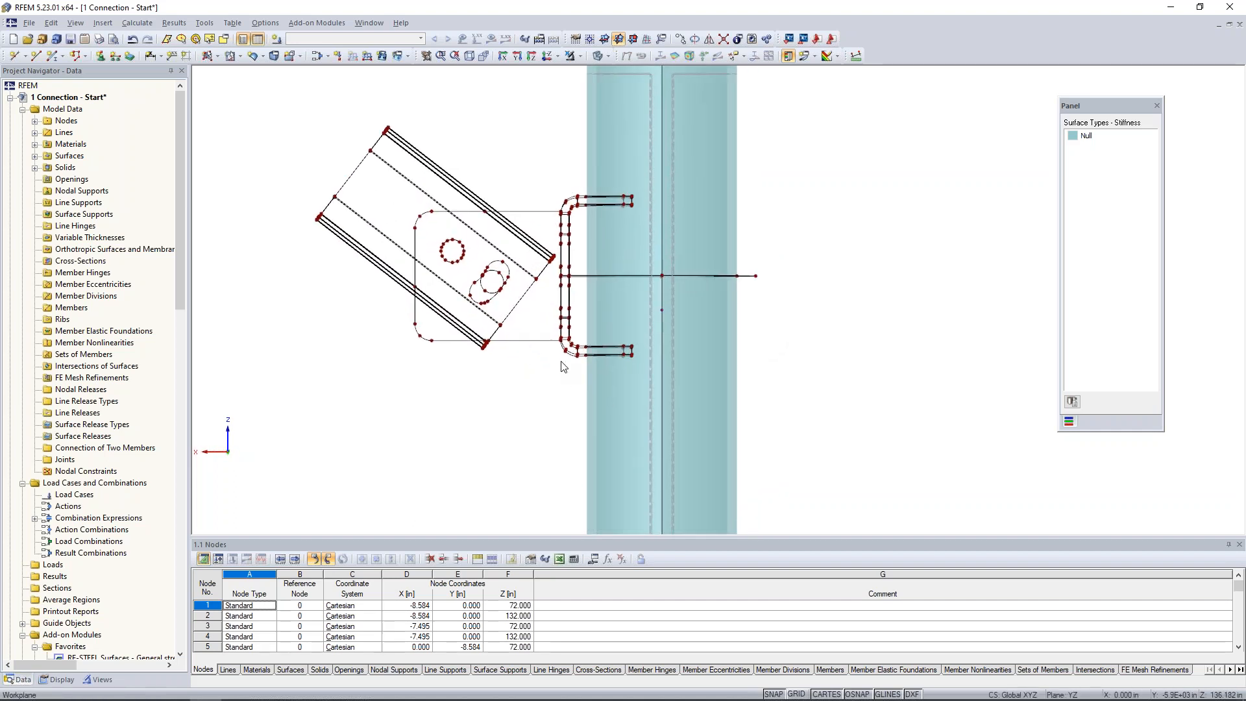
left_click_drag(555, 179, 648, 368)
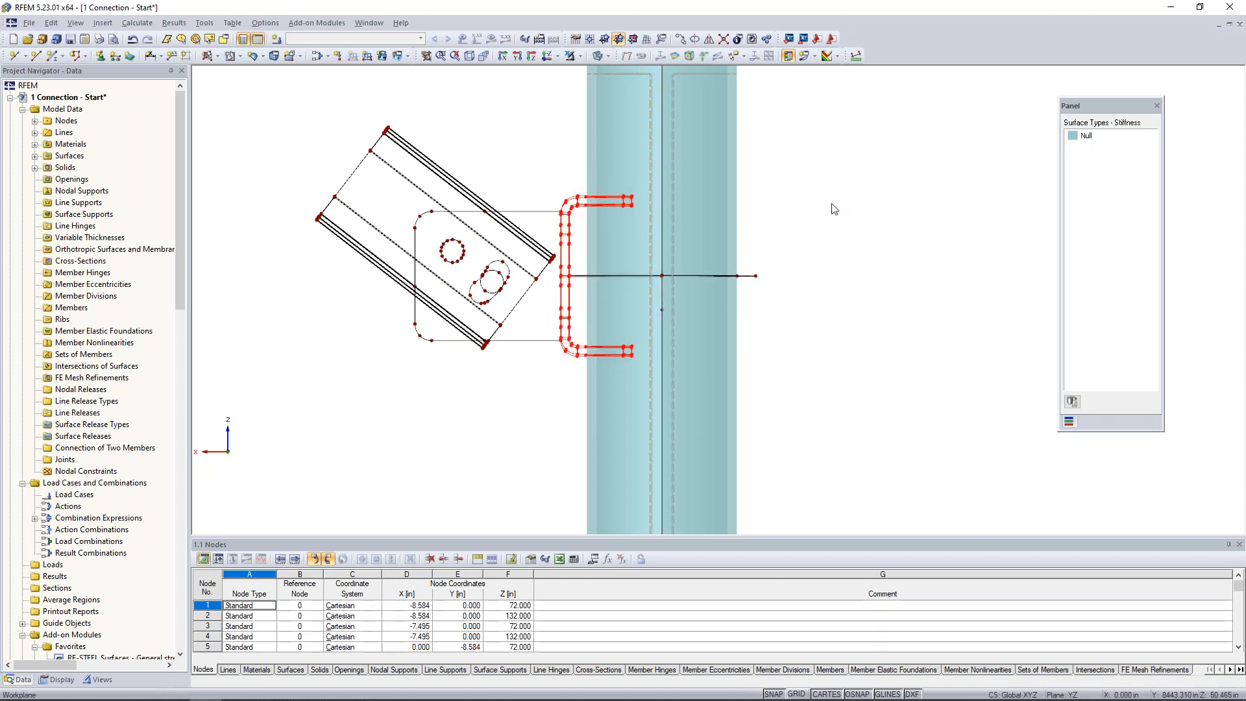
left_click(581, 58)
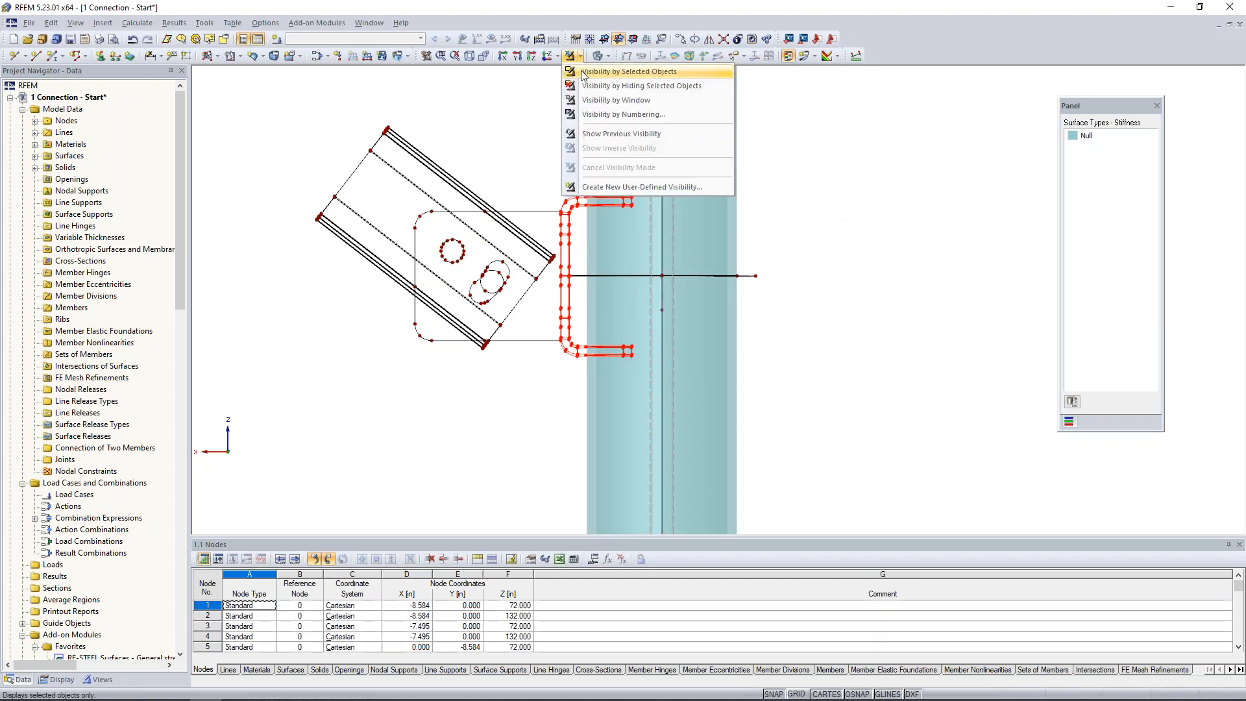
left_click(623, 71)
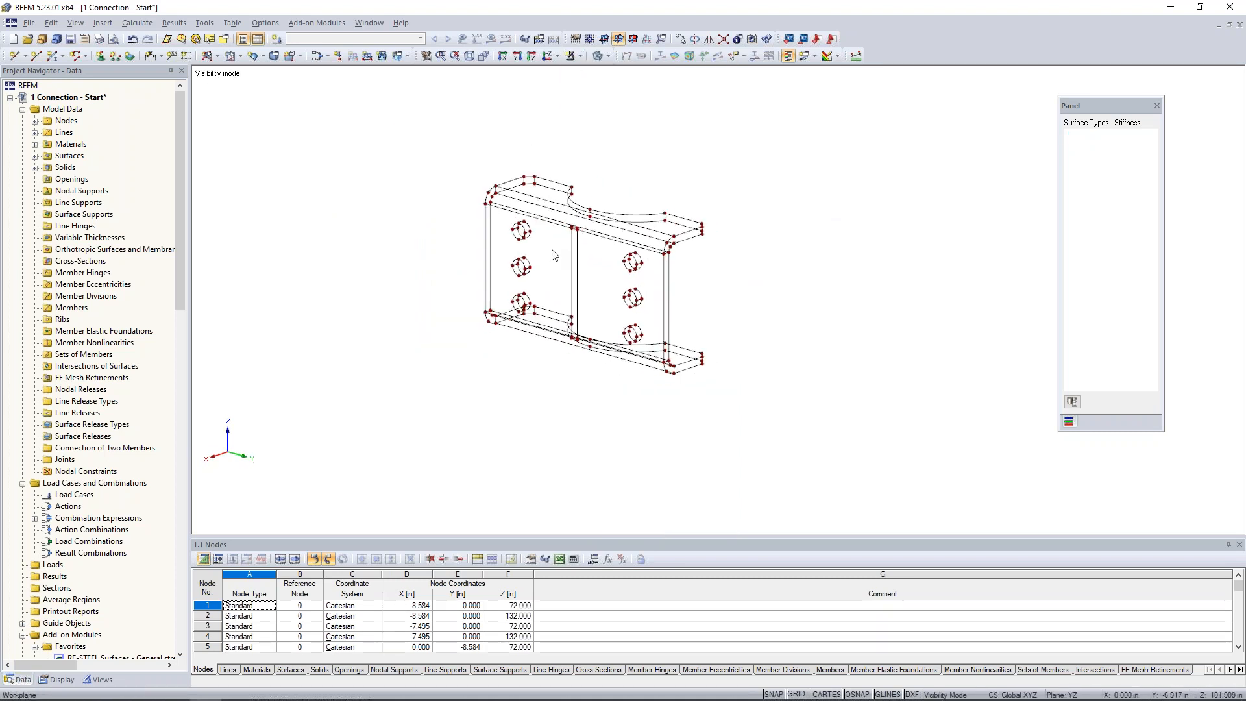
Create a plane Null surface from the boundary lines of the bent plate's upper flange top face, including its curved cutout.
scroll(550, 201, "up", 4)
middle_click_drag(841, 346, 765, 340)
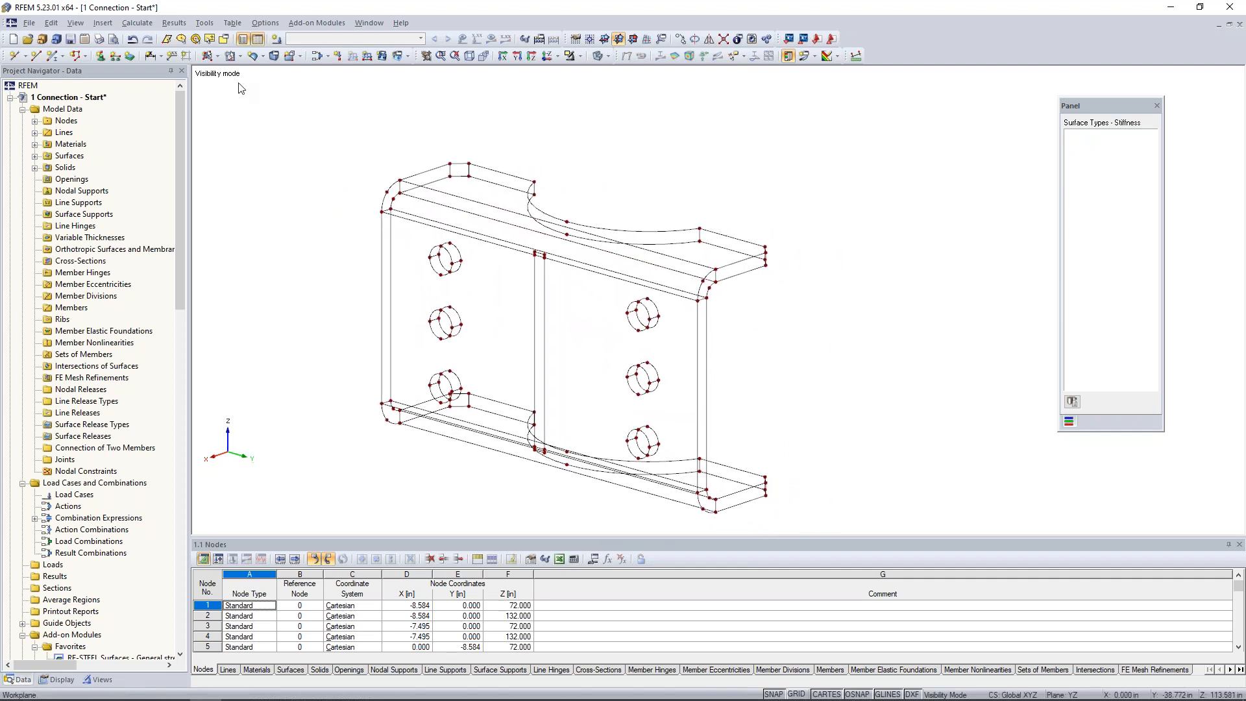
left_click(217, 57)
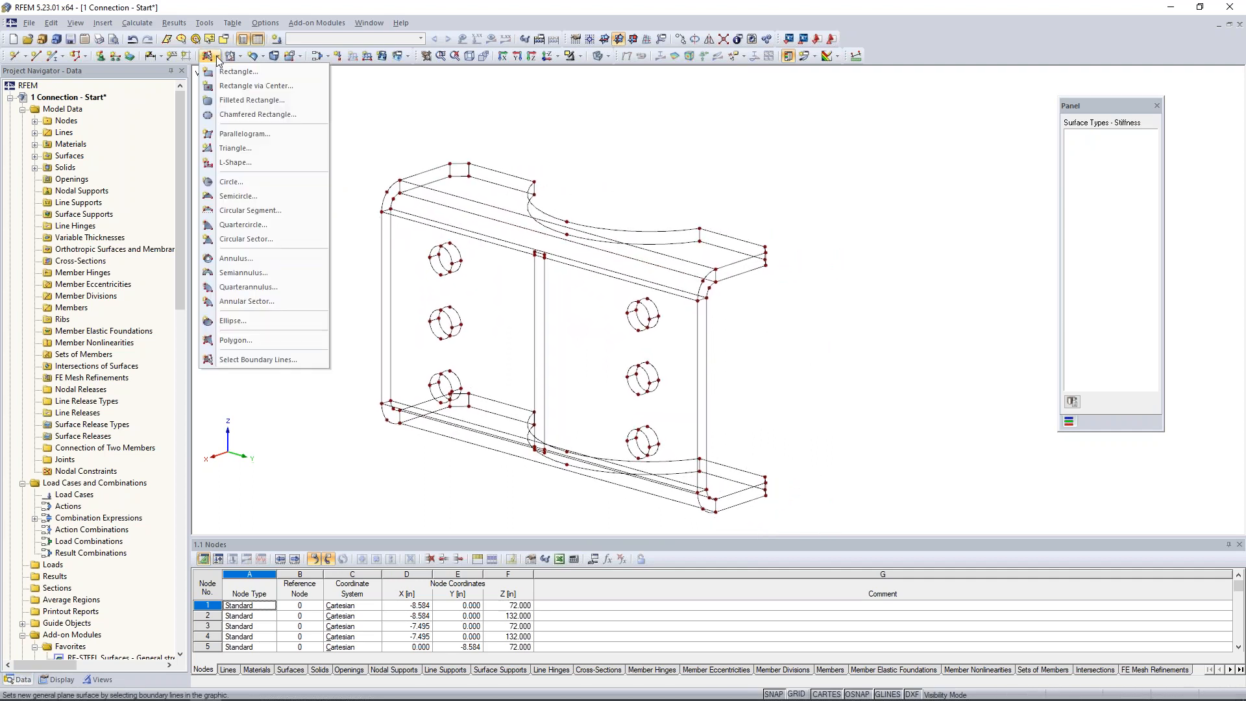
left_click(242, 363)
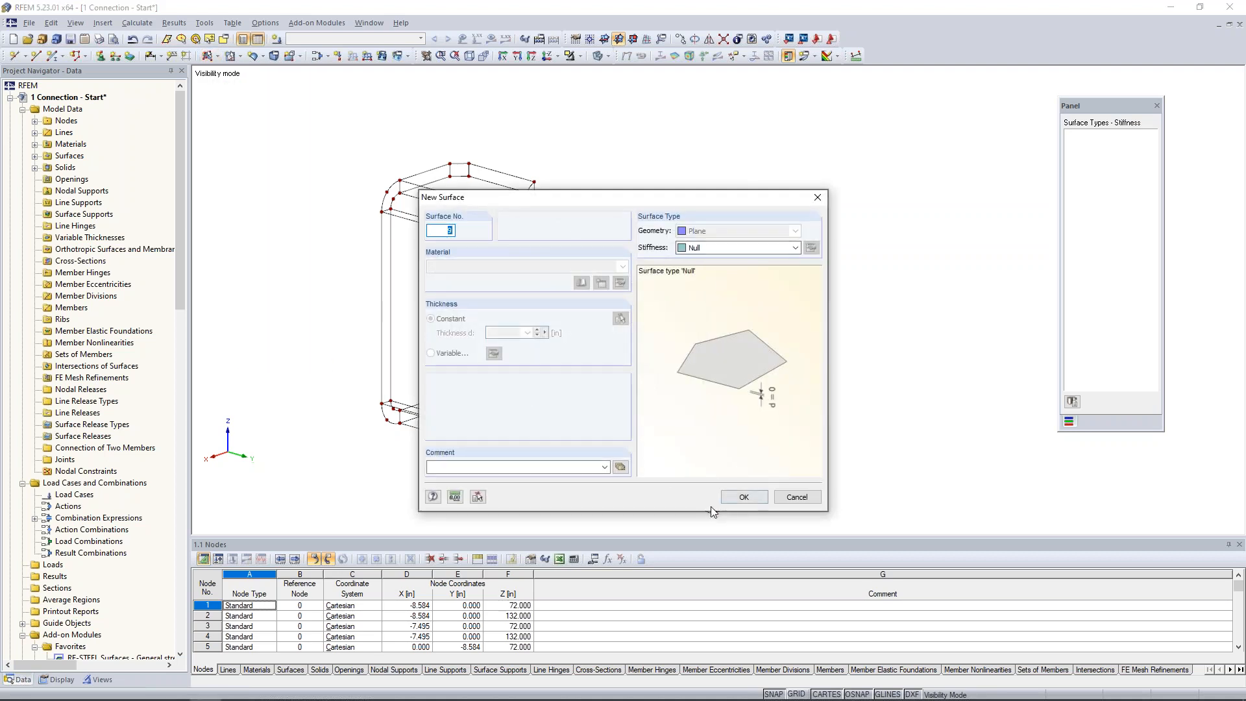
left_click(744, 497)
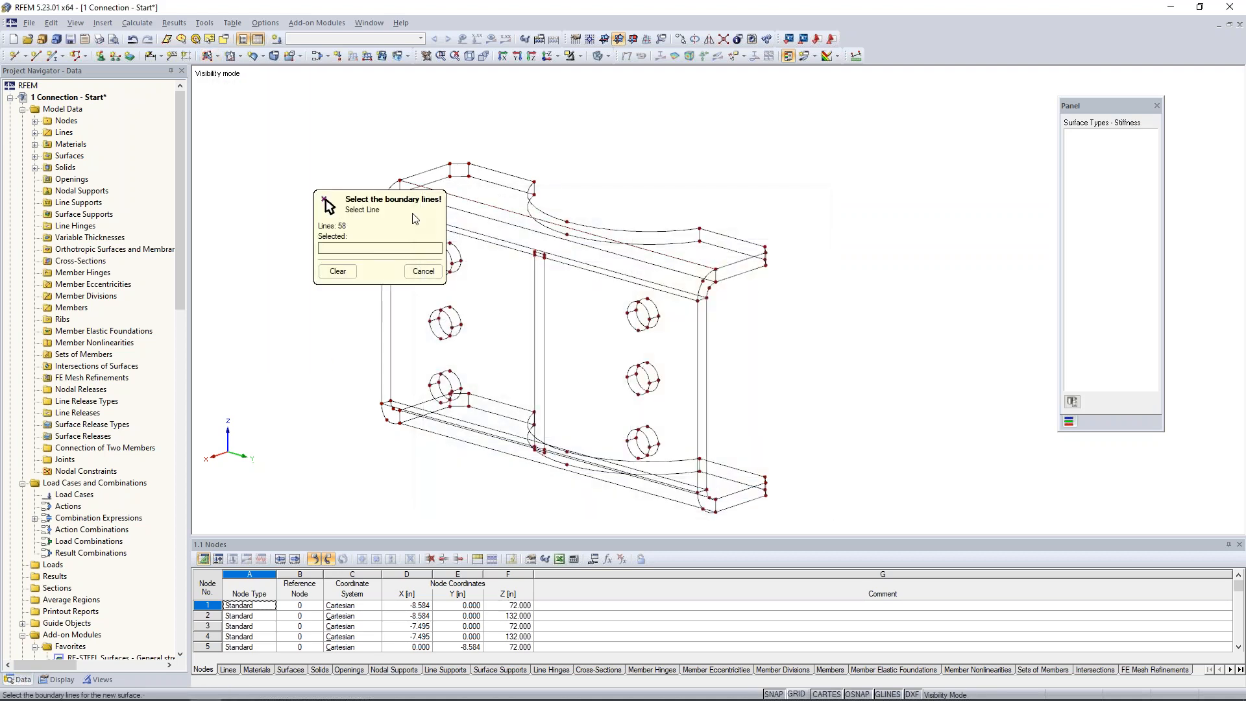
scroll(416, 215, "up", 3)
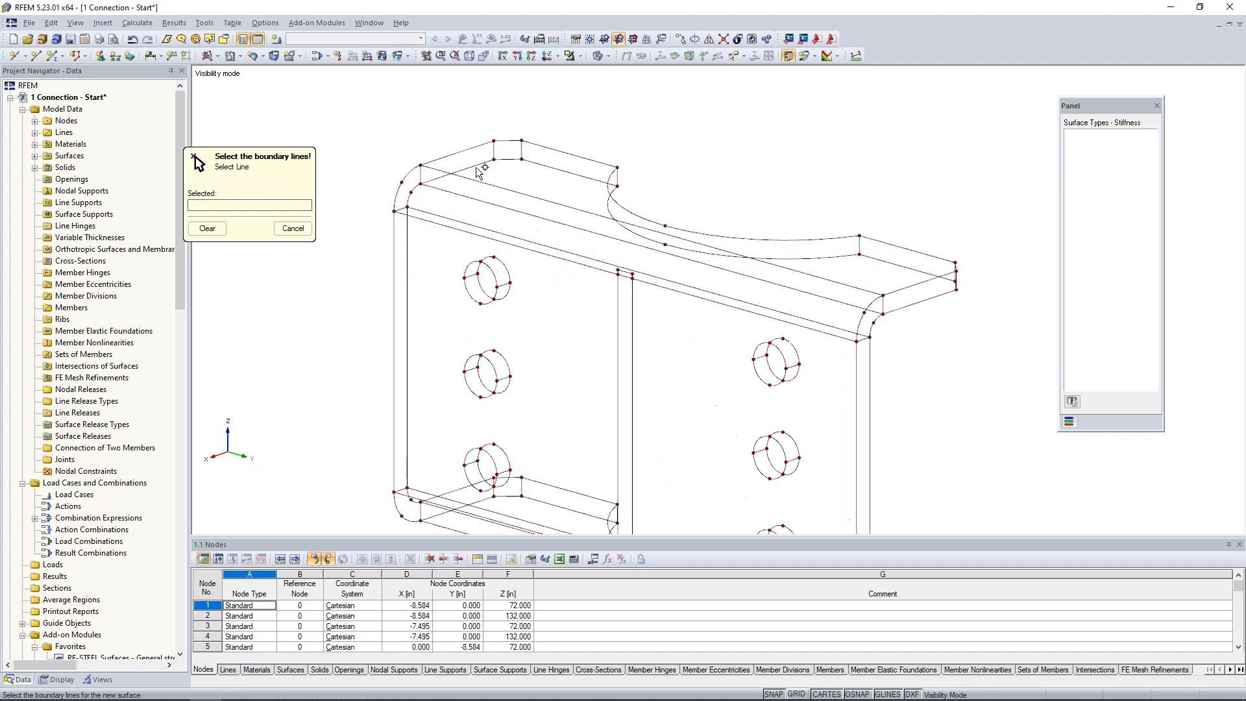
left_click(508, 140)
left_click(542, 147)
left_click(608, 185)
left_click(894, 246)
middle_click_drag(955, 272, 805, 334, "ctrl")
left_click(863, 334)
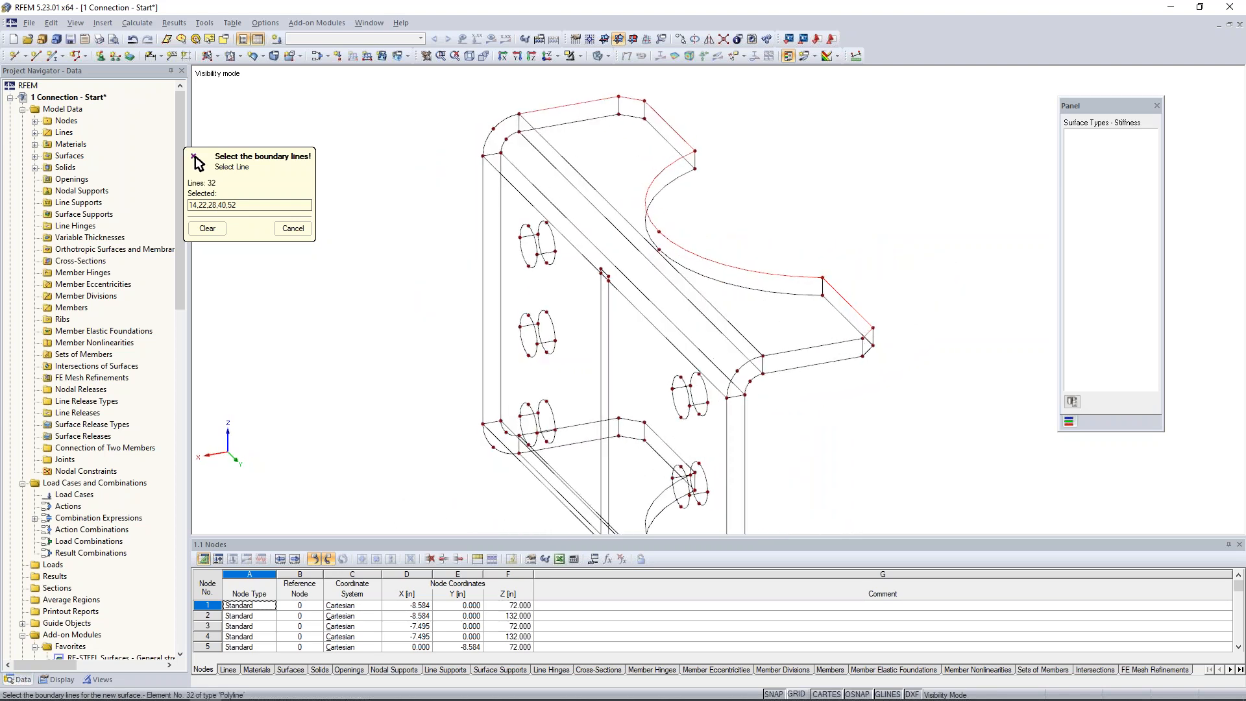
left_click(823, 343)
left_click(752, 345)
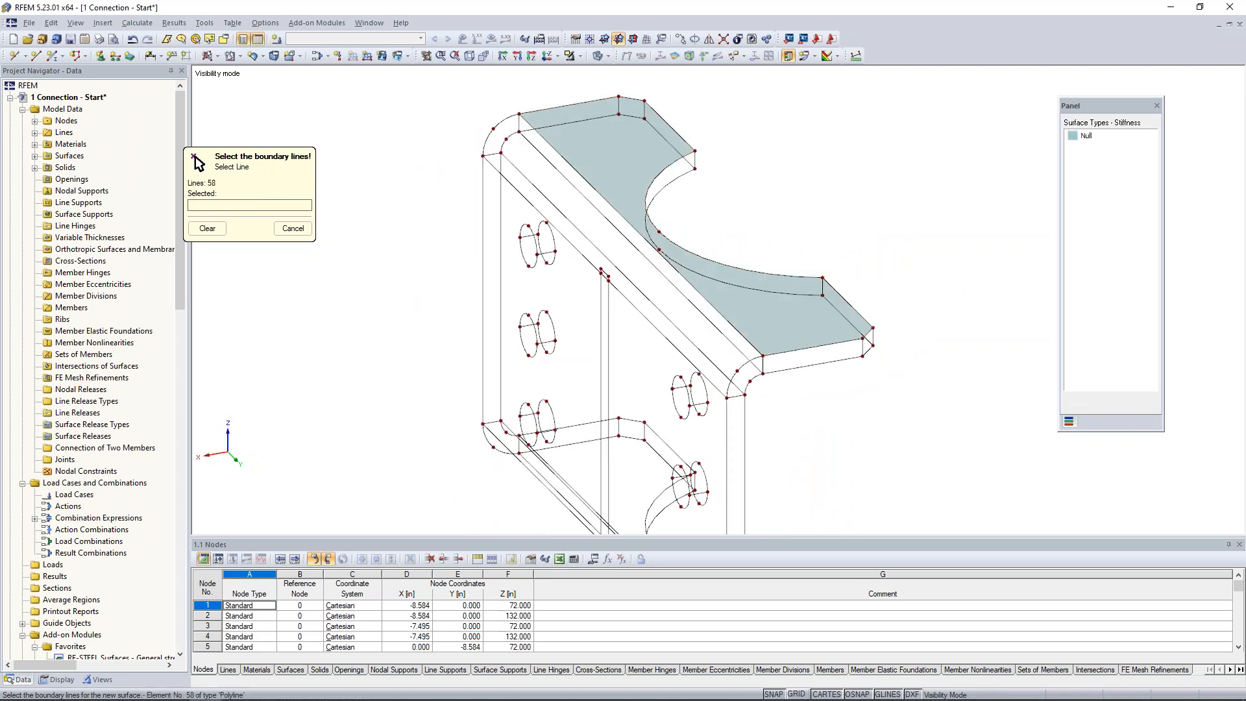
Create Null surfaces on the upper flange's far side edge face and the short chamfer face next to it.
left_click(558, 108)
left_click(520, 123)
left_click(600, 115)
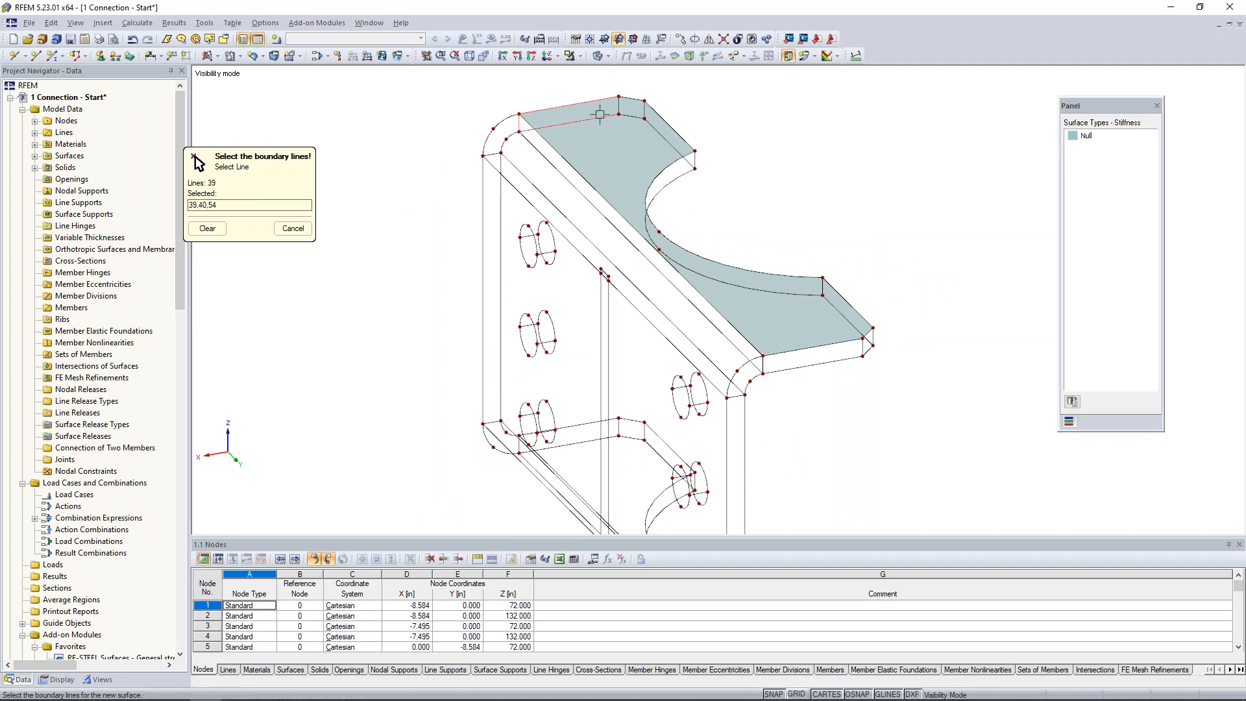
left_click(618, 106)
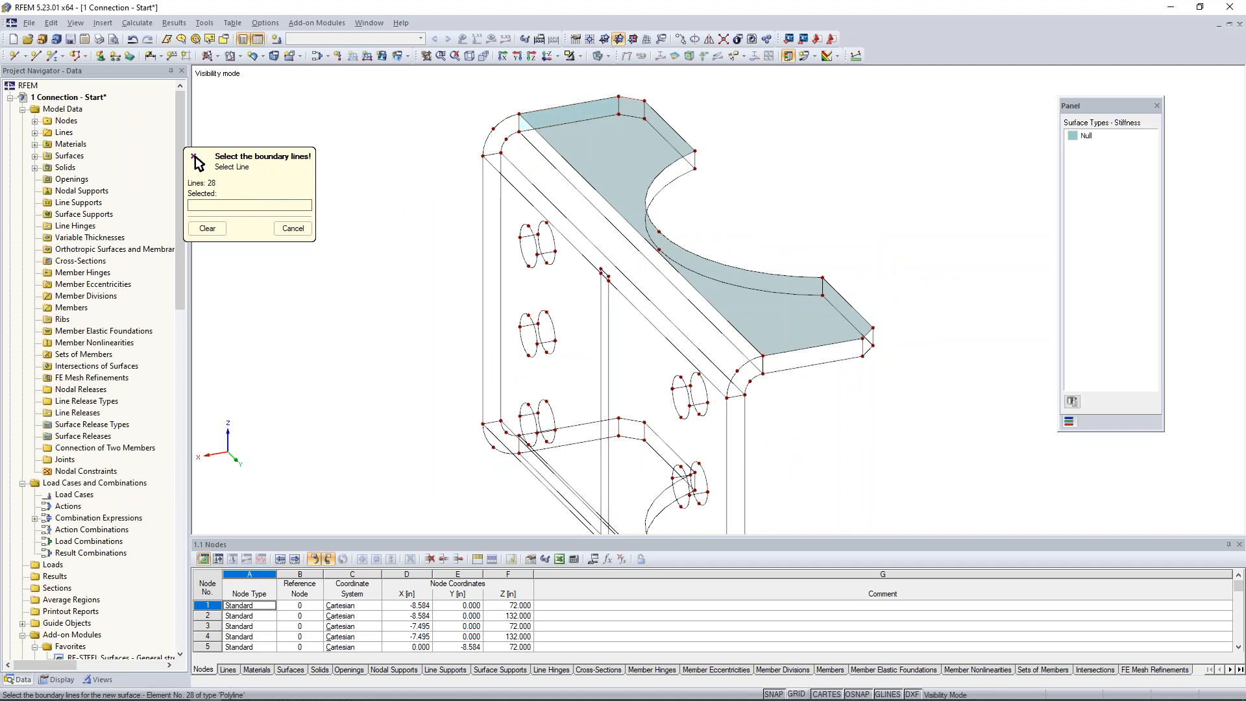
left_click(644, 110)
left_click(619, 106)
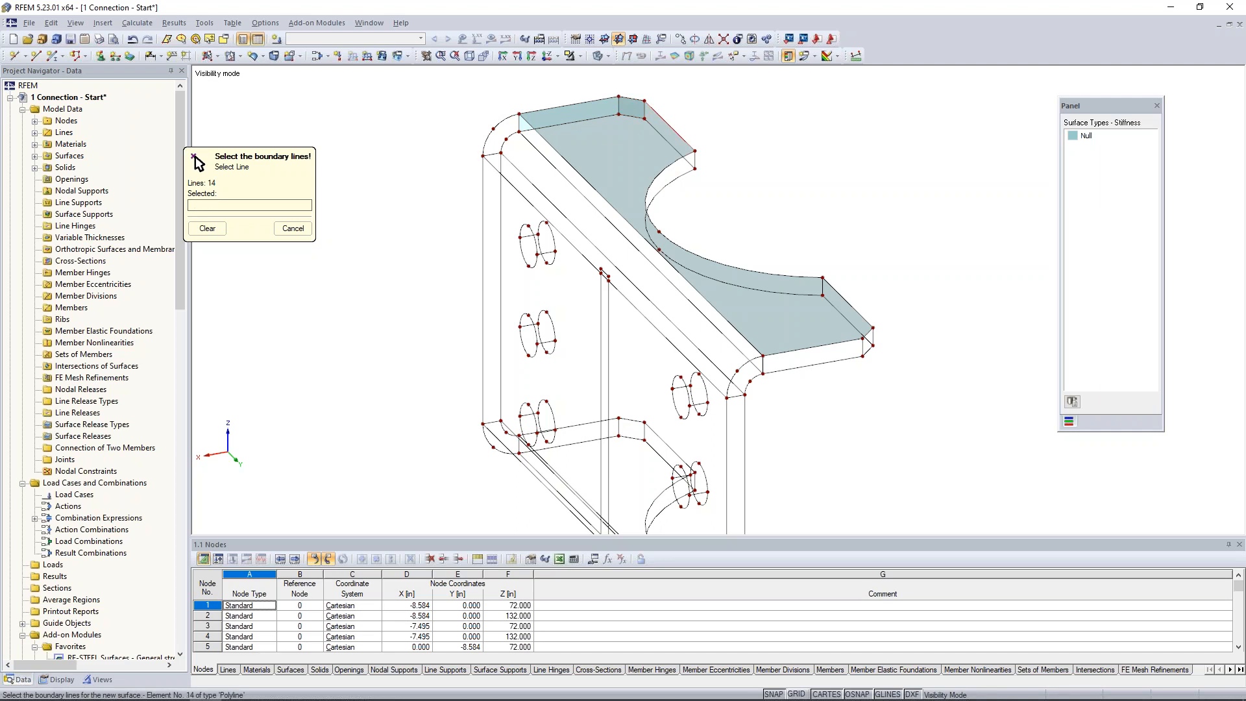
Create Null surfaces on the two straight edge faces of the upper flange on either side of the curved cutout.
left_click(645, 110)
left_click(654, 128)
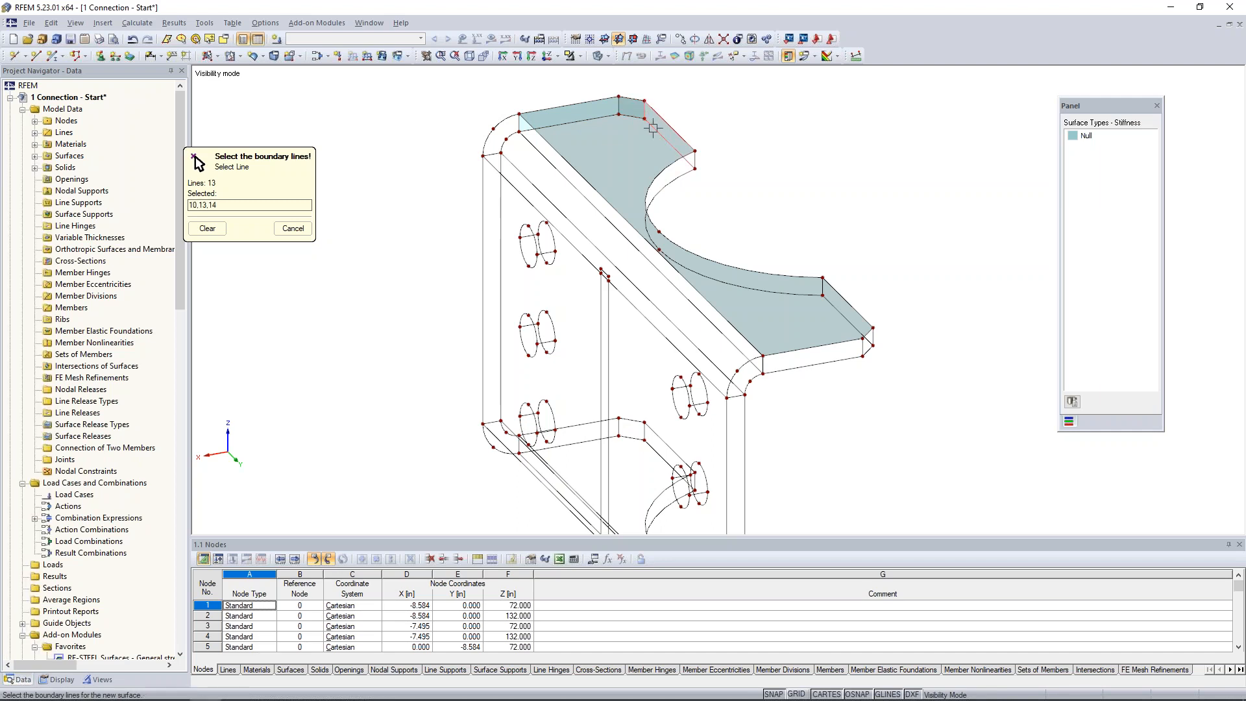
left_click(694, 156)
left_click(828, 290)
left_click(829, 298)
left_click(830, 299)
left_click(868, 333)
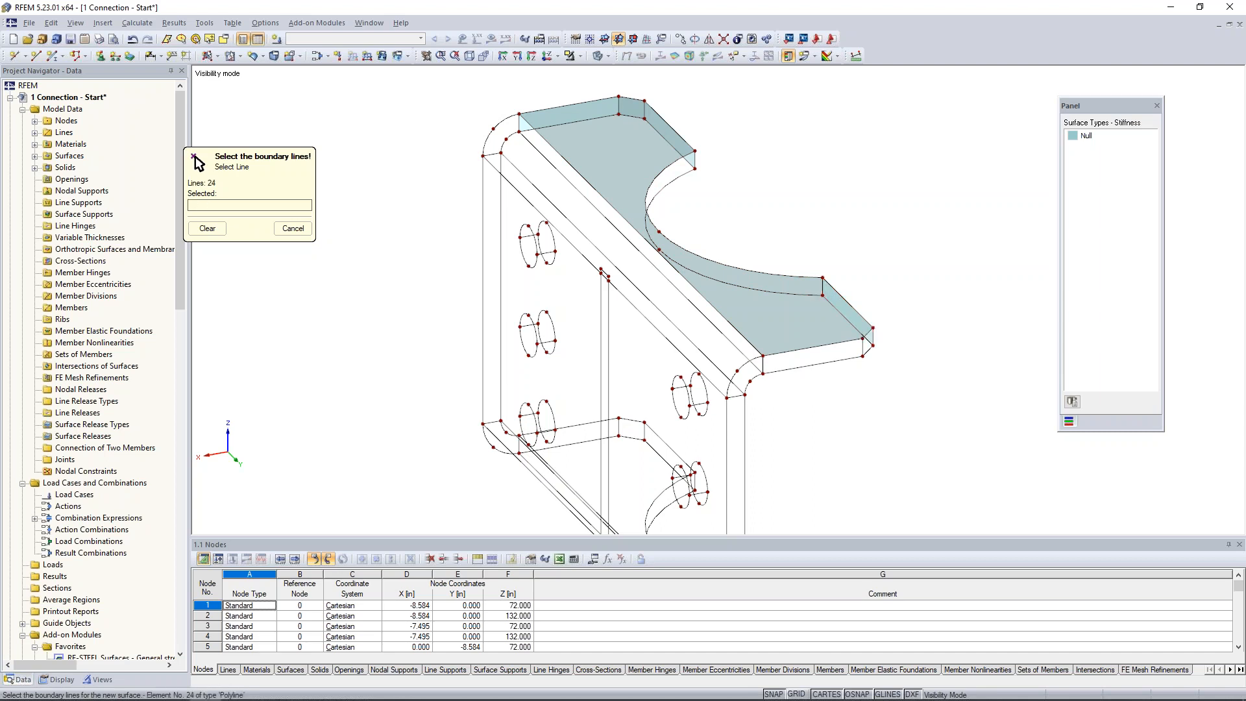
Create Null surfaces on the upper flange's near chamfer face and the near side edge face next to it.
left_click(870, 331)
left_click(874, 337)
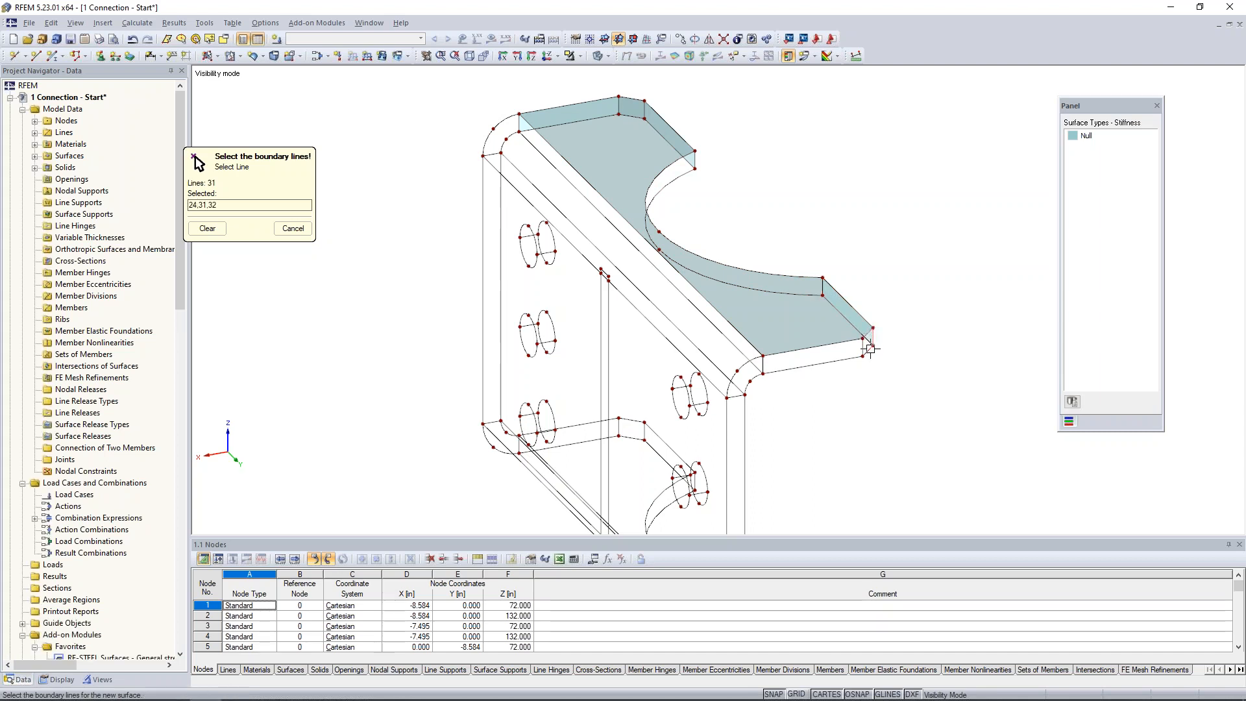
left_click(856, 343)
left_click(763, 367)
left_click(785, 369)
left_click(768, 375)
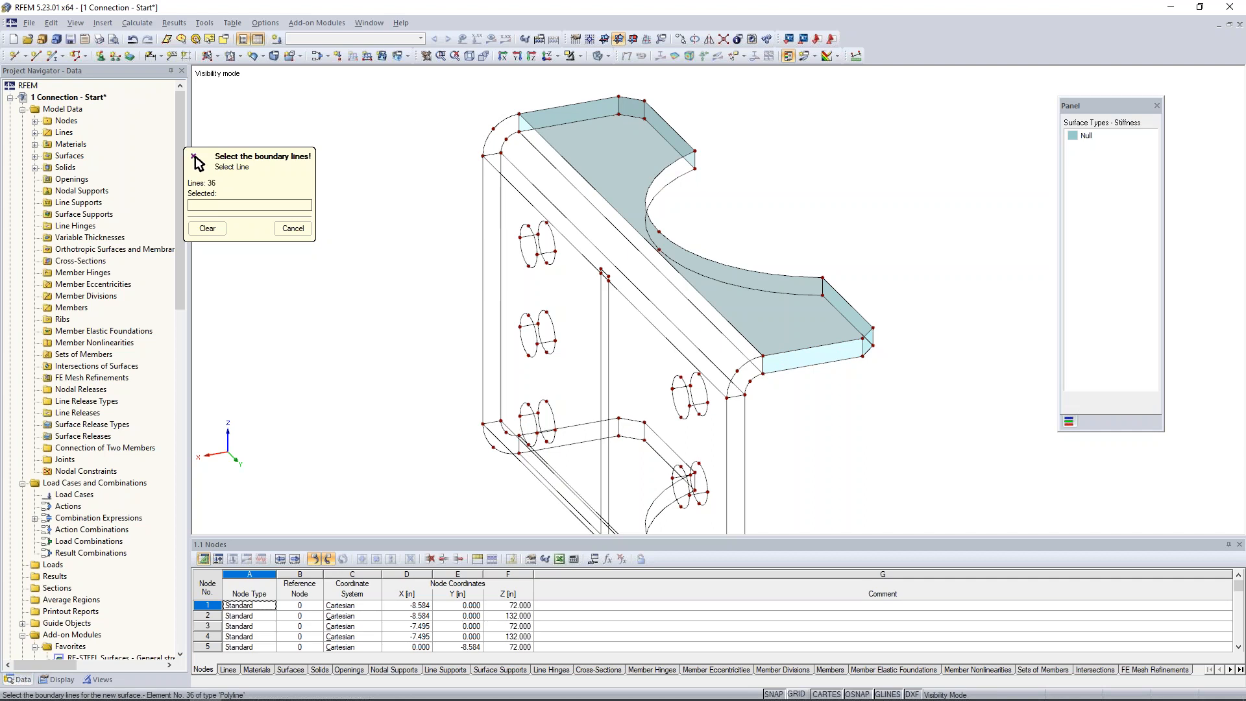
Create Null surfaces on the two curved end faces of the upper bend, between the inner and outer arcs.
left_click(762, 365)
left_click(753, 360)
left_click(738, 396)
left_click(748, 388)
left_click(499, 124)
left_click(518, 124)
left_click(511, 135)
left_click(492, 153)
right_click(414, 294)
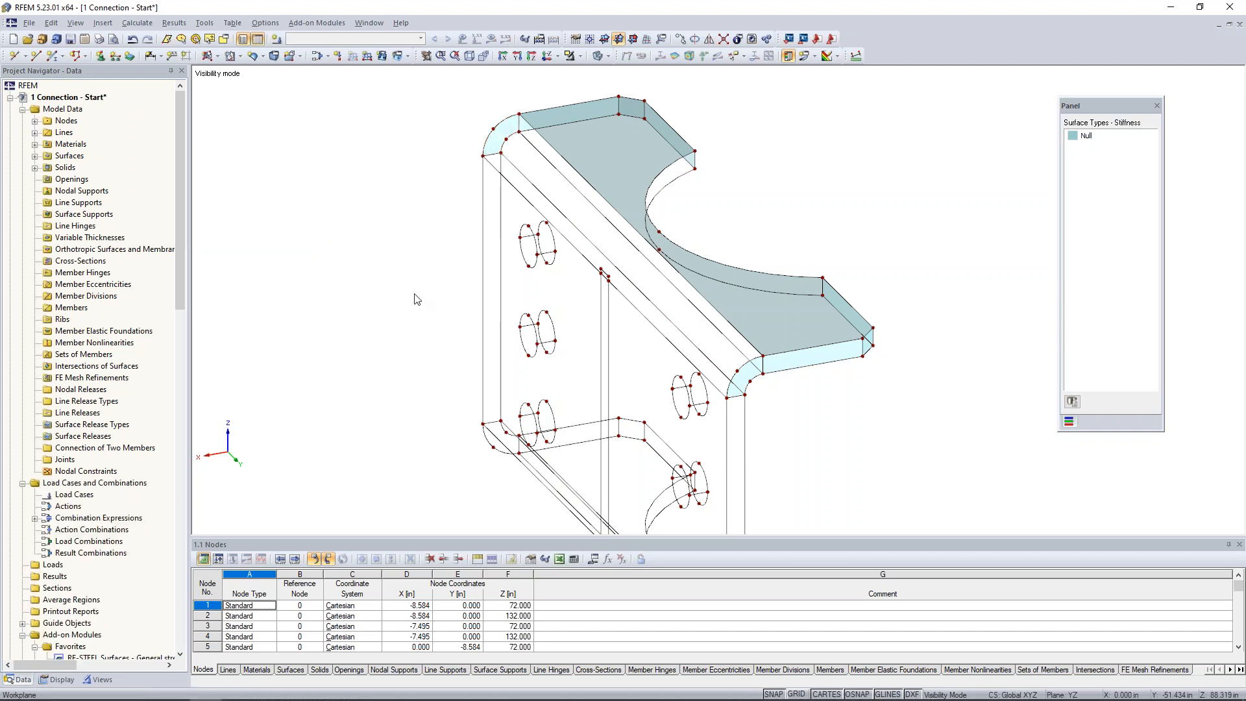
Copy the upper flange's top face down to the underside corner, including the connecting surfaces along the cutout and the bend line.
left_click(790, 304)
middle_click_drag(917, 413, 791, 373, "ctrl")
scroll(775, 333, "down", 1)
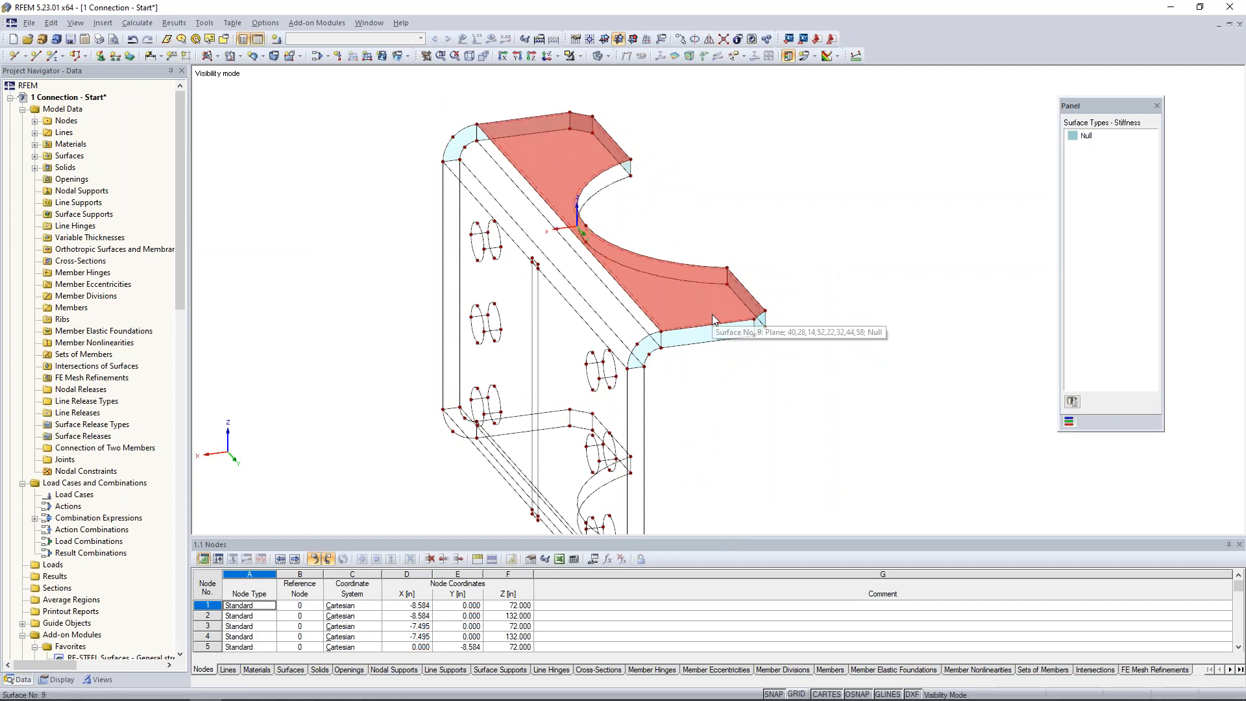
mouse_move(771, 317)
left_mouse_down()
mouse_move(771, 350)
mouse_move(782, 334)
left_mouse_up()
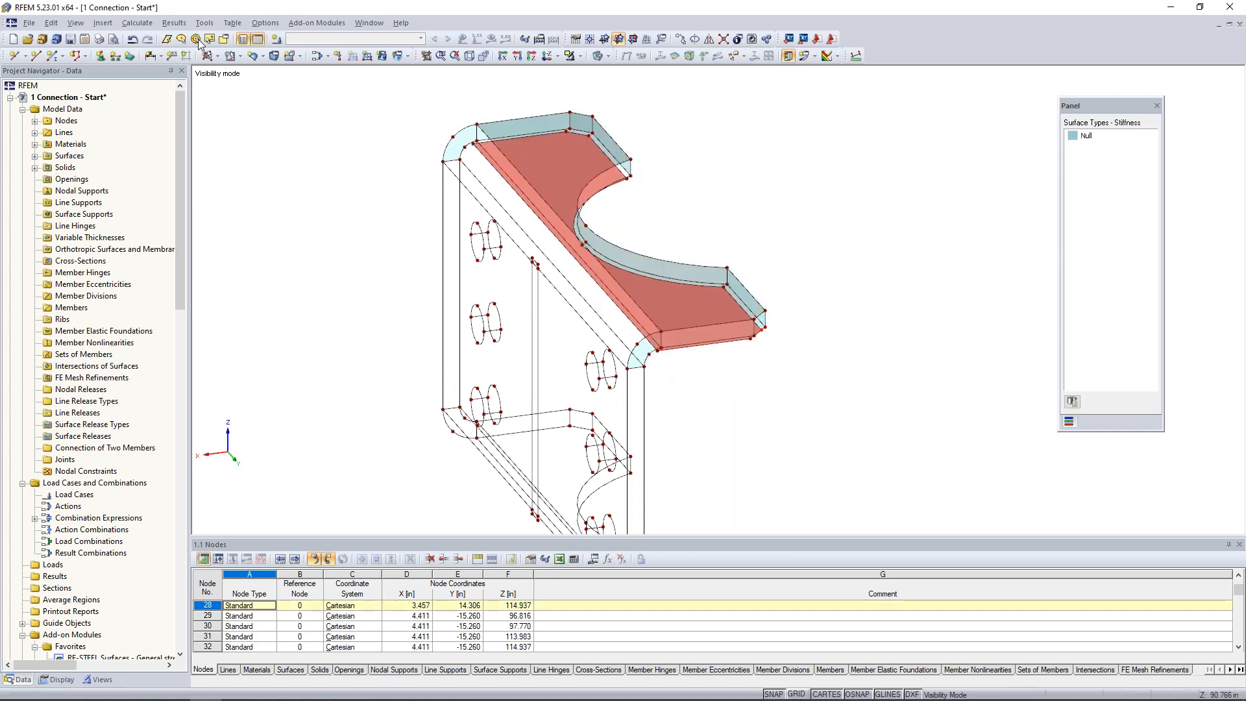
left_click(136, 40)
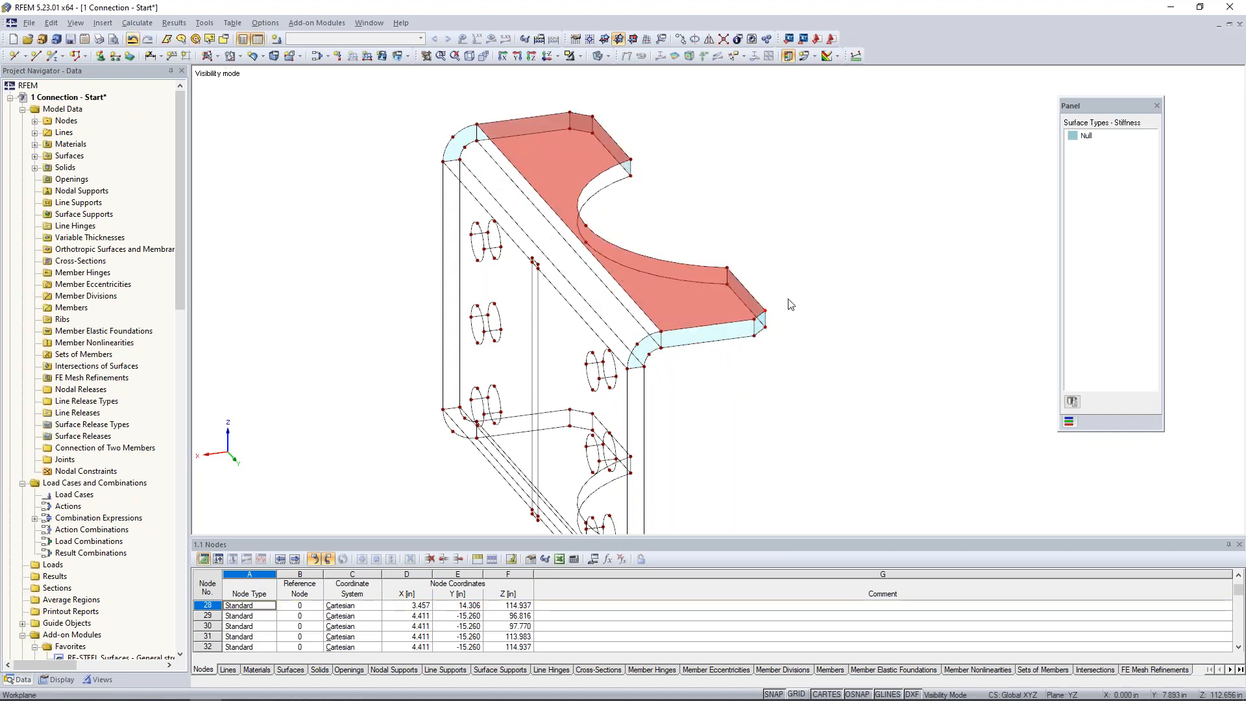
scroll(771, 331, "up", 3)
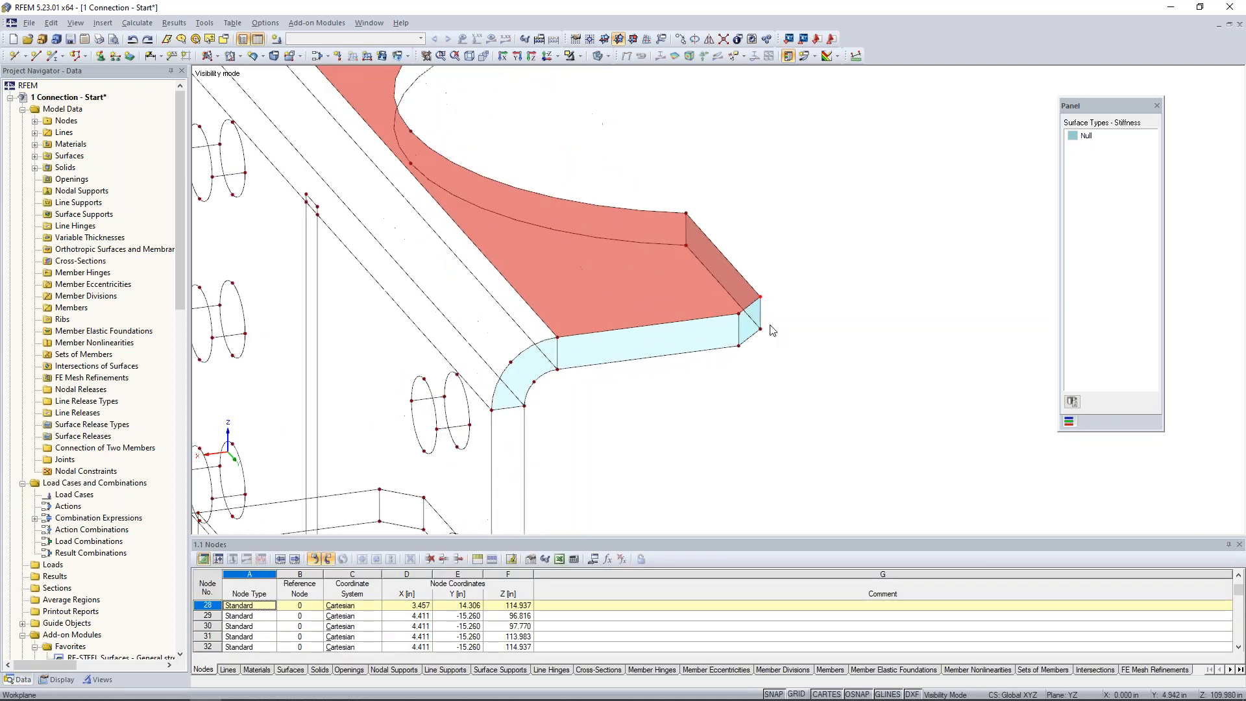
left_click_drag(786, 337, 761, 330, "ctrl")
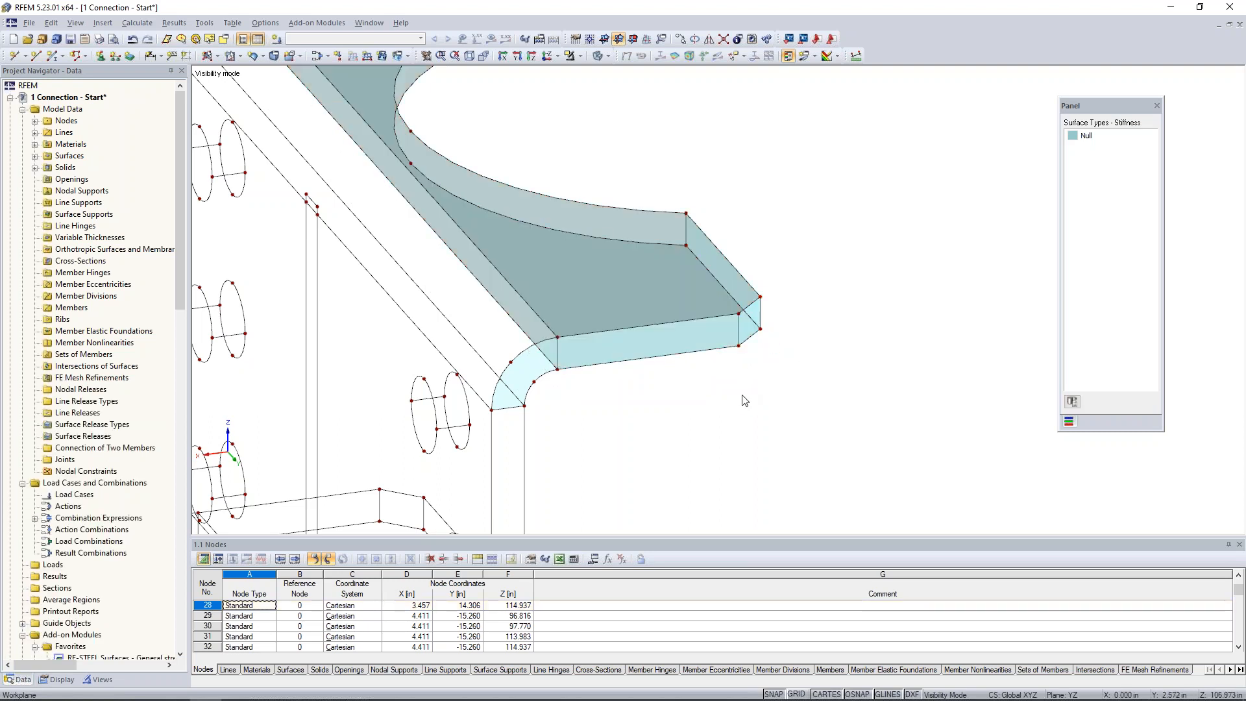
scroll(806, 404, "down", 4)
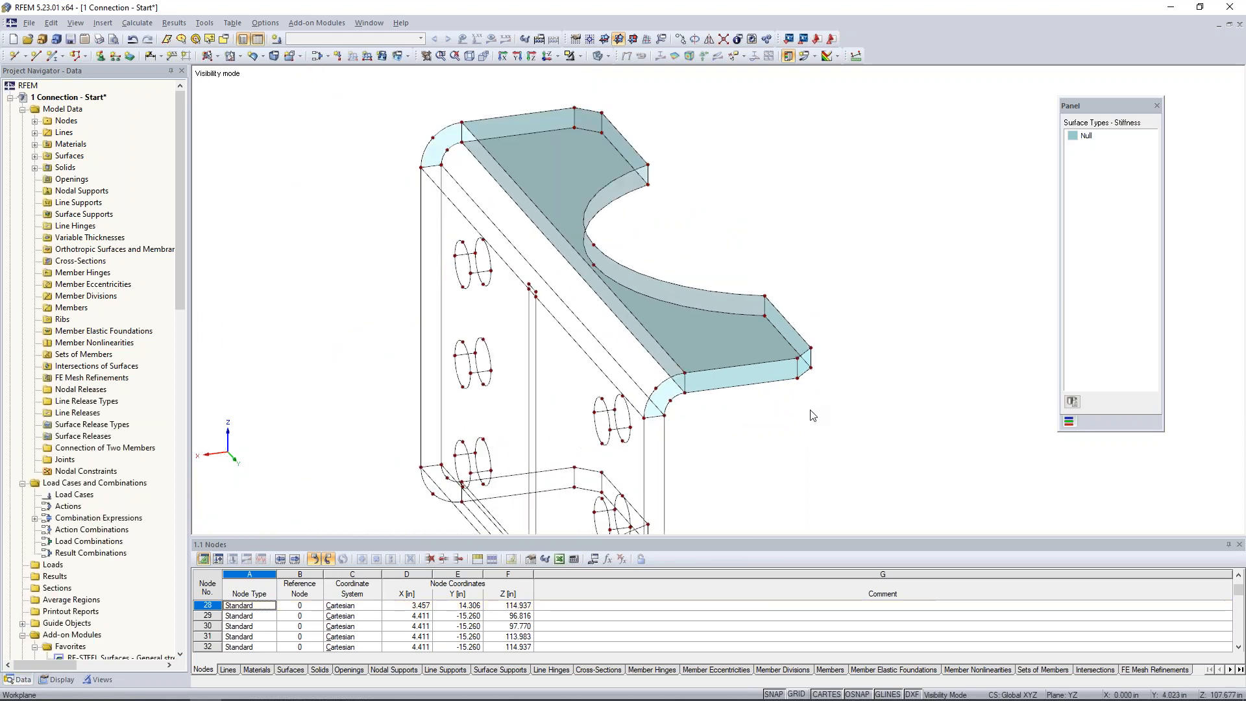
Create a quadrangle Null surface on the outer face of the upper bend from its end arcs and long boundary lines.
middle_click_drag(796, 441, 830, 442, "ctrl")
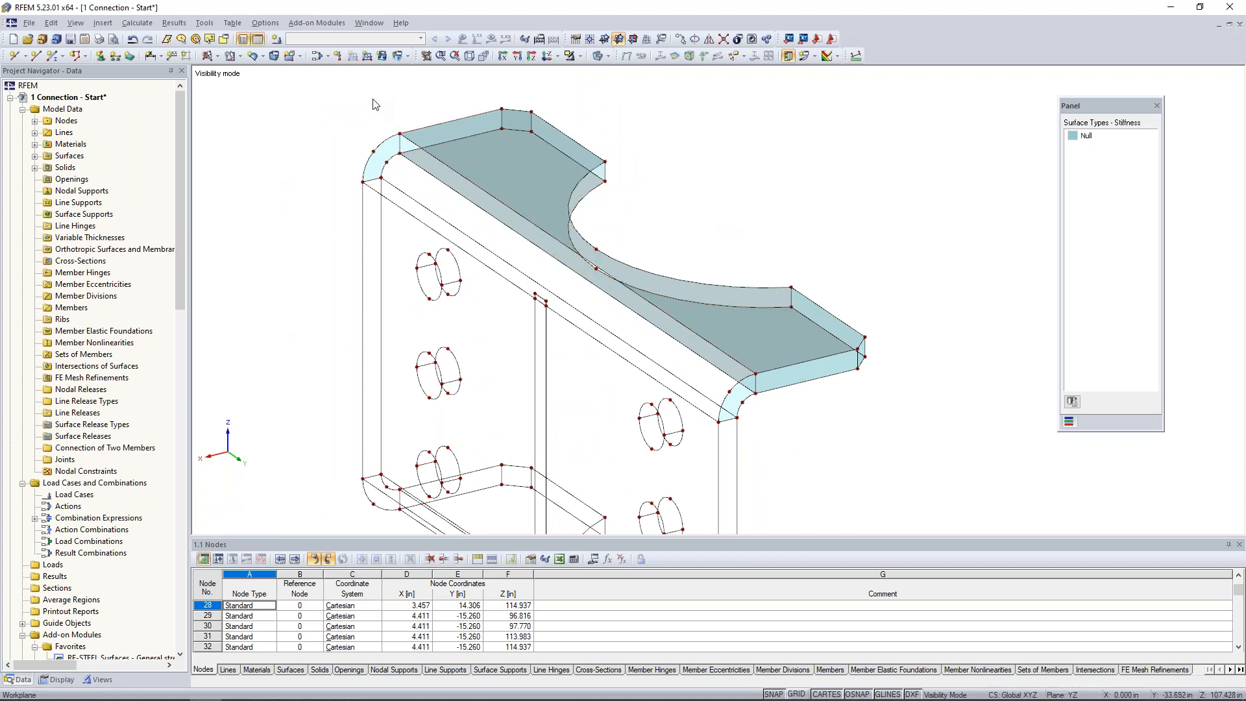
left_click(252, 57)
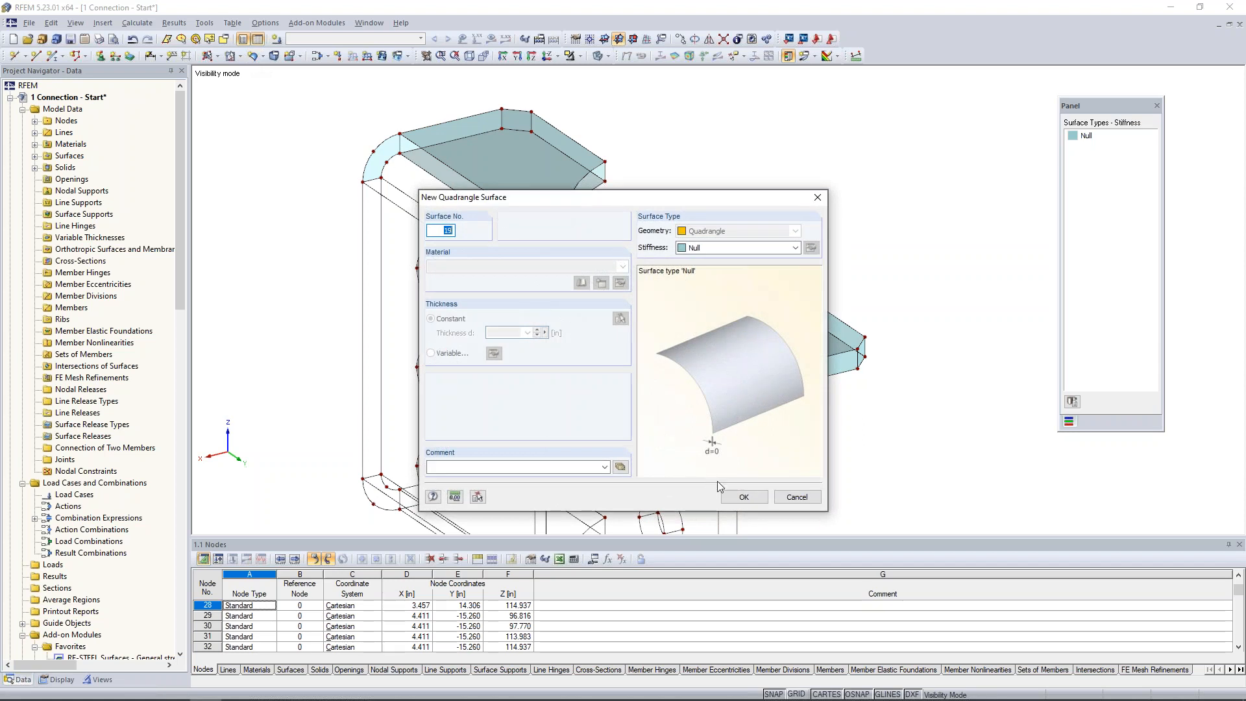
left_click(744, 497)
left_click(605, 173)
left_click(574, 191)
left_click(791, 298)
left_click(777, 305)
left_click(732, 390)
left_click(730, 365)
left_click(685, 393)
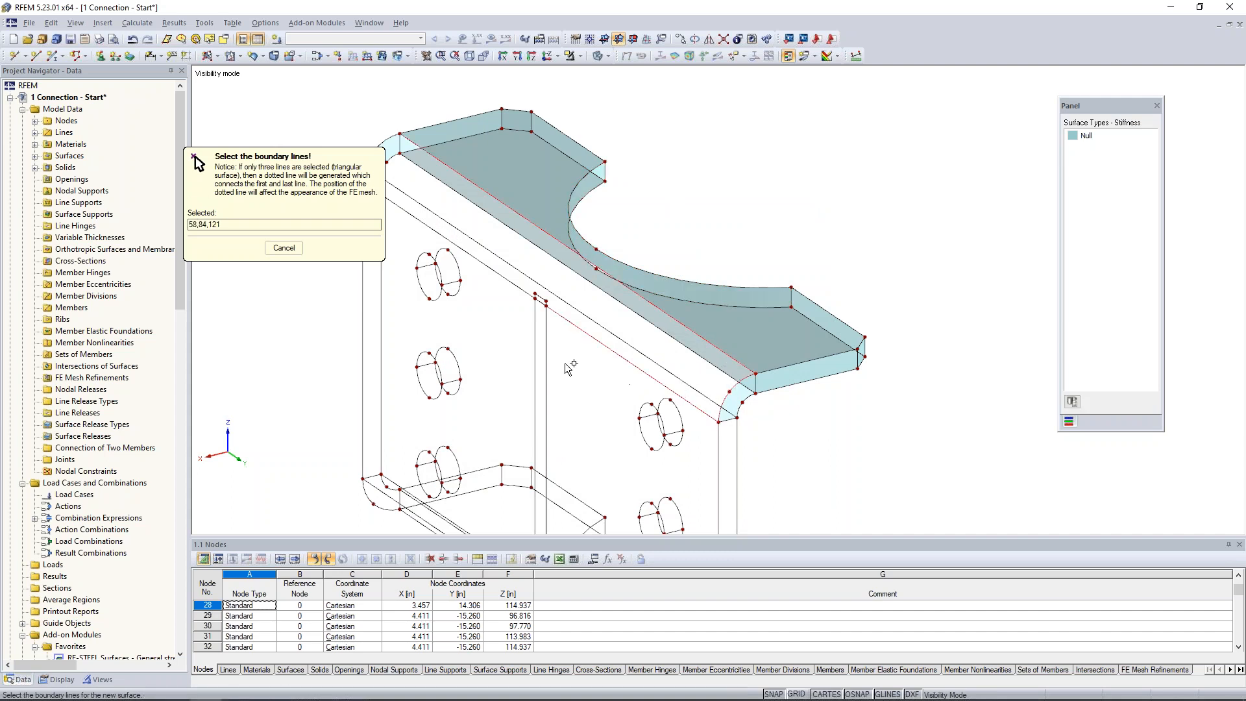
scroll(546, 305, "up", 5)
left_click(651, 302)
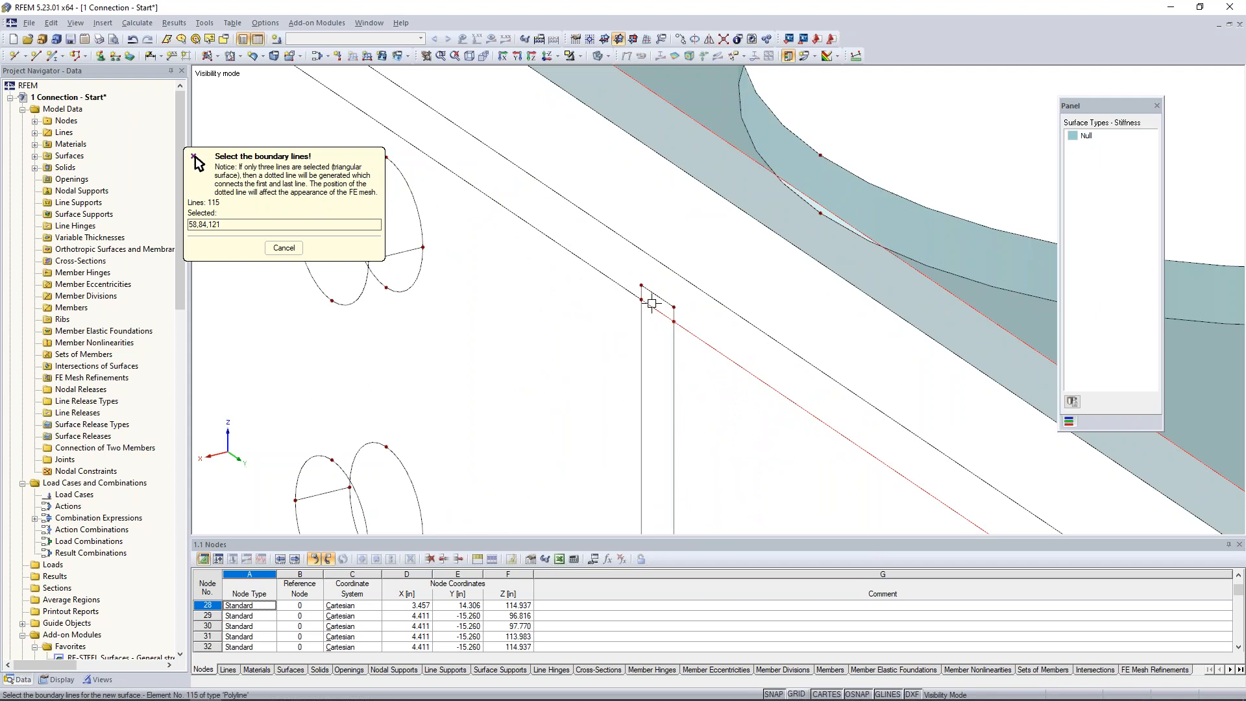
scroll(649, 300, "down", 5)
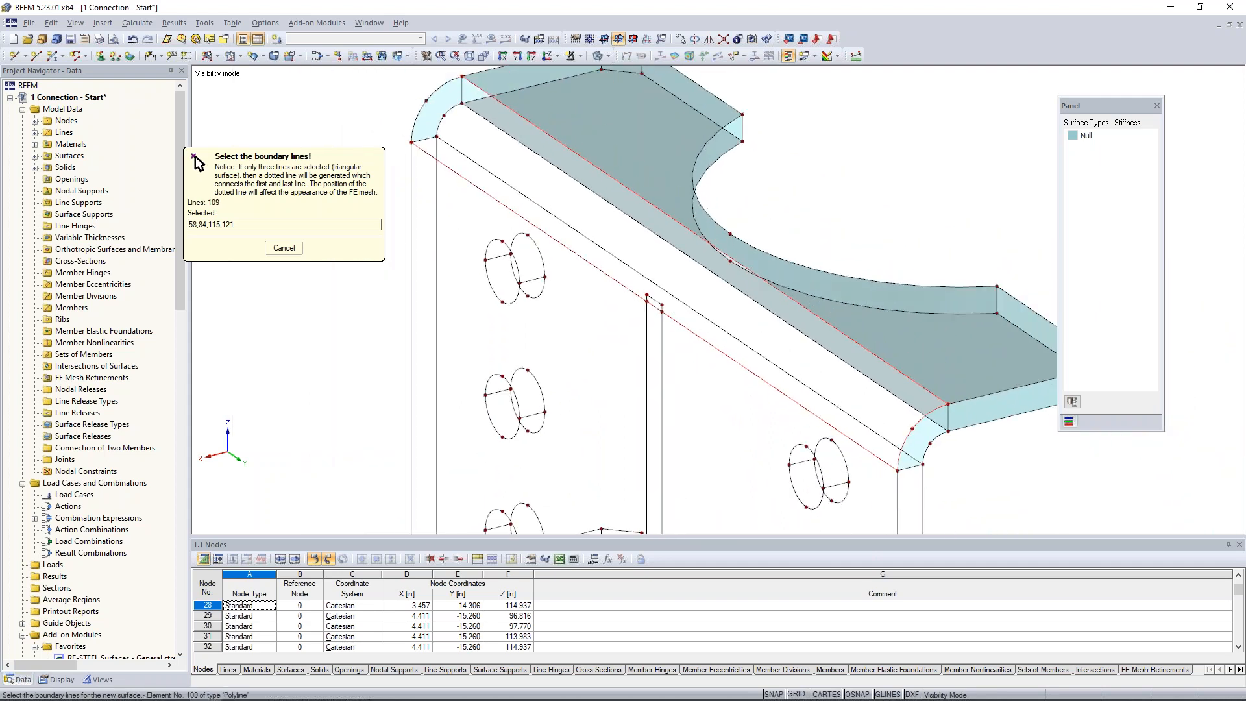
left_click(422, 113)
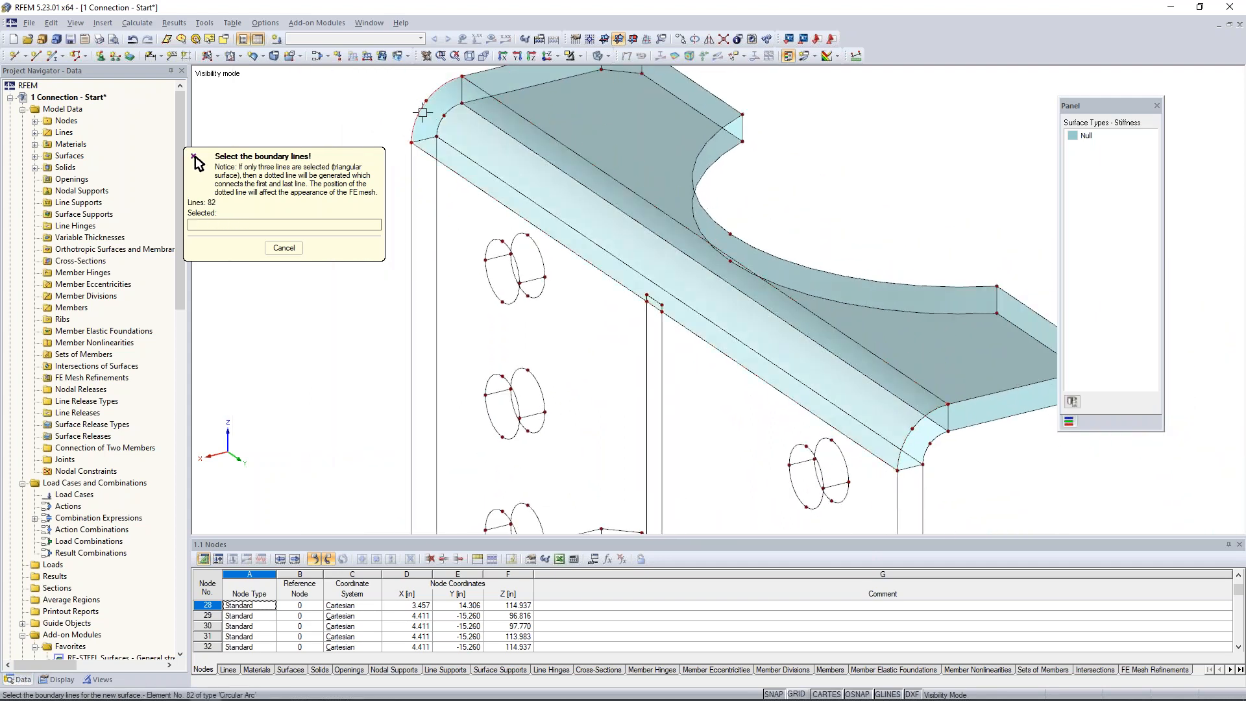
Create a quadrangle Null surface on the inner face of the upper bend from its inner arcs and long edges.
left_click(465, 106)
left_click(459, 154)
left_click(459, 153)
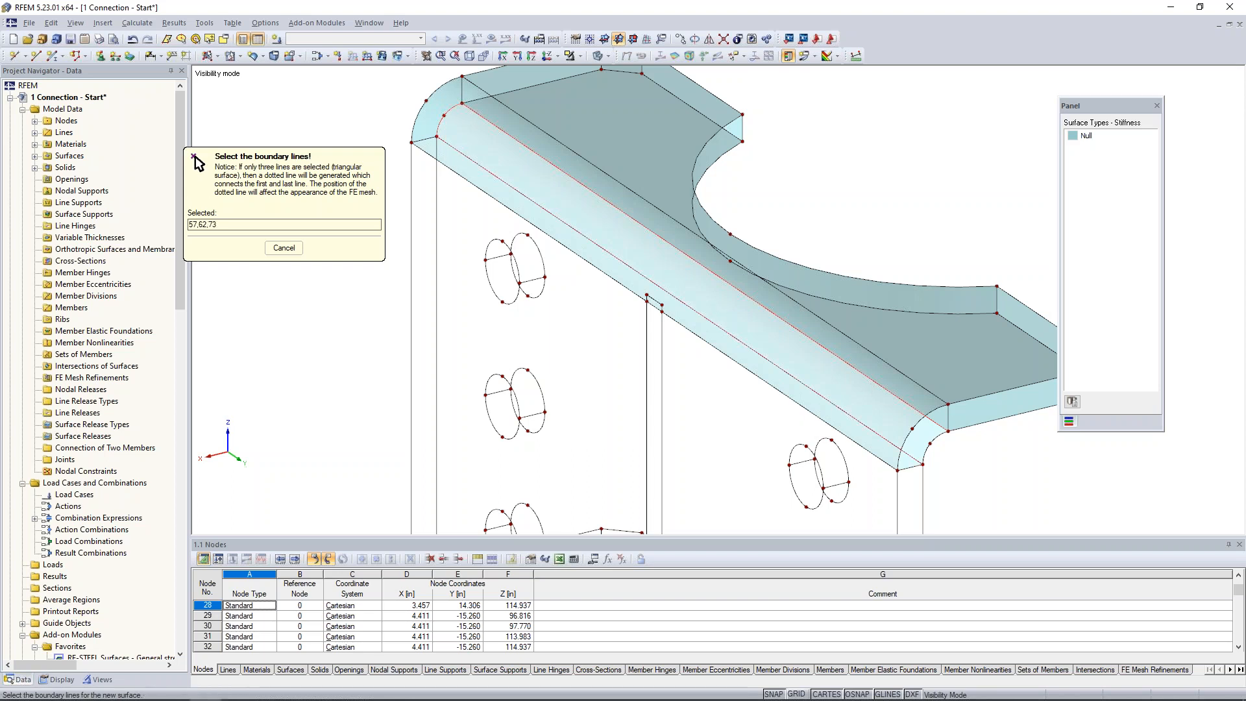
left_click(928, 429)
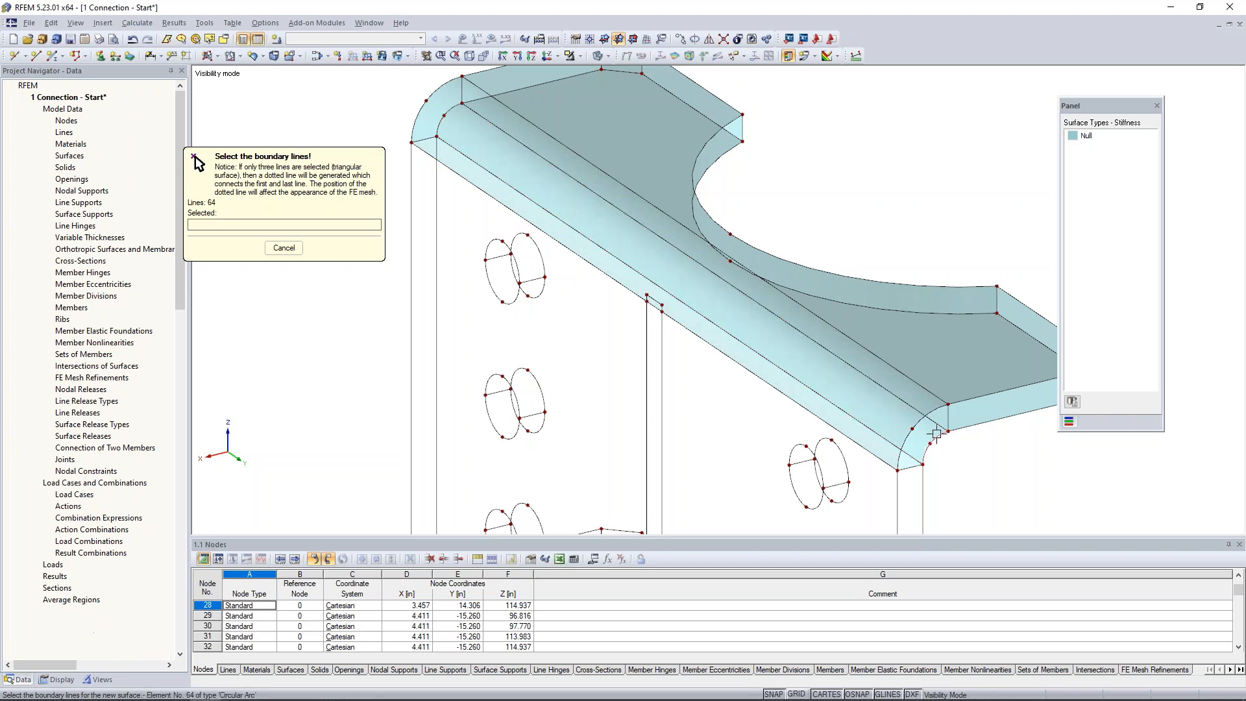
scroll(930, 431, "down", 3)
middle_click_drag(1000, 464, 648, 300)
key("Escape")
Mirror a copy of the upper flange and bend surfaces about an X-Y plane through the midpoint of the web's vertical edge.
scroll(648, 295, "up", 4)
left_click_drag(557, 211, 818, 307)
middle_click_drag(709, 329, 779, 295, "ctrl")
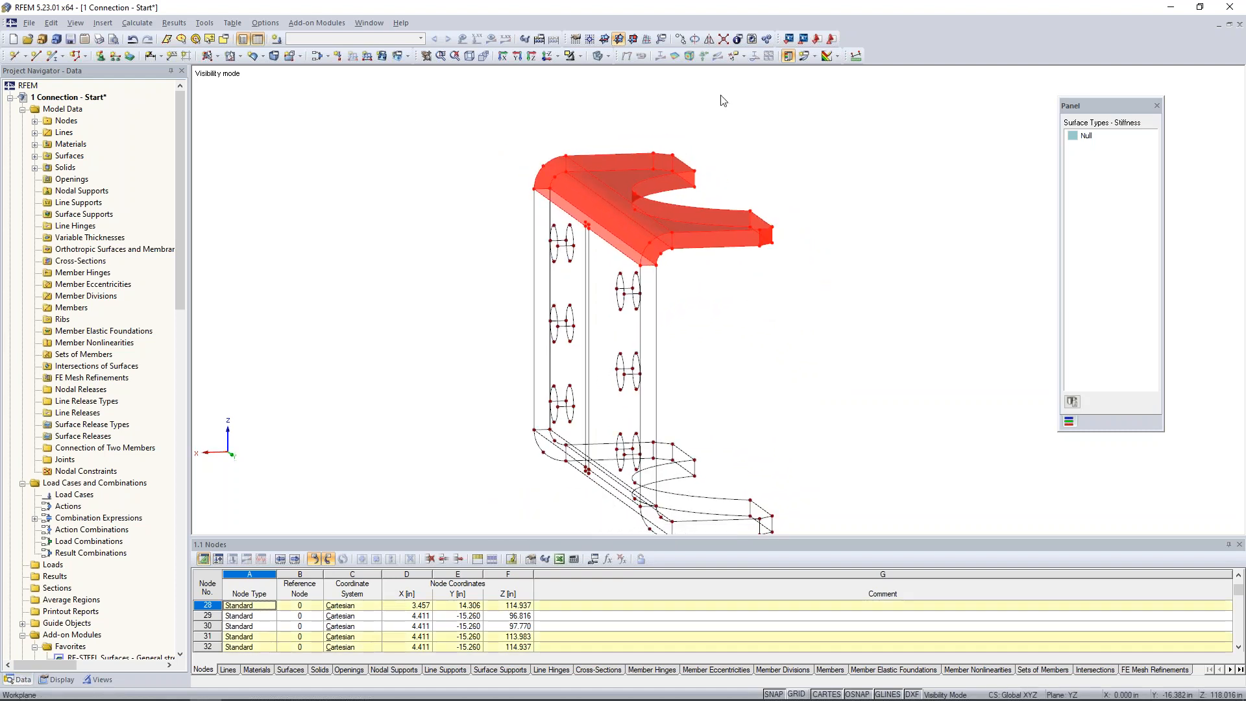
left_click(709, 40)
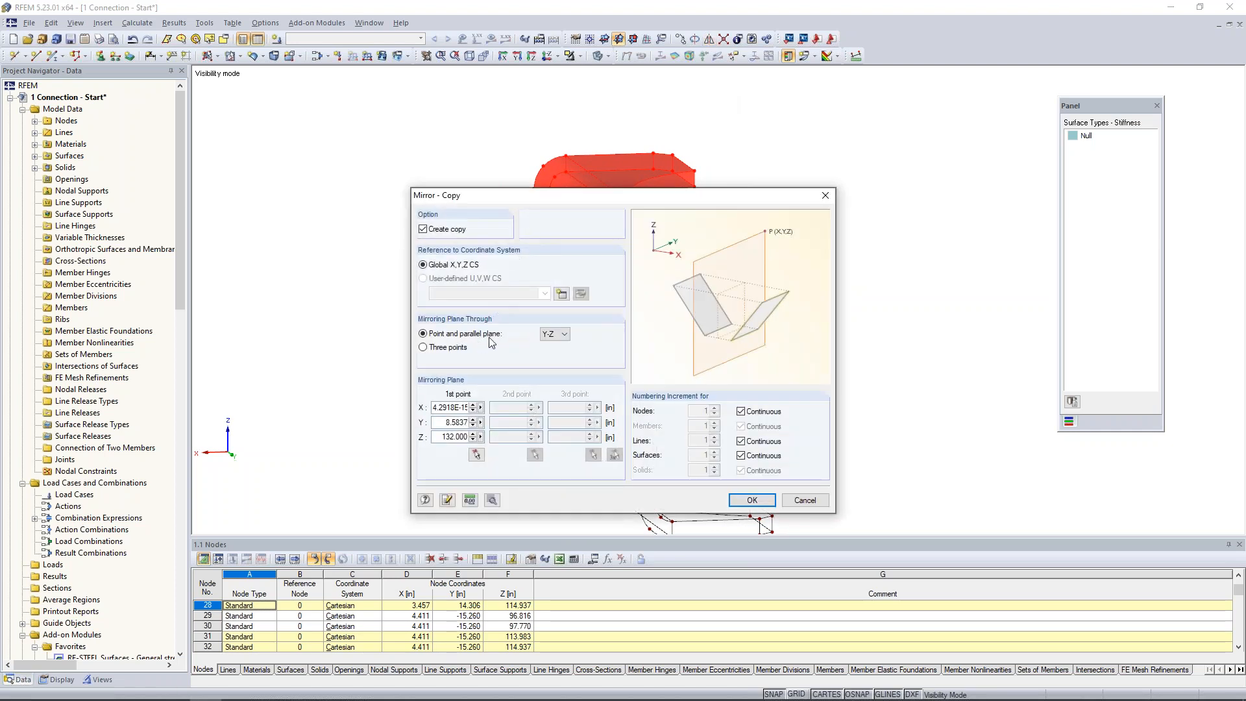
left_click(553, 334)
left_click(551, 357)
left_click(477, 455)
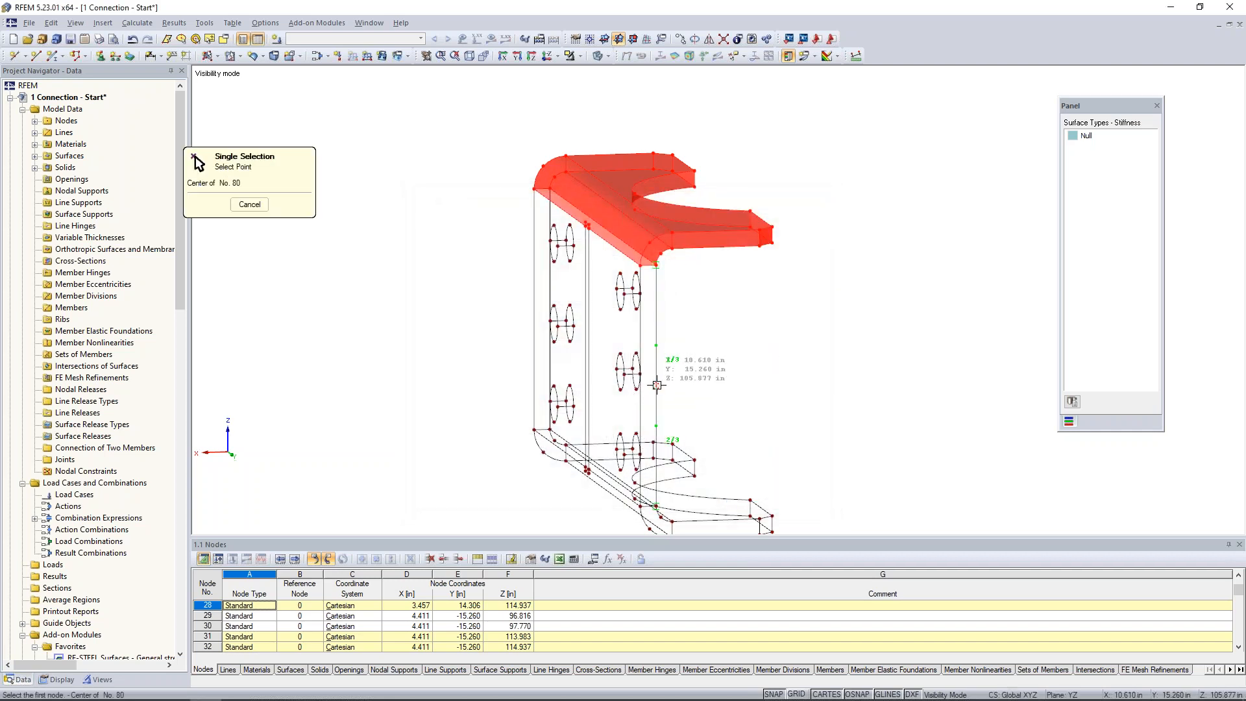
left_click(657, 385)
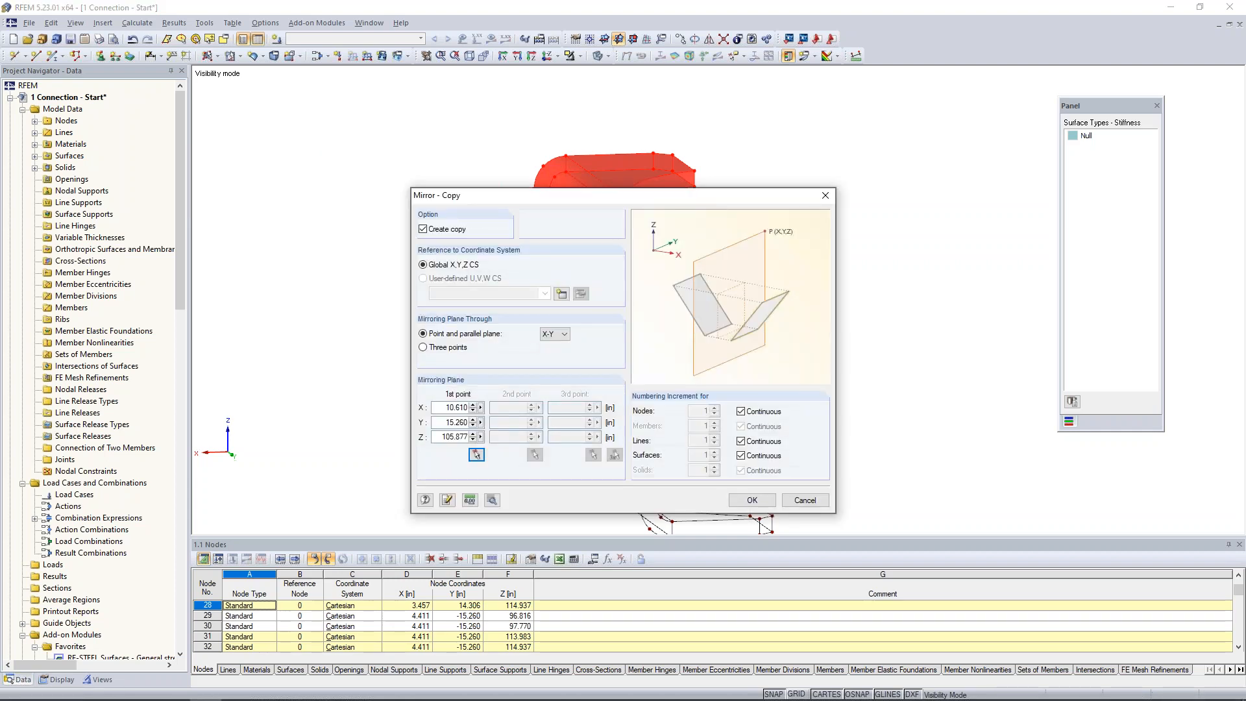
left_click(830, 464)
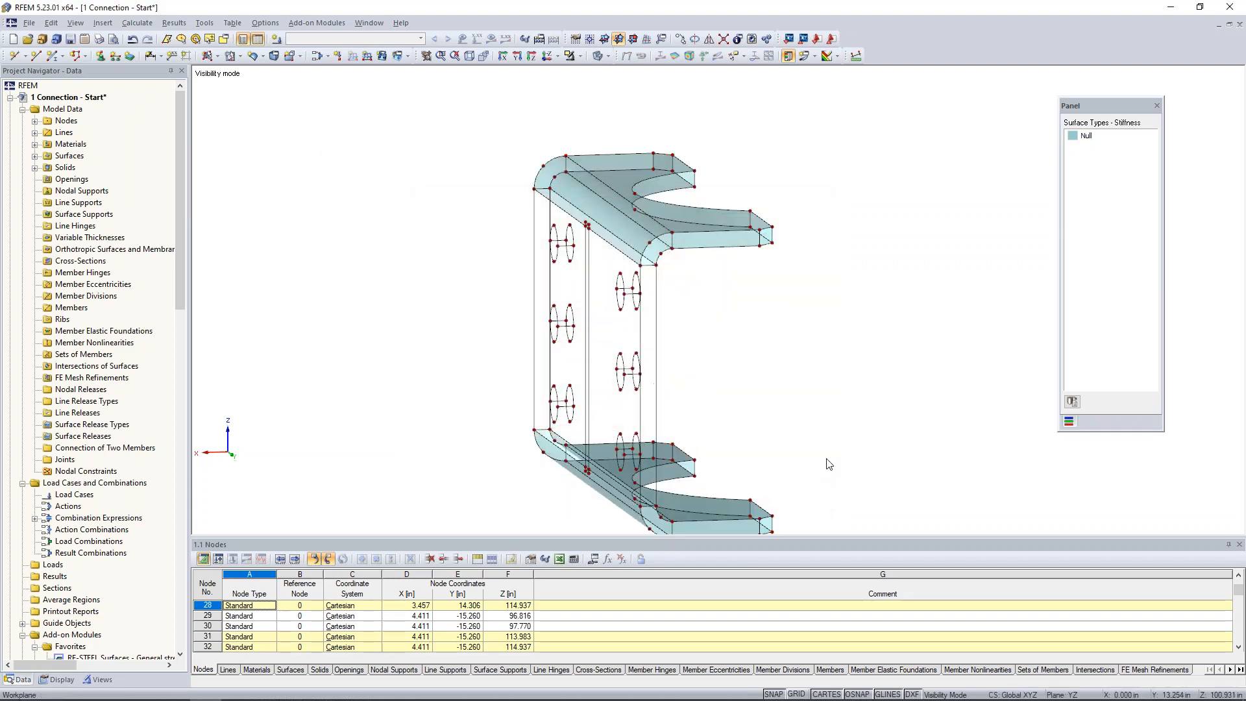
Create a plane Null surface on the web's outer face from its boundary lines, including the short segments at the middle strip.
middle_click_drag(810, 371, 884, 381, "ctrl")
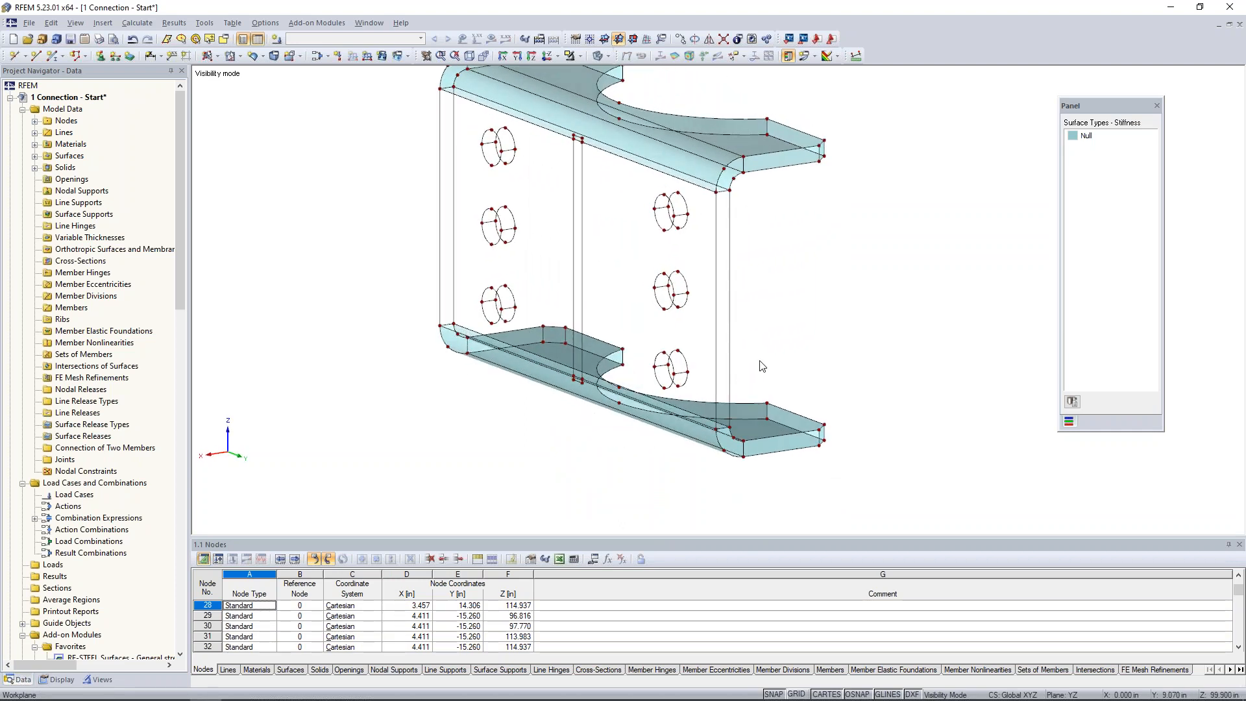
scroll(768, 348, "up", 3)
scroll(769, 348, "down", 2)
middle_click_drag(769, 348, 810, 414)
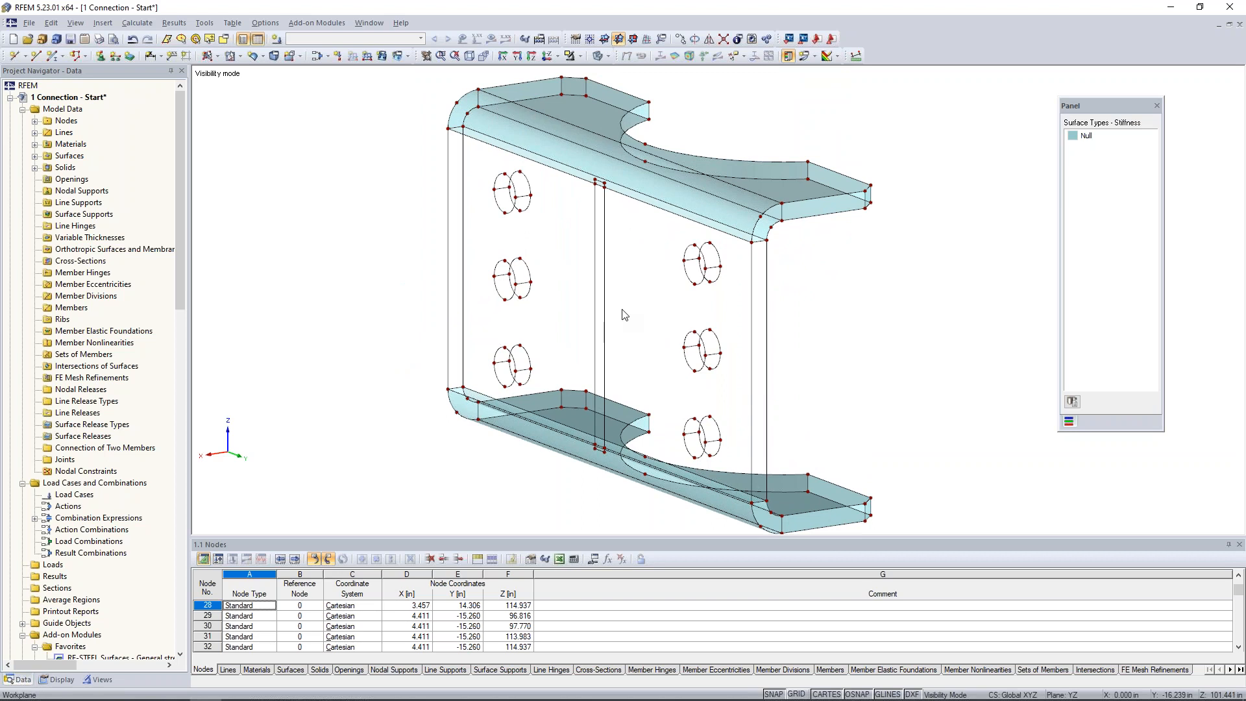
left_click(211, 58)
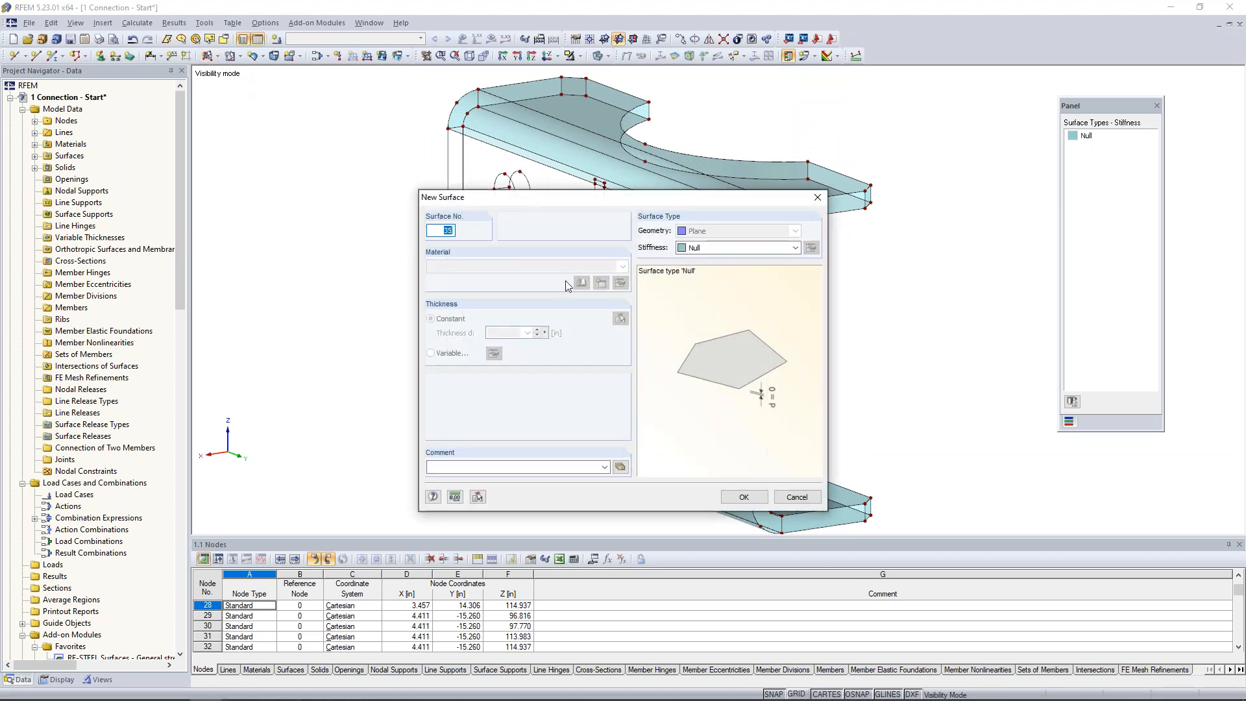
left_click(744, 496)
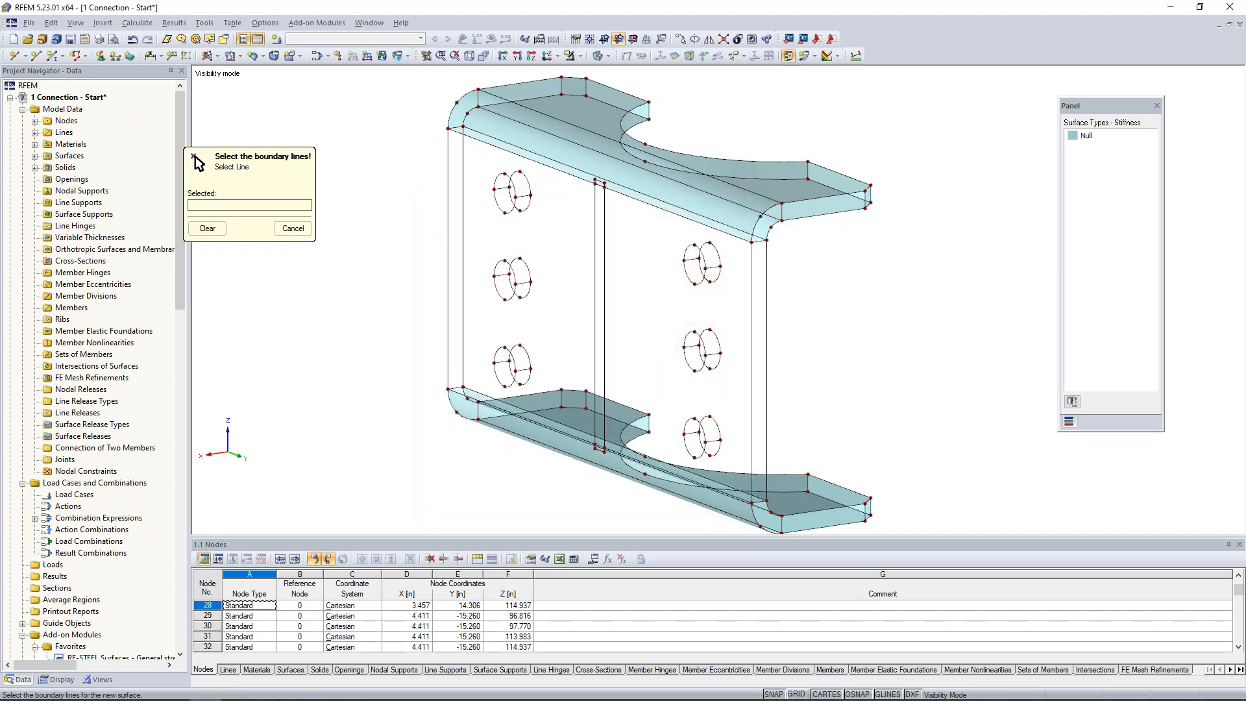
left_click(471, 141)
scroll(601, 190, "up", 4)
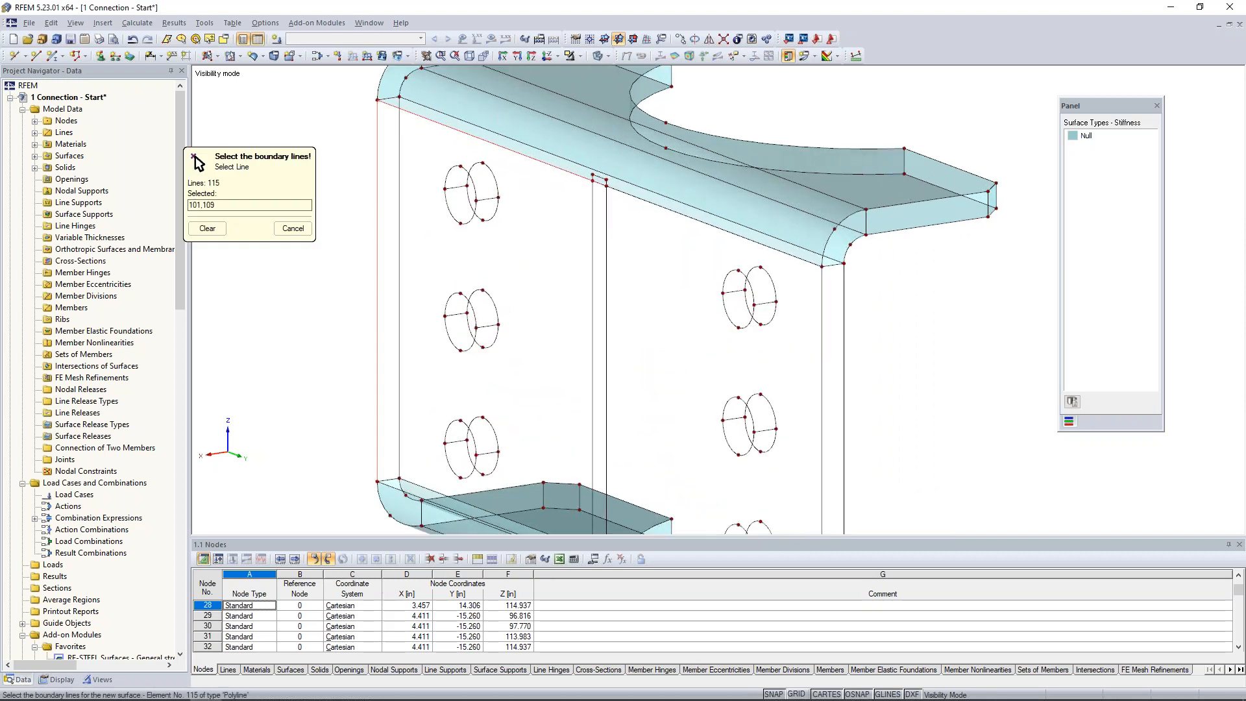
left_click(695, 218)
middle_click_drag(755, 386, 751, 248)
scroll(751, 249, "down", 1)
left_click(812, 315)
left_click(738, 458)
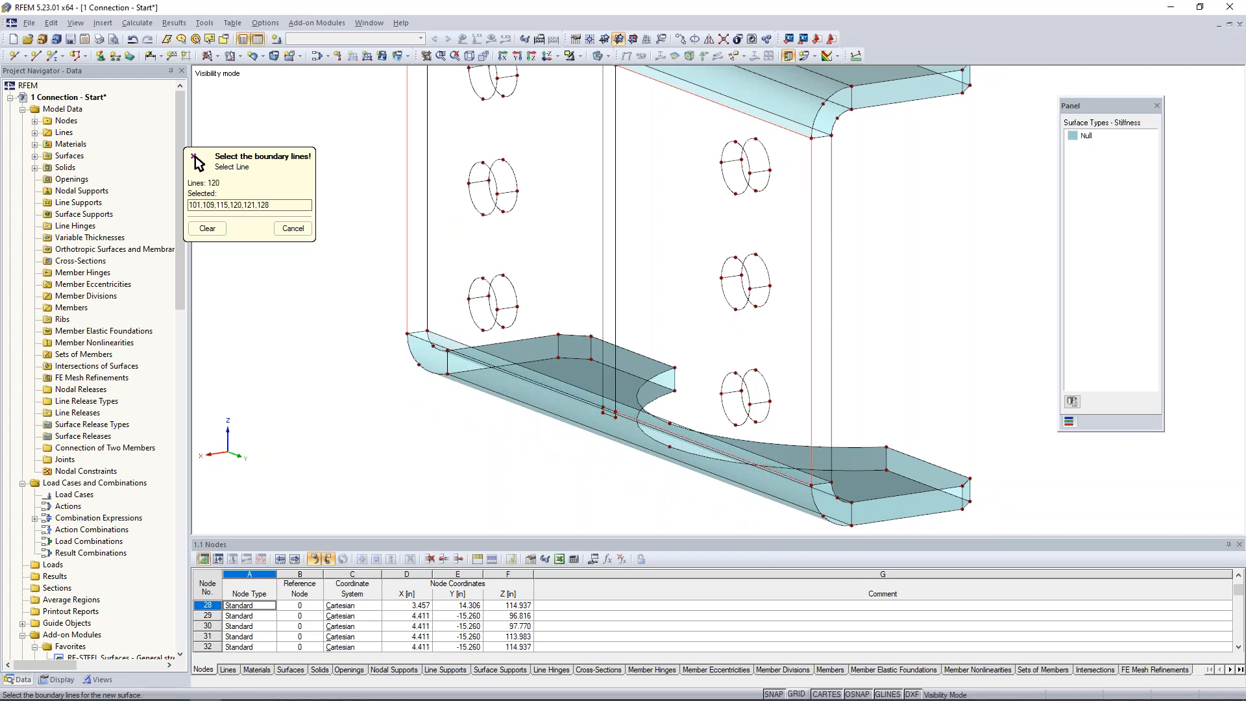
left_click(610, 410)
left_click(589, 407)
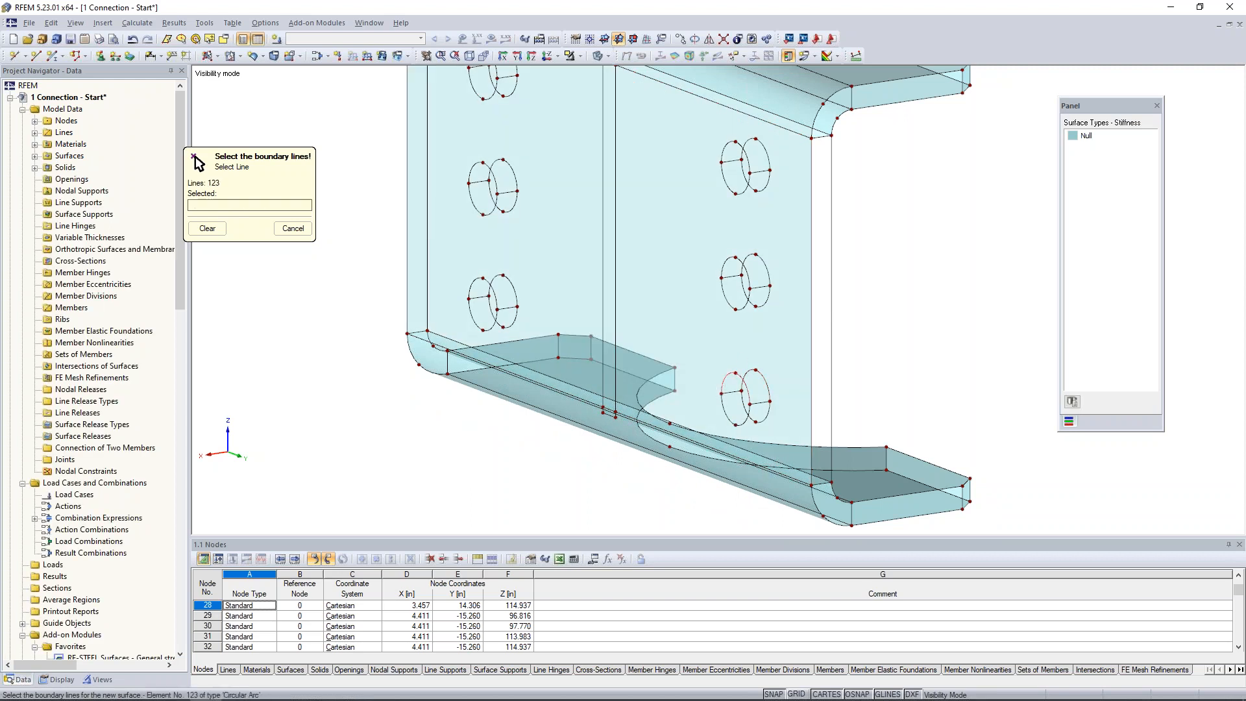
Create Null surfaces on the web's two narrow vertical edge faces between the upper and lower bends.
left_click(820, 137)
left_click(812, 162)
left_click(832, 184)
left_click(819, 481)
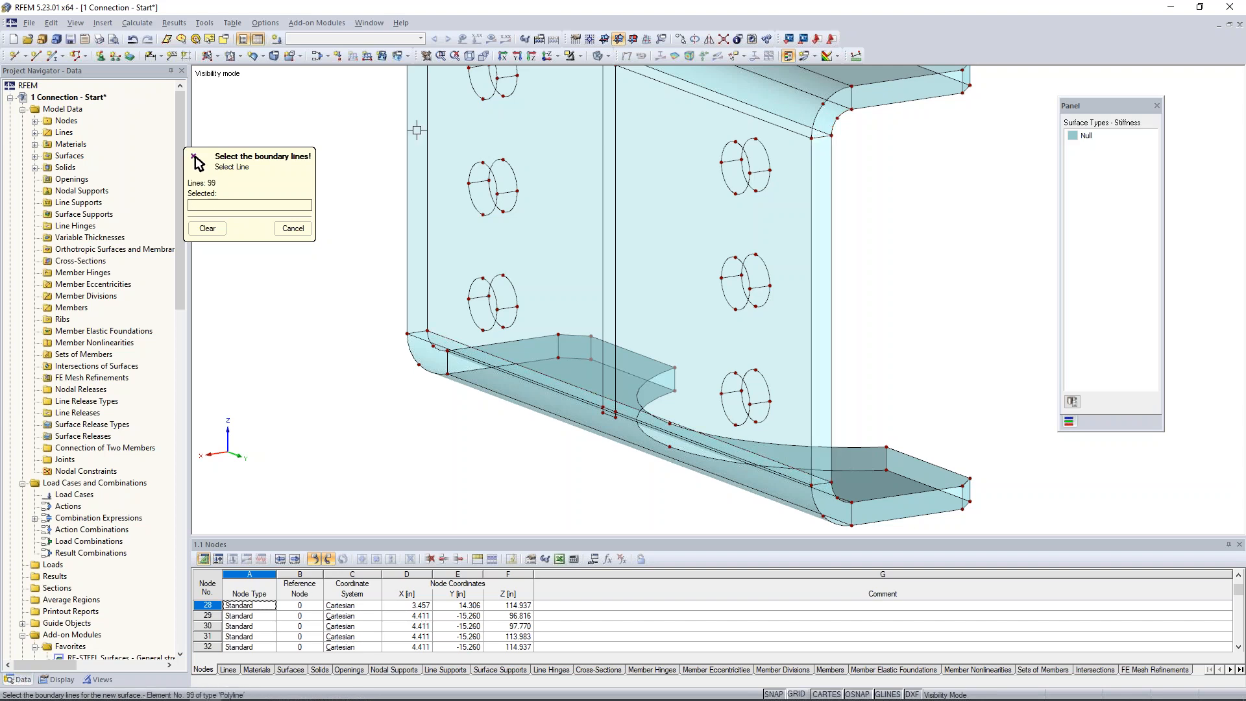
left_click(417, 333)
left_click(408, 314)
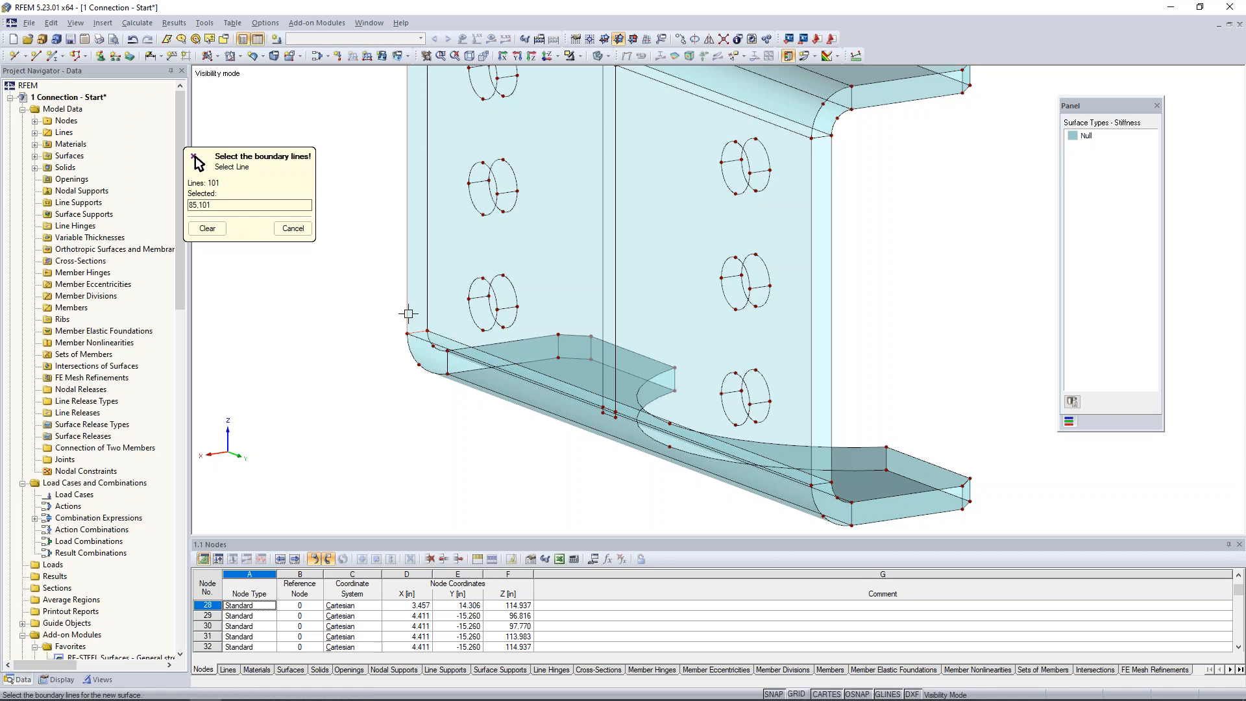
left_click(429, 303)
middle_click_drag(487, 232, 511, 409)
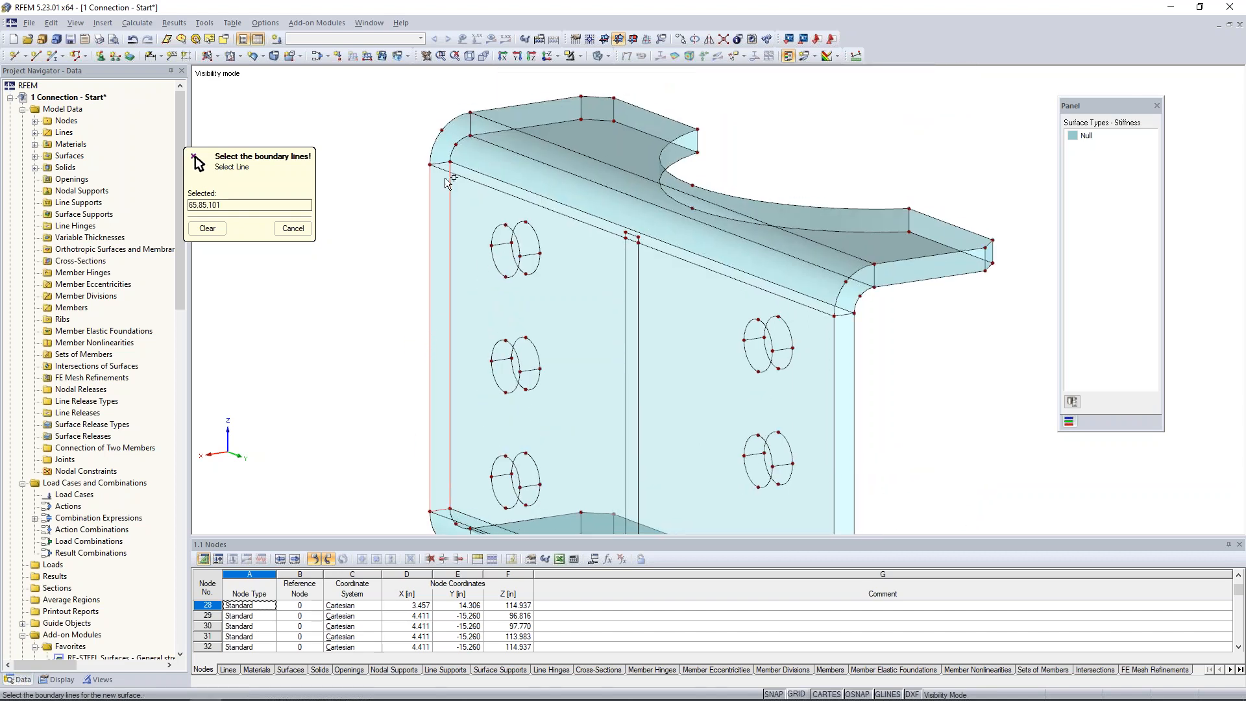
left_click(440, 163)
key("Escape")
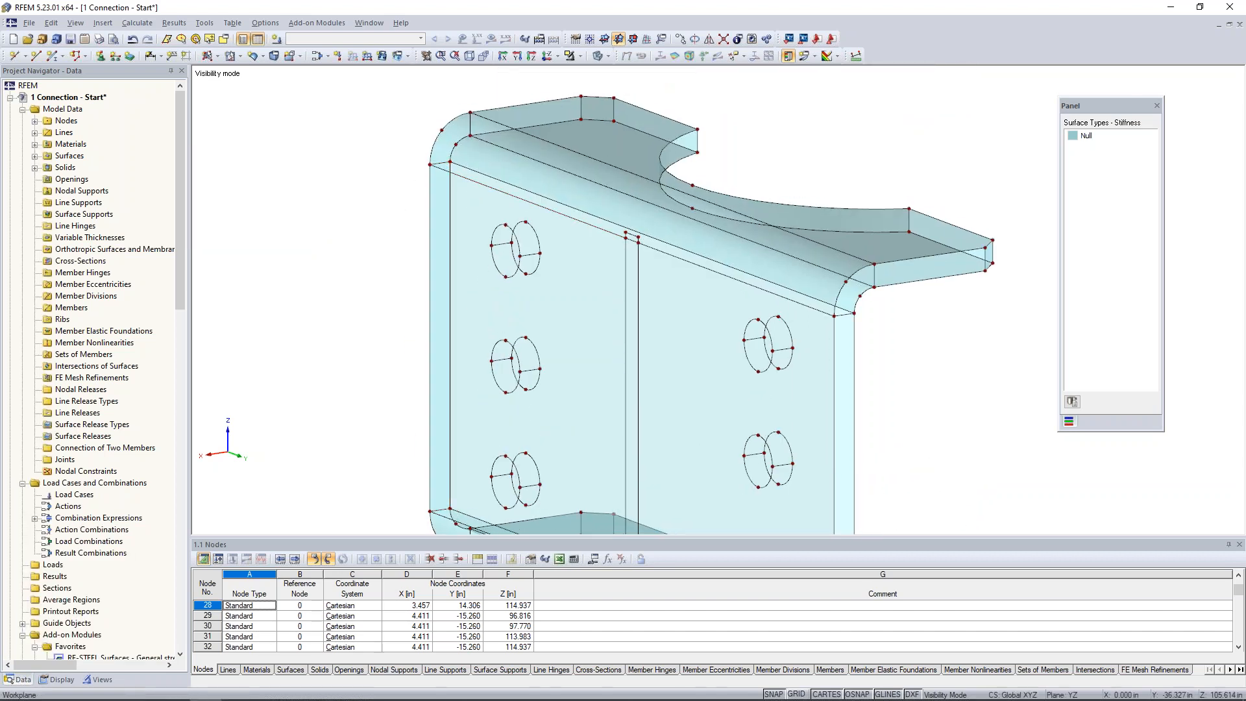
Create openings from boundary lines at the three bolt holes of the far hole column in the web's outer face.
left_click(238, 57)
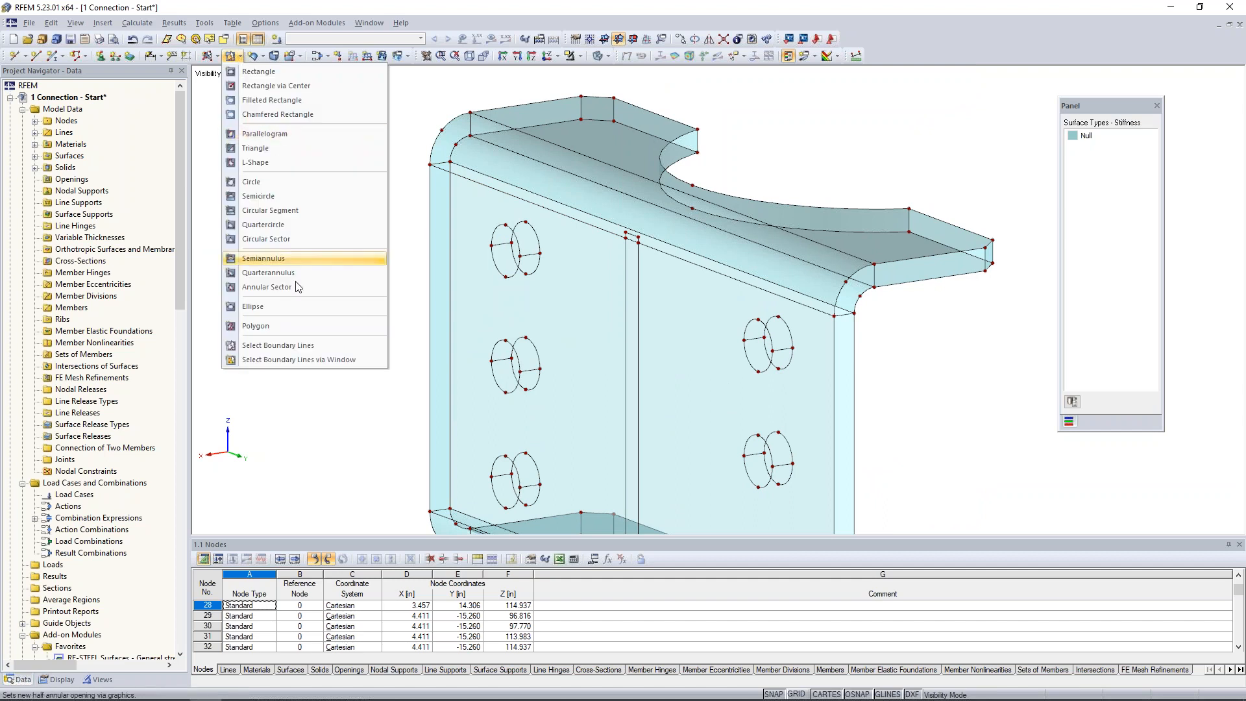
left_click(302, 346)
left_click(497, 227)
left_click(494, 259)
left_click(494, 349)
left_click(494, 376)
middle_click_drag(601, 435, 617, 290)
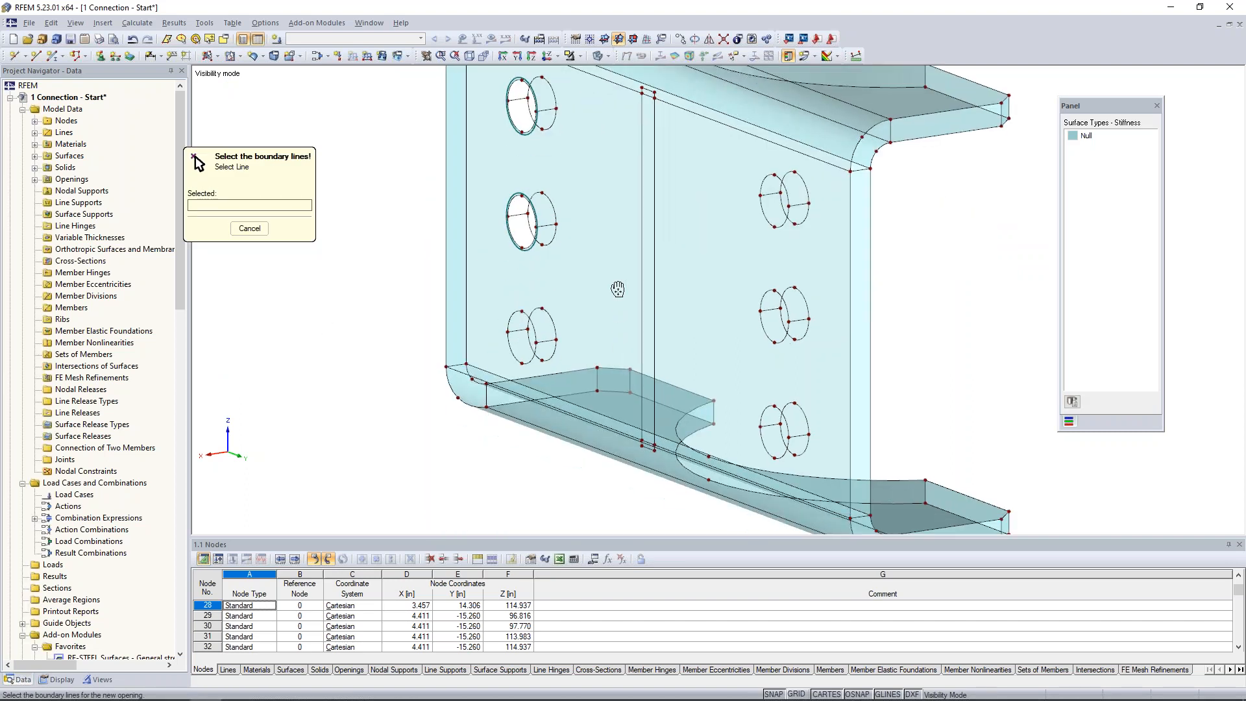
scroll(618, 289, "down", 1)
left_click(539, 307)
left_click(530, 347)
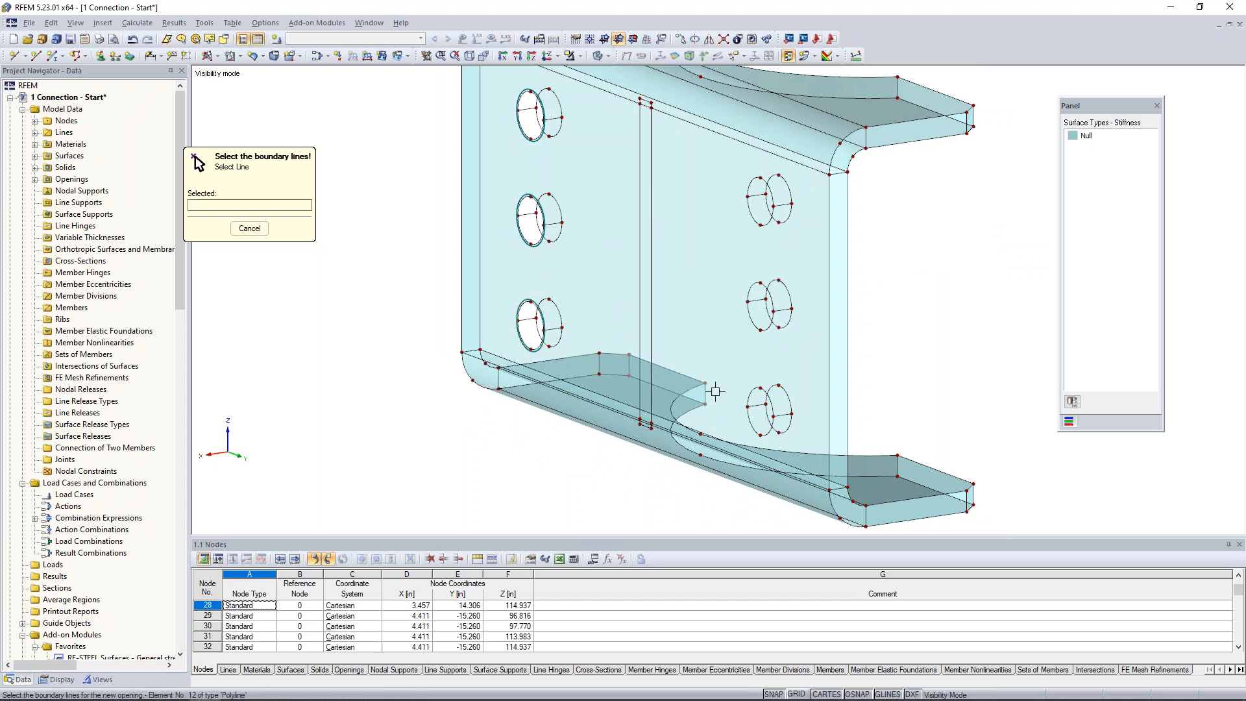
Create openings from the boundary lines of the three bolt holes in the remaining hole column of the web's outer face.
left_click(768, 397)
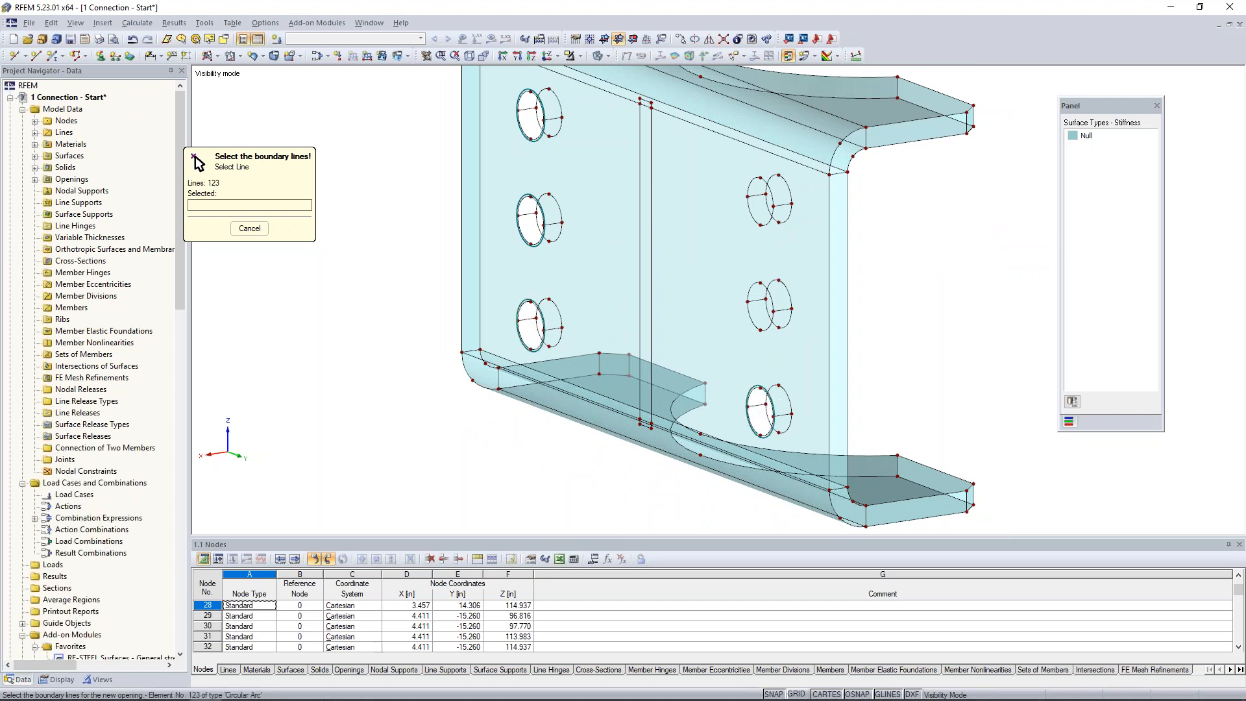
left_click(767, 327)
left_click(769, 291)
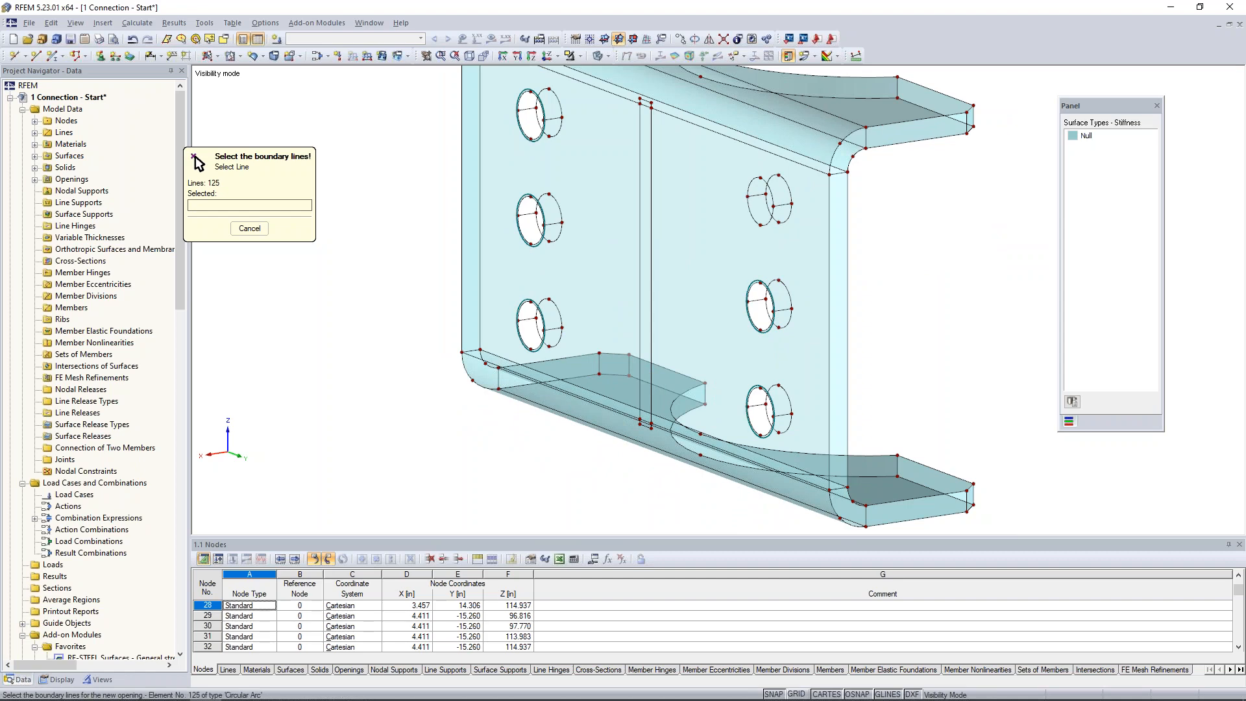
left_click(769, 223)
left_click(753, 184)
right_click(959, 255)
middle_click_drag(570, 337, 753, 362, "ctrl")
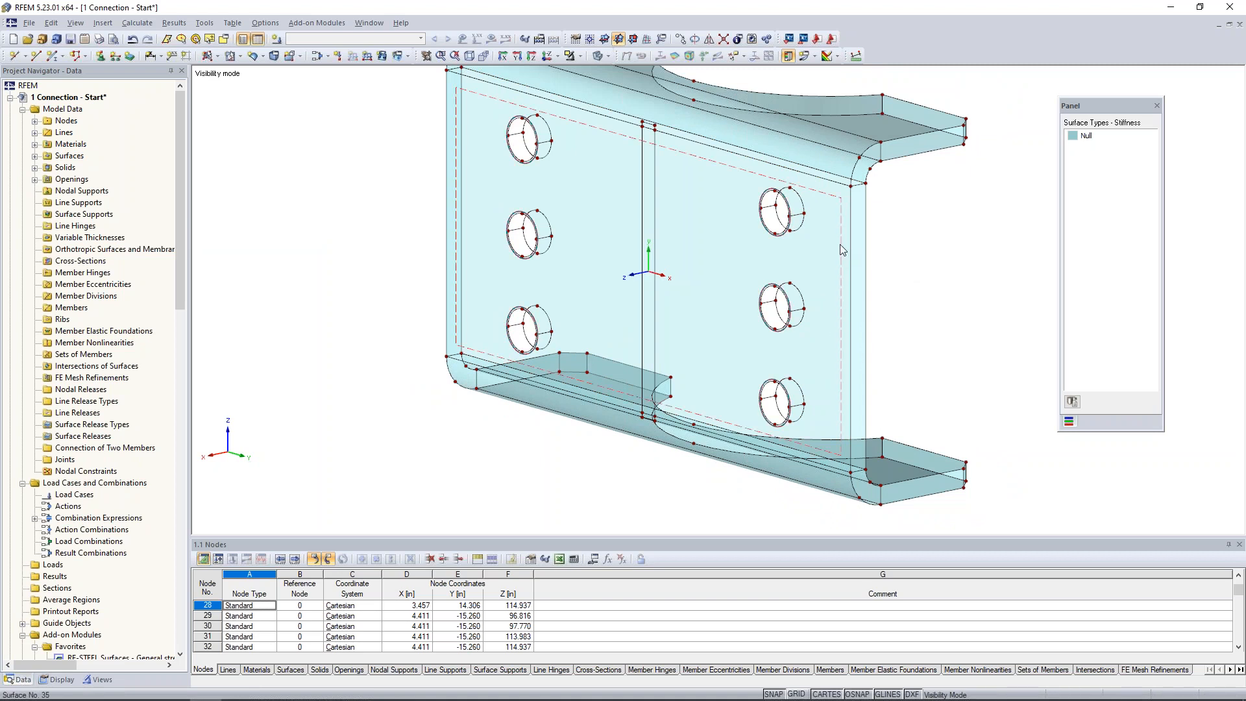
Copy the web's outer surface with its six openings onto the inner face, from an outer hole node to the matching inner node.
left_click(841, 249)
middle_click_drag(916, 209, 893, 234)
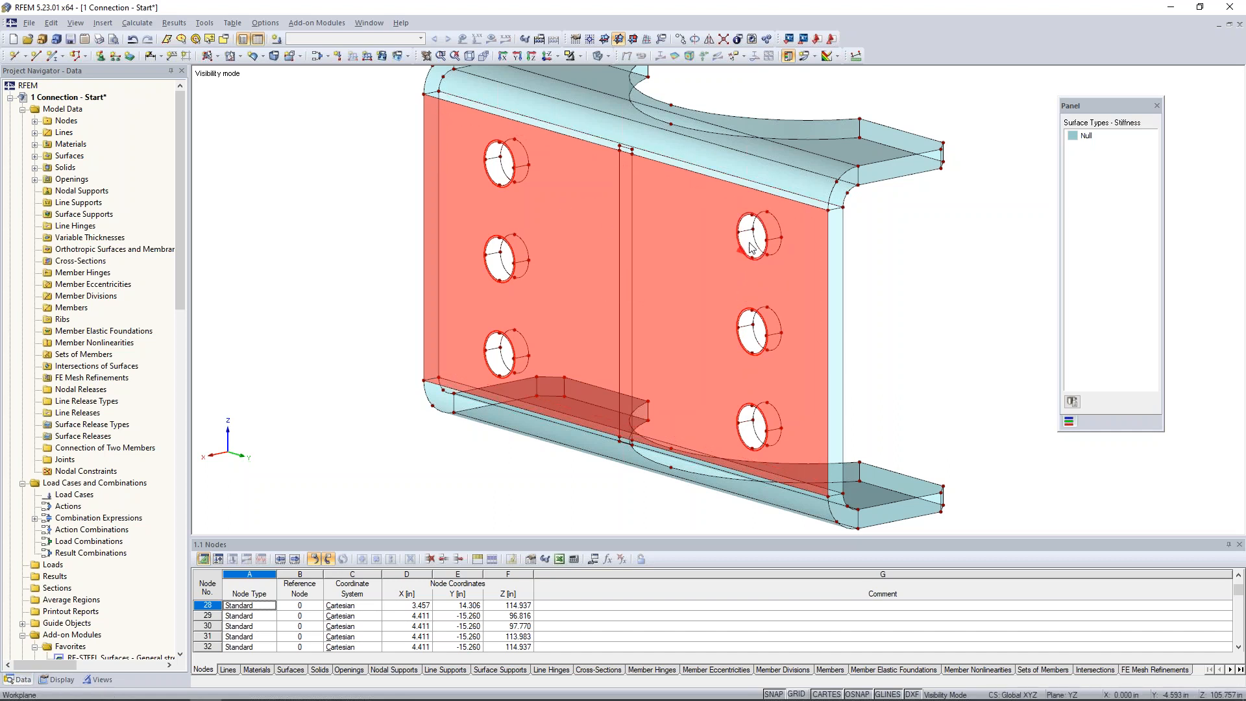
scroll(752, 248, "up", 2)
scroll(751, 248, "up", 1)
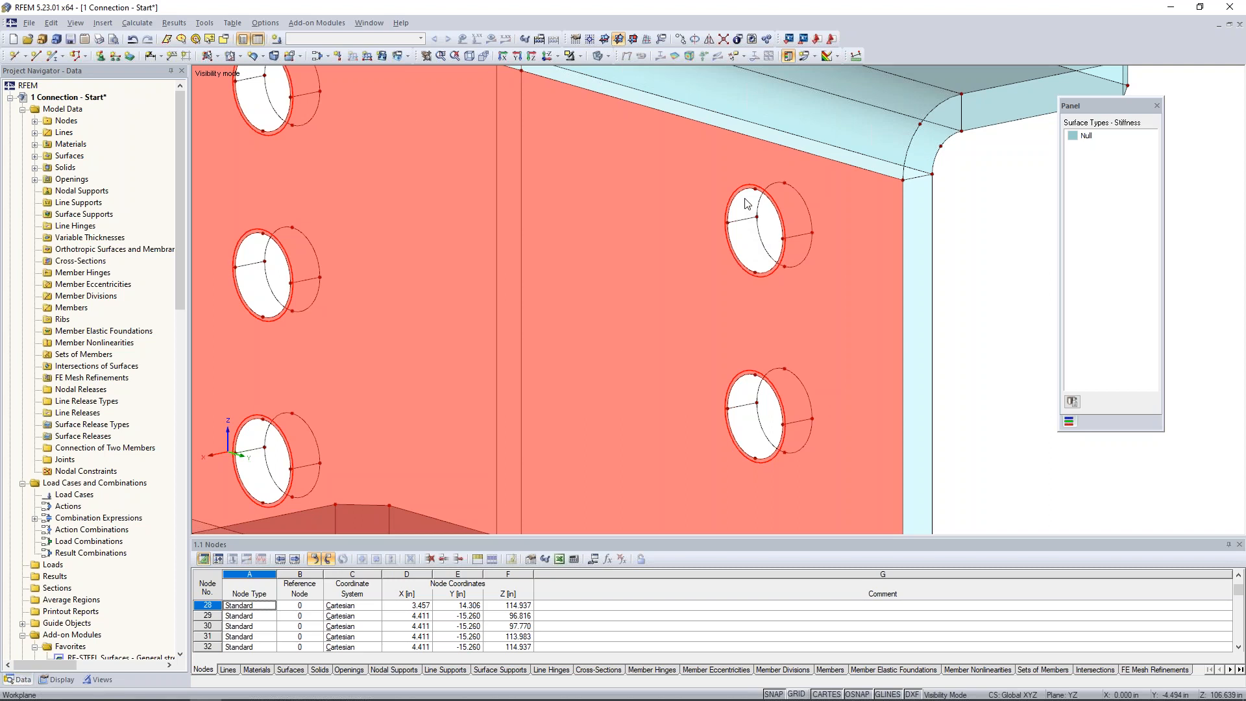
left_click_drag(755, 189, 785, 183, "ctrl")
left_click(971, 314)
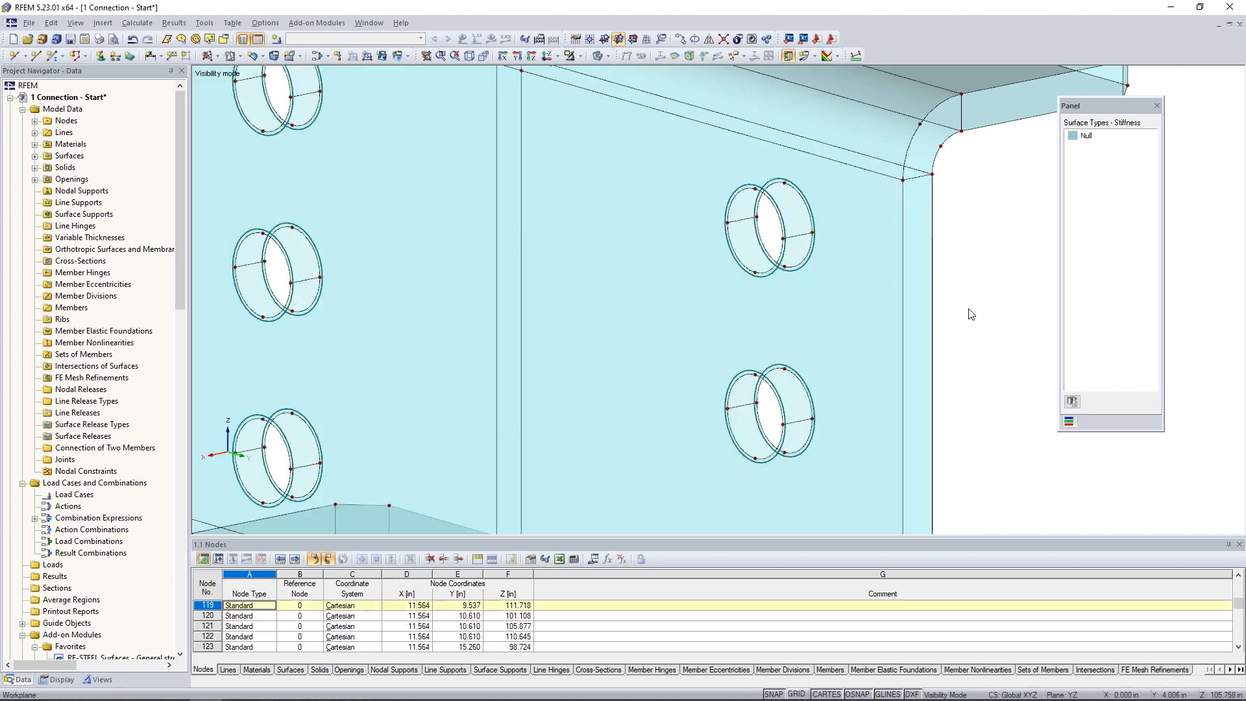
Start defining a new solid and assign it the library material Steel A36, ANSI/AISC 360-16:2016.
scroll(971, 314, "down", 5)
middle_click_drag(954, 363, 803, 330, "ctrl")
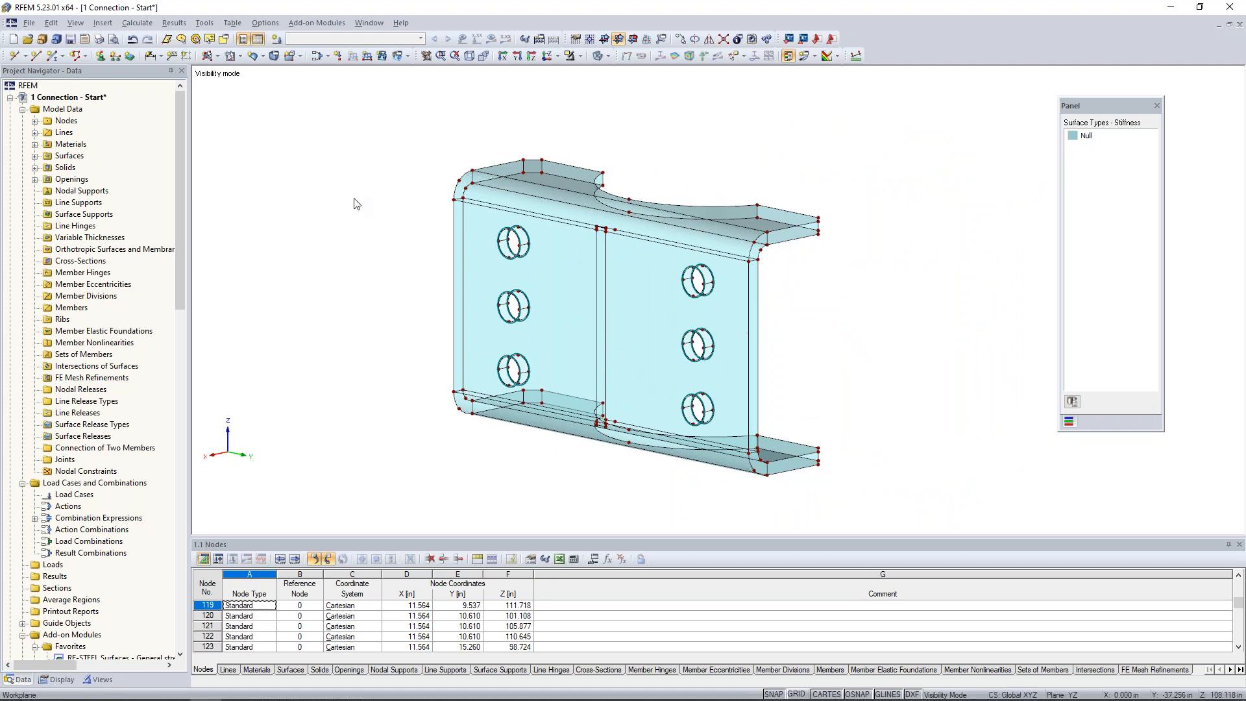
left_click(274, 57)
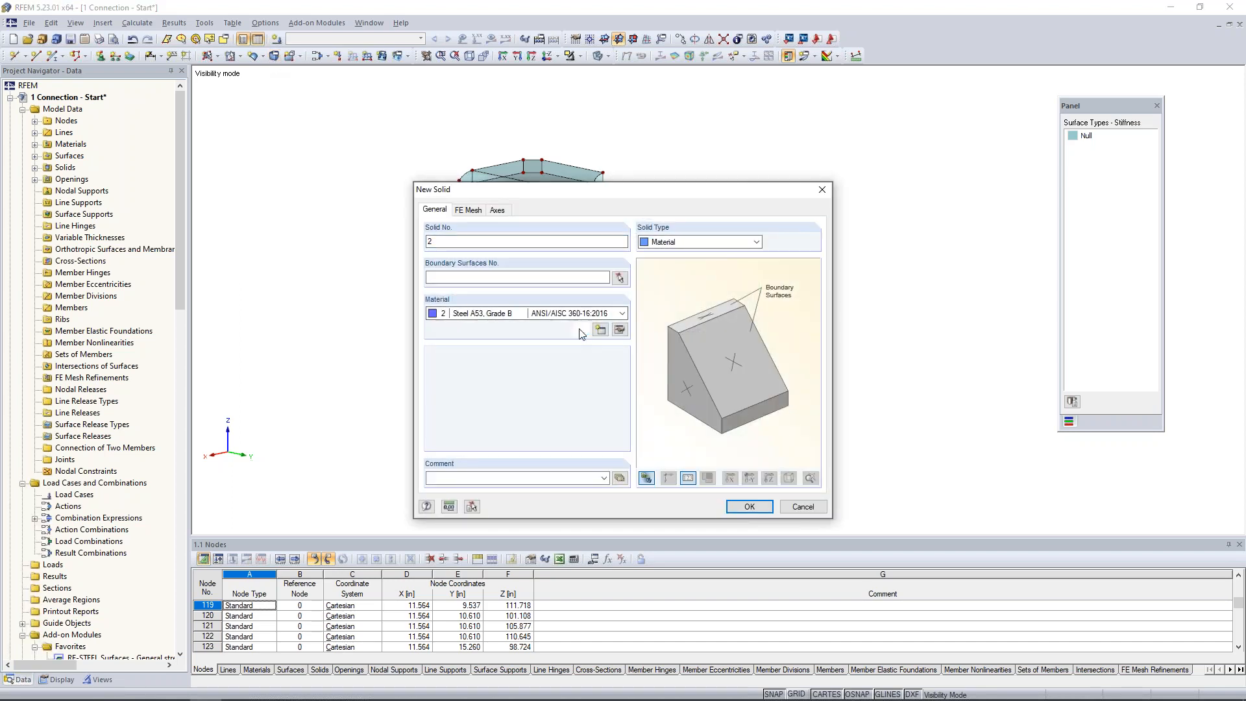
left_click(581, 331)
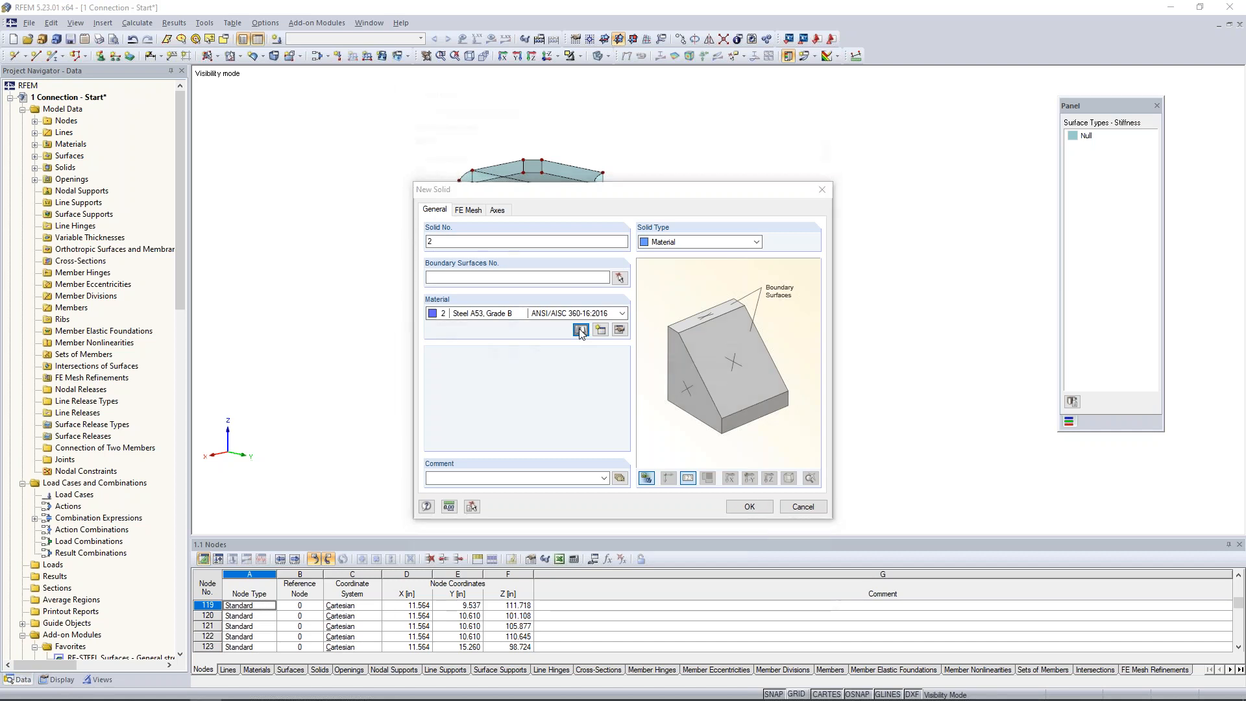
scroll(582, 265, "up", 2)
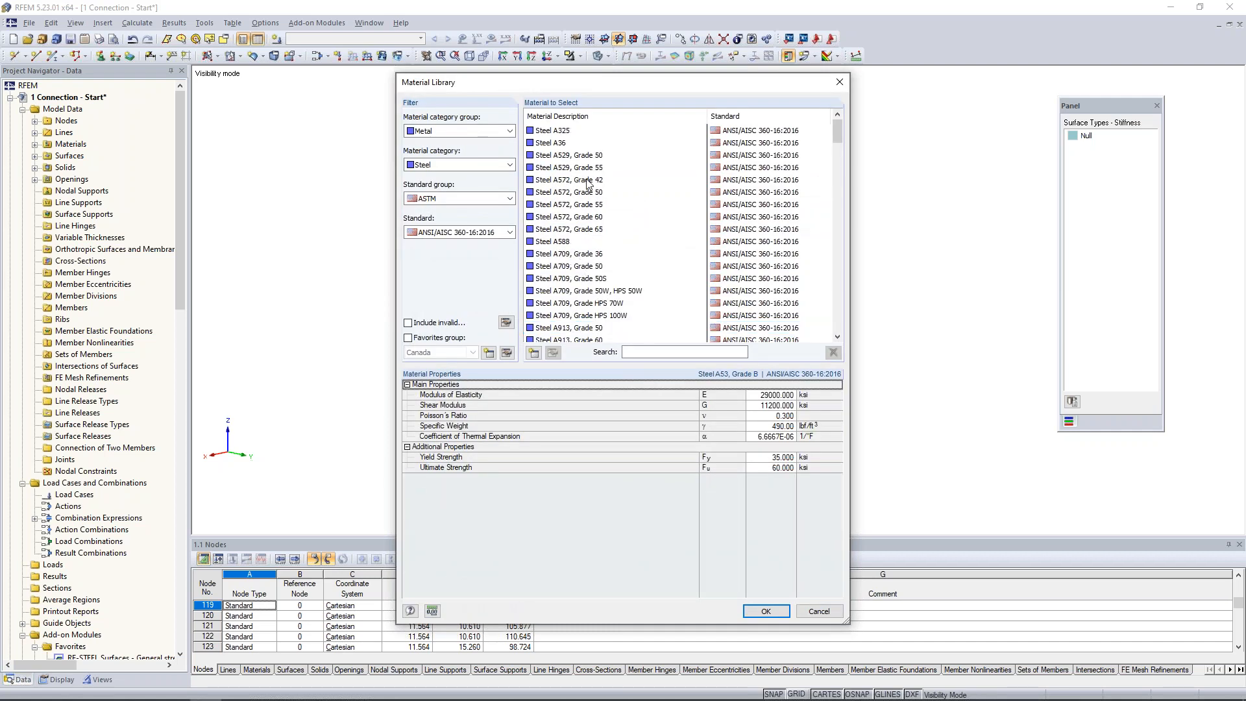
left_click(558, 144)
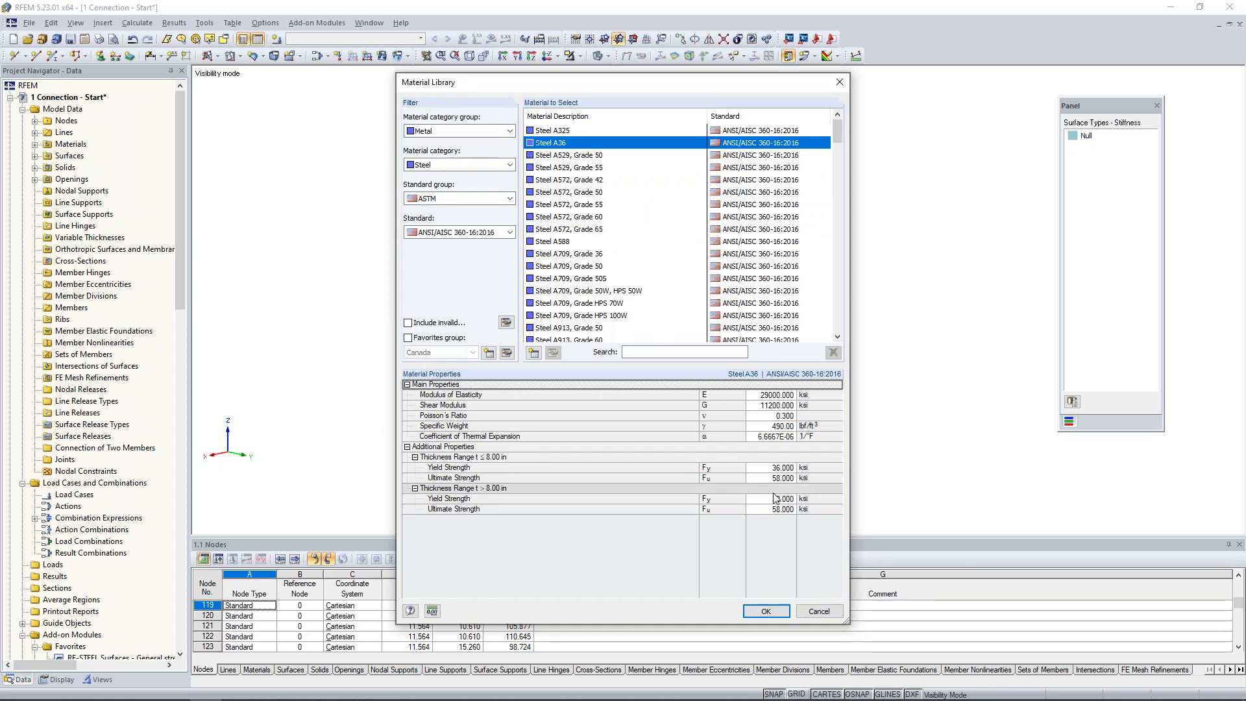
left_click(755, 613)
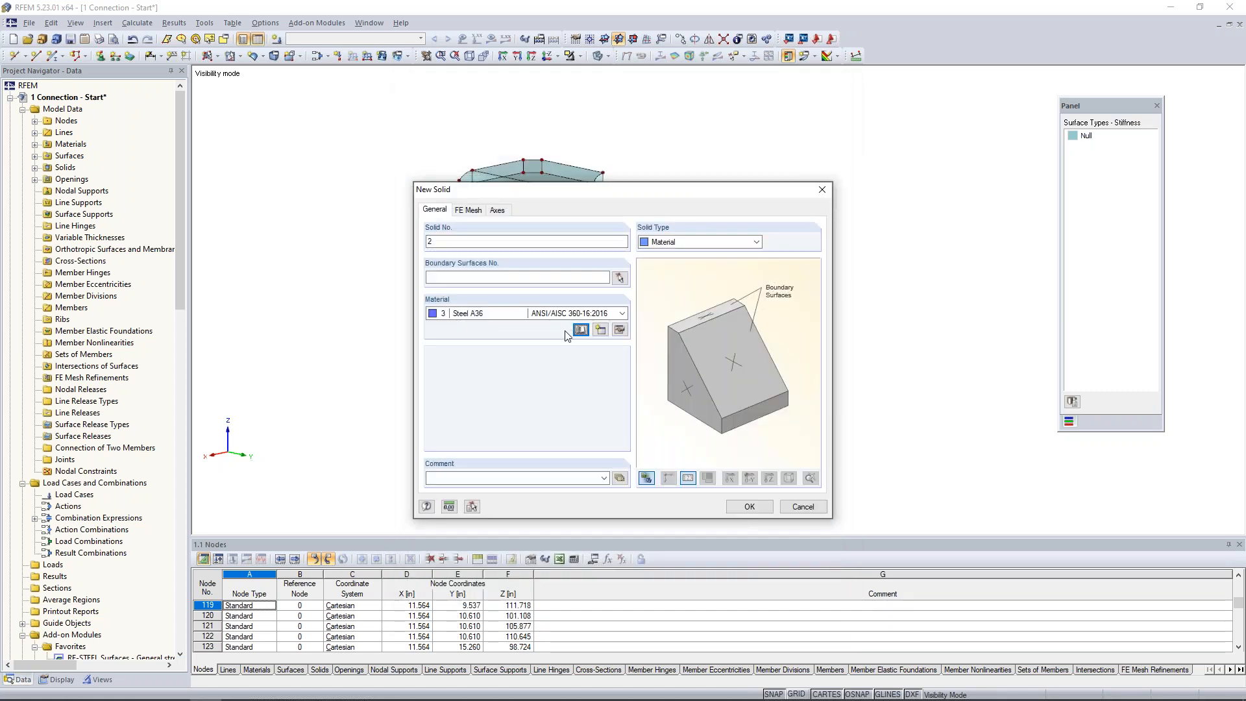
Try to create the solid using all of the plate's surfaces, 9-38, as its boundary surfaces.
left_click(620, 278)
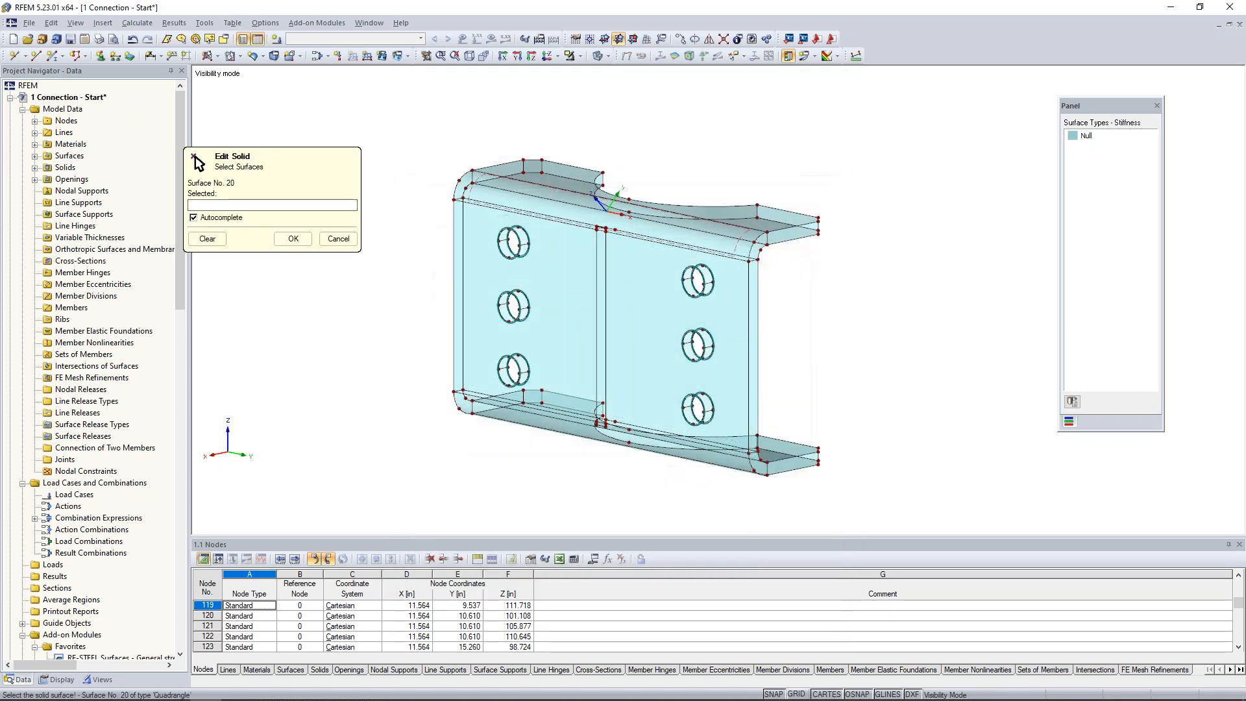
left_click_drag(423, 108, 899, 513)
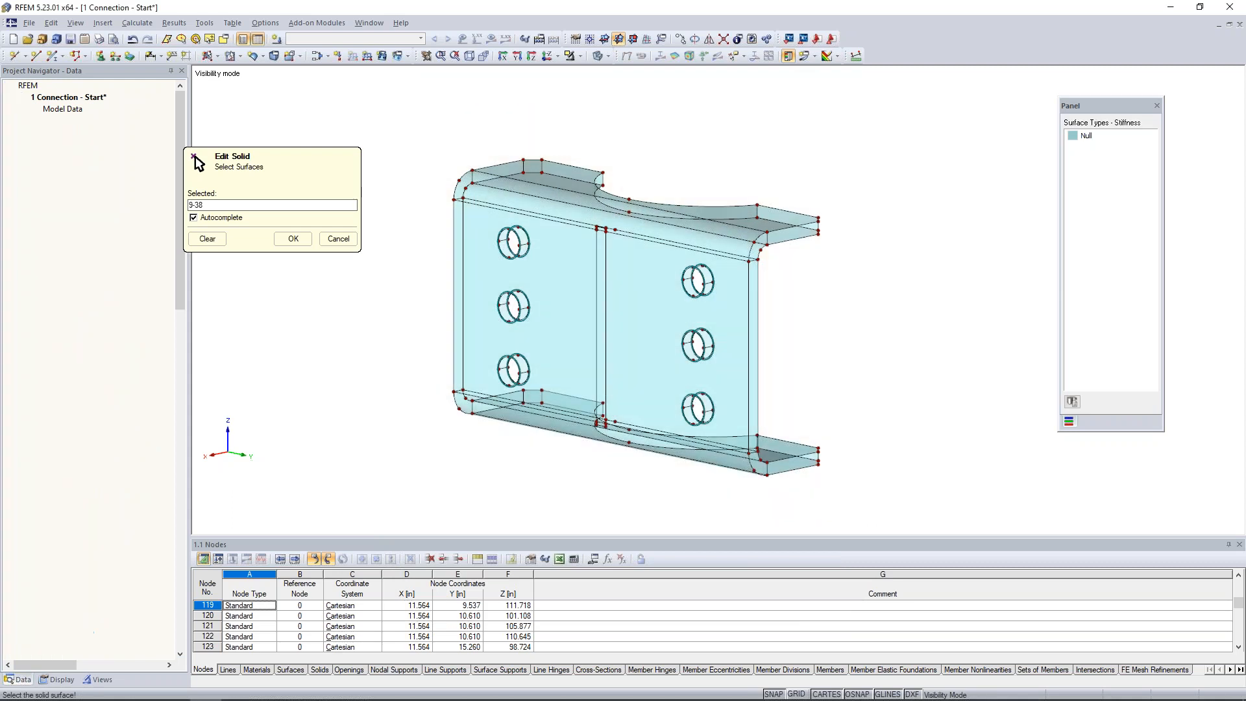
left_click(293, 240)
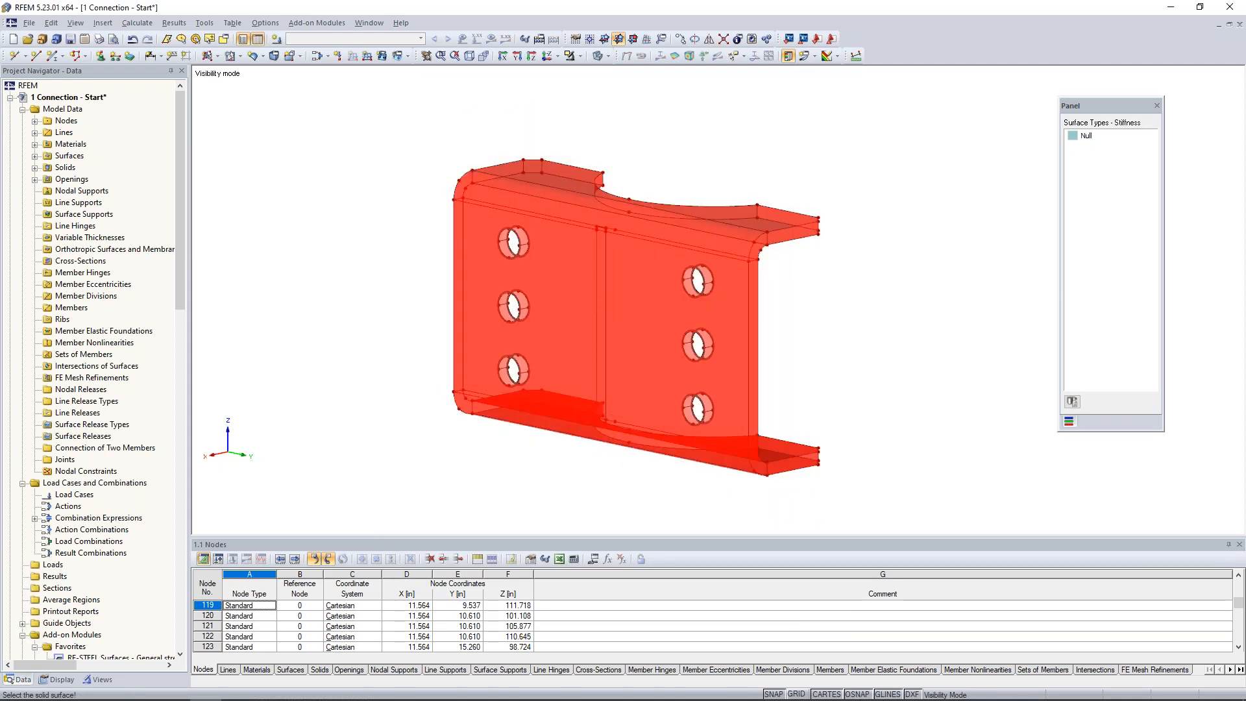
left_click(751, 507)
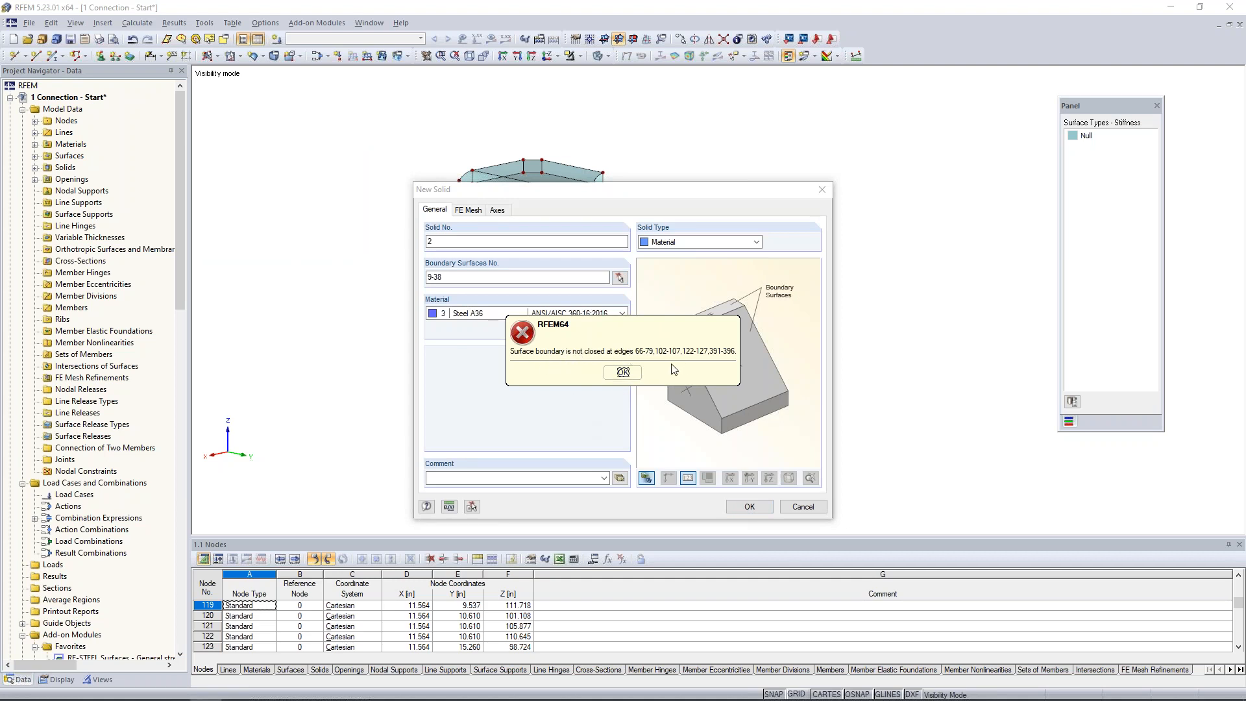
left_click(624, 372)
left_click(803, 507)
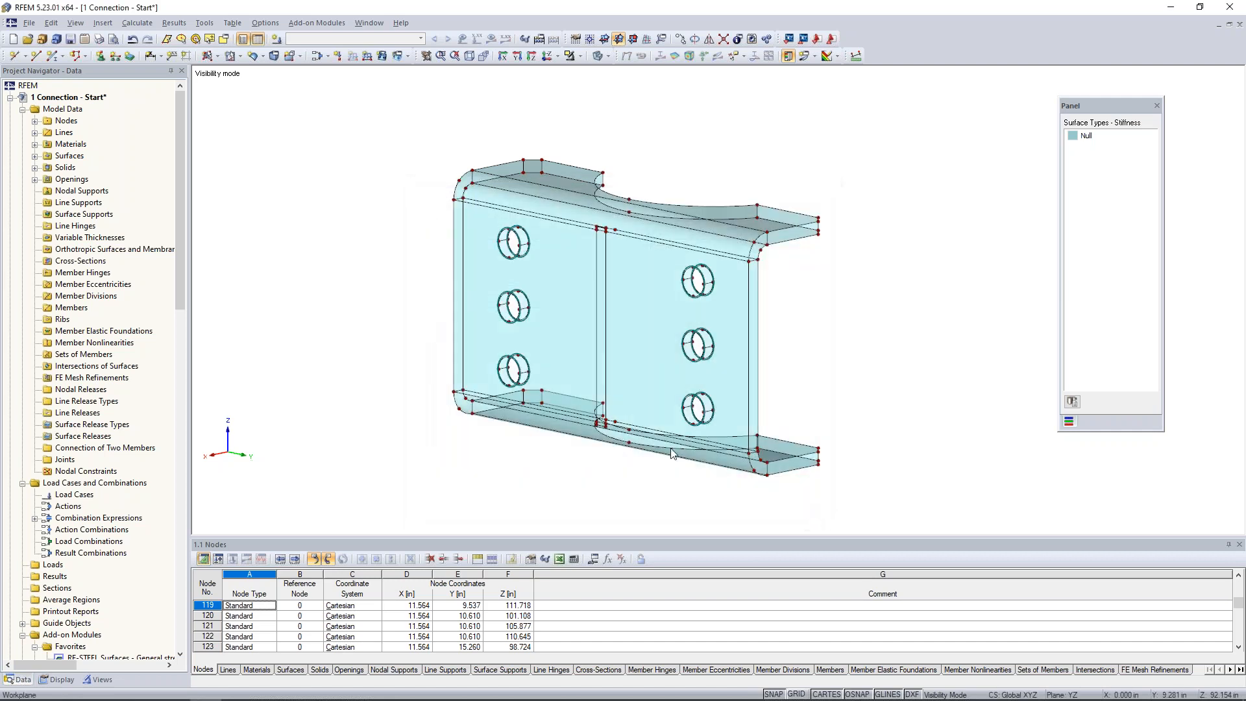
Create quadrangle Null surfaces on both halves of the cylindrical wall inside the upper bolt hole of the far column.
scroll(508, 327, "up", 2)
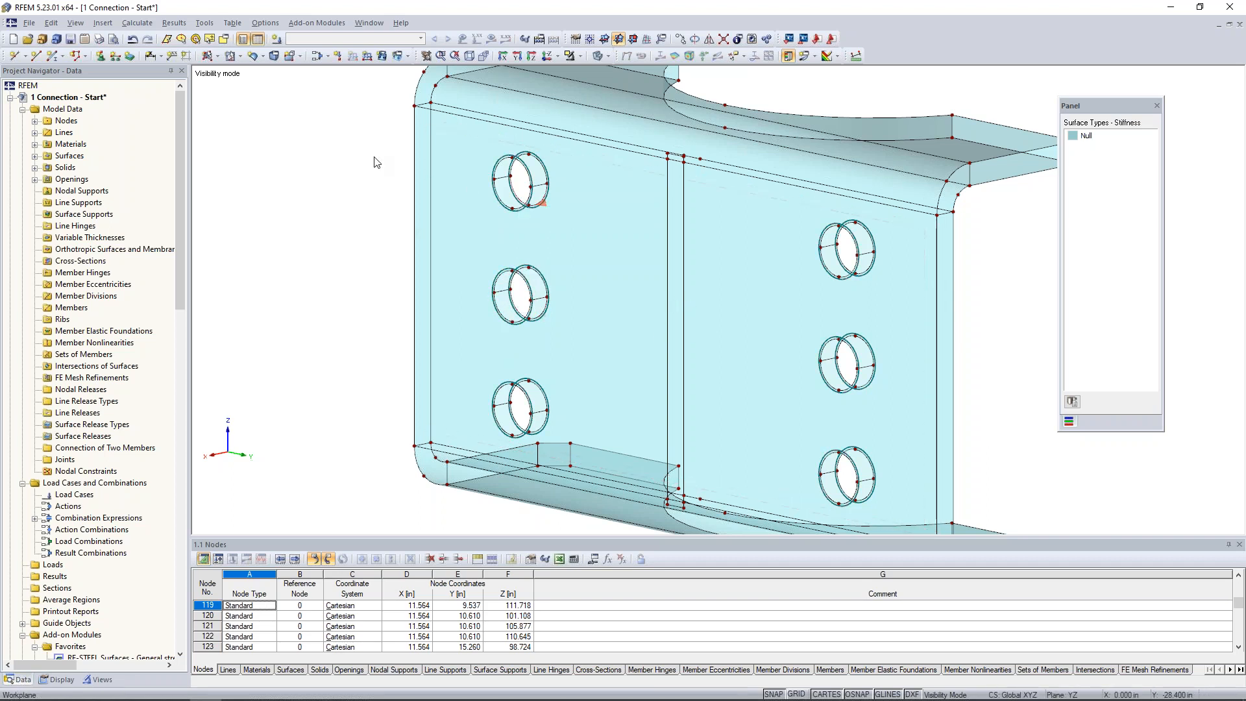
middle_click_drag(374, 157, 348, 180)
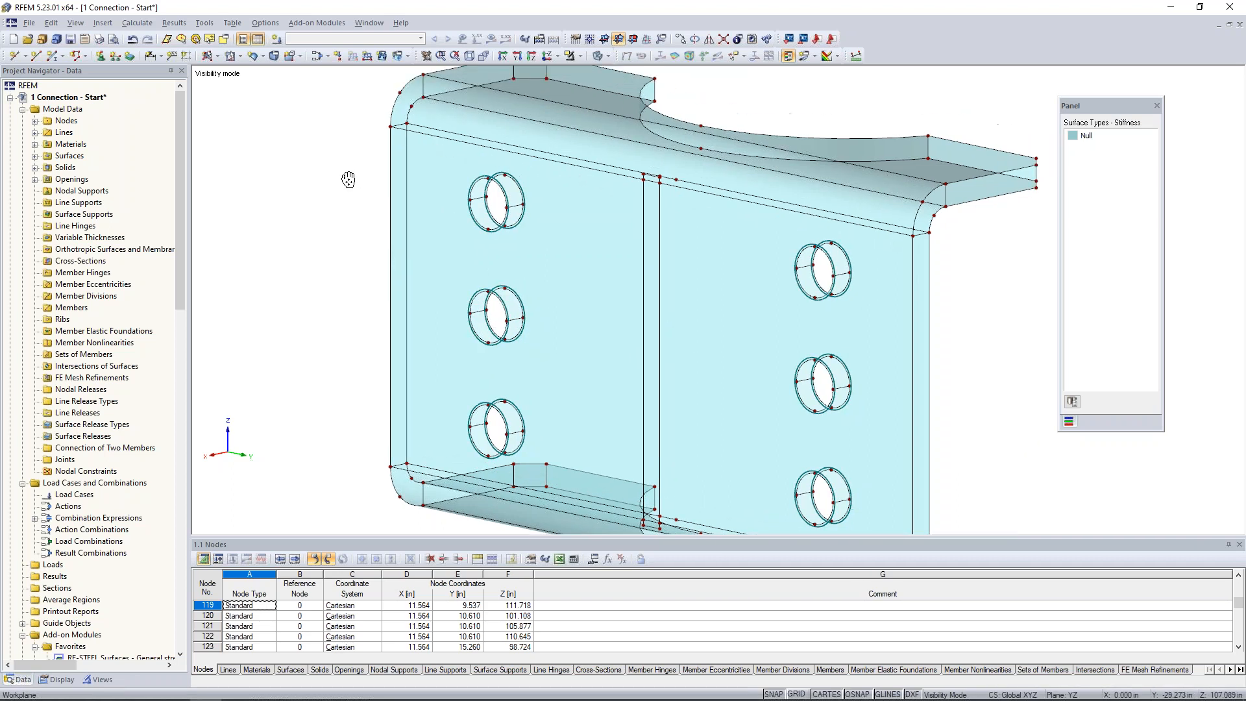
left_click(252, 57)
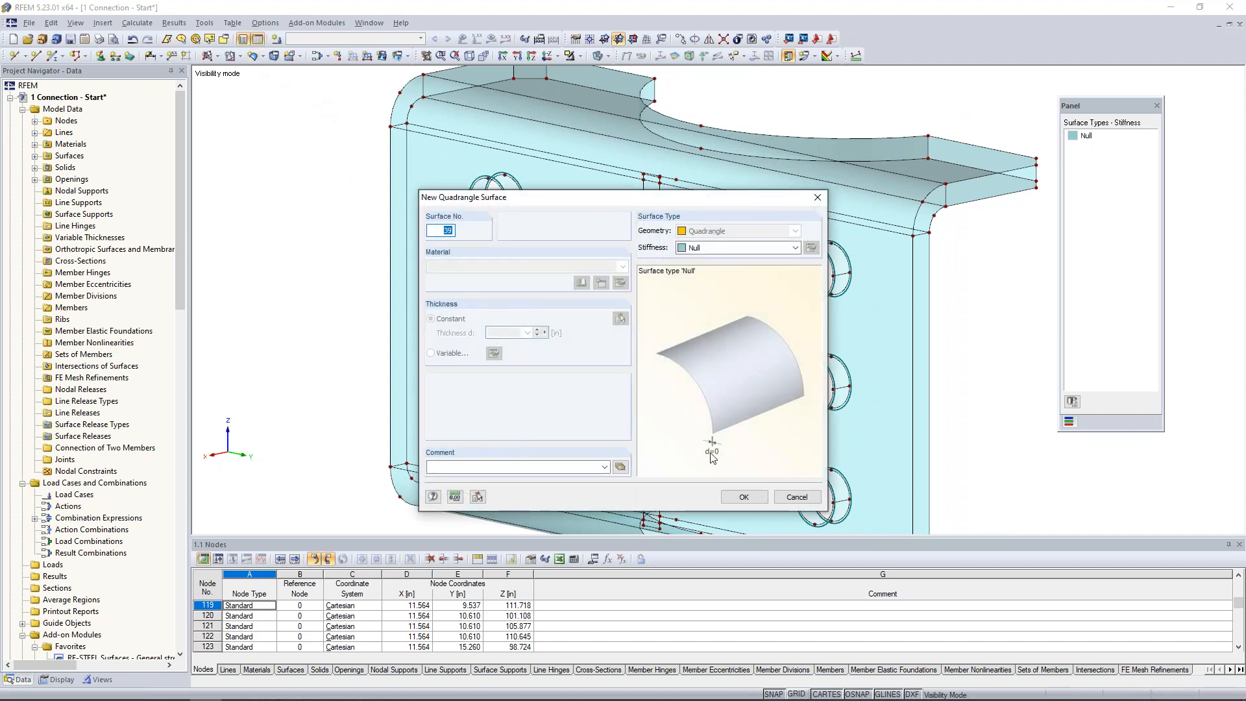
left_click(744, 497)
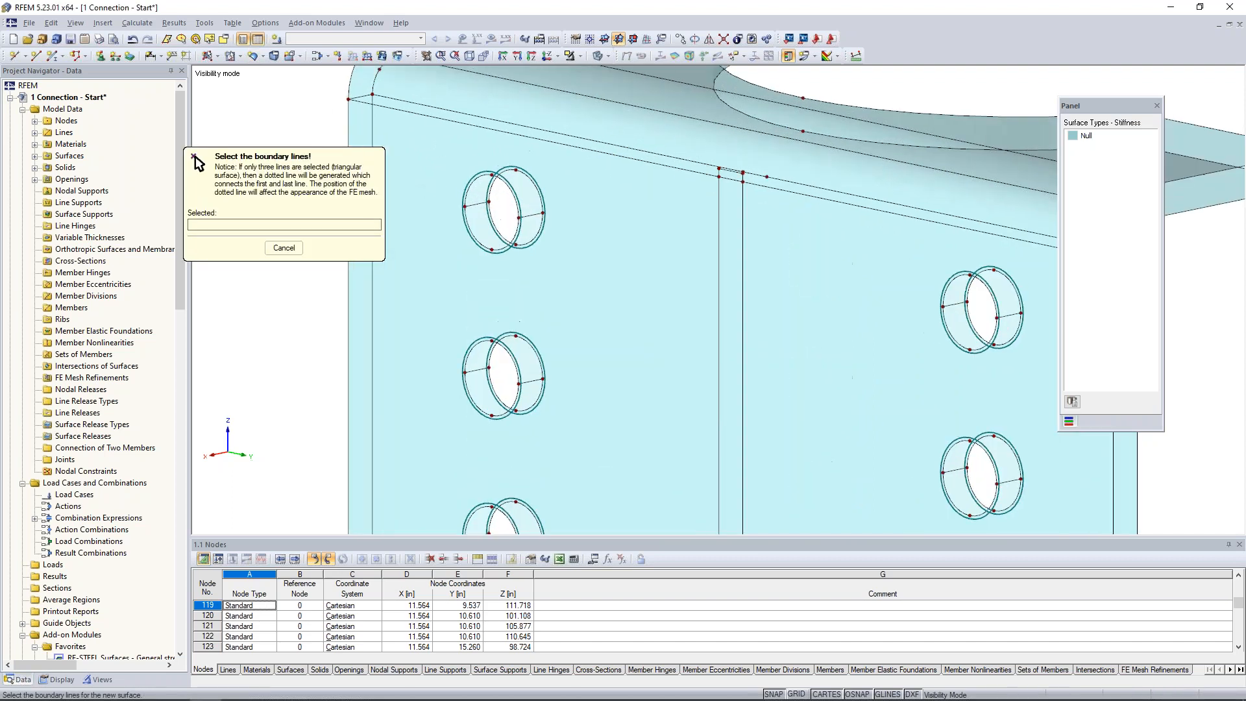
left_click(485, 176)
left_click(531, 215)
left_click(536, 192)
left_click(478, 204)
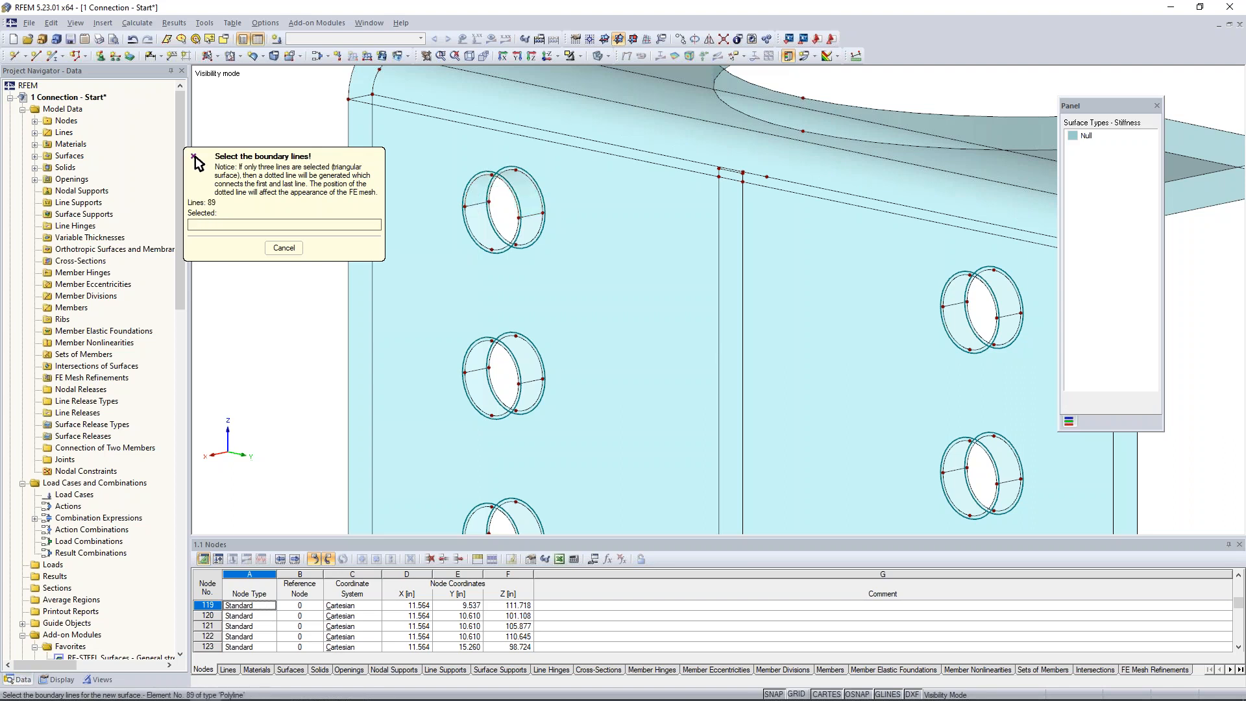
left_click(479, 203)
left_click(473, 236)
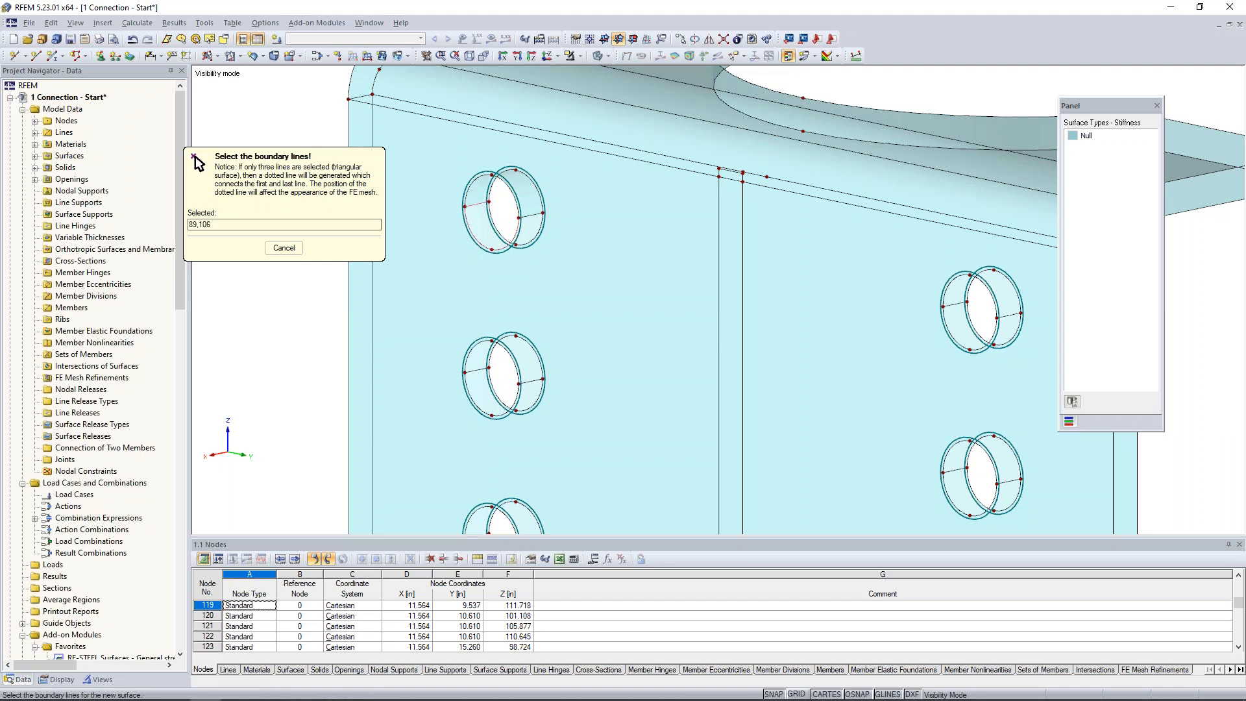
left_click(534, 237)
left_click(530, 215)
right_click(314, 95)
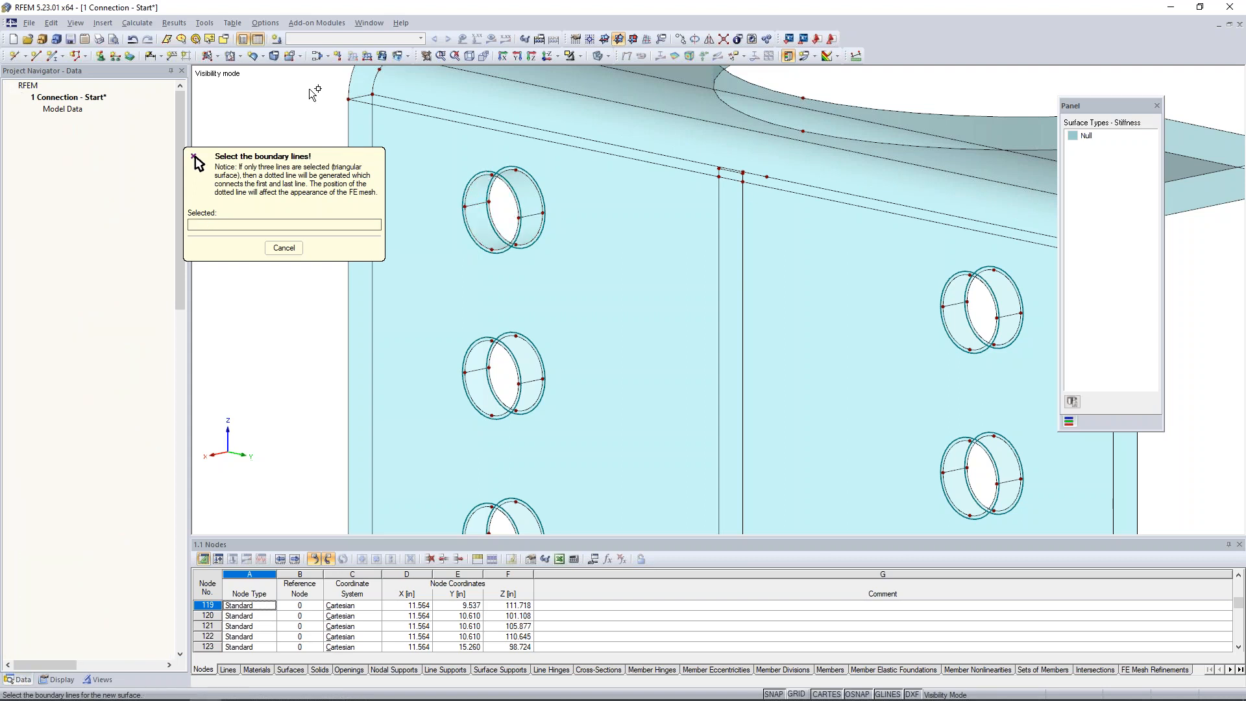
Copy the two hole-wall surfaces from the upper far bolt hole into the other five bolt holes, using matching hole nodes.
left_click(479, 227)
left_click(479, 192, "ctrl")
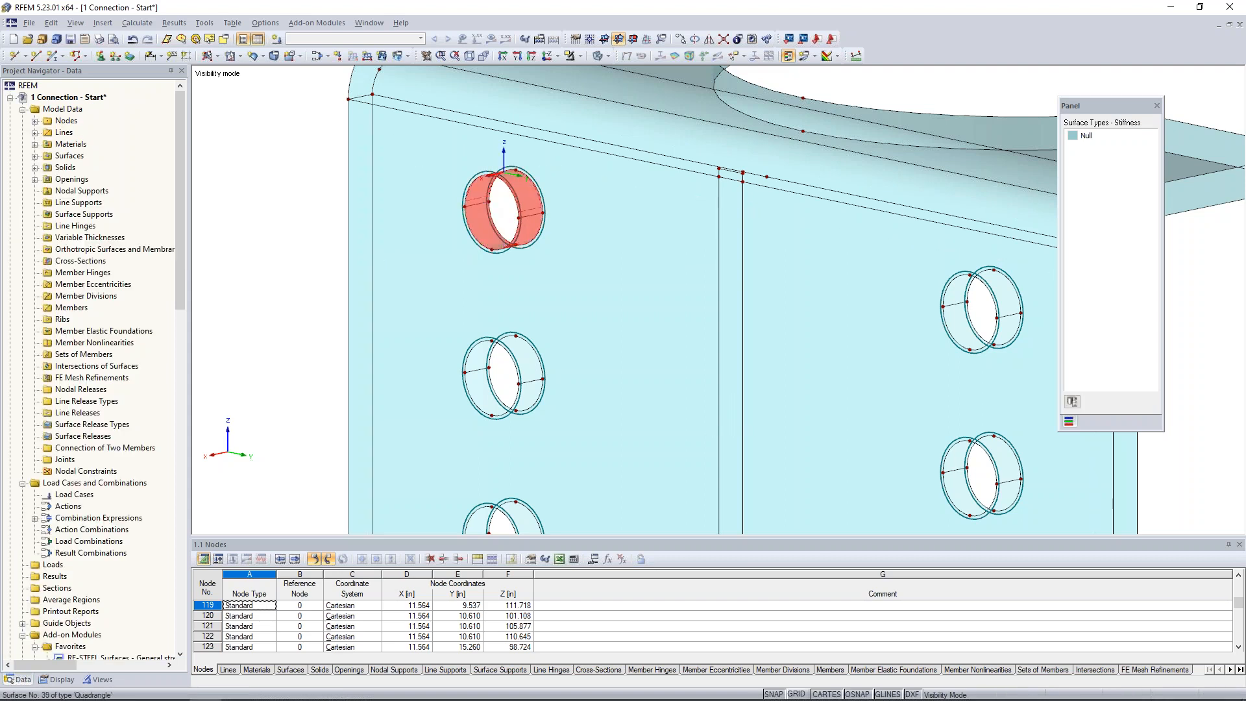
middle_click_drag(544, 266, 530, 183)
scroll(531, 188, "down", 1)
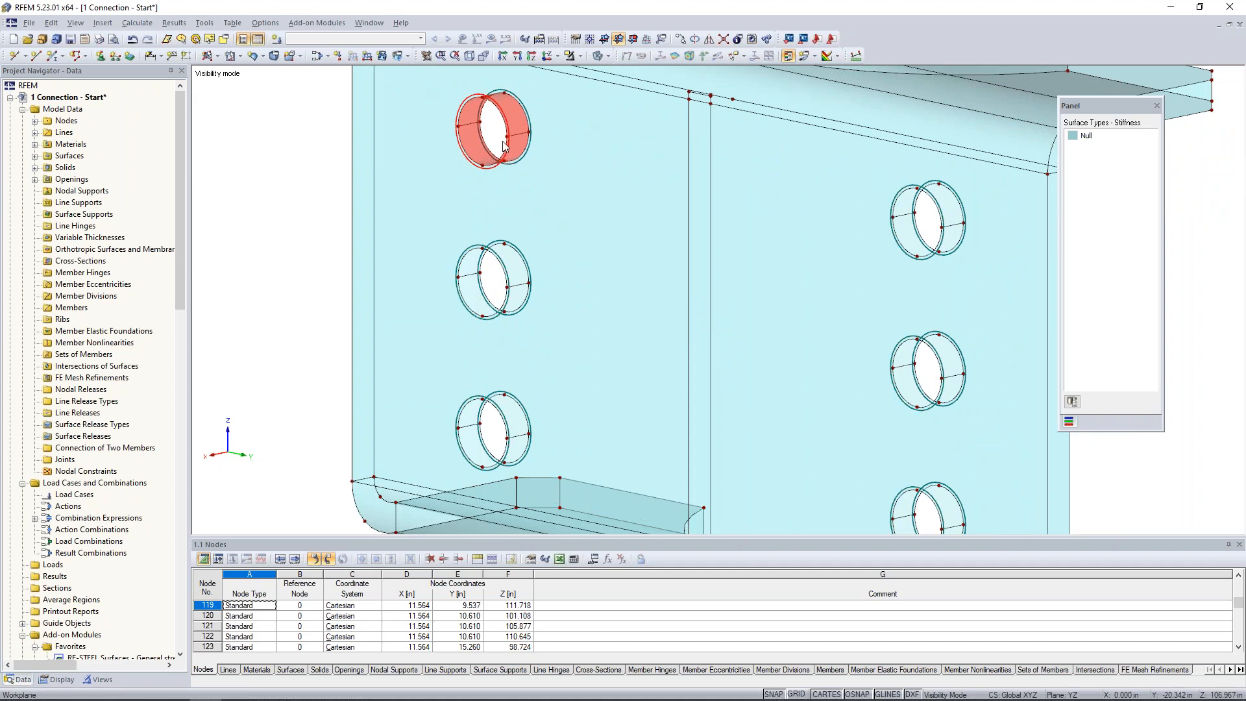
left_click(509, 294)
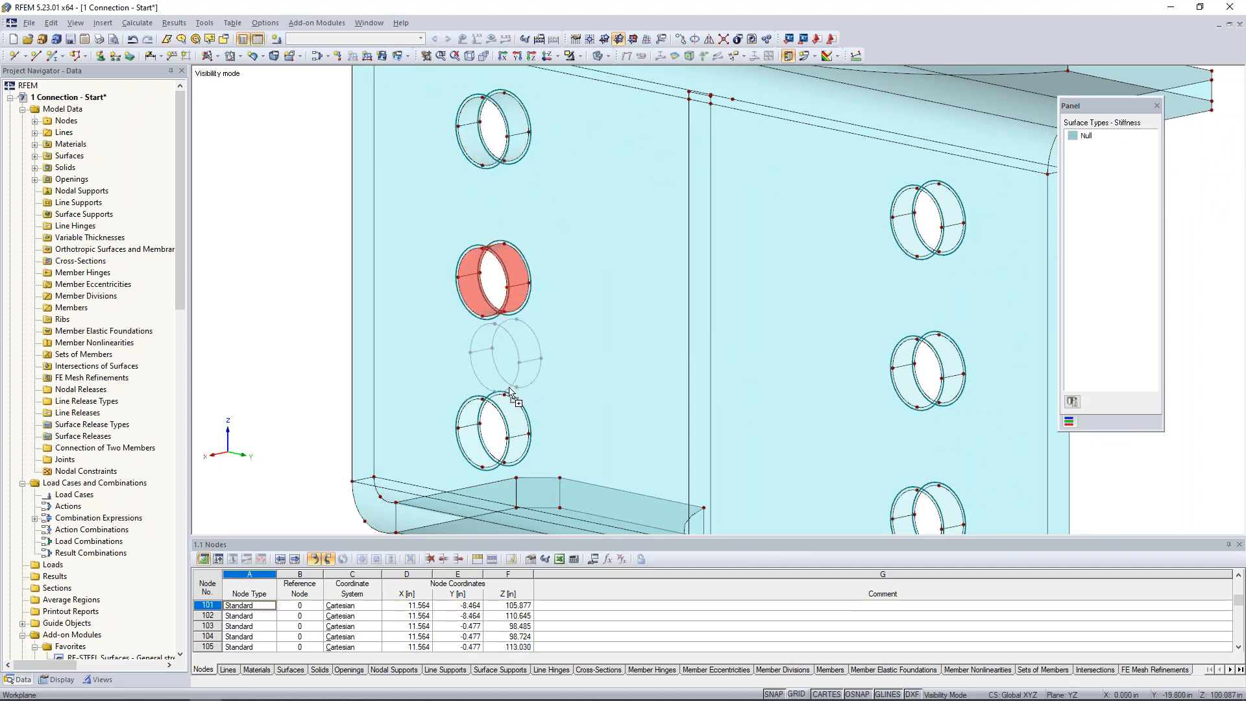
left_click(509, 432)
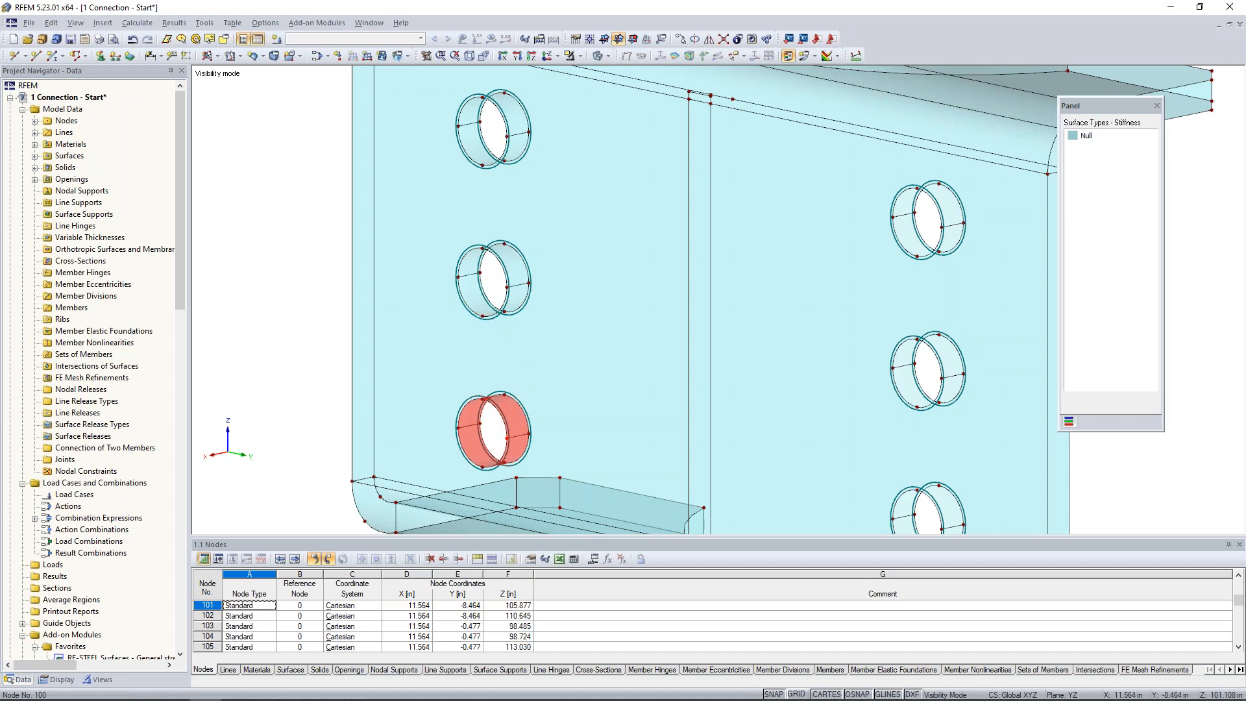
left_click(944, 386)
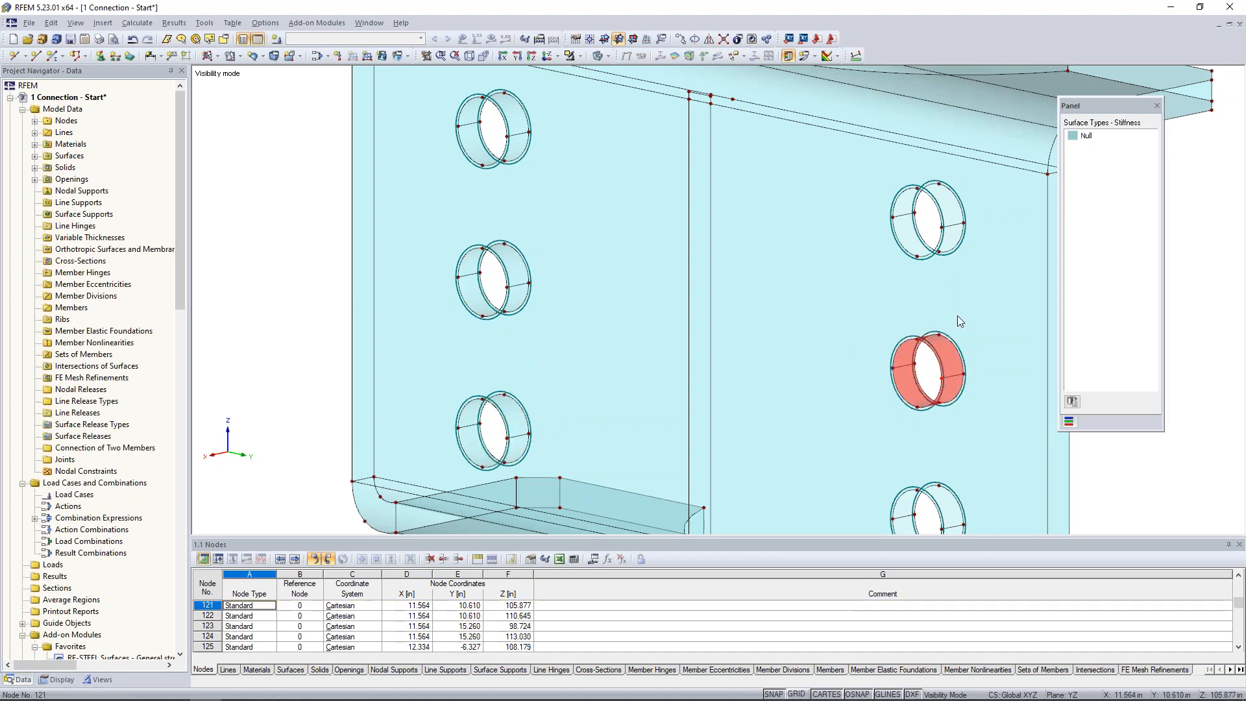
left_click(949, 228)
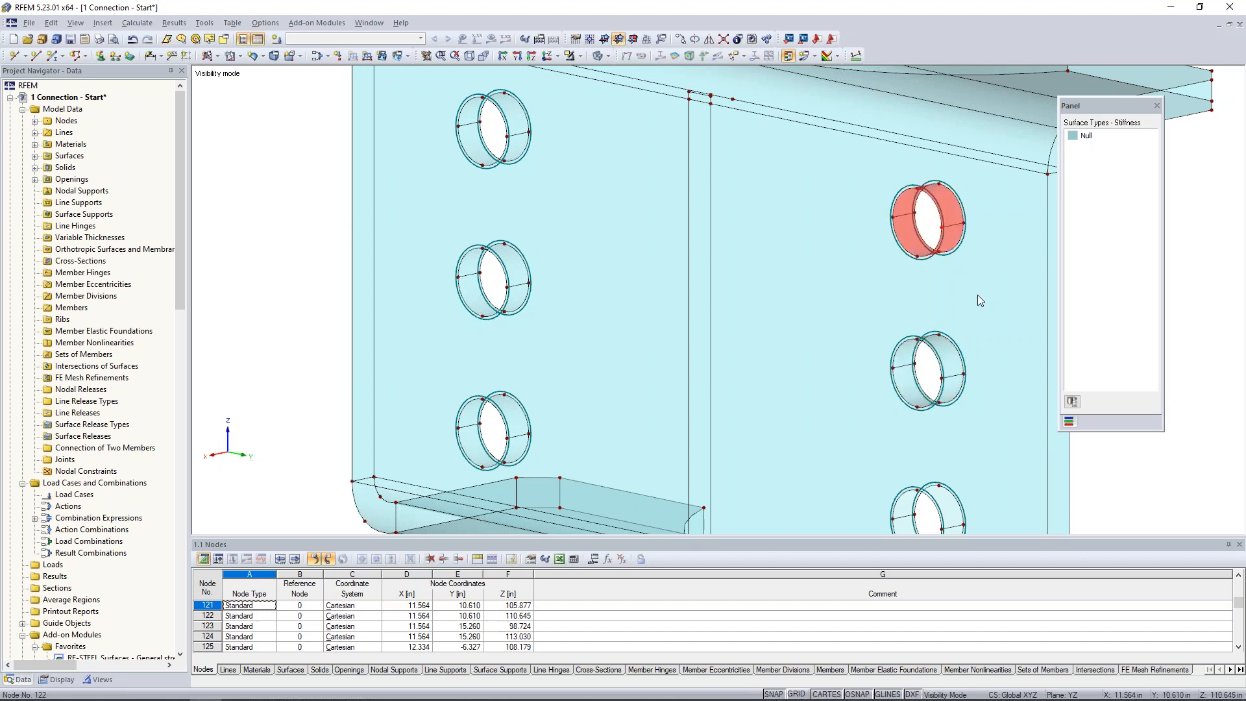
middle_click_drag(831, 170, 675, 64)
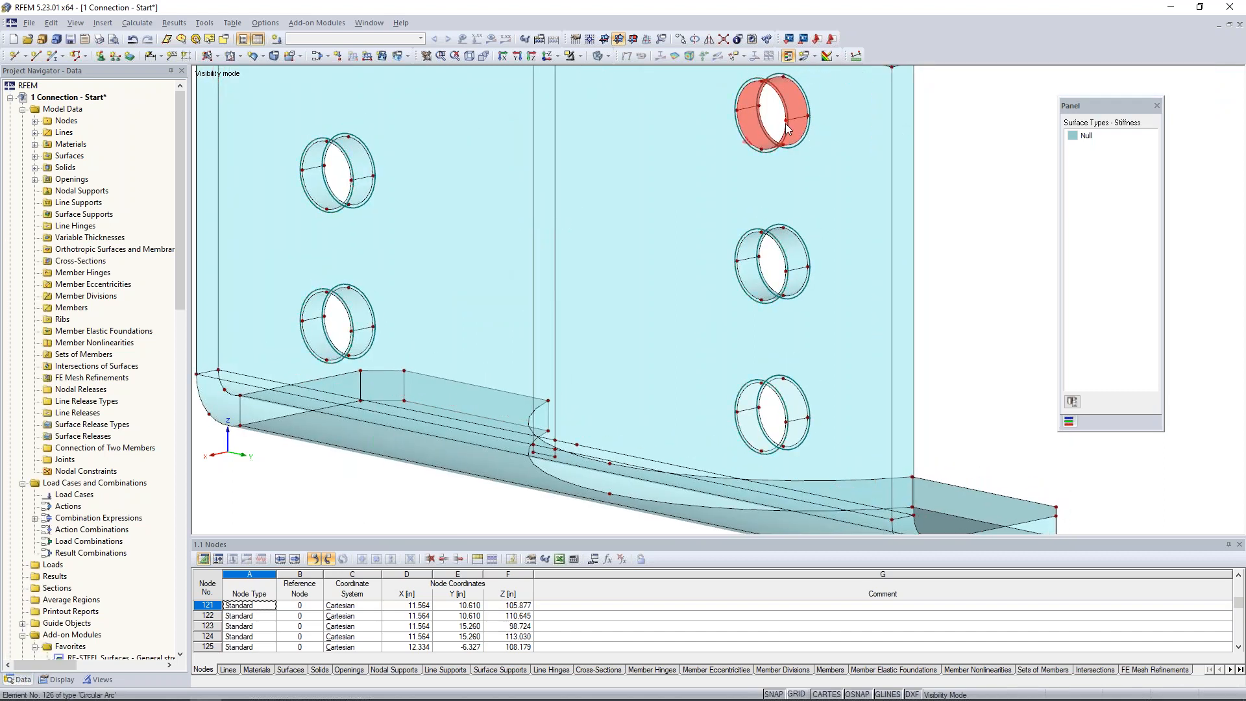
left_click(790, 422)
Connect the crossing and touching lines across the whole bent plate.
scroll(970, 335, "down", 6)
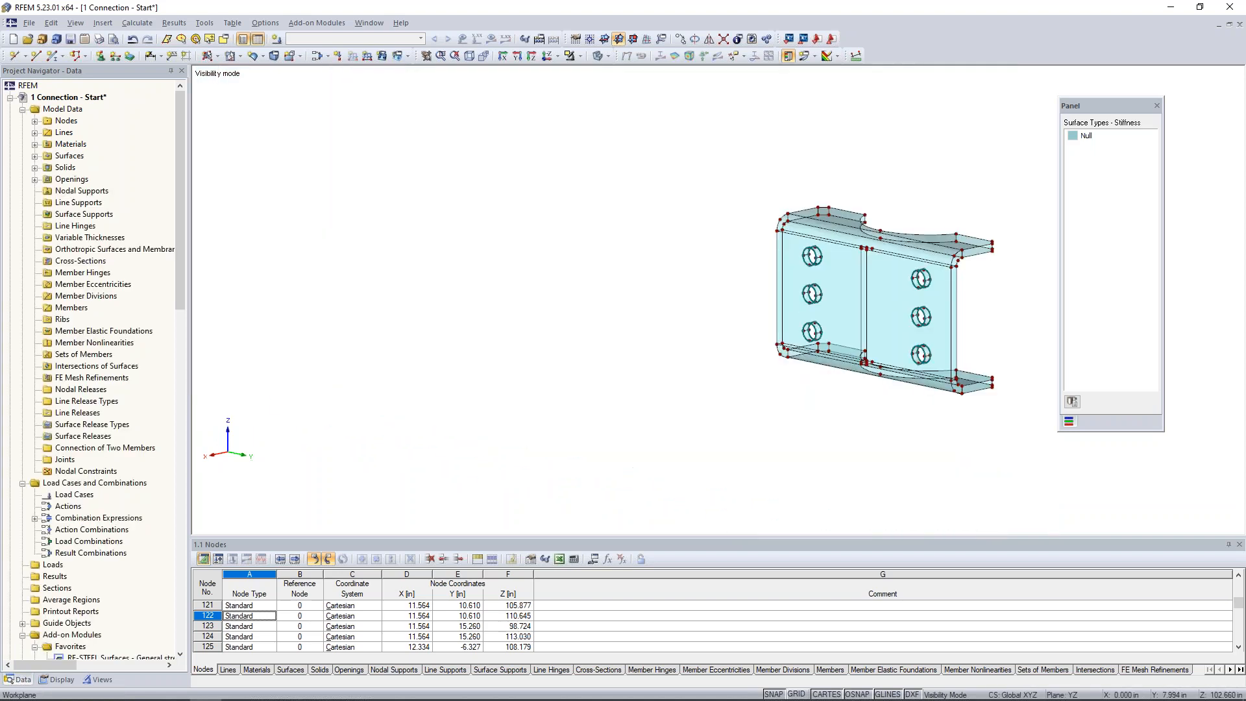
middle_click_drag(967, 321, 762, 319)
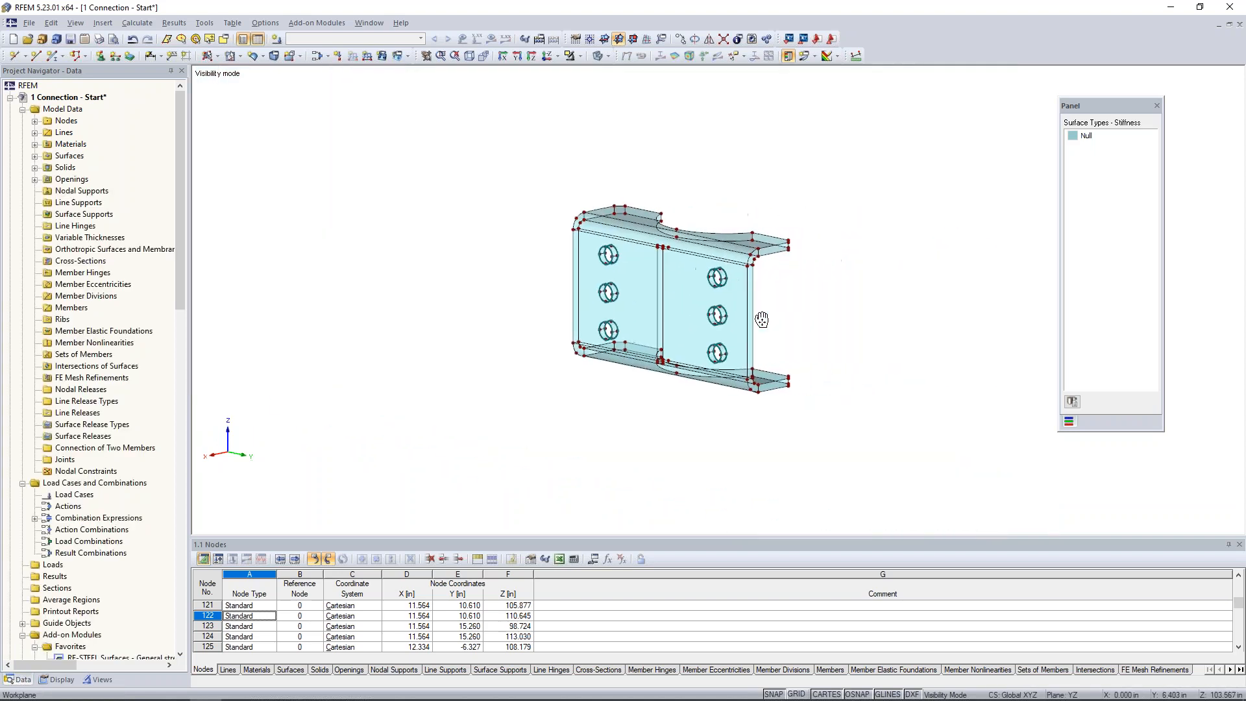
left_click(725, 39)
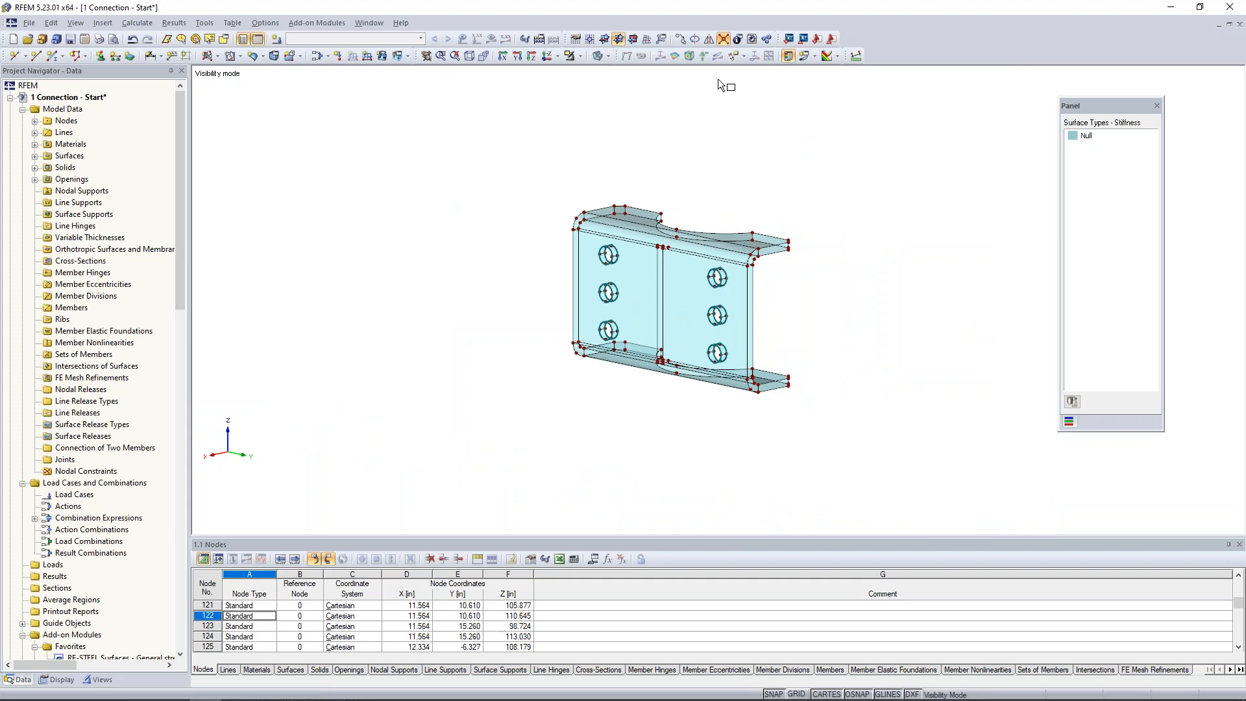
left_click_drag(510, 140, 913, 468)
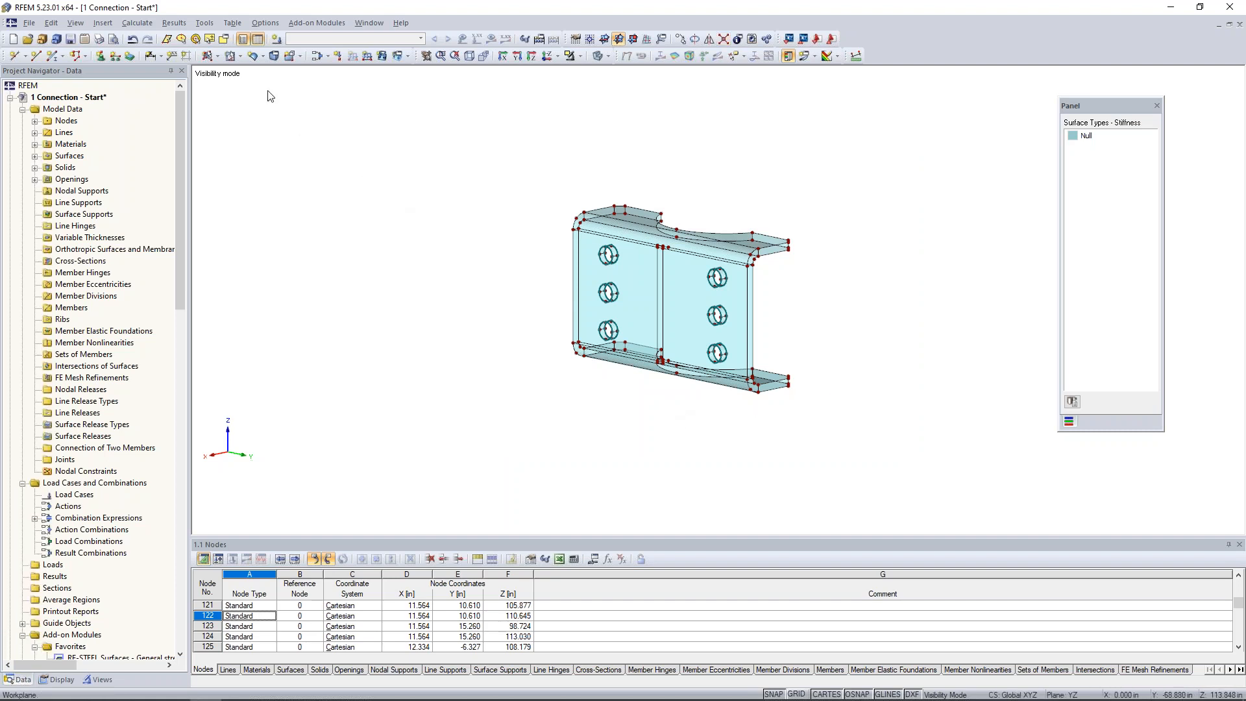
Create the bent plate's solid in Steel A36, using all of its surfaces, 9-50, as the boundary surfaces.
left_click(273, 56)
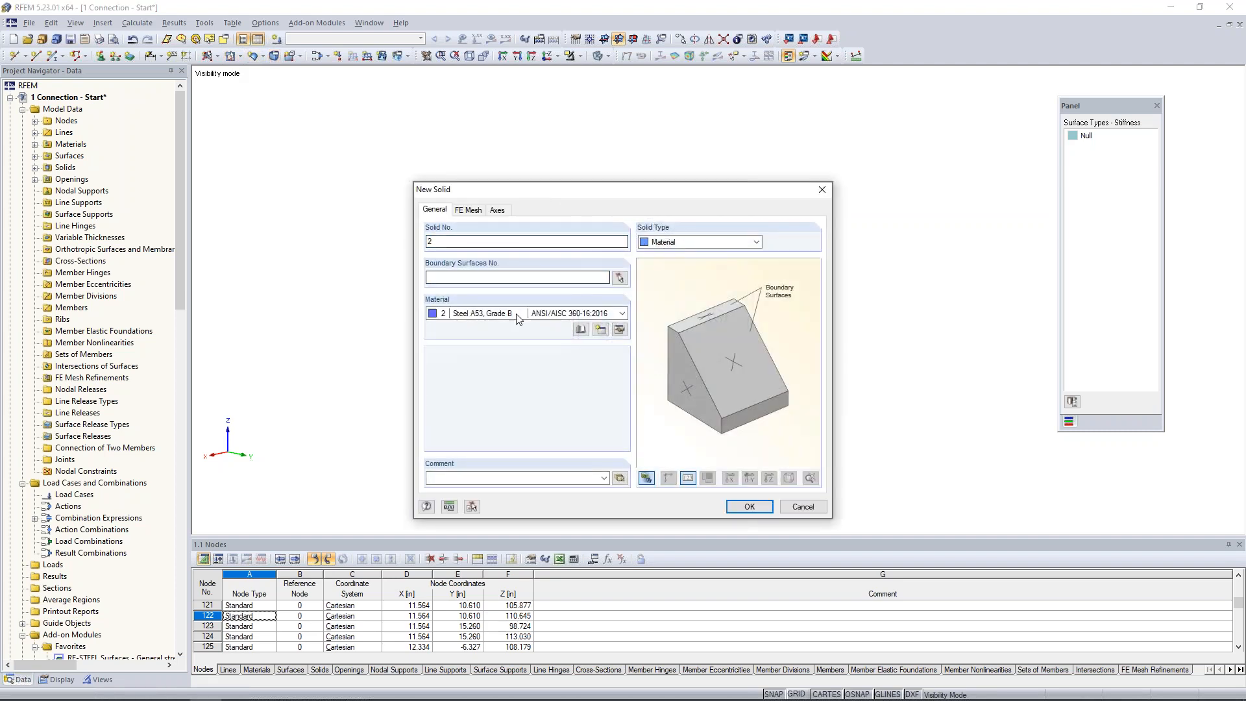
left_click(517, 315)
left_click(486, 346)
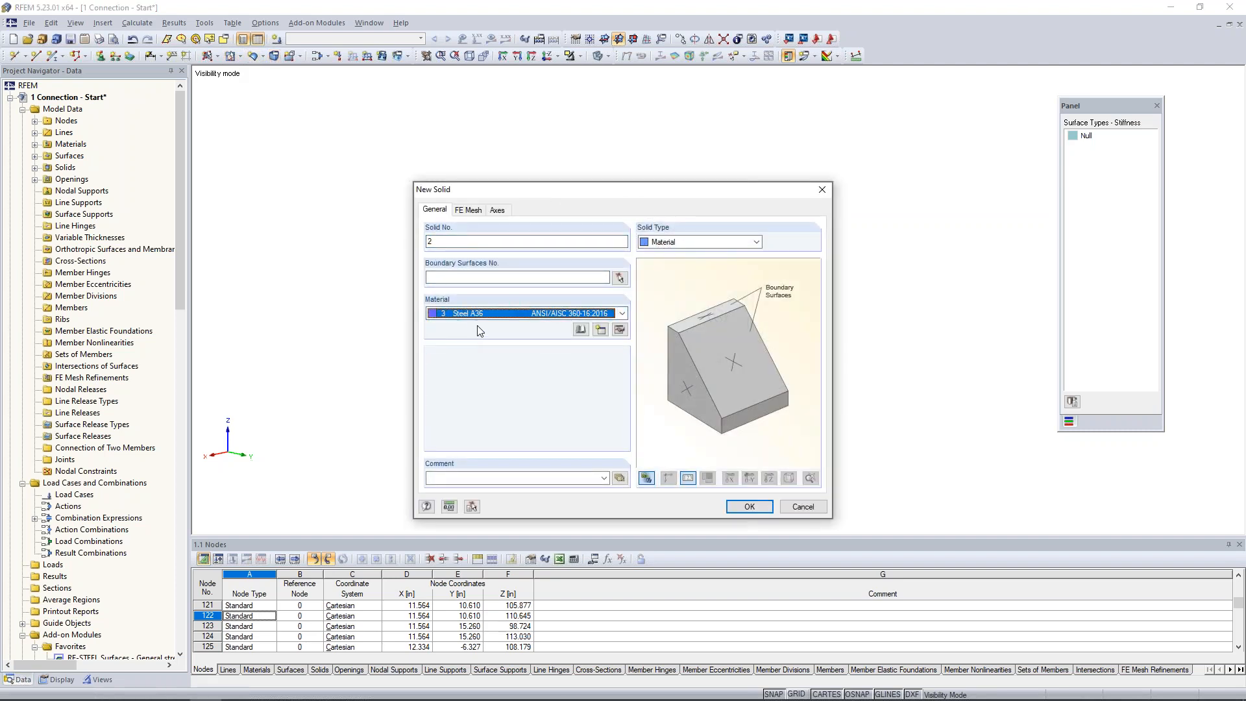
left_click(620, 278)
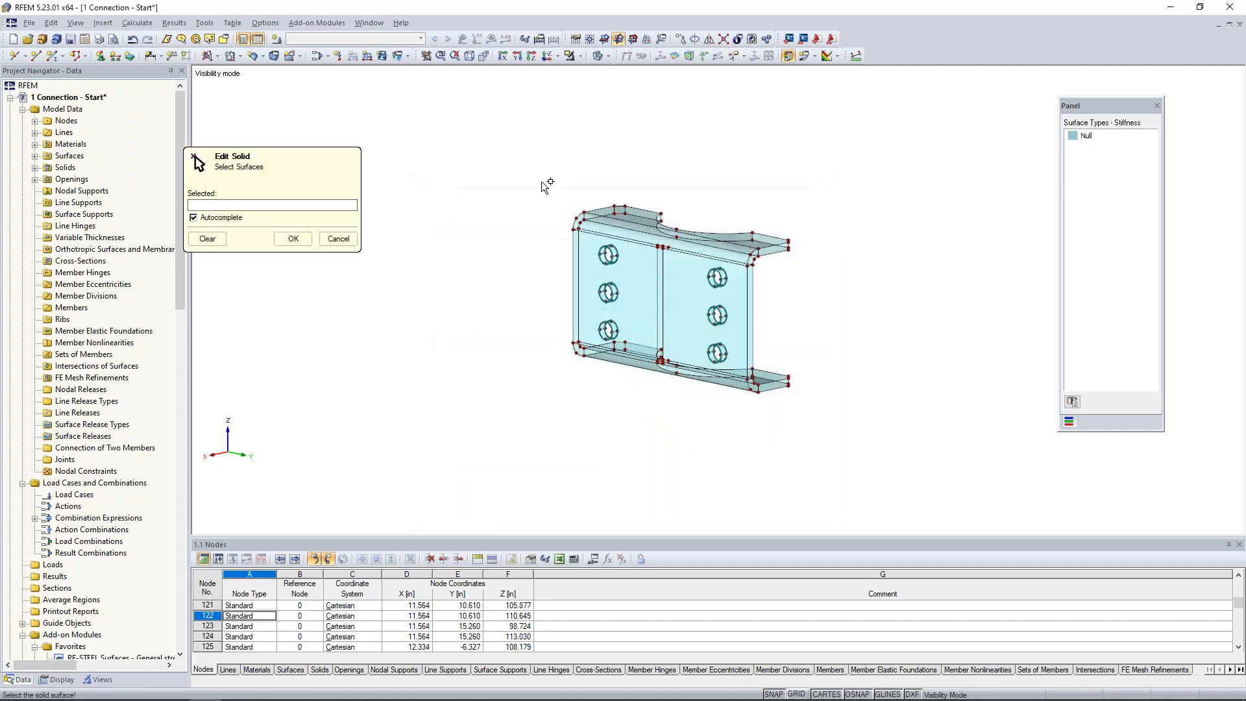
left_click_drag(681, 322, 851, 454)
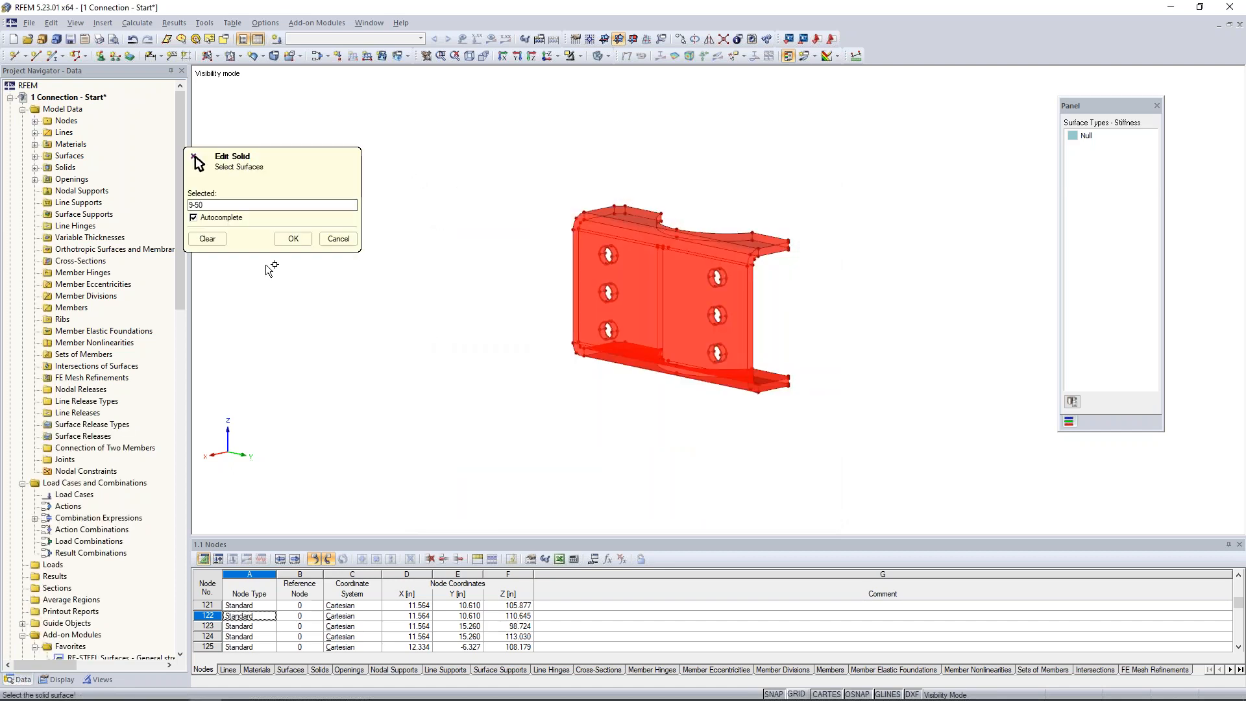
left_click(289, 238)
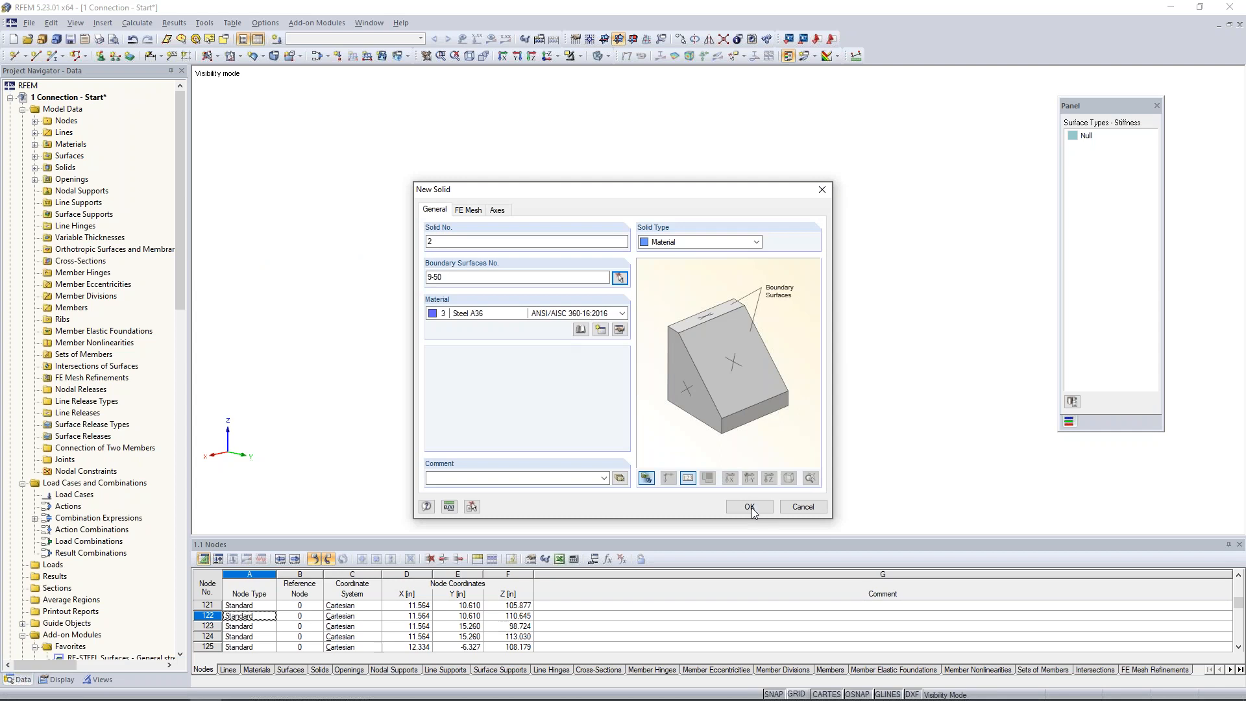
left_click(749, 506)
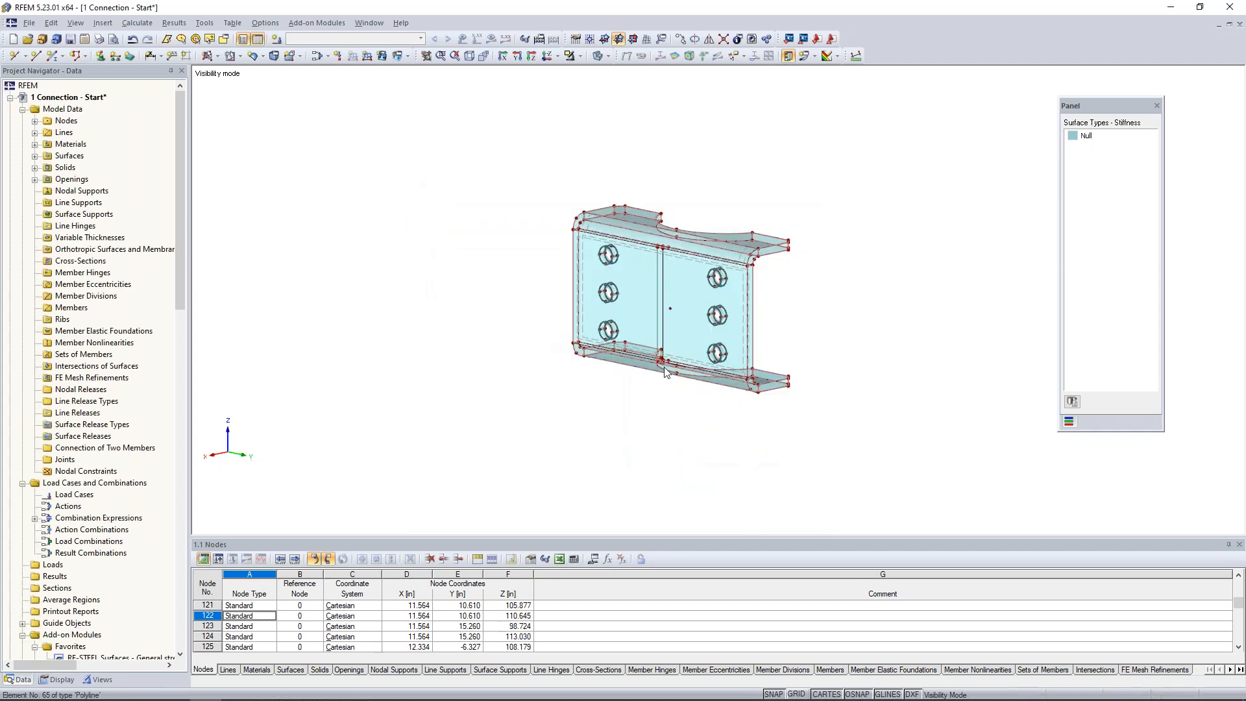
Bring the hidden pipe and remaining connection parts back into view and colour the model according to material.
scroll(740, 415, "up", 4)
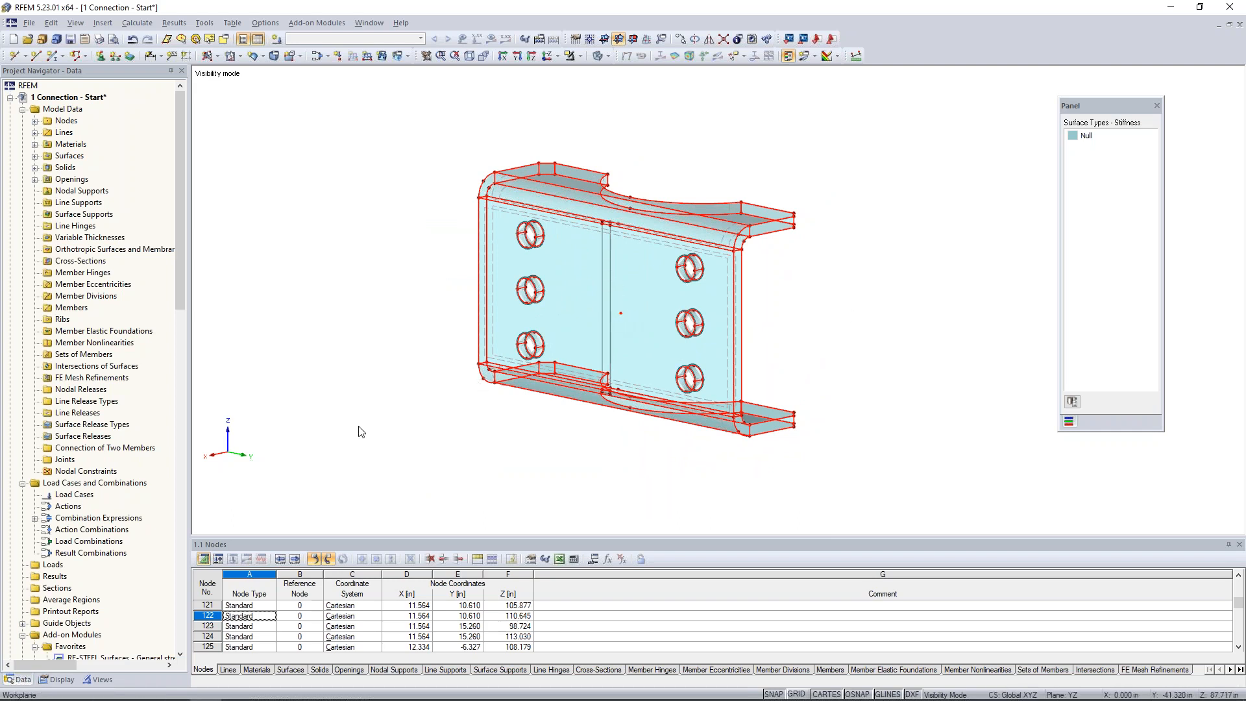
left_click(572, 57)
left_click(592, 166)
left_click(65, 679)
scroll(96, 497, "down", 10)
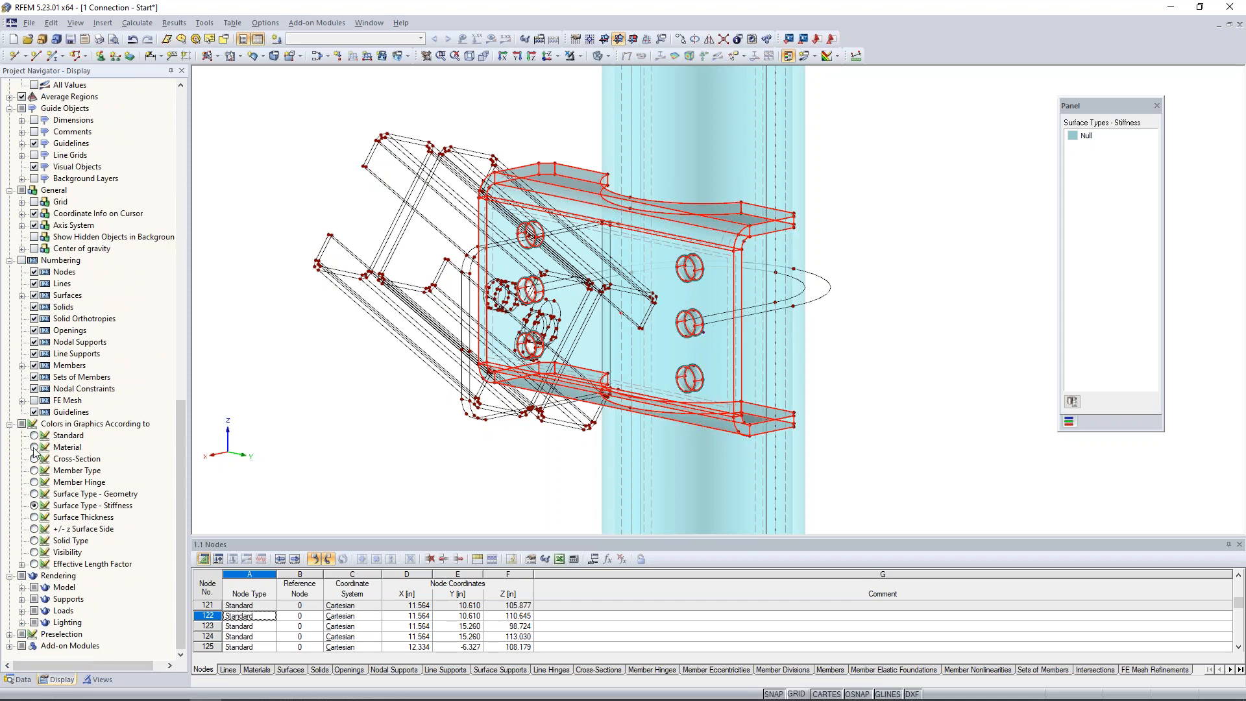
left_click(34, 448)
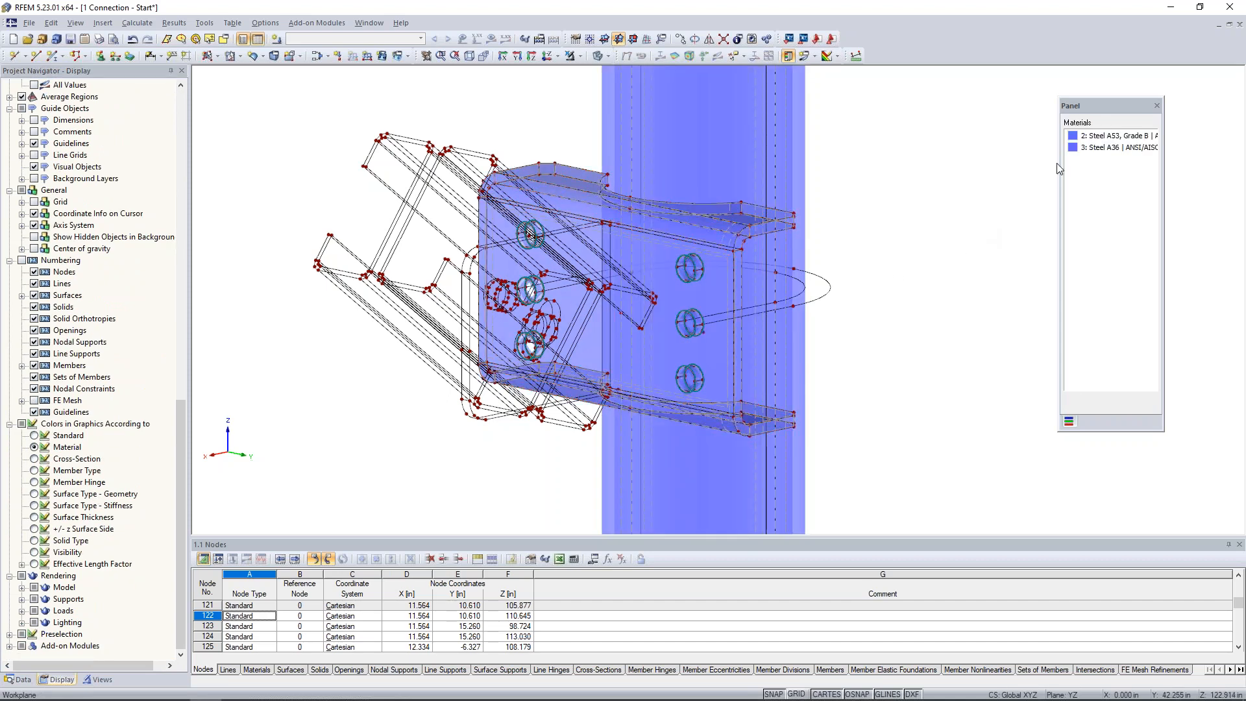
Change the display colour of the Steel A53, Grade B material to green.
left_click(1073, 137)
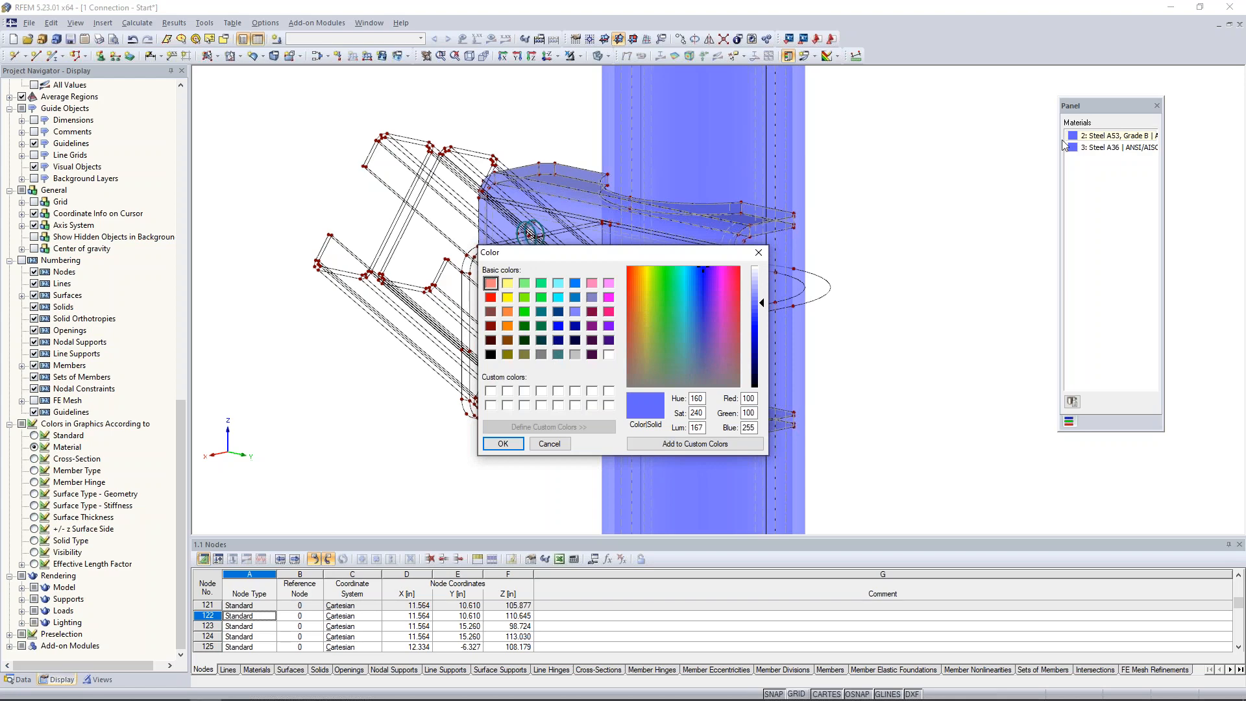
left_click(525, 311)
left_click(503, 443)
In wireframe display, create an opening from the two arcs and two short end edges, lines 16, 18, 51 and 52, of the plate's upper curved cutout.
middle_click_drag(928, 291, 790, 386, "ctrl")
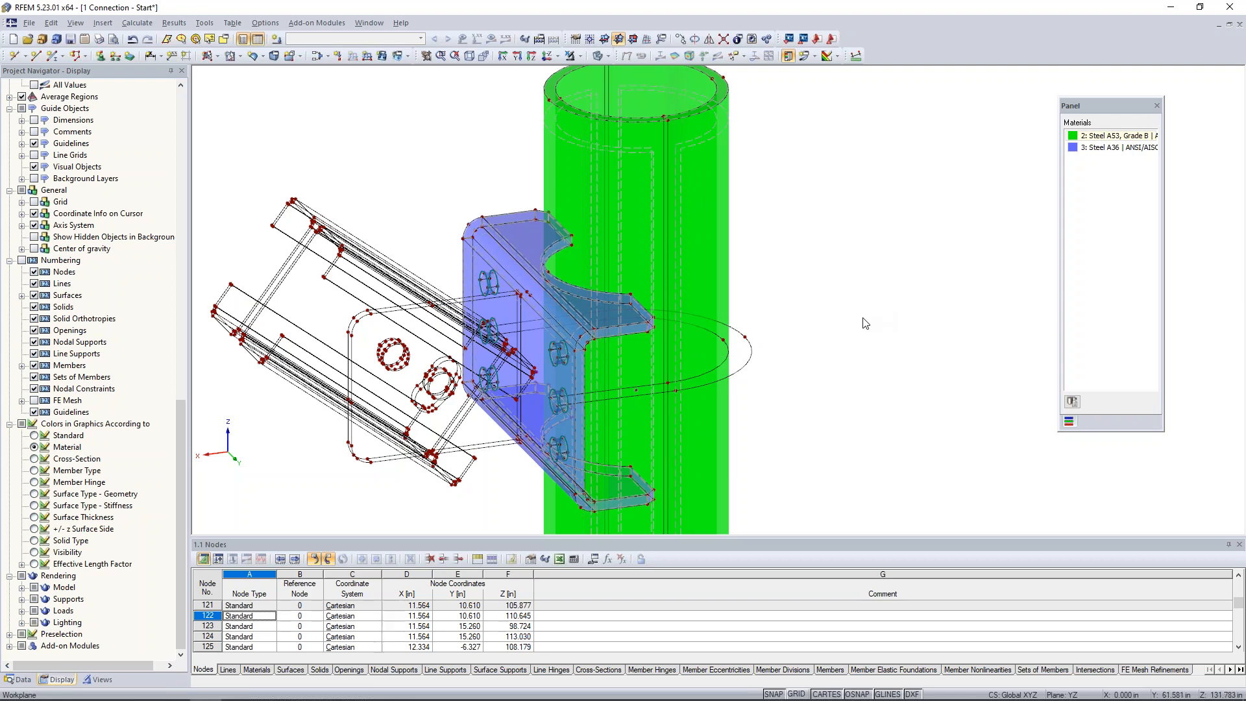
scroll(802, 304, "up", 2)
scroll(503, 273, "up", 2)
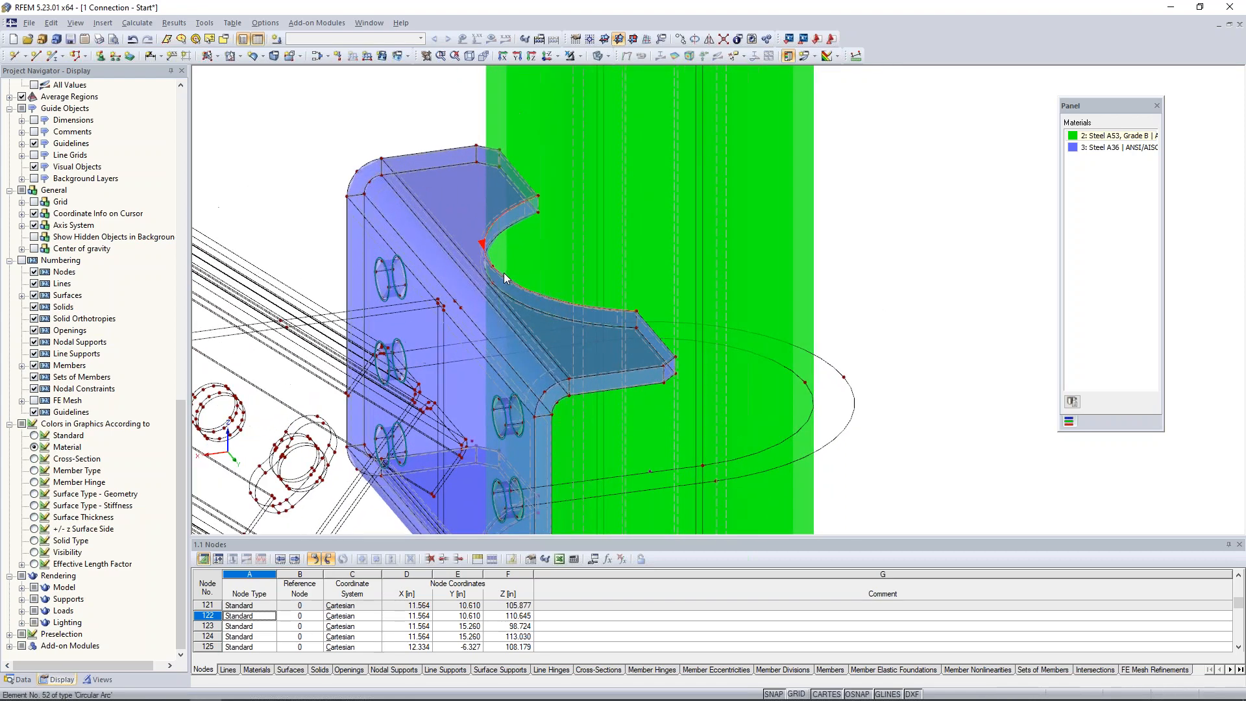
scroll(503, 272, "up", 2)
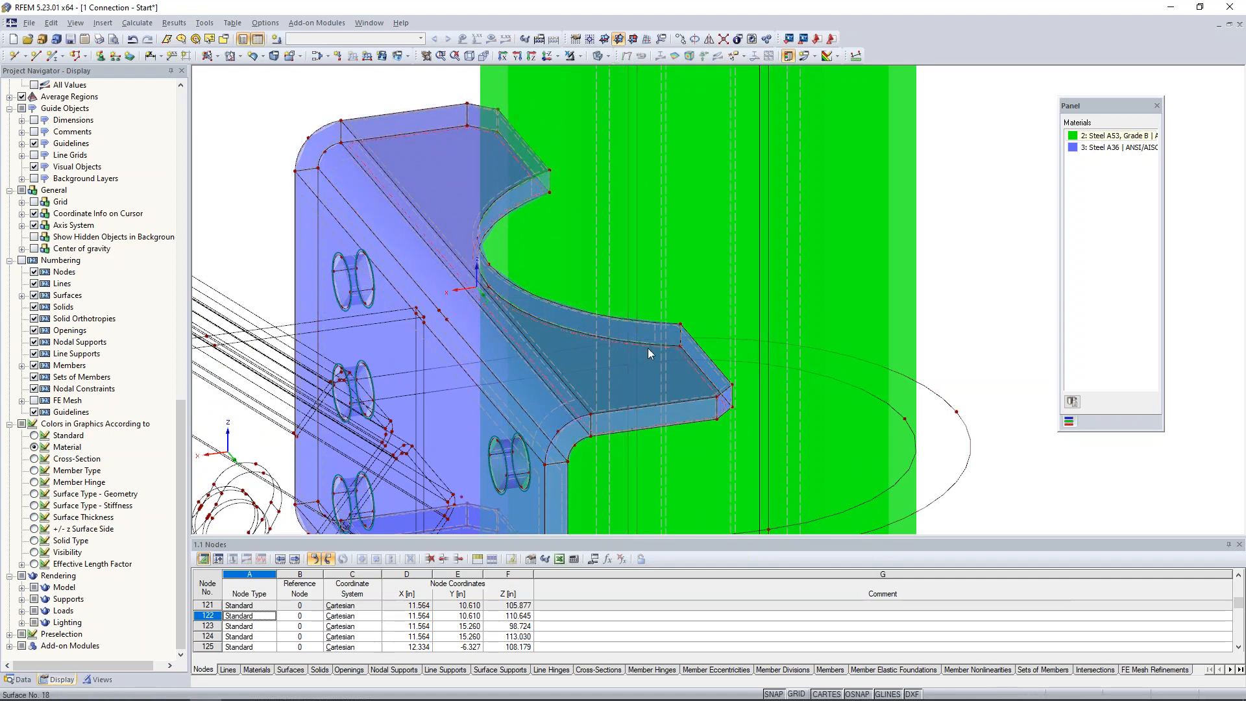
scroll(648, 347, "down", 2)
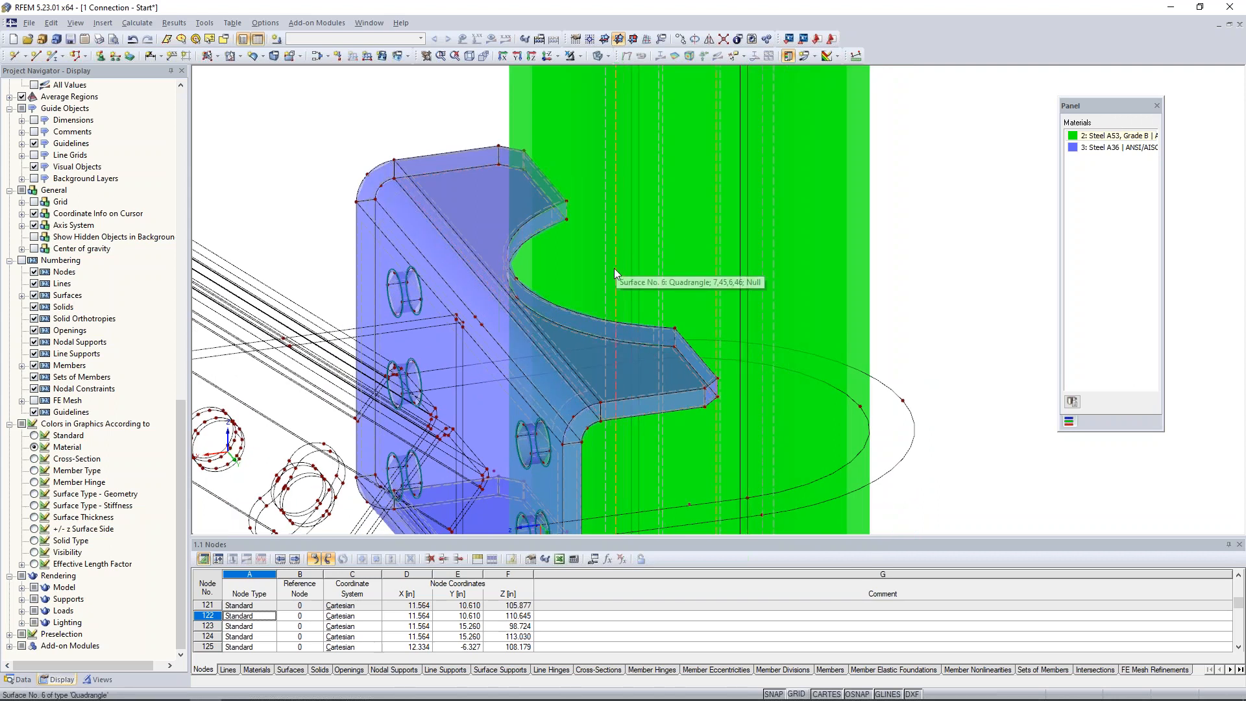
scroll(614, 268, "down", 1)
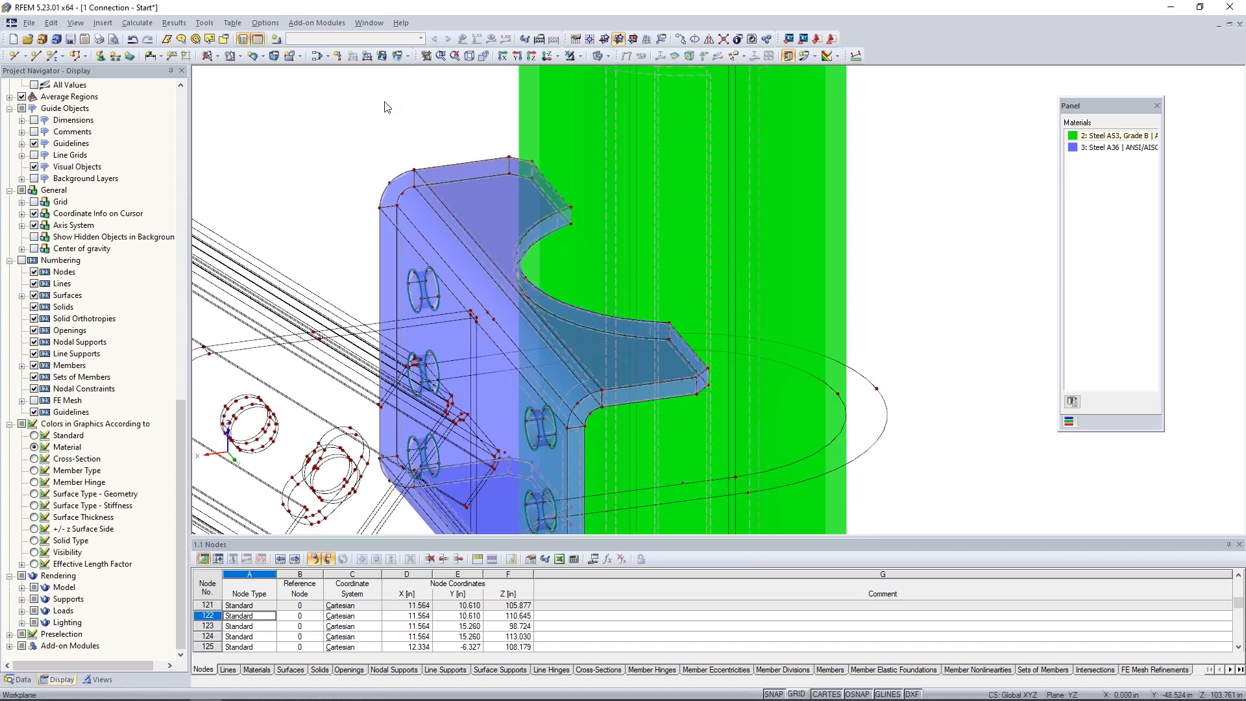
left_click(240, 58)
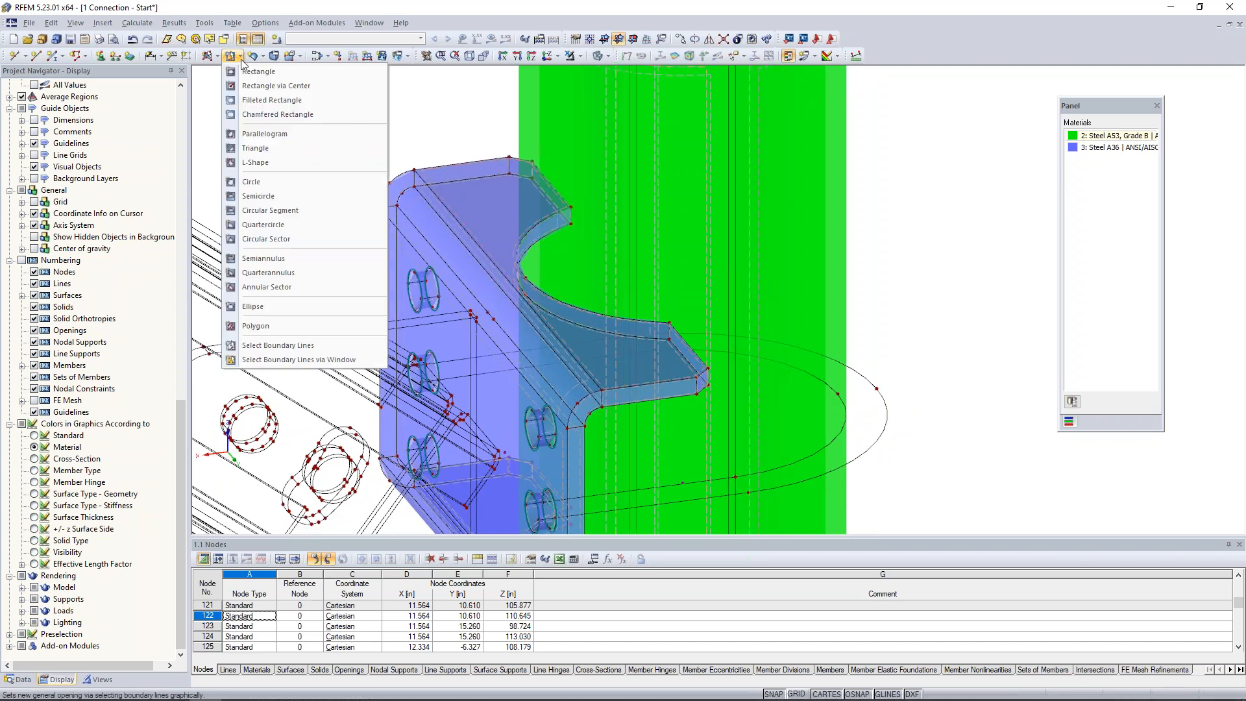
left_click(271, 346)
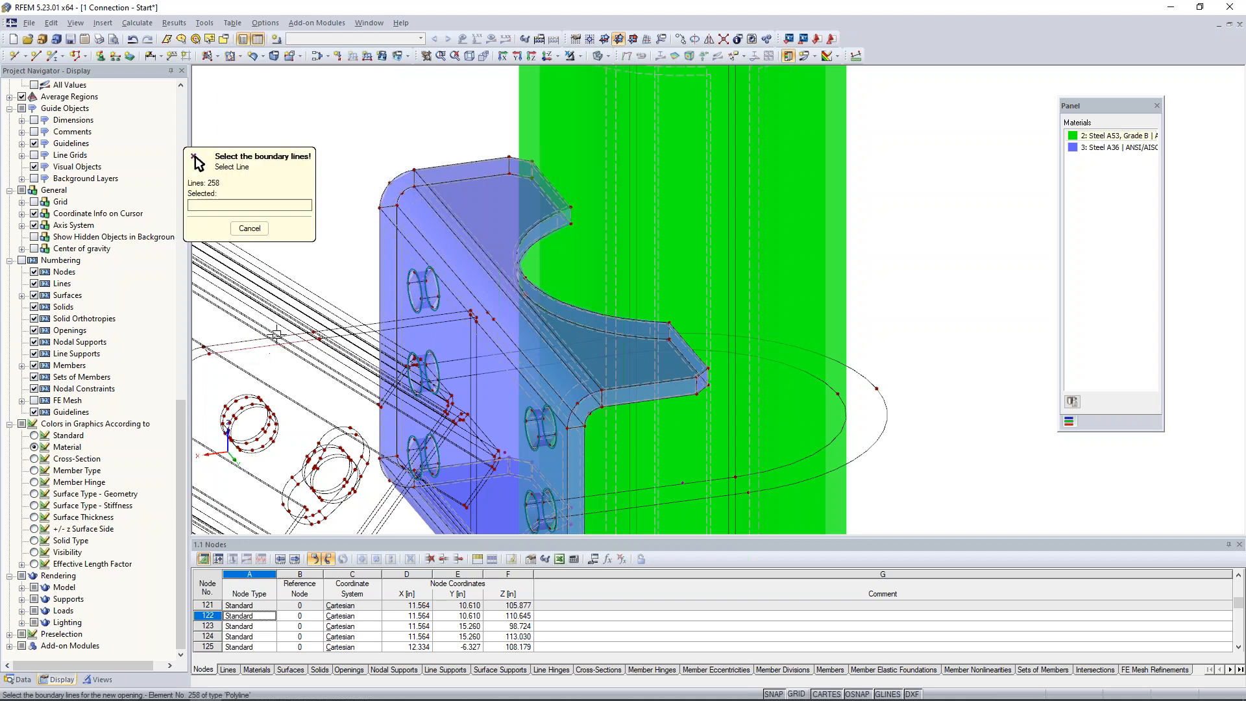
left_click(600, 56)
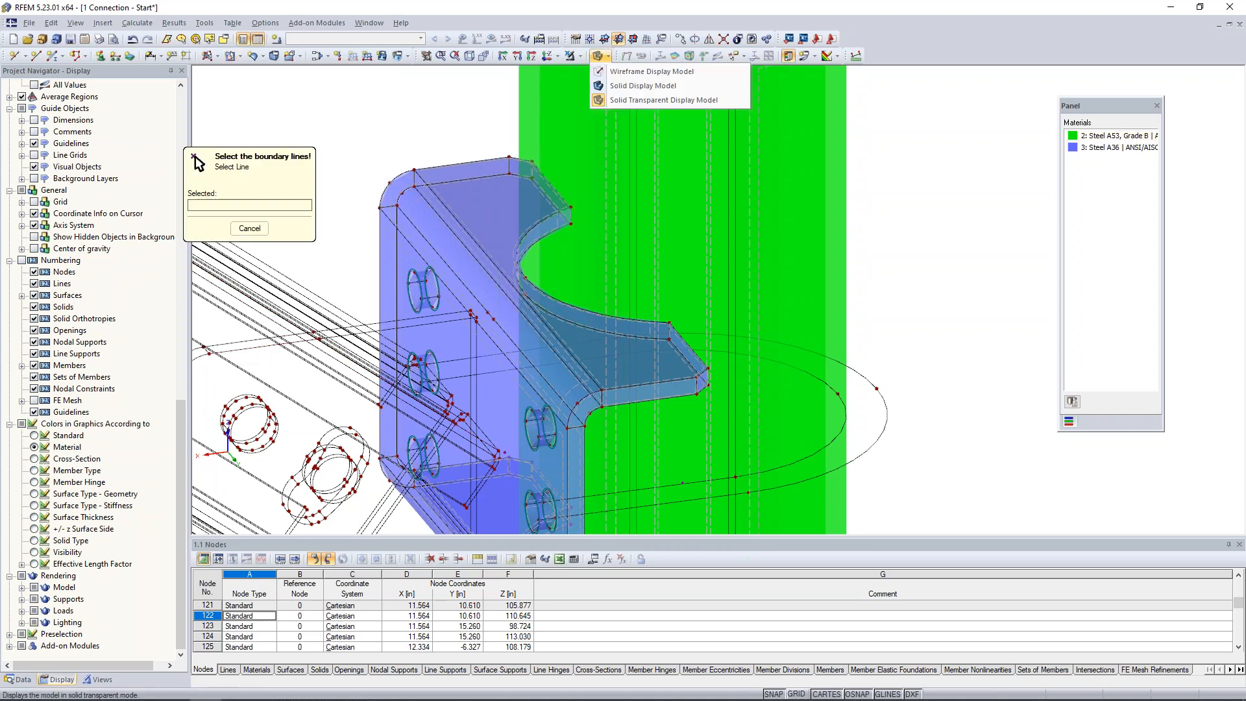
left_click(612, 71)
left_click(526, 240)
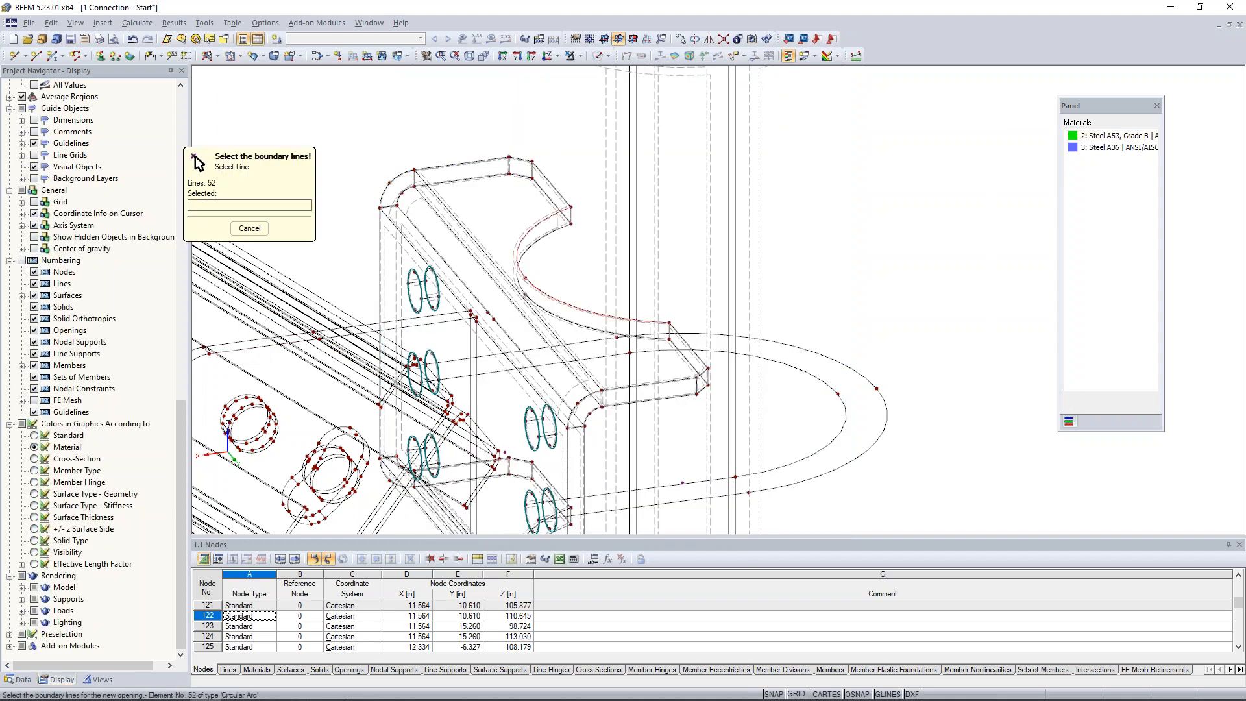
left_click(571, 216)
left_click(554, 232)
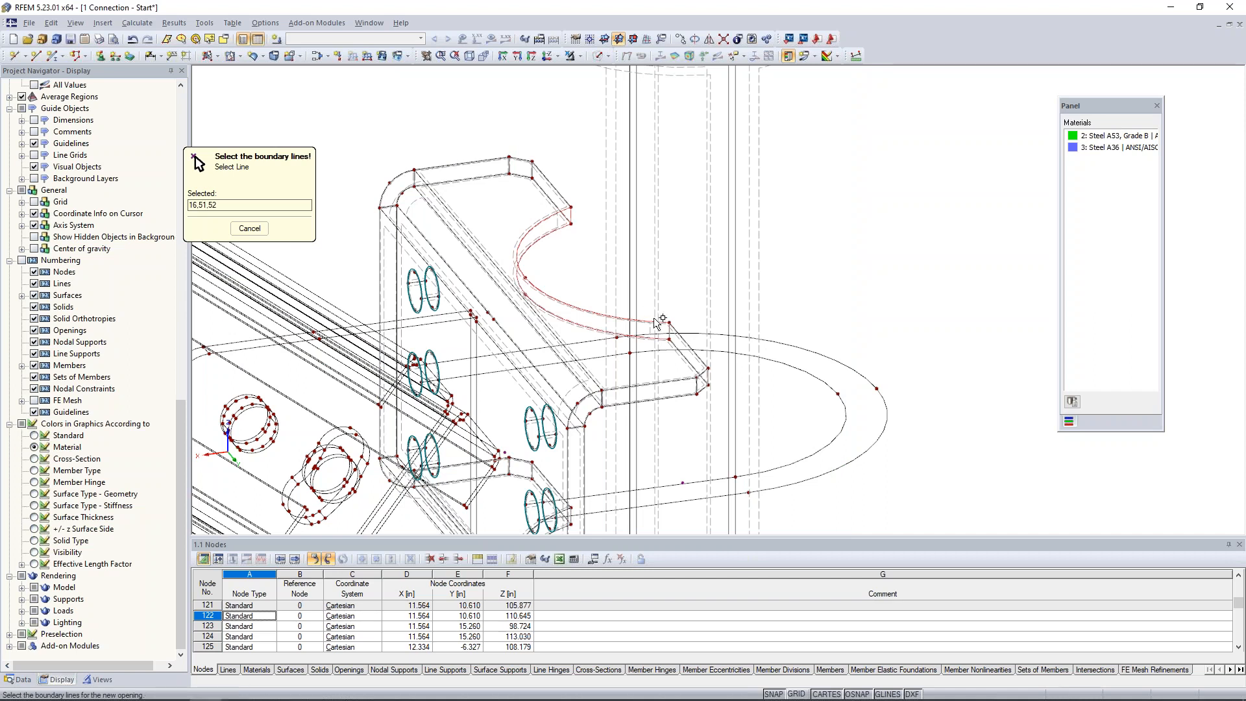
left_click(669, 332)
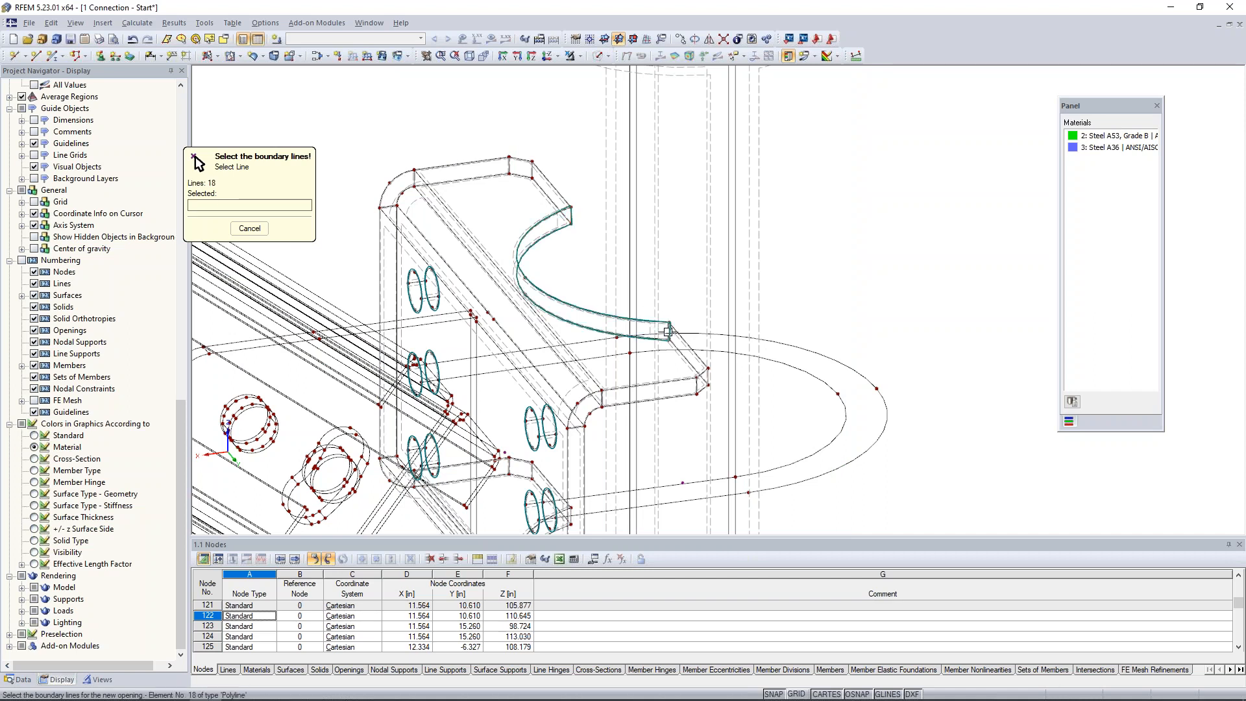
right_click(518, 114)
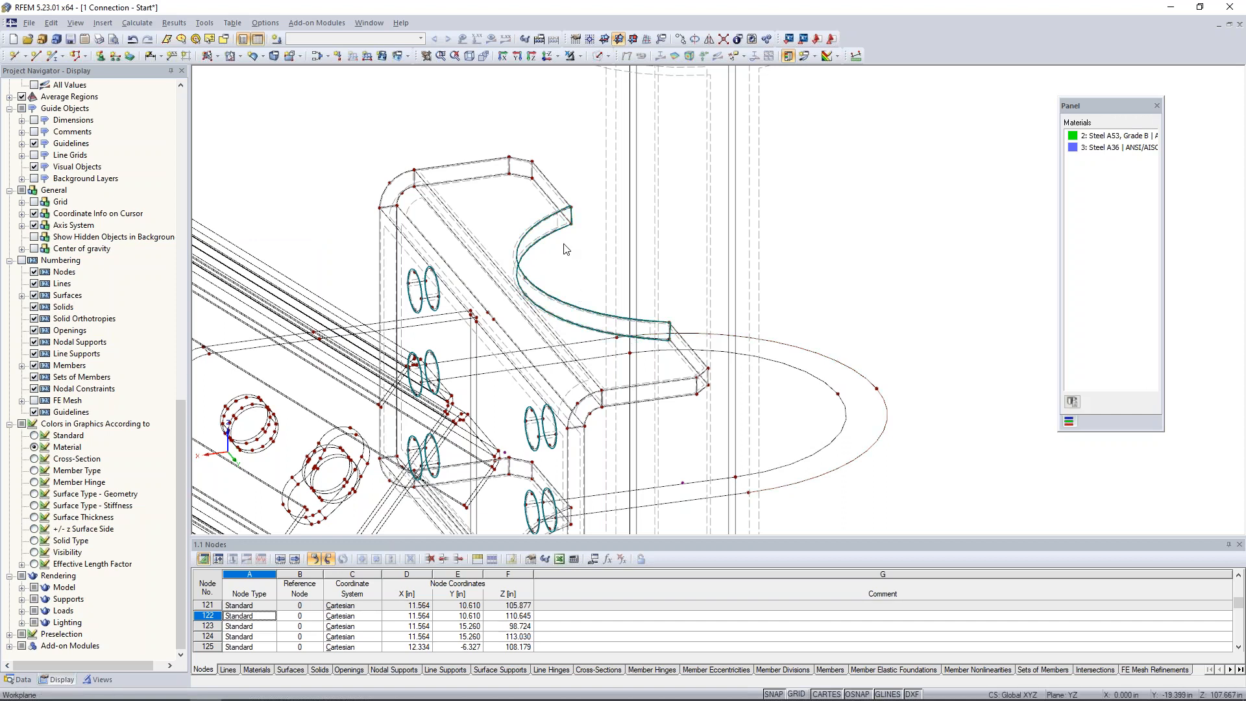
Examine the opening at the plate's upper cutout and view the pipe solid's properties without changing them.
scroll(565, 248, "up", 2)
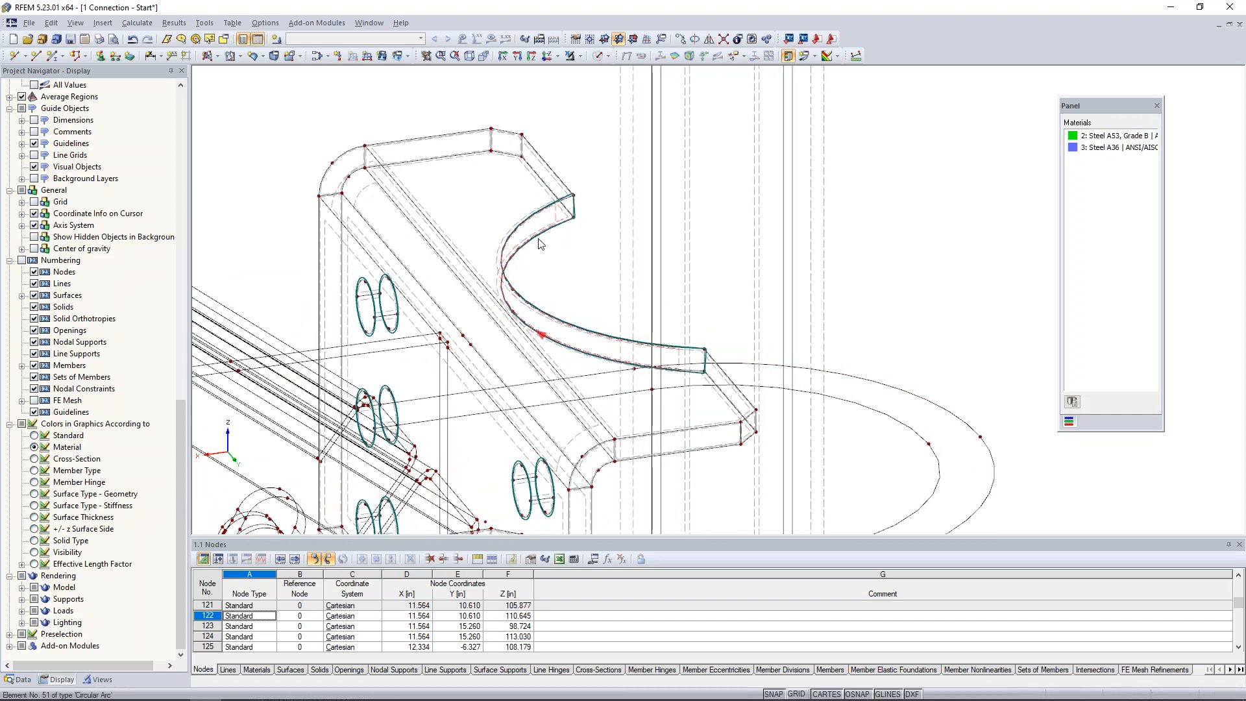
scroll(552, 239, "down", 1)
scroll(552, 239, "down", 2)
middle_click_drag(834, 299, 830, 202)
scroll(820, 258, "down", 1)
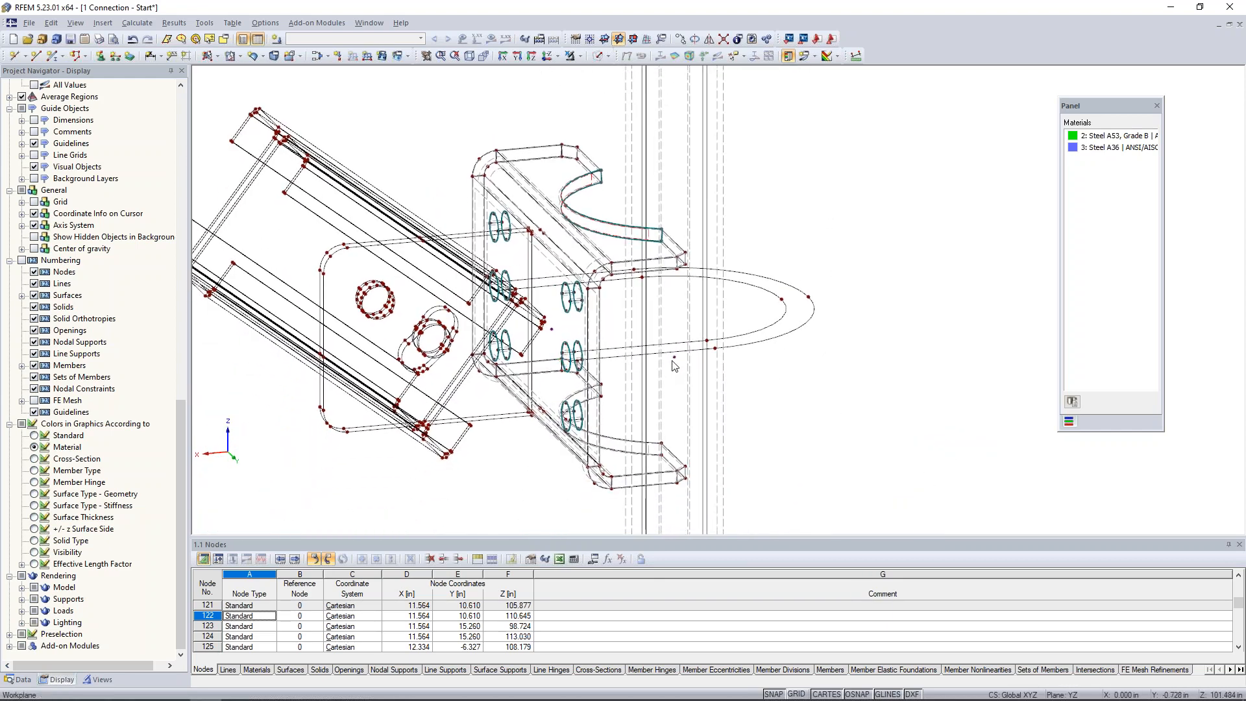
double_click(675, 363)
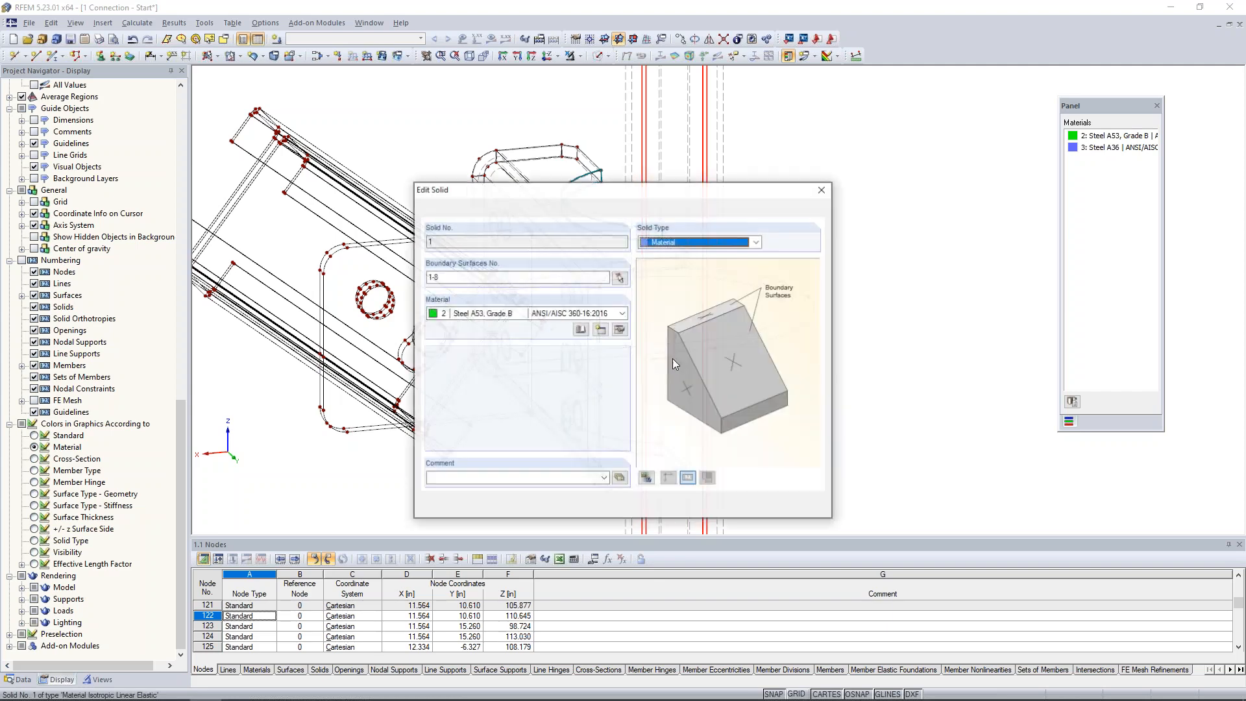
left_click(825, 191)
Check the selected pipe surface against the plate in solid transparent display, and return to wireframe display.
middle_click_drag(823, 177, 862, 222, "ctrl")
scroll(861, 223, "down", 1)
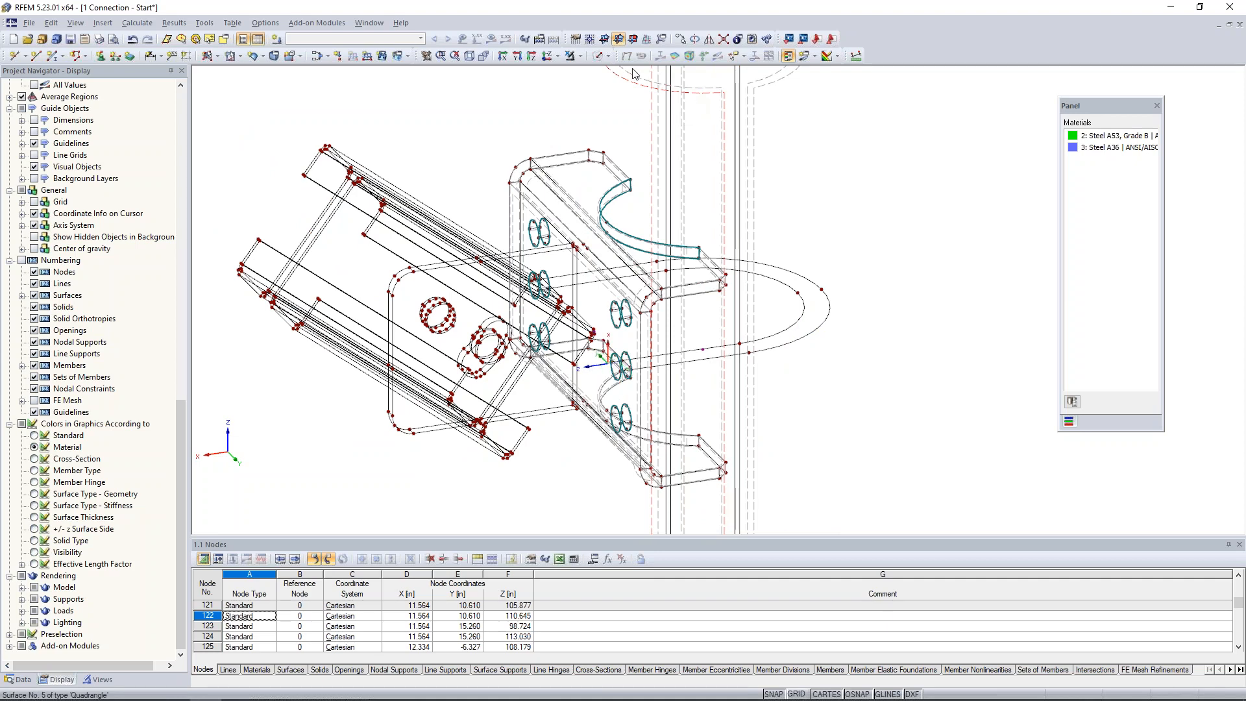
left_click(602, 56)
left_click(704, 102)
mouse_move(922, 182)
middle_mouse_down("ctrl")
mouse_move(867, 214)
mouse_move(905, 179)
middle_mouse_up("ctrl")
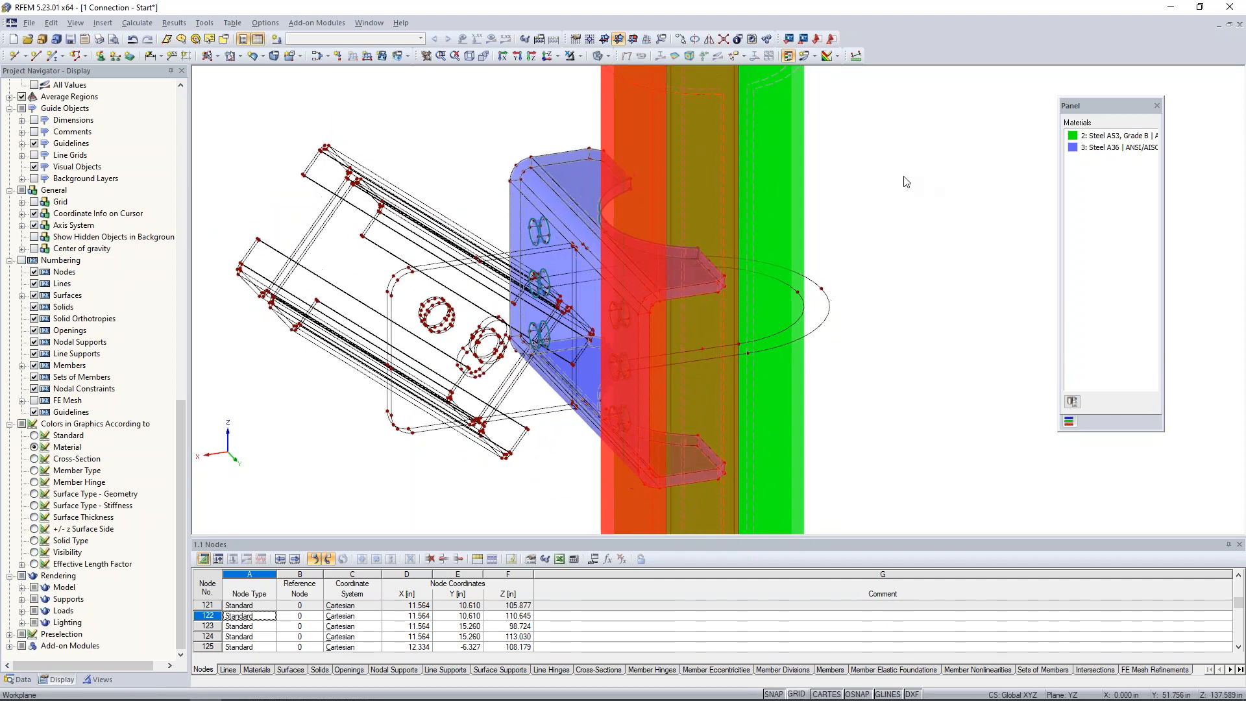
left_click(603, 56)
left_click(688, 72)
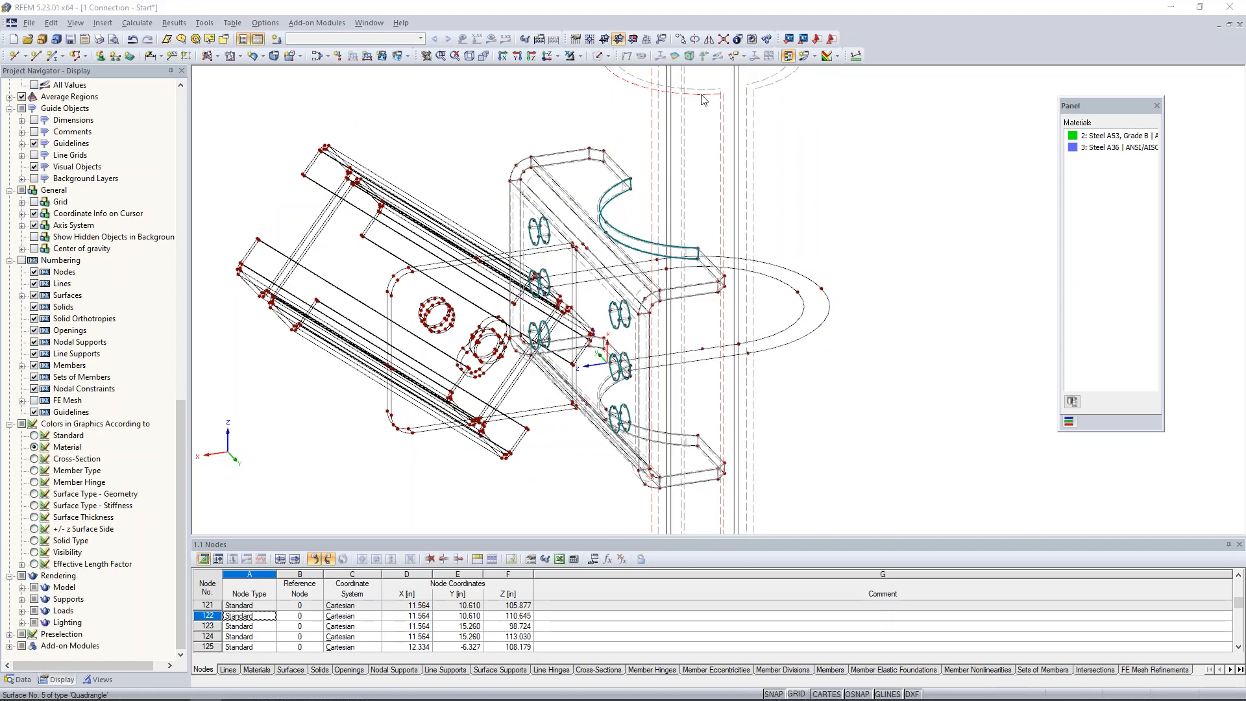
Integrate opening 13 at the plate's upper cutout into pipe surface 5.
double_click(702, 100)
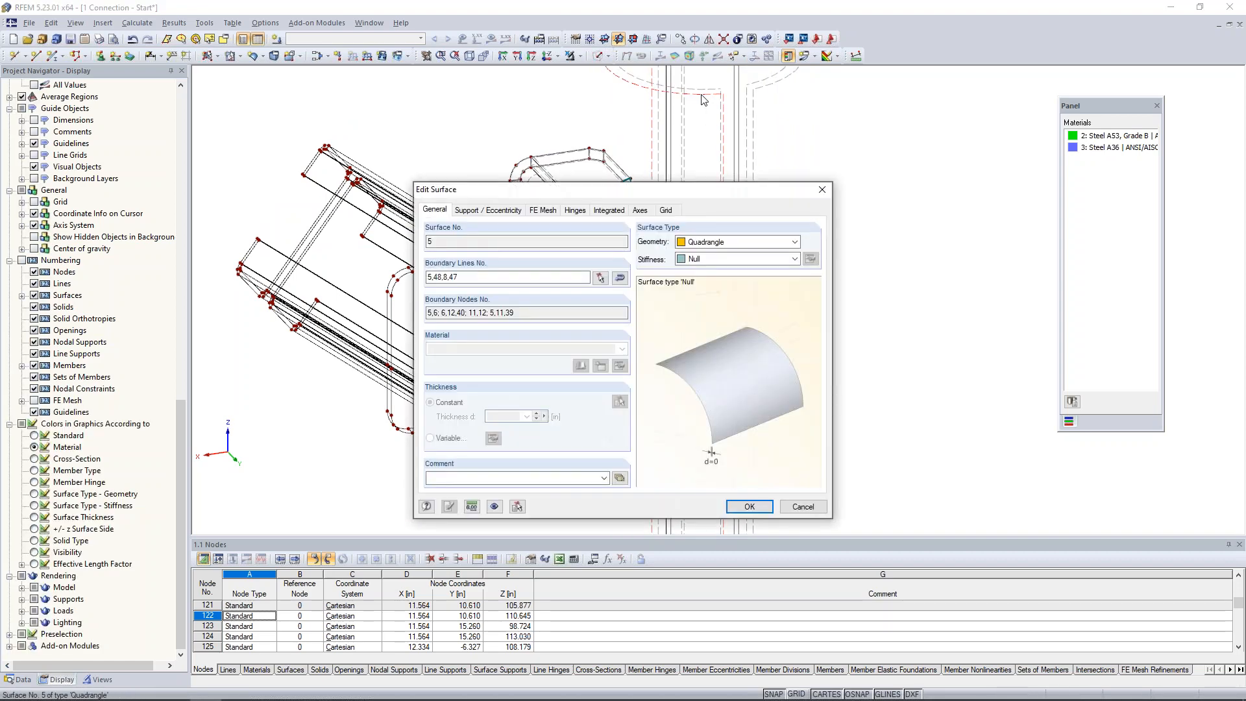
left_click(611, 210)
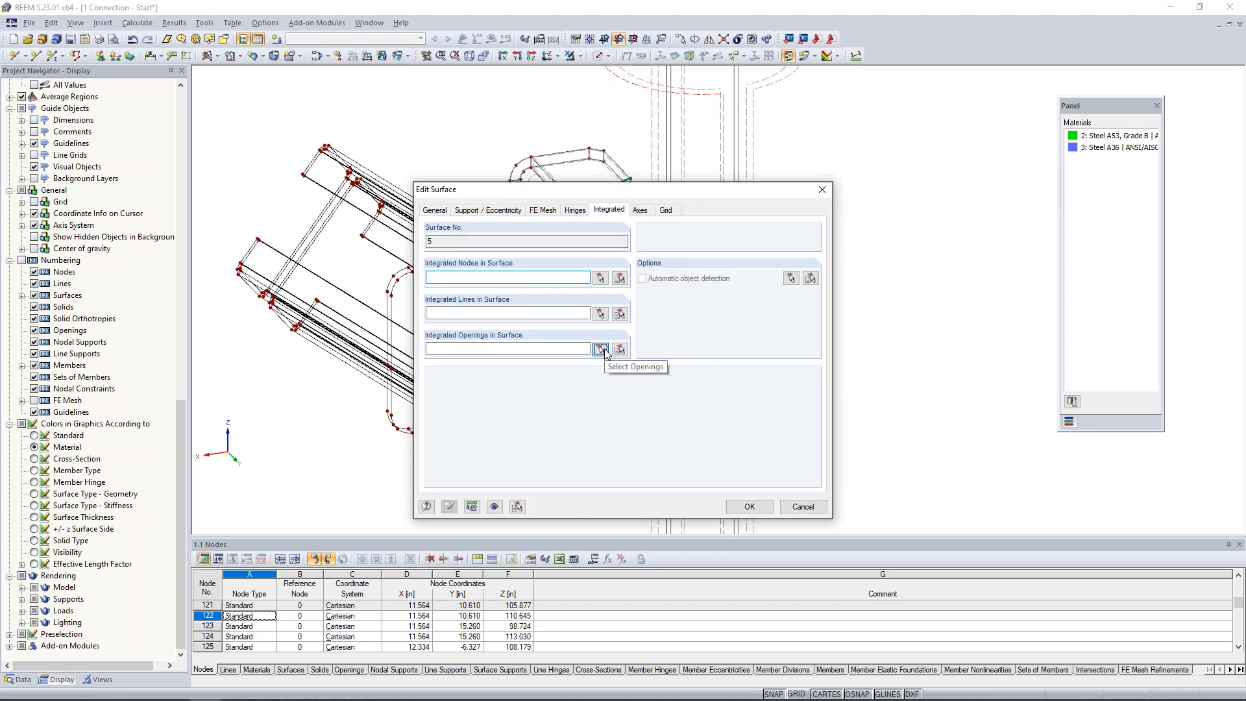
left_click(601, 350)
left_click(647, 242)
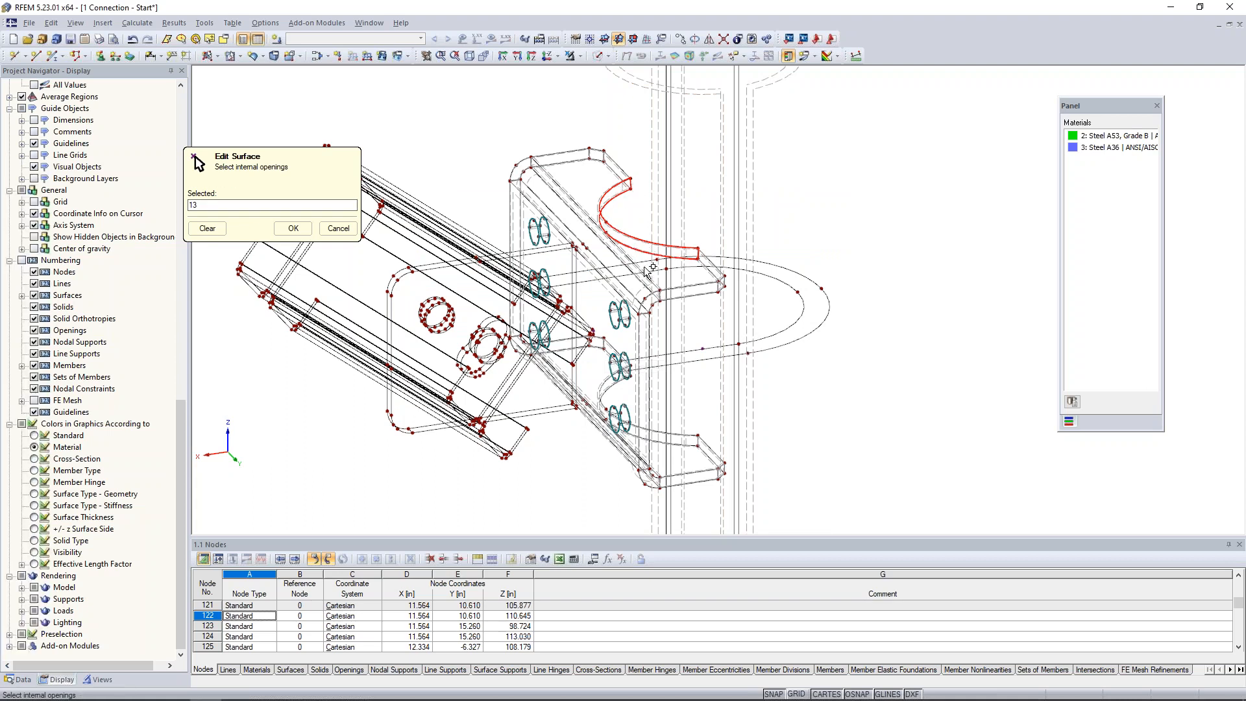
left_click(293, 228)
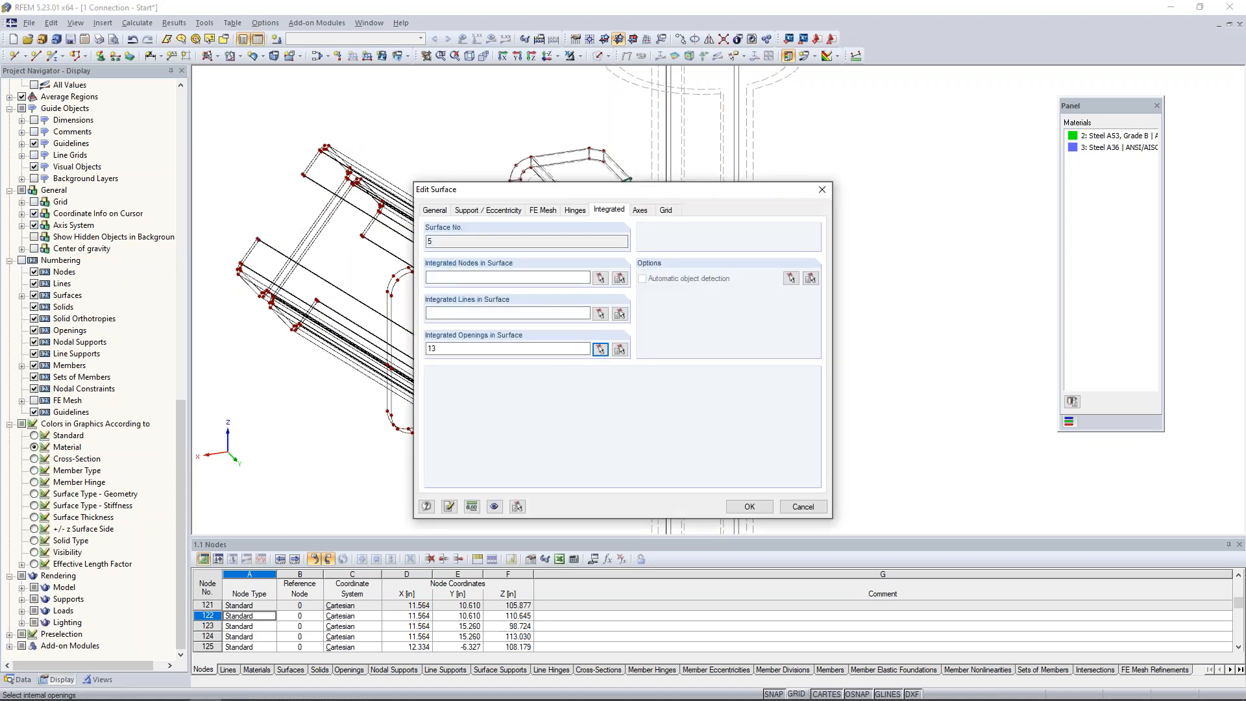
left_click(748, 508)
Add surface 19 at the plate's upper cutout to the pipe solid's boundary surfaces 1-8.
middle_click_drag(821, 354, 798, 352, "ctrl")
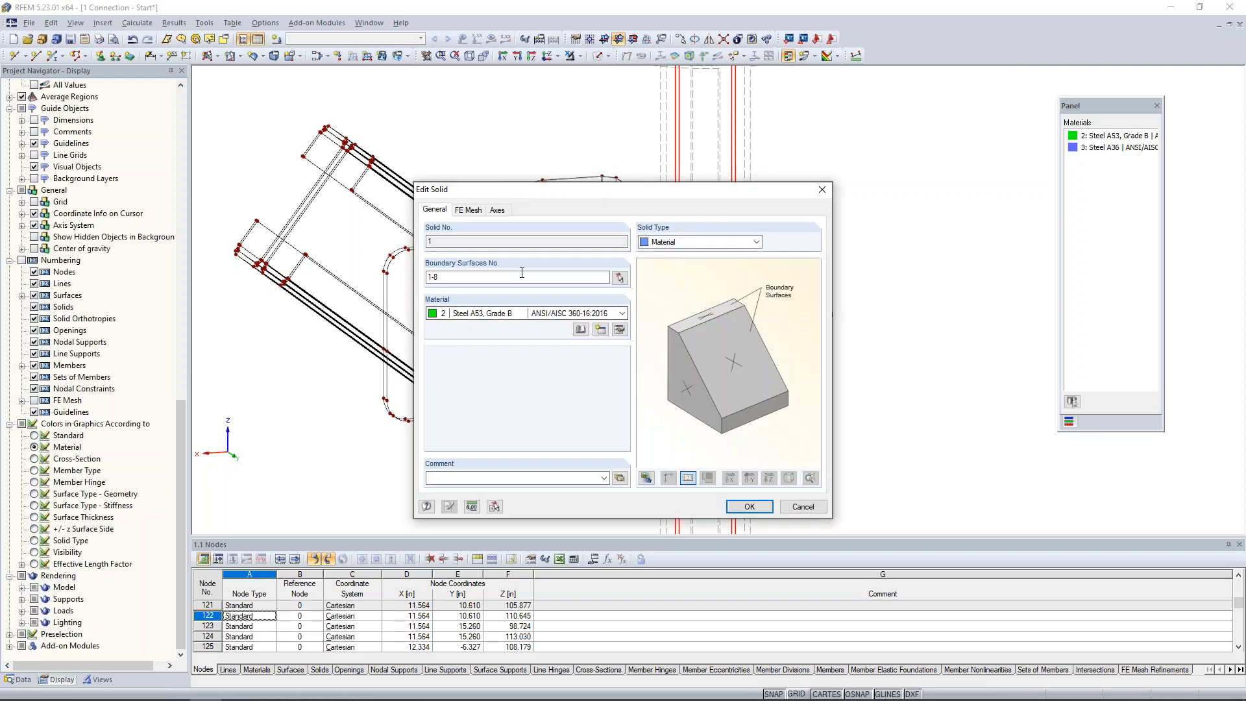
left_click(515, 277)
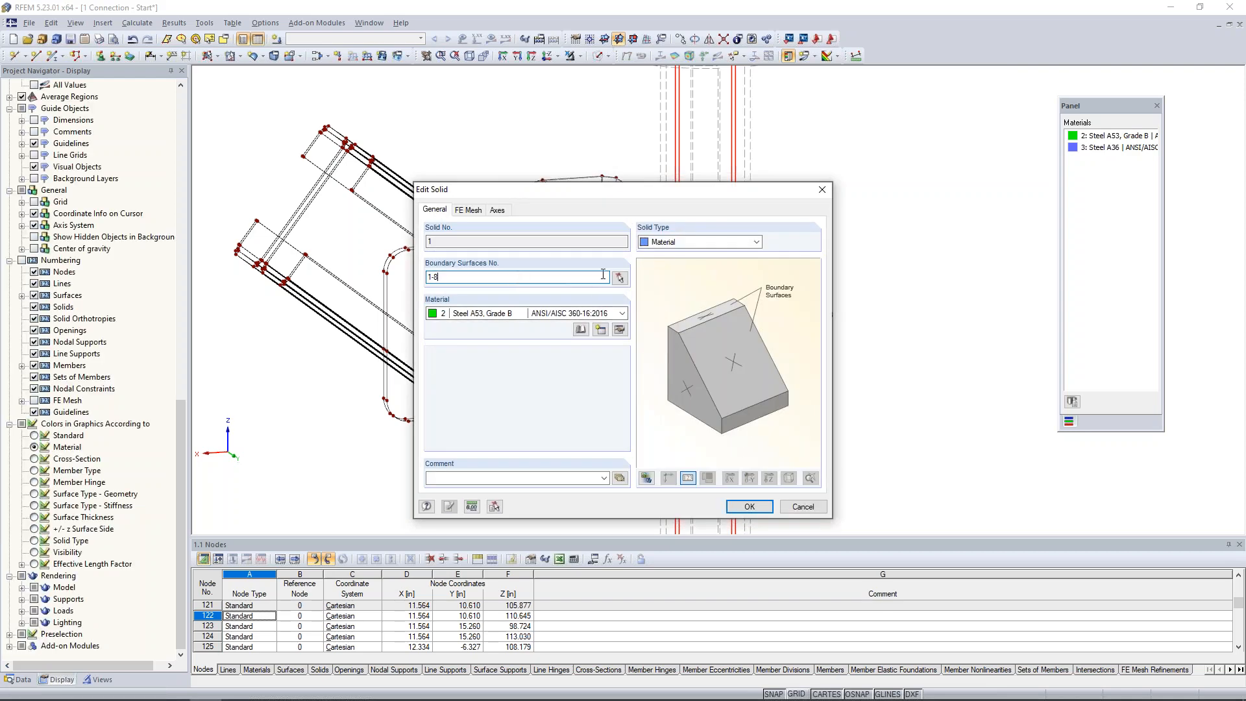
left_click(620, 279)
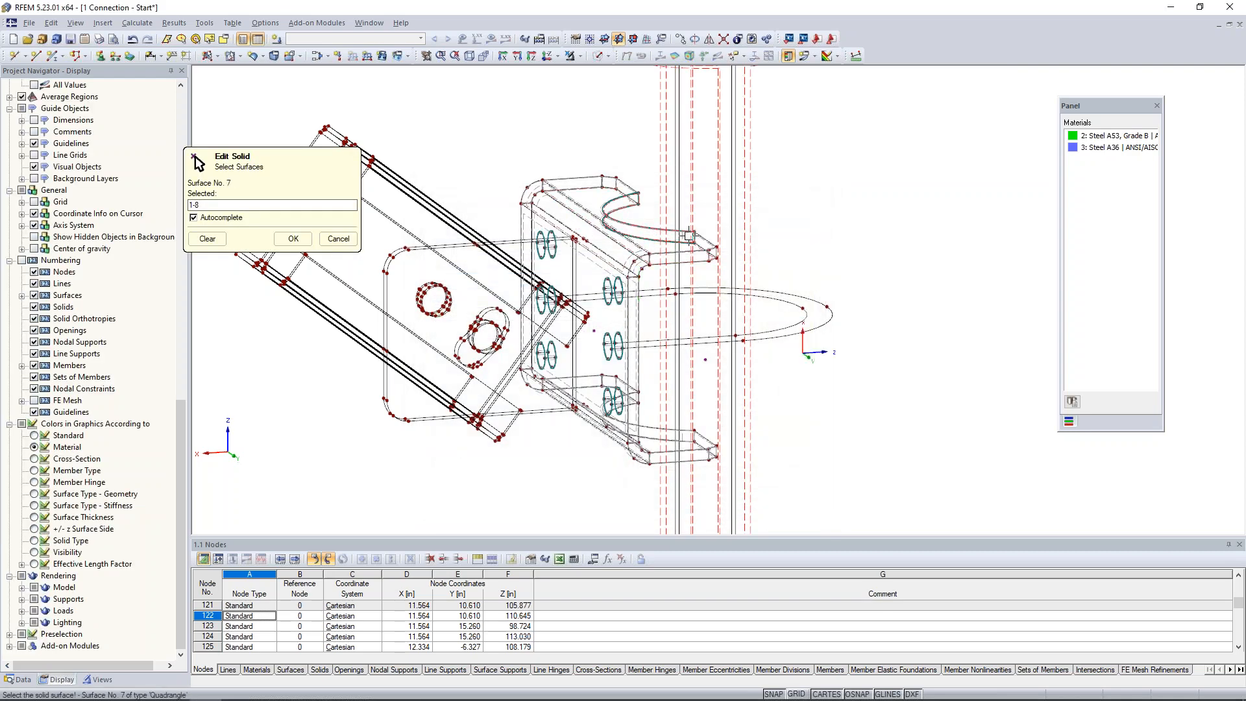
scroll(673, 225, "up", 3)
scroll(673, 226, "up", 3)
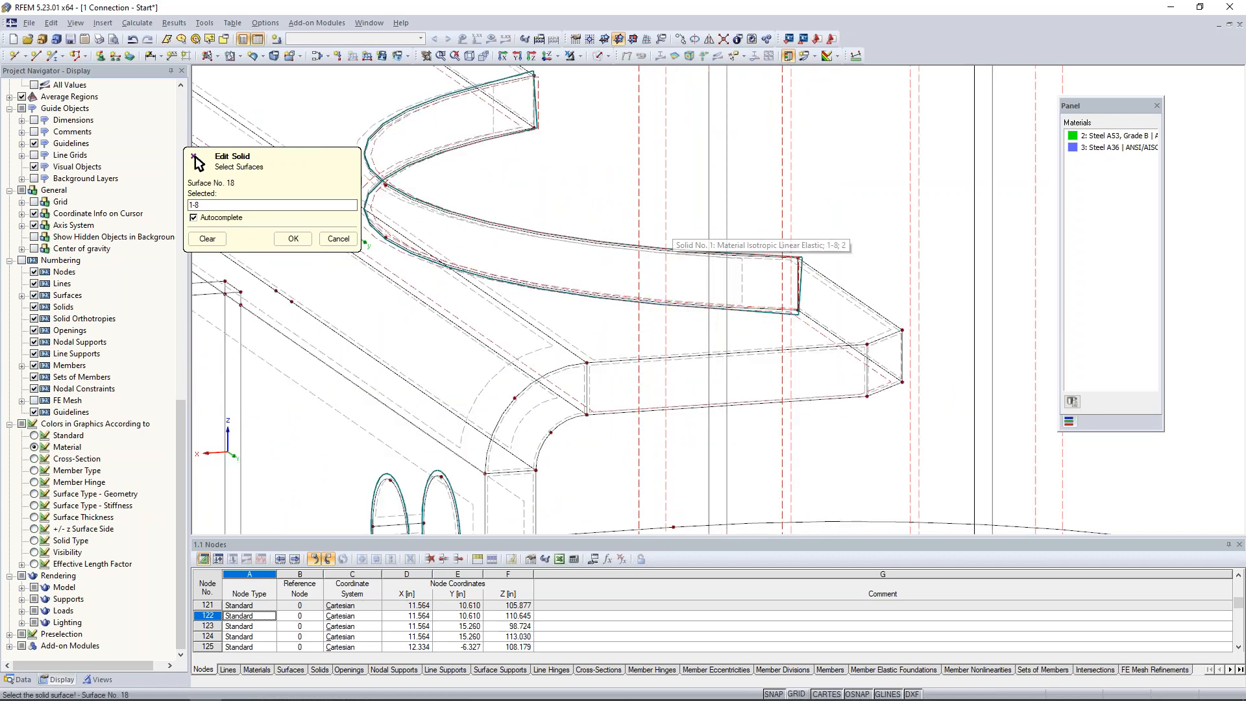
left_click(494, 121)
scroll(493, 120, "down", 3)
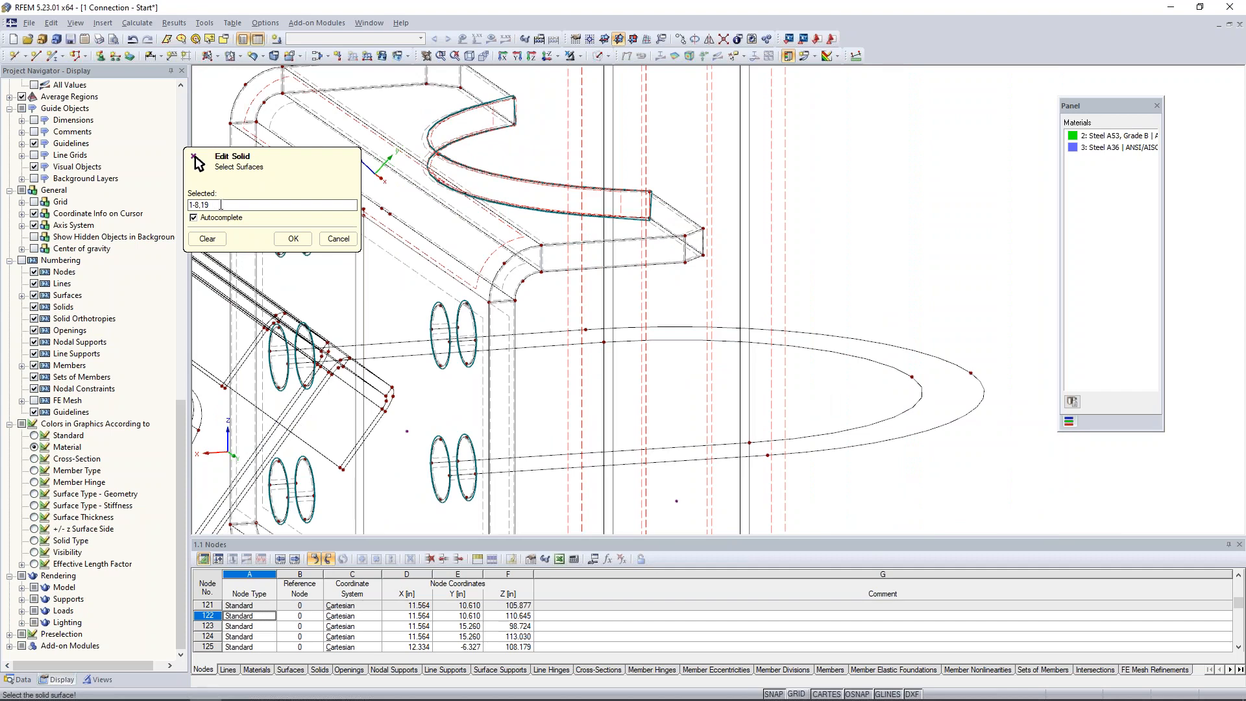
left_click(293, 238)
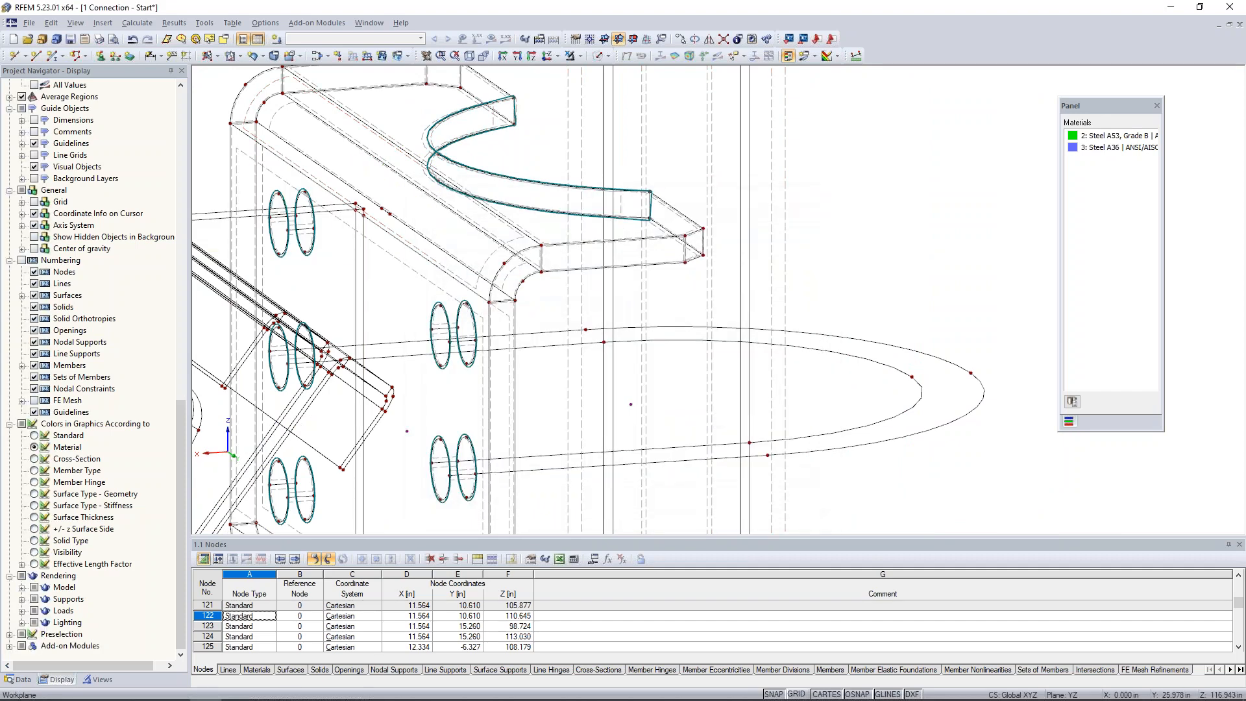
Switch to the open model 2 Connection - Solids and bring the whole connection into view.
scroll(899, 240, "down", 3)
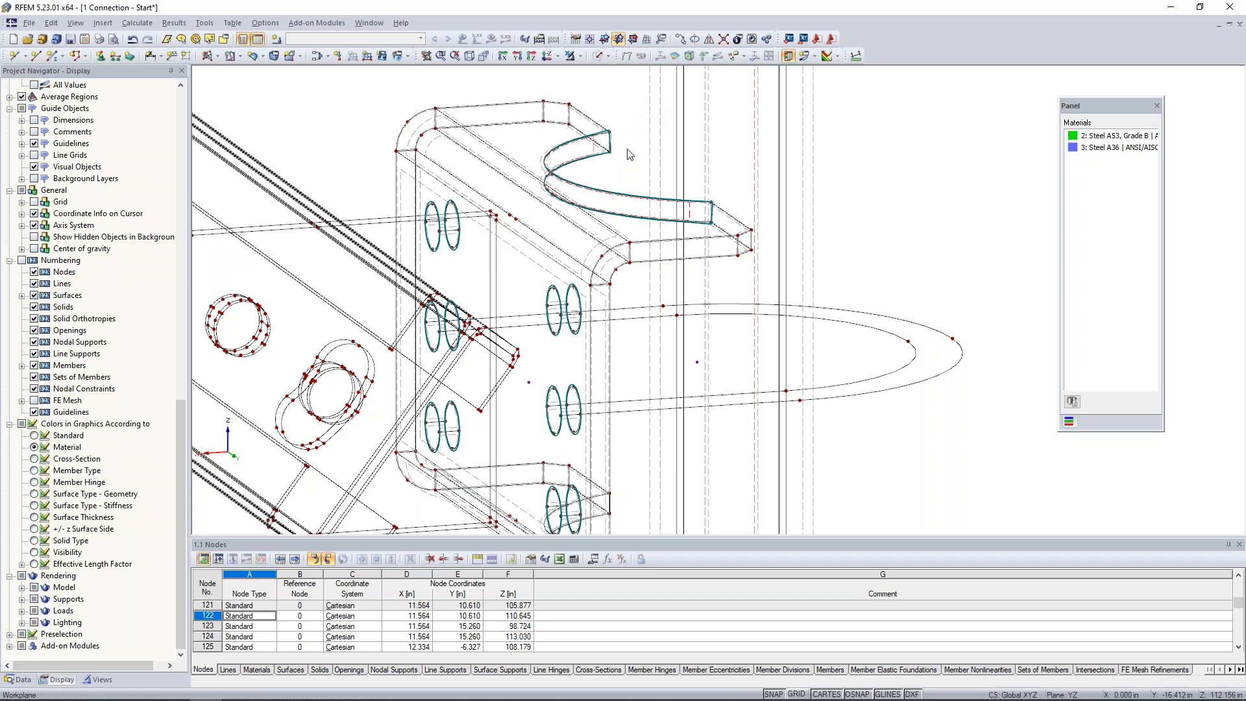
scroll(628, 151, "down", 2)
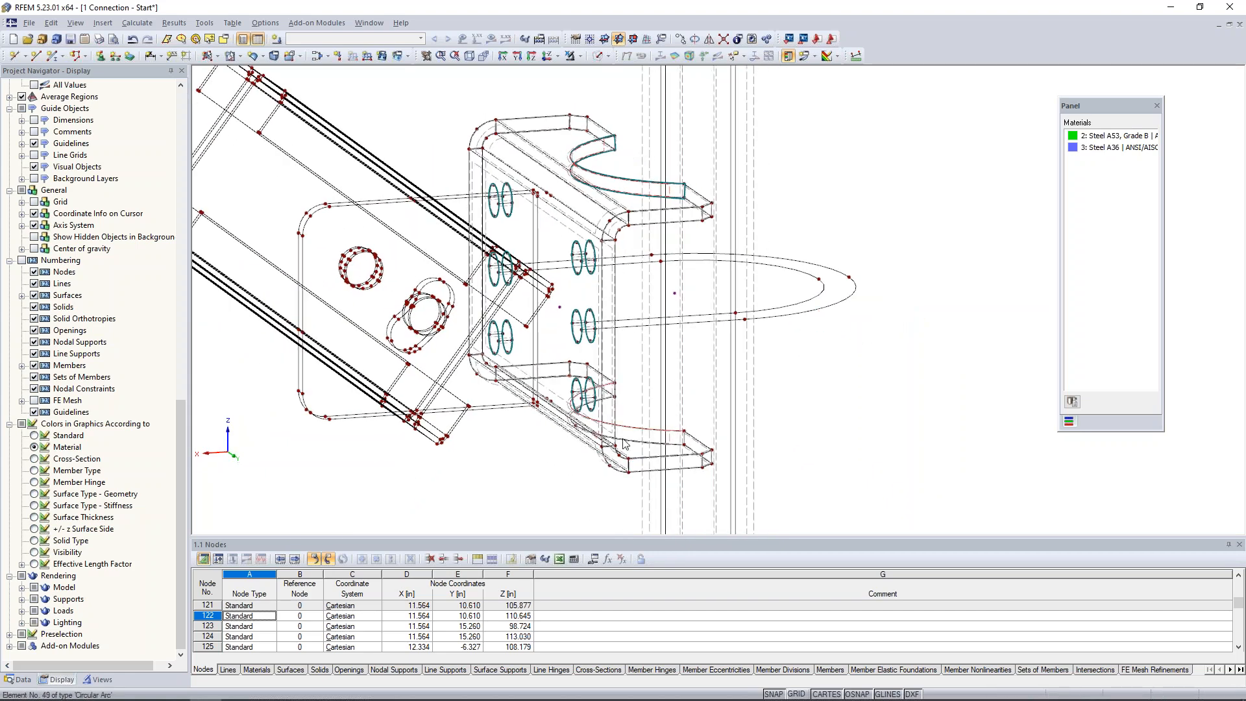
left_click(368, 23)
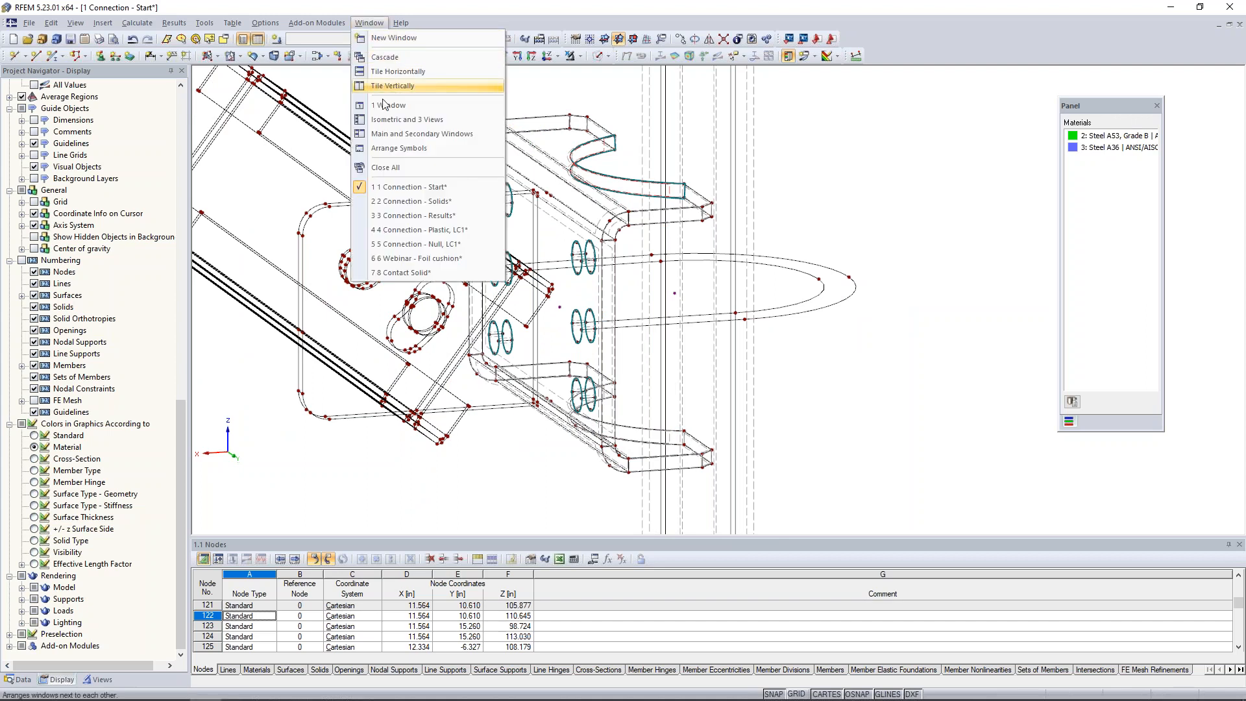
left_click(392, 203)
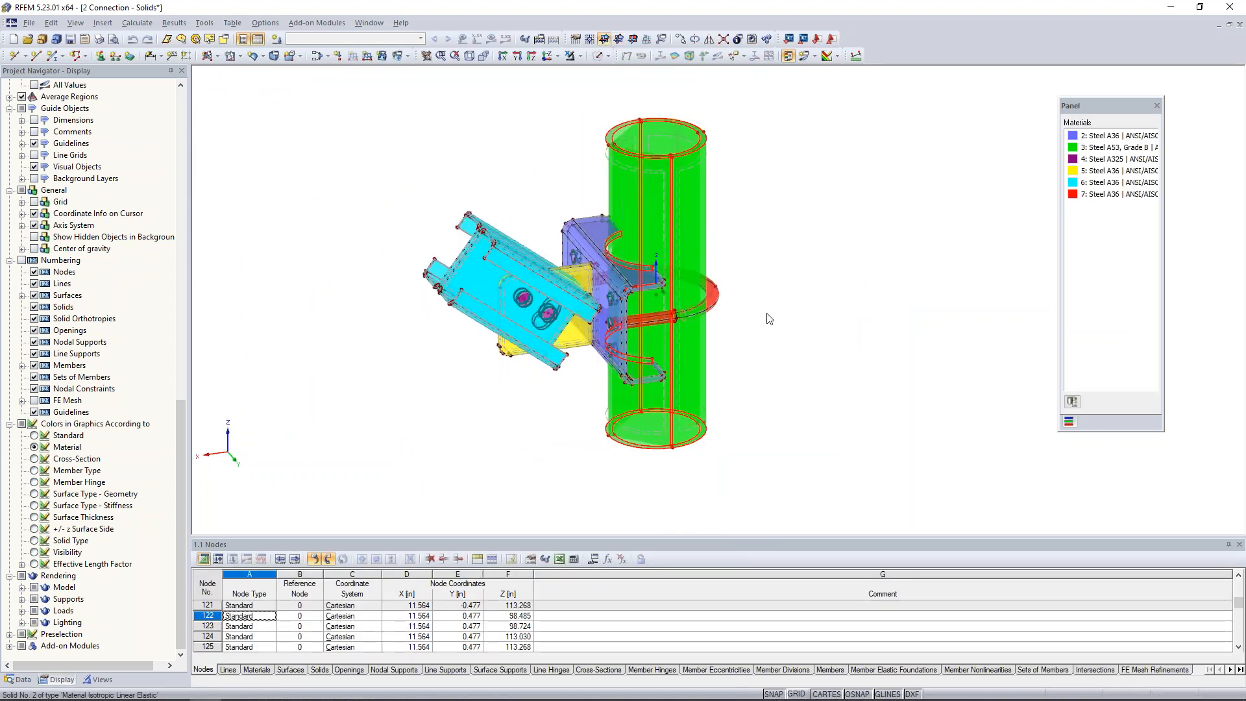
middle_click_drag(779, 361, 815, 342, "ctrl")
scroll(785, 316, "down", 1)
scroll(787, 316, "up", 4)
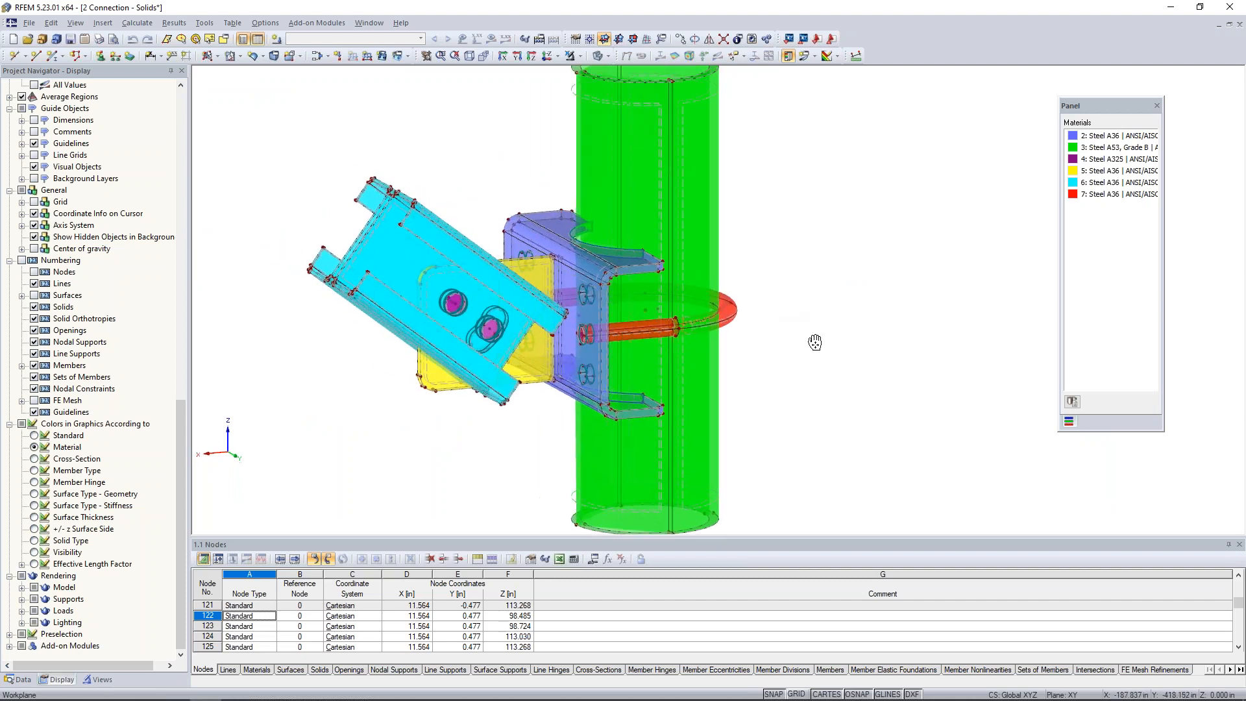
scroll(815, 342, "down", 1)
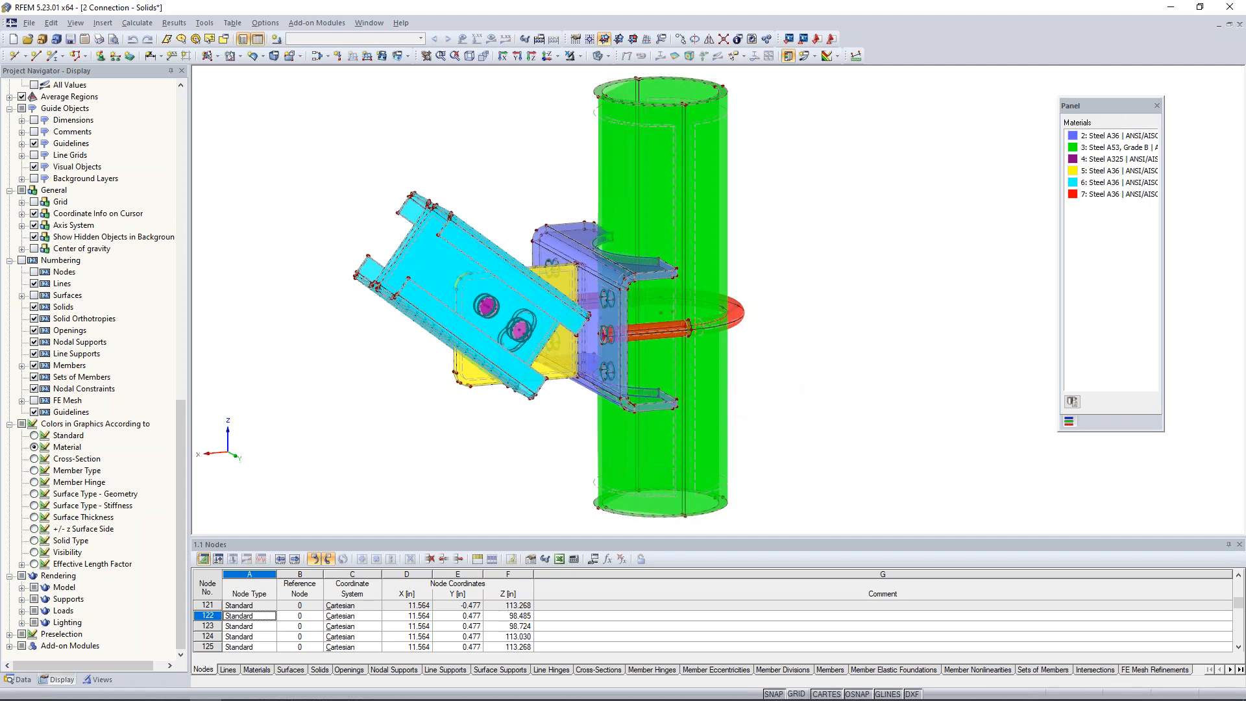
List the model's solids and examine solids 1, 2, 3 and 5 one by one in the connection.
left_click(24, 680)
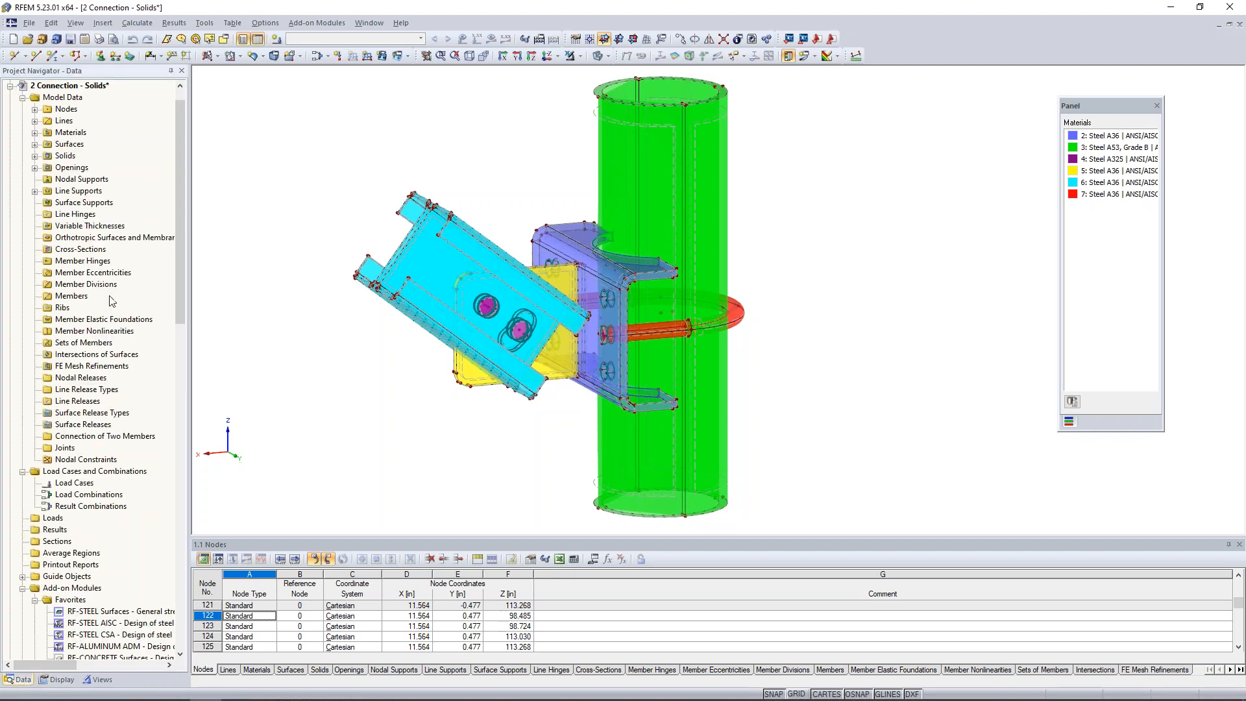
left_click(34, 156)
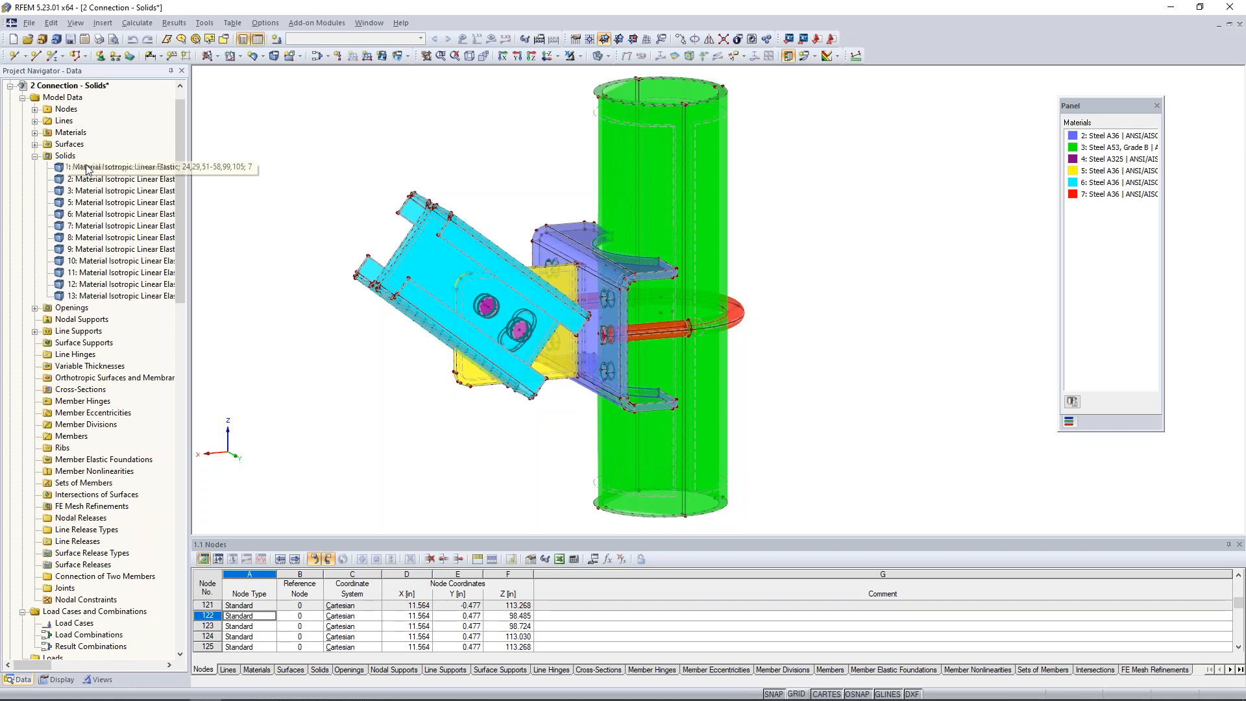
middle_click_drag(828, 271, 759, 264, "ctrl")
scroll(752, 315, "up", 3)
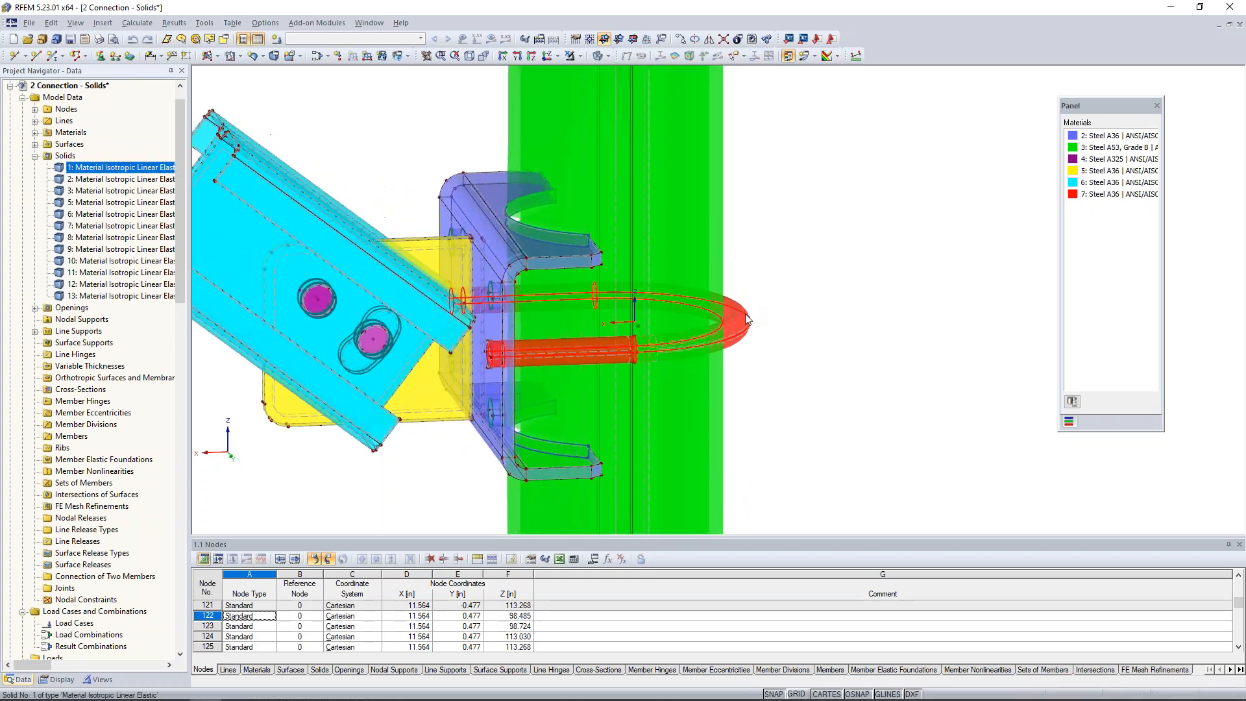
middle_click_drag(617, 240, 937, 251, "ctrl")
scroll(804, 364, "down", 1)
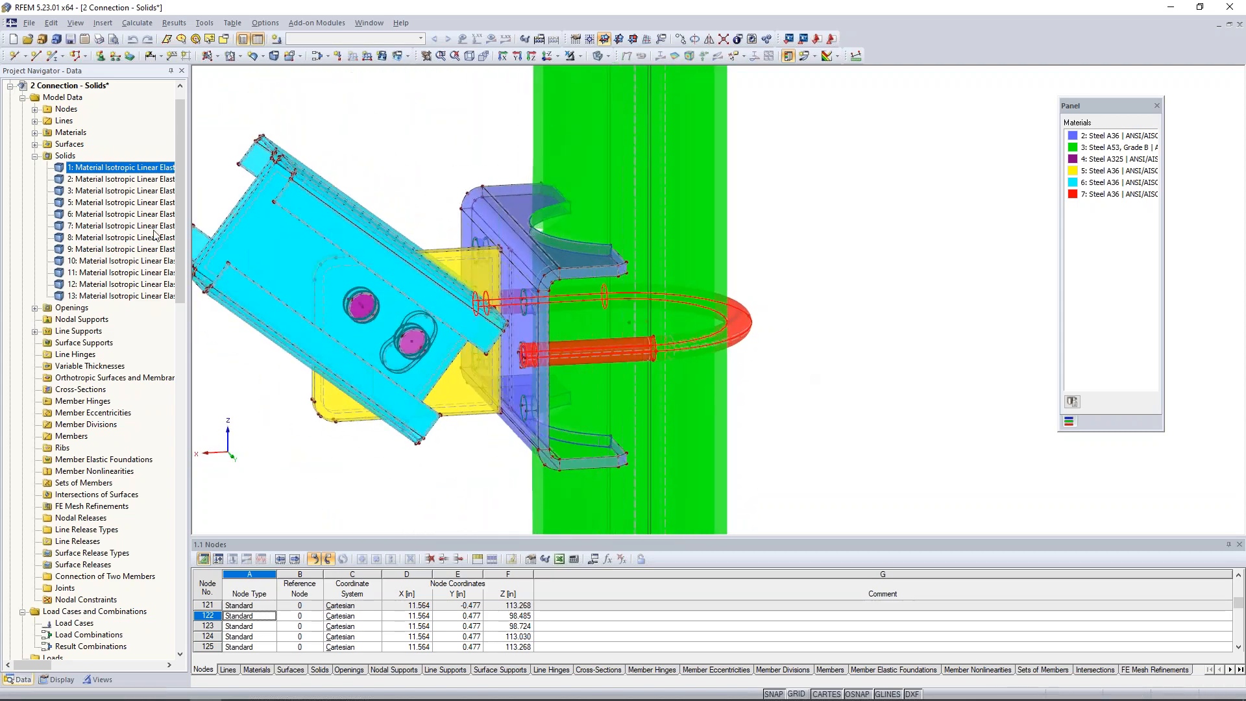
left_click(136, 179)
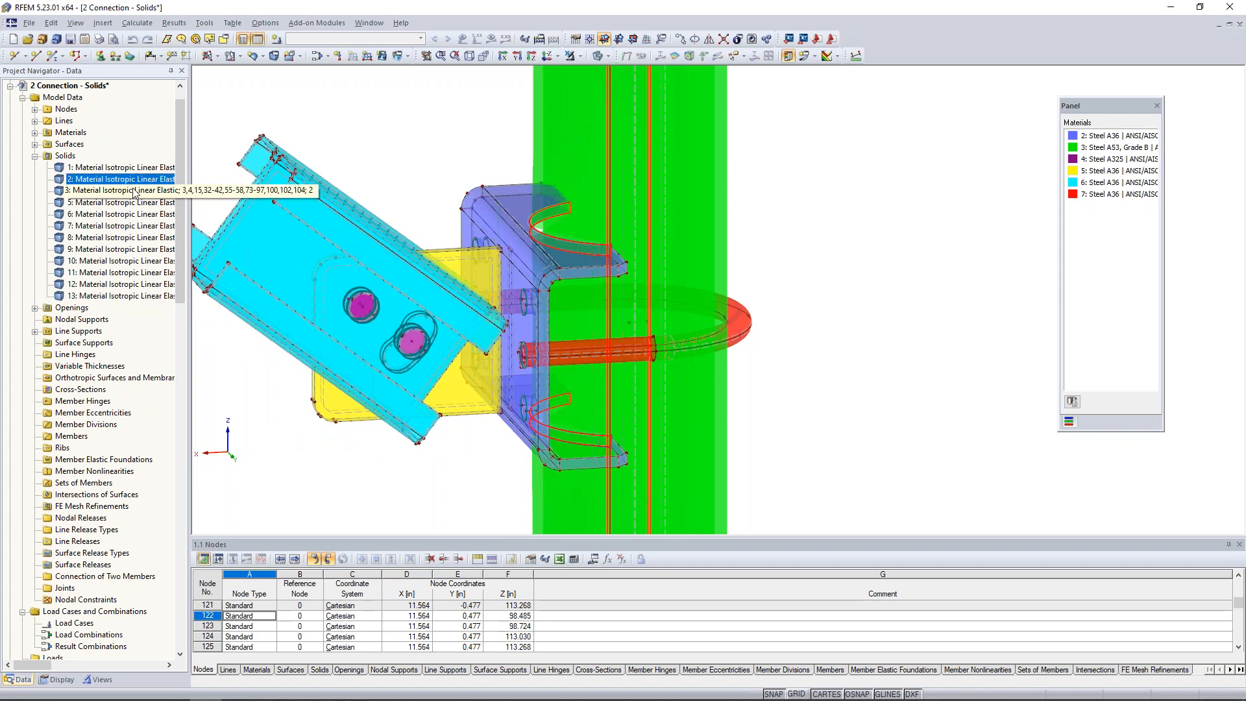
left_click(134, 191)
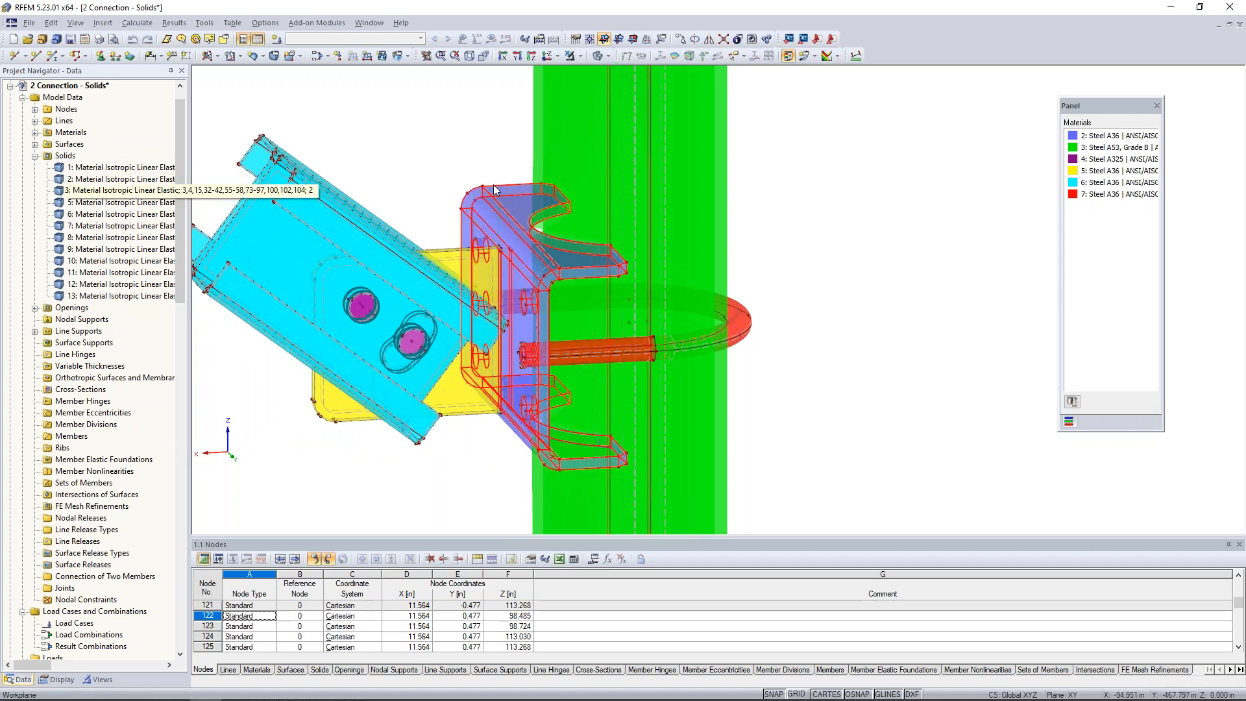
left_click(108, 206)
middle_click_drag(539, 217, 890, 194, "ctrl")
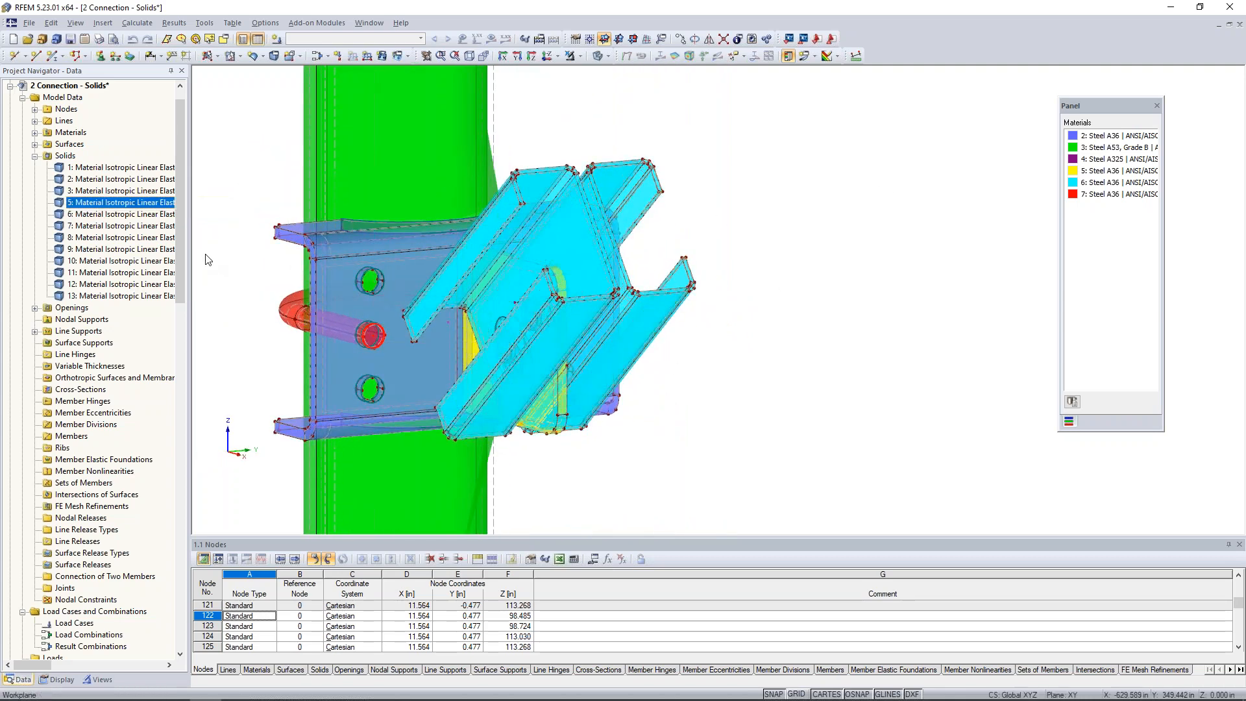
Examine solids 6, 7 and 8 in turn at the bolts and the yellow gusset plate.
left_click(148, 216)
middle_click_drag(745, 337, 487, 364, "ctrl")
left_click(120, 226)
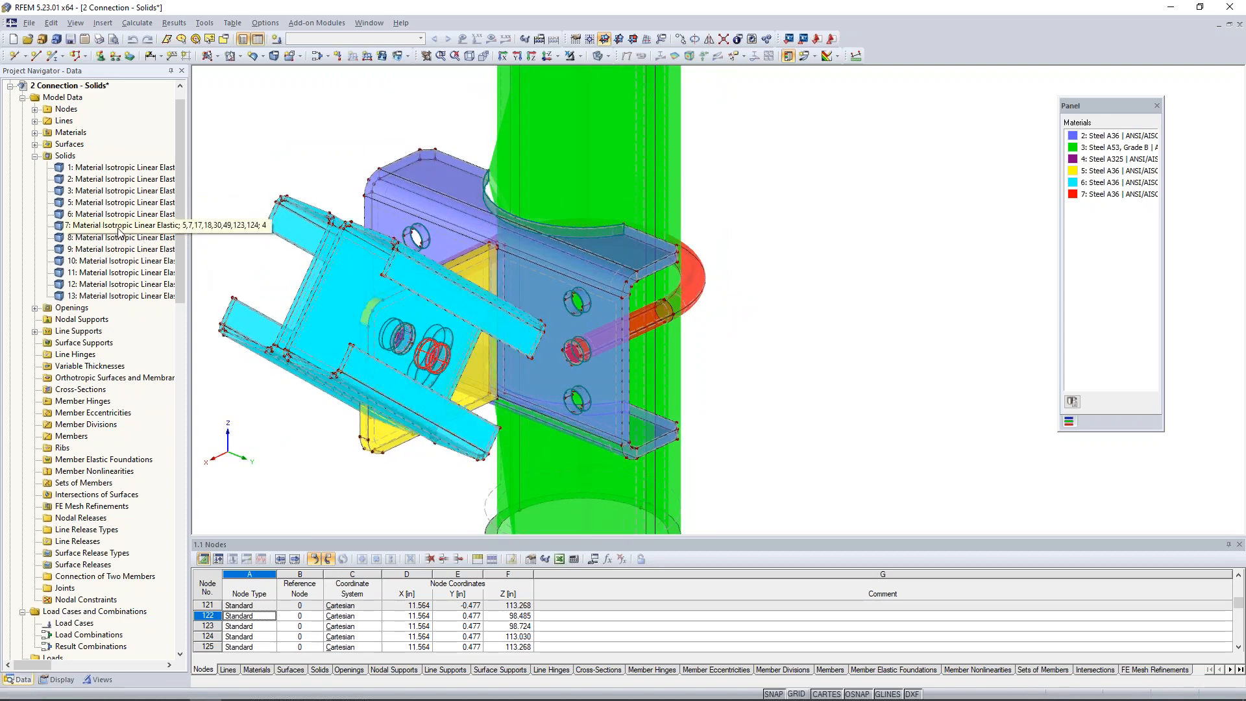
left_click(120, 237)
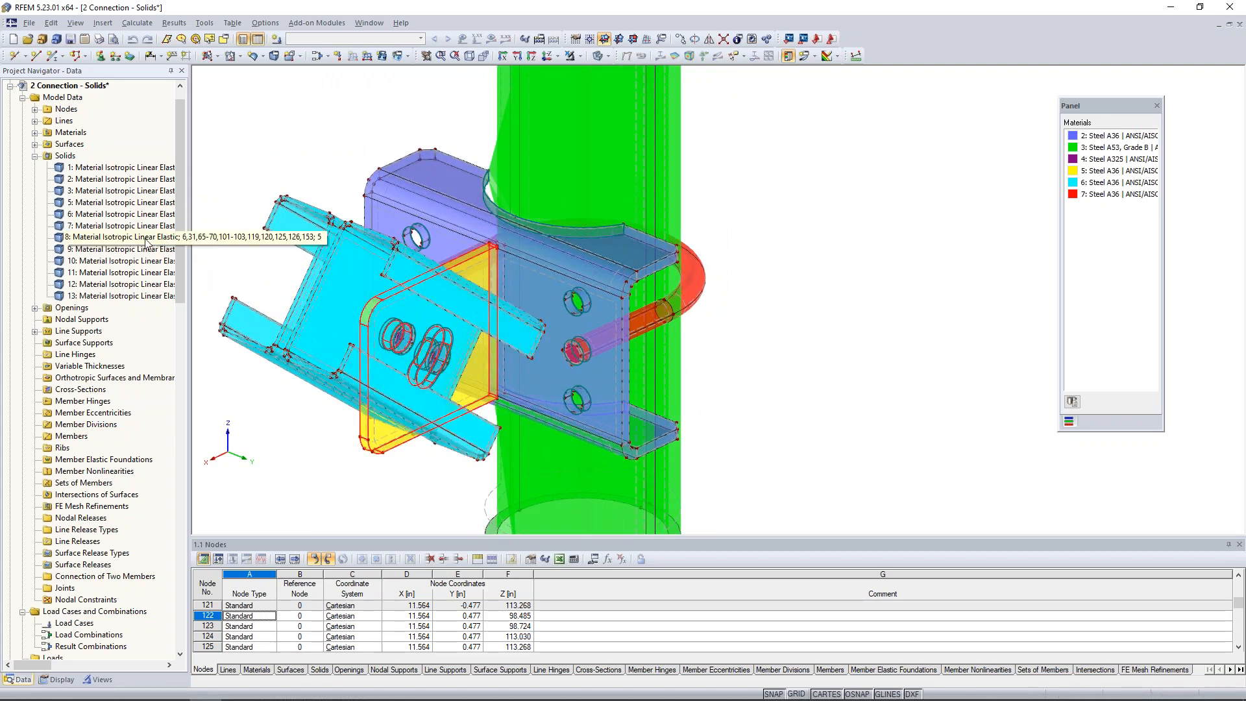
middle_click_drag(235, 421, 248, 422, "ctrl")
middle_click_drag(276, 400, 442, 351)
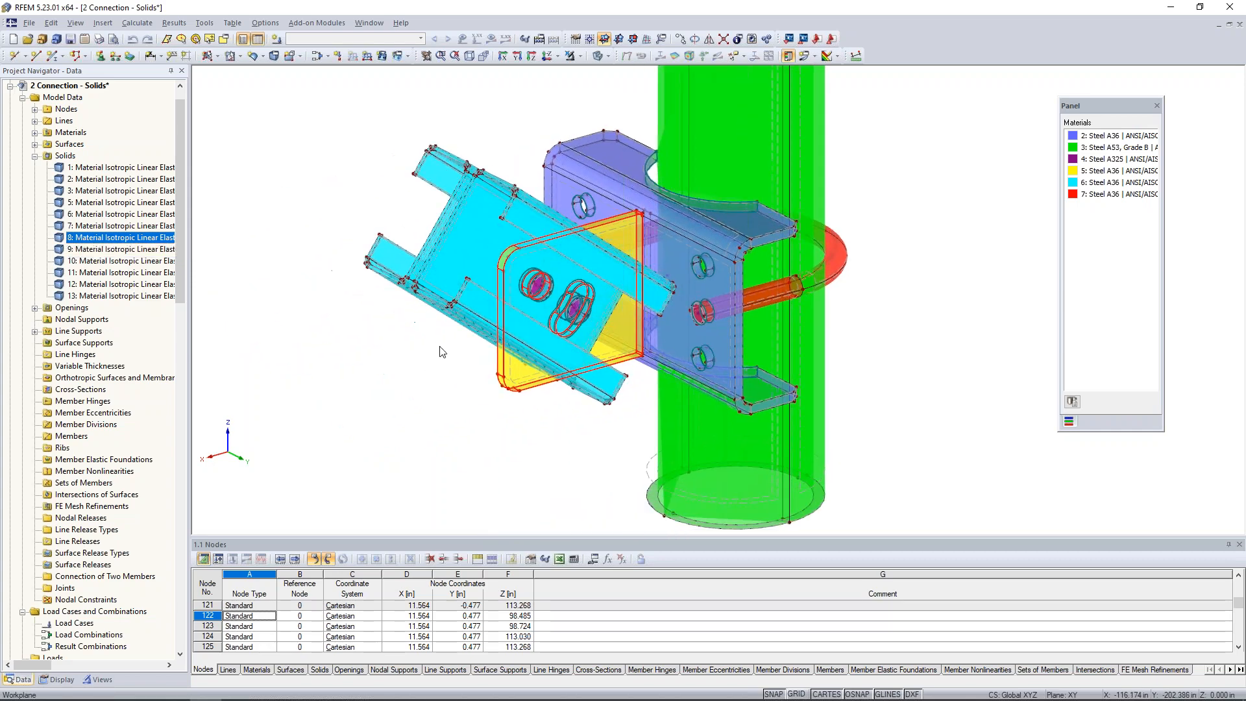
middle_click_drag(467, 393, 350, 363, "ctrl")
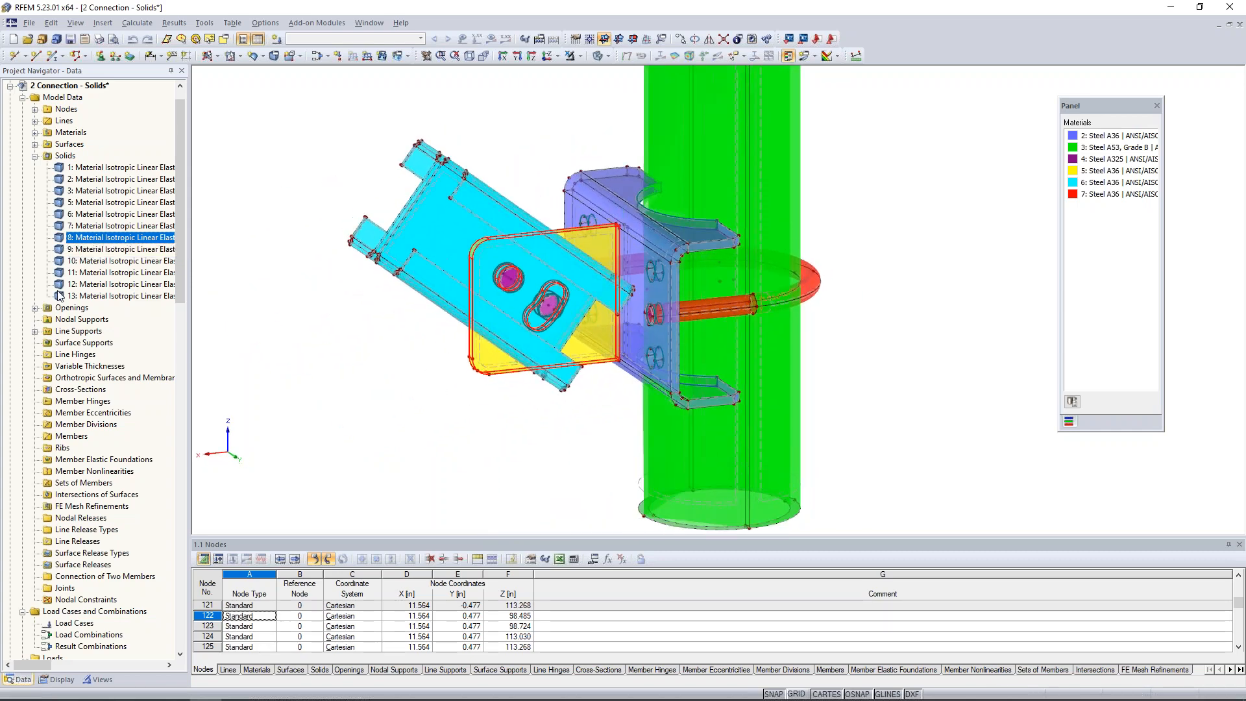
Examine solids 9 to 12 one after another at the bolts and the cyan brace, and clear the selection.
left_click(64, 248)
left_click(121, 260)
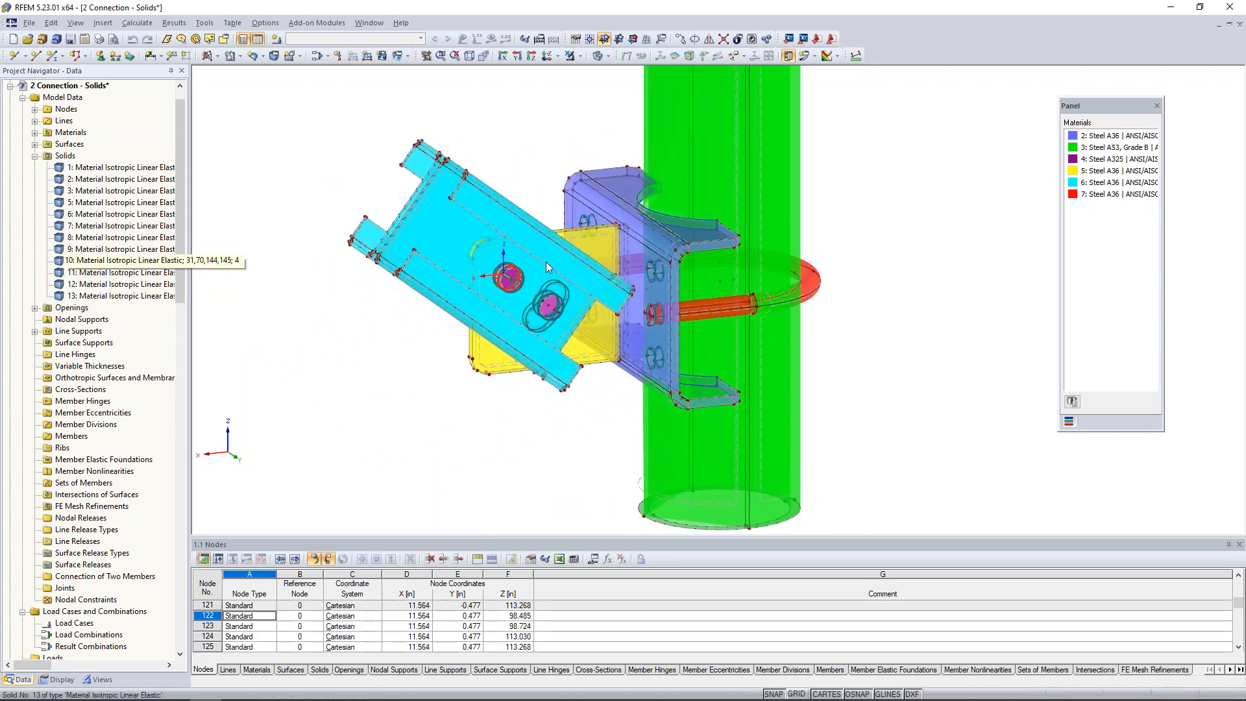
left_click(116, 272)
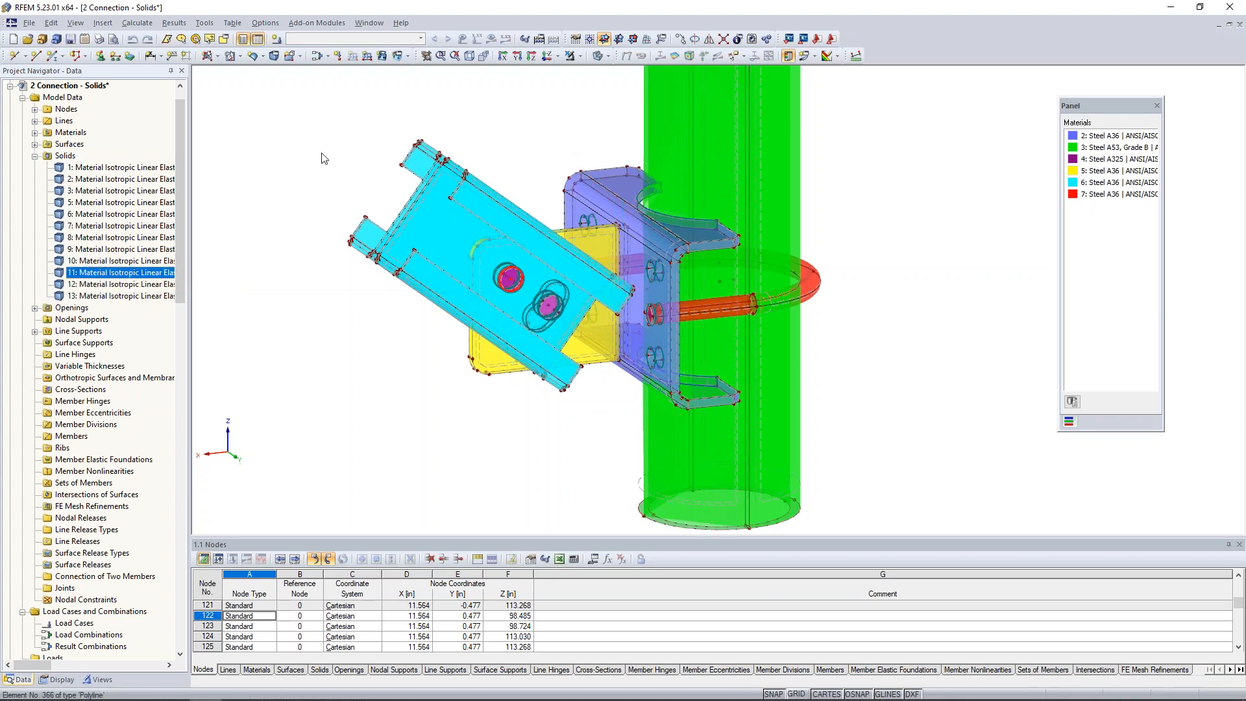
key("Down")
mouse_move(369, 328)
middle_mouse_down("ctrl")
mouse_move(437, 358)
mouse_move(855, 359)
mouse_move(873, 389)
mouse_move(792, 418)
mouse_move(383, 342)
middle_mouse_up("ctrl")
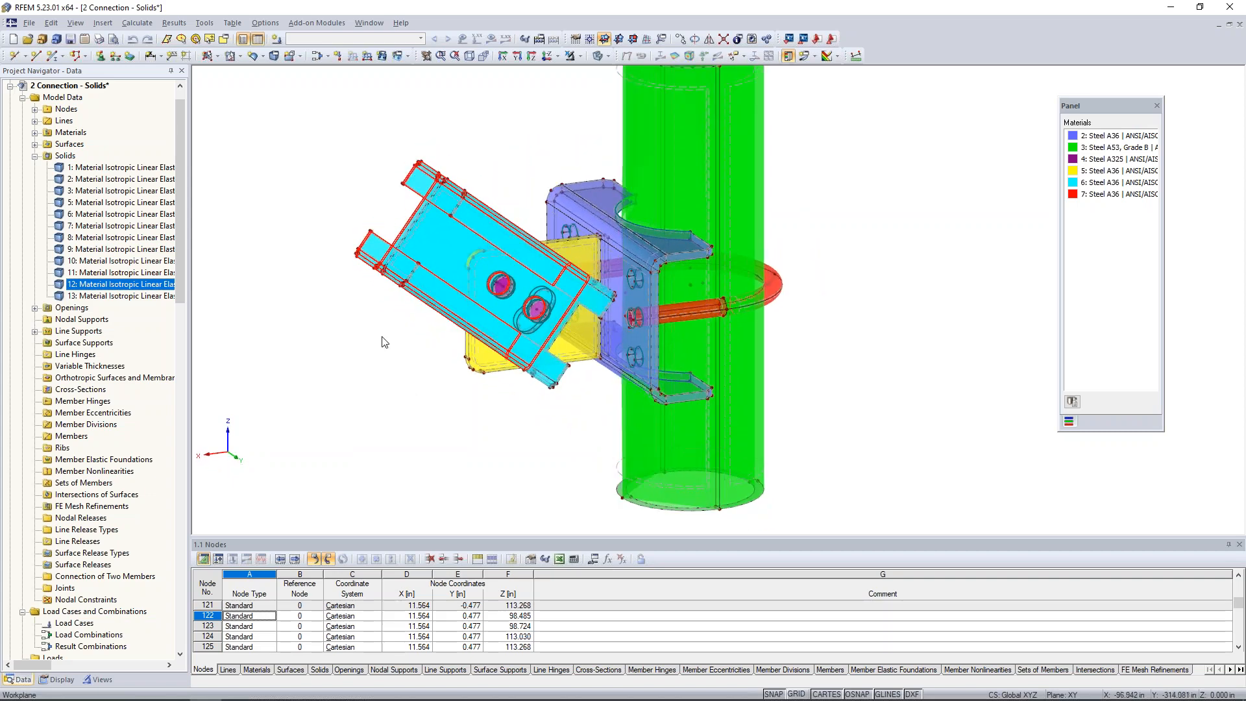
left_click(376, 396)
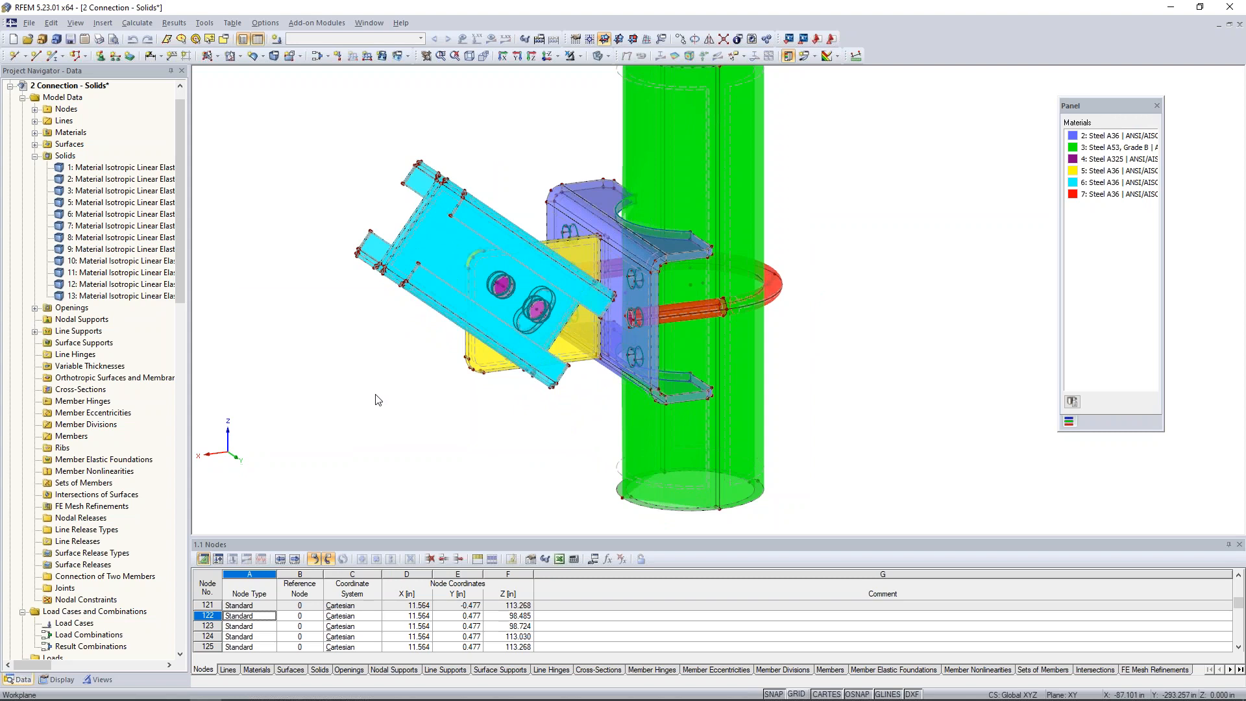
Start a new line support and review the available types and custom support settings without defining a new type.
scroll(375, 395, "down", 2)
middle_click_drag(405, 378, 413, 402)
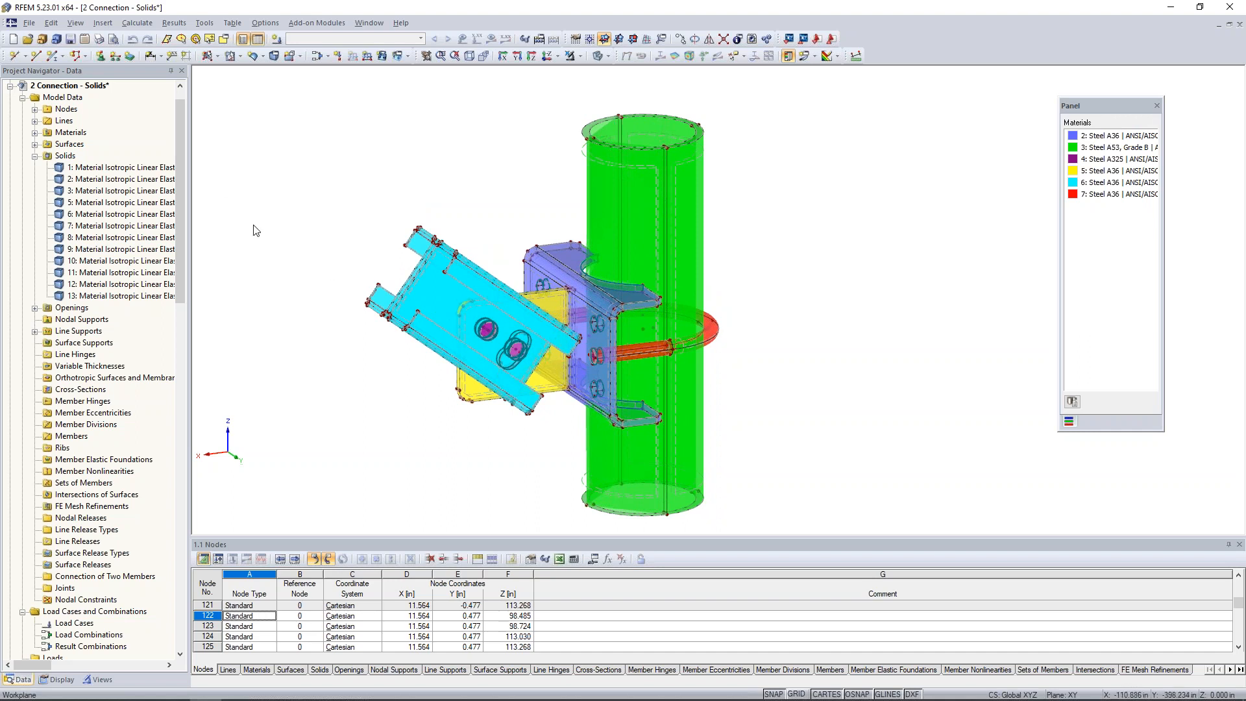
left_click(114, 57)
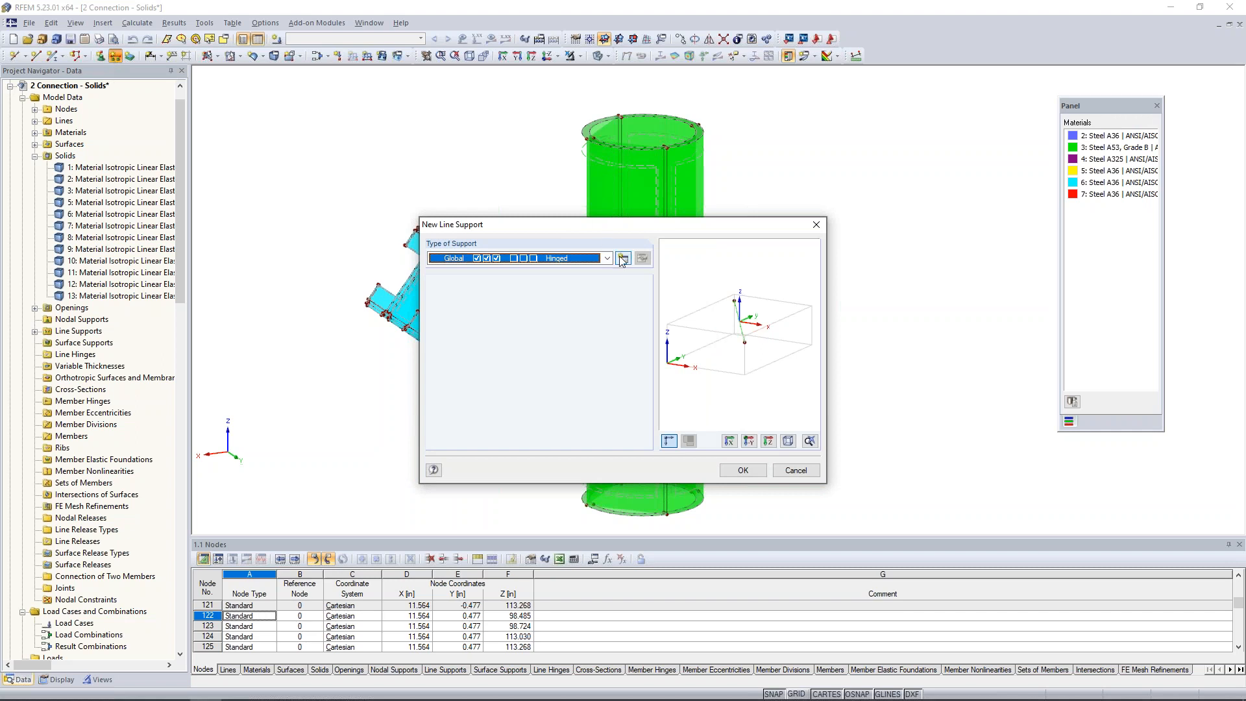
left_click(607, 259)
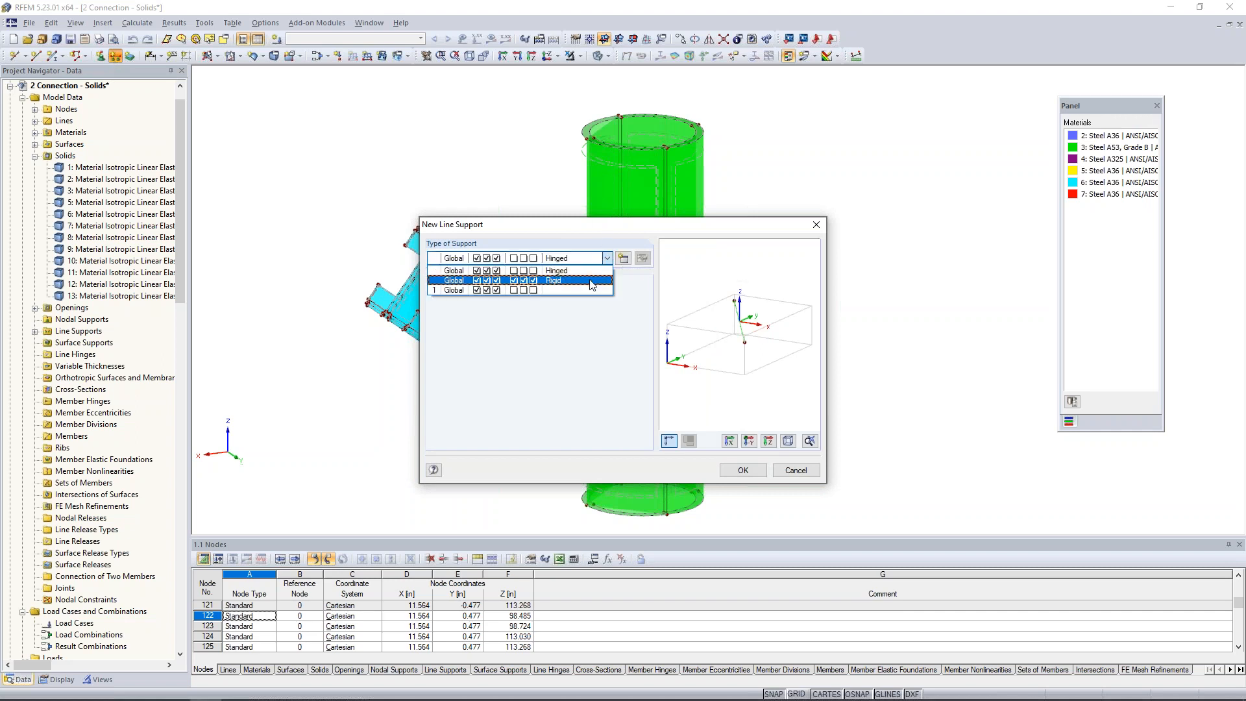
left_click(621, 261)
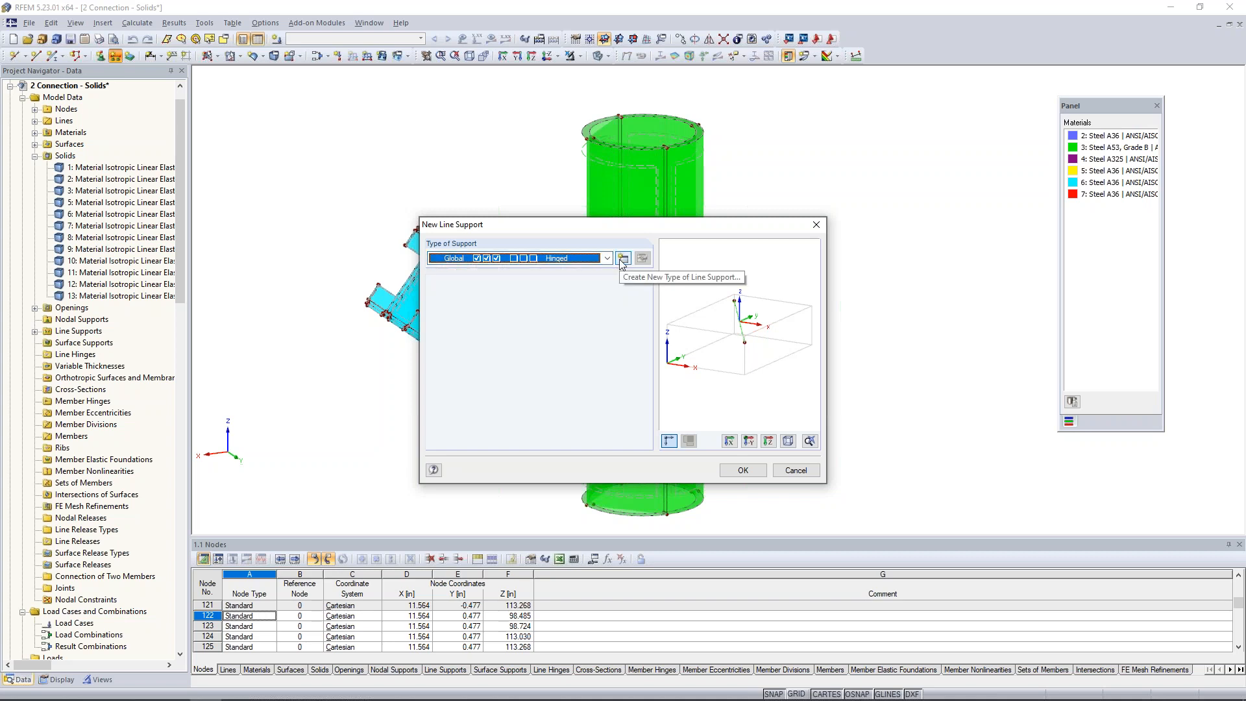
left_click(624, 259)
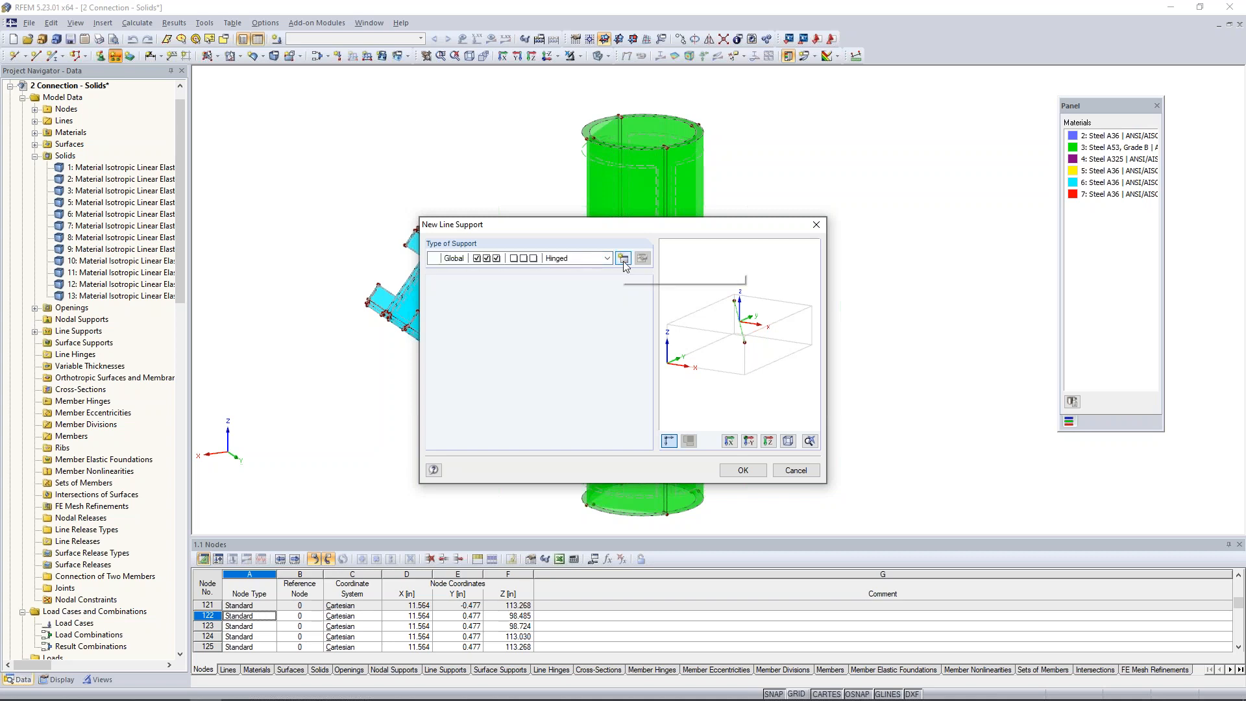
left_click(624, 260)
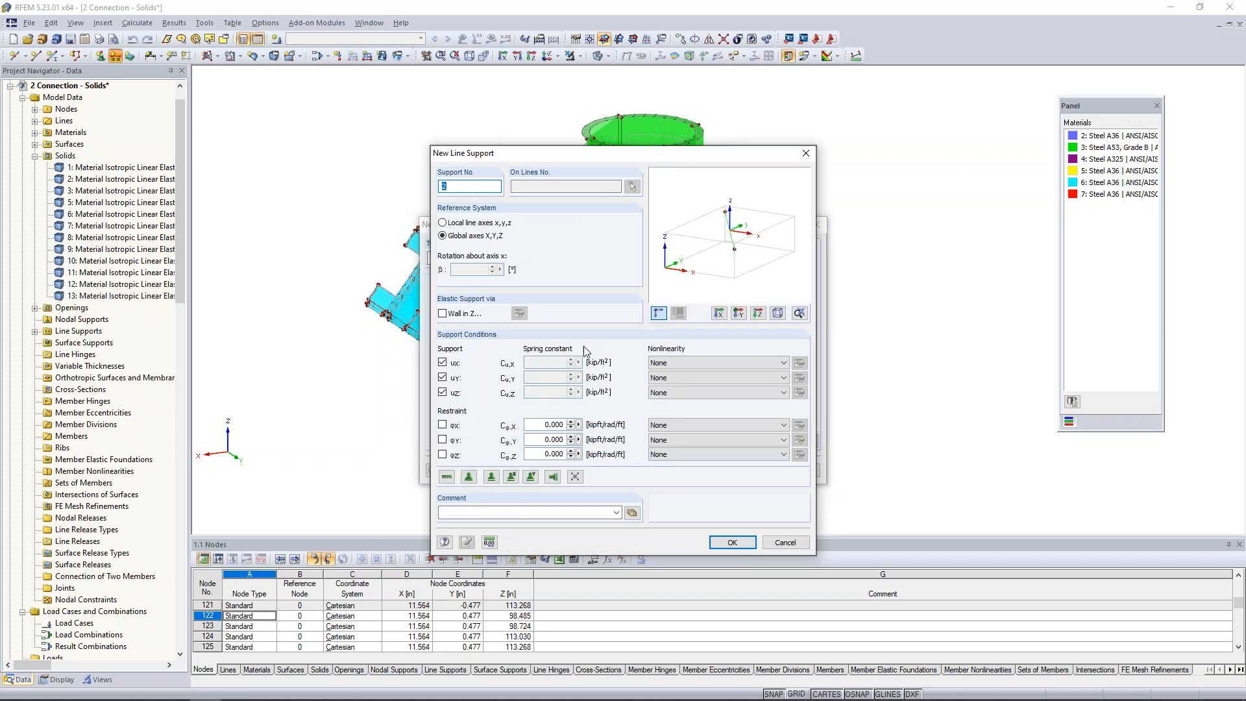
left_click(785, 543)
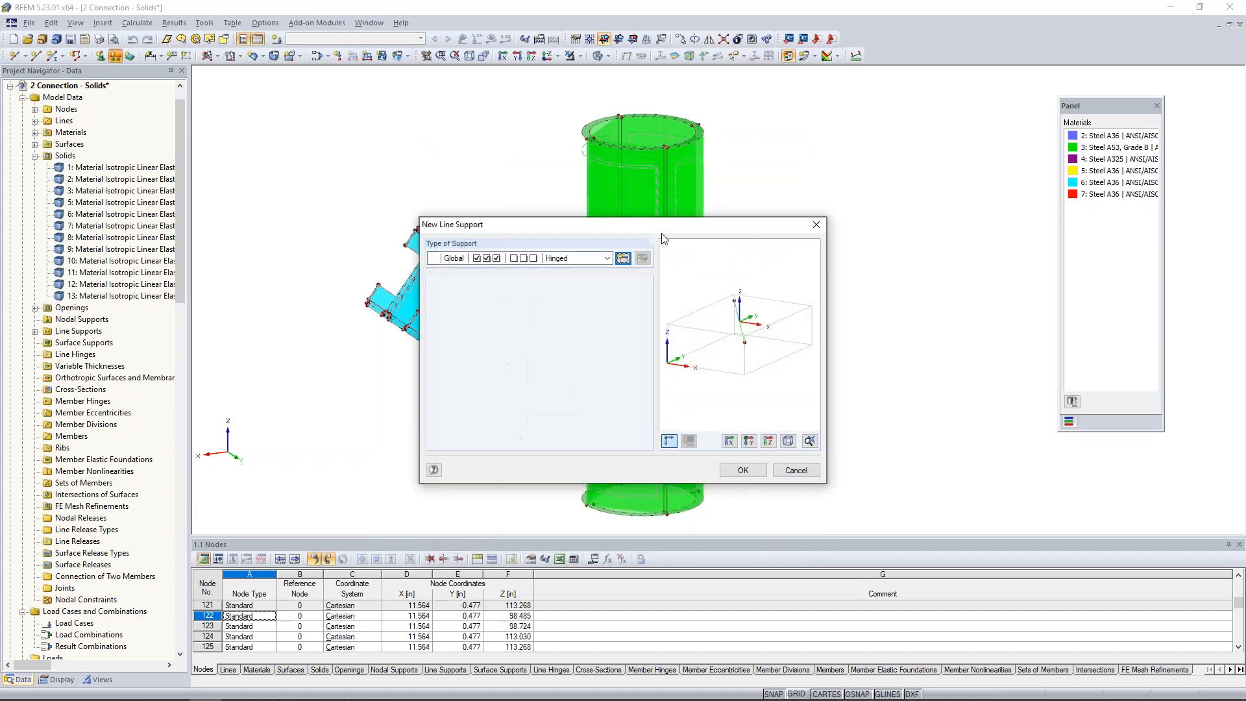
Apply the global Hinged line support to the circular edge lines at the pipe's top and bottom ends.
left_click(743, 470)
left_click_drag(556, 89, 772, 180)
middle_click_drag(798, 306, 779, 214)
left_click_drag(536, 377, 767, 478)
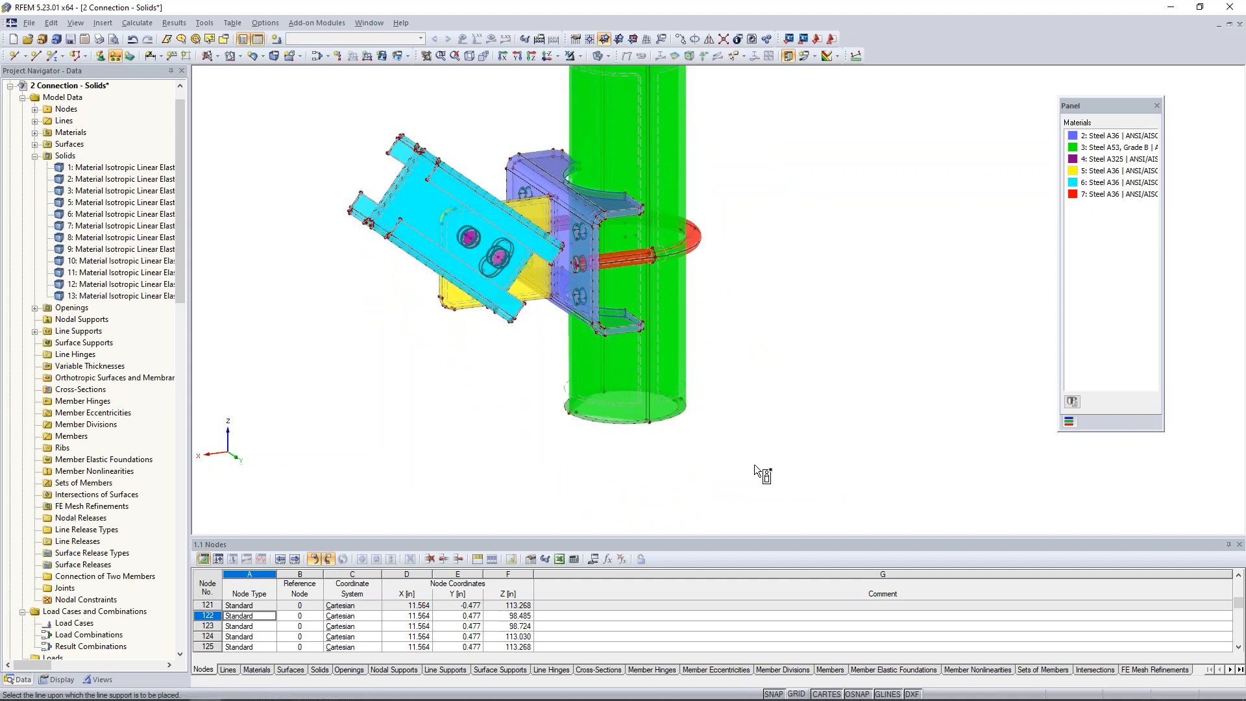
Examine the line supports at the pipe's base and top and the free end of the cyan brace.
scroll(626, 457, "up", 5)
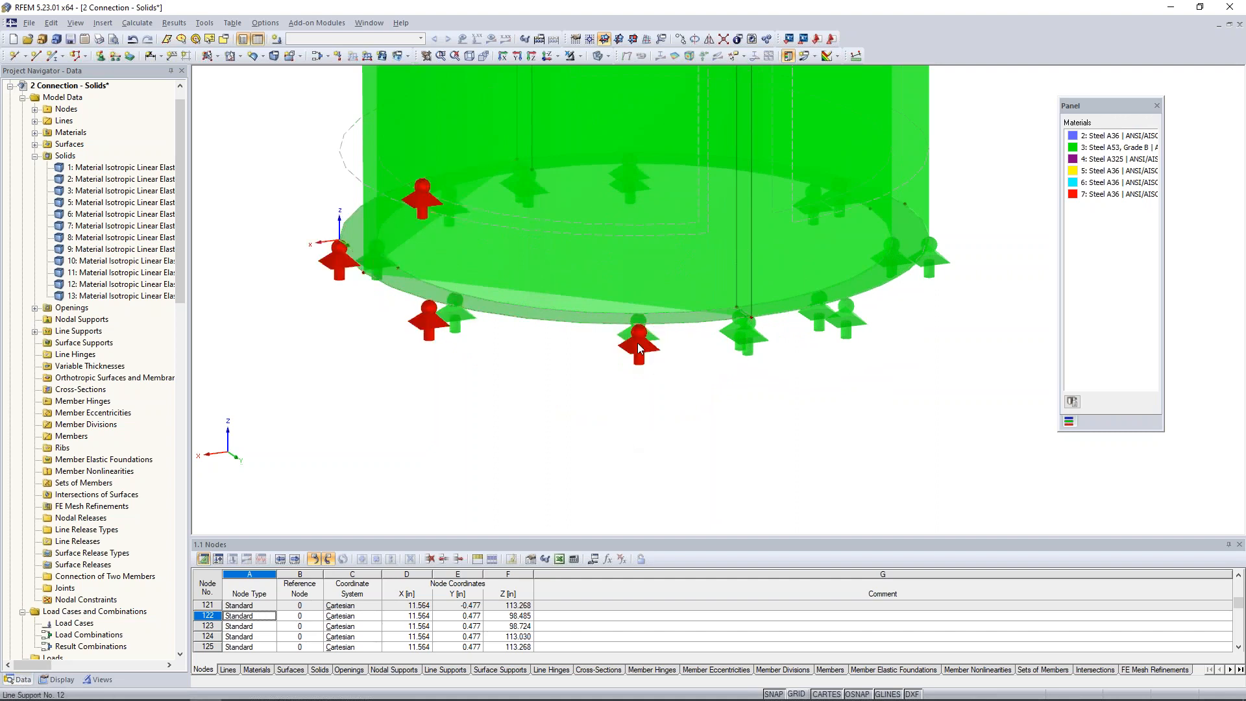
scroll(597, 405, "down", 2)
scroll(596, 406, "down", 5)
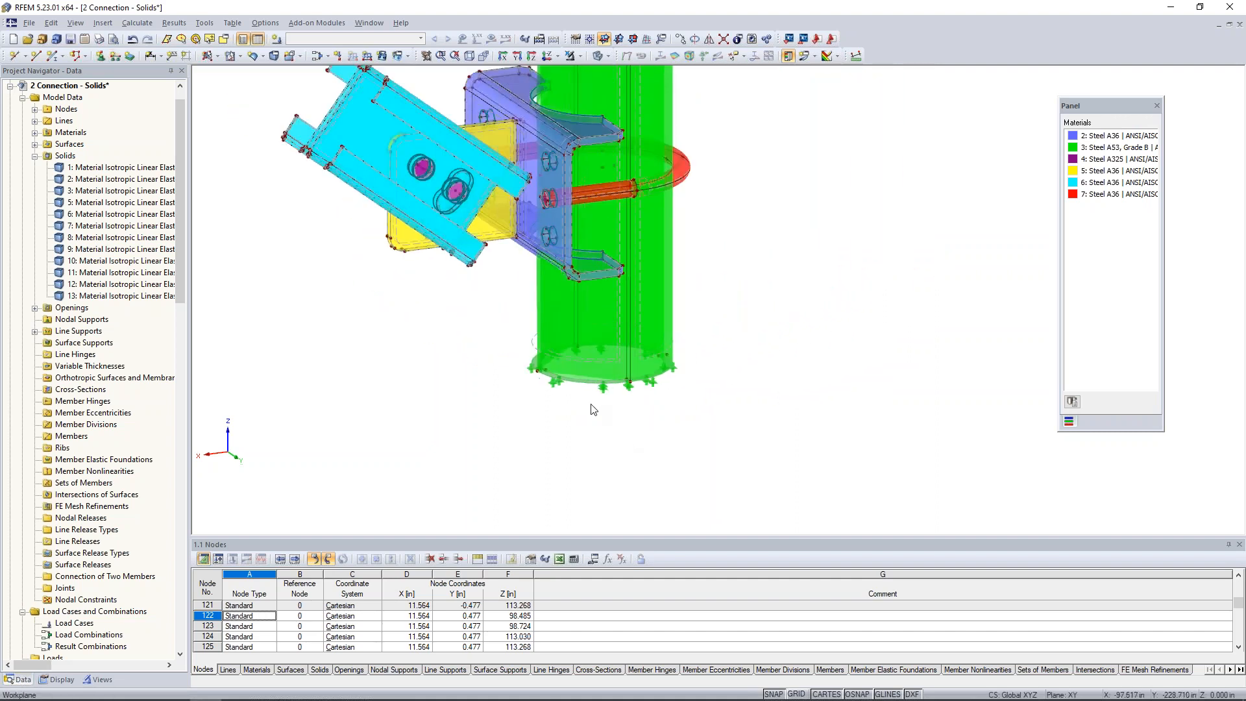
middle_click_drag(518, 345, 534, 397)
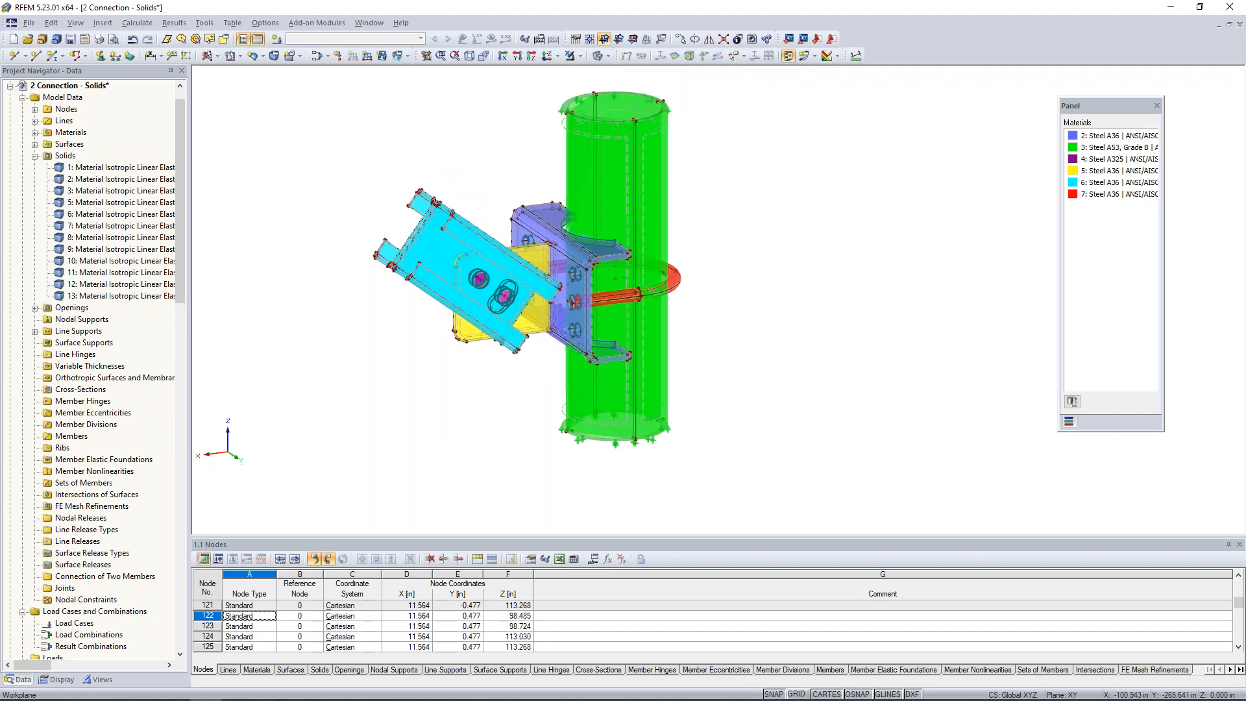
mouse_move(516, 402)
middle_mouse_down("ctrl")
mouse_move(436, 364)
mouse_move(537, 399)
middle_mouse_up("ctrl")
scroll(538, 401, "up", 3)
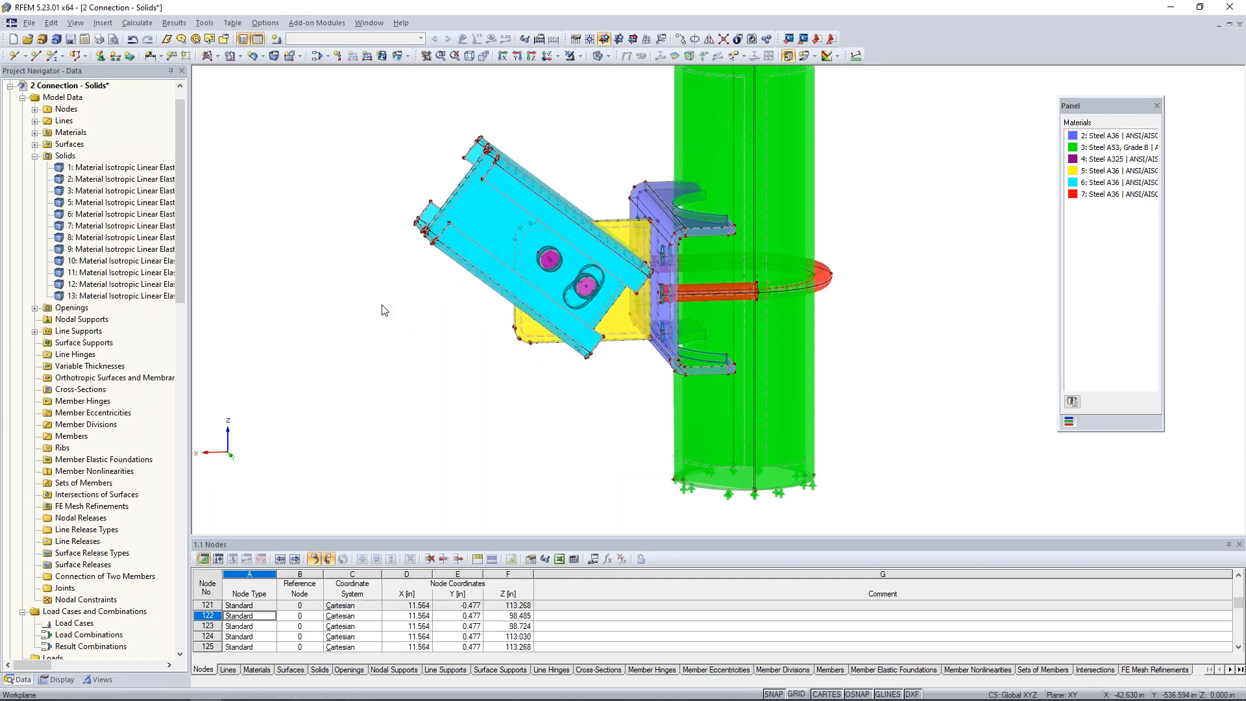
middle_click_drag(397, 263, 458, 333, "ctrl")
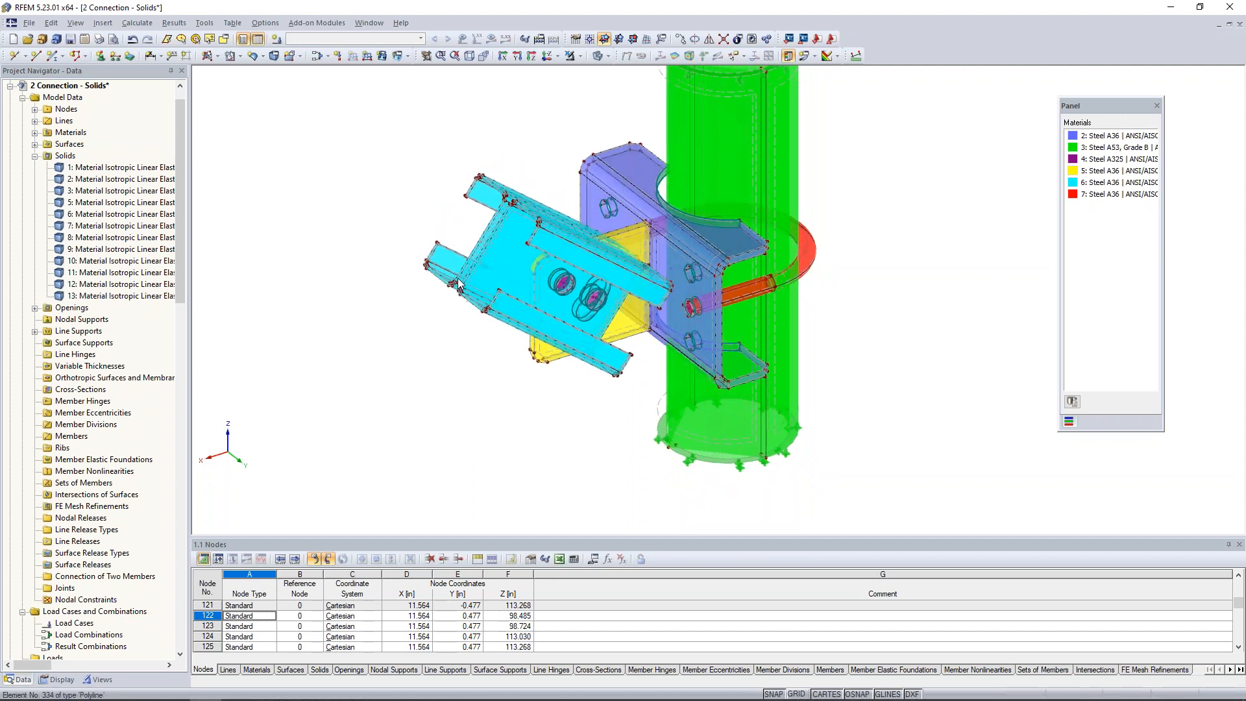
scroll(455, 286, "up", 1)
scroll(456, 286, "up", 2)
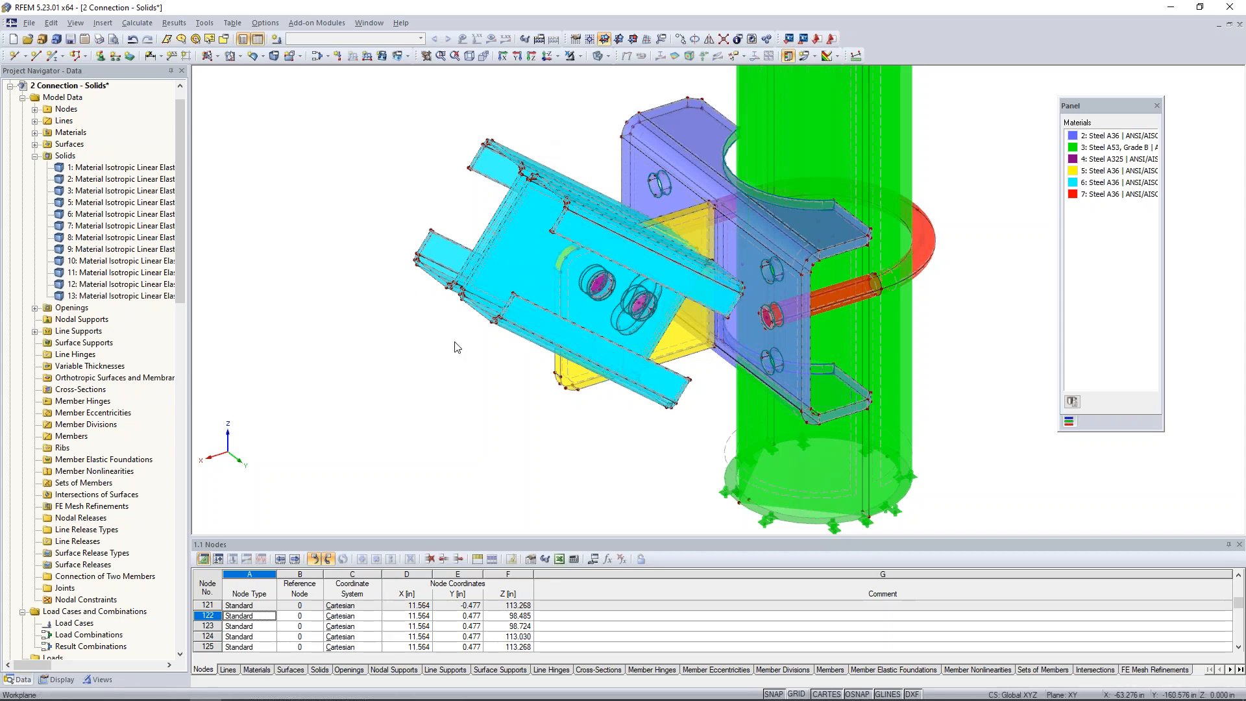
Select the end faces at the free end of the cyan brace and isolate them with Visibility by Selected Objects.
middle_click_drag(477, 388, 552, 337, "ctrl")
left_click_drag(574, 160, 692, 329)
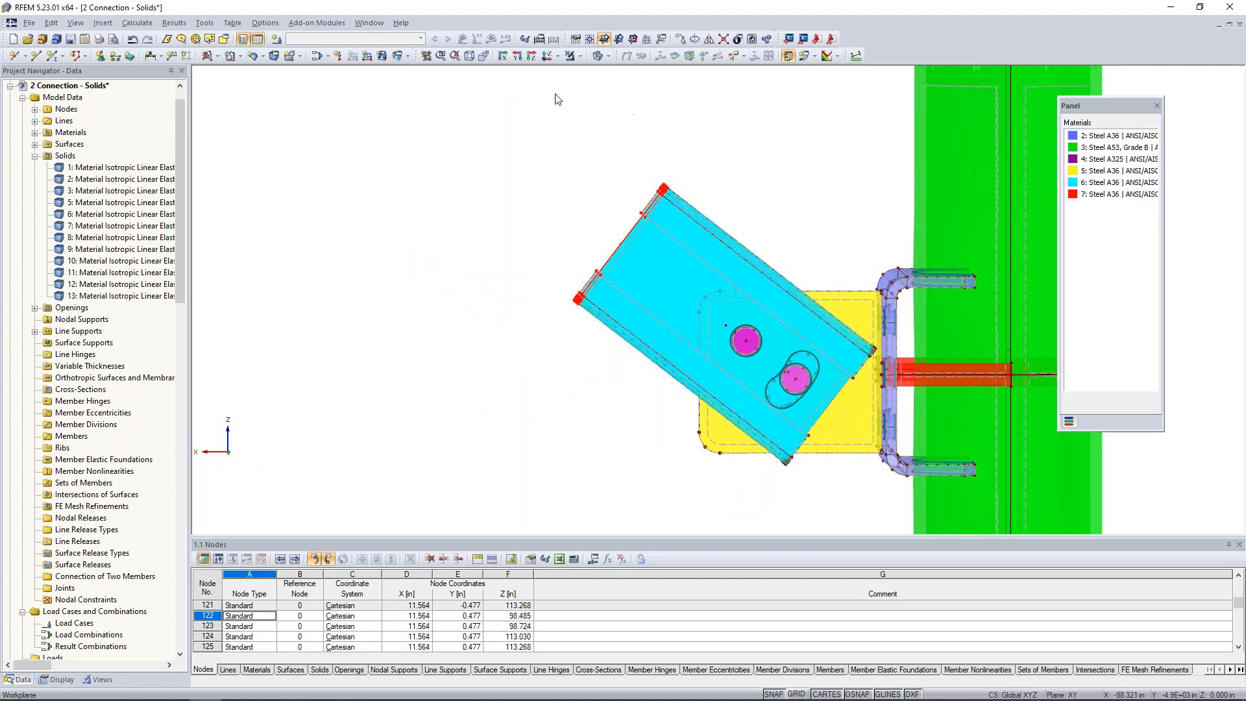
left_click(579, 57)
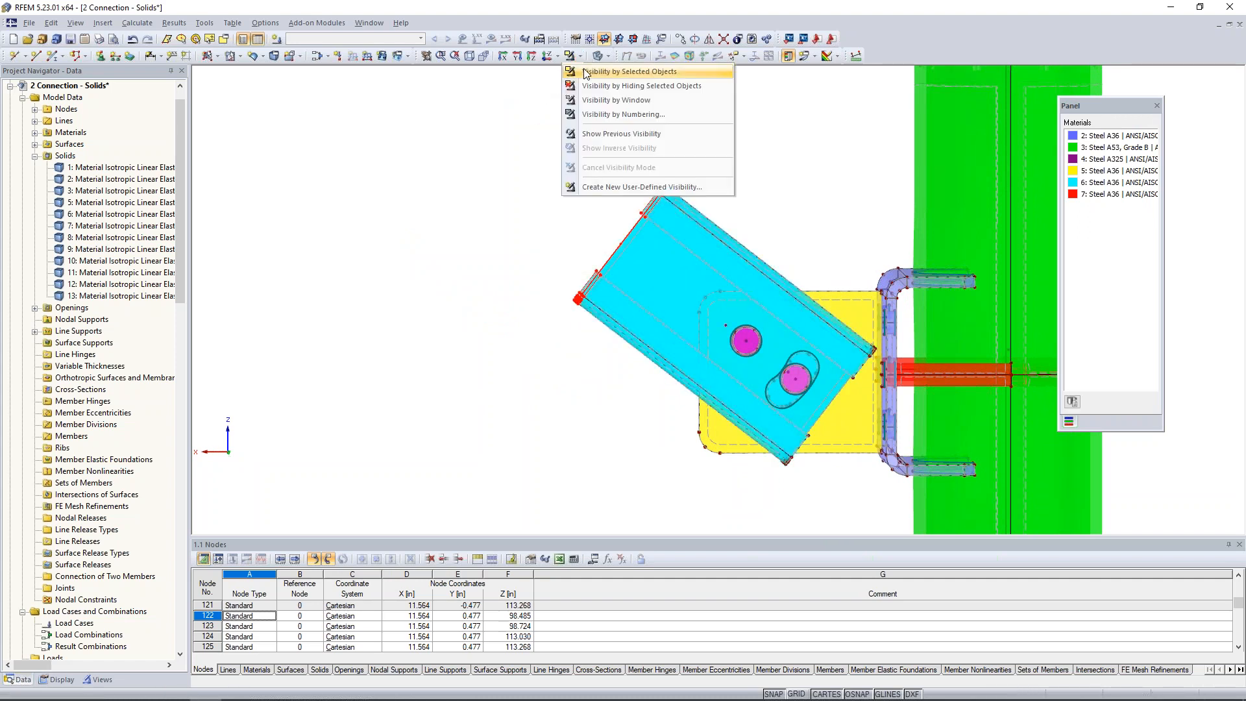
left_click(586, 72)
Select all end surfaces of both brace channels and set their stiffness type to Rigid.
middle_click_drag(467, 206, 575, 264, "ctrl")
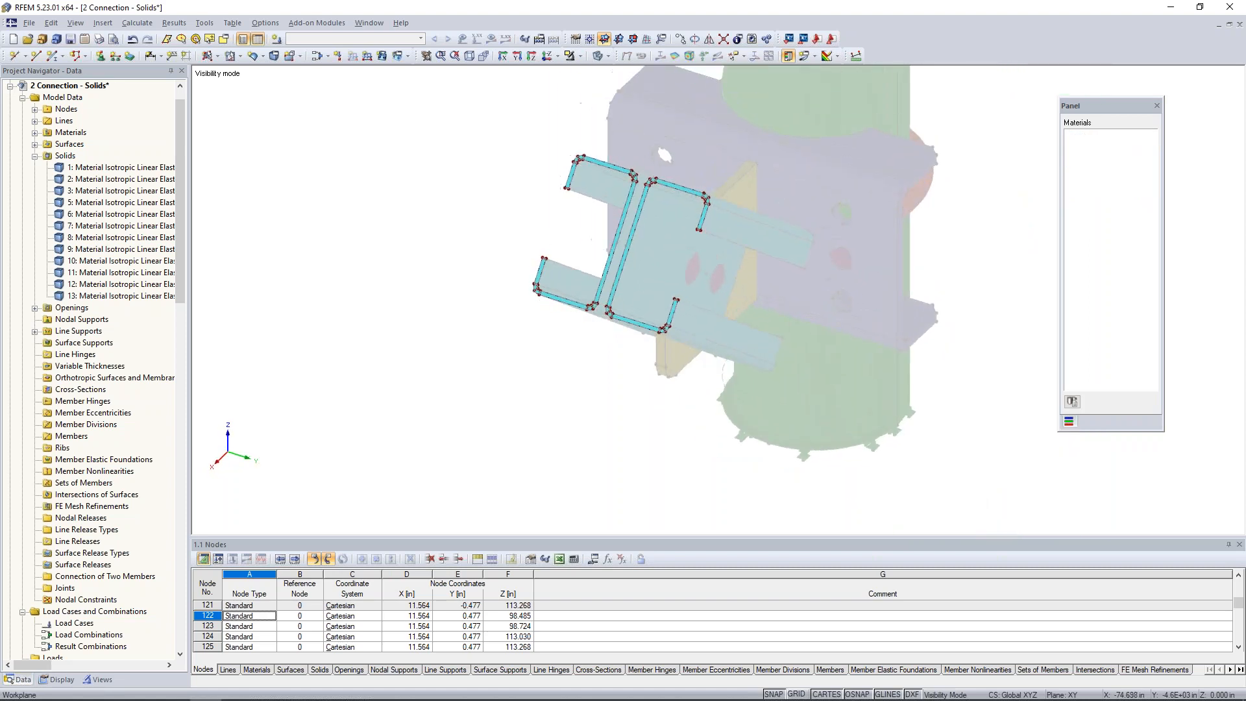
scroll(625, 256, "up", 4)
middle_click_drag(561, 169, 529, 195)
left_click_drag(459, 106, 747, 415)
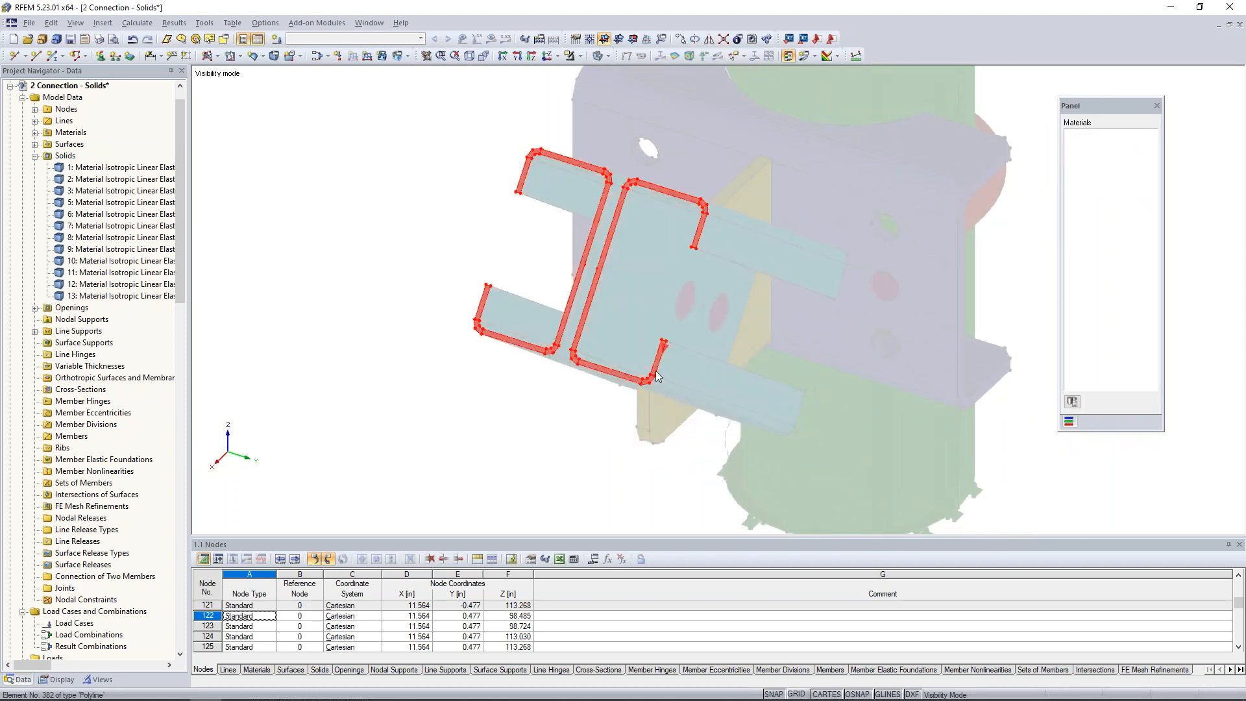
scroll(658, 377, "up", 2)
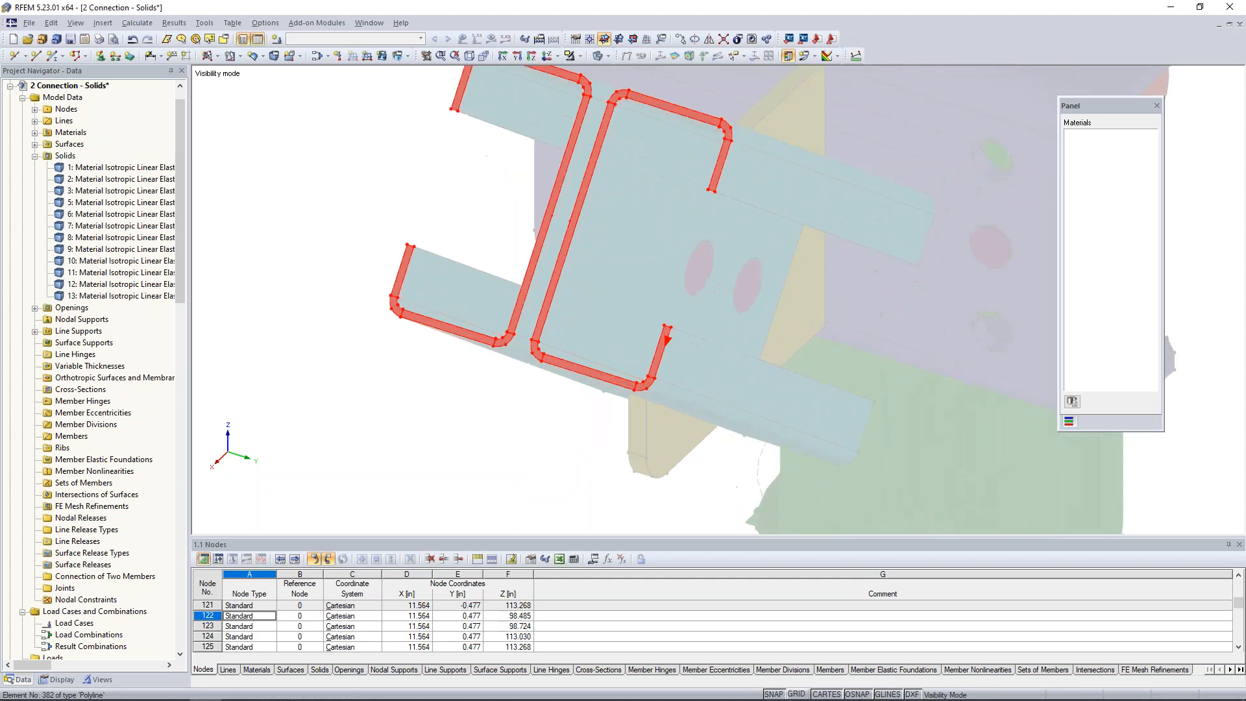
right_click(658, 368)
mouse_move(709, 372)
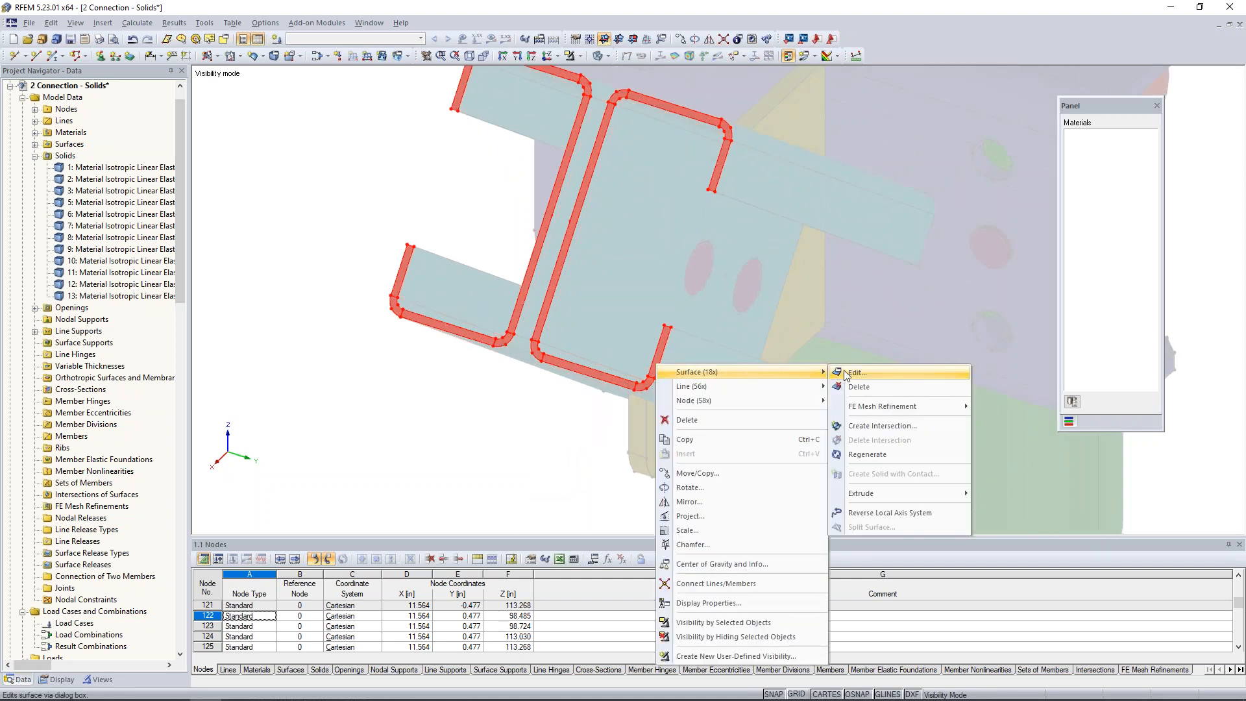
left_click(845, 372)
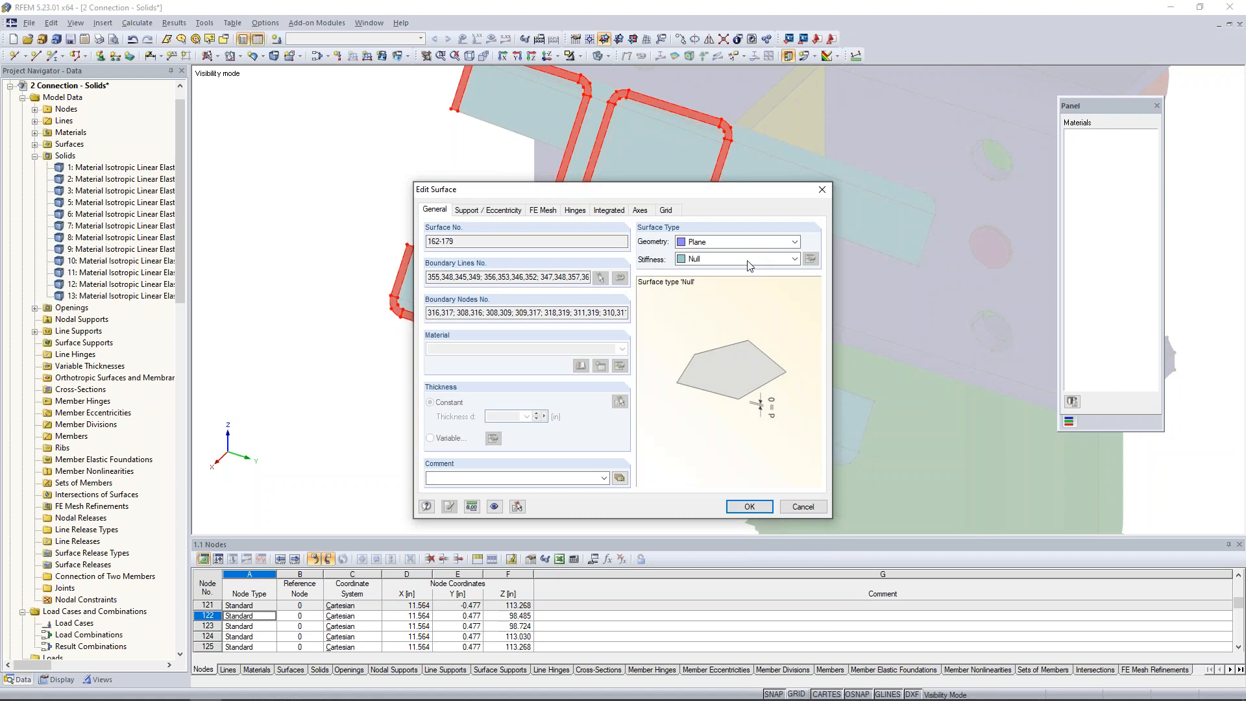
left_click(741, 260)
left_click(714, 320)
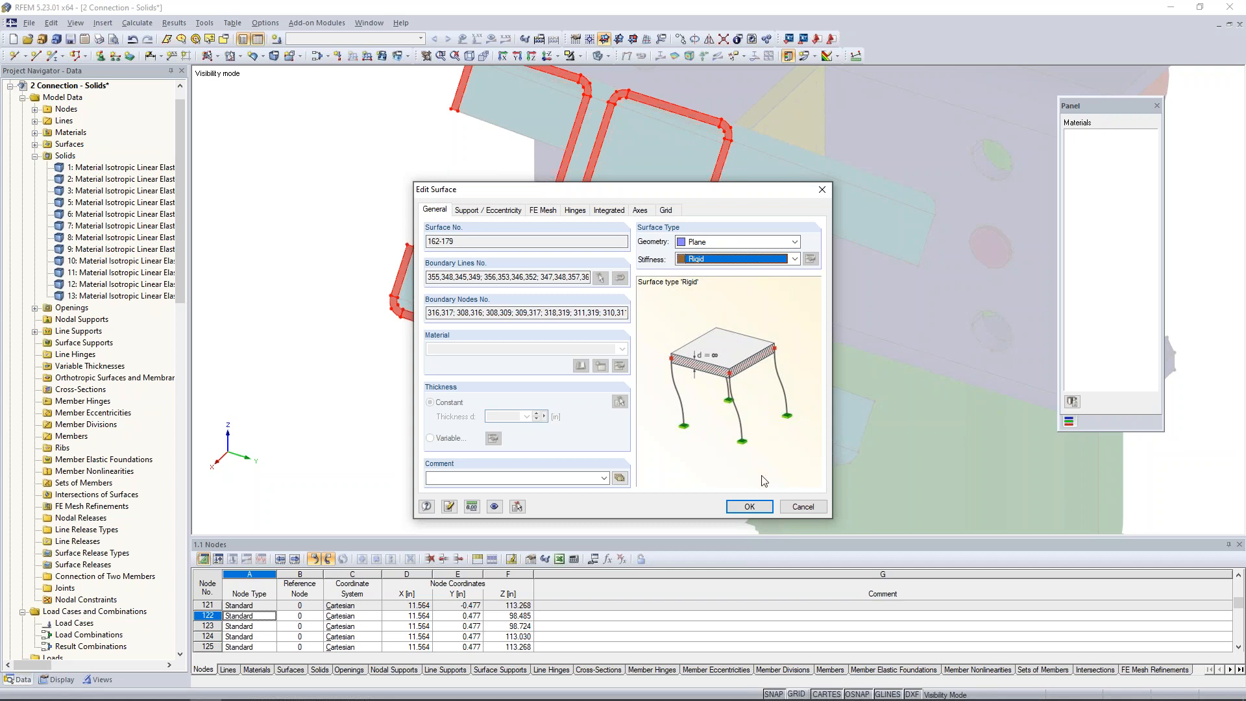
left_click(761, 509)
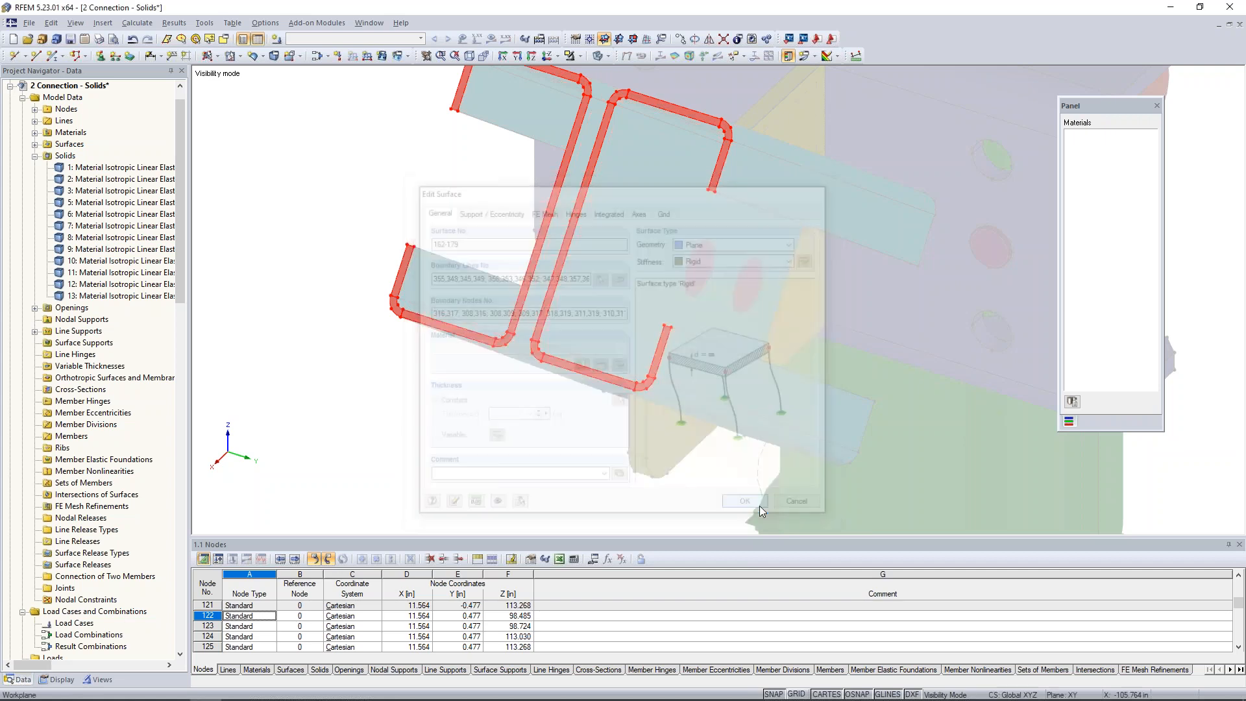
left_click(570, 423)
Draw a line between the outer corner-arc nodes of the two channels at the lower end of the gap.
middle_click_drag(574, 437, 599, 492)
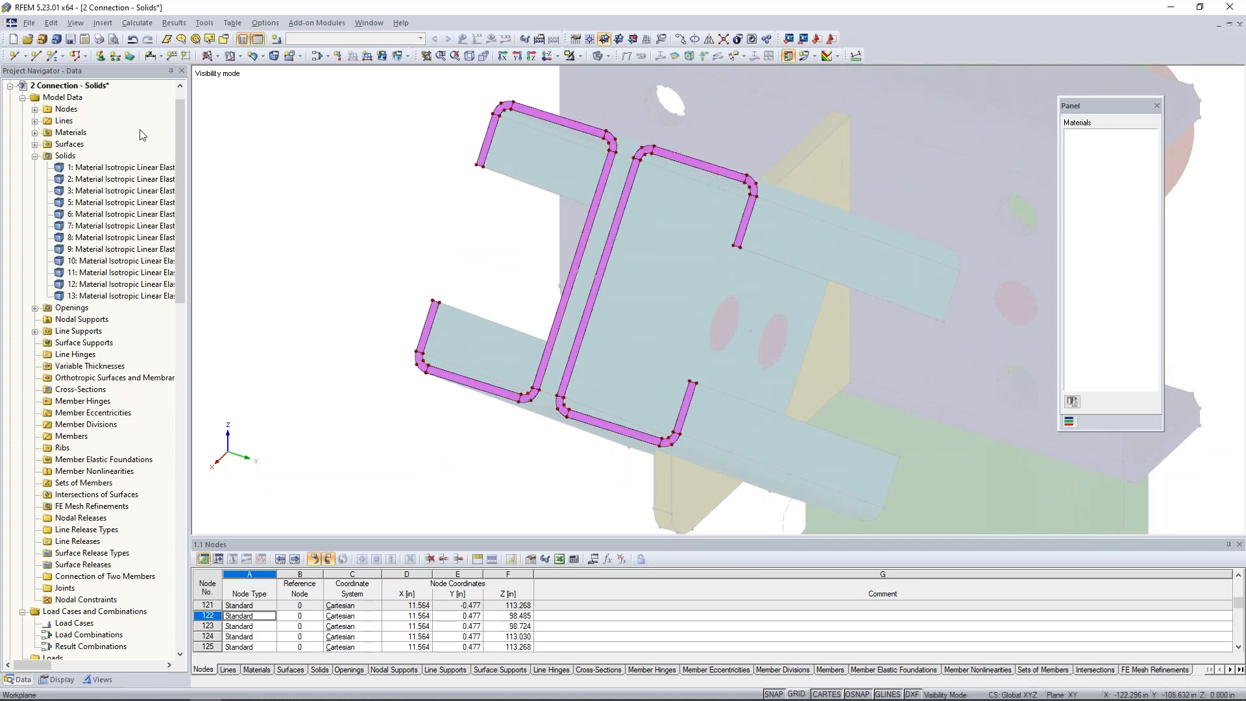
left_click(35, 57)
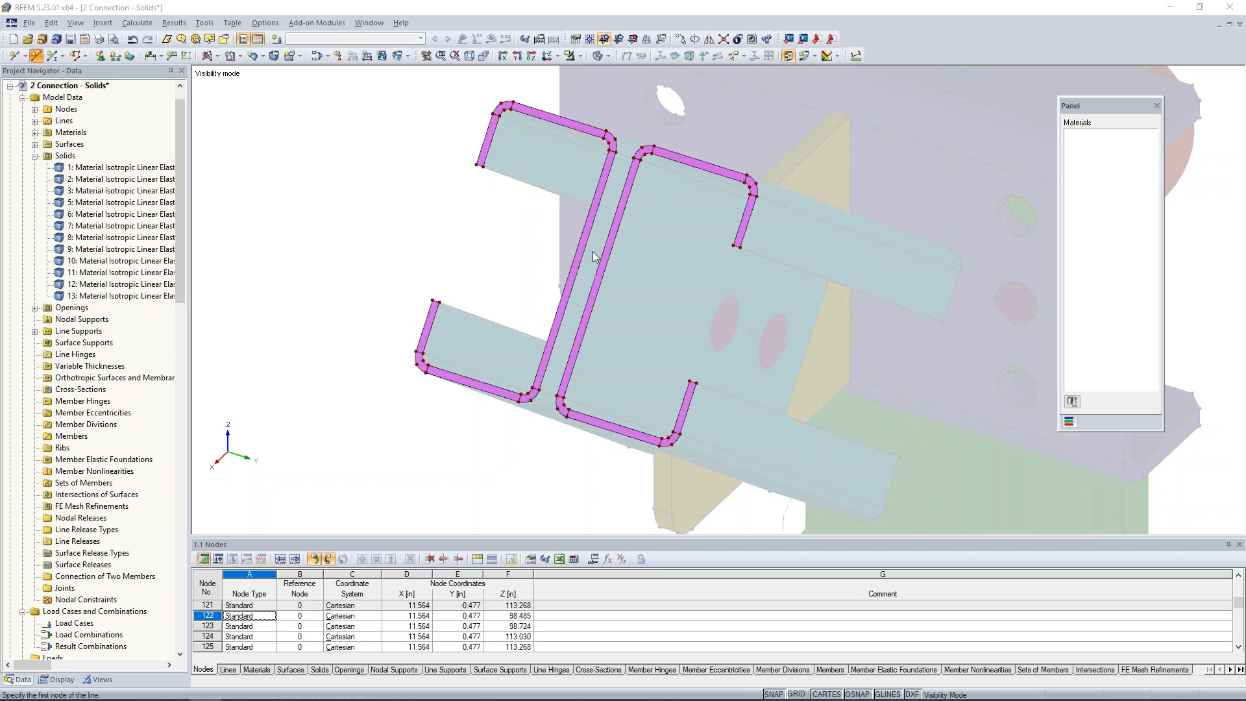
scroll(529, 461, "up", 5)
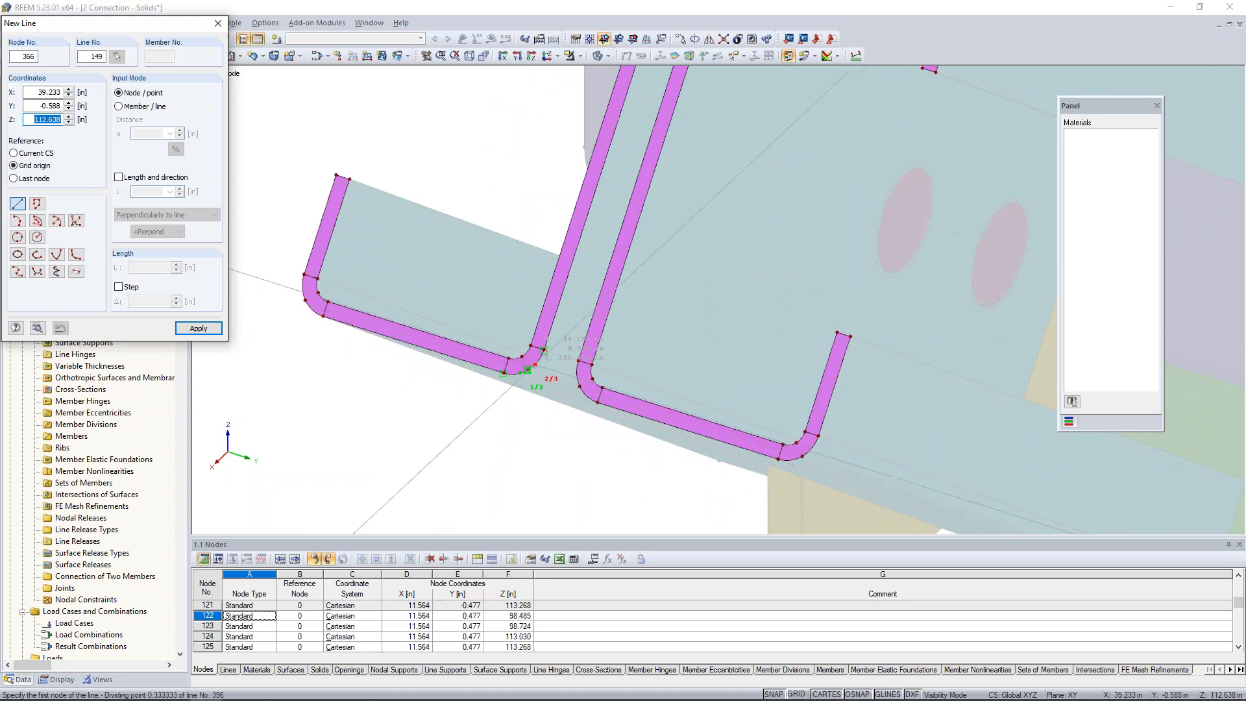
scroll(522, 401, "up", 2)
scroll(523, 400, "up", 3)
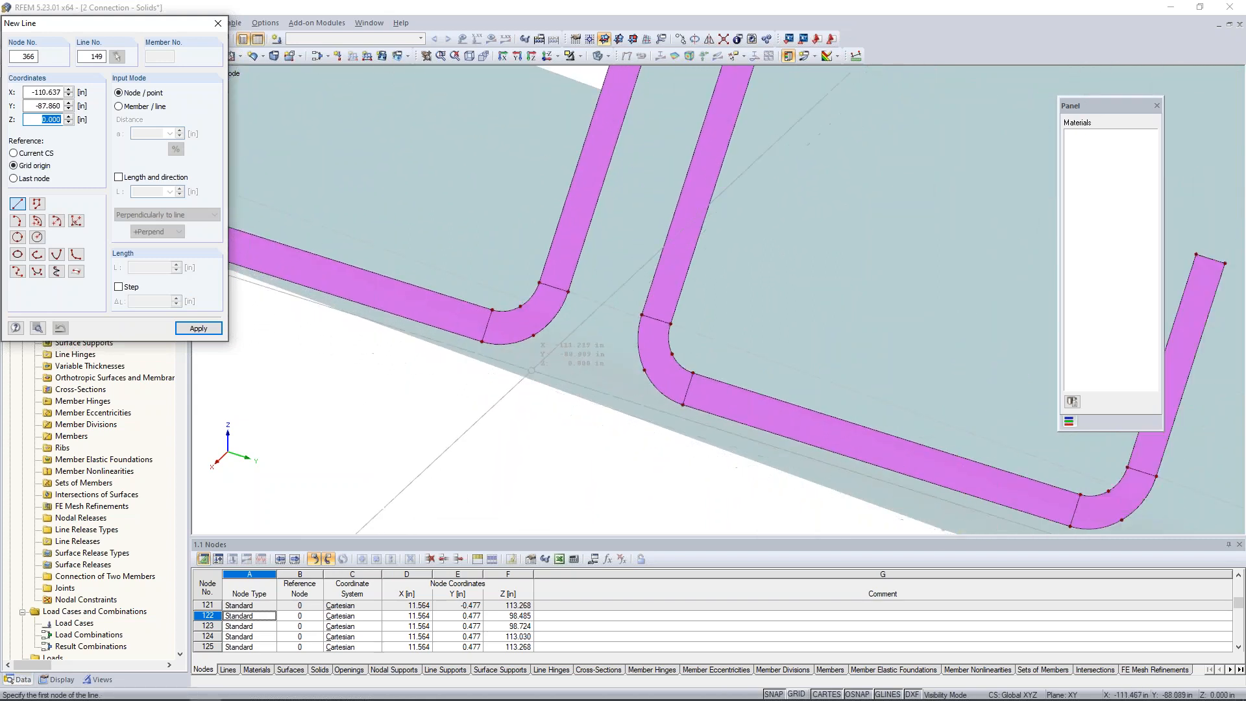
left_click(534, 336)
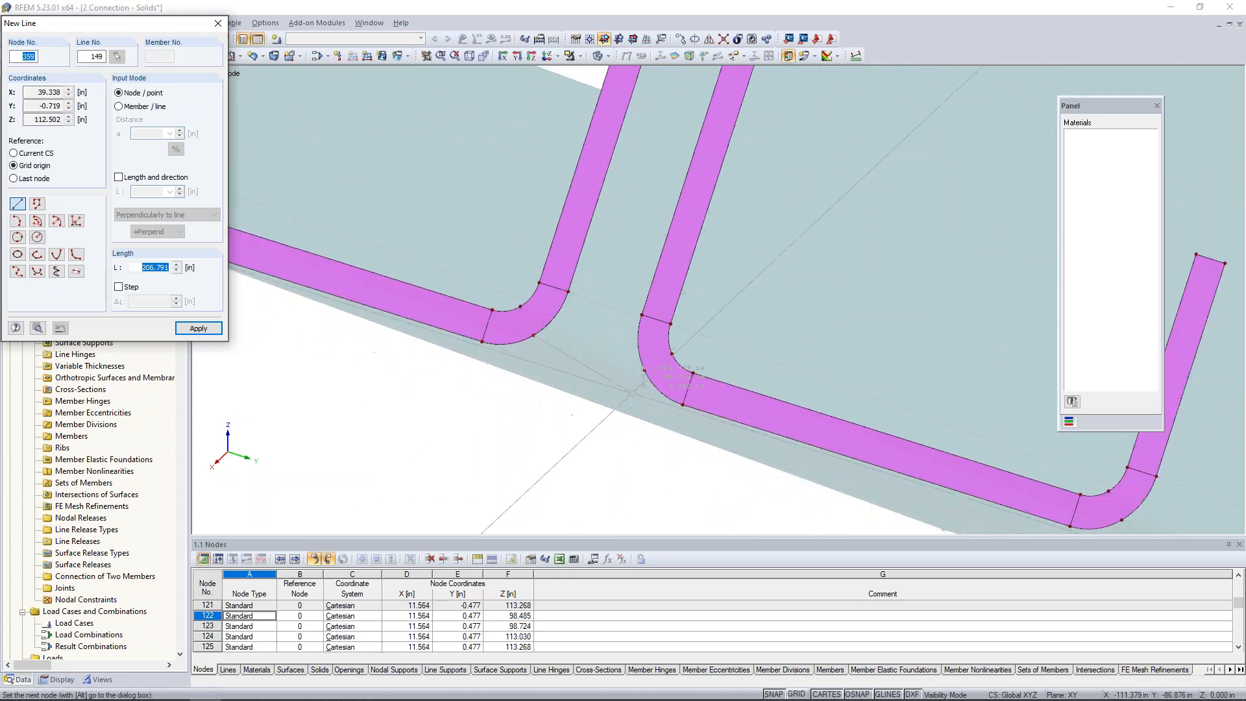
left_click(643, 371)
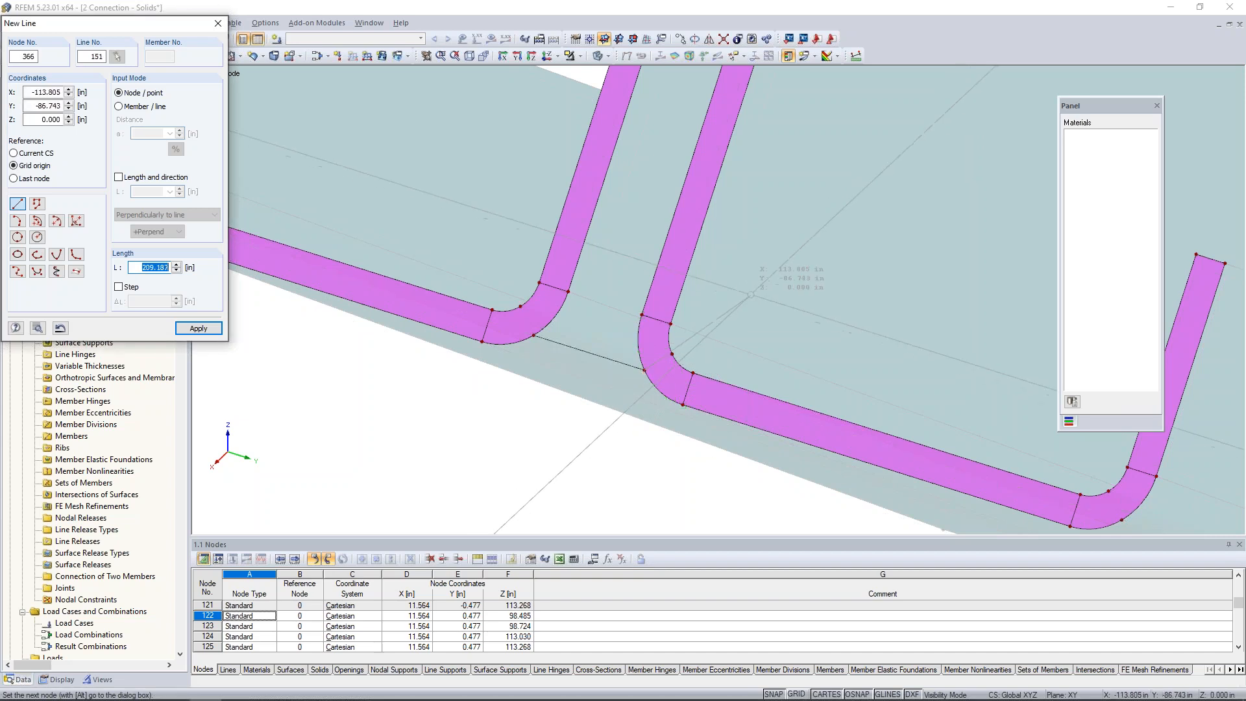
Draw a second line between the facing corner-arc nodes of the two channels at the upper end of the gap.
scroll(751, 294, "down", 4)
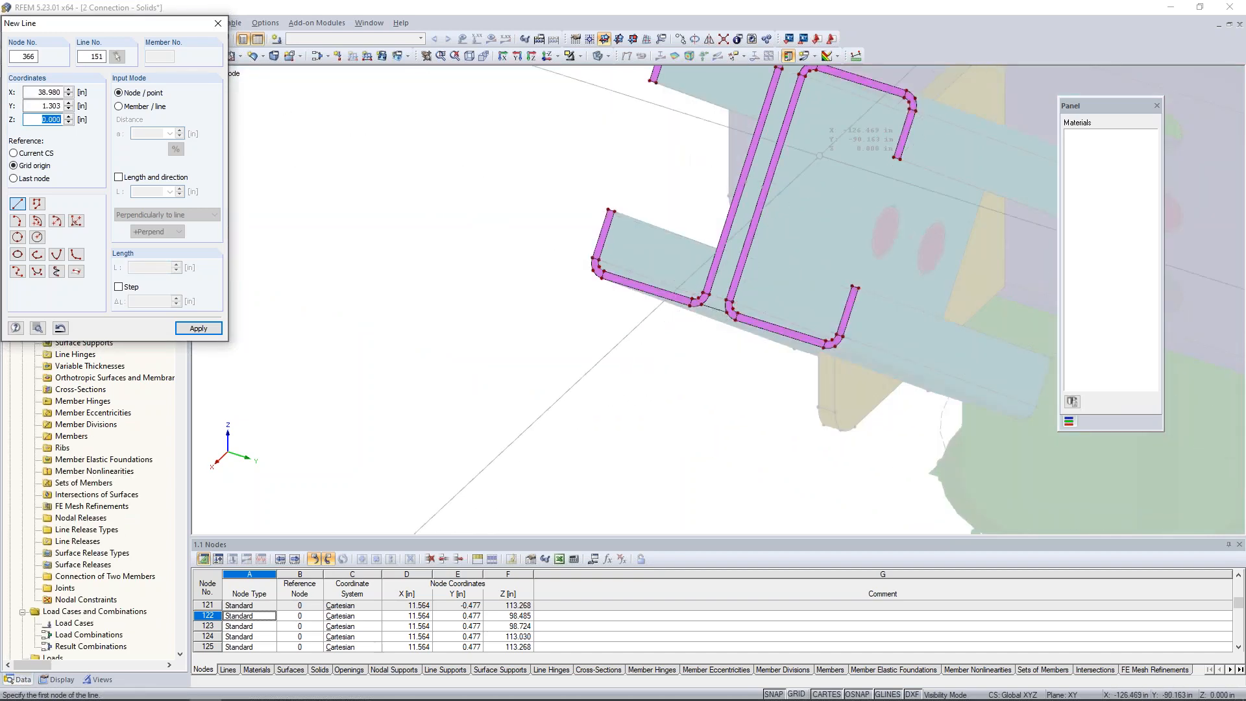
scroll(722, 359, "up", 4)
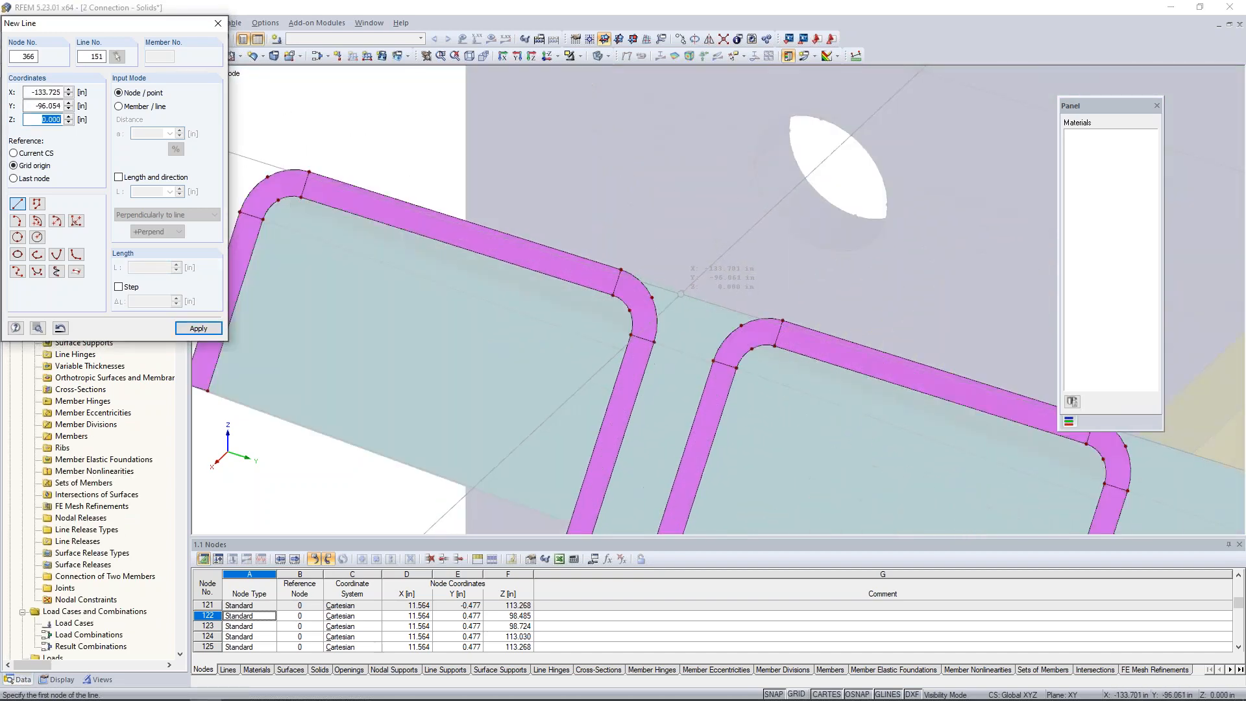
left_click(651, 297)
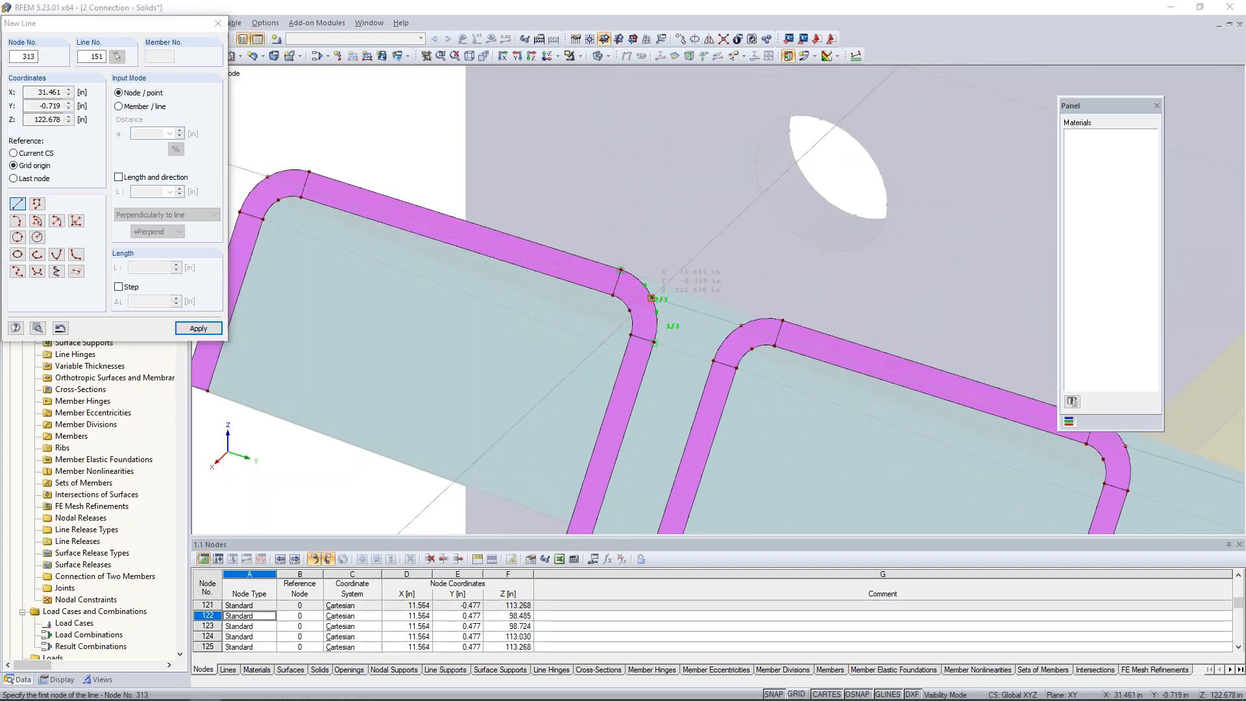
left_click(742, 324)
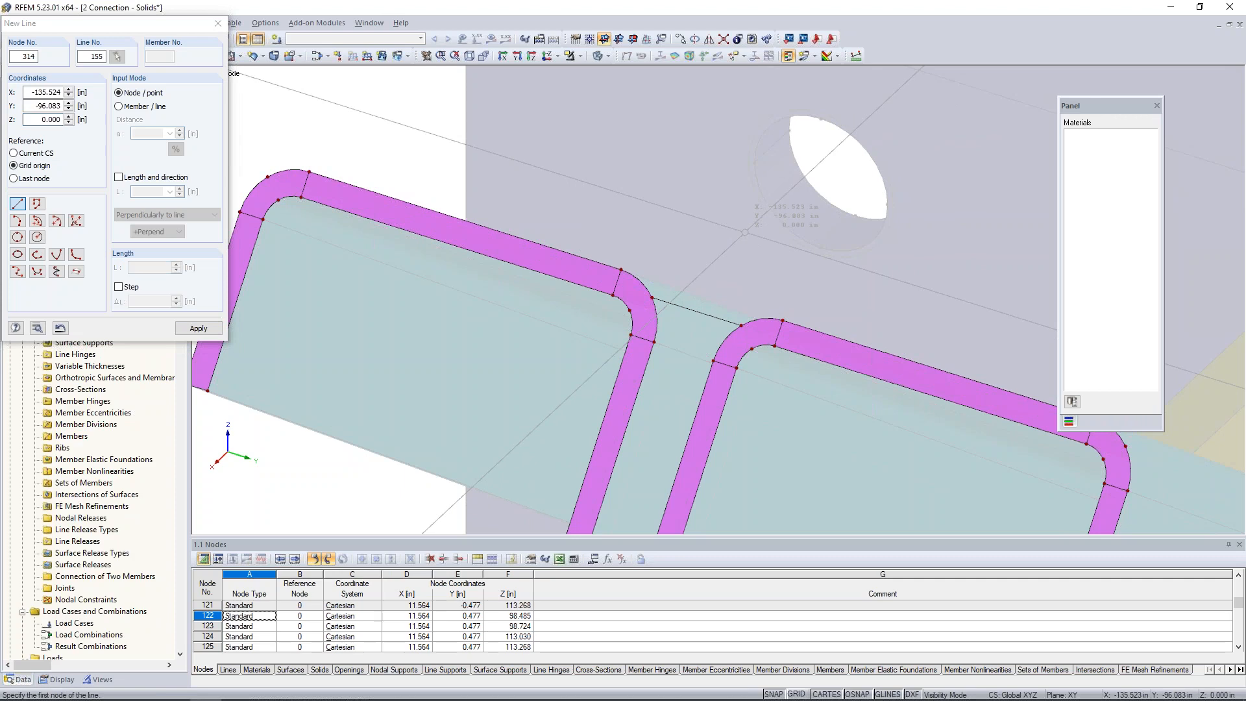
scroll(745, 231, "down", 4)
scroll(745, 232, "down", 2)
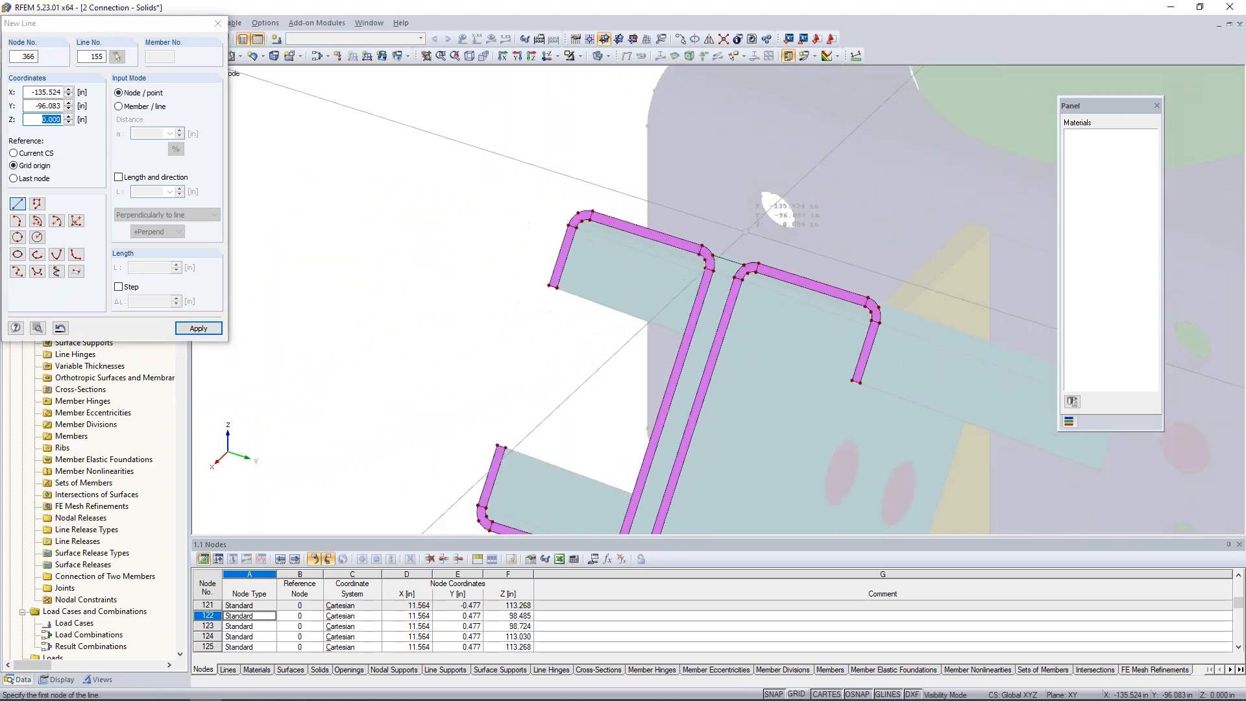
key("Escape")
Connect the lines across both channel end faces within a window enclosing the whole brace end.
middle_click_drag(718, 346, 635, 233)
scroll(634, 233, "down", 1)
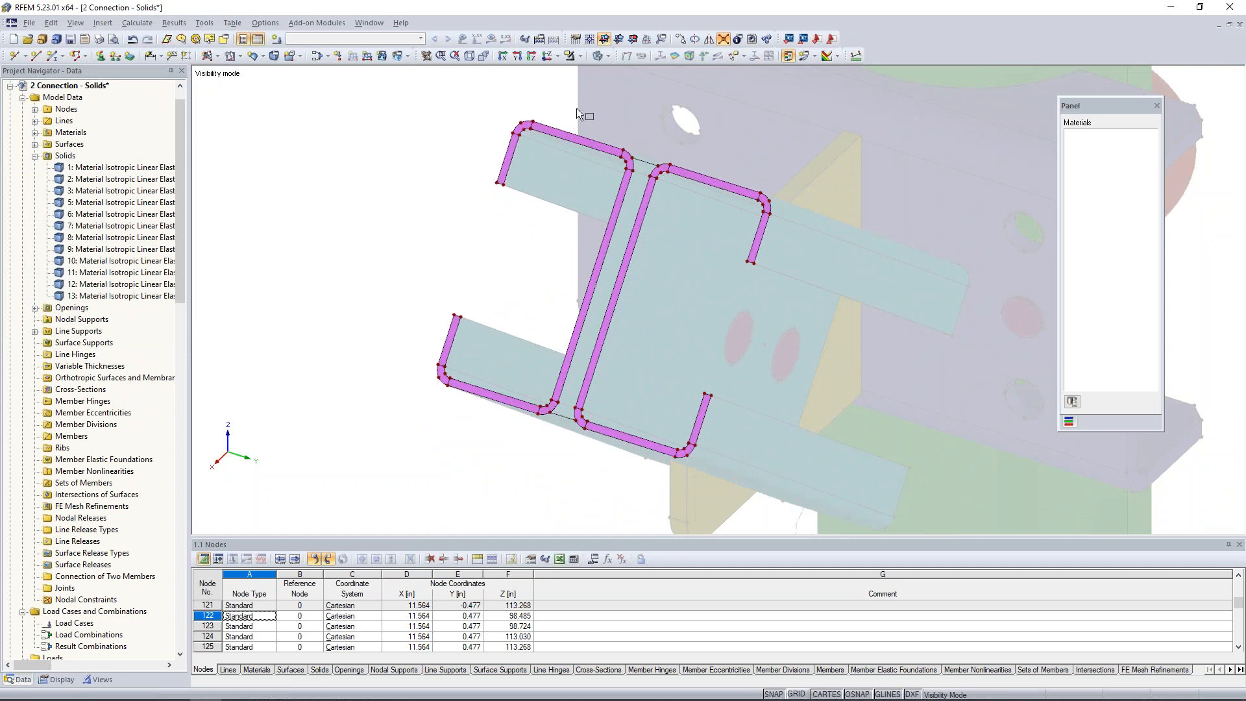
left_click_drag(458, 96, 790, 475)
Start a Rigid plane surface from boundary lines, picking the upper connecting line, its adjoining corner arcs and the facing web edges.
left_click(219, 57)
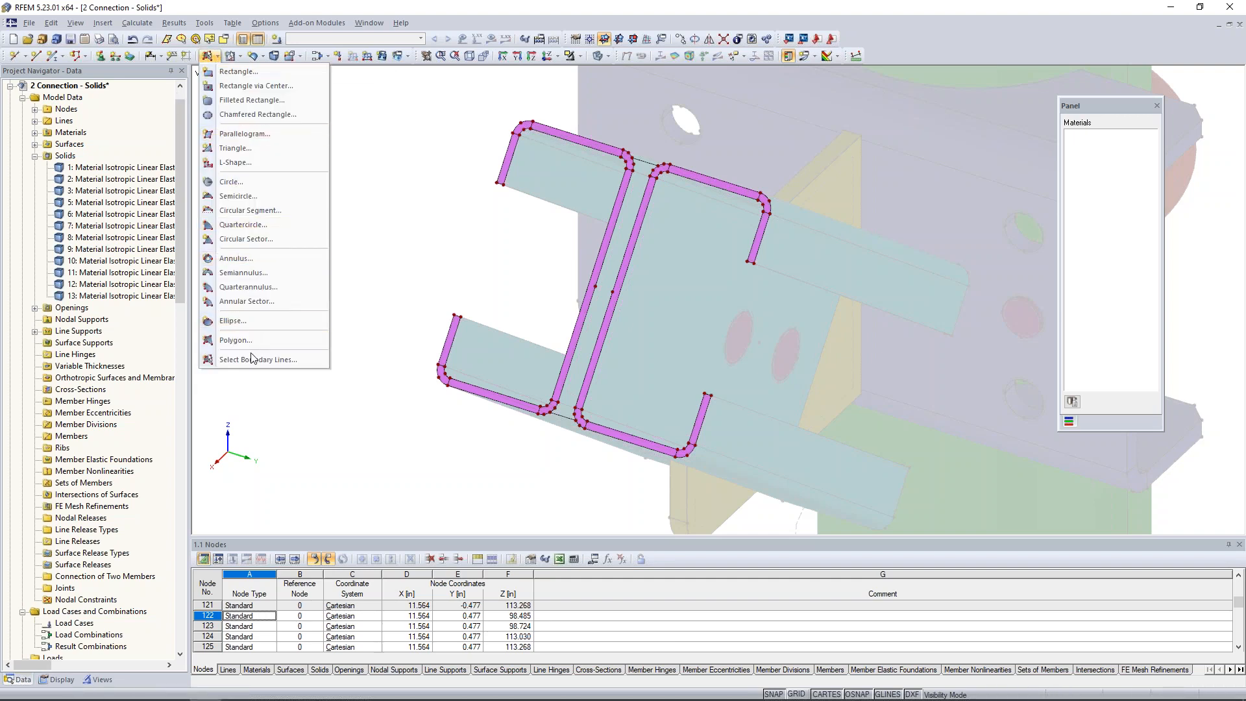
left_click(298, 361)
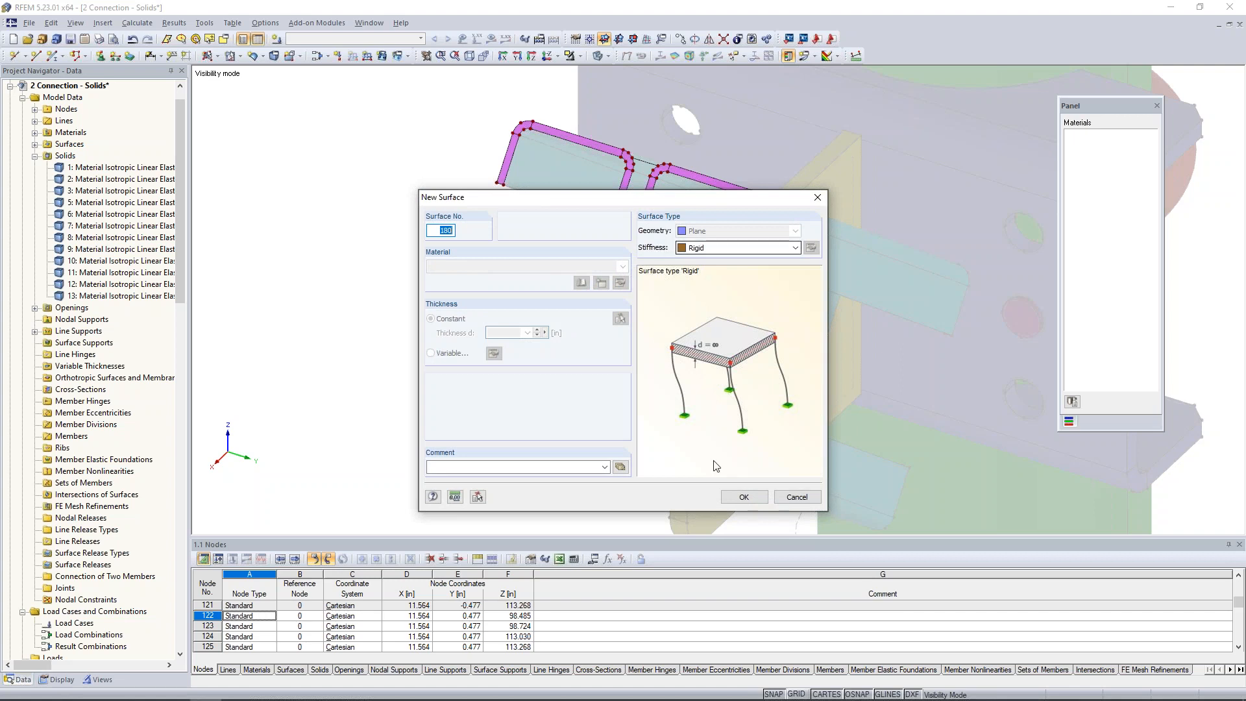
left_click(744, 497)
left_click(647, 164)
scroll(643, 166, "up", 4)
left_click(633, 167)
left_click(660, 178)
left_click(649, 216)
left_click(615, 217)
Close the rigid surface's boundary between the channels with the lower connecting line and its adjoining corner arcs.
middle_click_drag(606, 420, 644, 198)
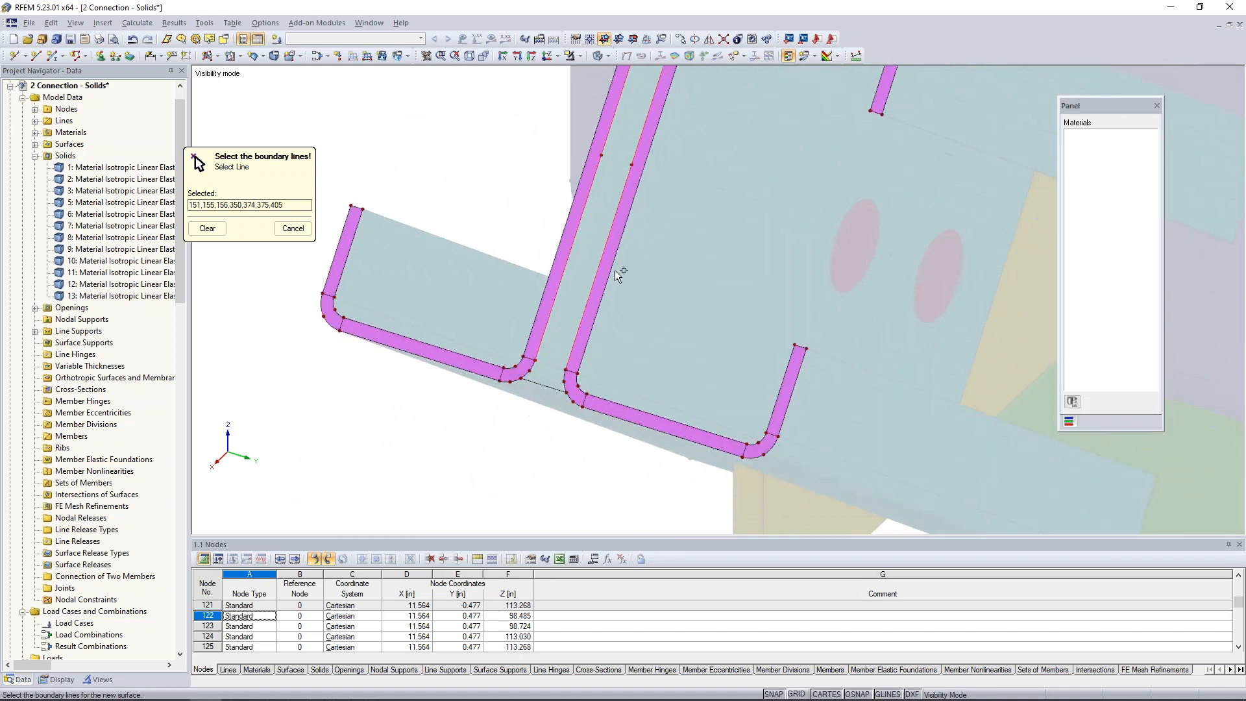
left_click(543, 385)
left_click(530, 371)
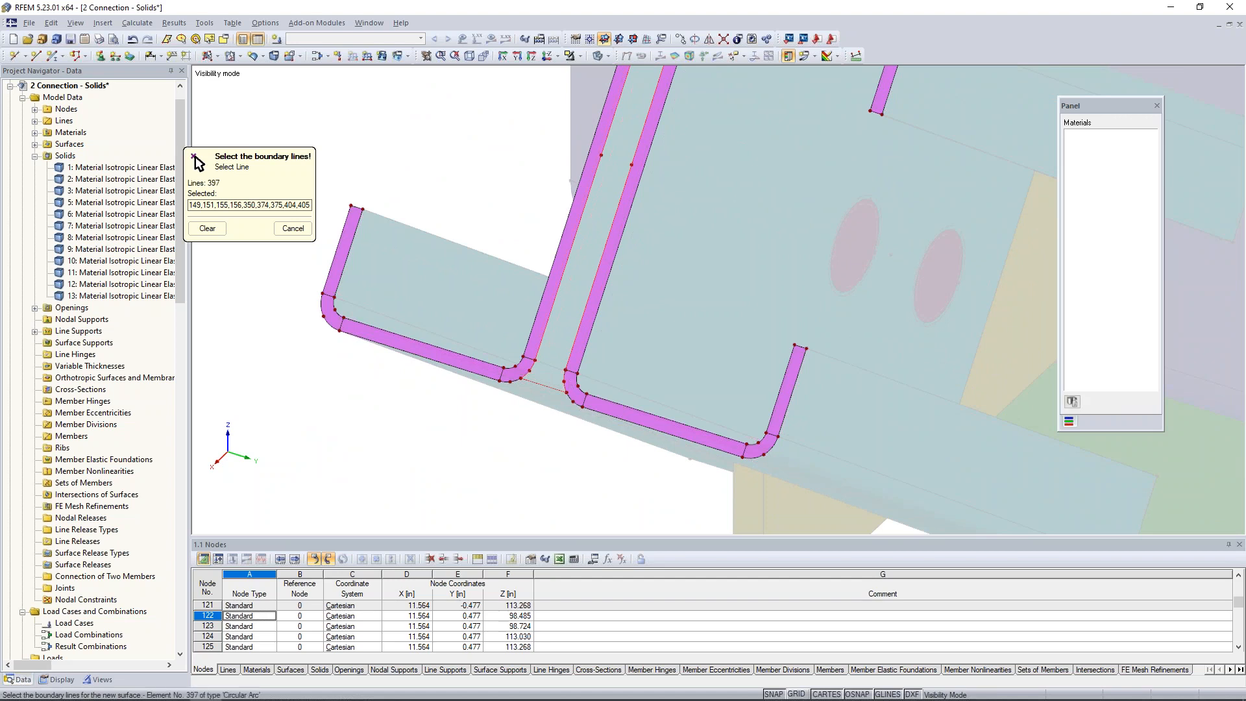
left_click(565, 382)
scroll(680, 317, "down", 3)
middle_click_drag(686, 295, 662, 353)
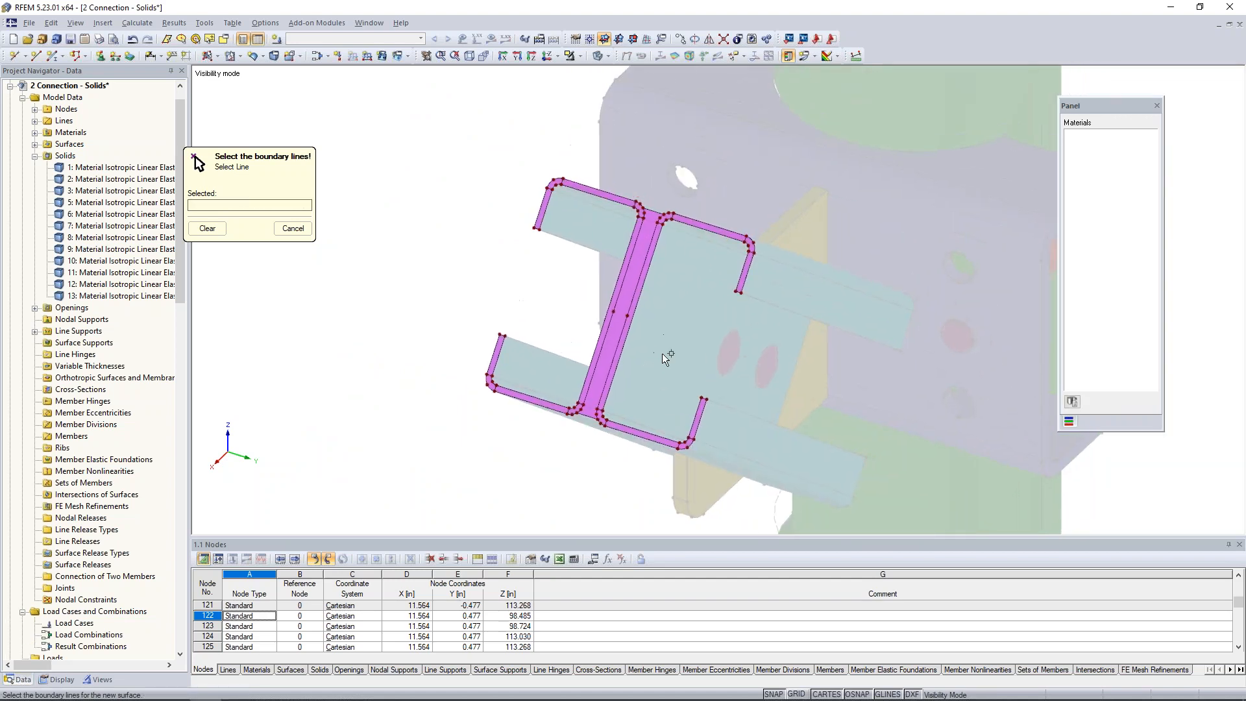
key("Escape")
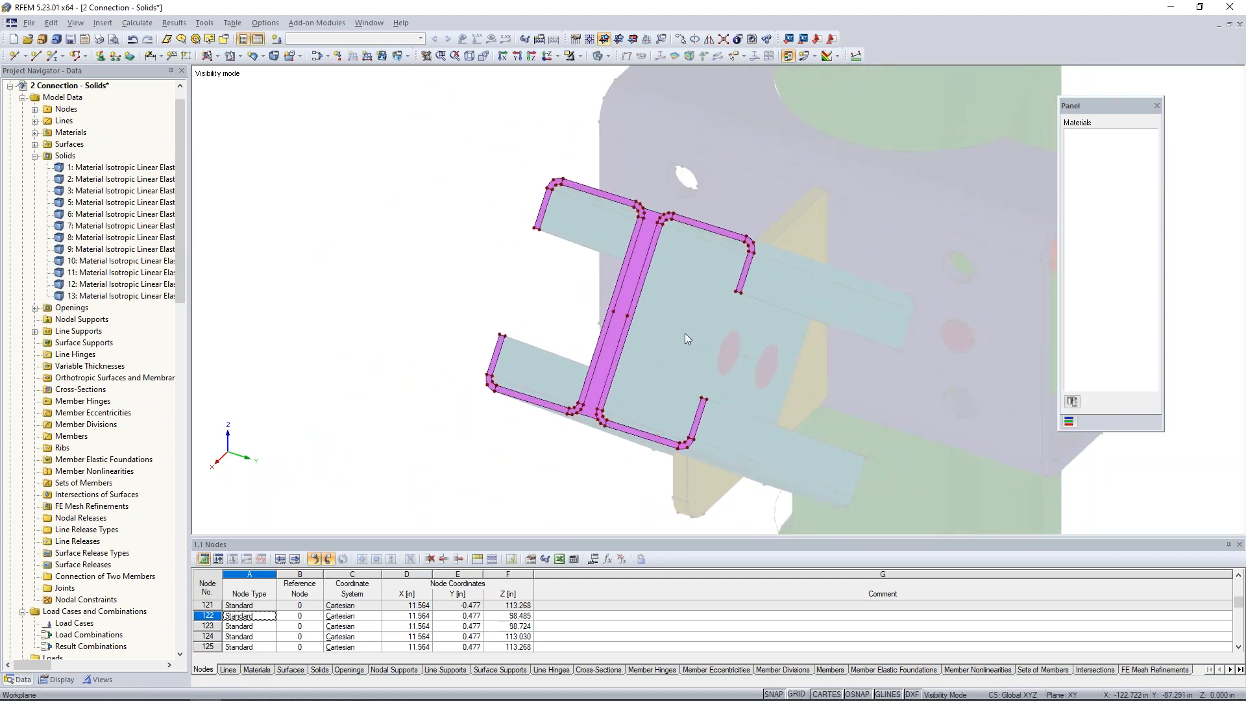
scroll(645, 341, "up", 2)
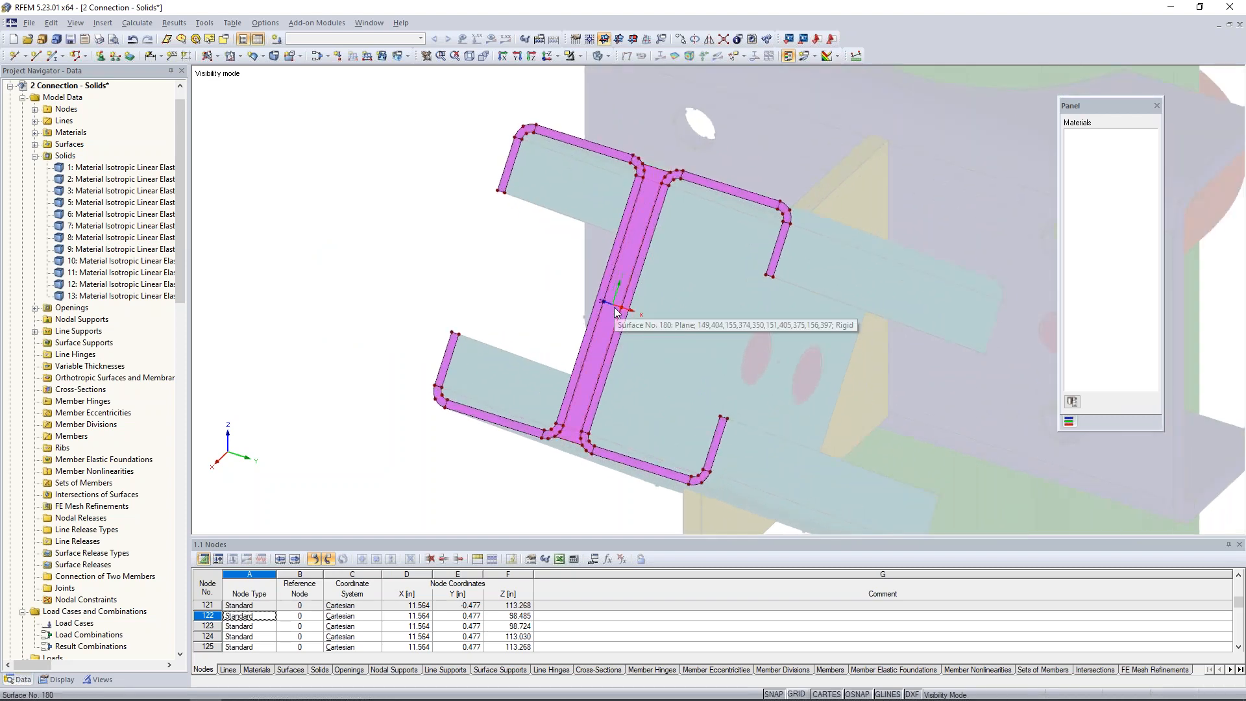
Insert a node halfway, at 50%, between the mid-length nodes of the two channels' web lines on the brace end face.
left_click(26, 57)
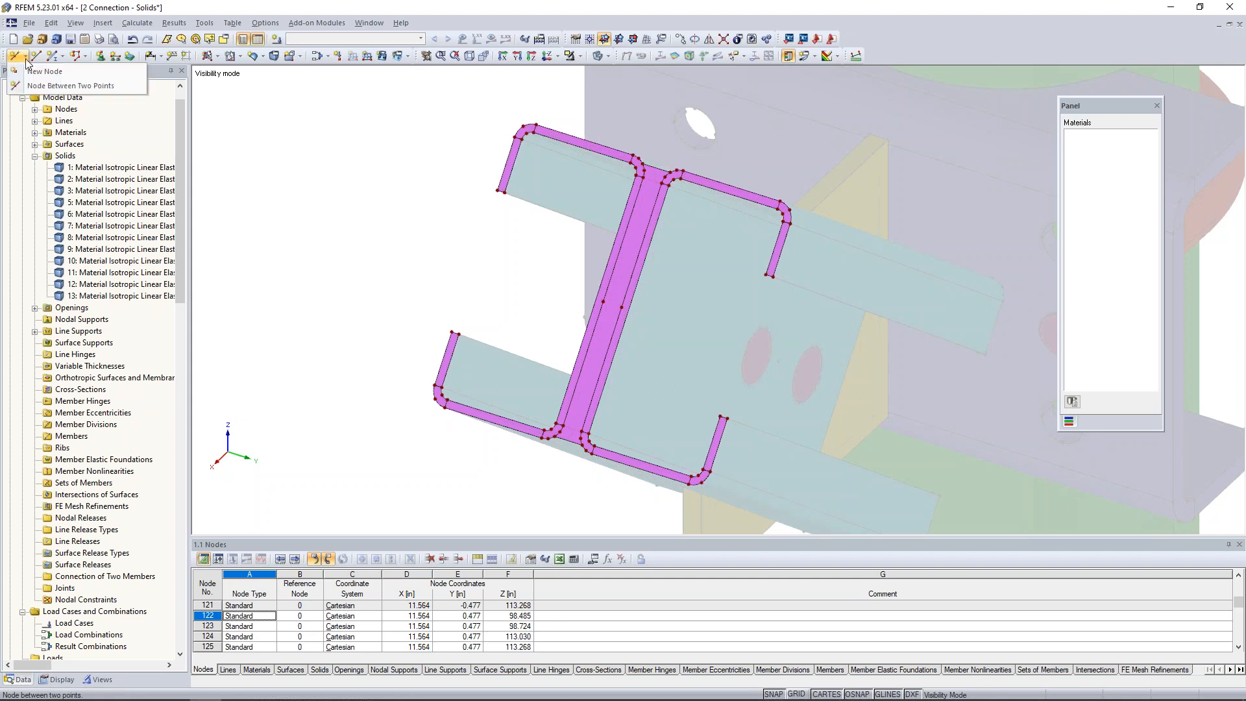
left_click(30, 92)
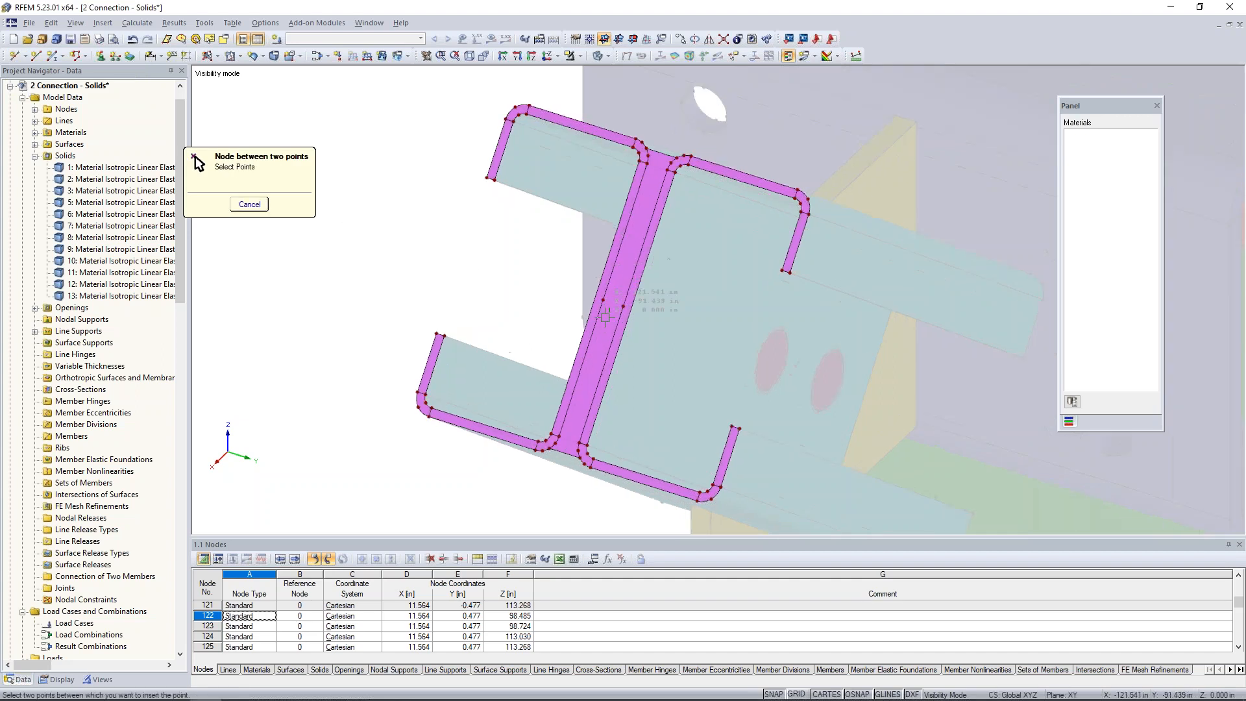
scroll(606, 296, "up", 3)
left_click(603, 294)
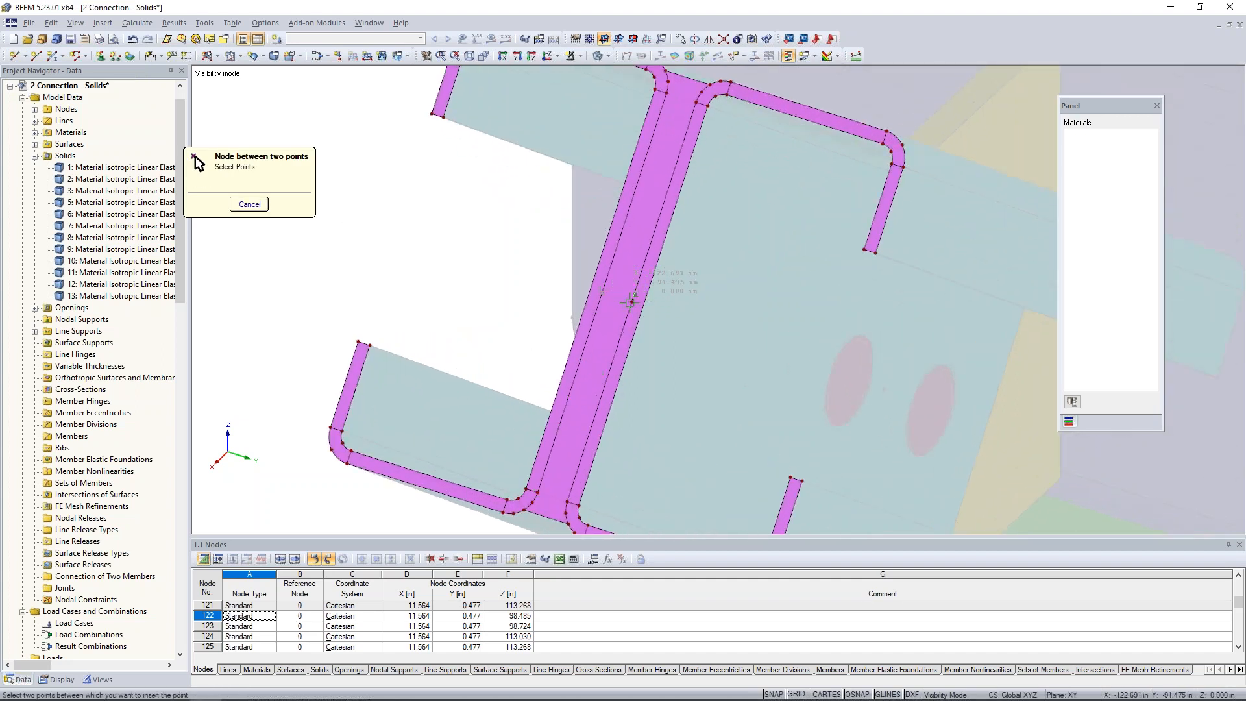
left_click(633, 301)
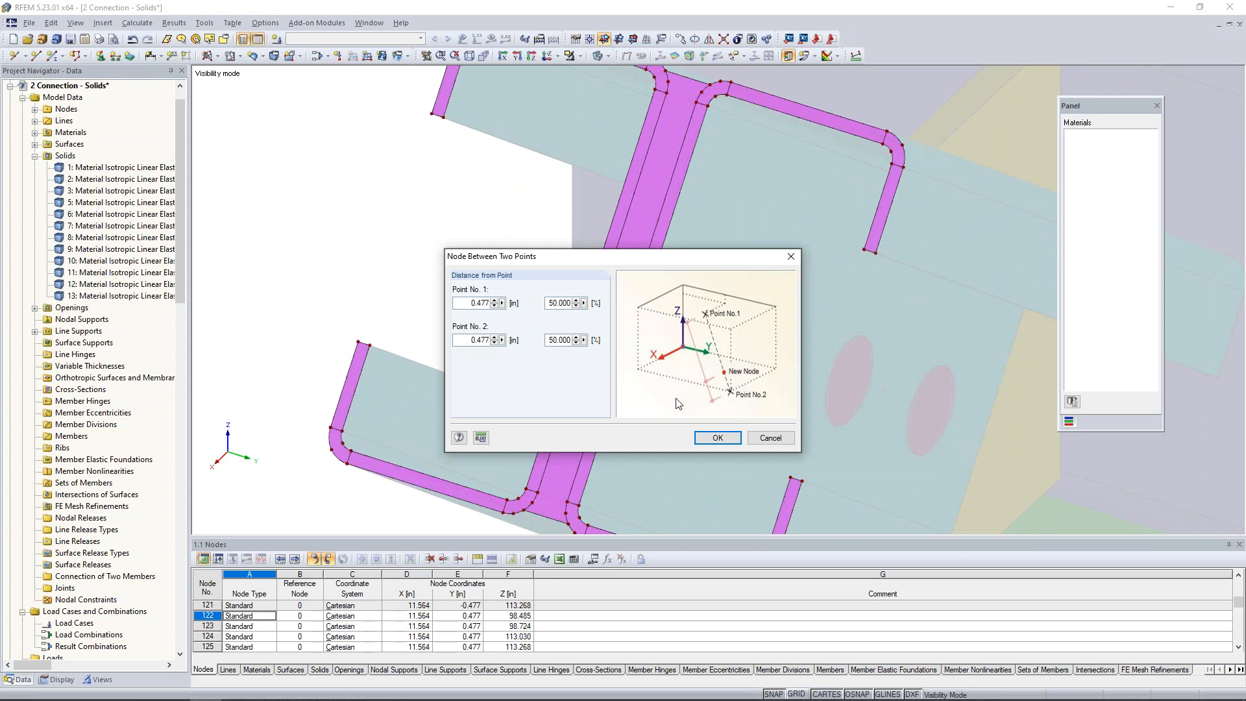
left_click(714, 436)
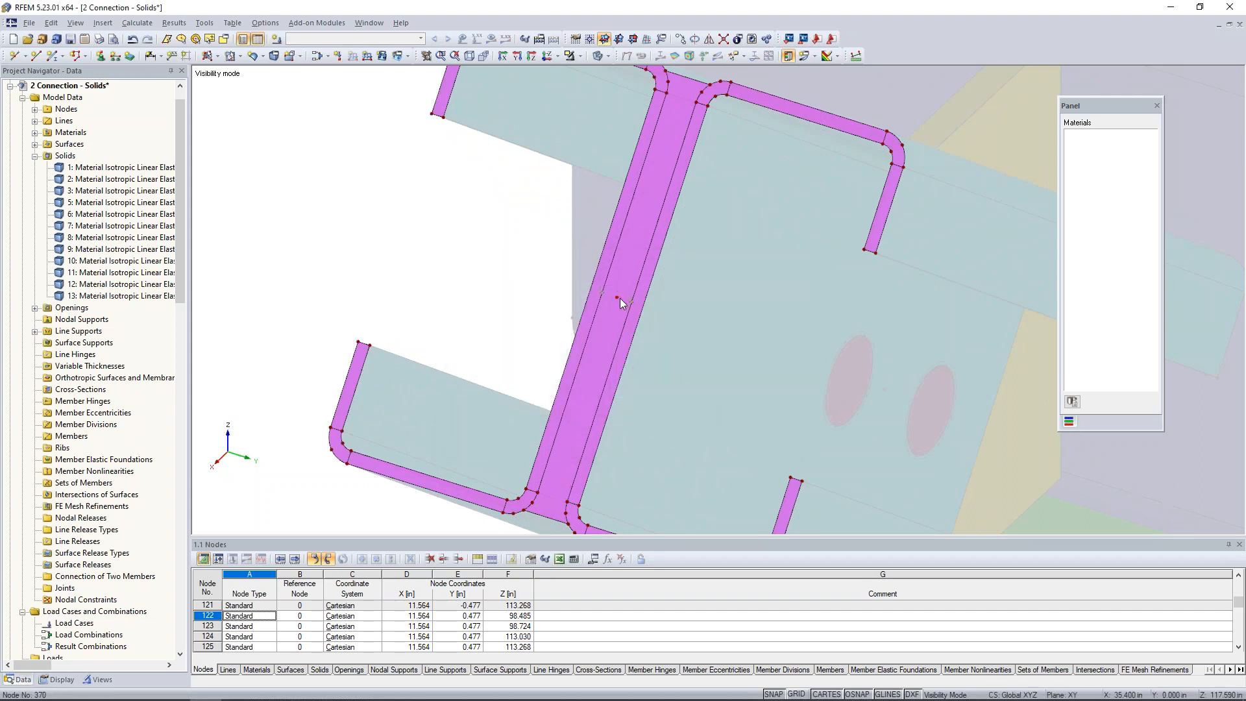
scroll(648, 303, "down", 3)
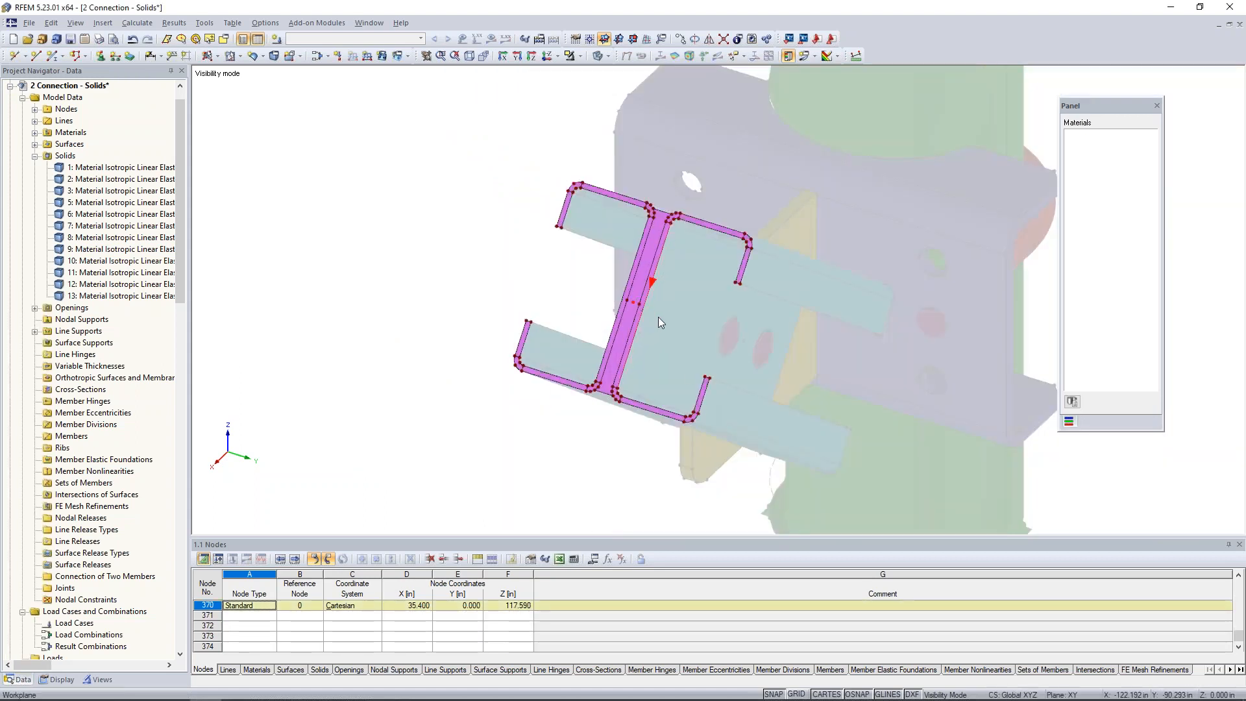
Create three Dead load cases, LC1 to LC3, described as Up, Down and Tension.
middle_click_drag(692, 328, 867, 125, "ctrl")
middle_click_drag(667, 364, 585, 340)
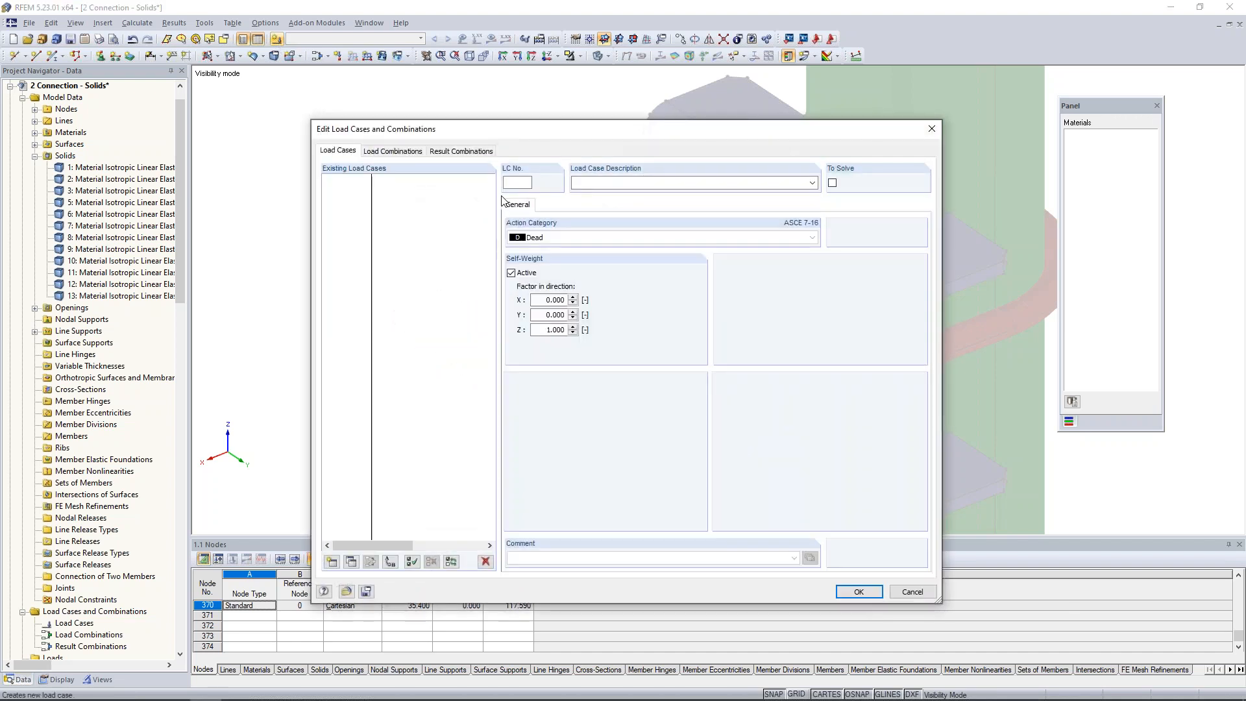
left_click(598, 184)
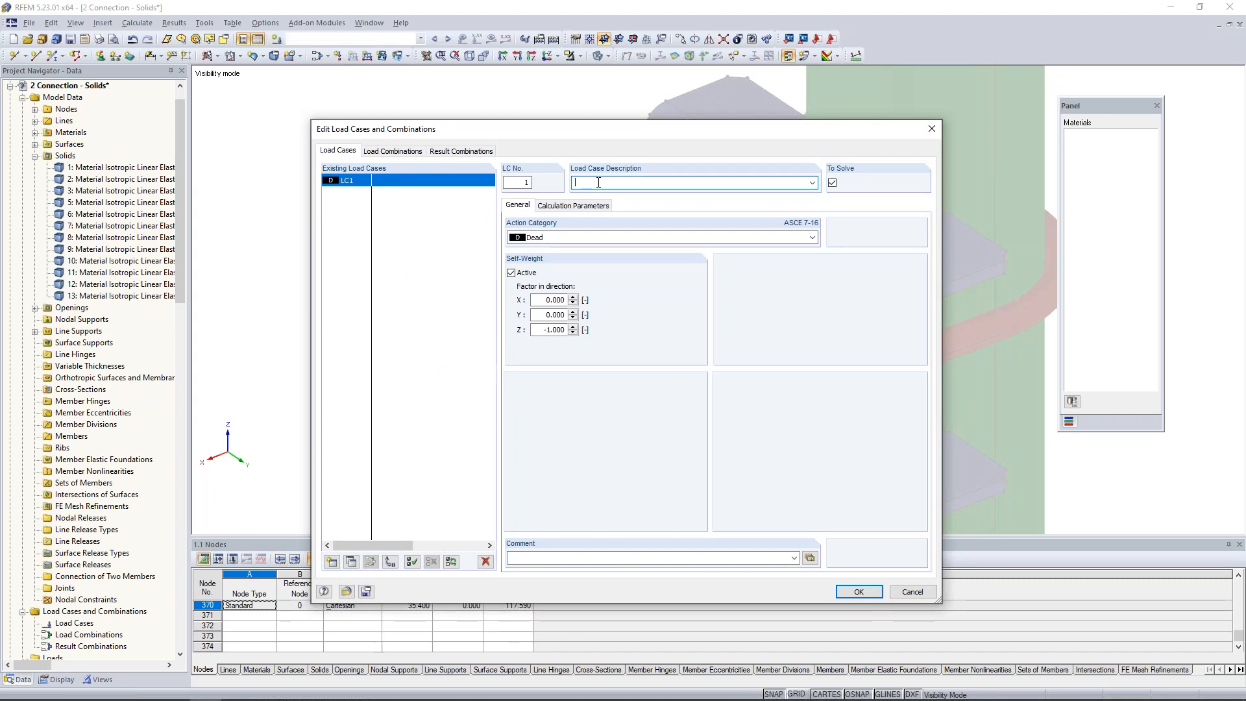
type("Up")
double_click(581, 182)
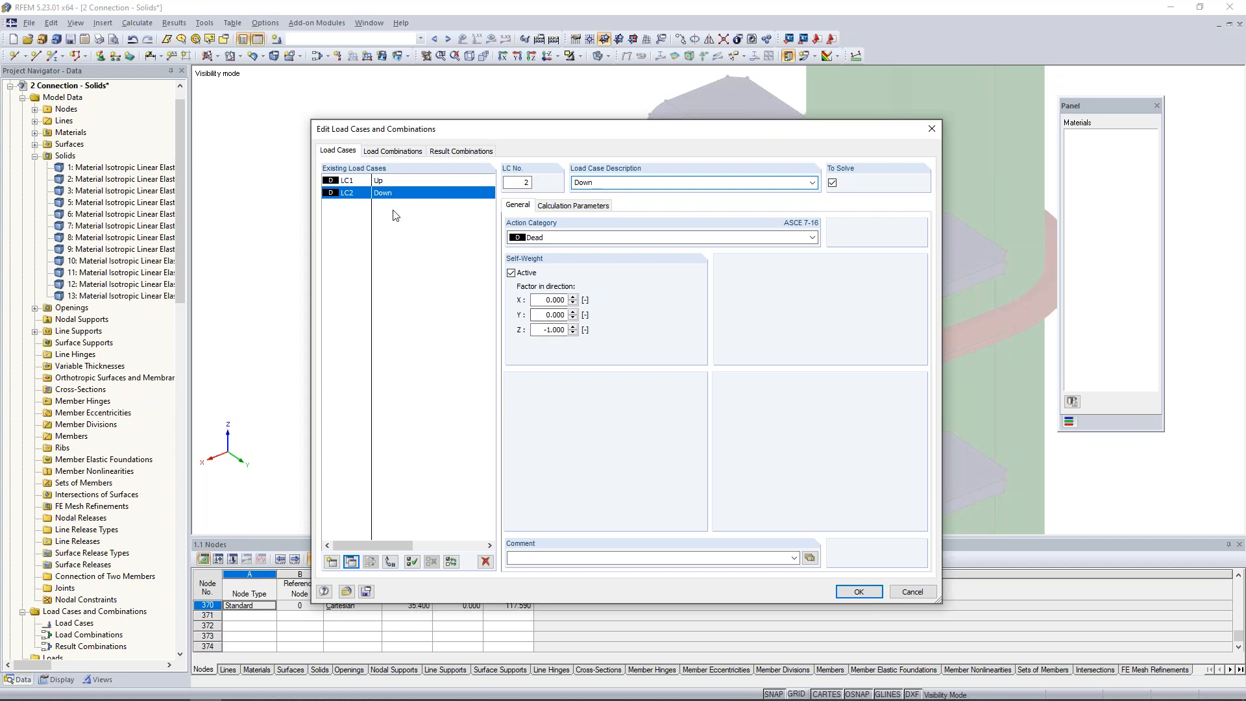
left_click(351, 562)
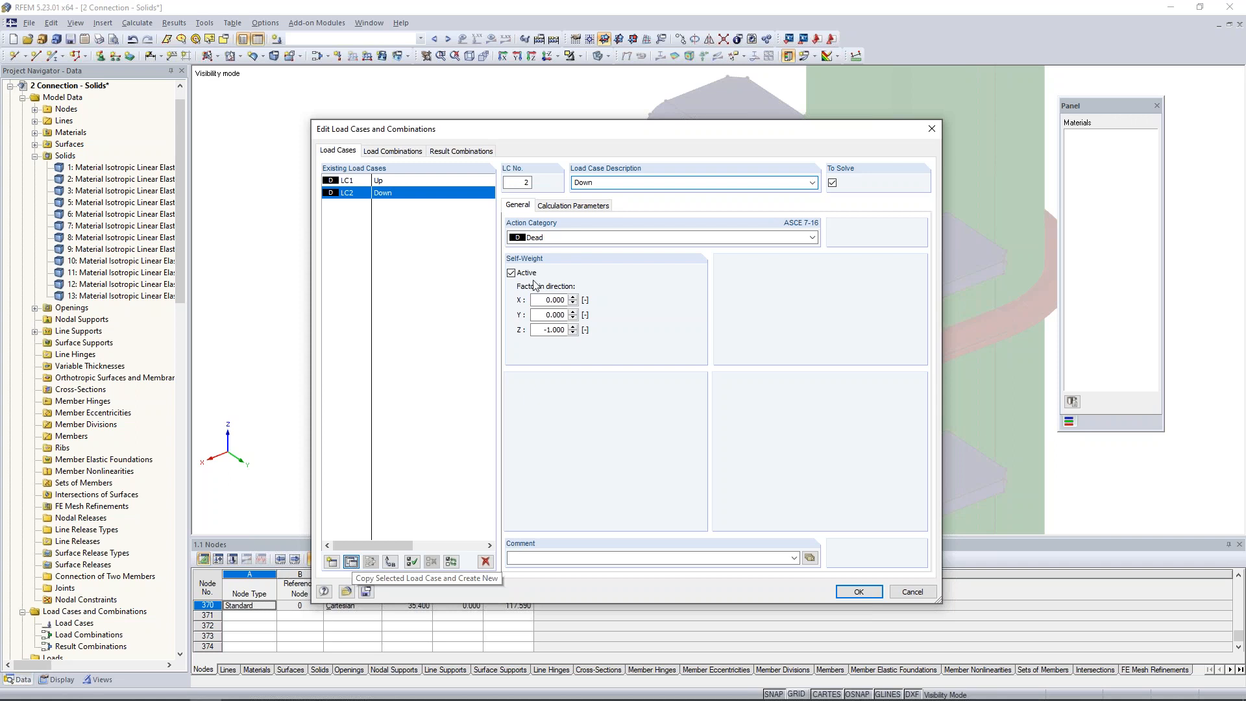
double_click(582, 181)
type("Tensi")
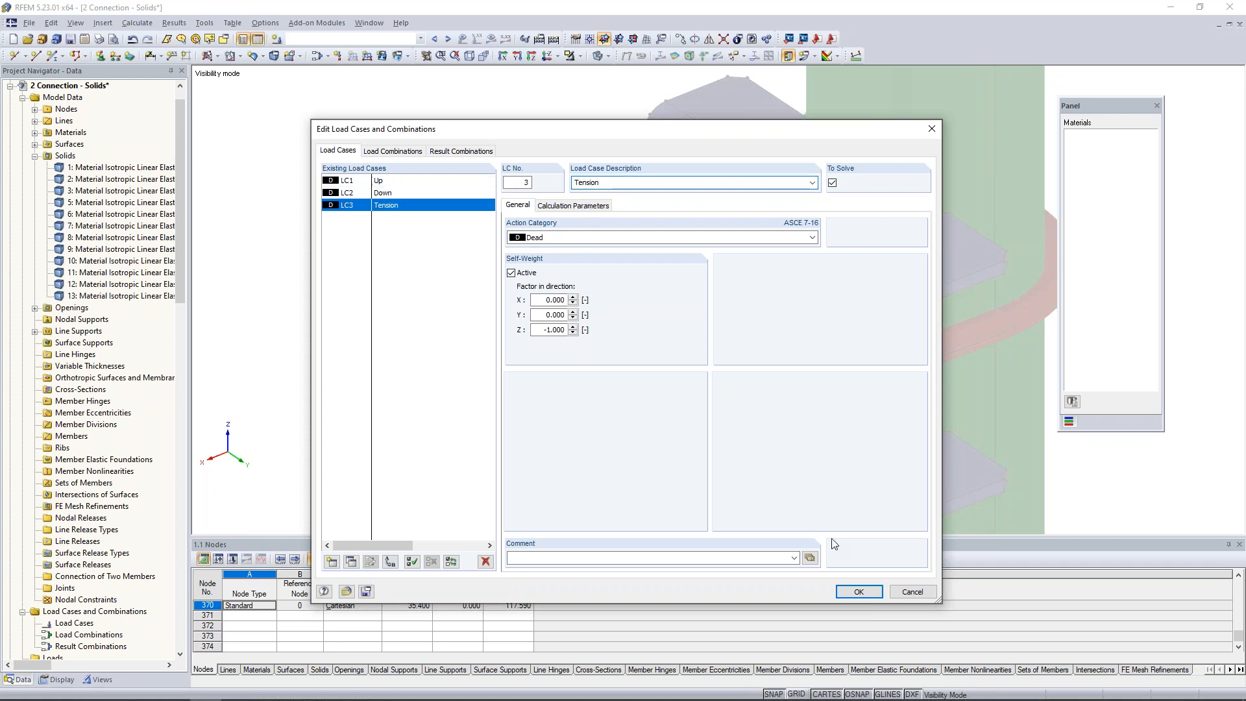
left_click(859, 591)
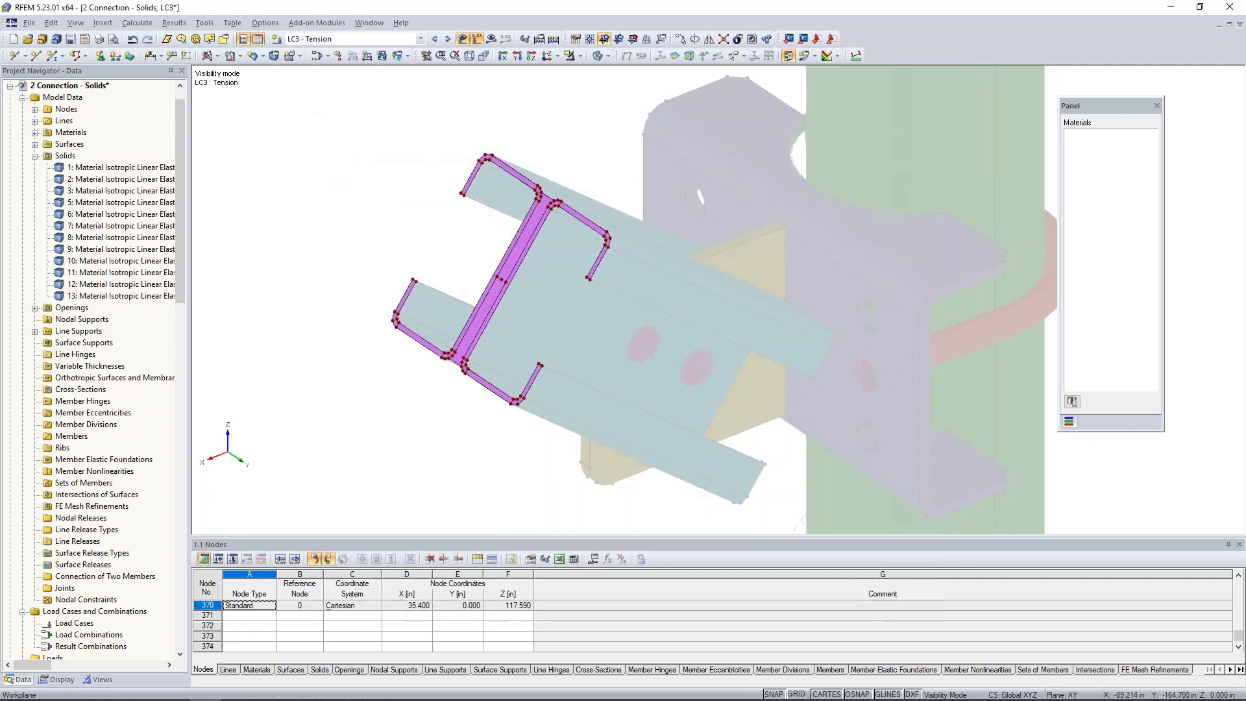
In load case LC1 - Up, apply a nodal load with PZ = 20 kip to the centre node of the brace end.
left_click(420, 39)
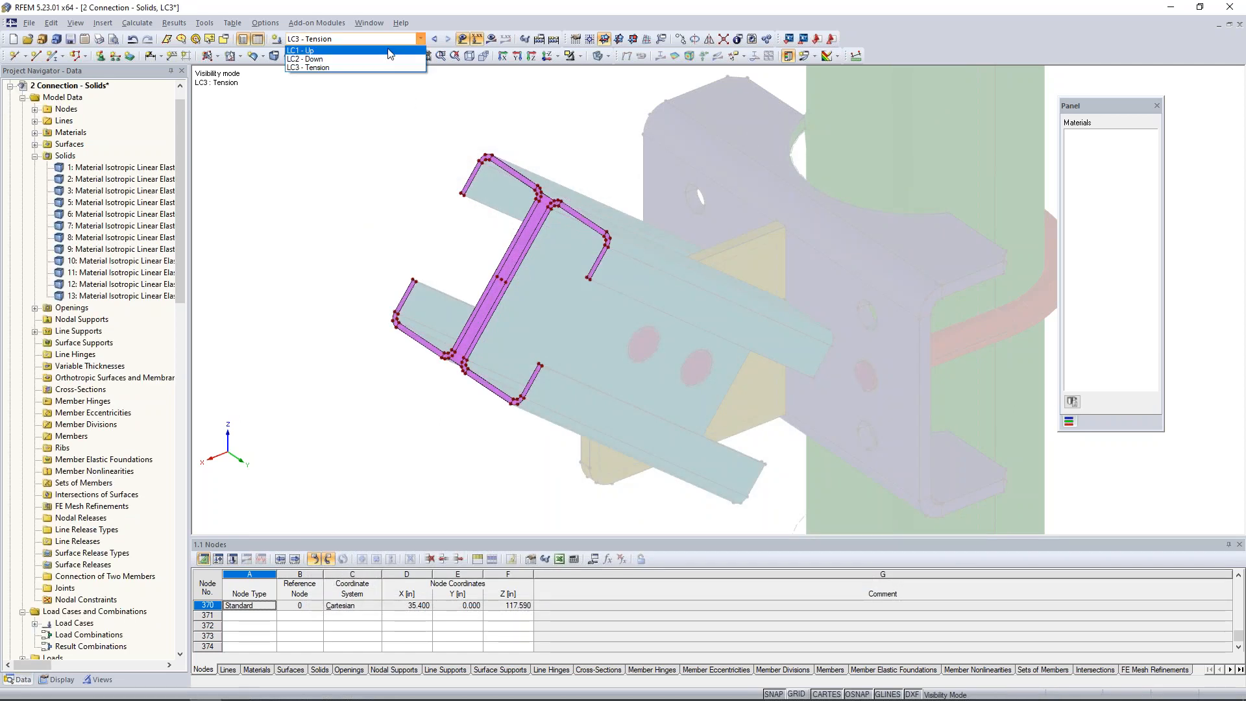
left_click(390, 51)
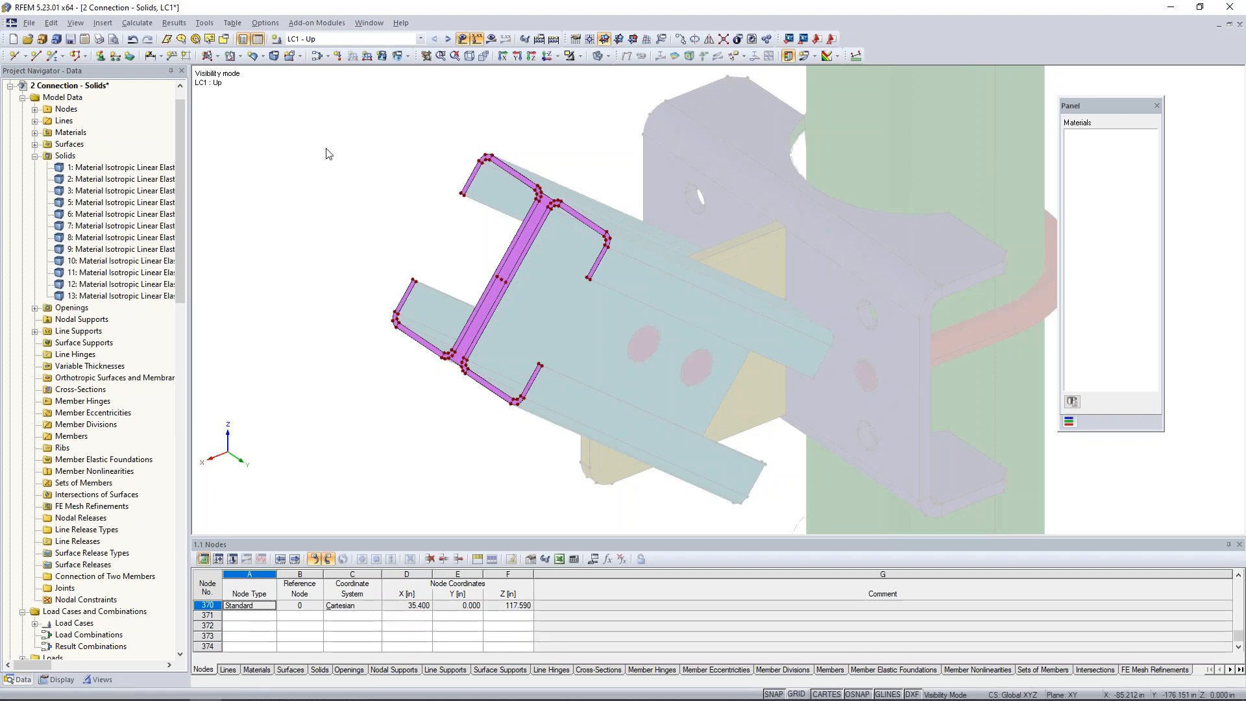
left_click(338, 55)
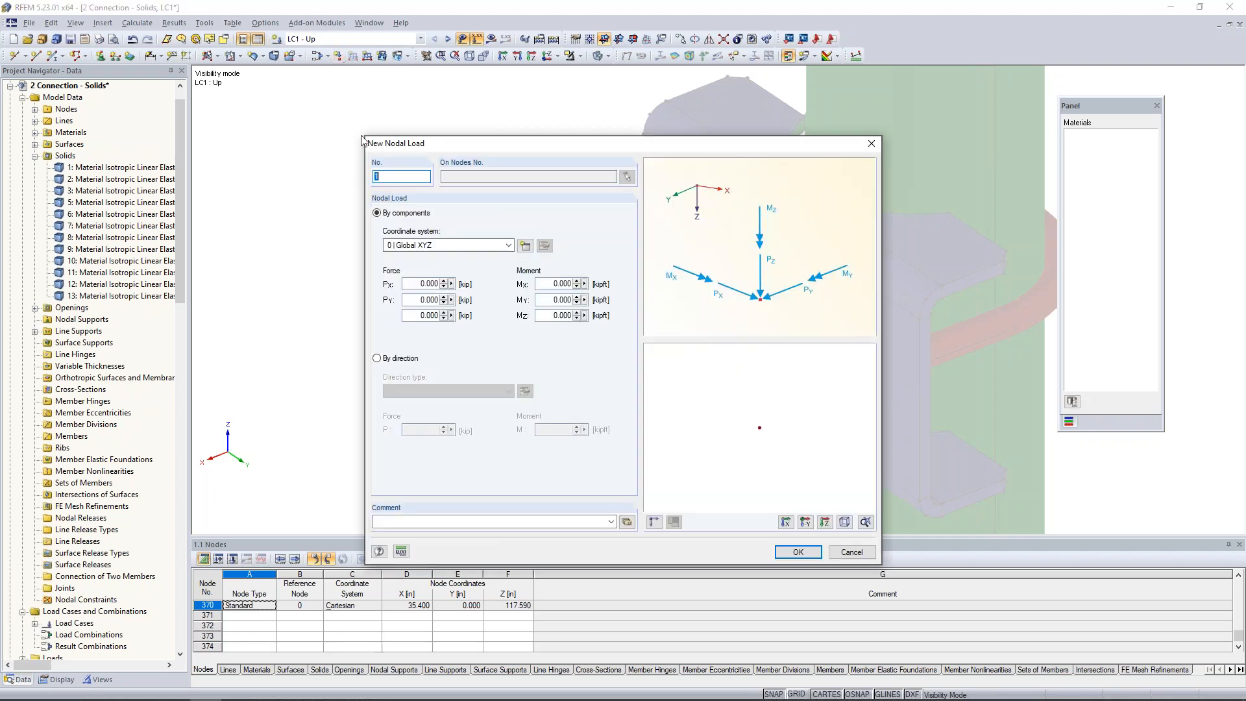
left_click(424, 315)
type("20")
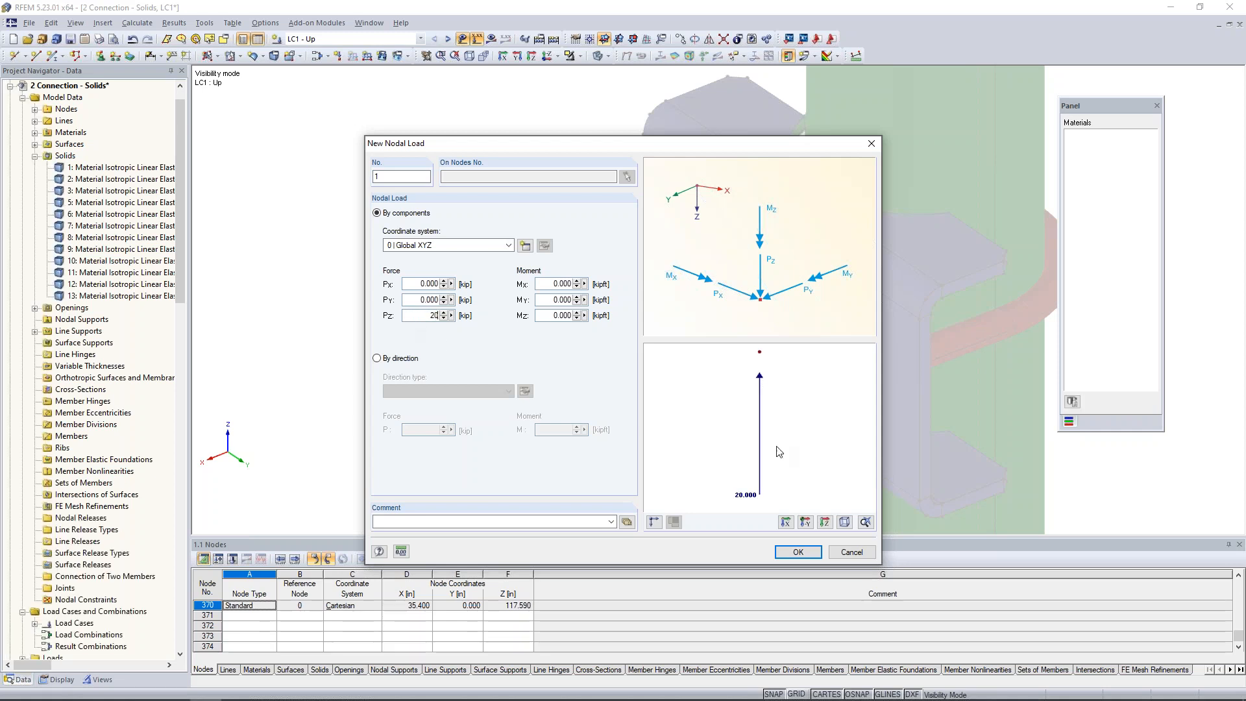
left_click(798, 552)
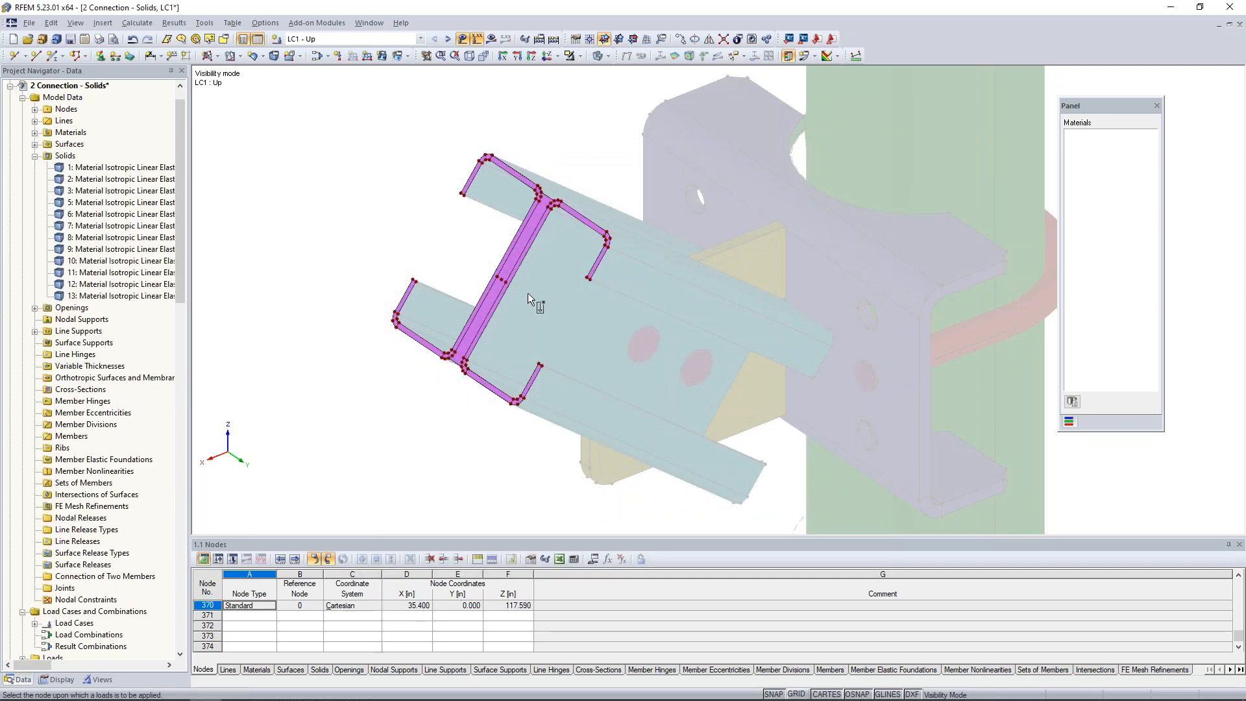
scroll(506, 286, "up", 5)
left_click(501, 267)
scroll(643, 419, "down", 5)
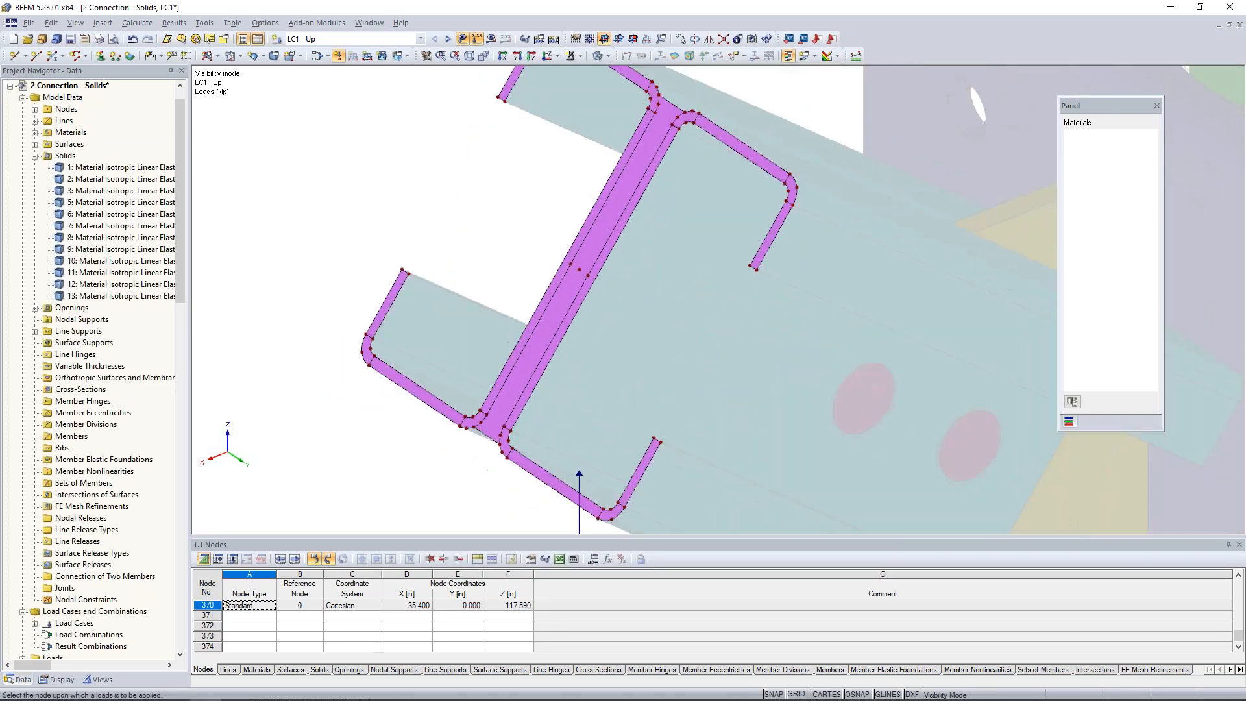
middle_click_drag(644, 419, 579, 370)
key("Escape")
In load case LC2 - Down, apply a nodal load with PZ = -20 kip to the brace end's centre node.
left_click(448, 39)
left_click(338, 55)
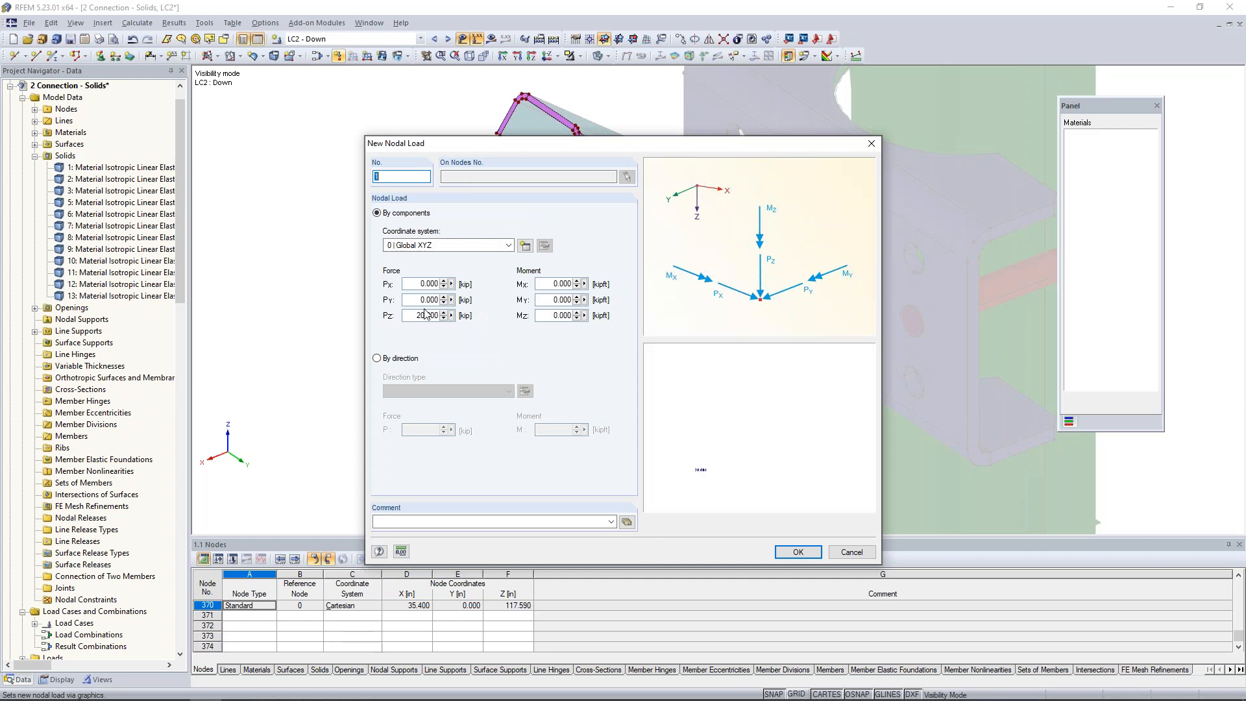
left_click(416, 314)
type("-")
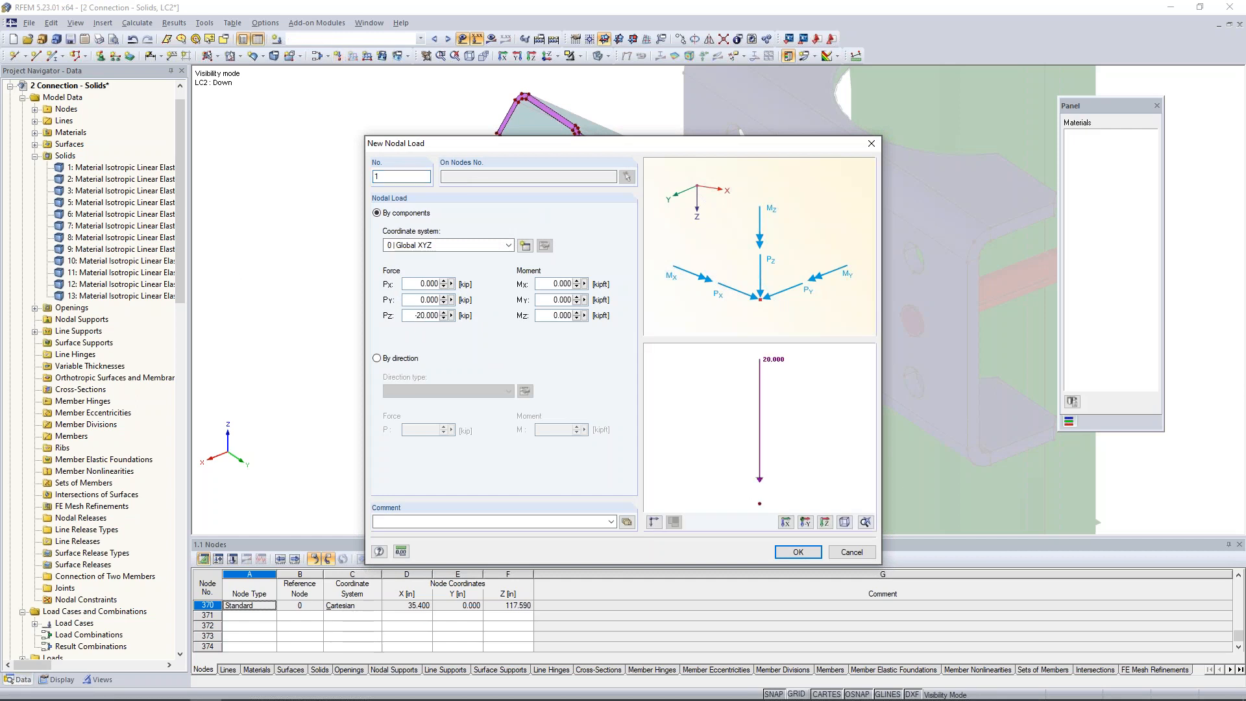
left_click(798, 553)
left_click(537, 222)
key("Escape")
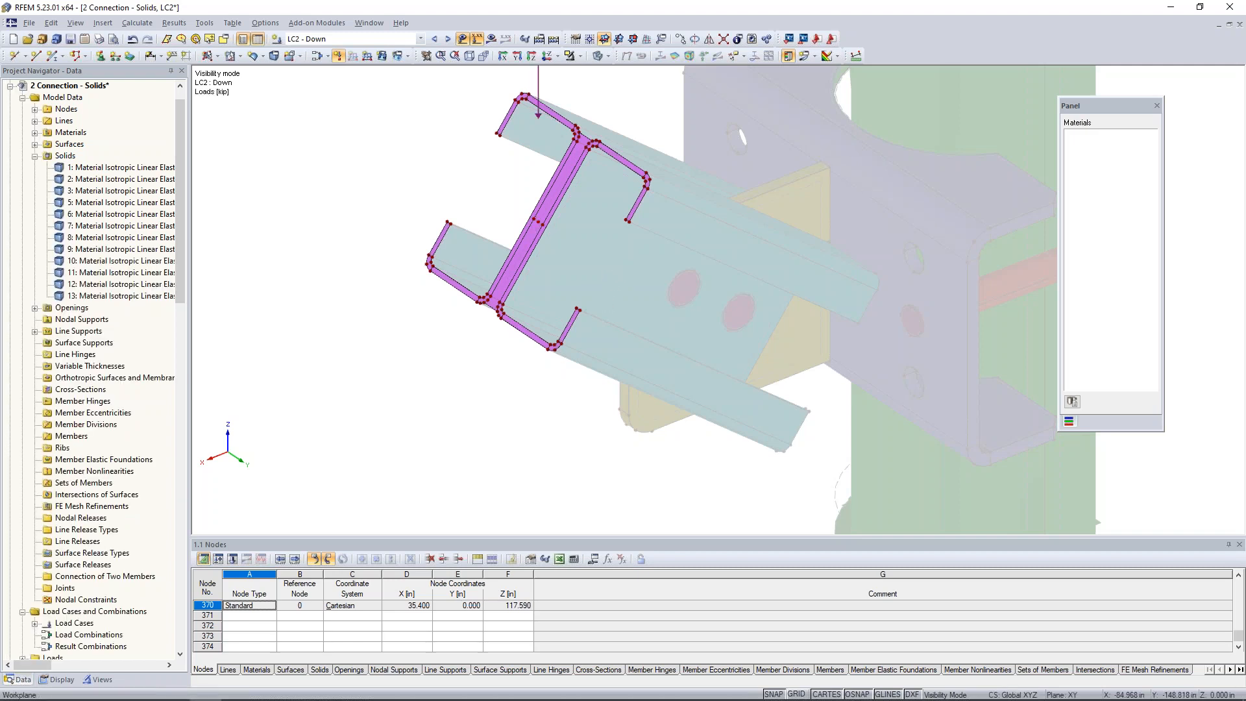
Switch to load case LC3 - Tension and cancel the visibility mode so the whole connection is displayed.
middle_click_drag(604, 253, 540, 254)
scroll(588, 328, "down", 3)
scroll(589, 324, "down", 1)
scroll(582, 300, "down", 1)
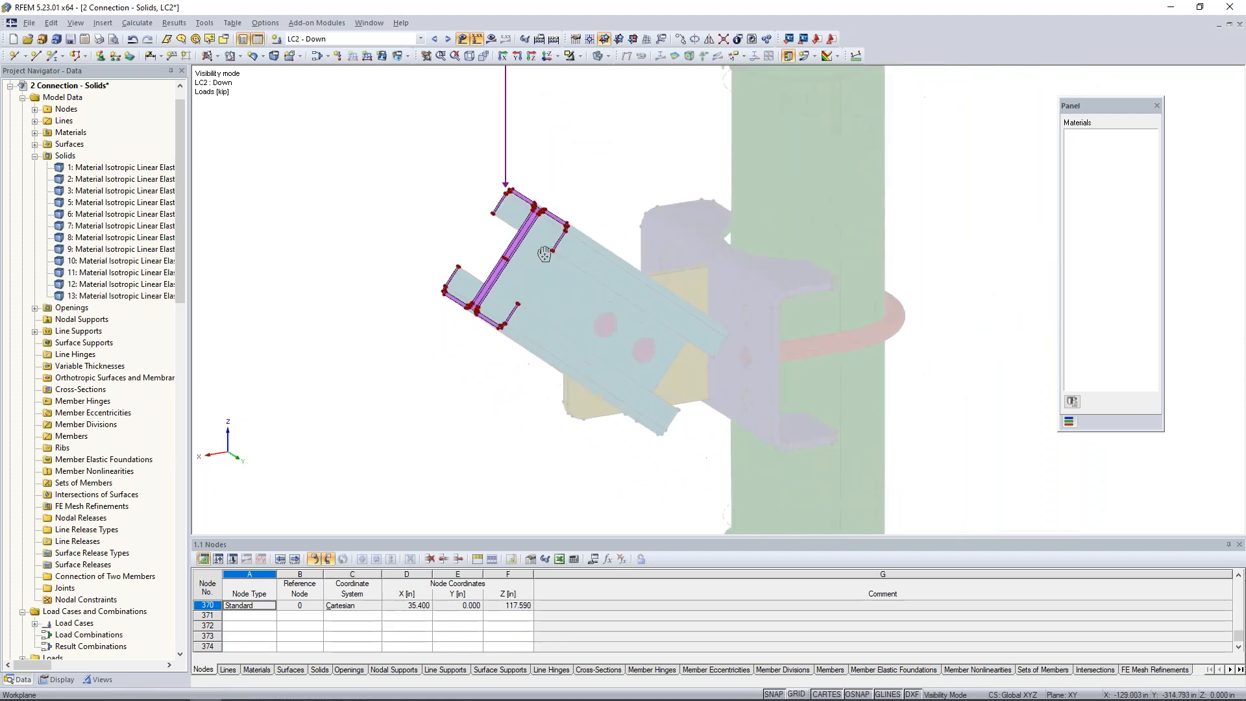
left_click(448, 39)
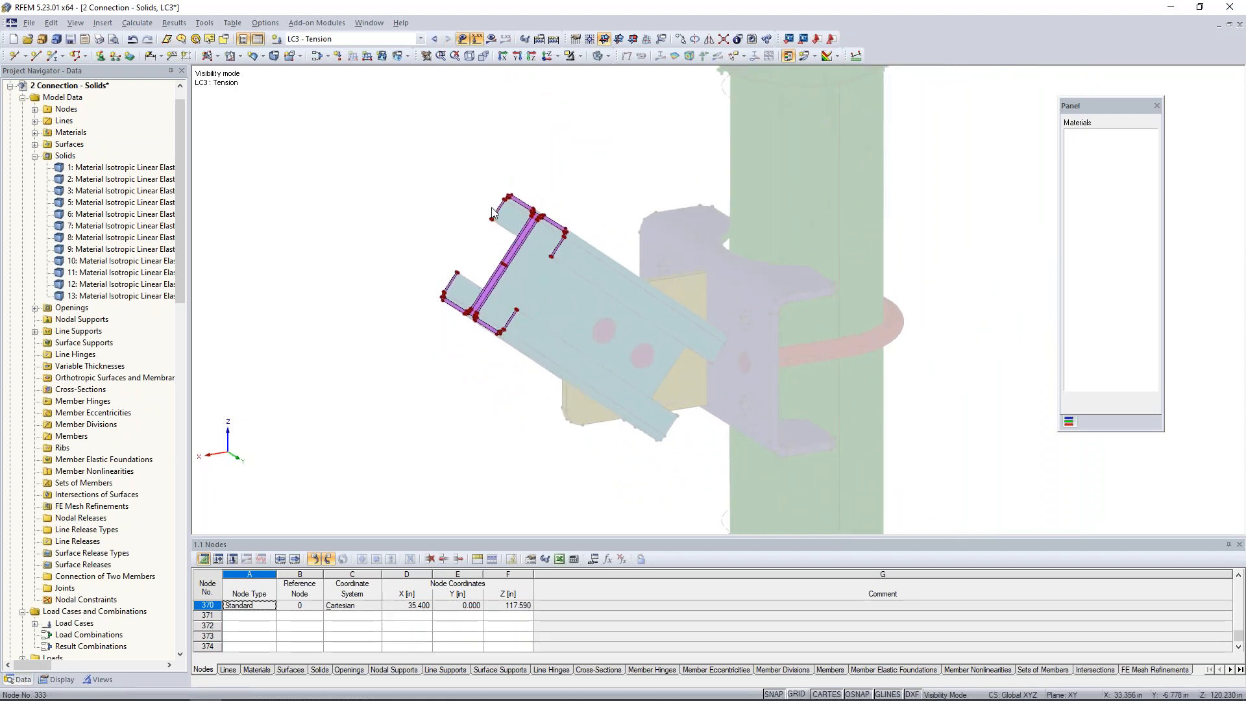
left_click(579, 56)
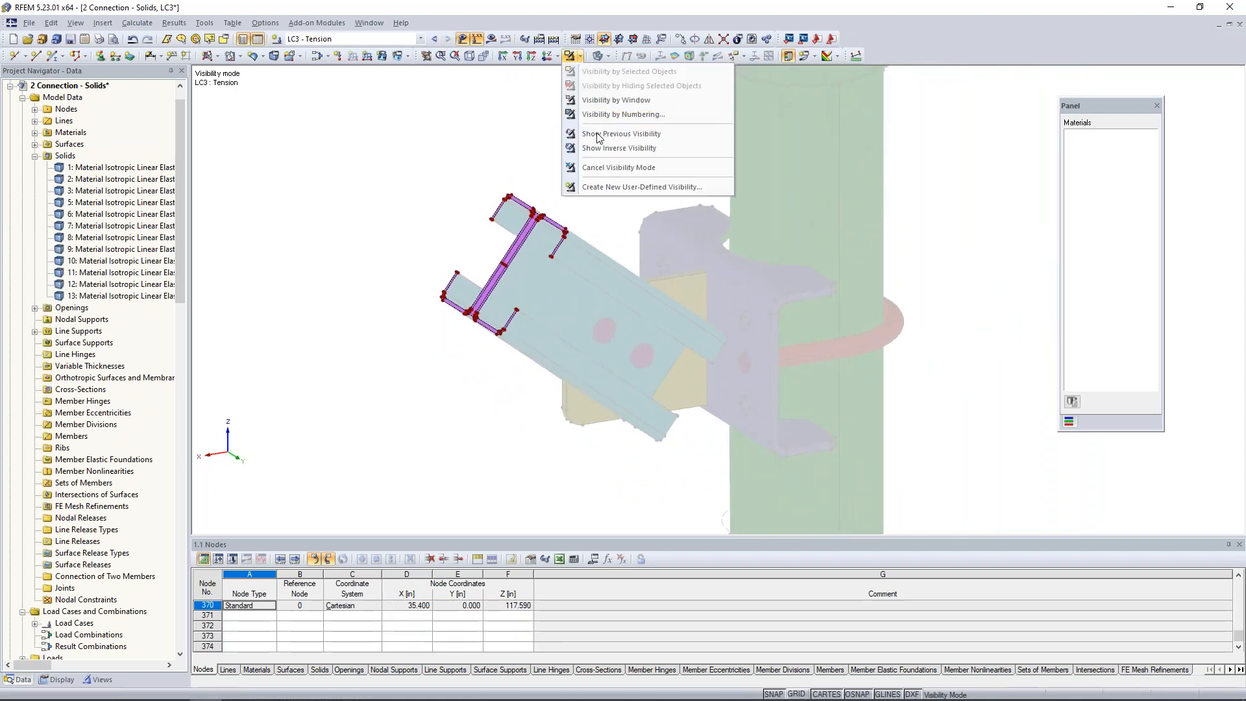
left_click(602, 168)
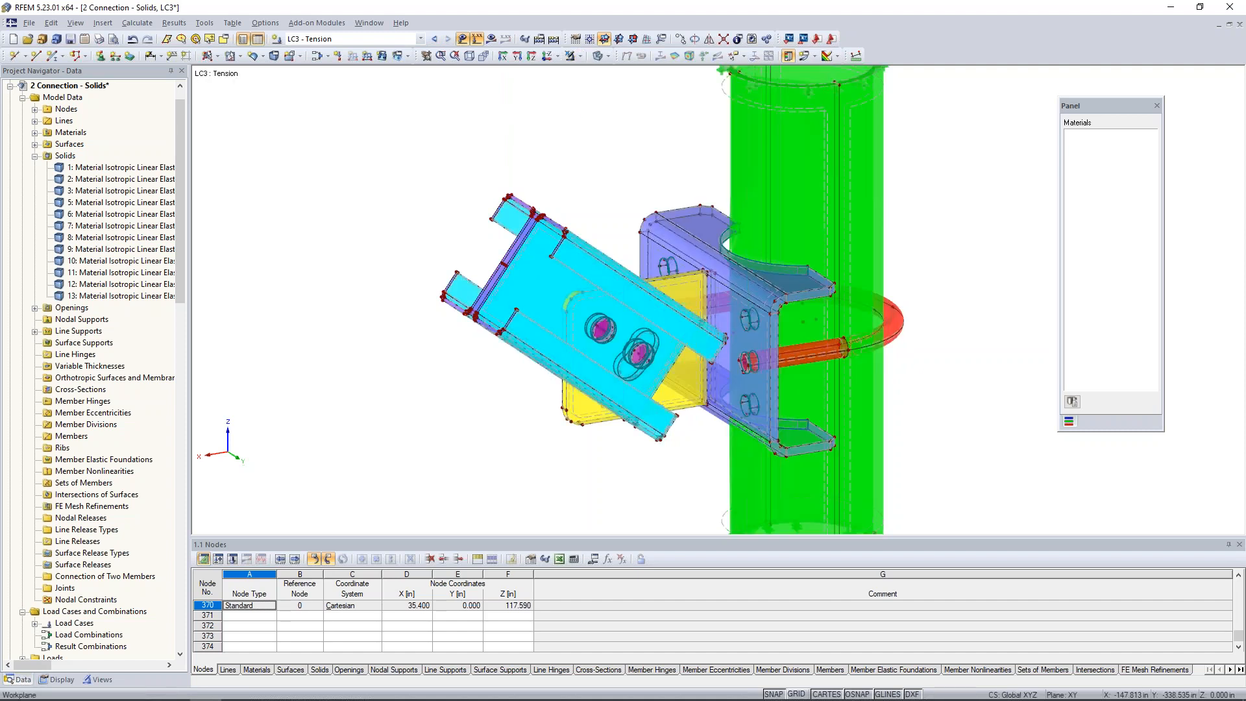
middle_click_drag(520, 437, 451, 385, "ctrl")
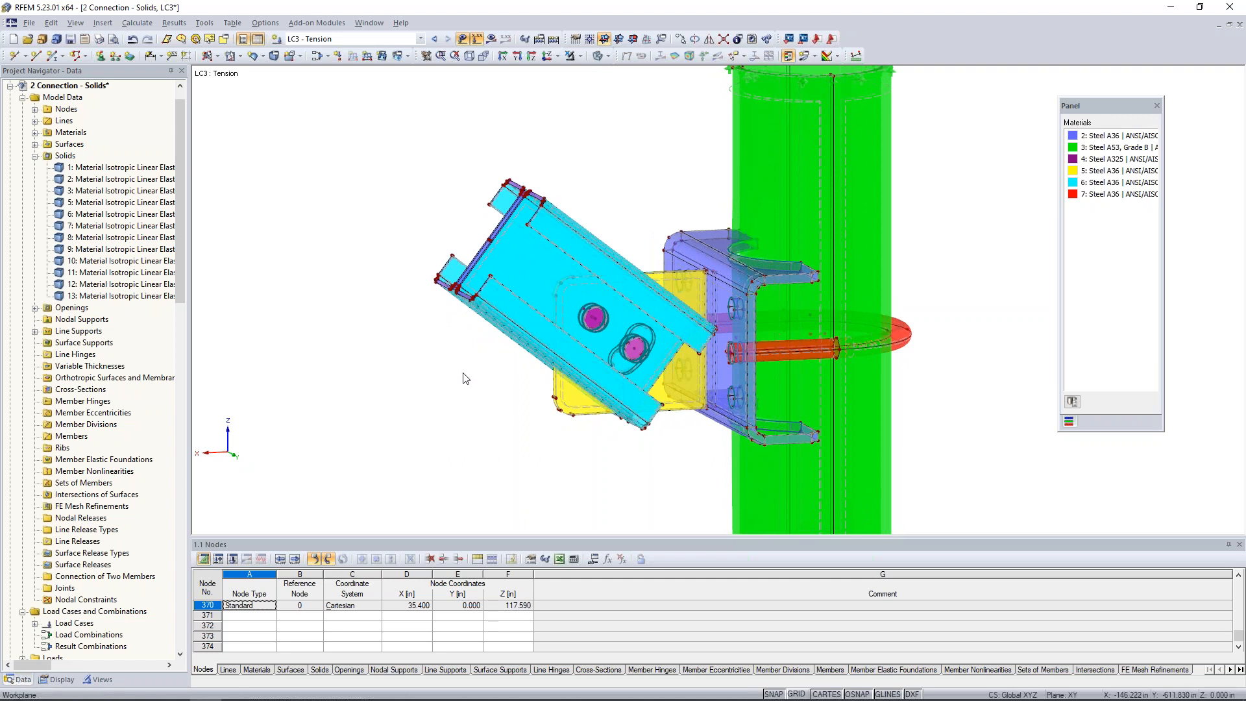
Start a new nodal load defined by direction, oriented same as line 324 along the brace.
left_click(338, 56)
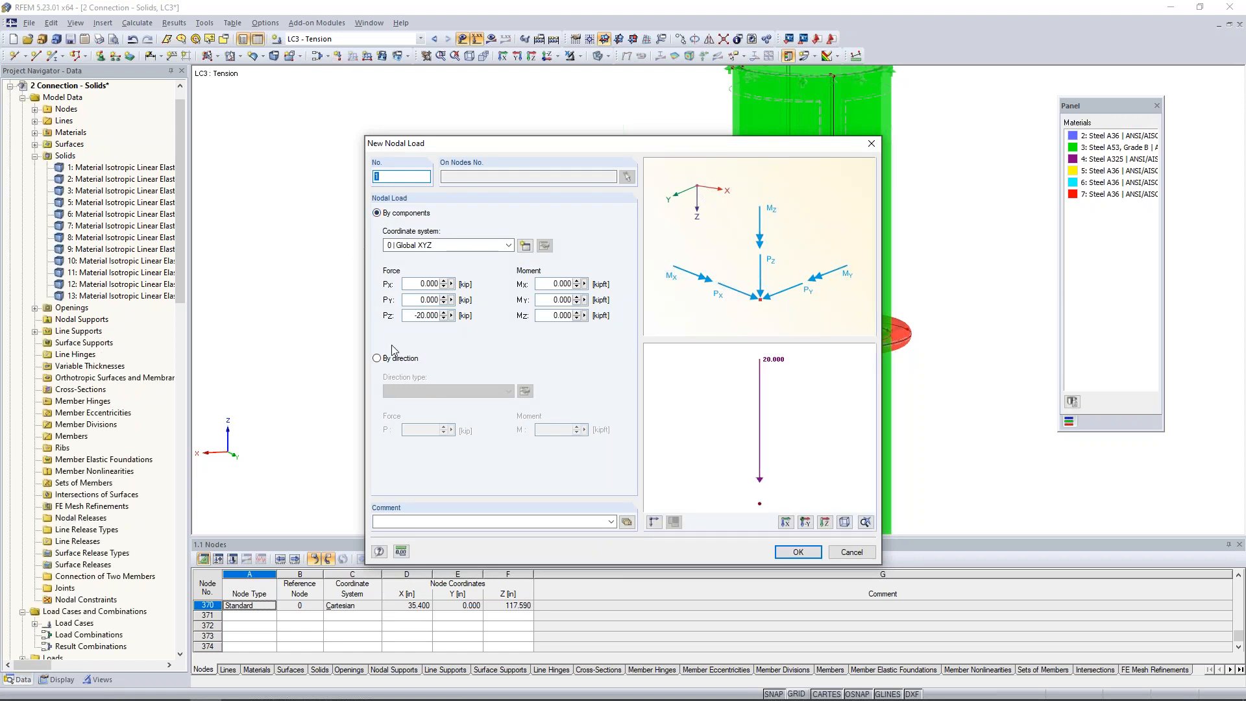
left_click(377, 359)
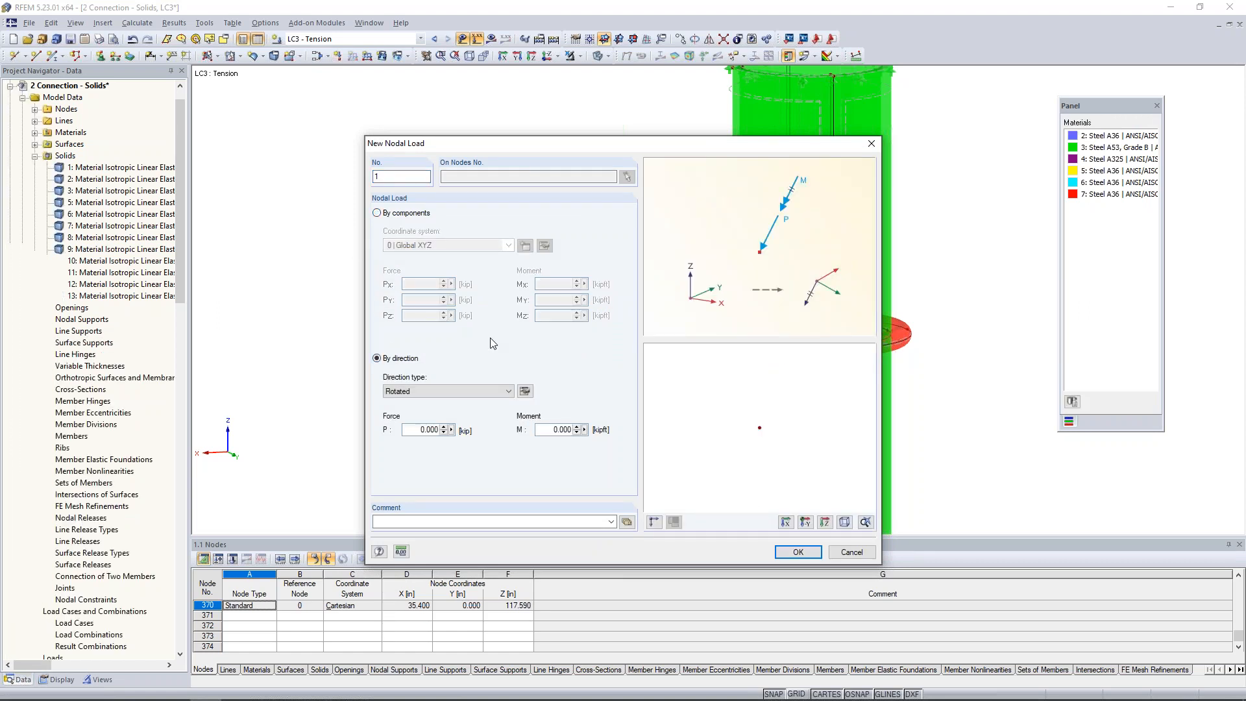
left_click(525, 392)
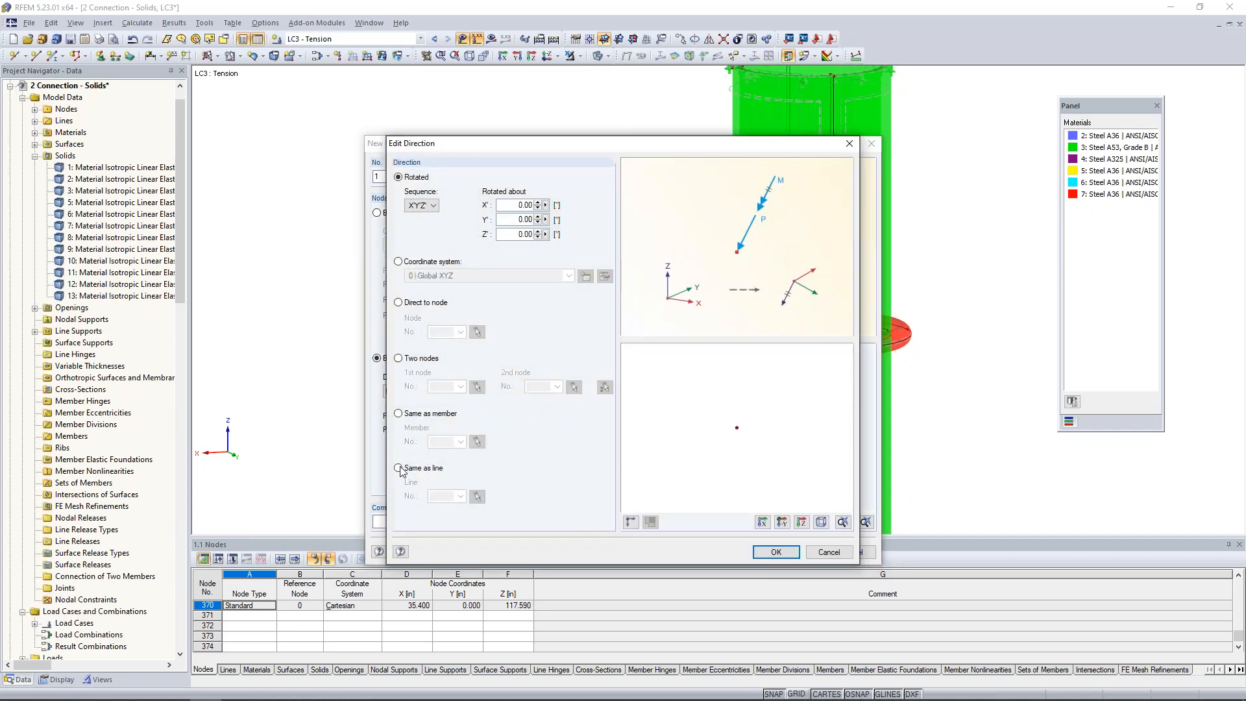
left_click(399, 468)
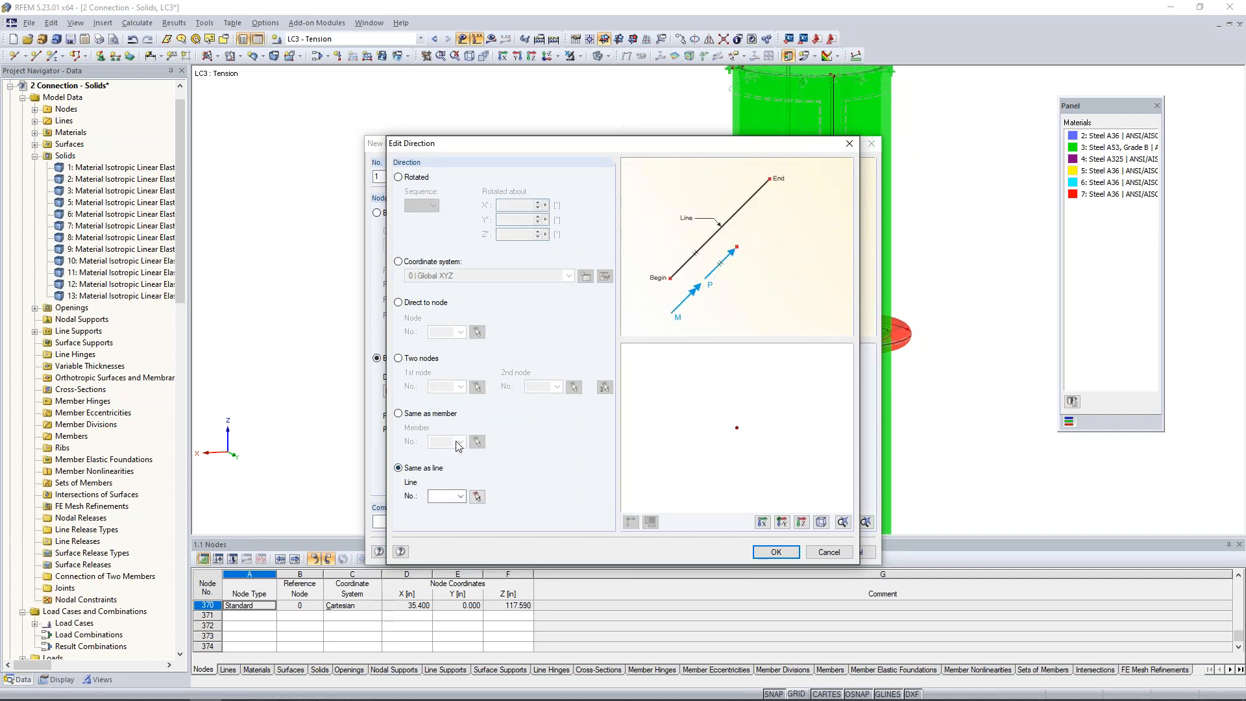
left_click(480, 498)
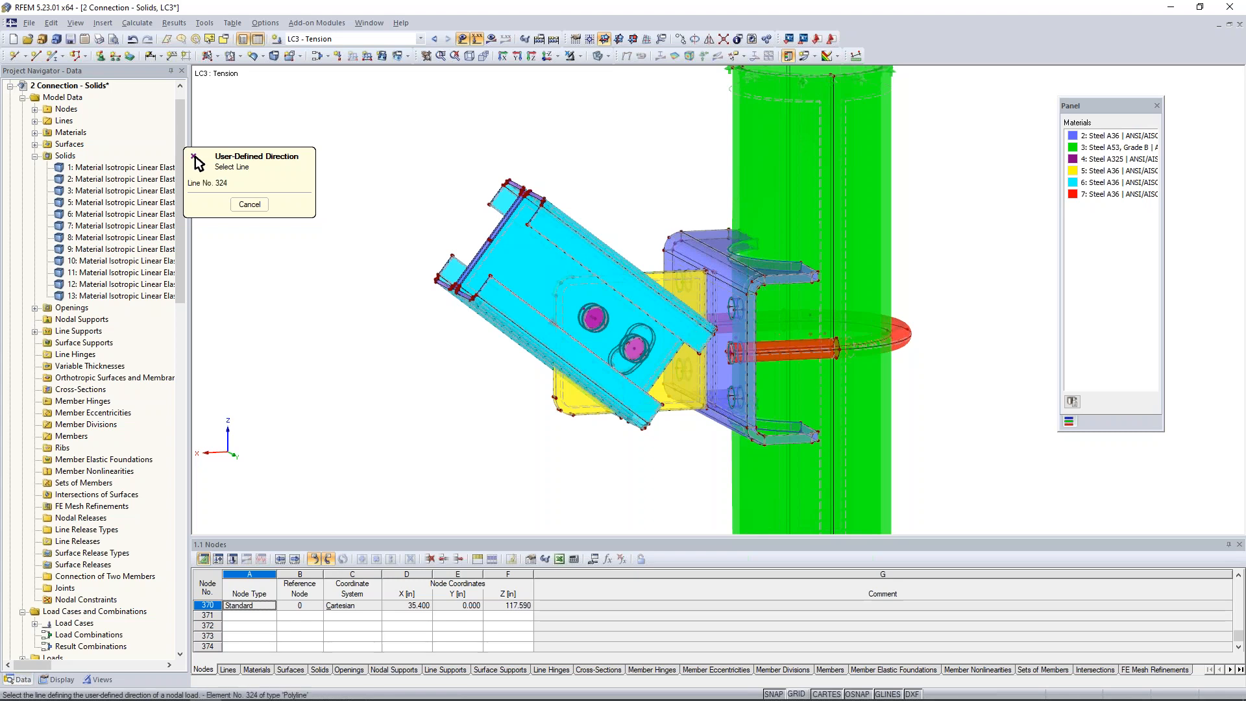
left_click(527, 303)
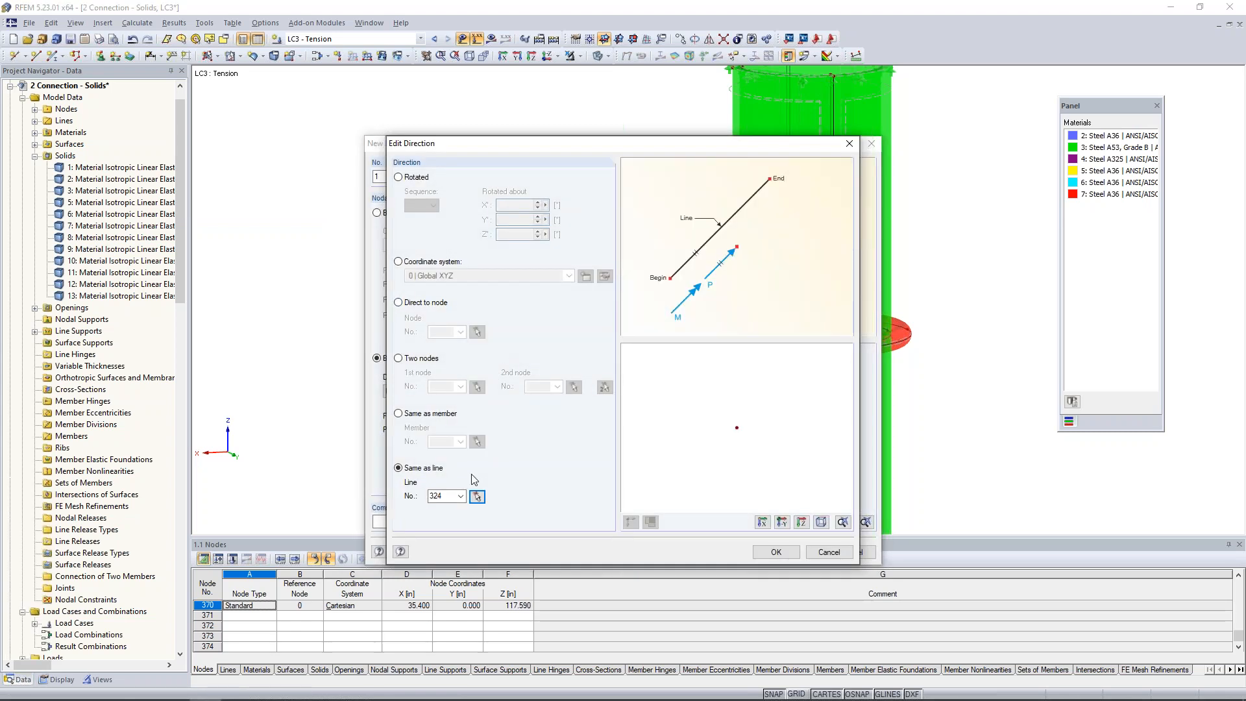
left_click(776, 553)
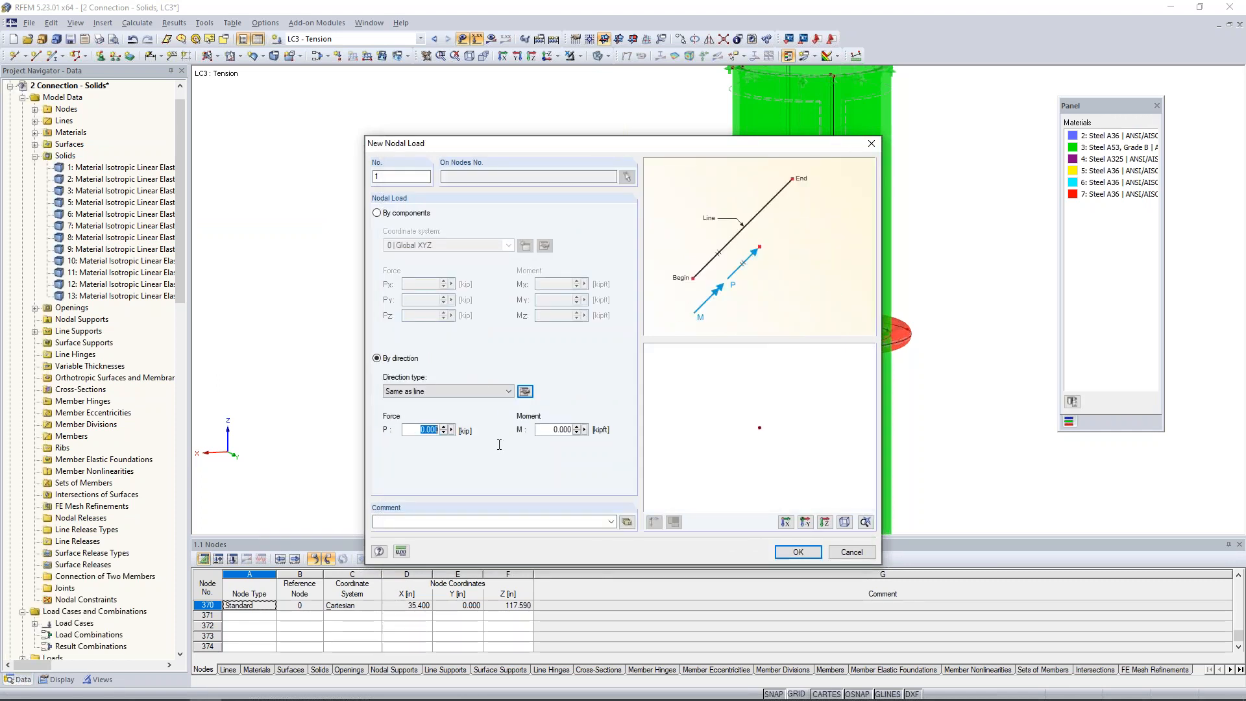
Set the nodal load's force P to -40 kip and apply it to the centre node of the brace end.
type("-40")
left_click(798, 553)
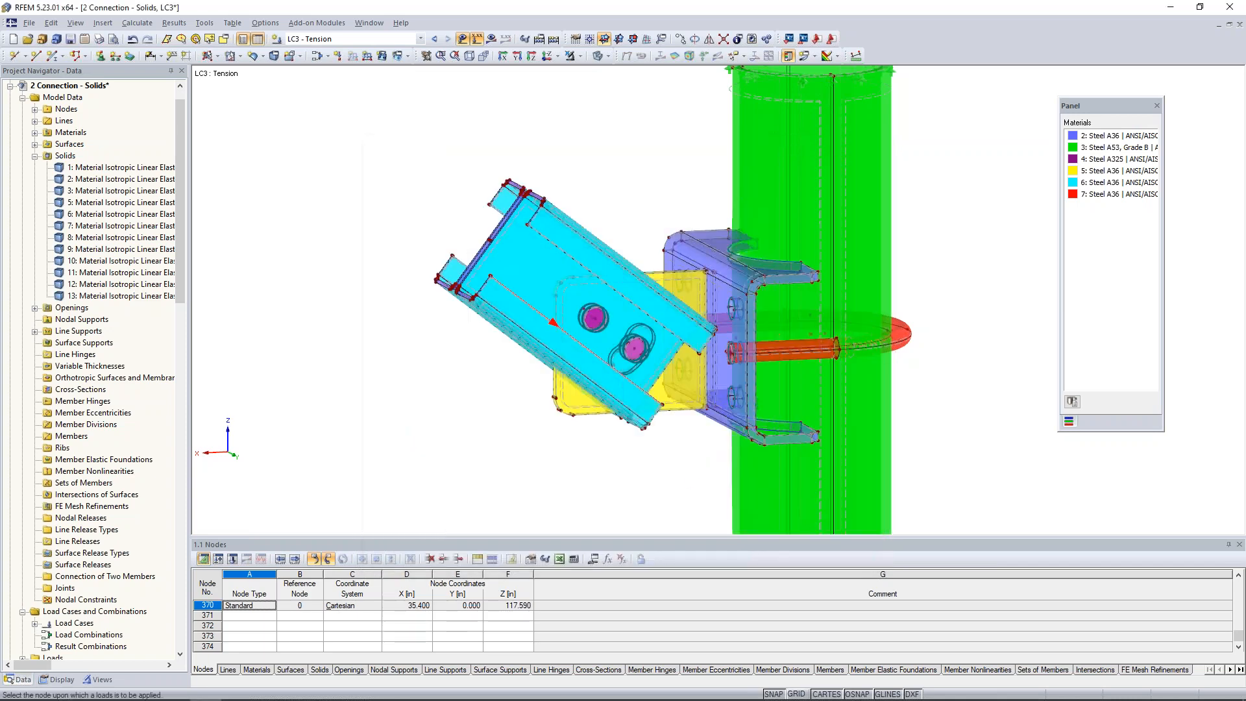
scroll(497, 250, "up", 5)
middle_click_drag(500, 250, 537, 274)
left_click(519, 289)
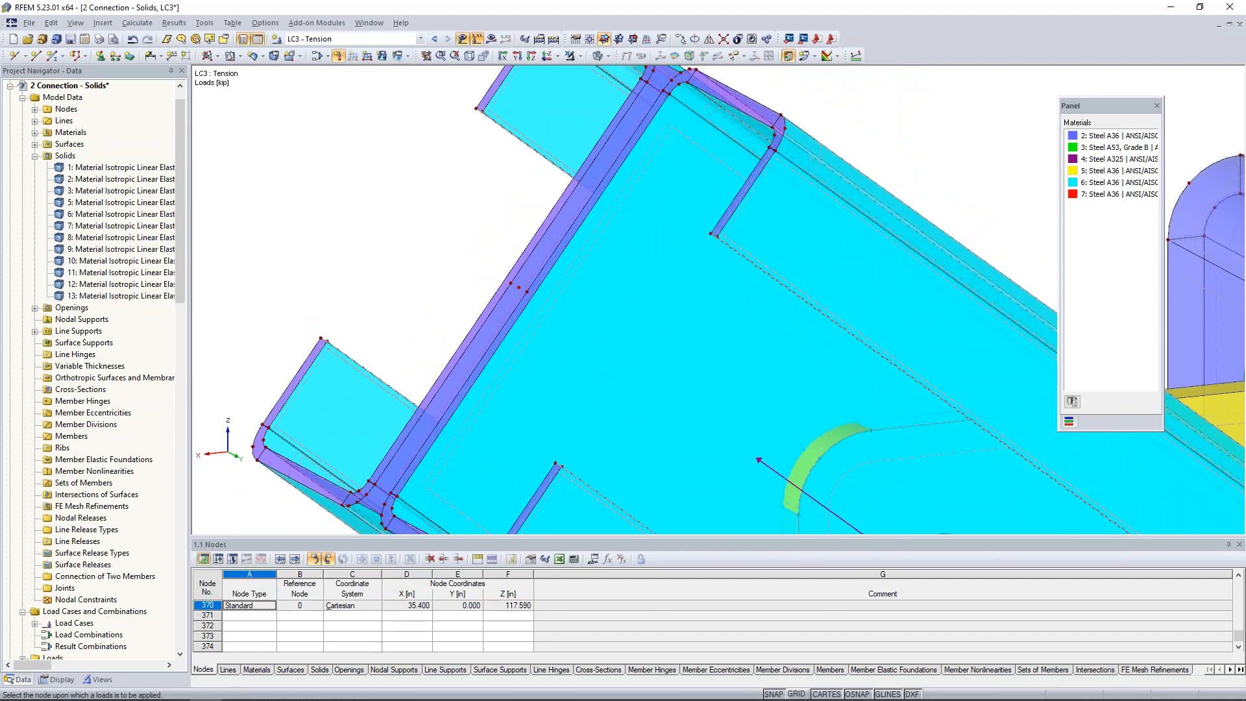
scroll(594, 282, "down", 5)
key("Escape")
middle_click_drag(675, 249, 643, 221, "ctrl")
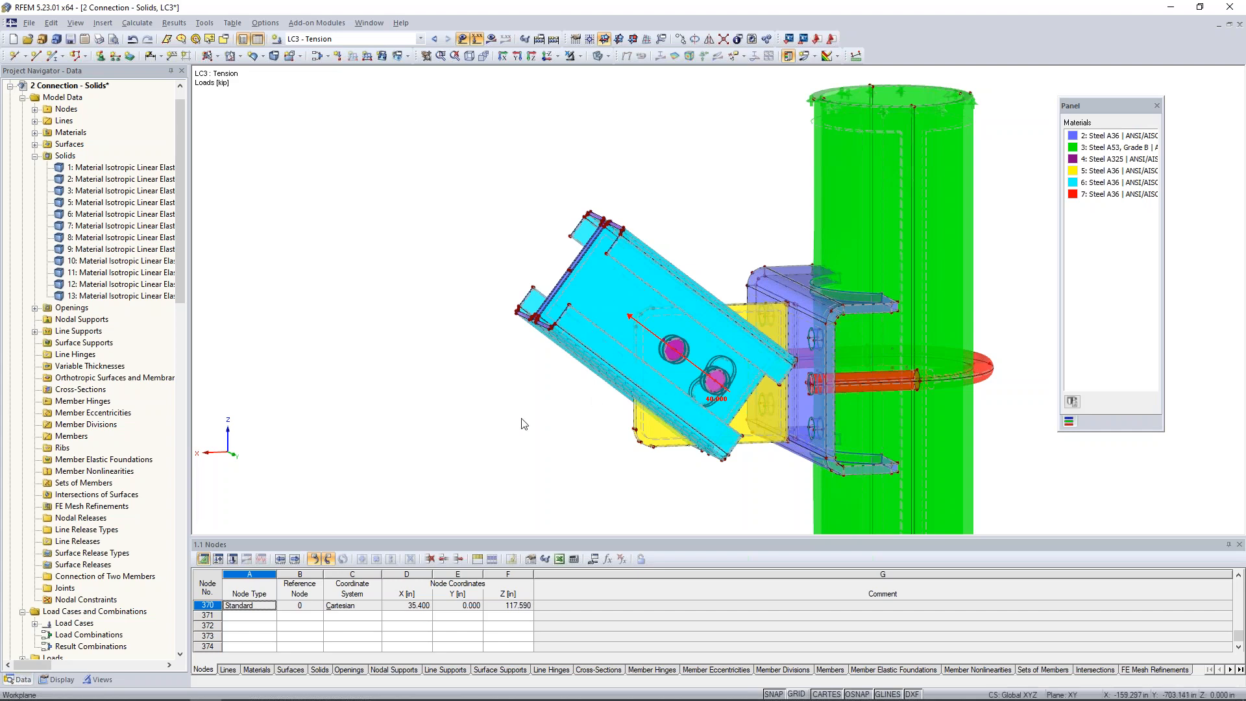
Set the target length of finite elements to 1 in and regenerate the FE mesh.
middle_click_drag(524, 422, 459, 402)
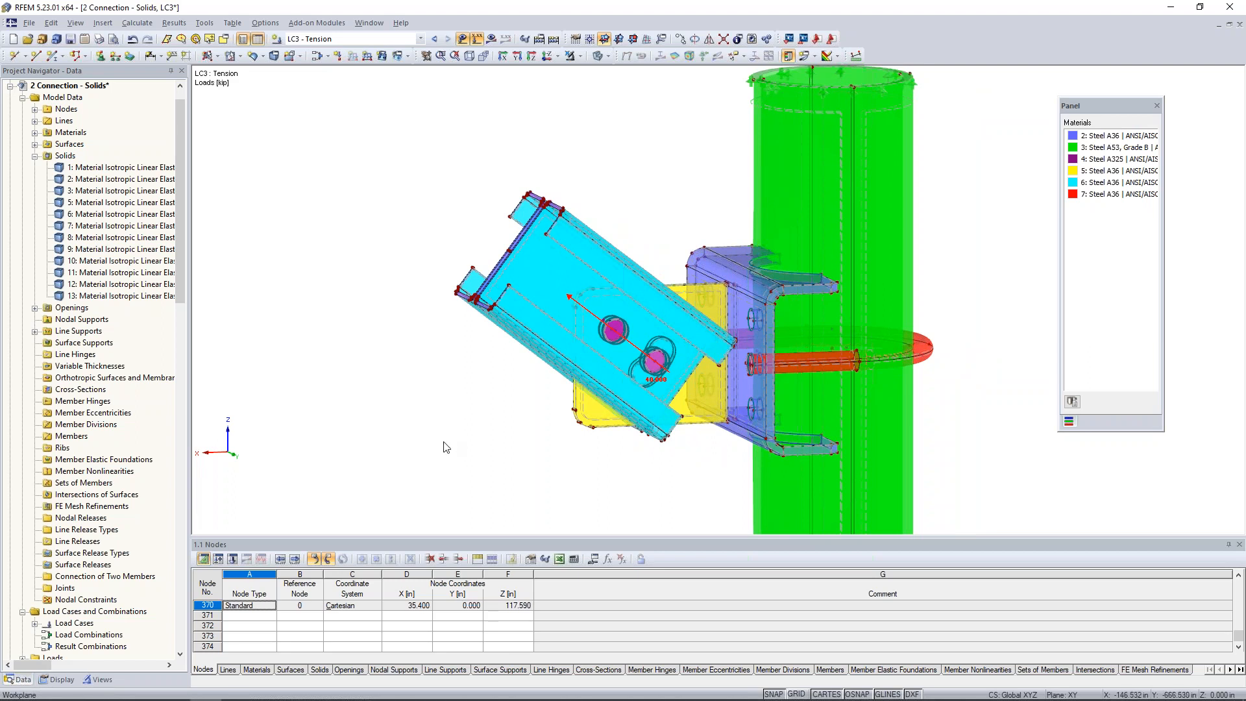
scroll(460, 430, "down", 1)
mouse_move(519, 422)
middle_mouse_down()
mouse_move(455, 377)
mouse_move(515, 413)
middle_mouse_up()
scroll(455, 376, "down", 2)
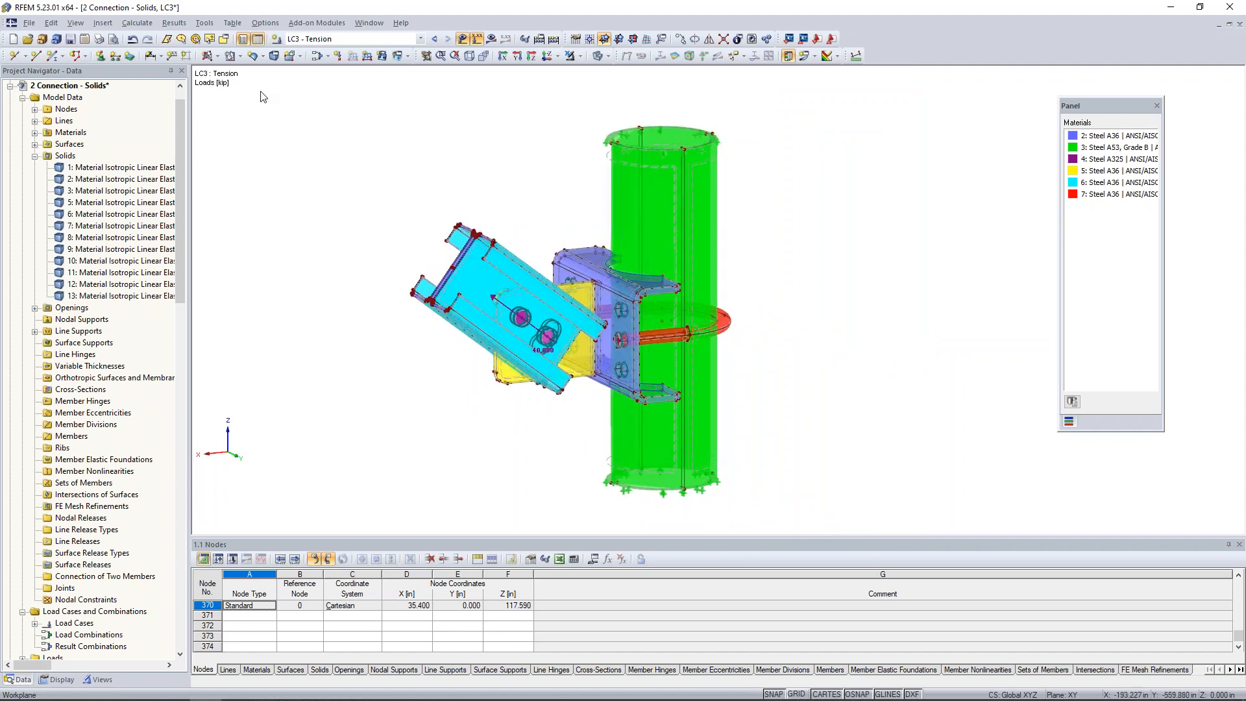
left_click(136, 23)
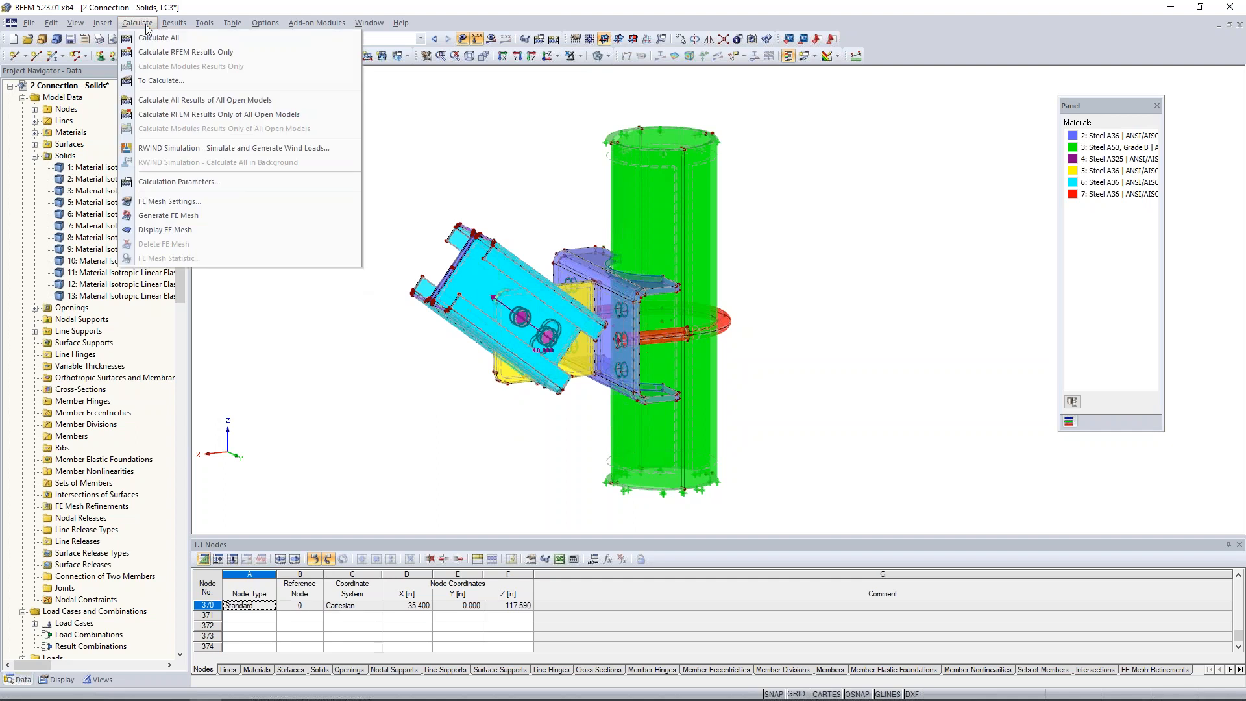
left_click(465, 188)
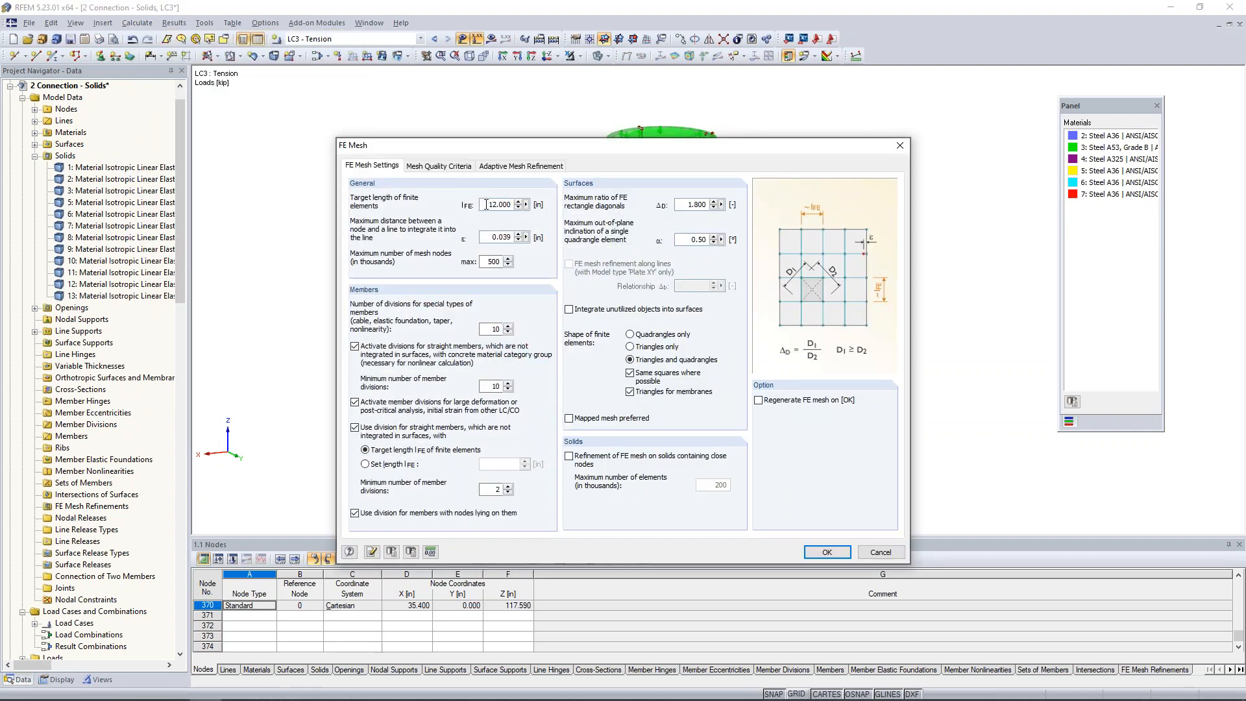
double_click(487, 204)
type("1")
left_click(759, 400)
left_click(834, 557)
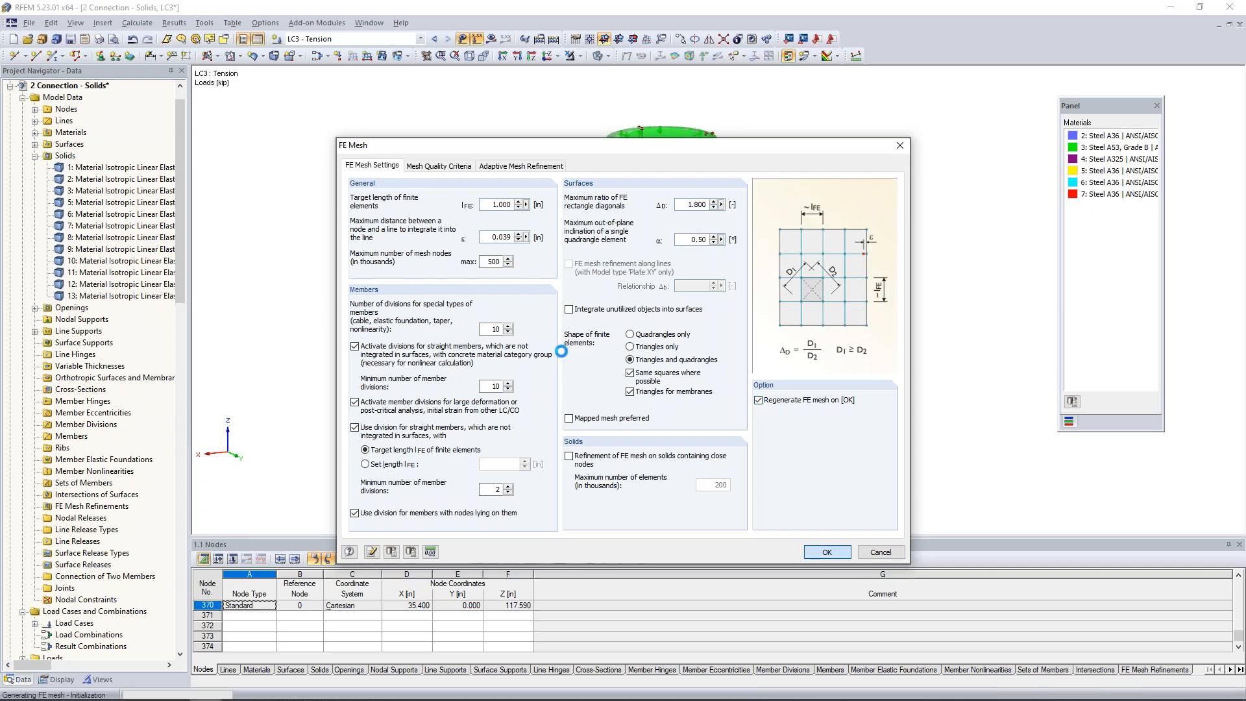
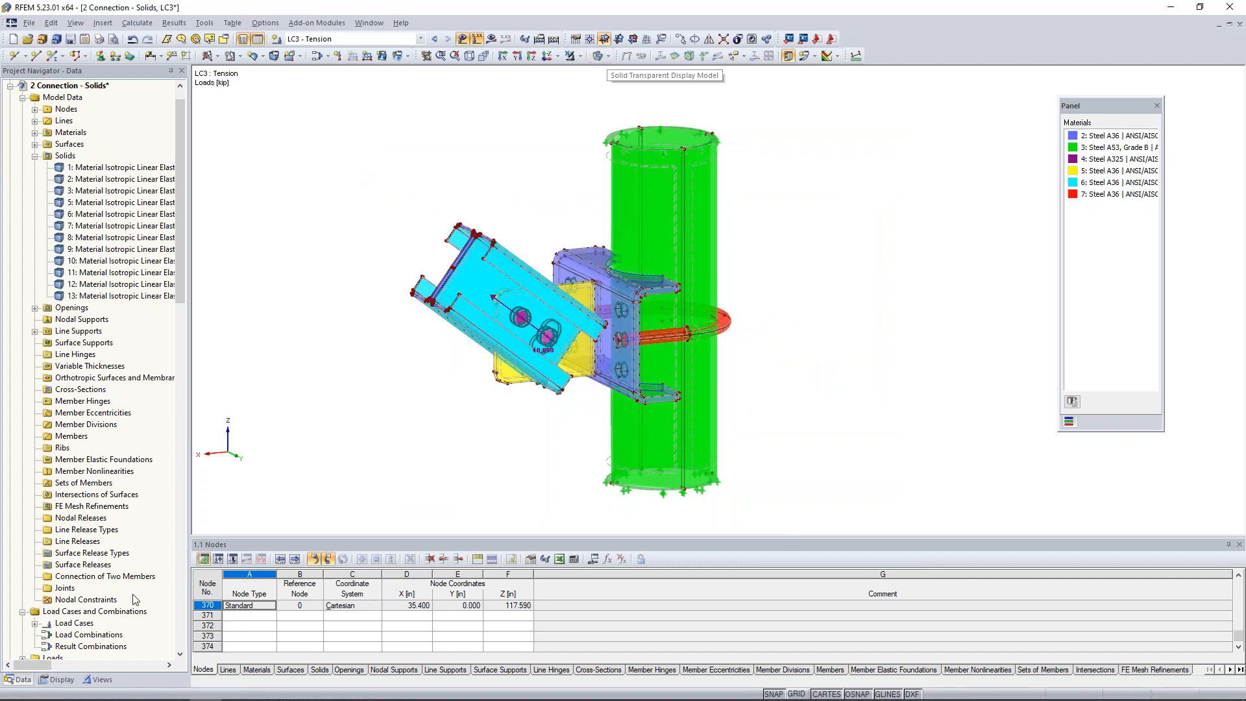
Show the model in wireframe display and hide the loads.
left_click(58, 679)
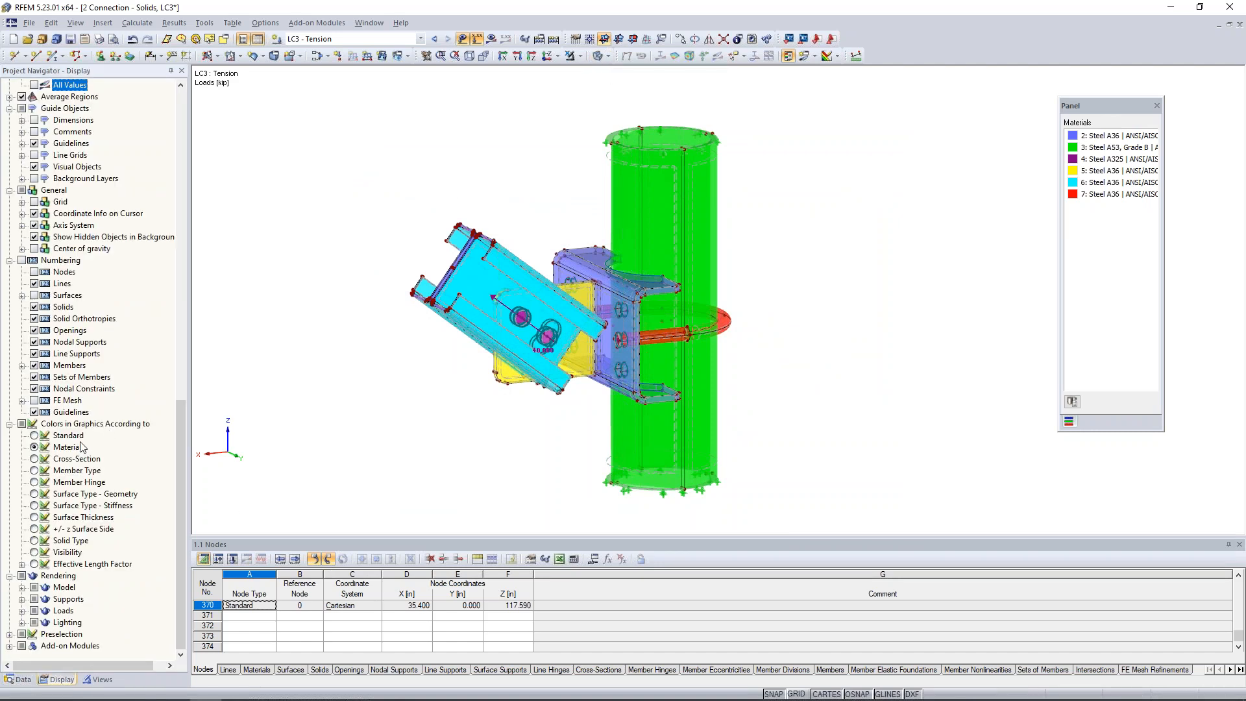
scroll(81, 447, "up", 9)
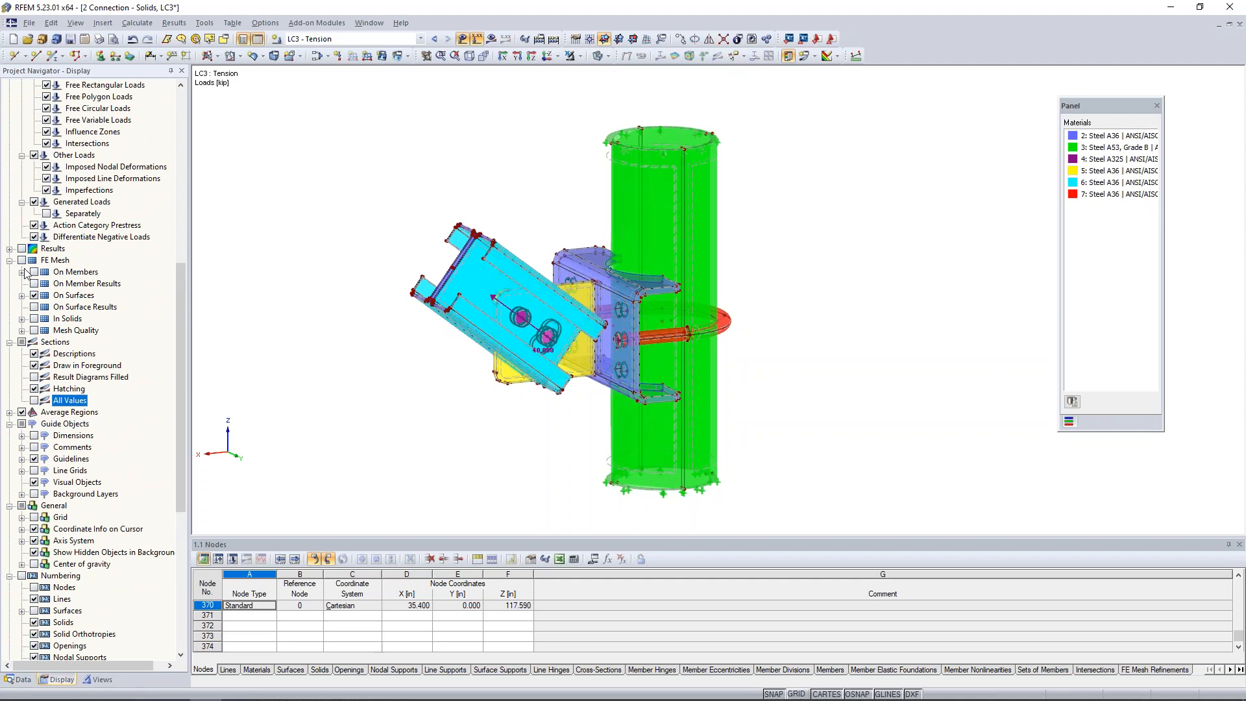
left_click(606, 56)
left_click(651, 72)
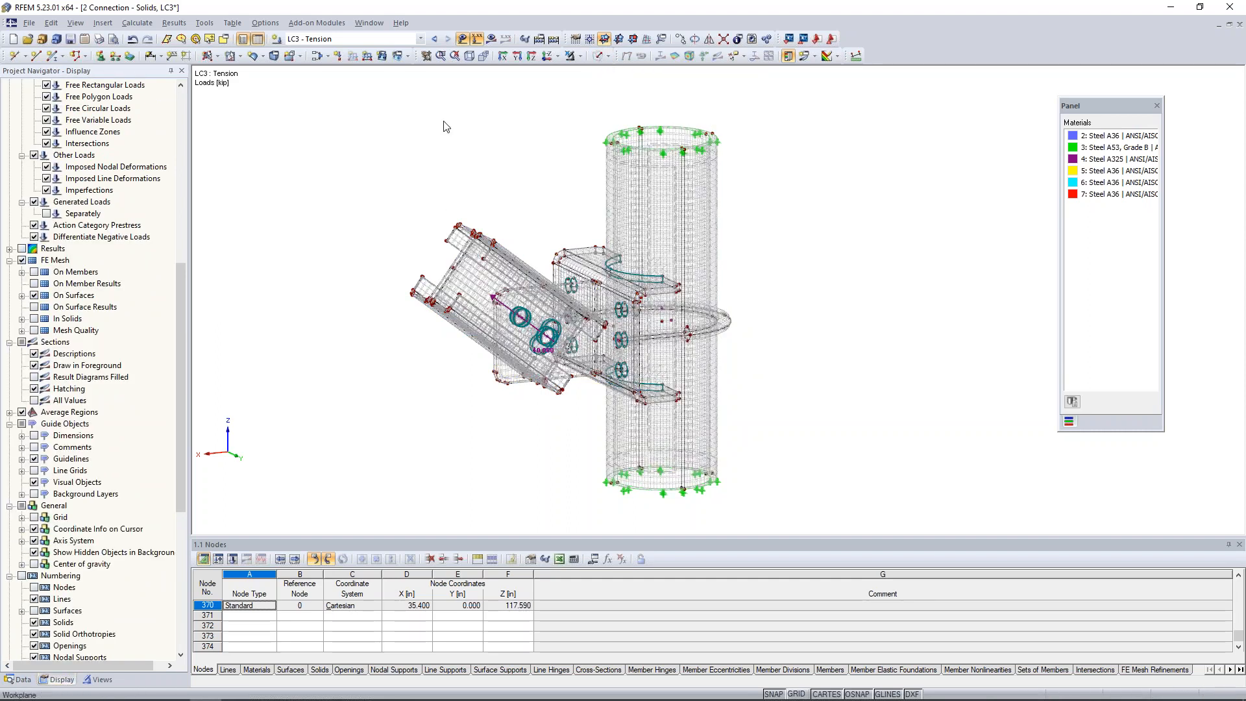
left_click(462, 39)
Isolate the middle U-bolt end solid at the connection plate, examine how it sits in its hole, and cancel the visibility mode.
scroll(581, 418, "up", 5)
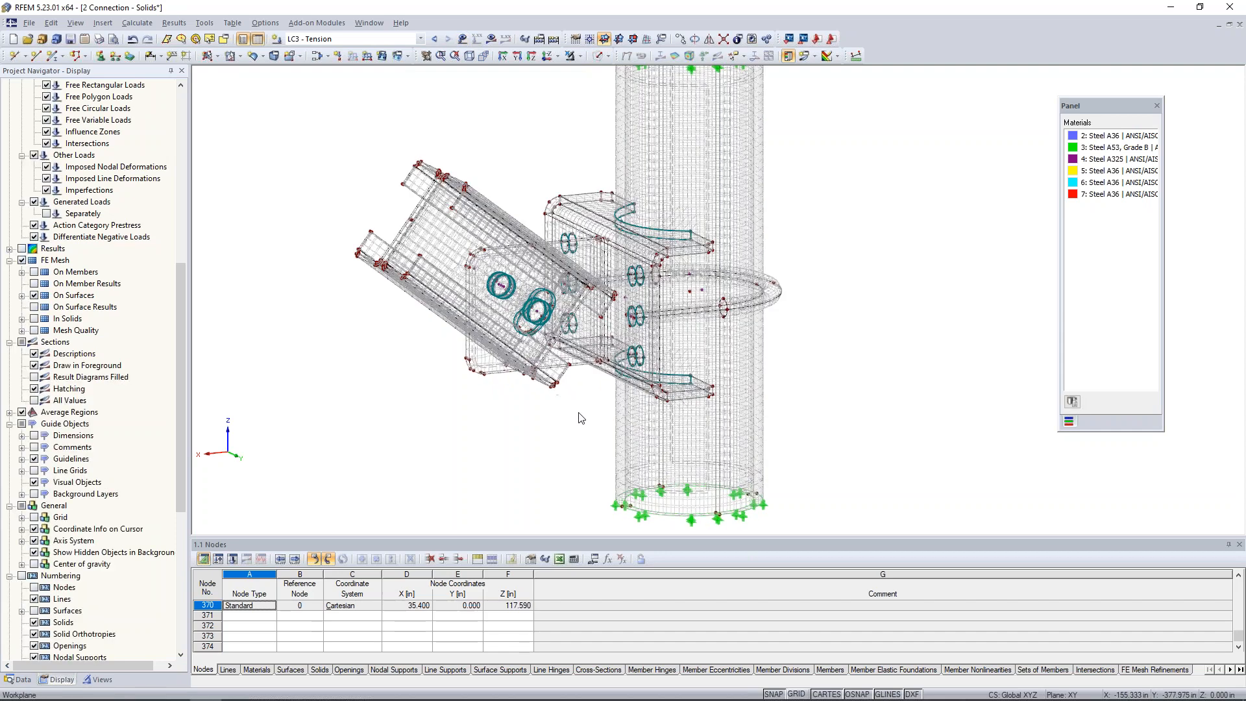
scroll(580, 417, "down", 1)
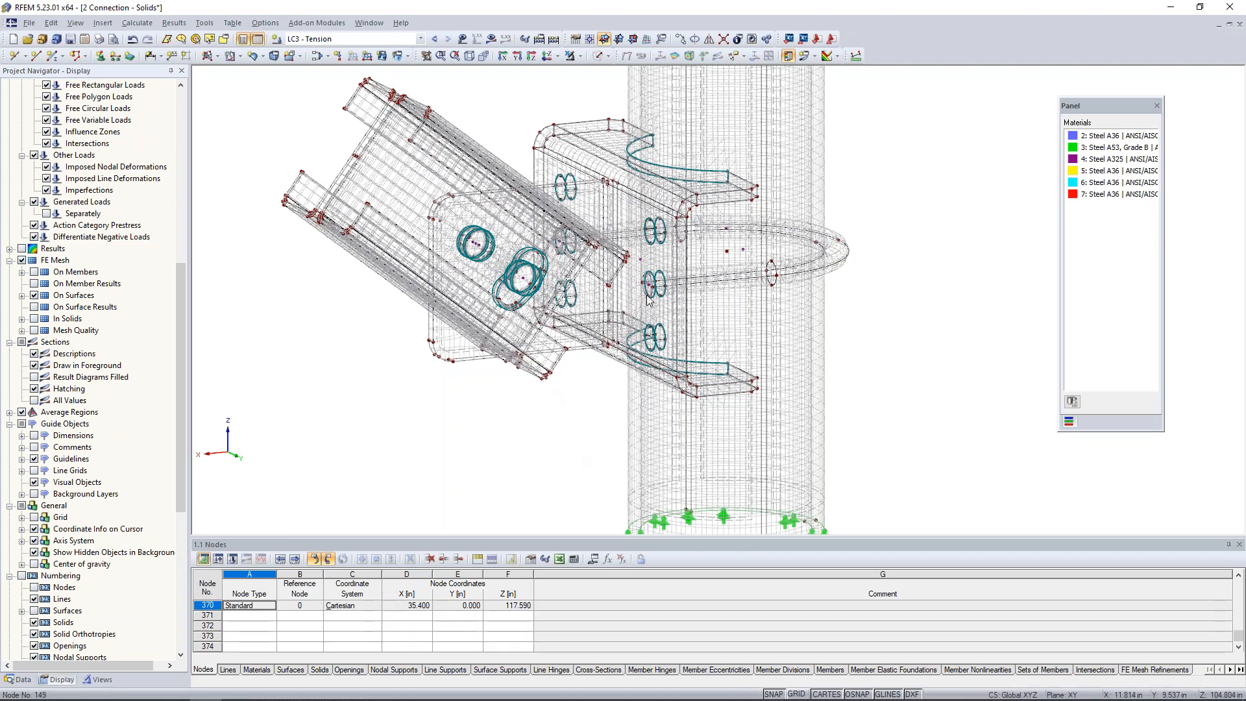
scroll(648, 299, "up", 3)
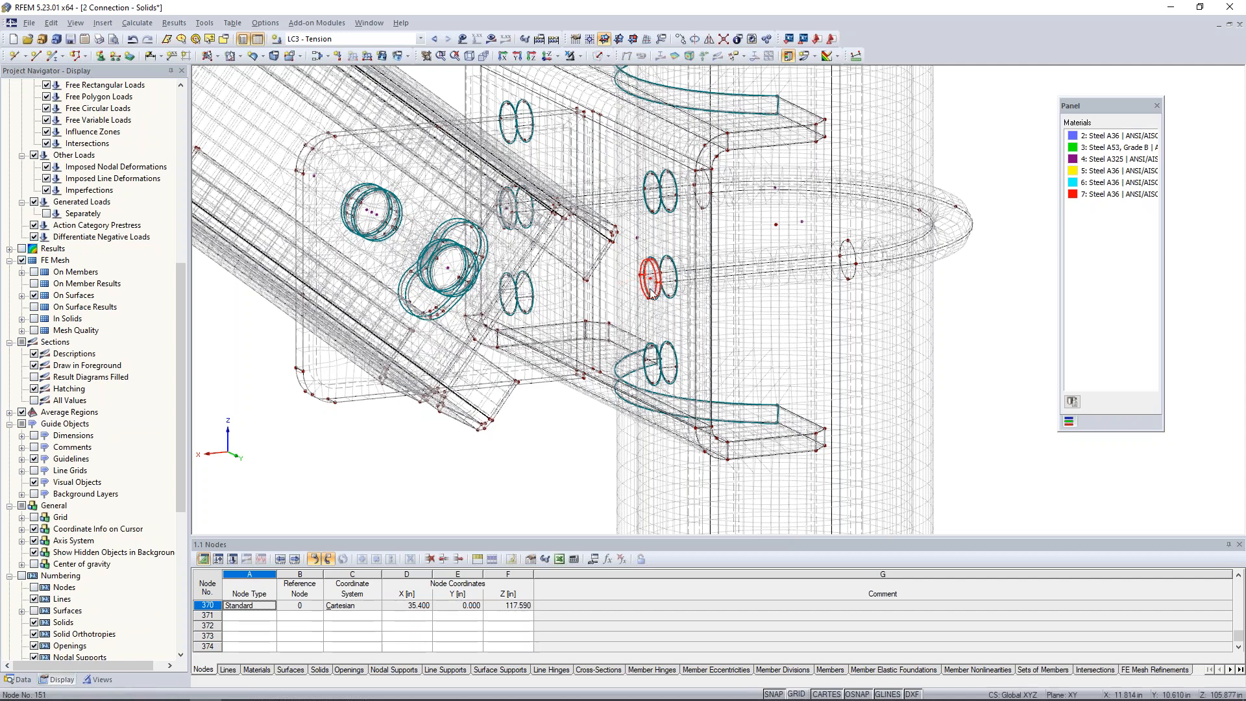
left_click(580, 56)
left_click(586, 71)
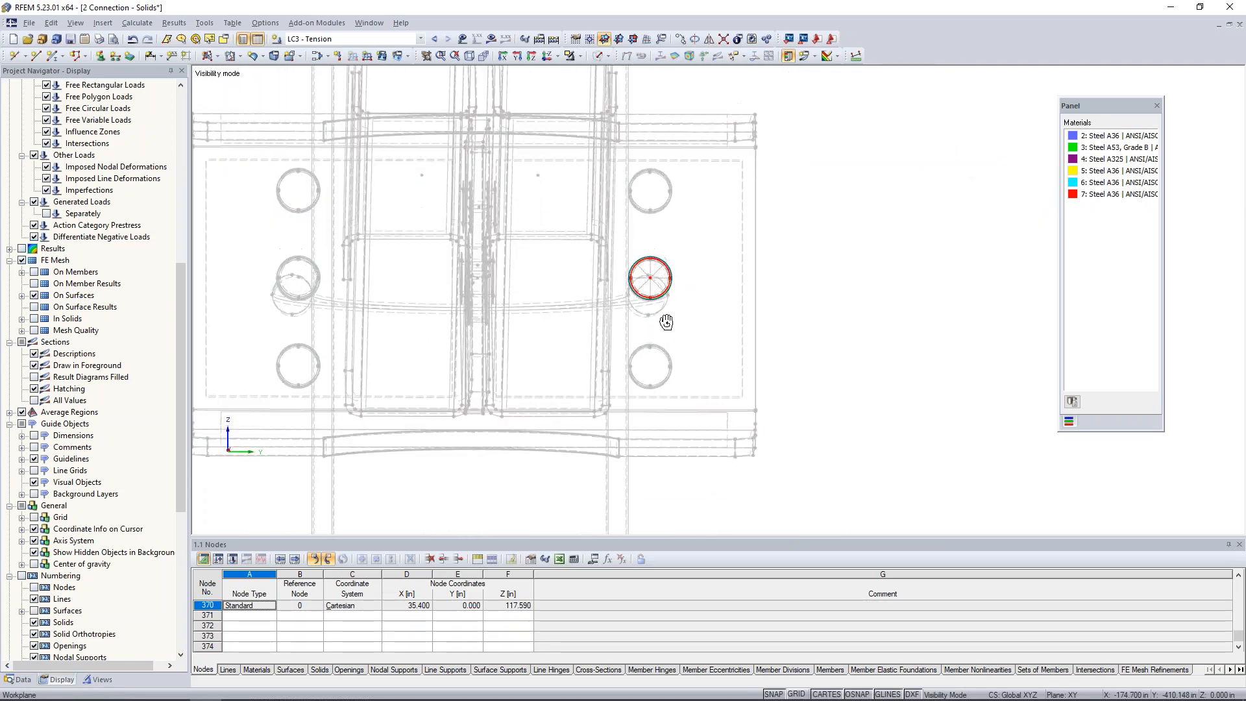
scroll(657, 281, "up", 5)
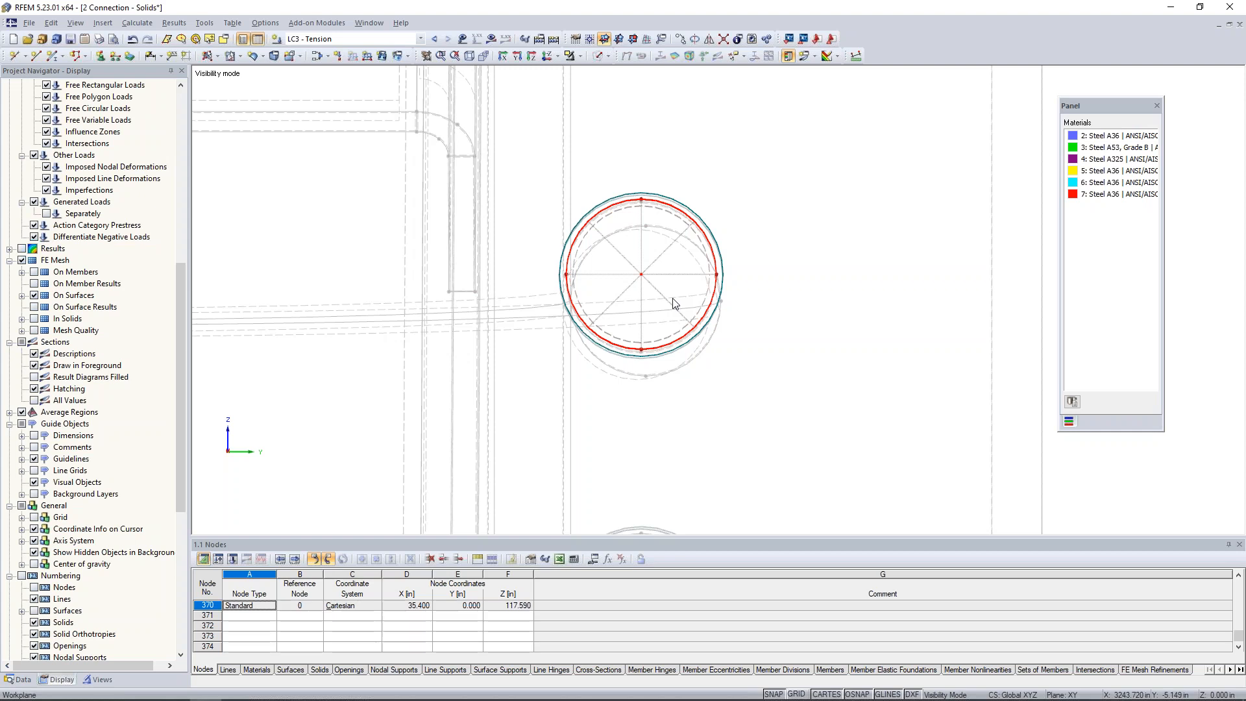
scroll(693, 273, "down", 2)
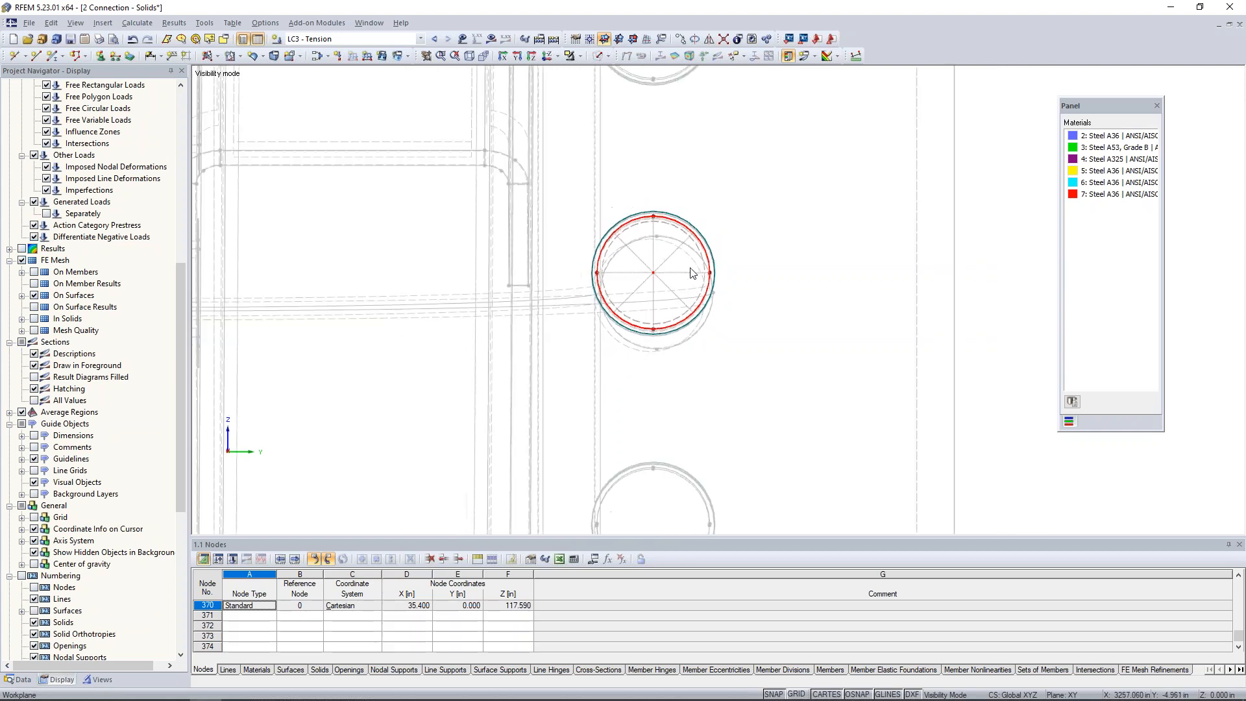
left_click(582, 57)
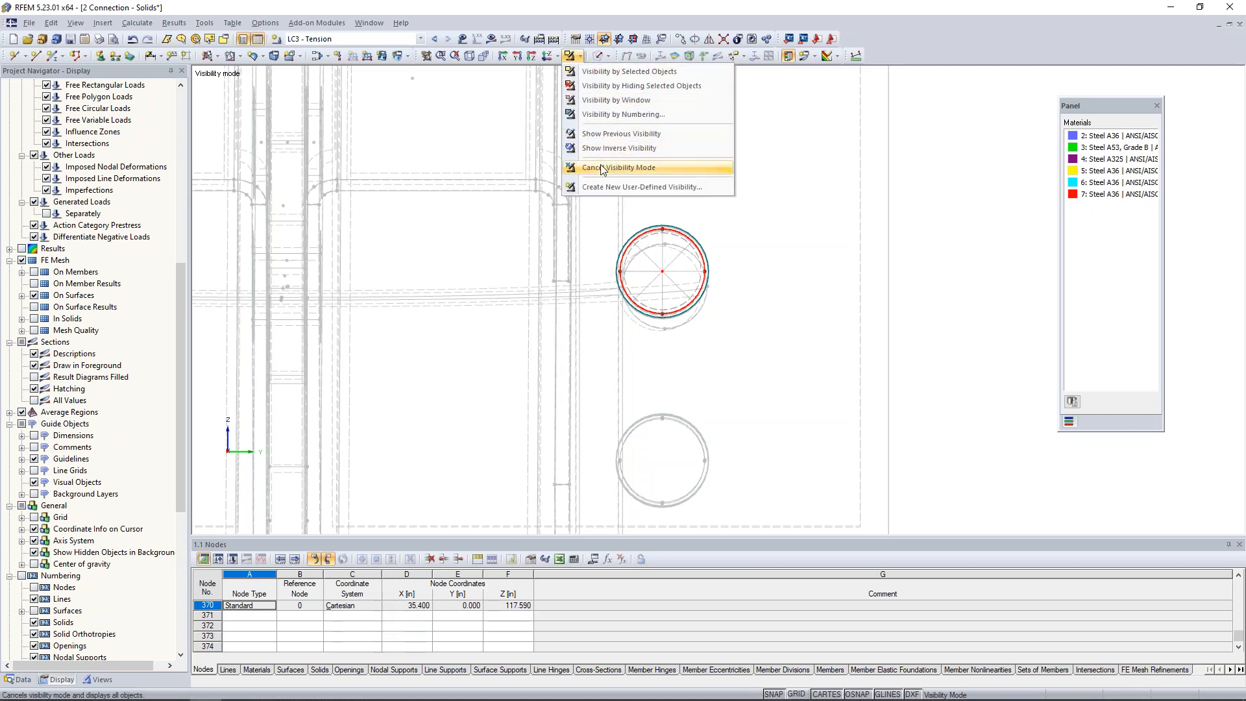
left_click(642, 165)
Select both middle U-bolt end solids and the brace bolt solids by their centre nodes, and isolate them with Visibility by Selected Objects.
scroll(613, 275, "down", 4)
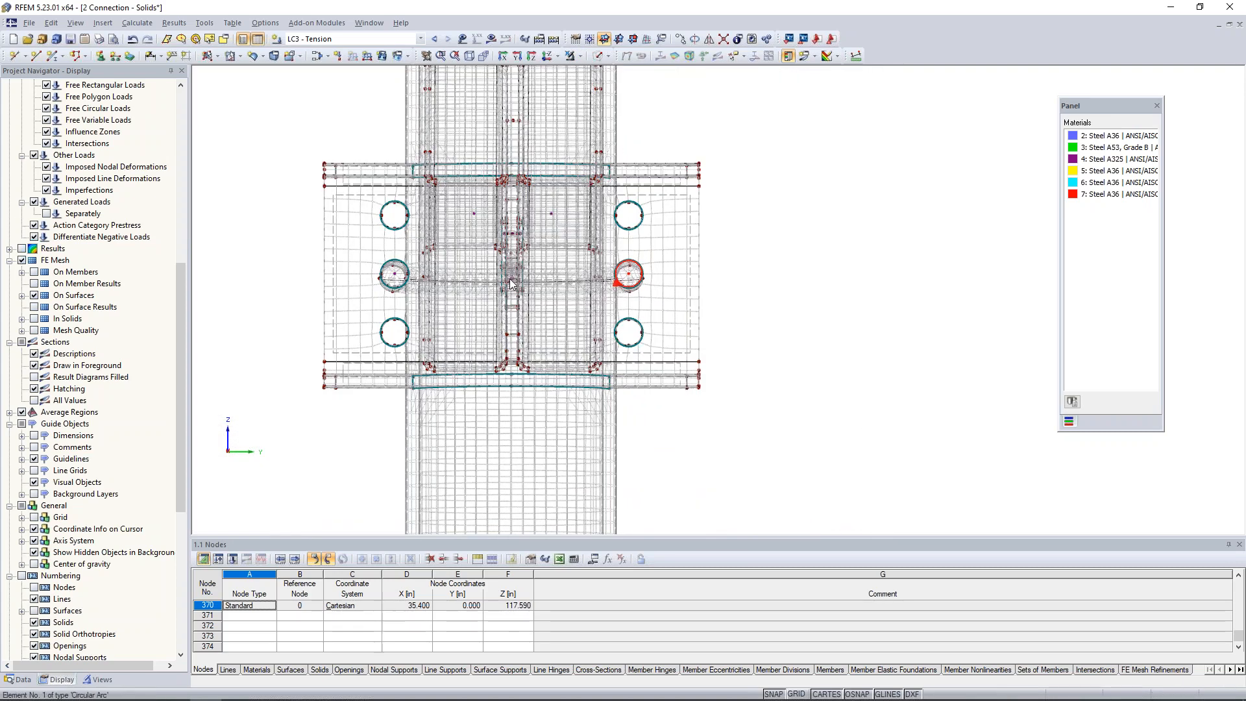
middle_click_drag(398, 279, 232, 307, "ctrl")
scroll(232, 307, "down", 1)
middle_click_drag(371, 247, 501, 277)
scroll(501, 277, "down", 1)
scroll(501, 278, "up", 5)
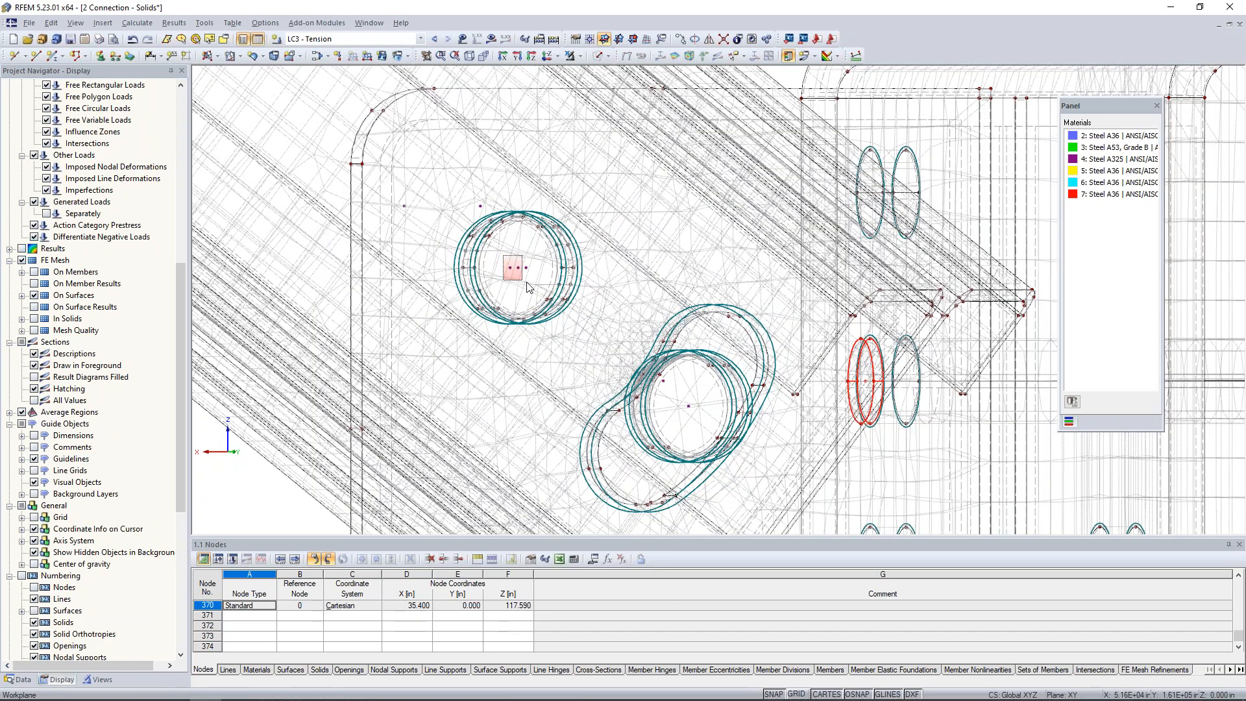
left_click_drag(679, 393, 696, 420, "ctrl")
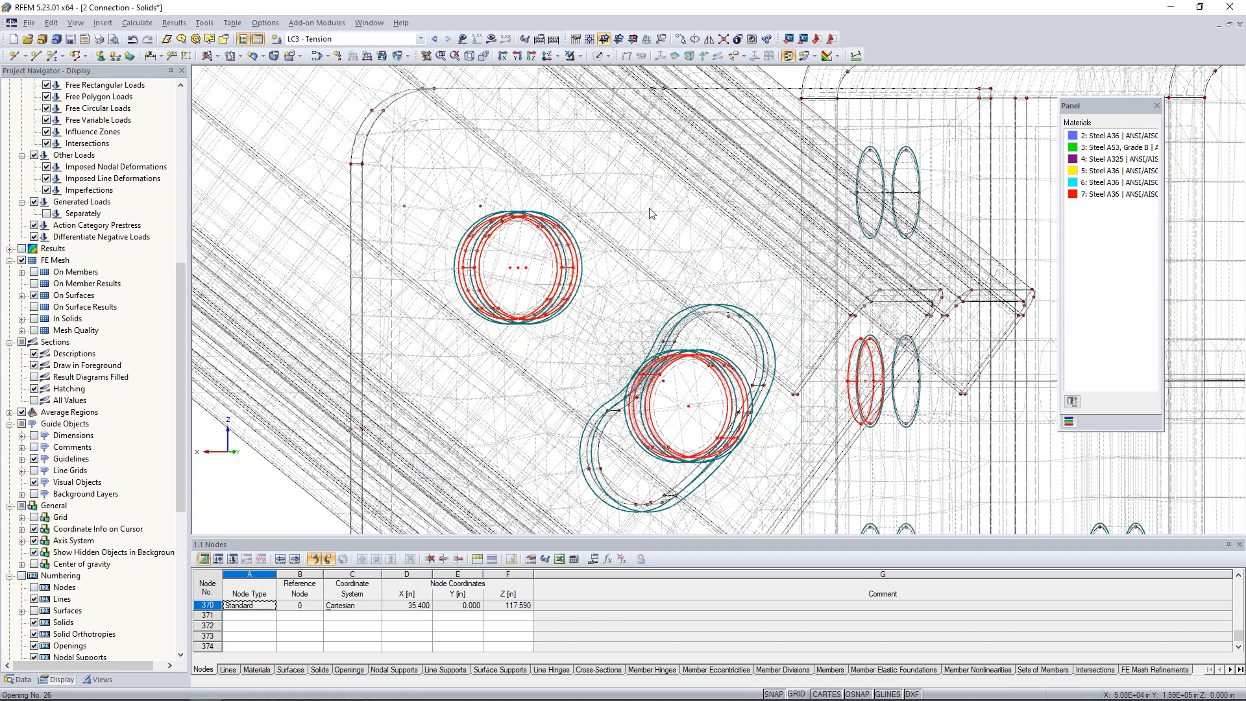
left_click(579, 56)
left_click(588, 74)
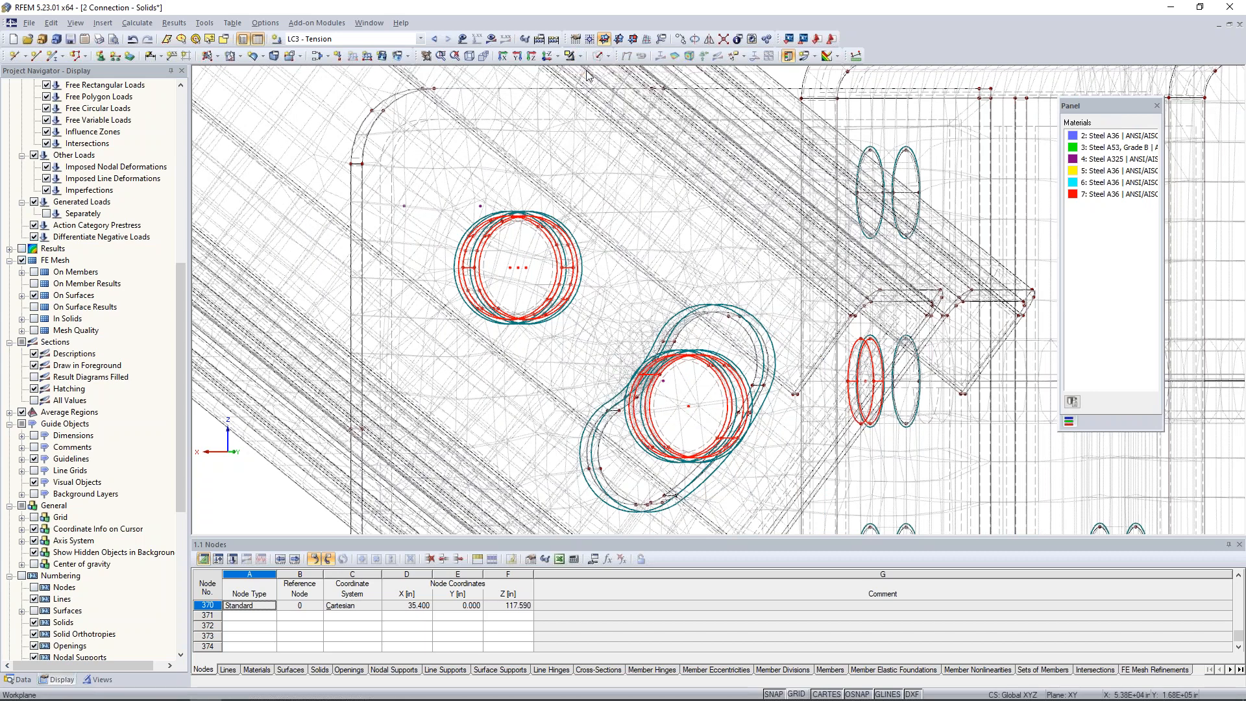
Assign the selected bolt solids 5-7 and 9-11 a new FE mesh refinement with a target FE length of 0.3 in.
right_click(520, 273)
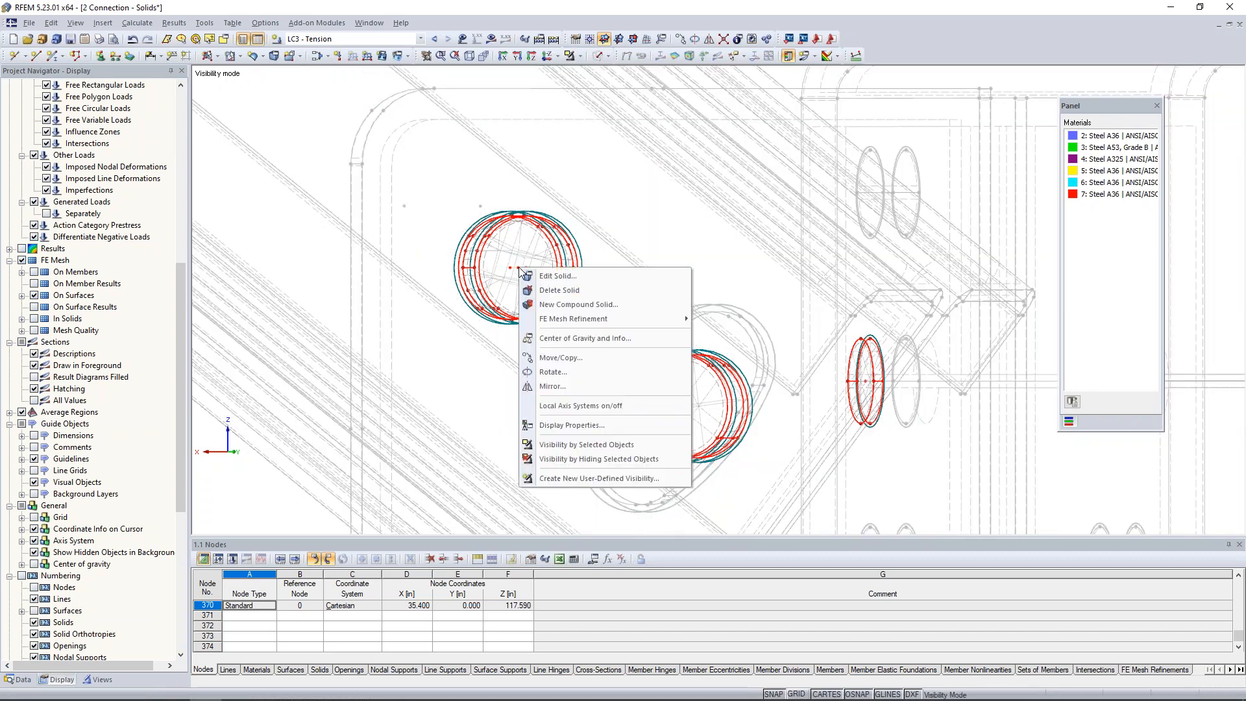
left_click(538, 276)
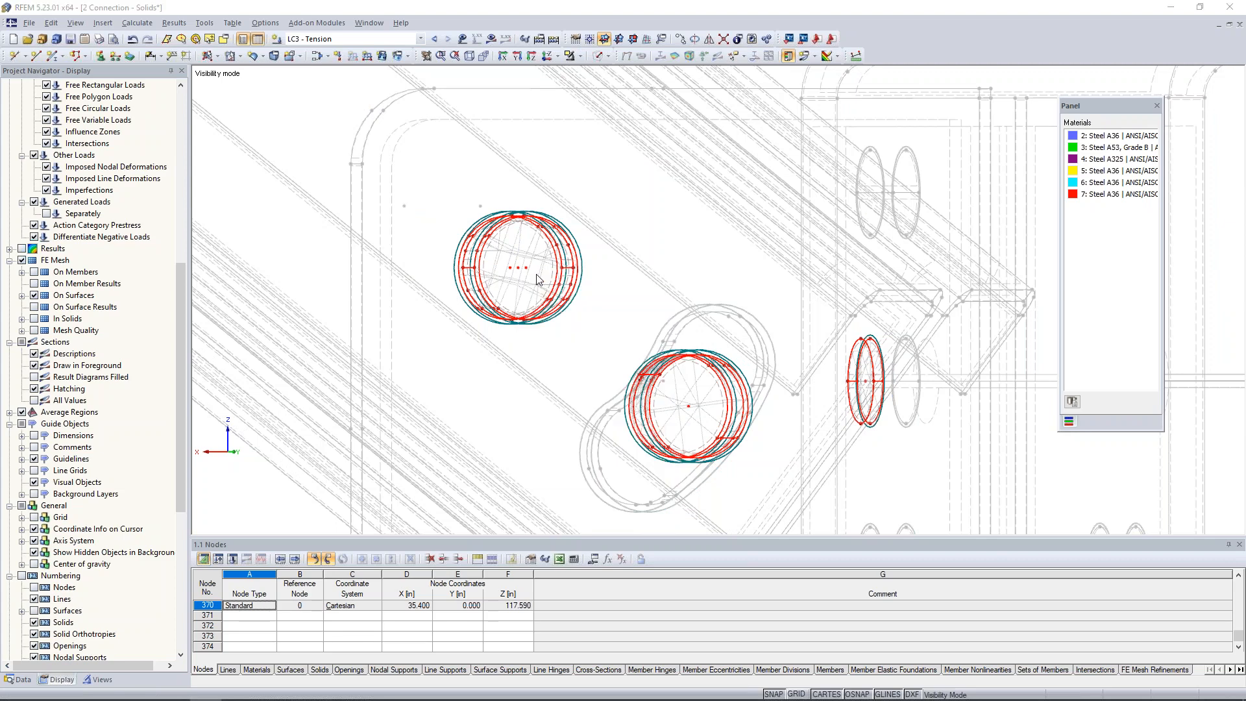
left_click(468, 210)
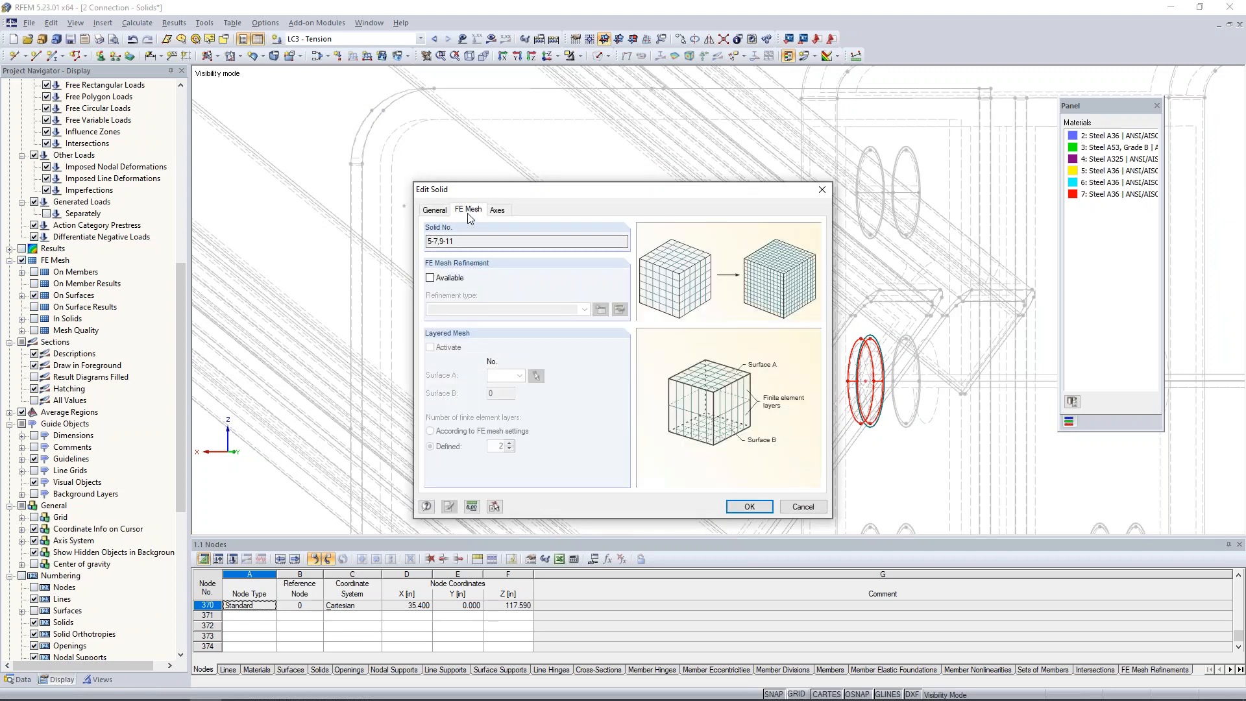
left_click(430, 278)
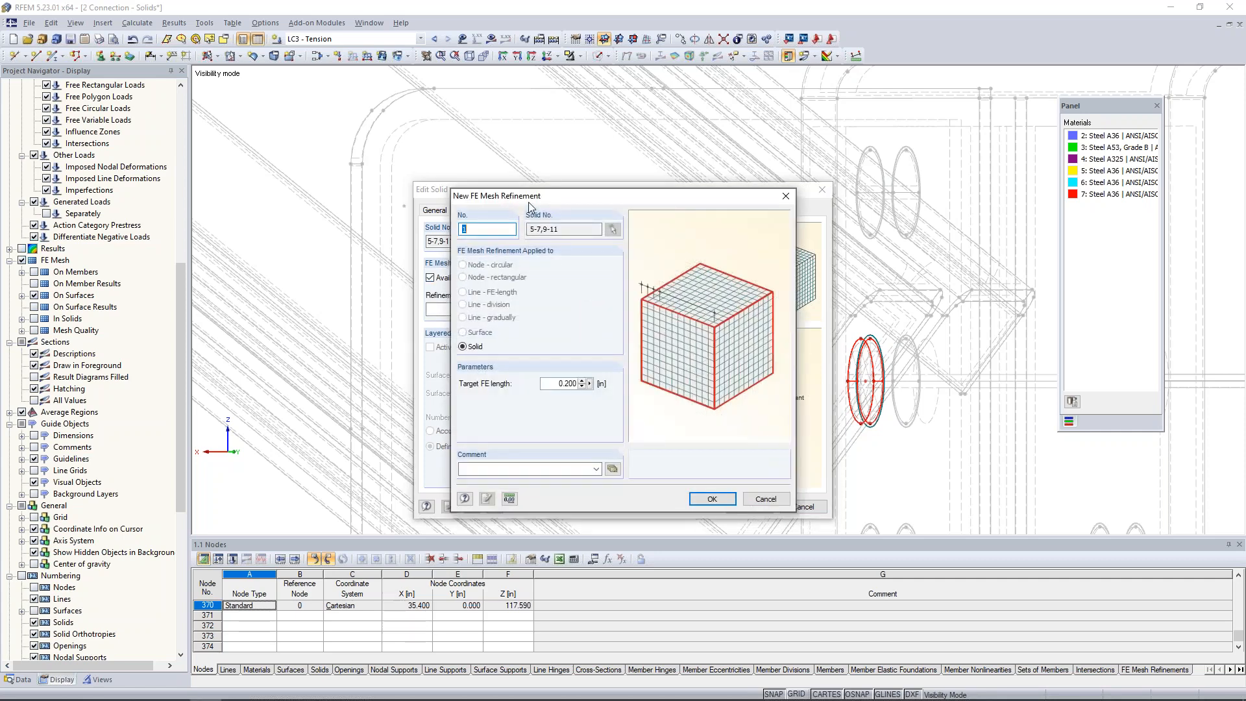
left_click_drag(556, 384, 603, 379)
type("0.3")
left_click(713, 498)
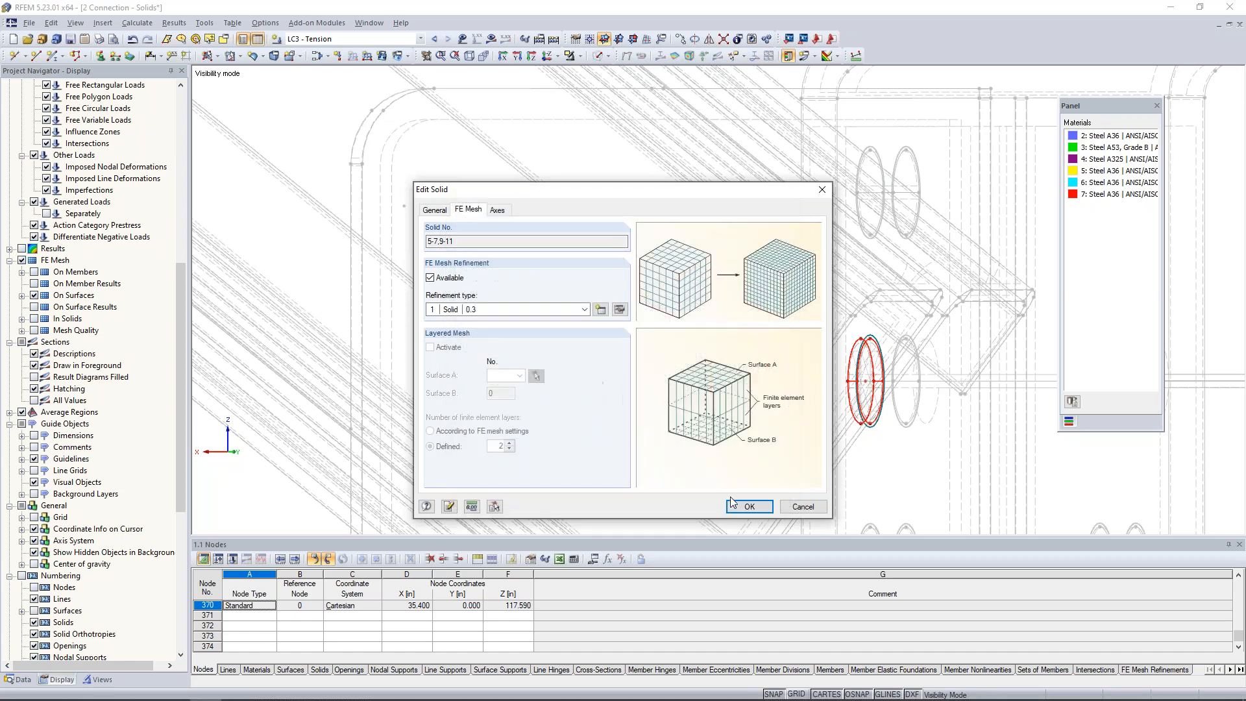
left_click(748, 507)
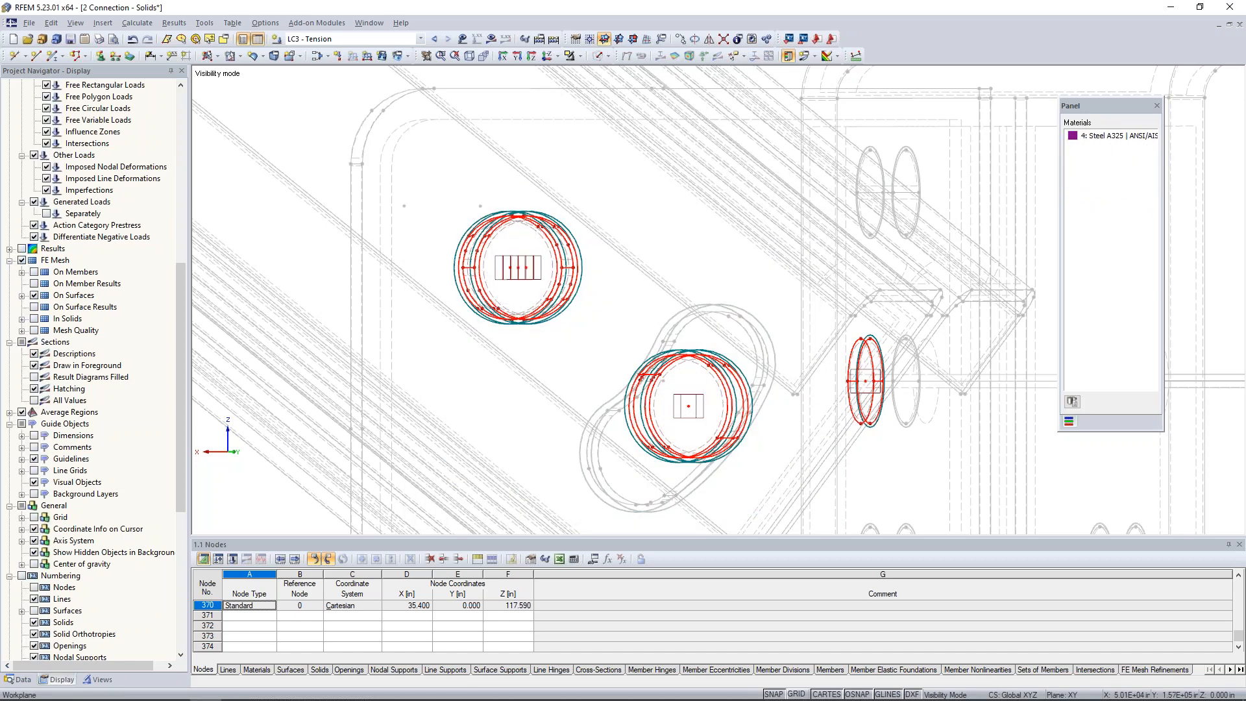
View the isolated bolts in solid display, return to wireframe display, and cancel the visibility mode.
scroll(737, 403, "up", 3)
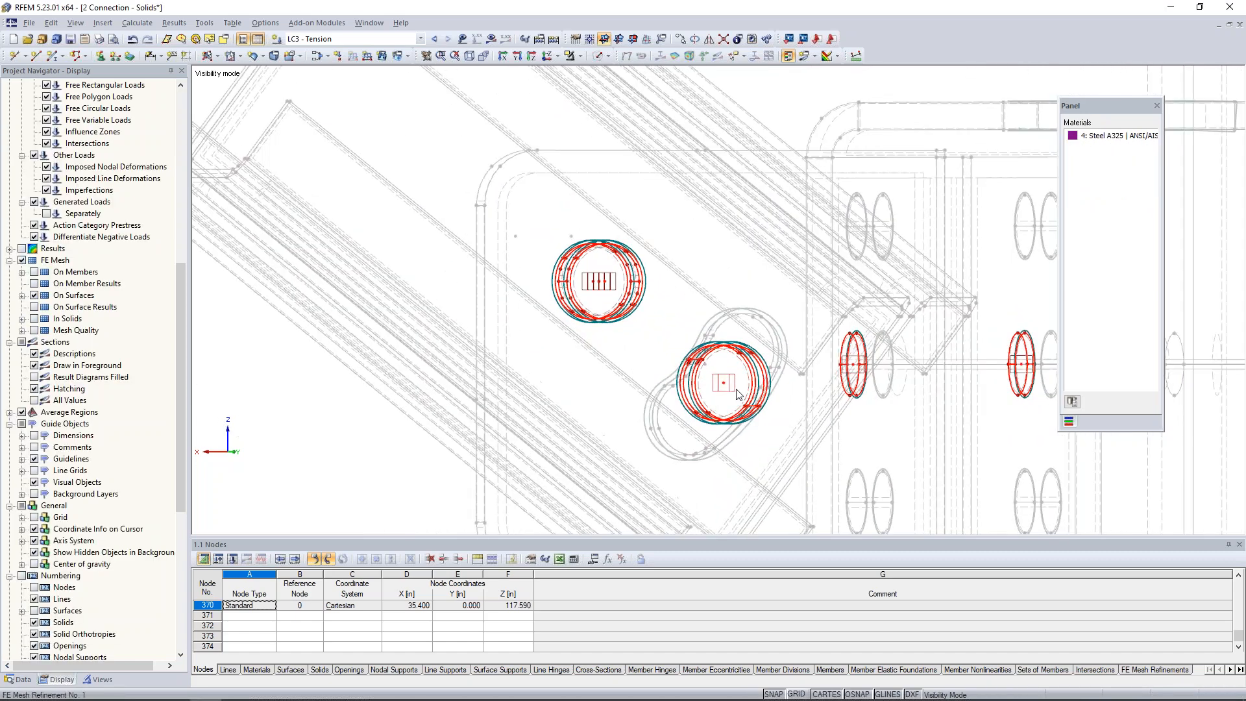
middle_click_drag(735, 391, 578, 367, "ctrl")
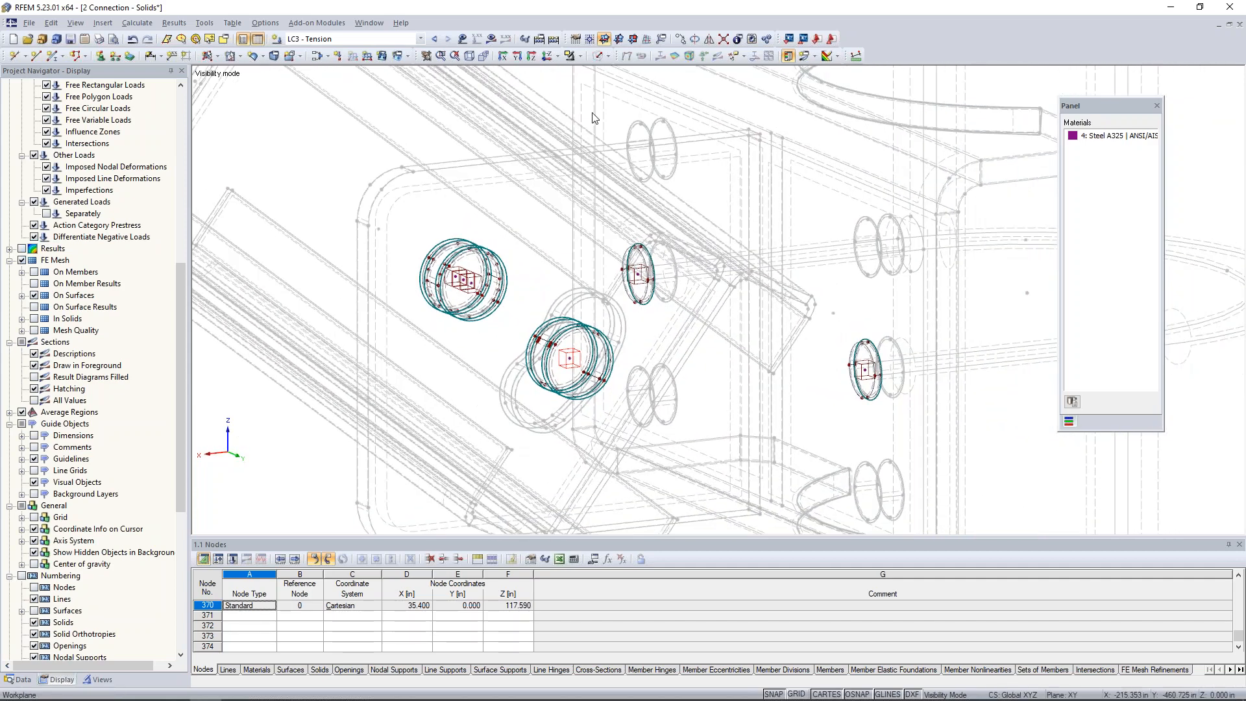
left_click(598, 57)
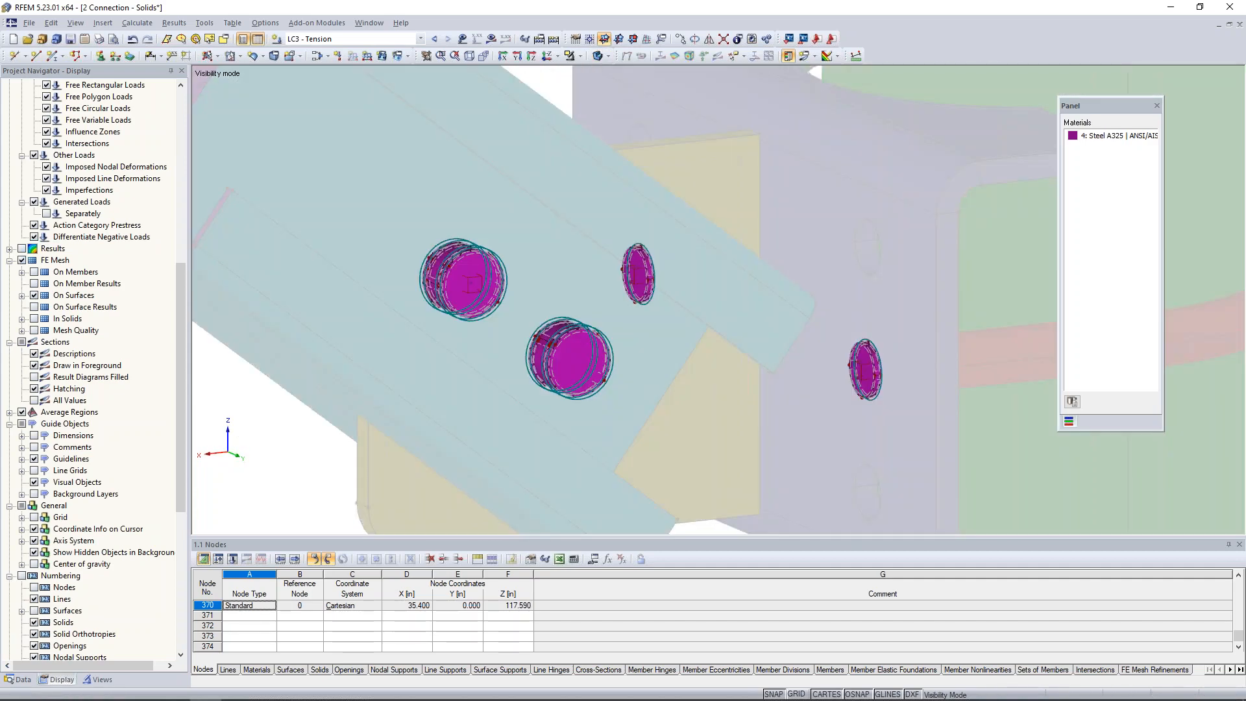
left_click(607, 57)
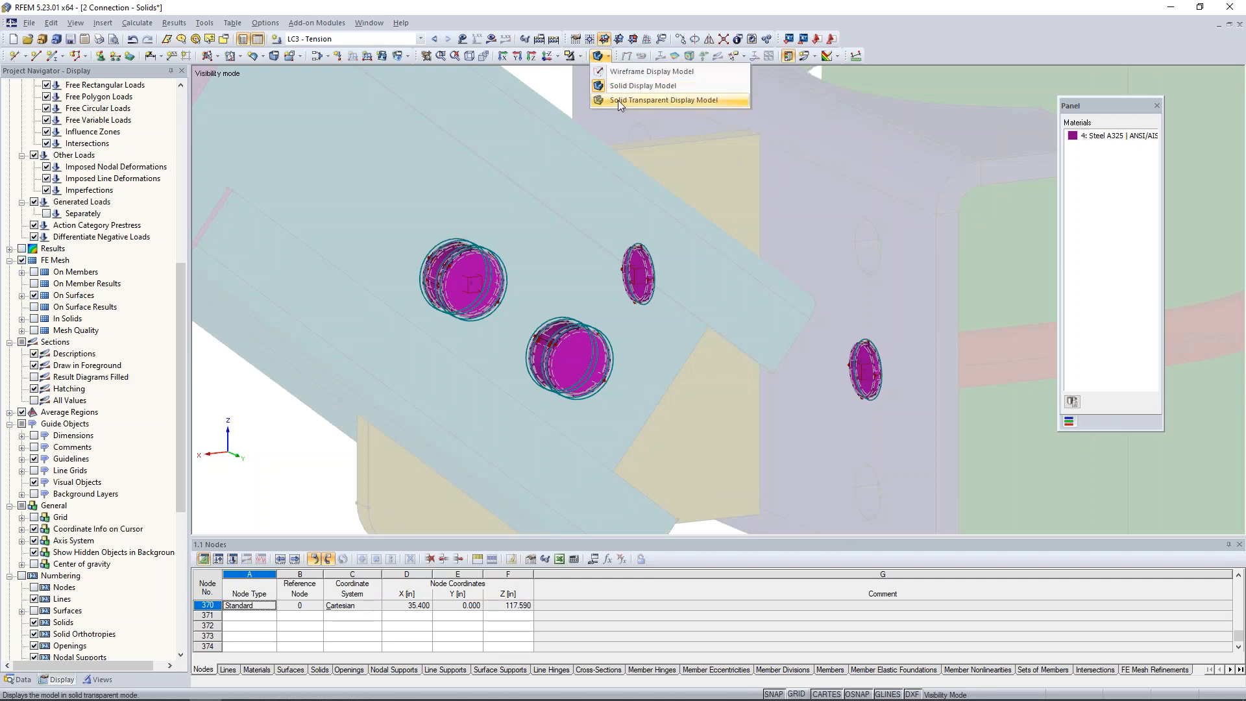
left_click(617, 73)
left_click(574, 56)
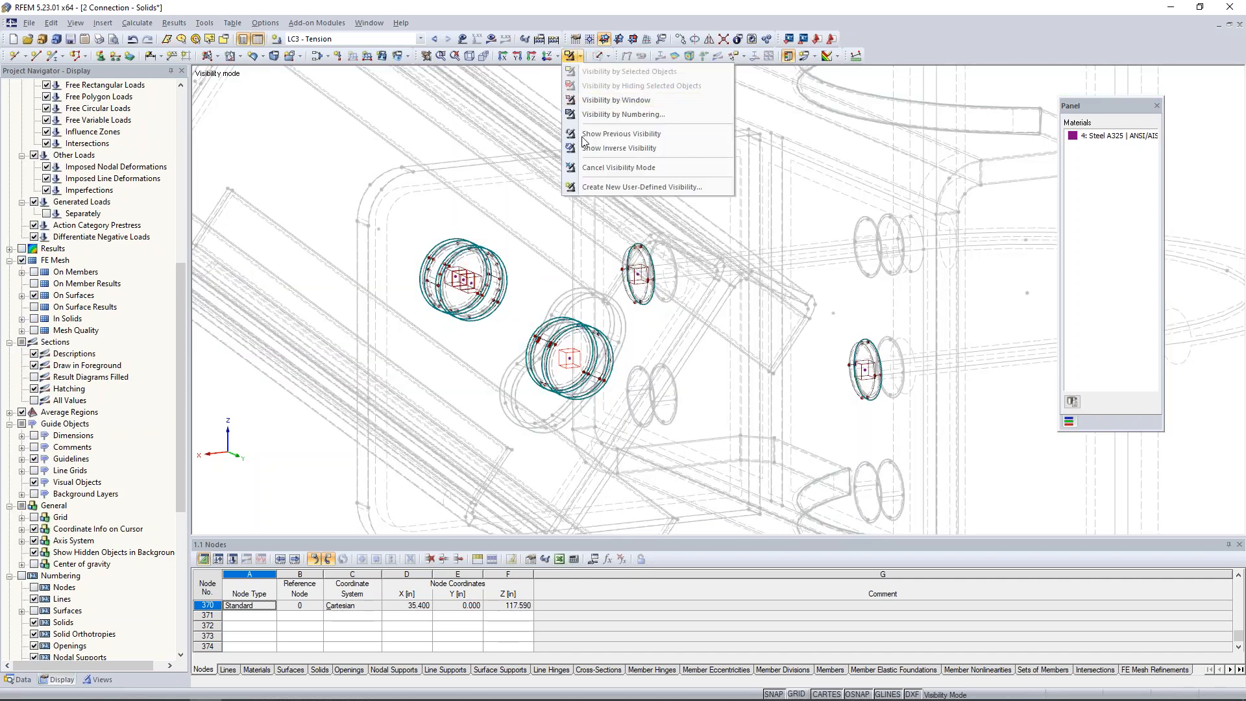
left_click(616, 167)
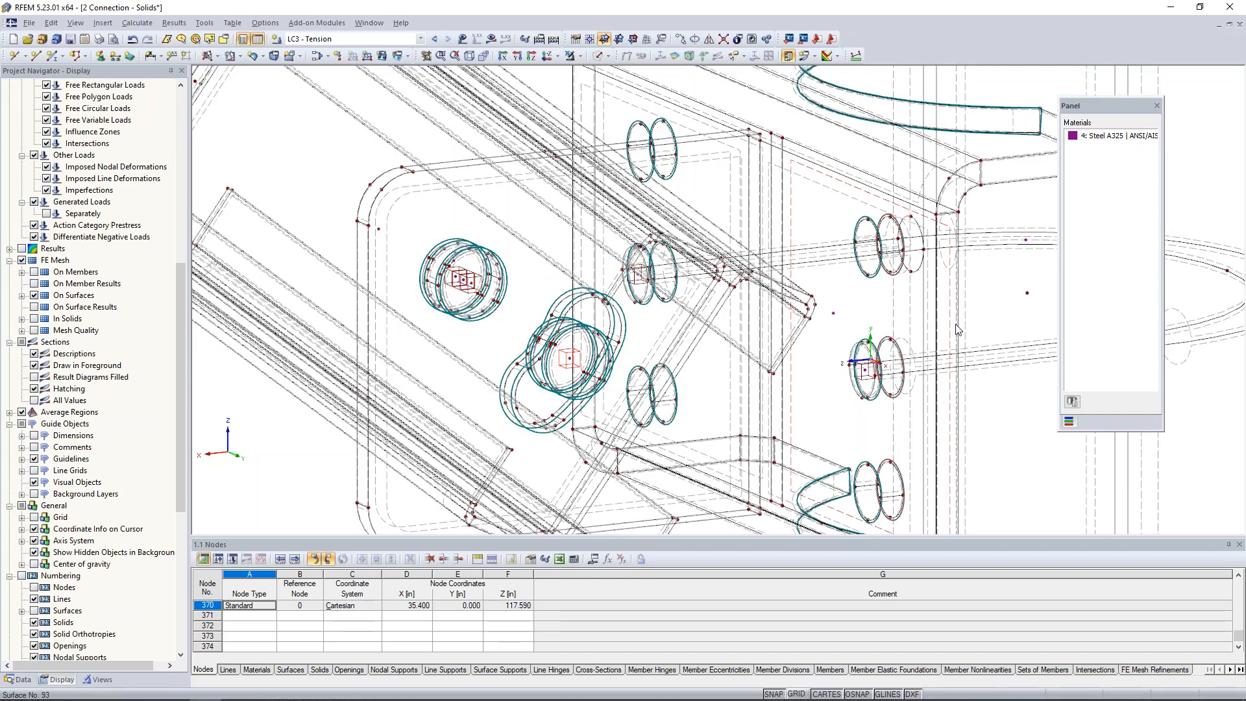
Assign the vertical pipe, solid 2, its own new FE mesh refinement with a target FE length of 1.6 in.
scroll(949, 317, "down", 2)
middle_click_drag(948, 317, 650, 273)
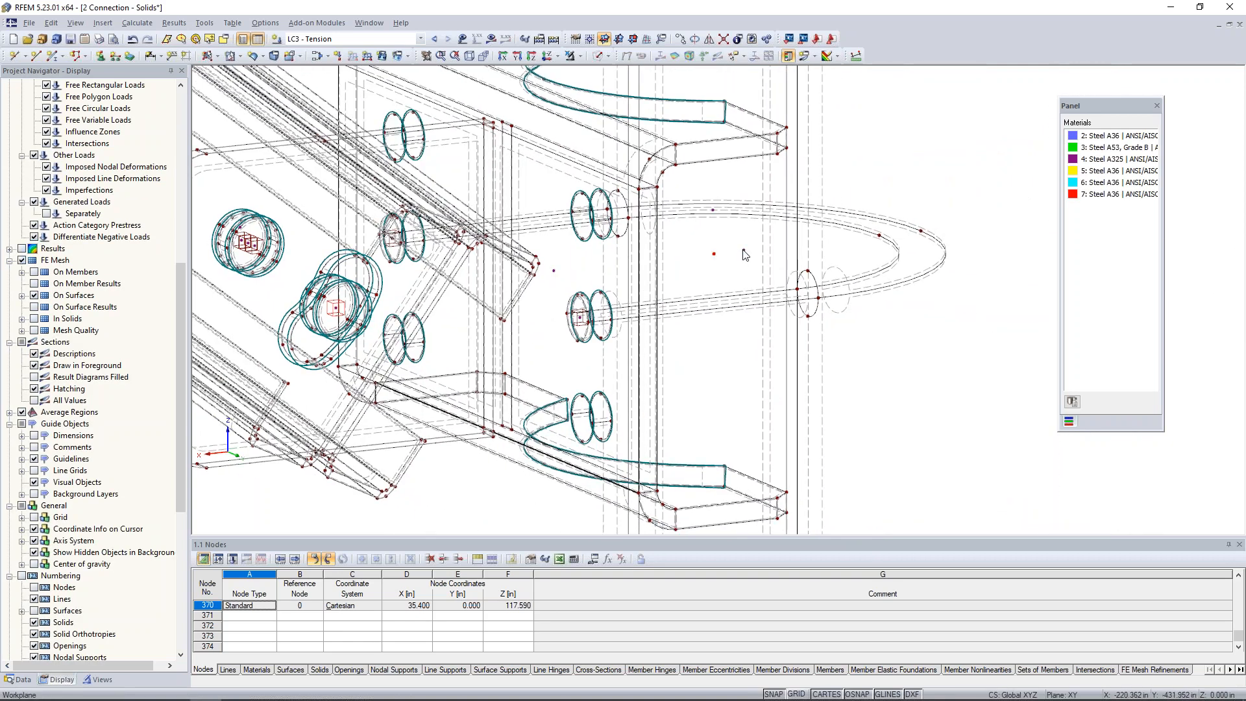
double_click(715, 214)
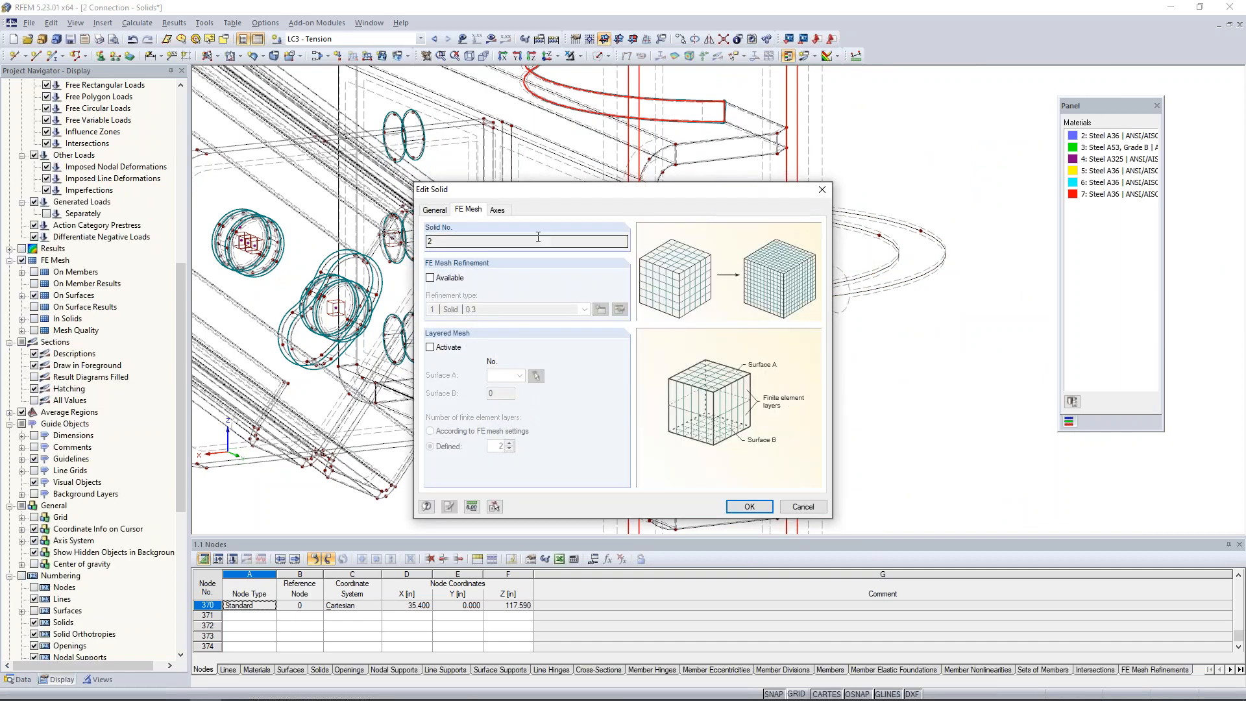
left_click(431, 278)
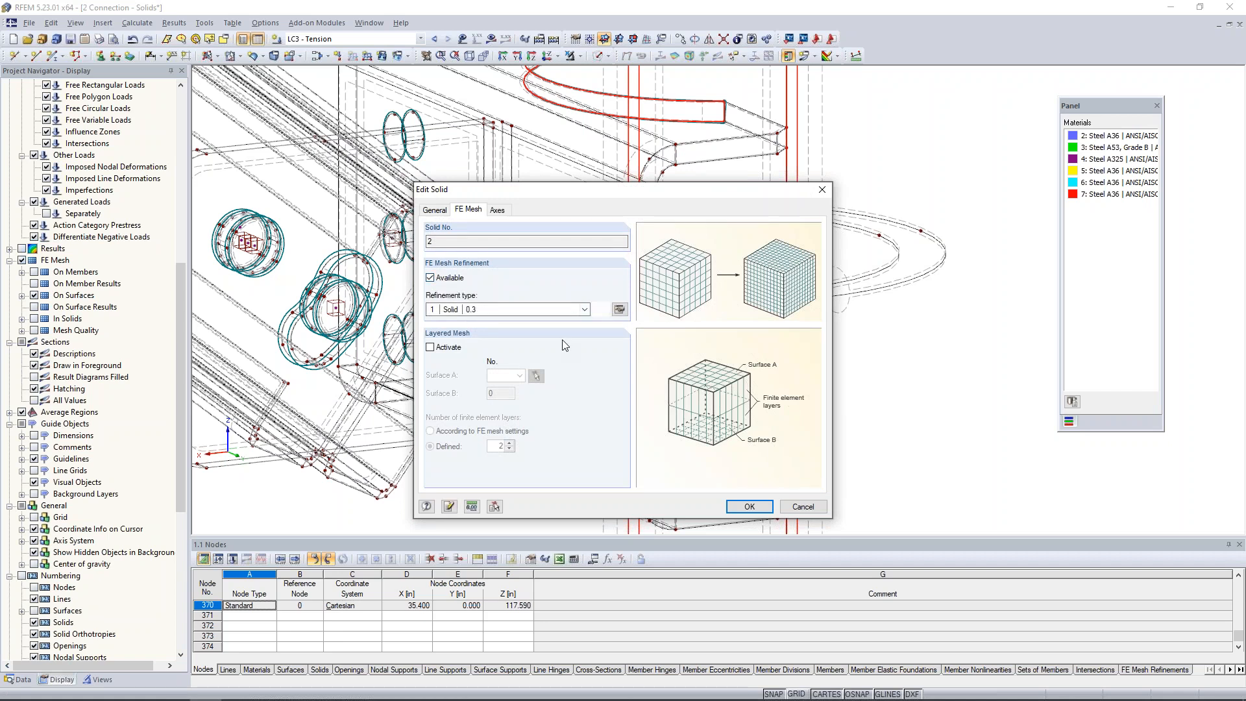
left_click(620, 309)
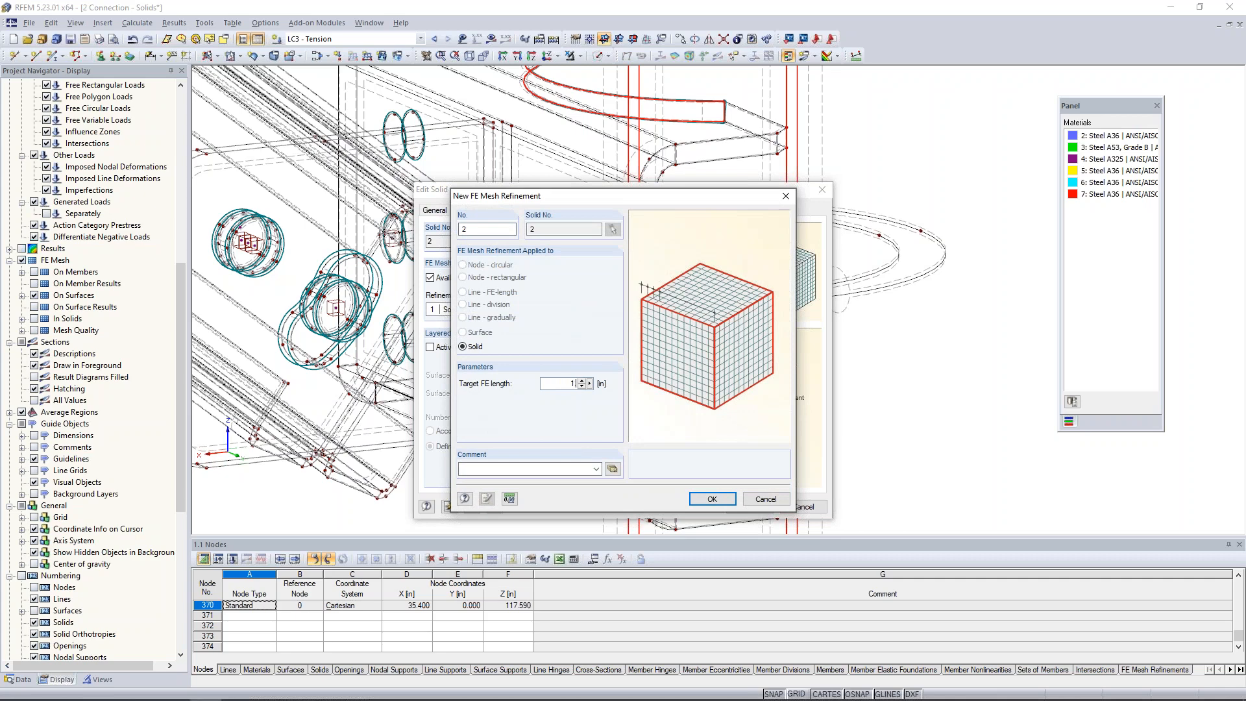
left_click(704, 499)
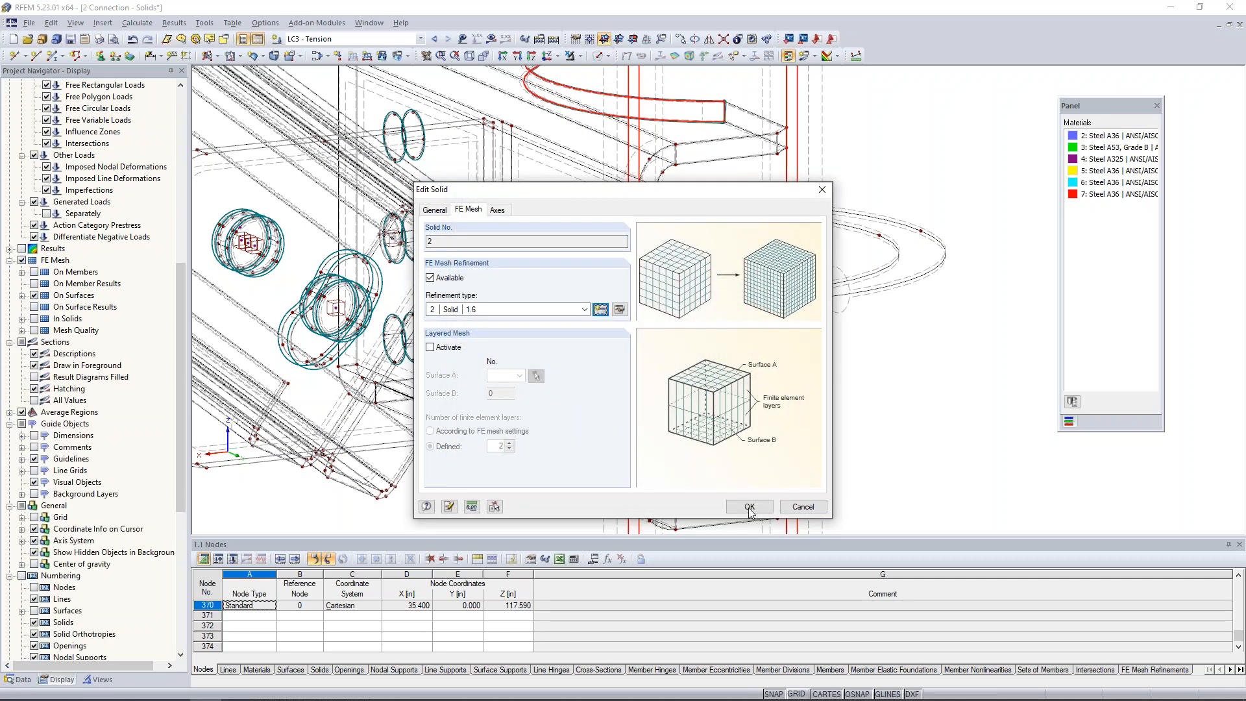
left_click(751, 505)
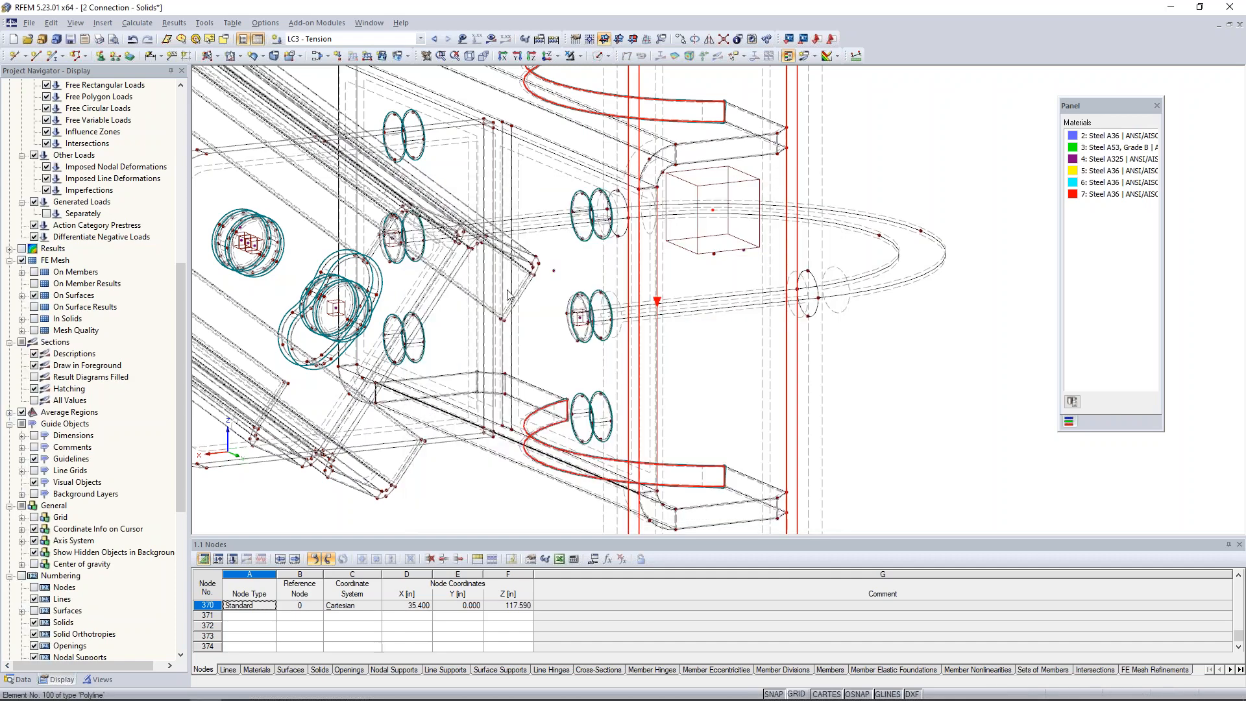
Clear the selection and generate the FE mesh for the whole connection.
scroll(701, 324, "down", 1)
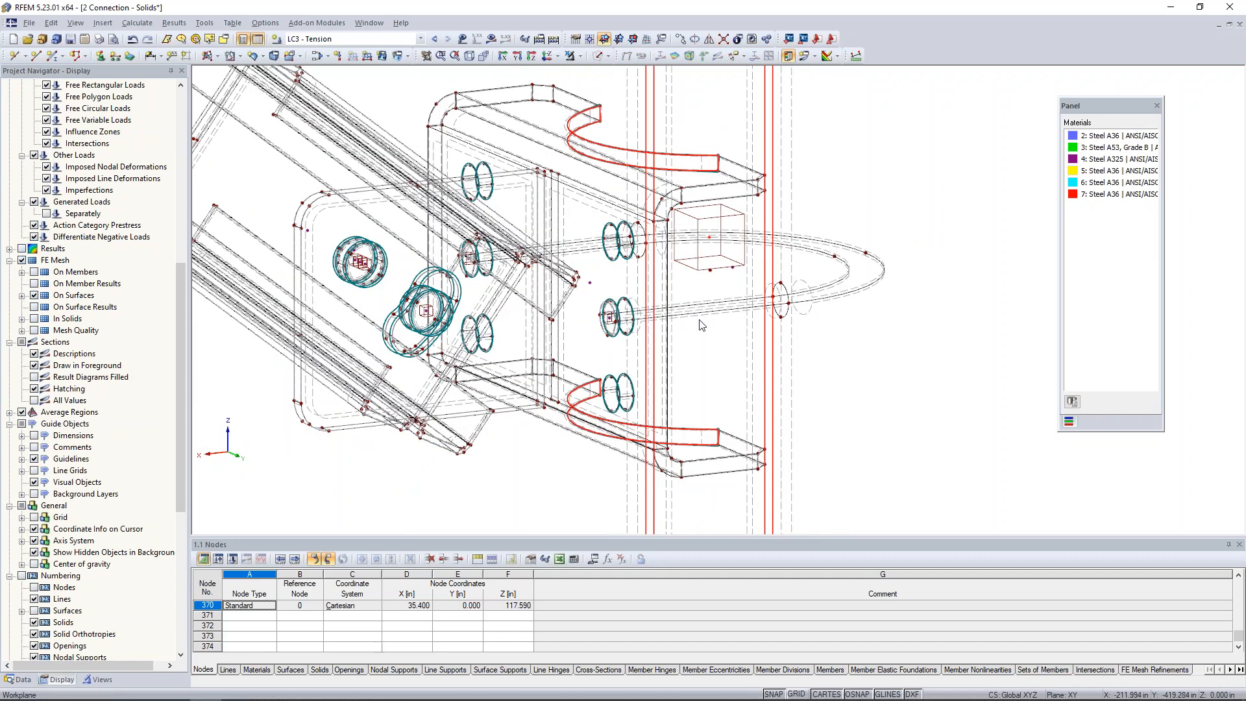
scroll(701, 325, "down", 3)
left_click(793, 359)
left_click(137, 22)
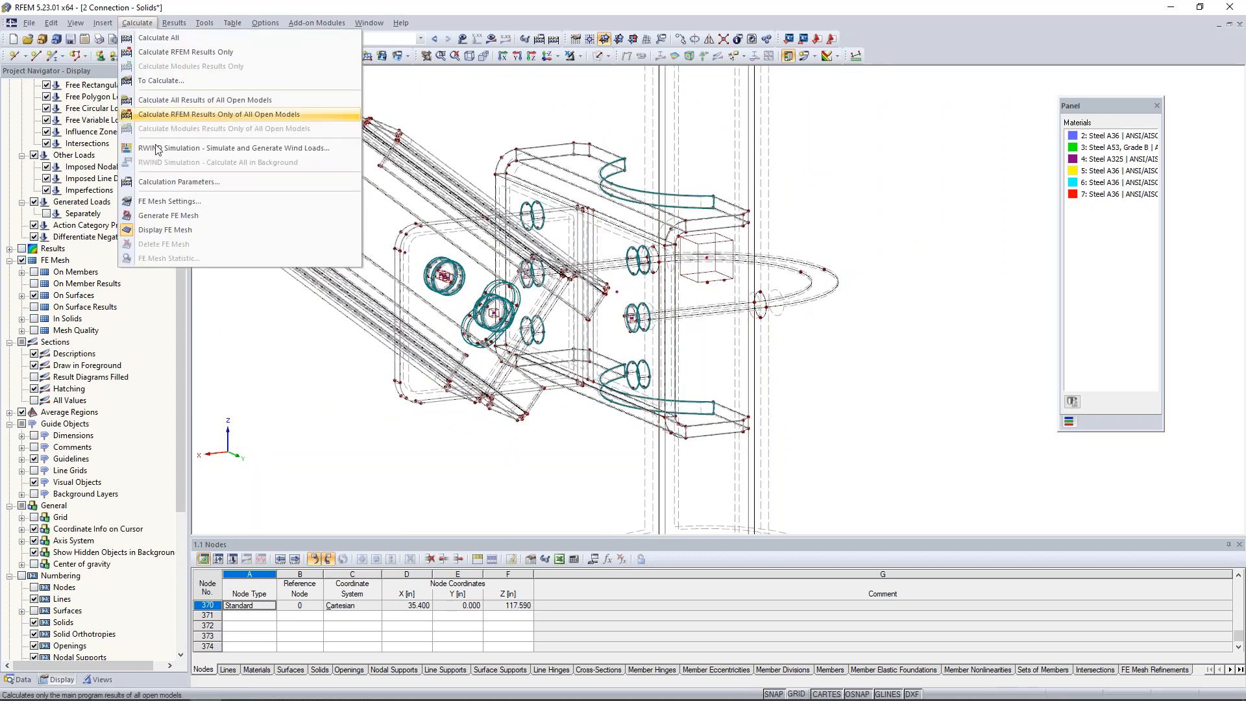
left_click(249, 221)
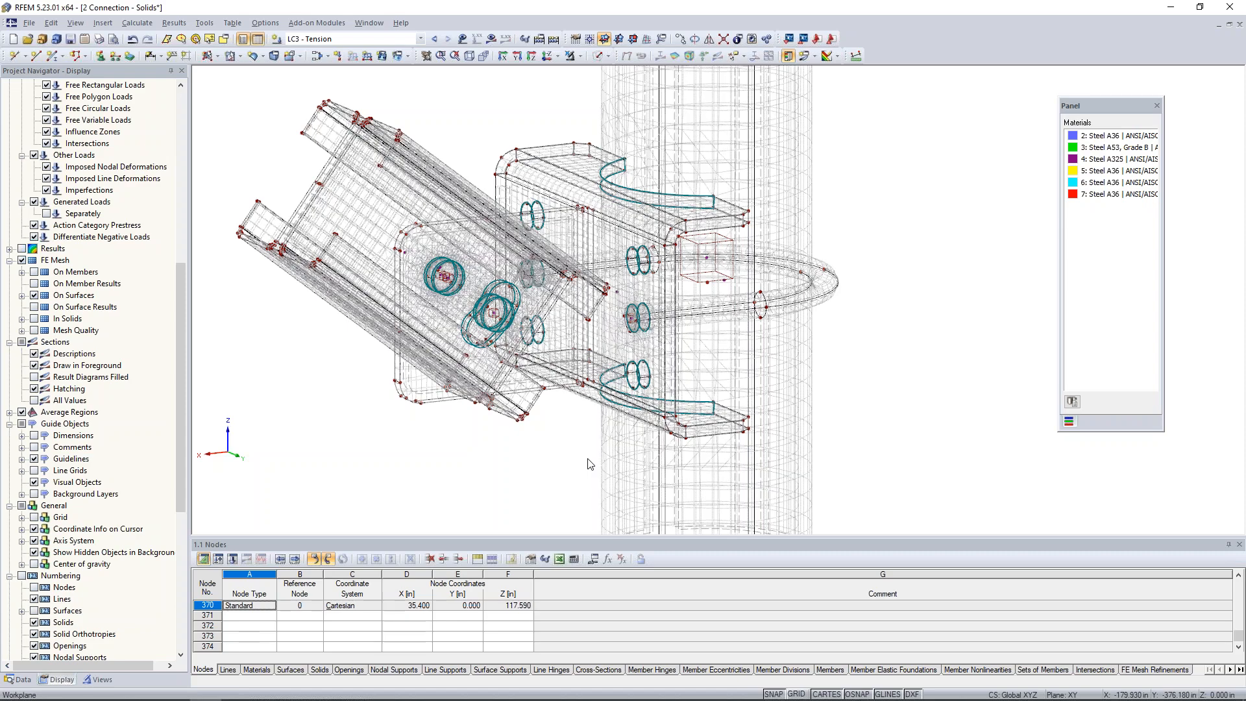
Examine the generated FE mesh around the brace's bolt holes, the slotted hole and the bracket.
scroll(649, 334, "down", 3)
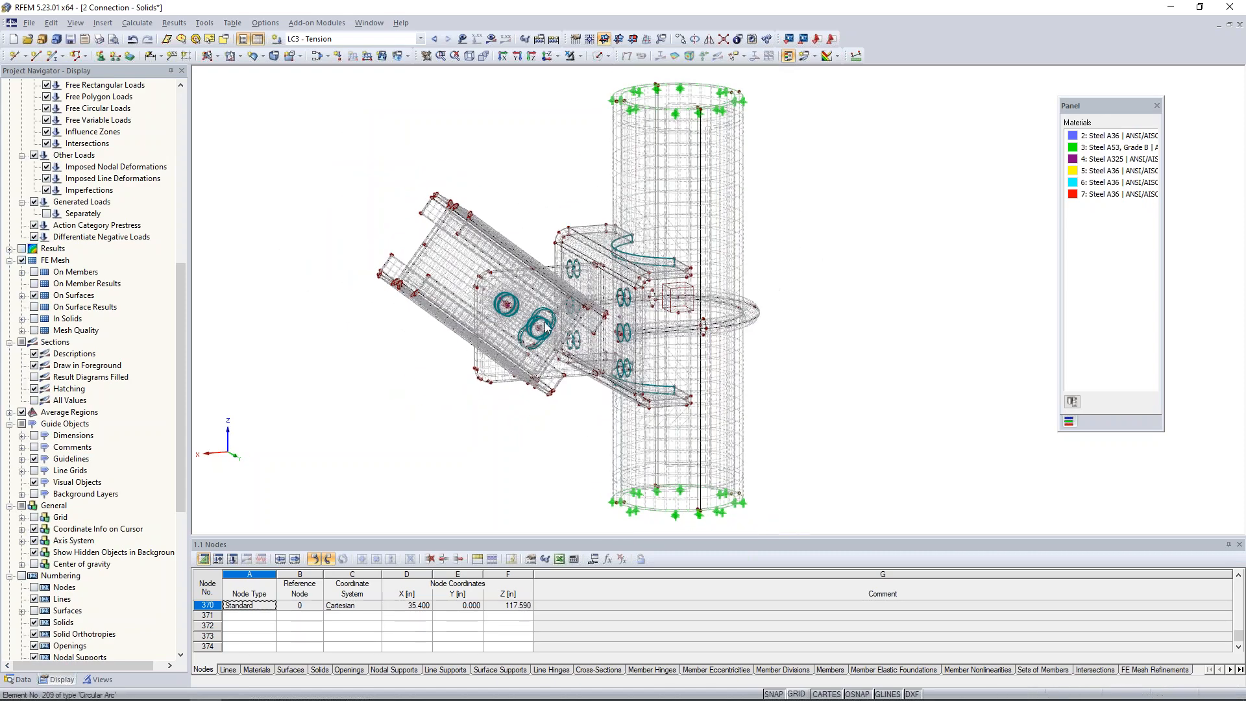
scroll(540, 336, "up", 3)
scroll(540, 336, "up", 5)
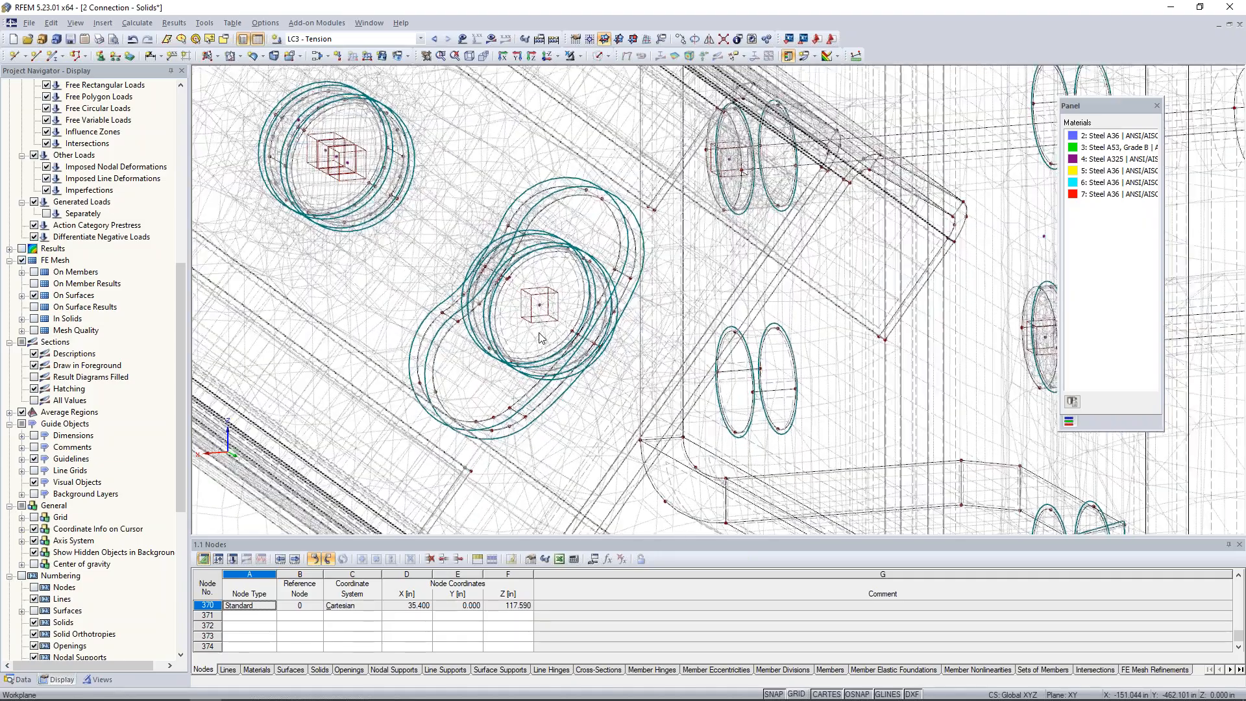
scroll(531, 310, "down", 5)
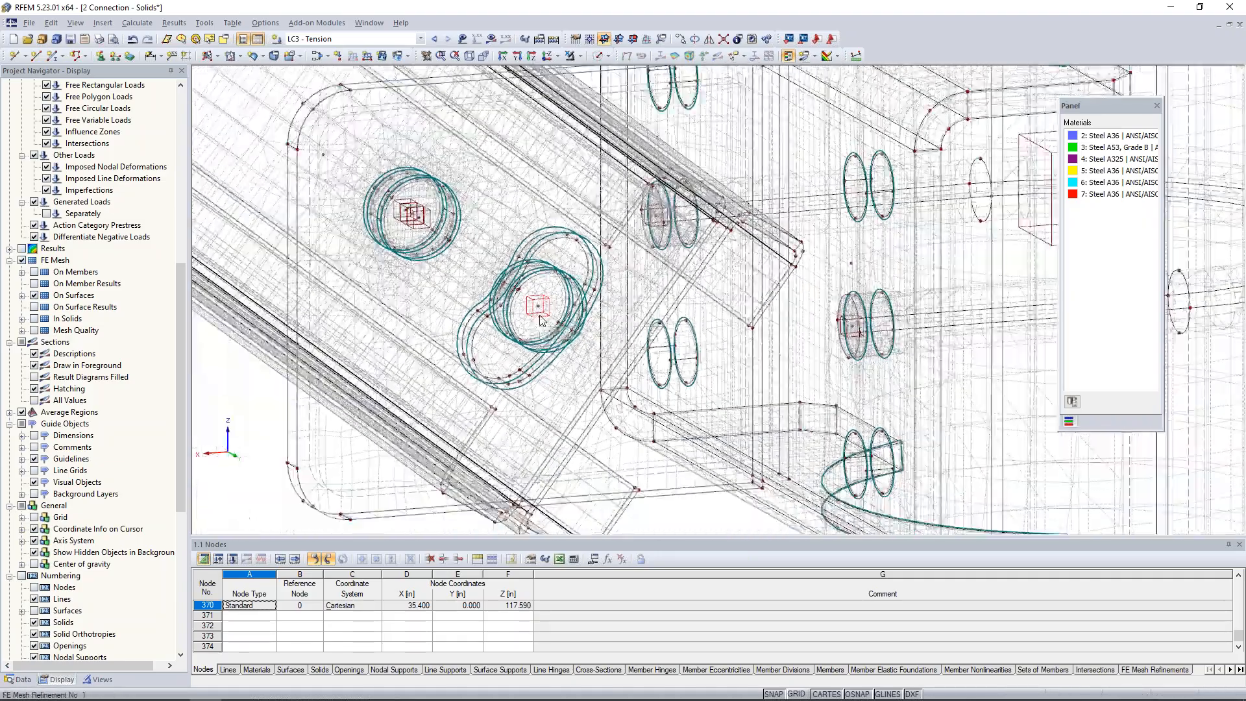
scroll(542, 318, "down", 4)
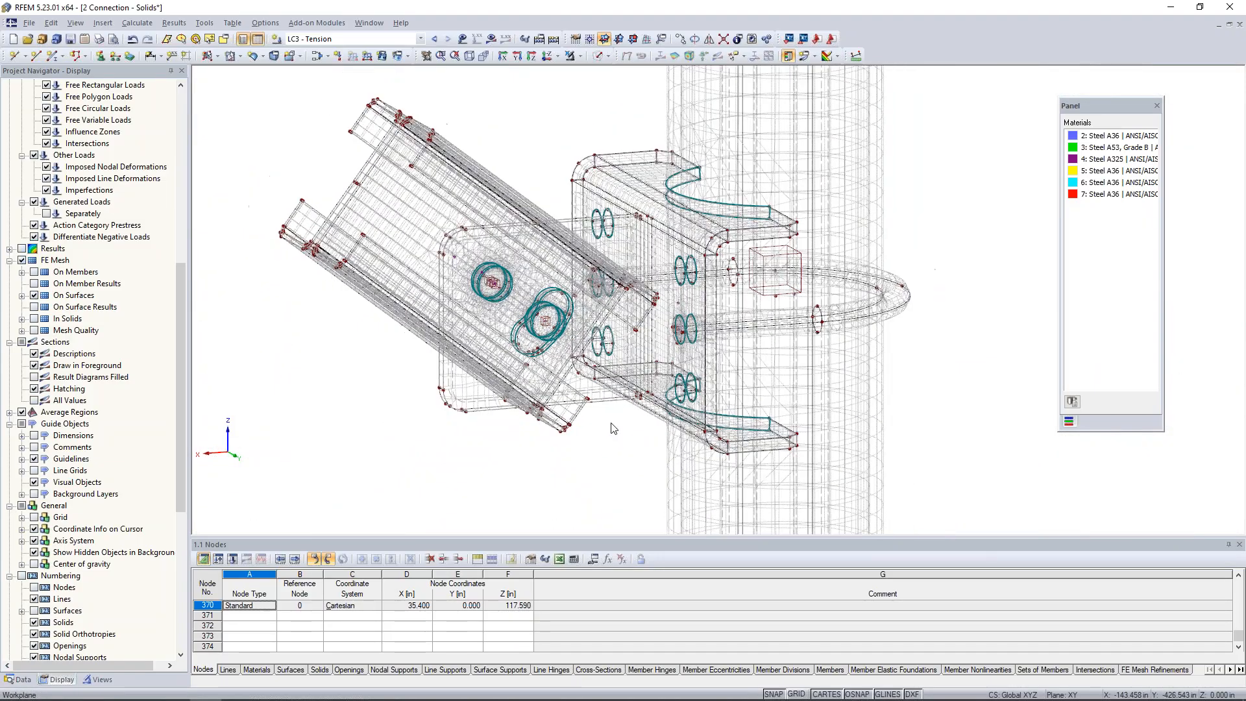
scroll(846, 203, "down", 1)
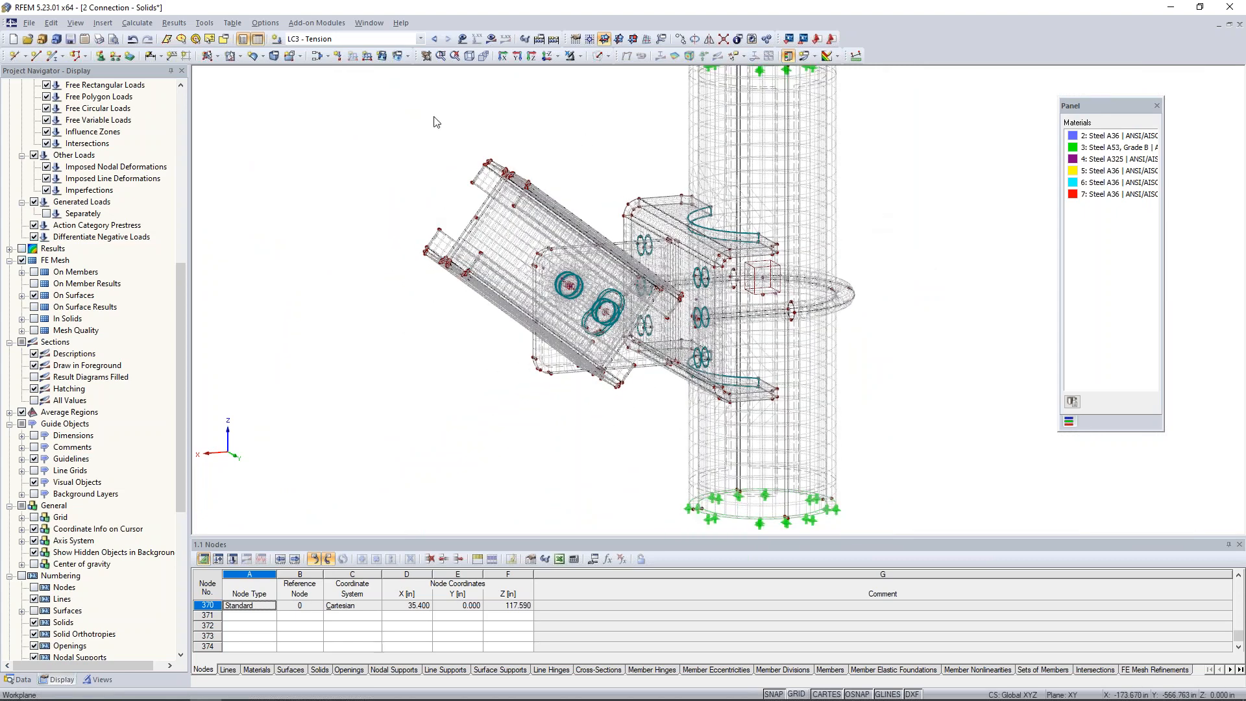
Switch to load case LC1 - Up and calculate its results for the connection.
left_click(409, 41)
left_click(409, 50)
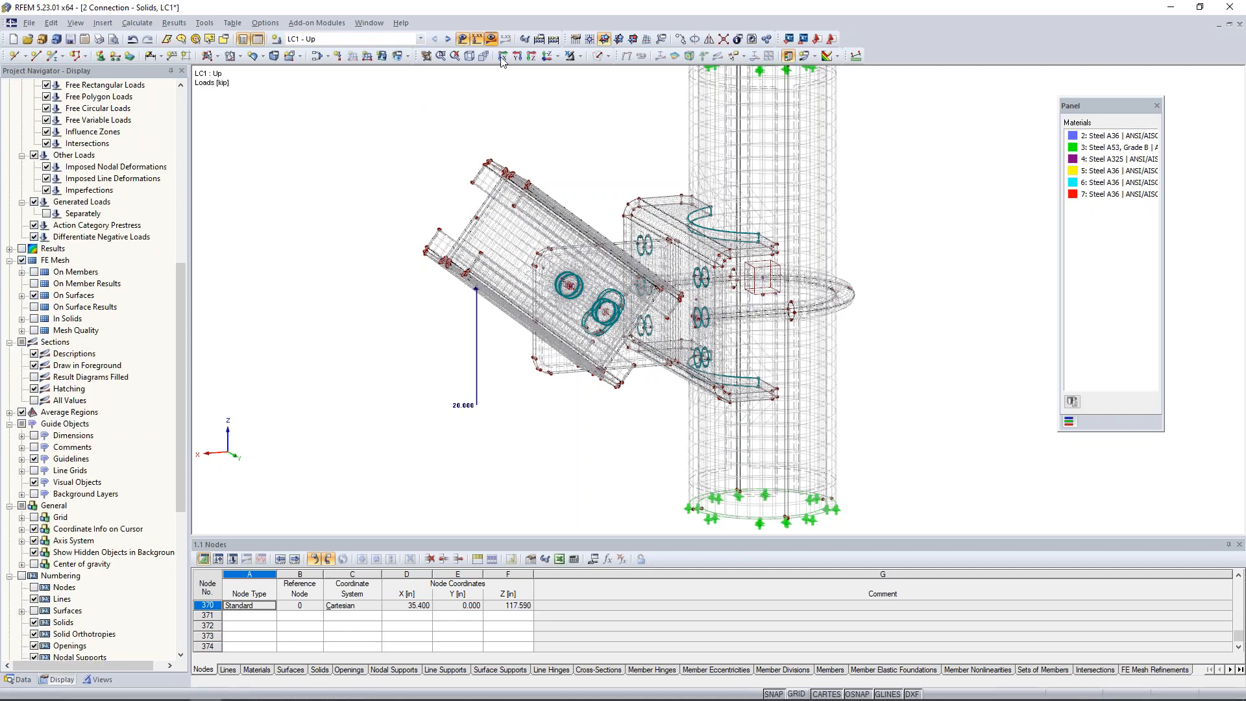
left_click(610, 371)
left_click(526, 394)
left_click(615, 415)
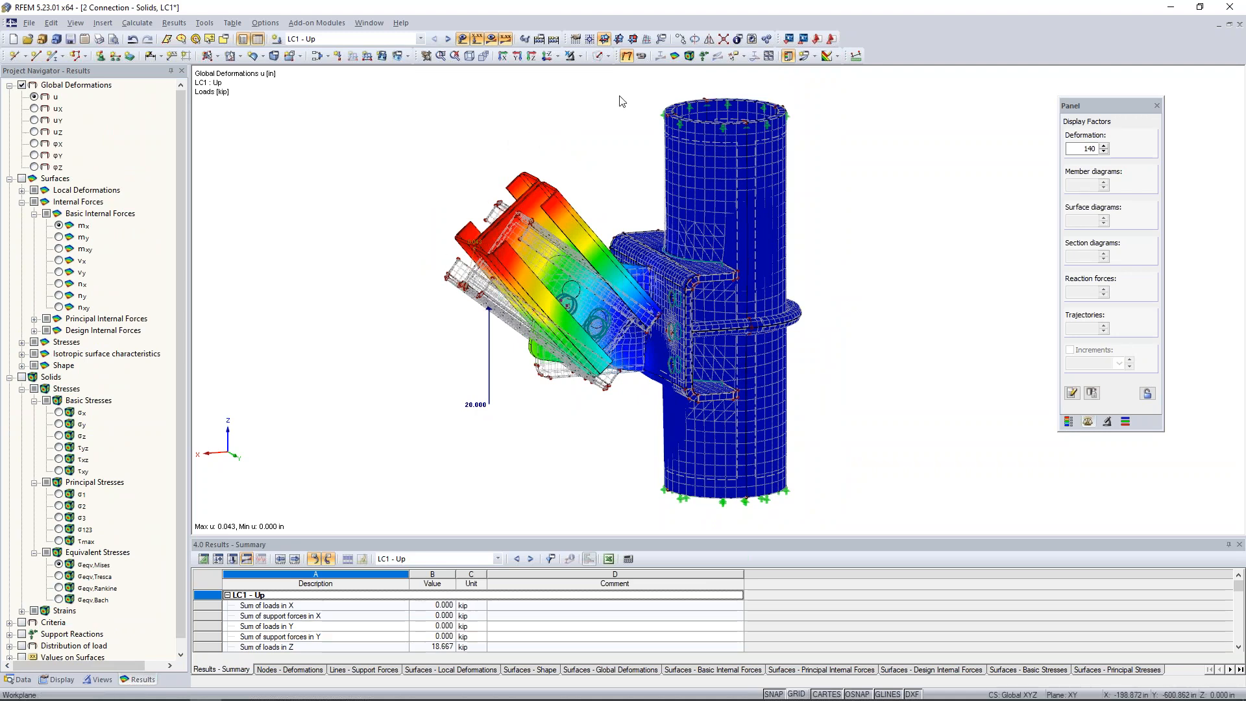
Isolate the pipe, bent bracket plate and U-bolt in visibility mode, and turn off the background display of hidden objects.
left_click(641, 55)
middle_click_drag(821, 285, 740, 229, "ctrl")
left_click_drag(643, 235, 839, 396)
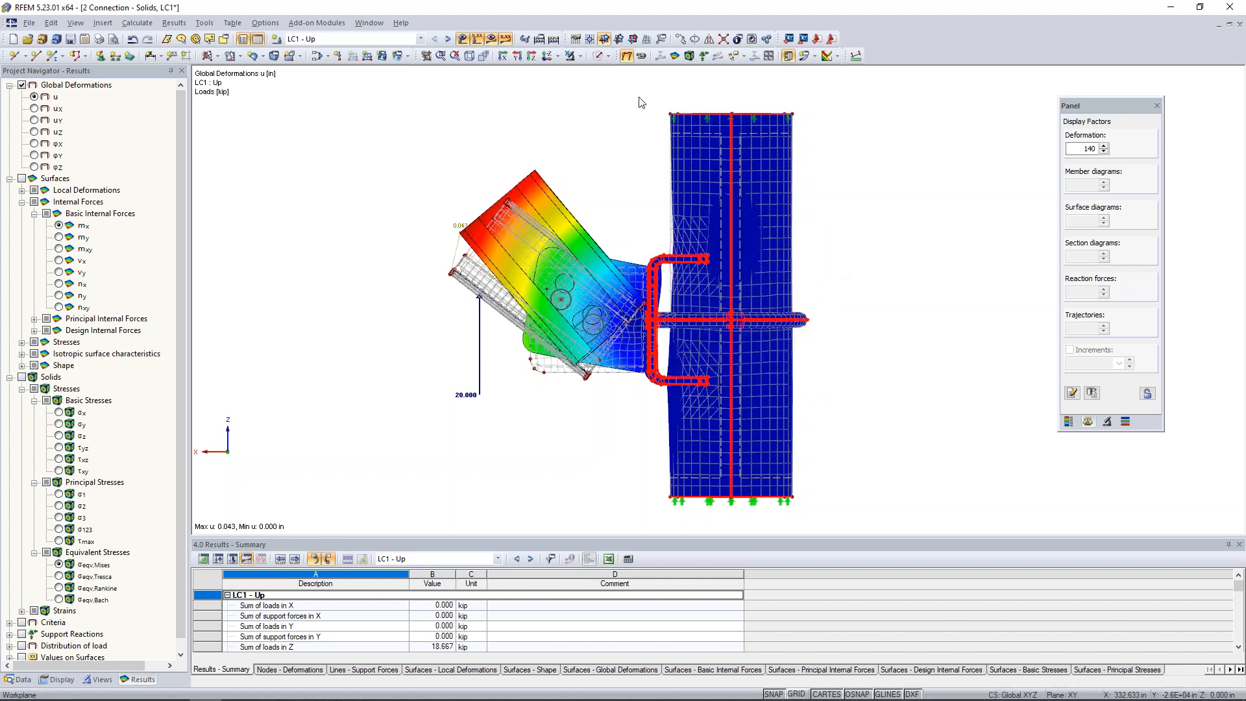
left_click(579, 57)
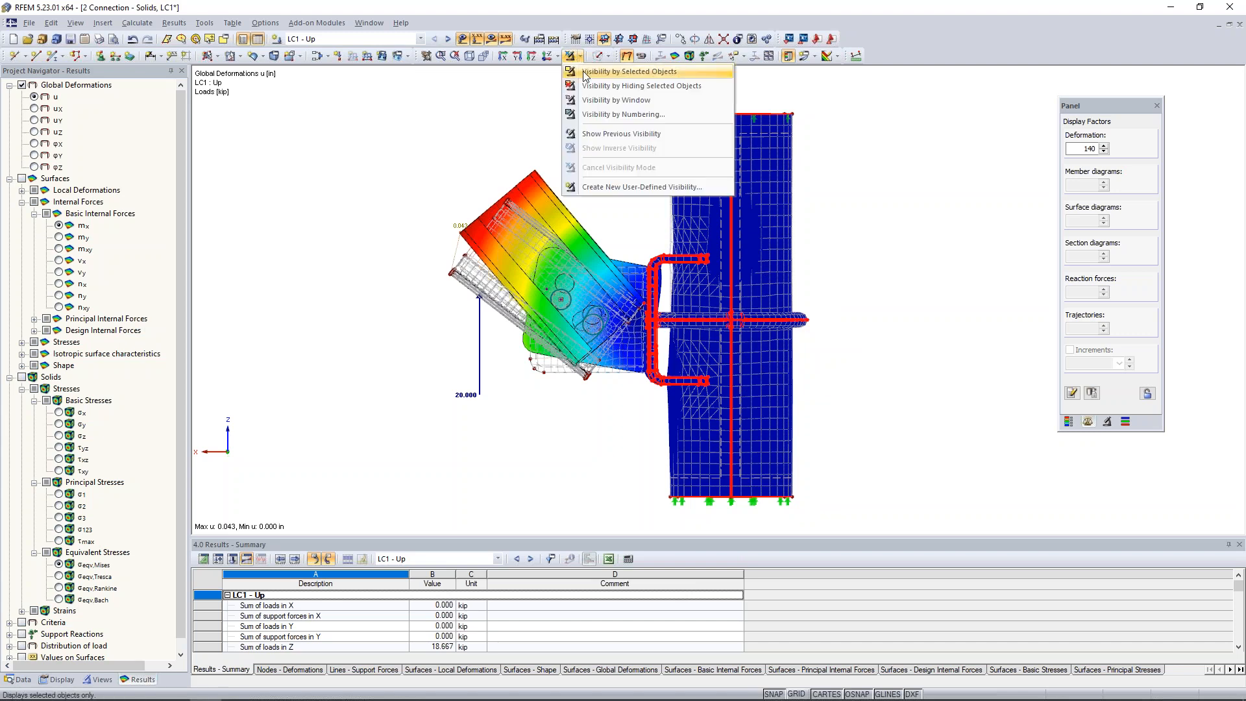
left_click(582, 72)
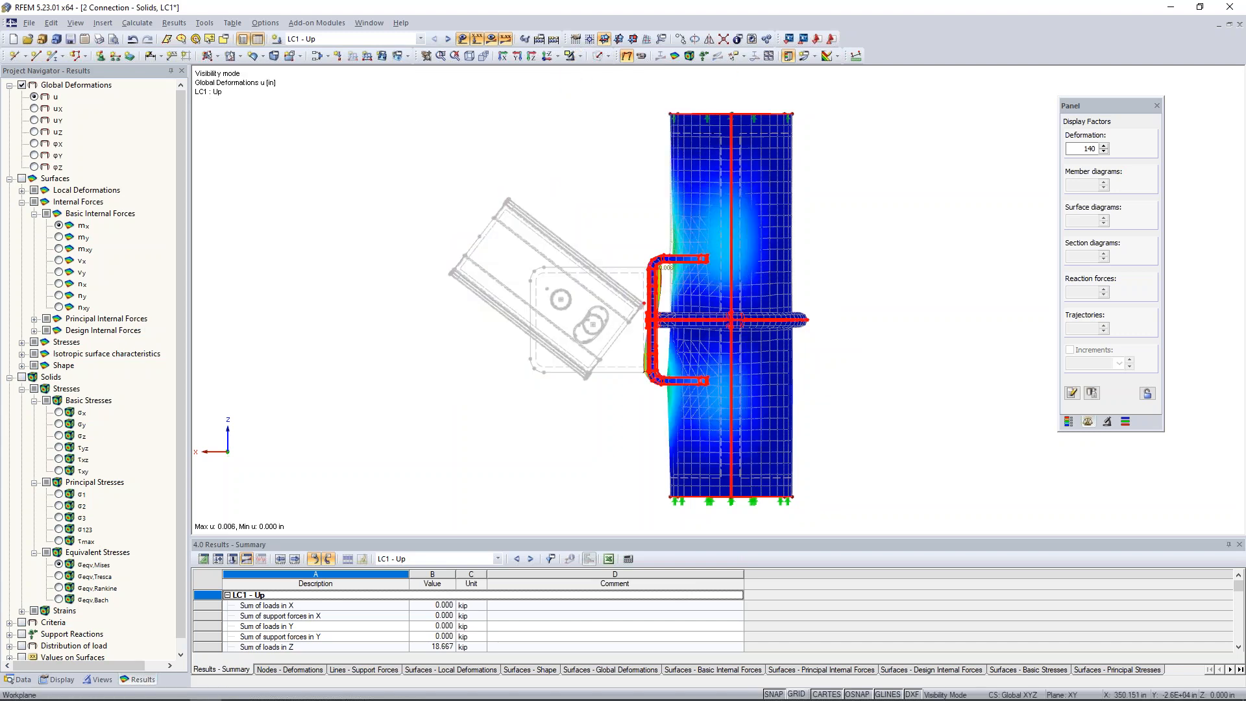
right_click(561, 173)
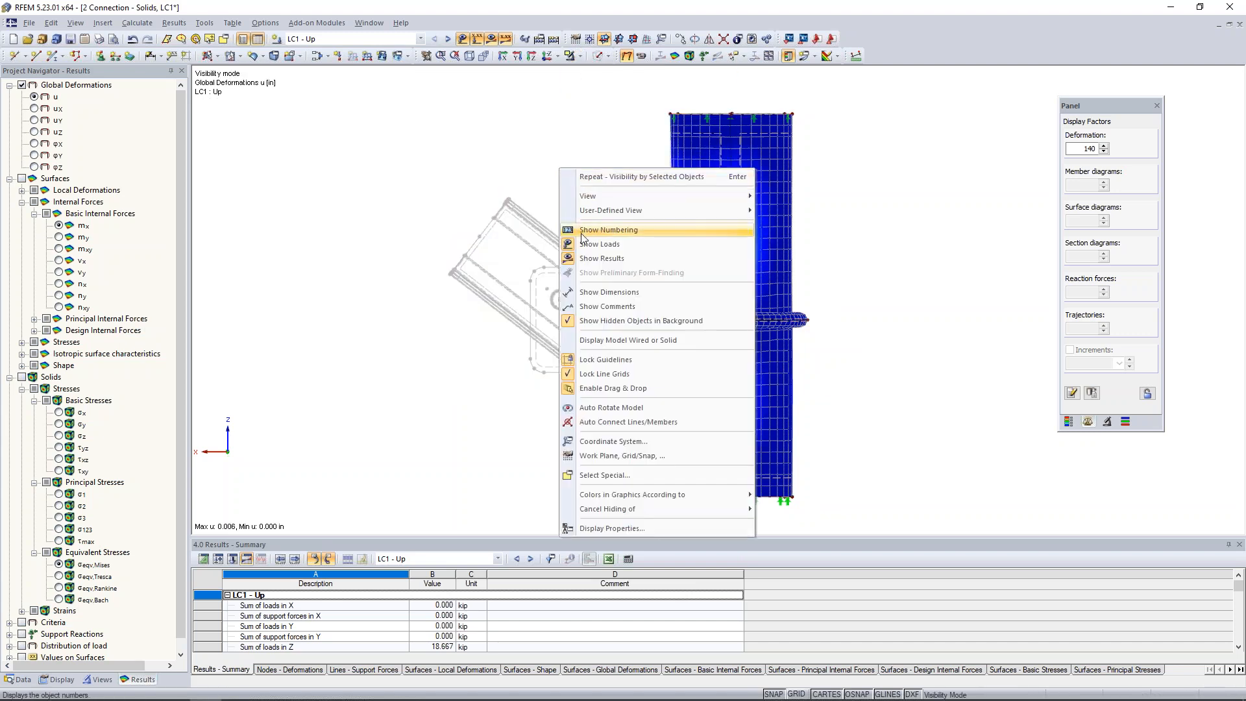
left_click(596, 318)
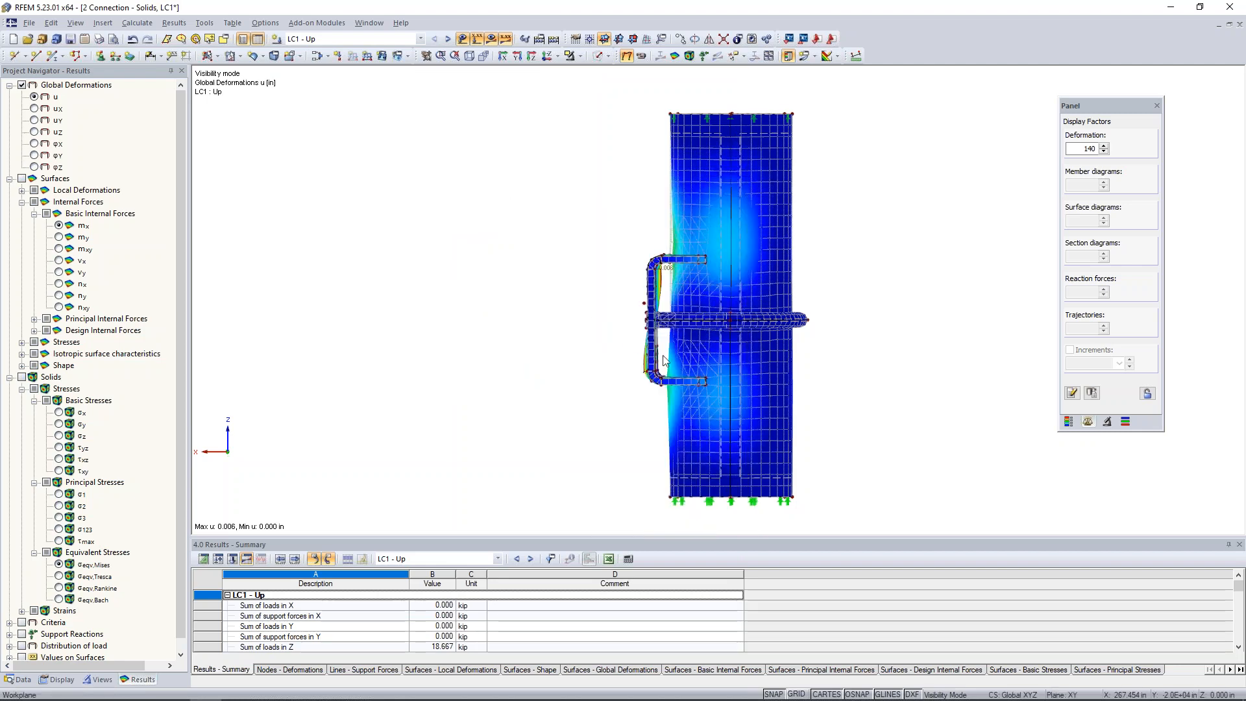
Set the deformation display factor to 1120 and examine how the bracket plate and pipe deform against each other.
middle_click_drag(694, 377, 649, 380, "ctrl")
scroll(710, 376, "down", 1)
scroll(649, 383, "up", 2)
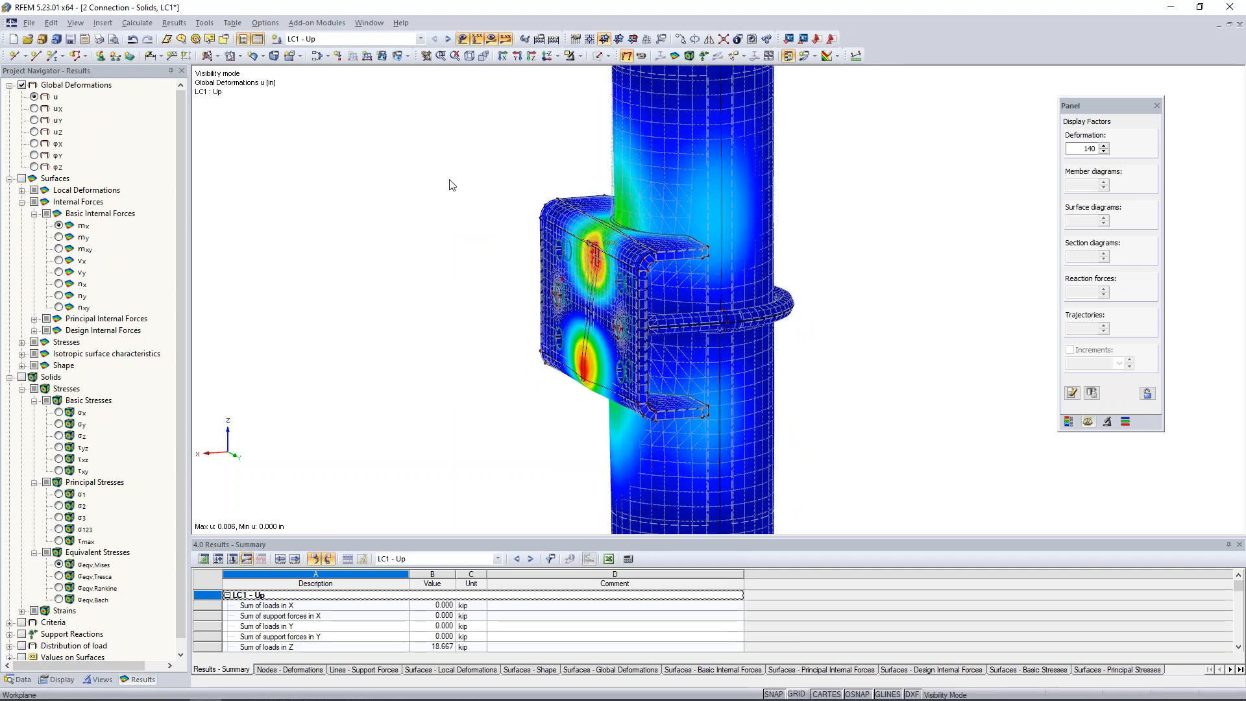
left_click(1104, 146)
left_click(1105, 146)
left_click(1104, 146)
middle_click_drag(849, 380, 675, 435, "ctrl")
scroll(590, 380, "up", 2)
scroll(610, 407, "up", 3)
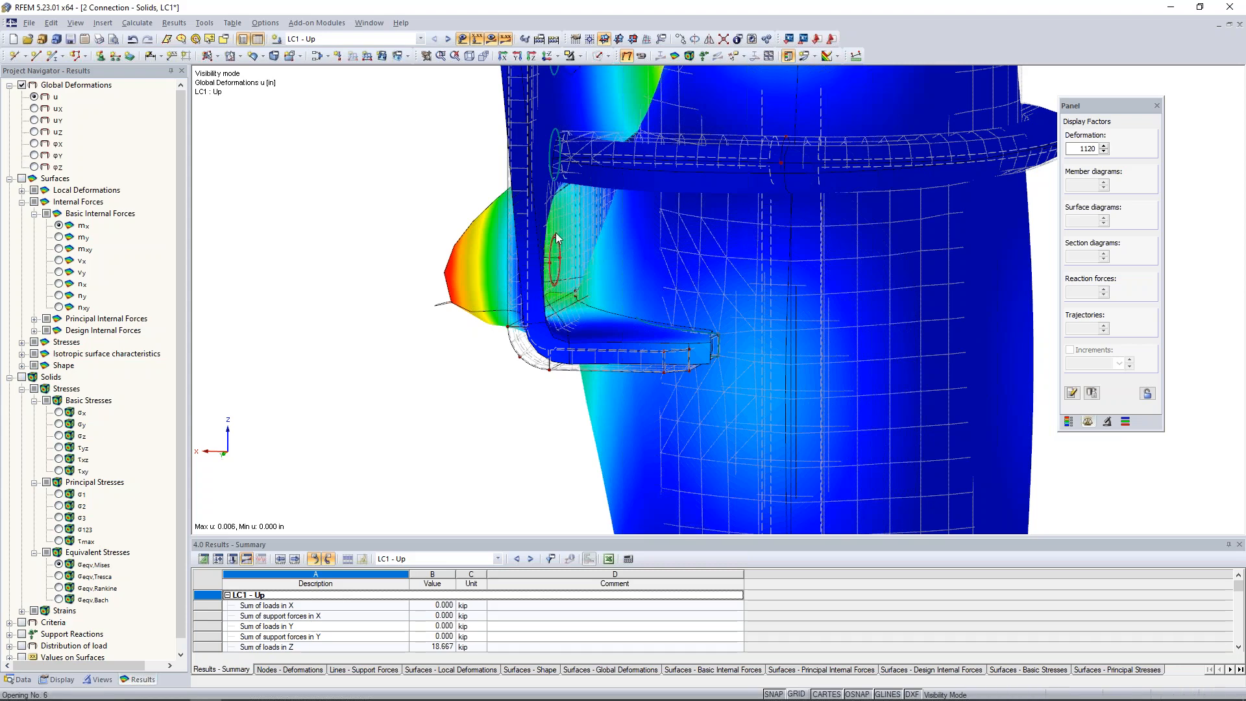
middle_click_drag(565, 242, 782, 360, "ctrl")
middle_click_drag(681, 211, 673, 404)
middle_click_drag(673, 404, 771, 257, "ctrl")
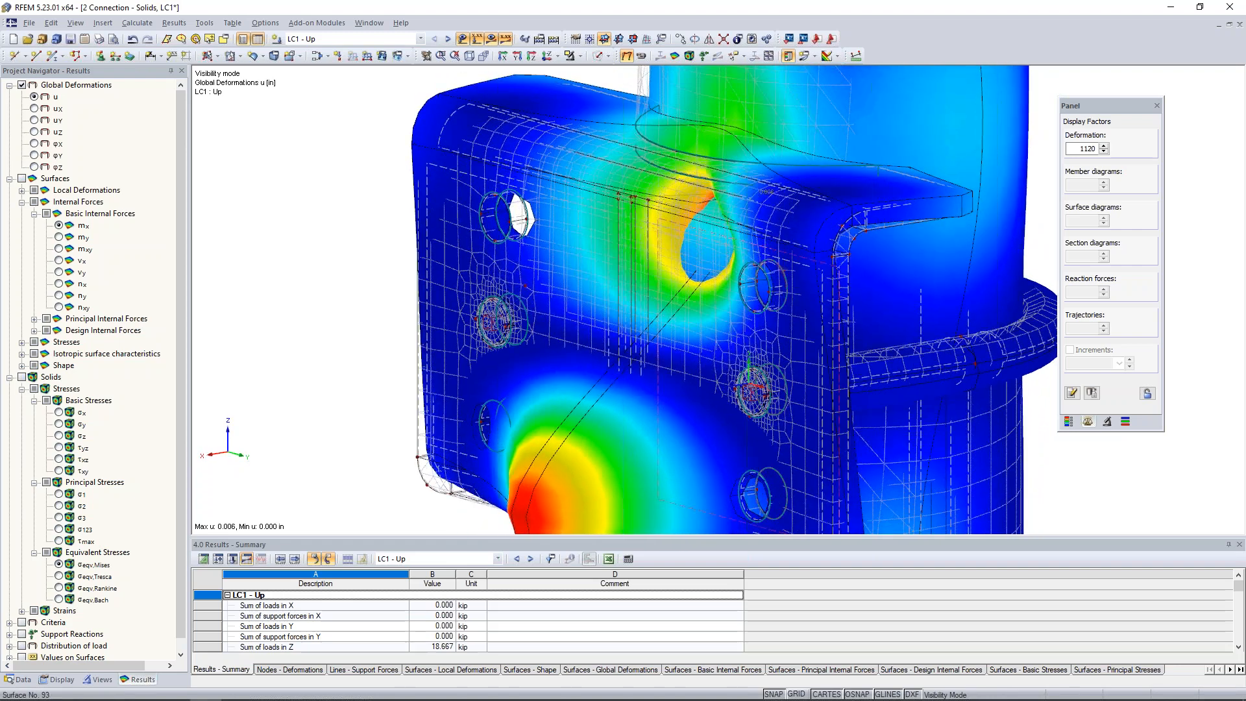
Set the deformation display factor to 280 and turn off the results display.
scroll(769, 257, "down", 3)
scroll(771, 255, "down", 1)
left_click(1105, 152)
left_click(1104, 151)
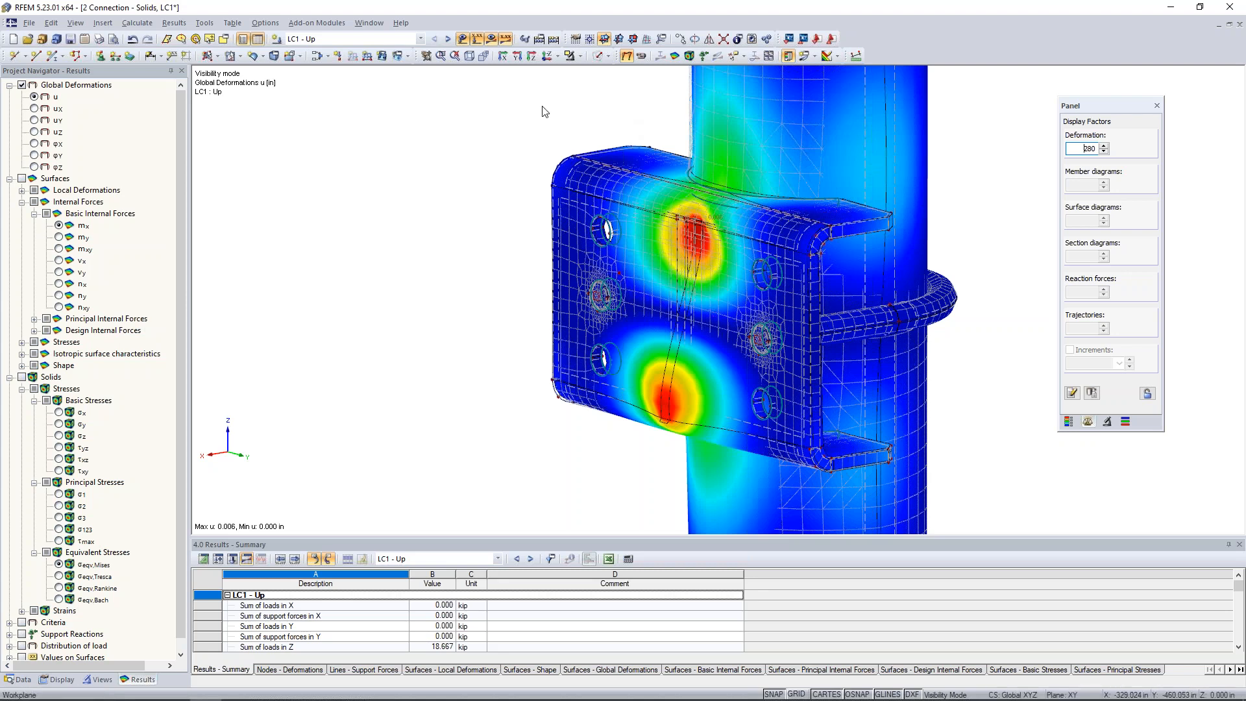
left_click(492, 41)
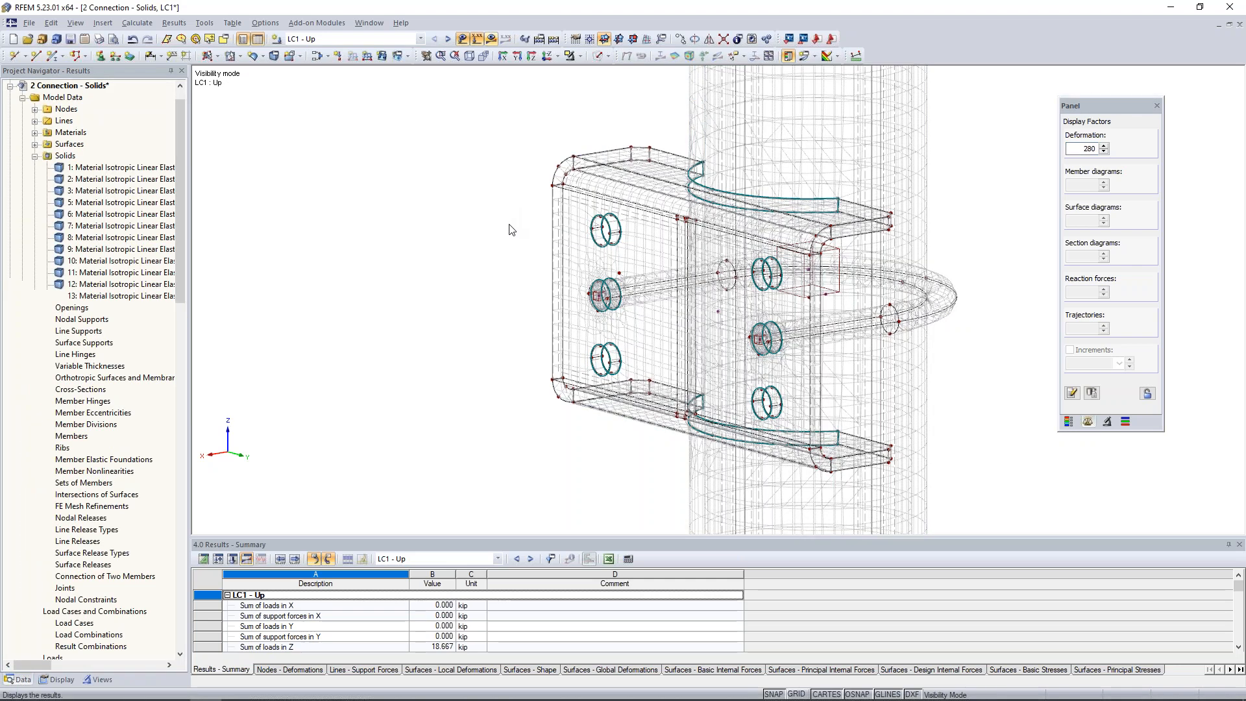
Start a new surface release and assign it to surface 15, the curved edge of the bracket's upper flange.
middle_click_drag(446, 221, 415, 225, "ctrl")
middle_click_drag(487, 192, 371, 193)
scroll(223, 415, "down", 1)
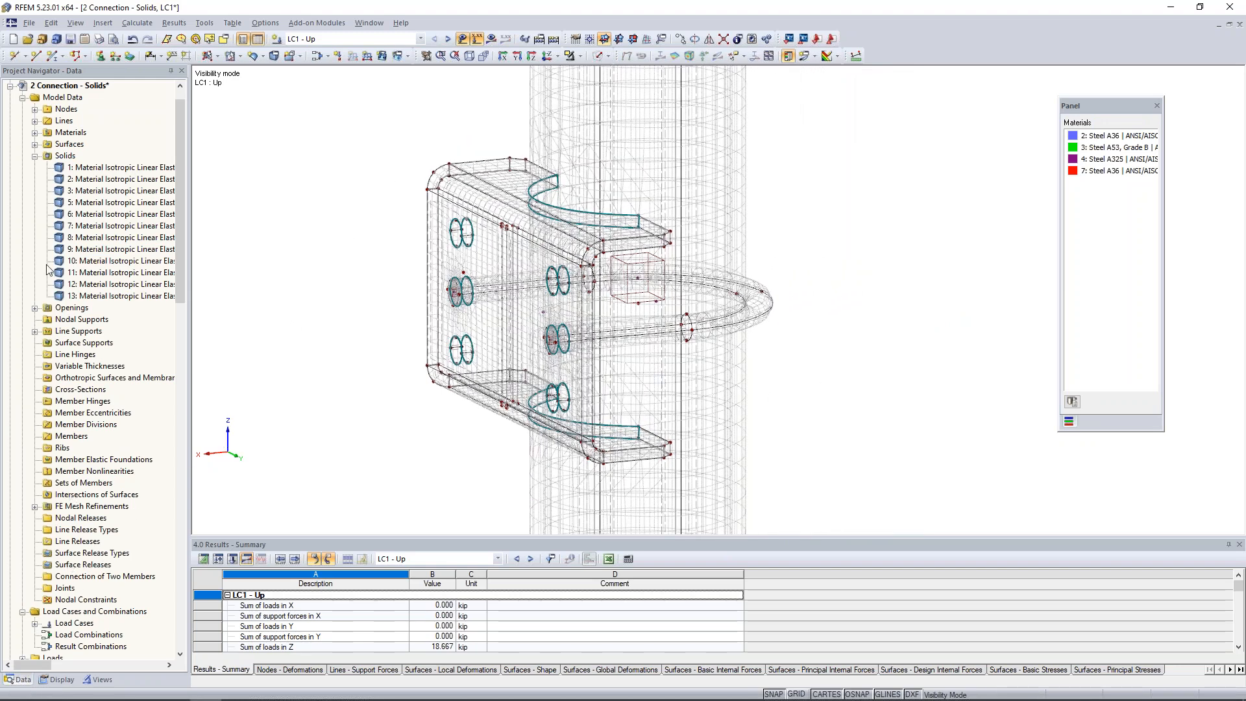
left_click(36, 156)
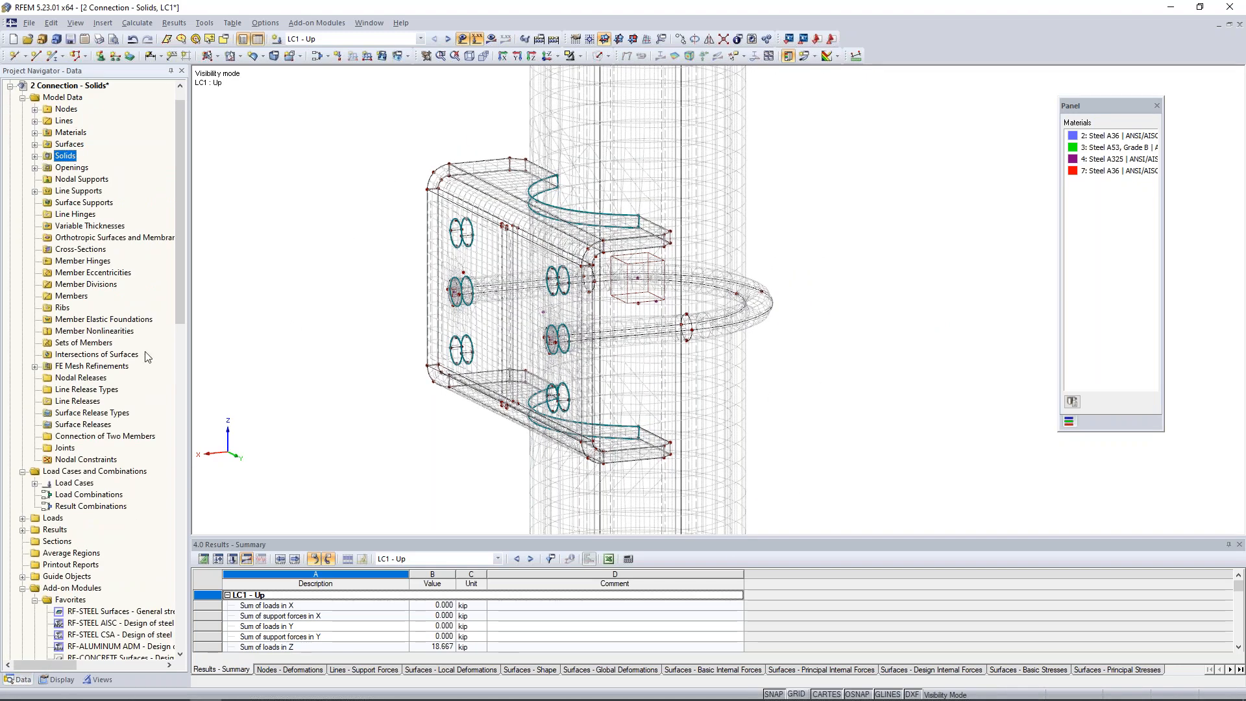
right_click(89, 427)
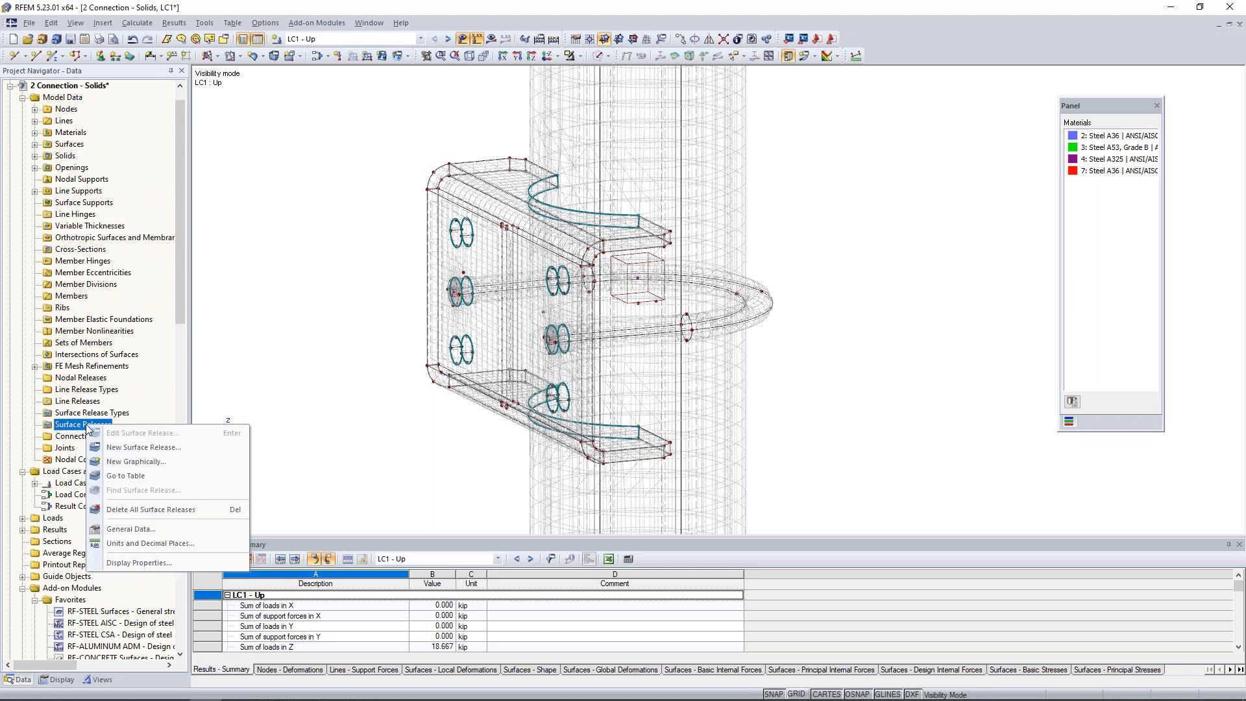
left_click(117, 448)
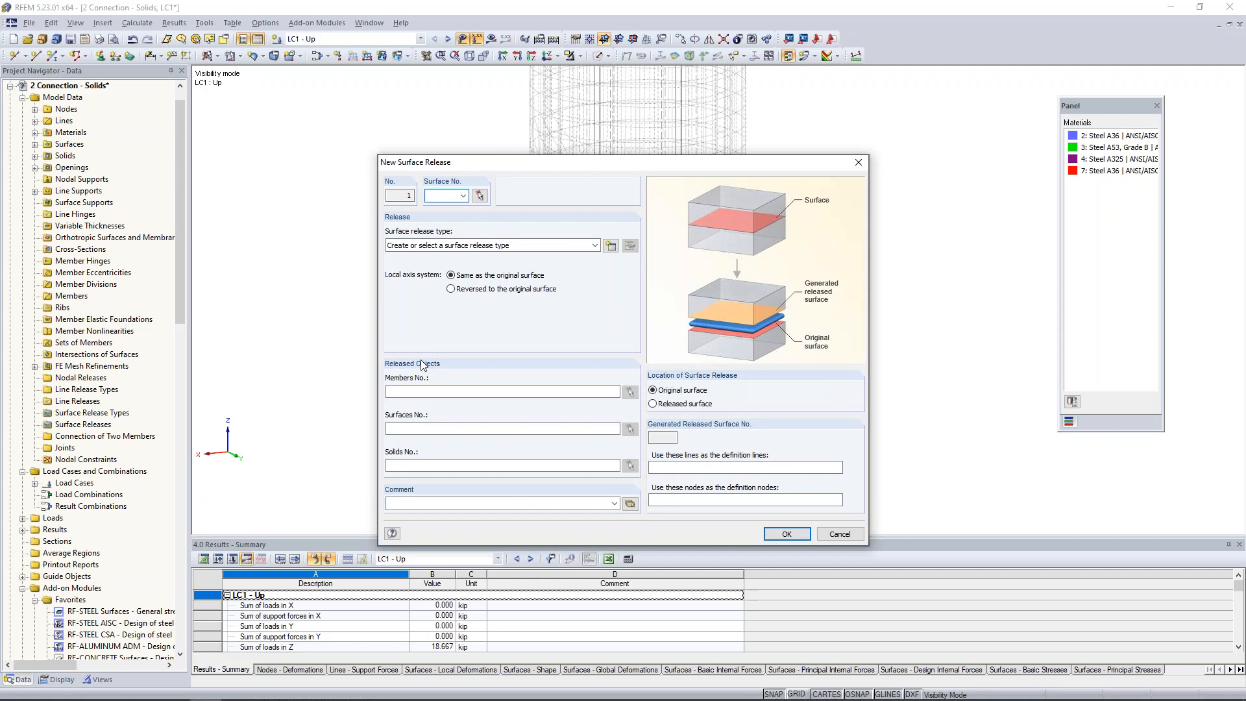
left_click(479, 197)
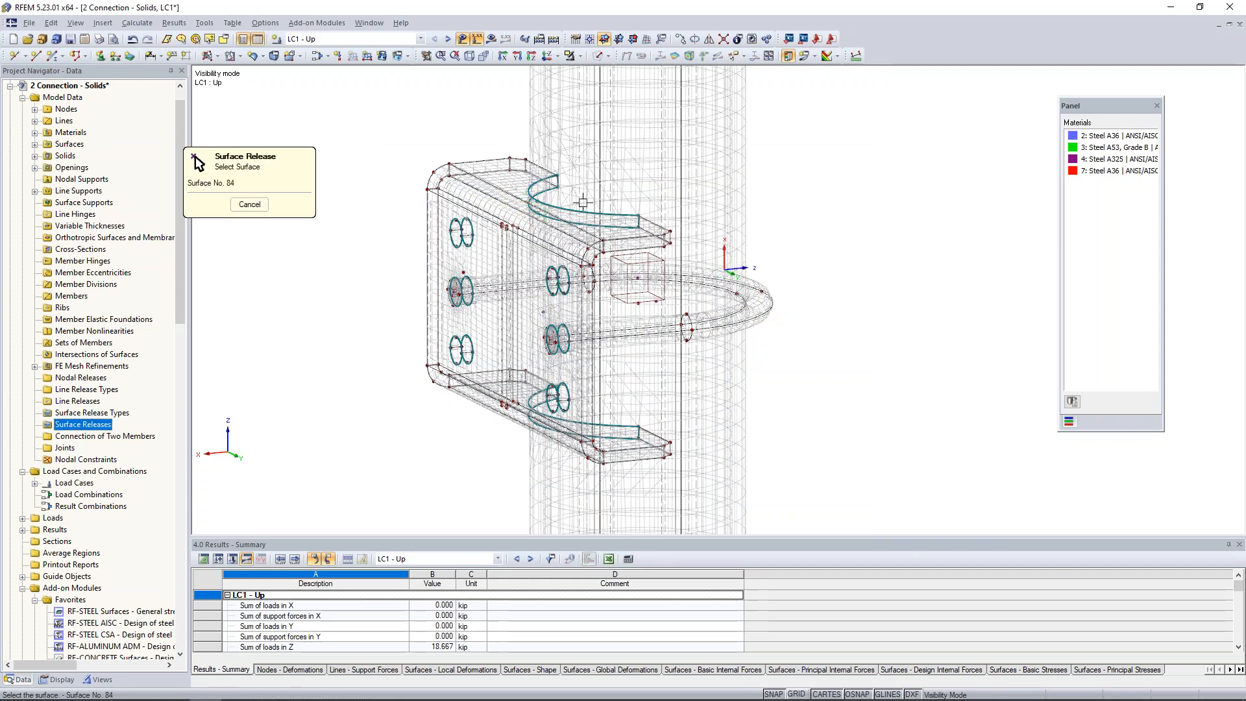
scroll(583, 203, "up", 5)
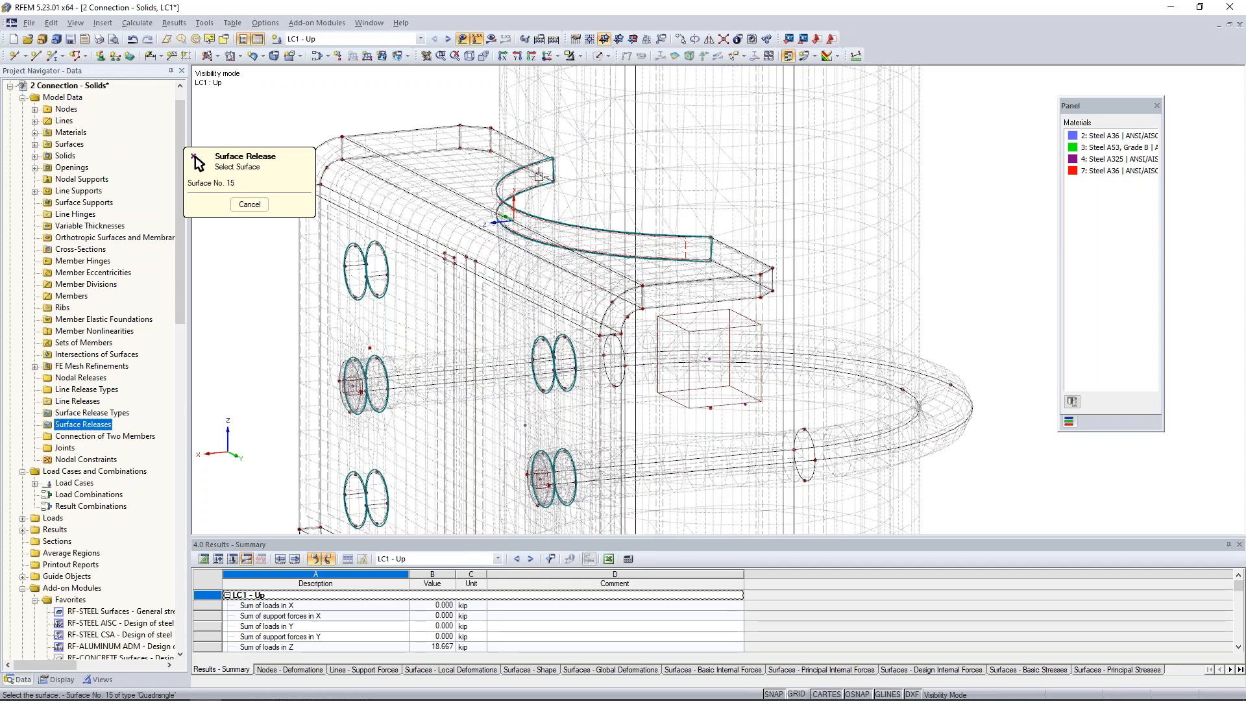
left_click(538, 176)
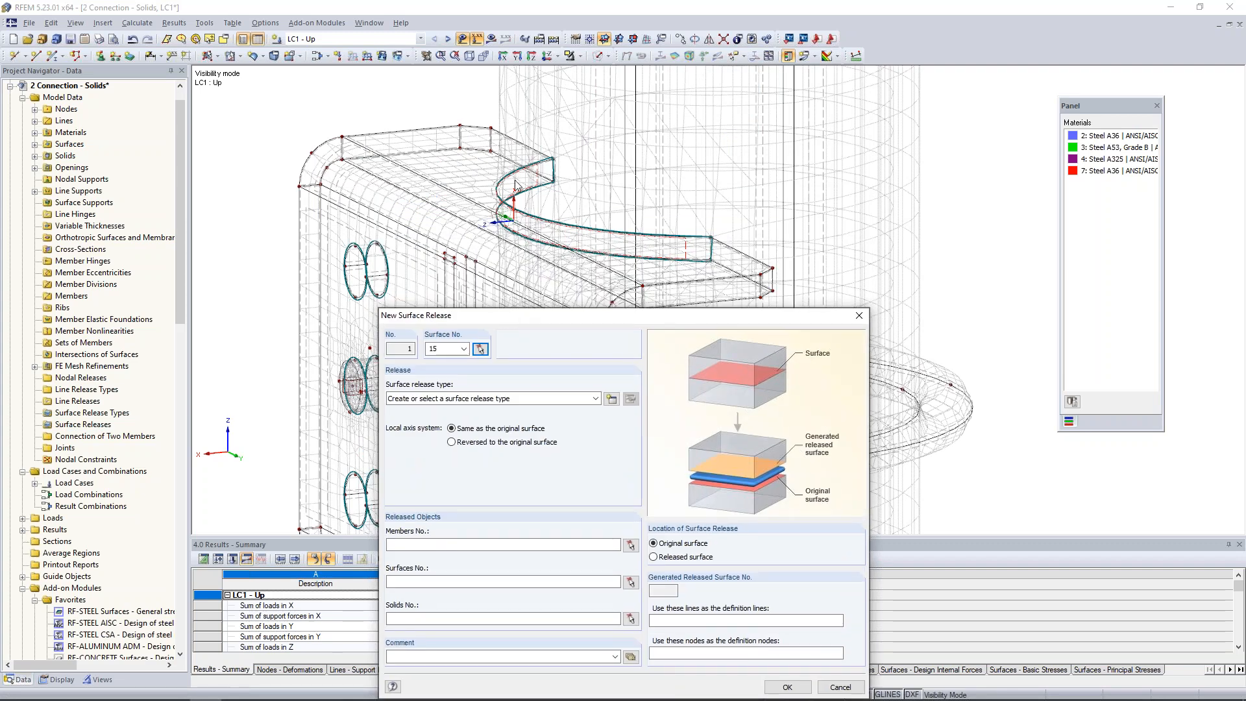
left_click_drag(630, 316, 631, 164)
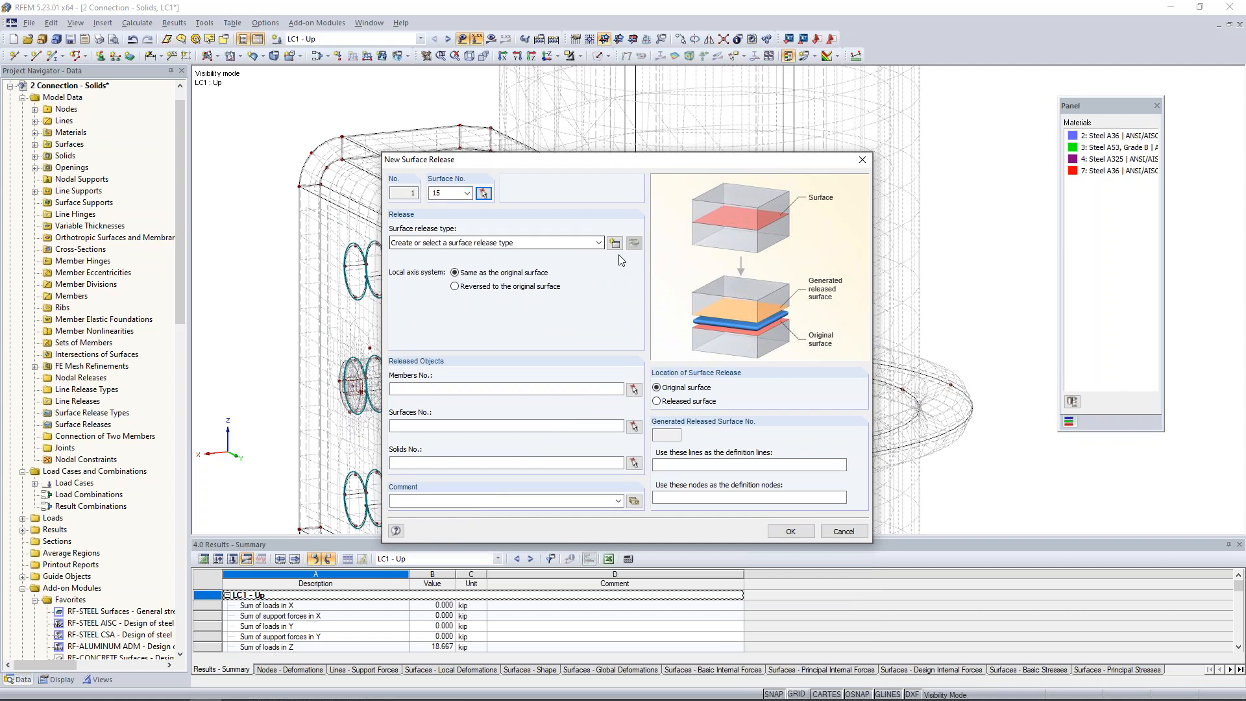
Create a surface release type that releases uz with the nonlinearity Fixed if positive pz.
left_click(614, 243)
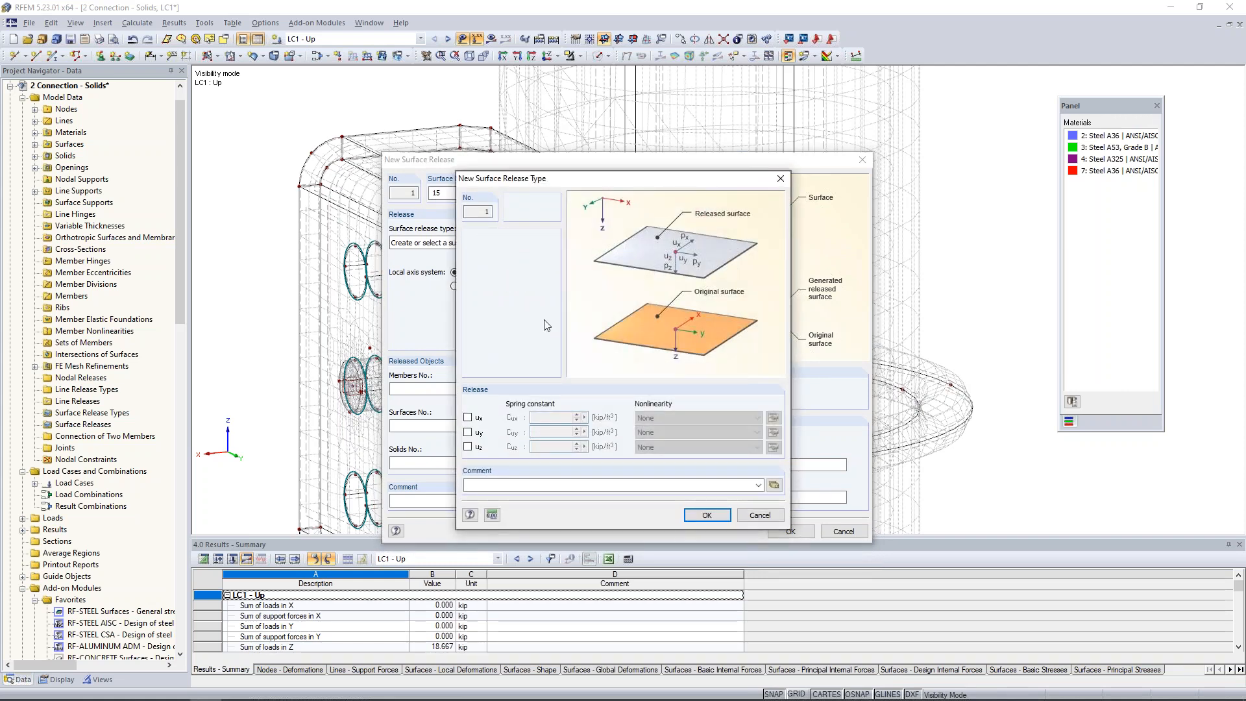
left_click(470, 448)
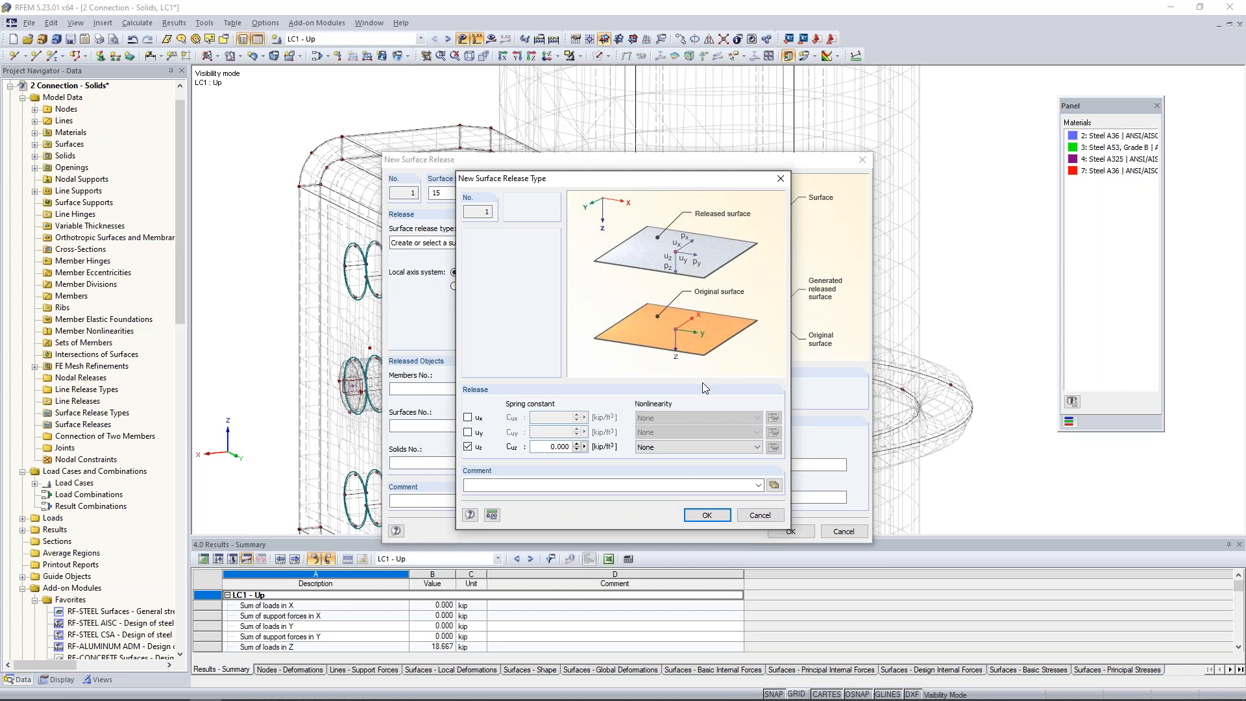
left_click(690, 448)
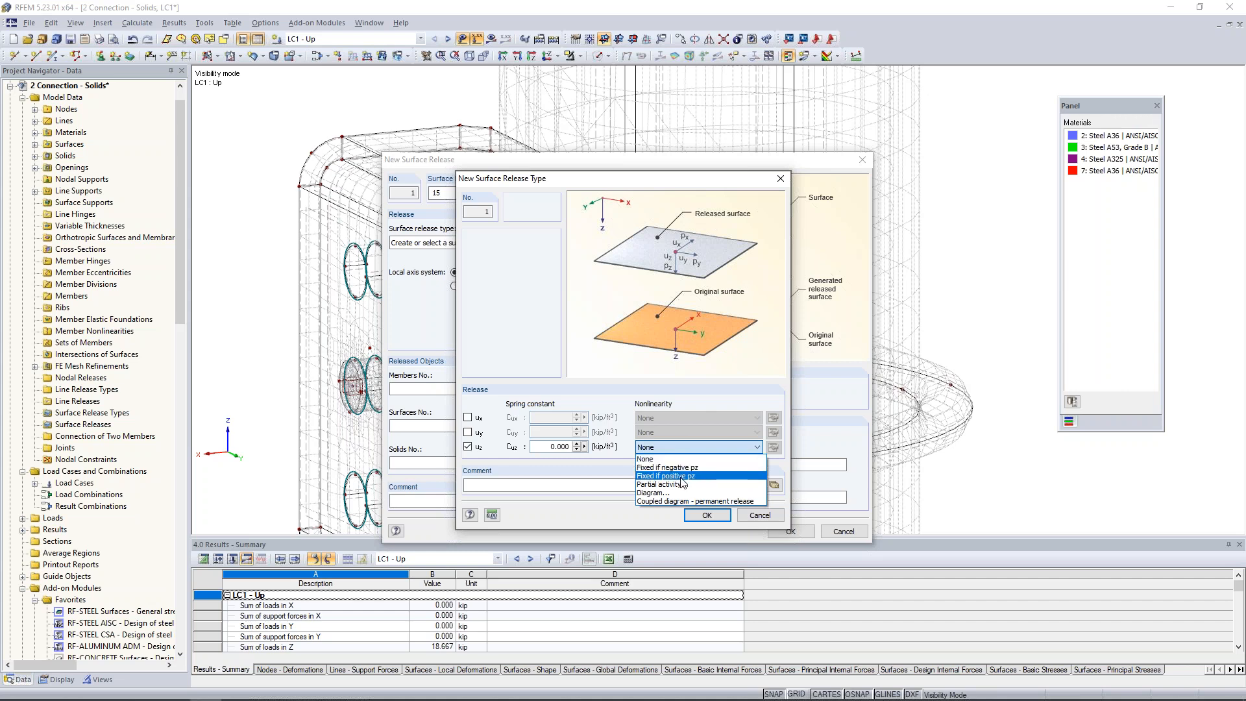
left_click(681, 477)
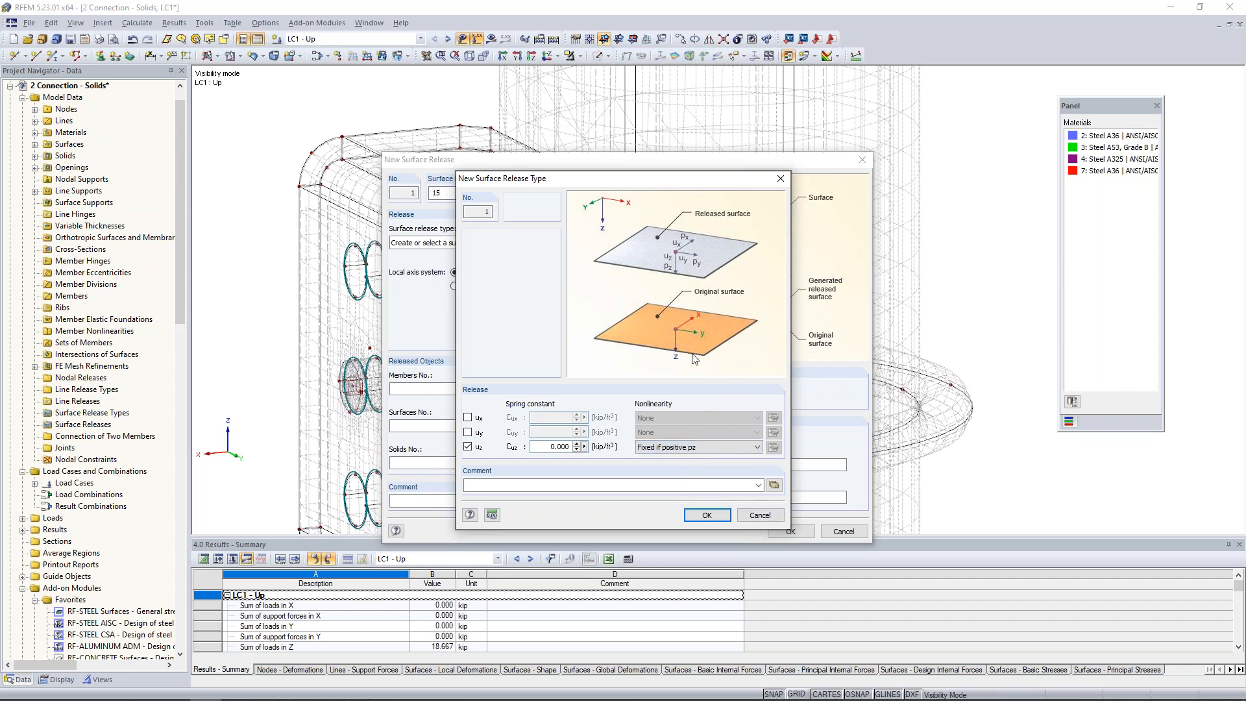
left_click(711, 514)
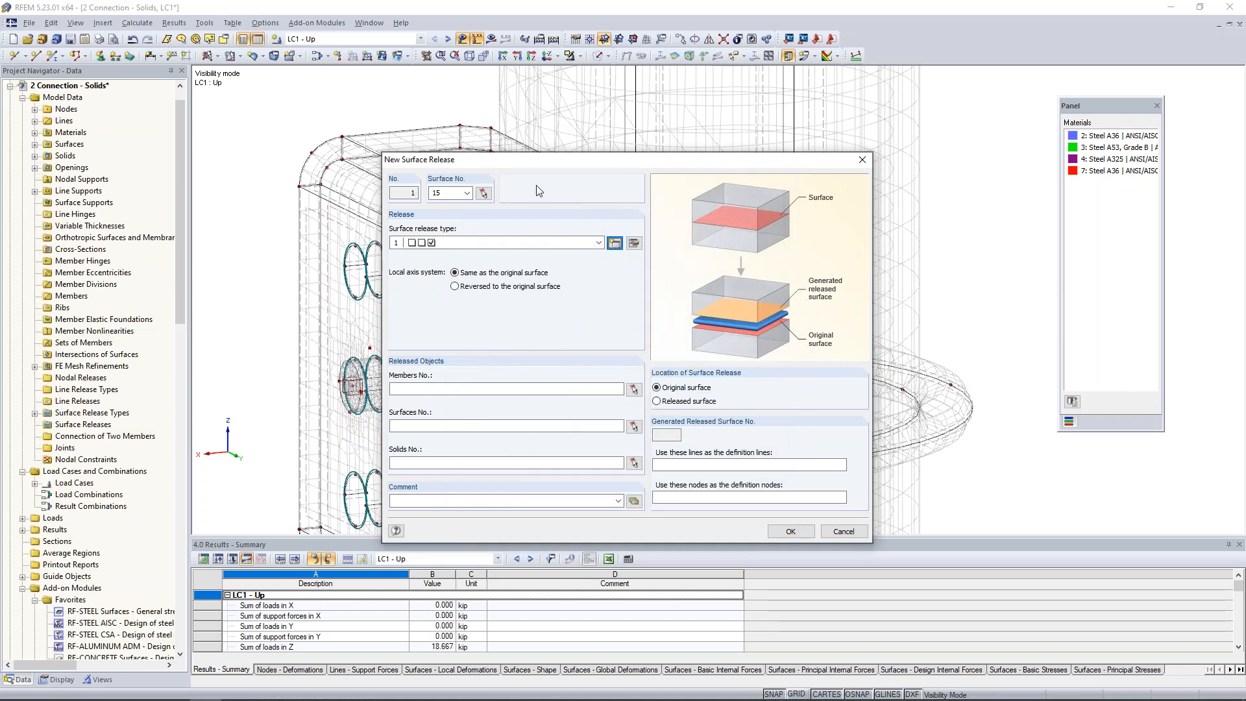
Choose the pipe, solid 2, as the released solid and create the surface release on surface 15.
left_click(438, 463)
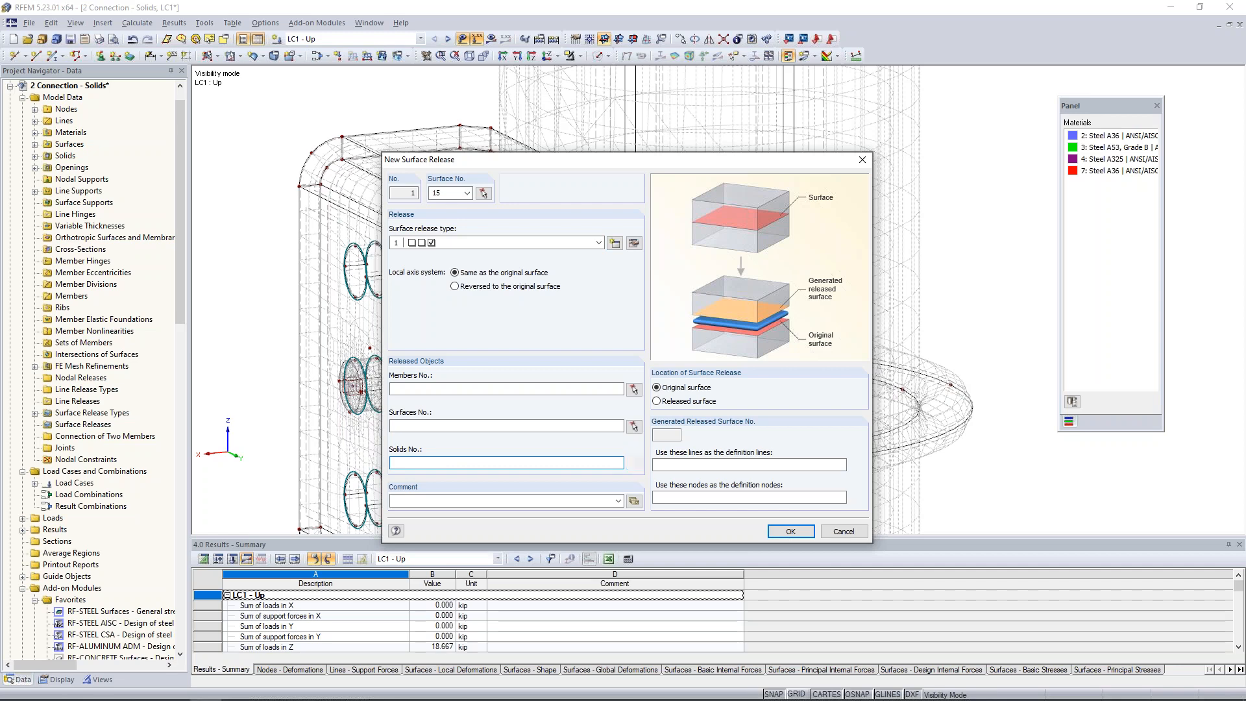
left_click(633, 463)
left_click(710, 359)
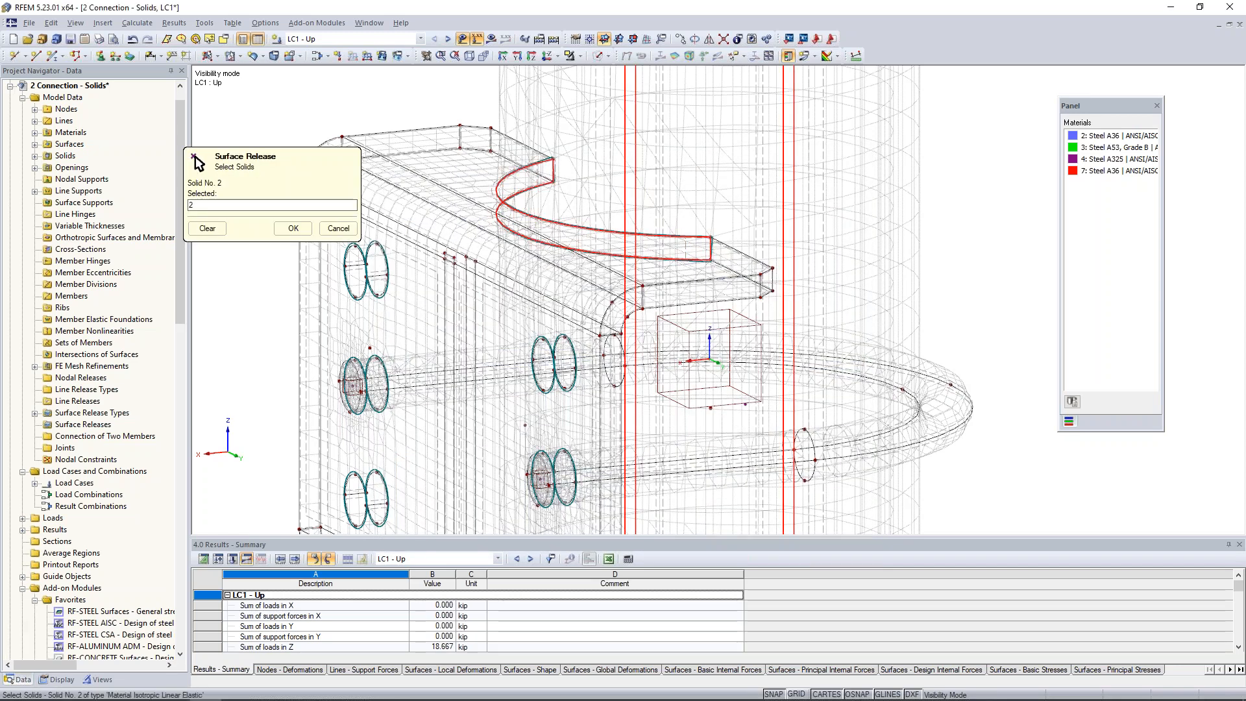
left_click(293, 228)
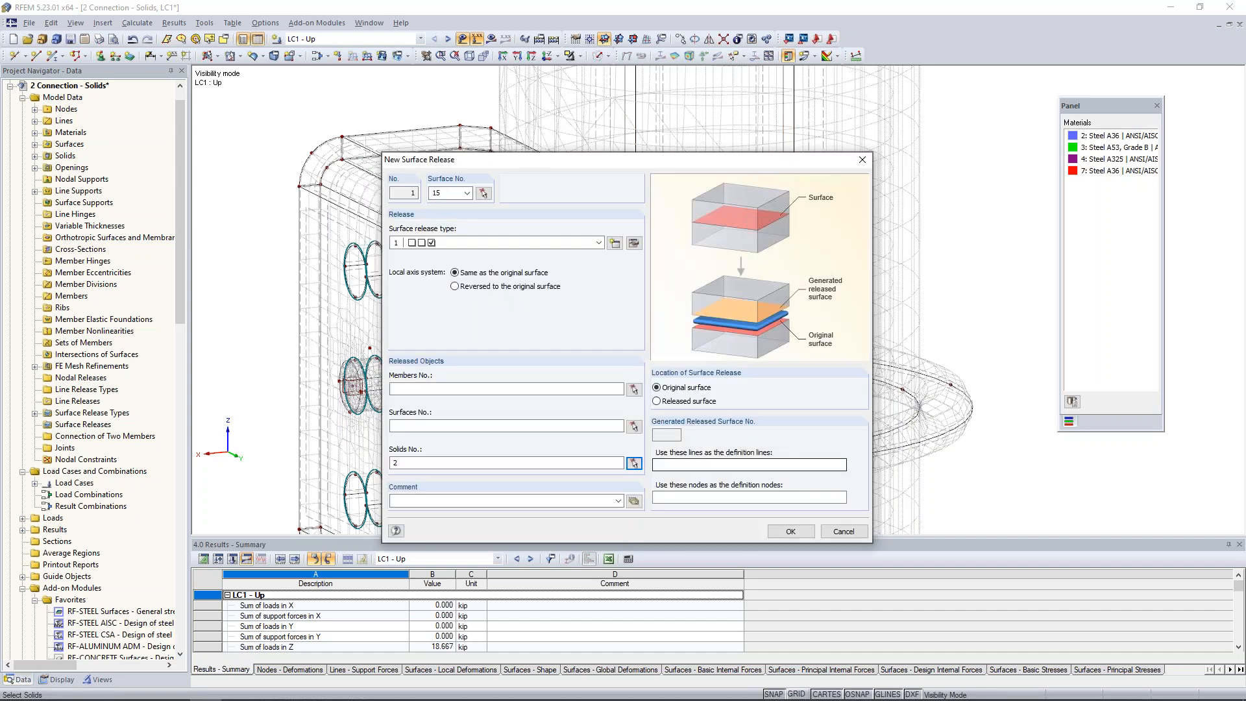
left_click(790, 531)
left_click(605, 378)
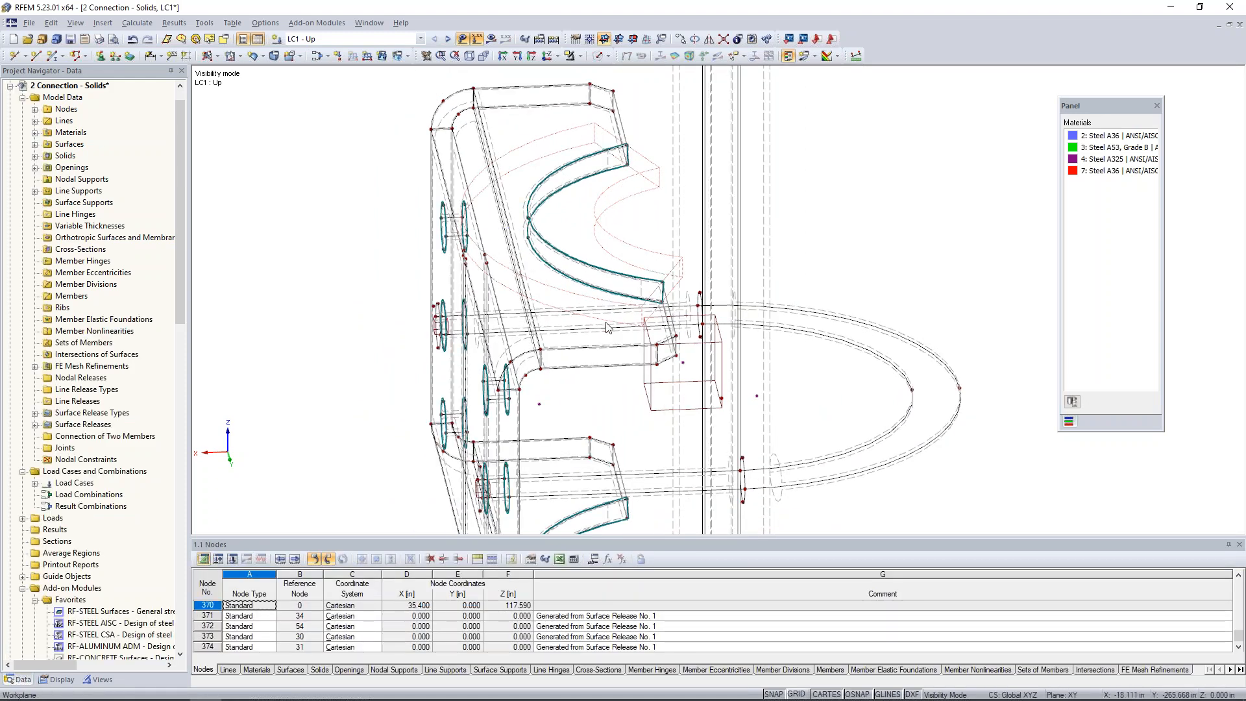
scroll(663, 251, "down", 2)
middle_click_drag(664, 481, 656, 315)
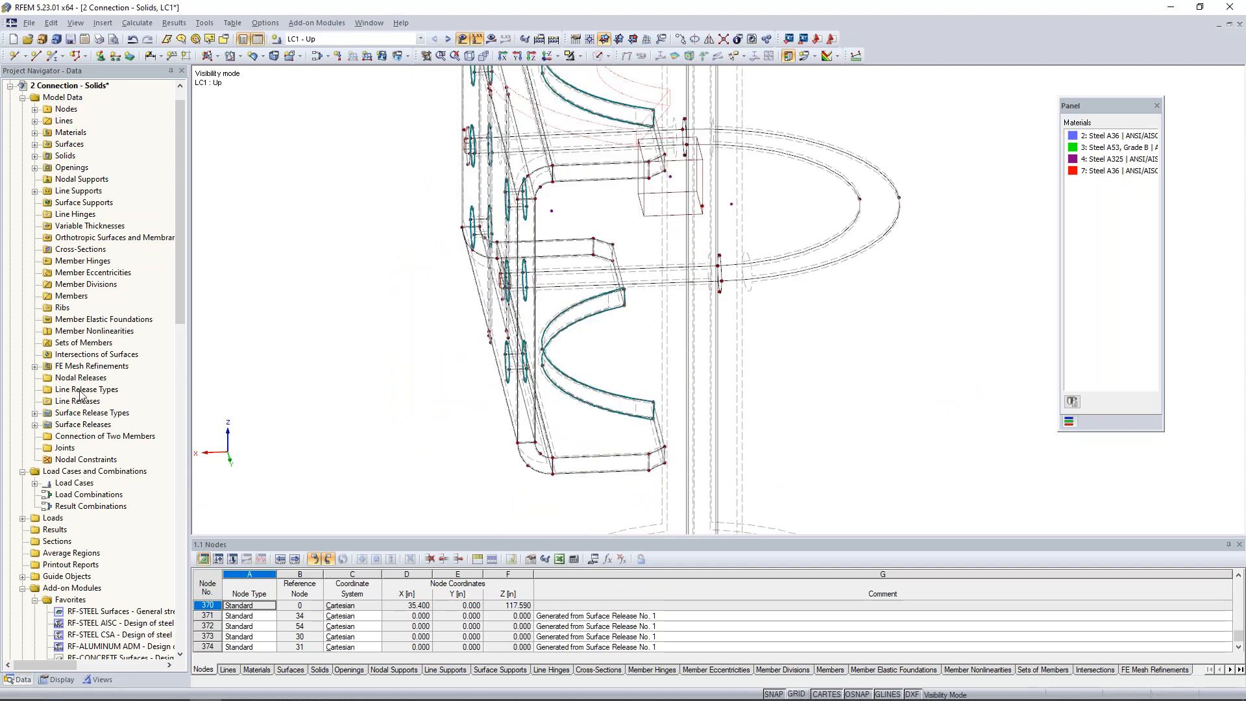
Create a second surface release on surface 32, the curved edge of the bracket's lower flange, using release type 1 and released solid 2.
right_click(83, 425)
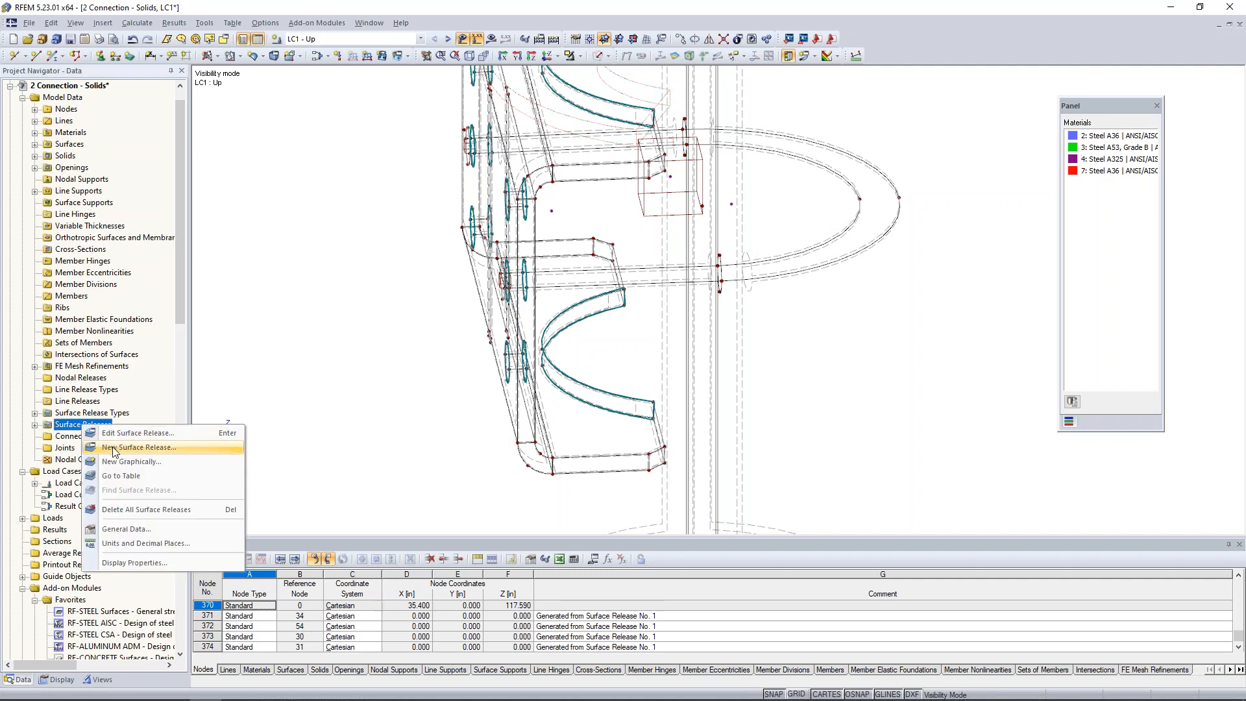
left_click(113, 449)
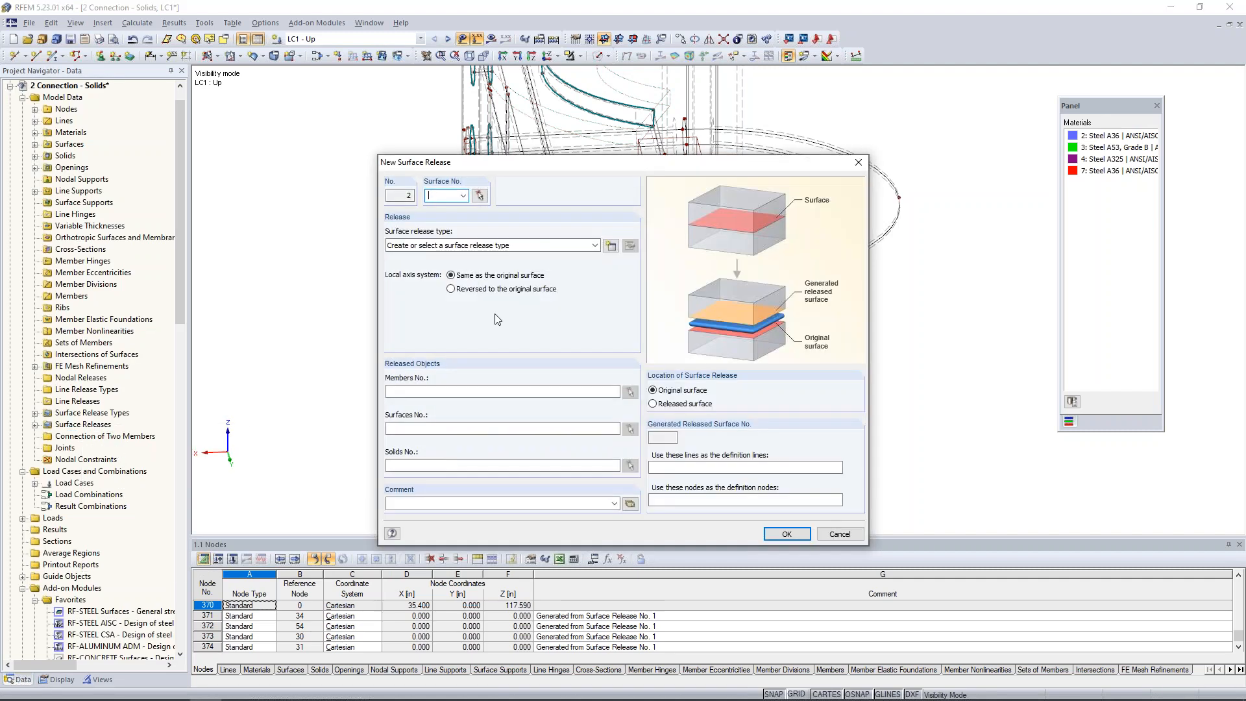
left_click(480, 196)
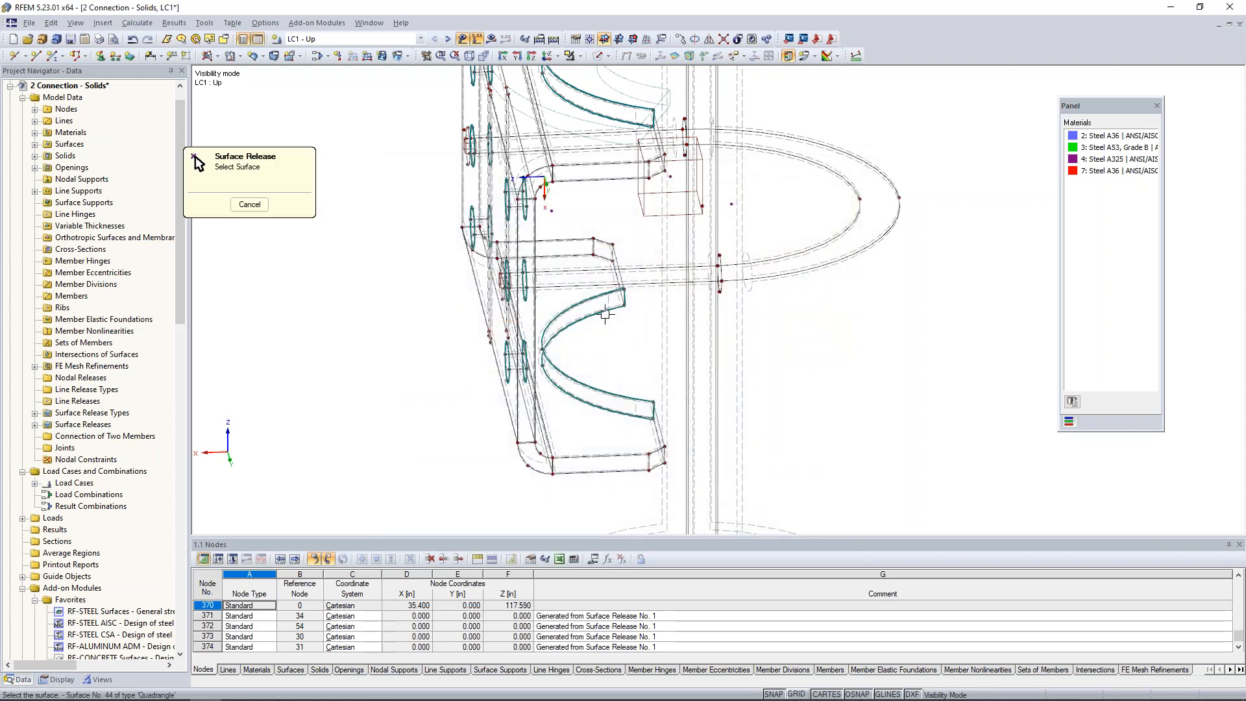
left_click(609, 302)
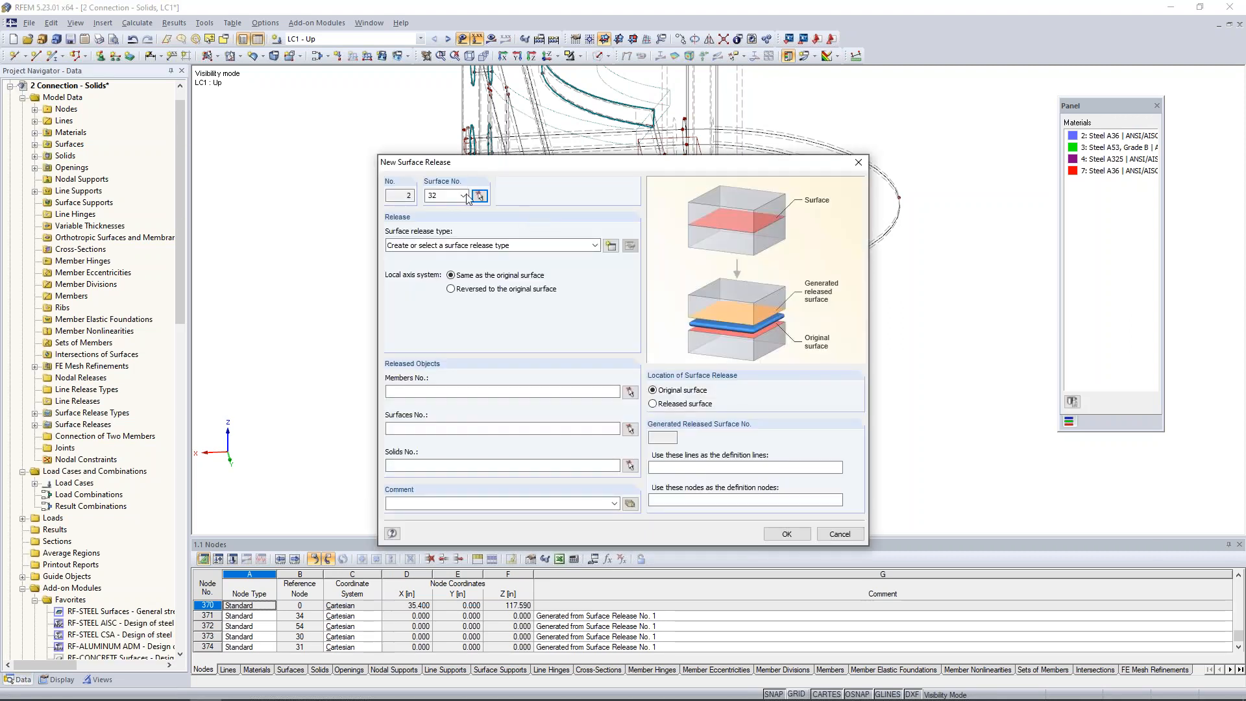
left_click(545, 245)
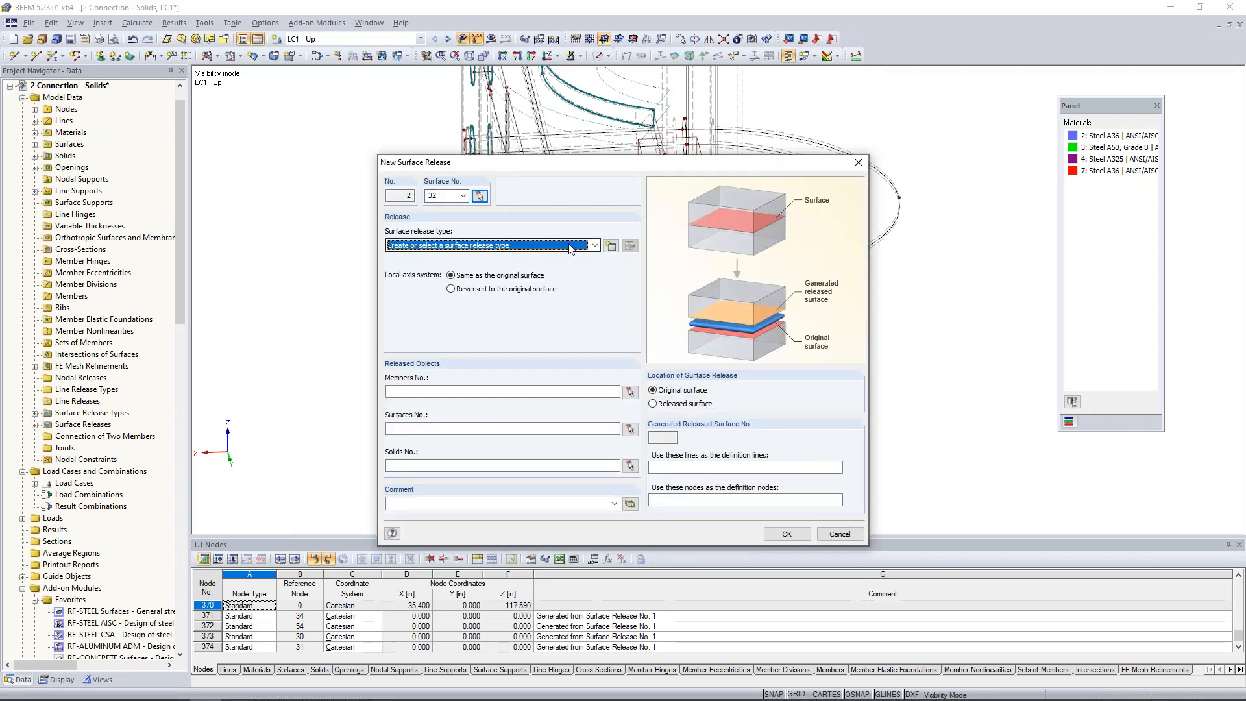
left_click(556, 267)
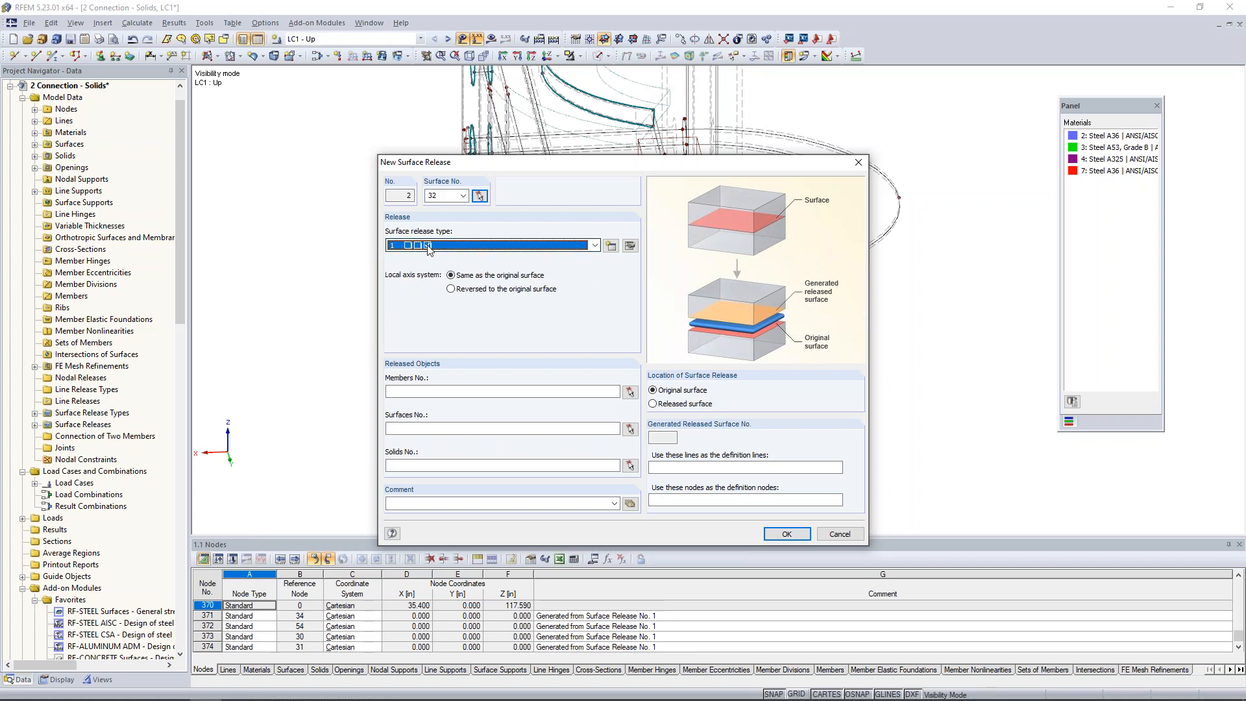
left_click(419, 466)
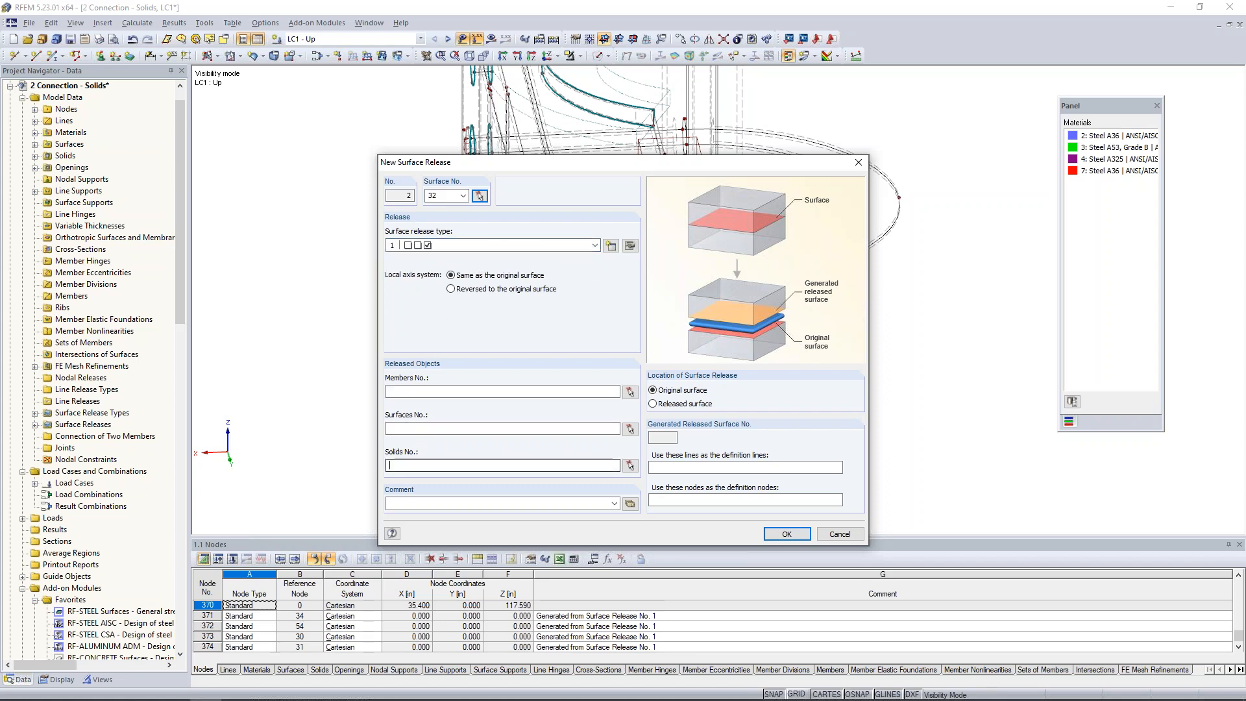
type("2")
left_click(780, 534)
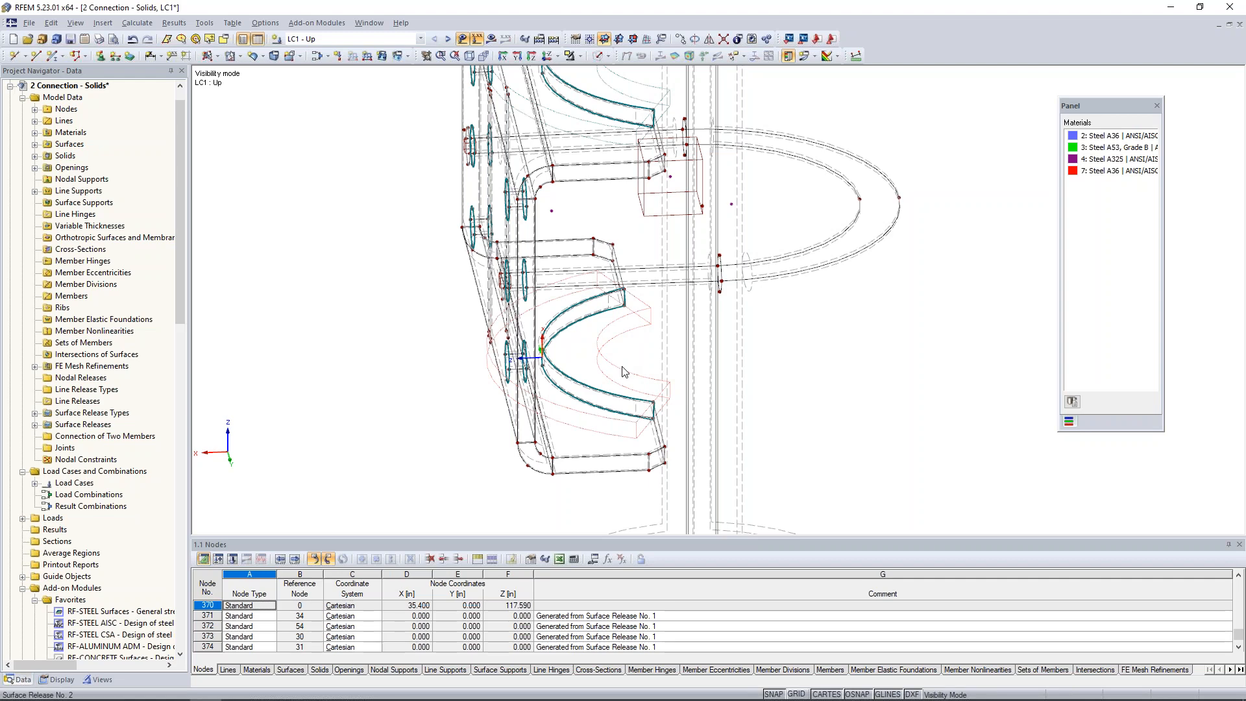
Switch the model rendering to the transparent solid display.
middle_click_drag(885, 377, 838, 375, "ctrl")
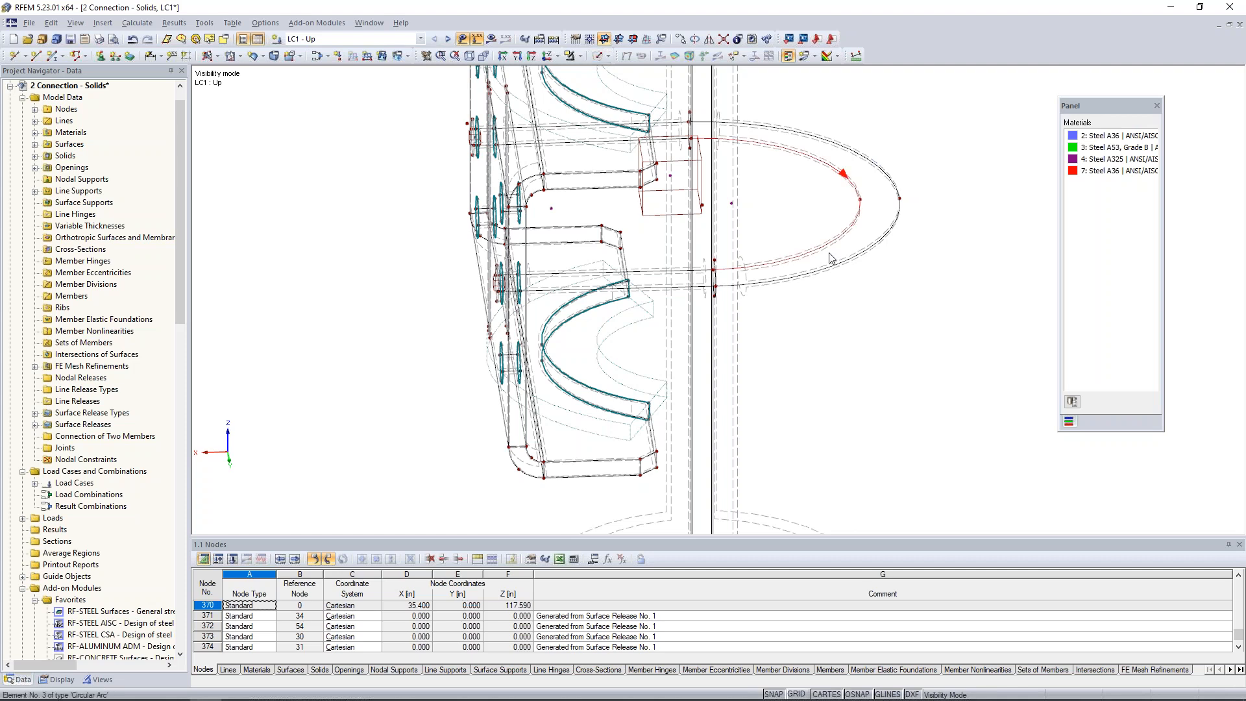
left_click(607, 56)
left_click(643, 86)
middle_click_drag(896, 344, 896, 307, "ctrl")
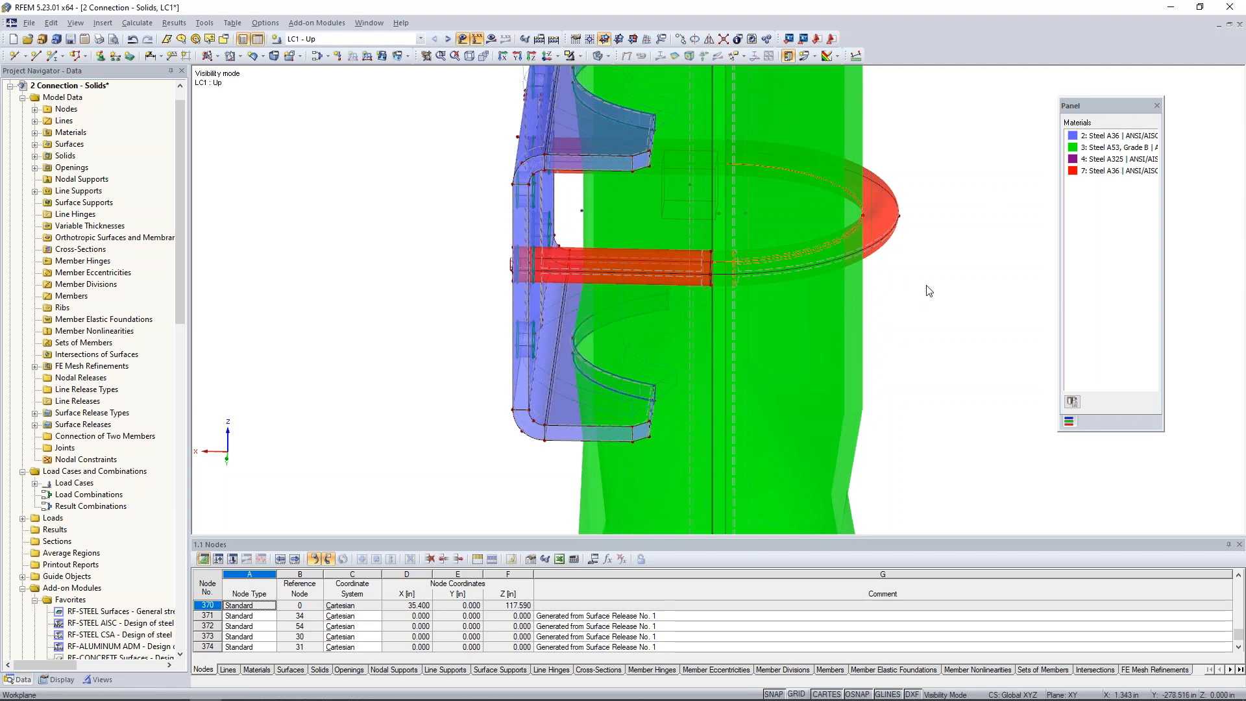
Isolate the selected arc line between the U-bolt and the pipe, with hidden objects shown in the background.
left_click(580, 56)
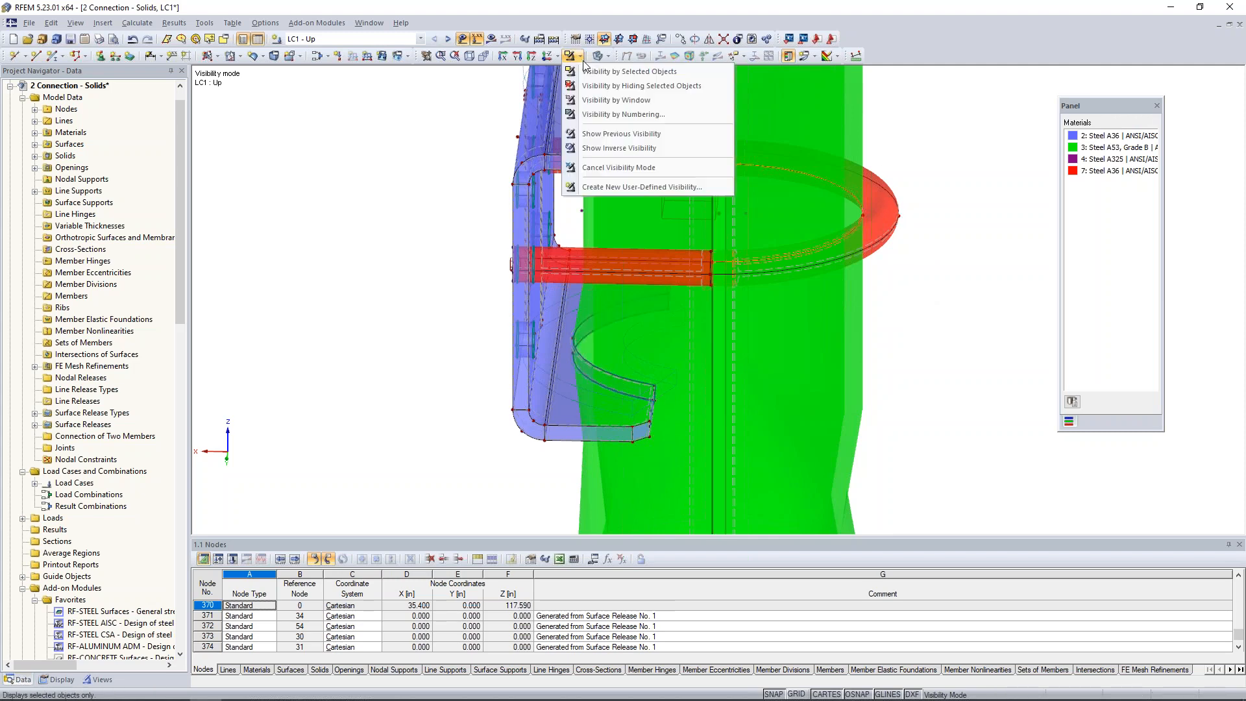
left_click(588, 75)
right_click(682, 204)
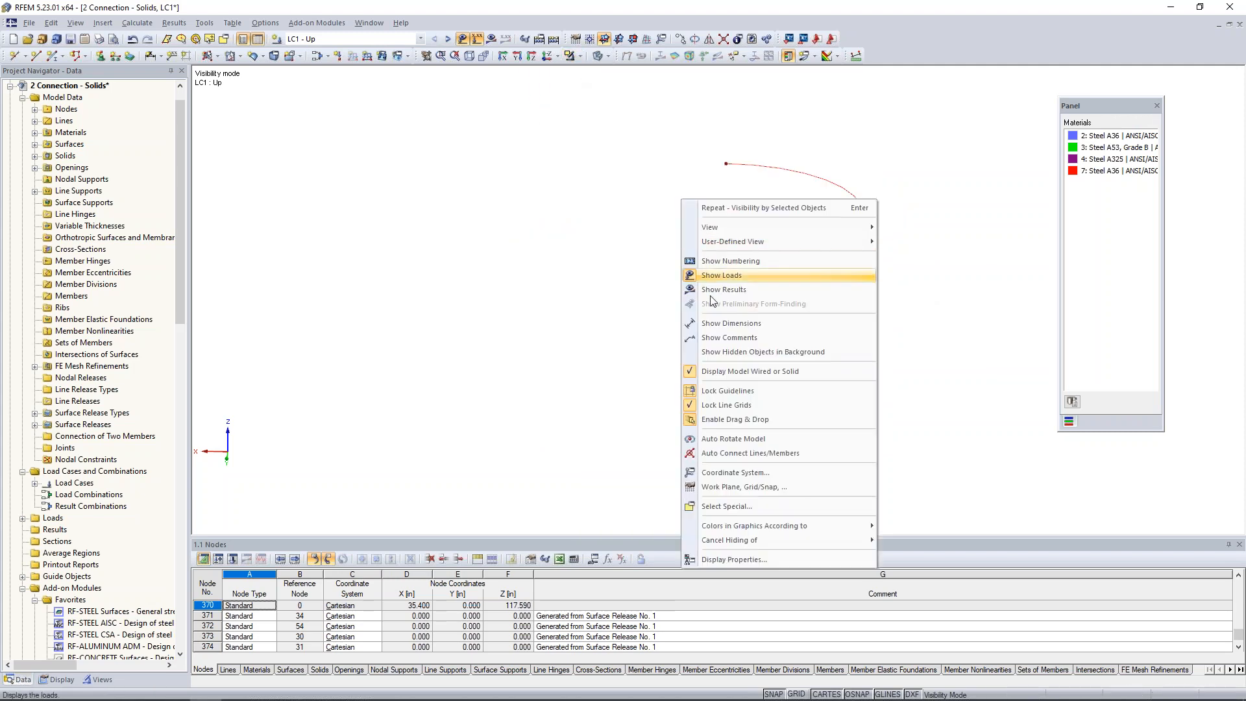
left_click(746, 354)
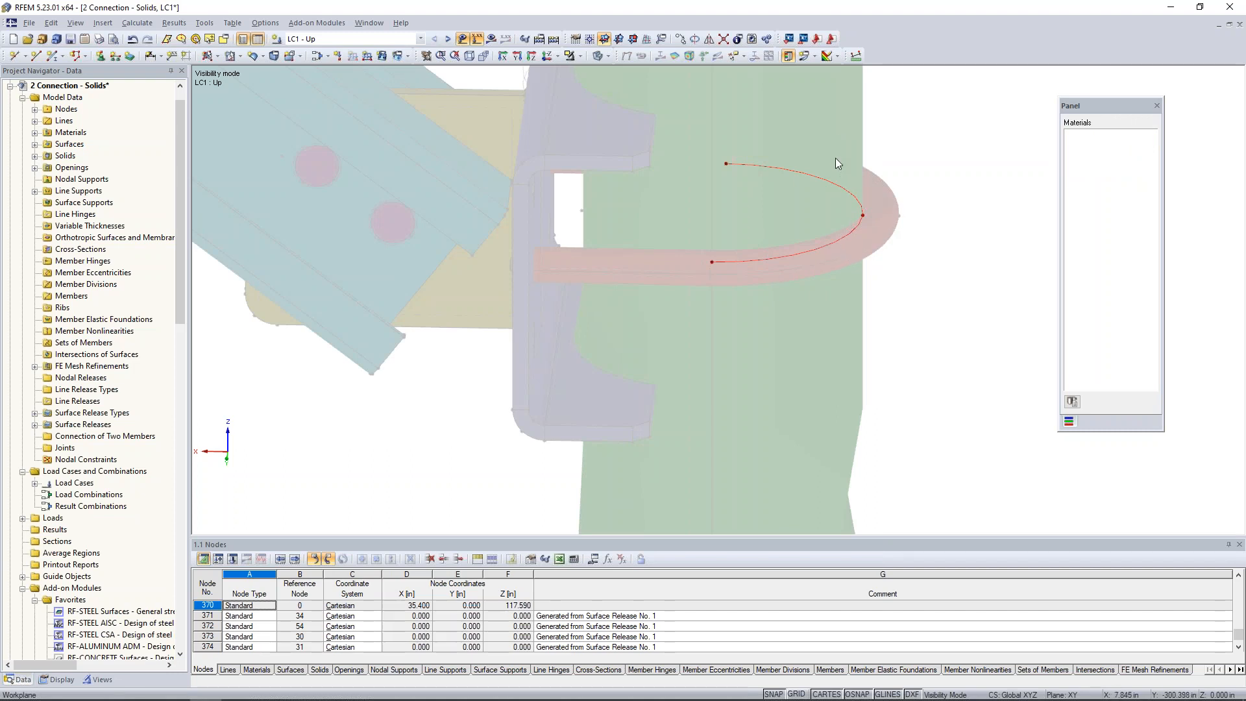
Turn on the local axis system display for the isolated arc line.
right_click(815, 177)
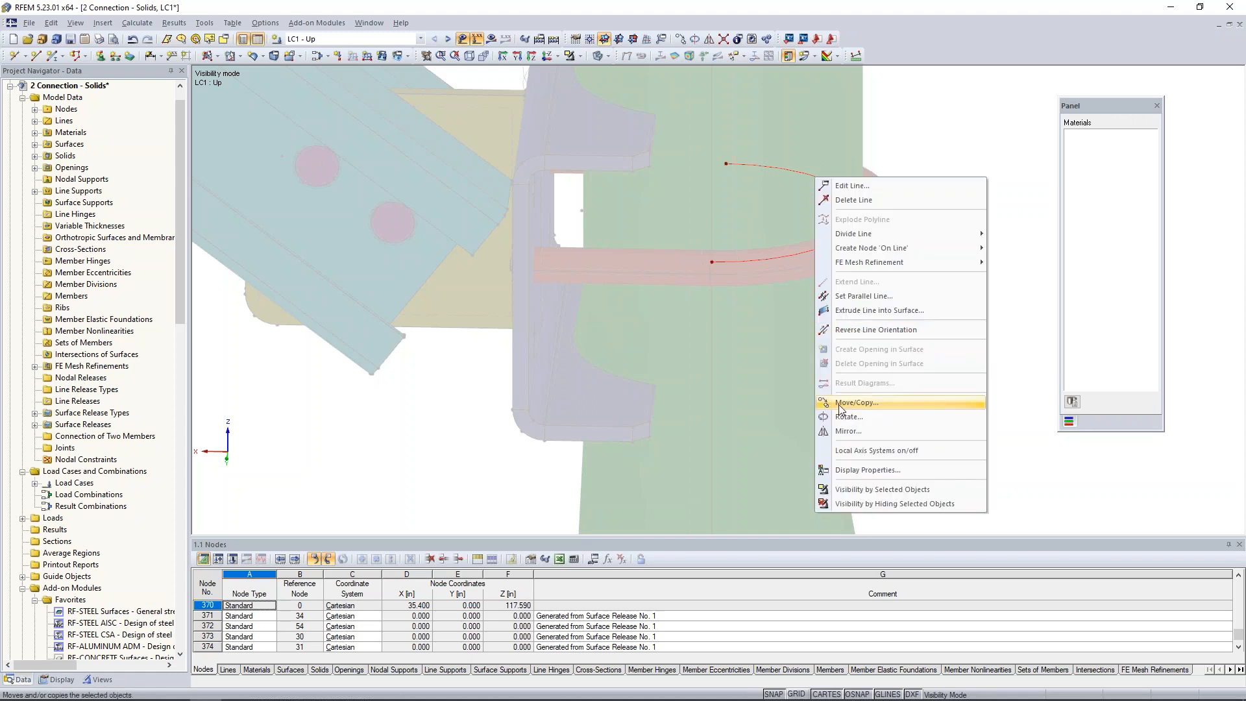
left_click(853, 450)
middle_click_drag(885, 273, 987, 242)
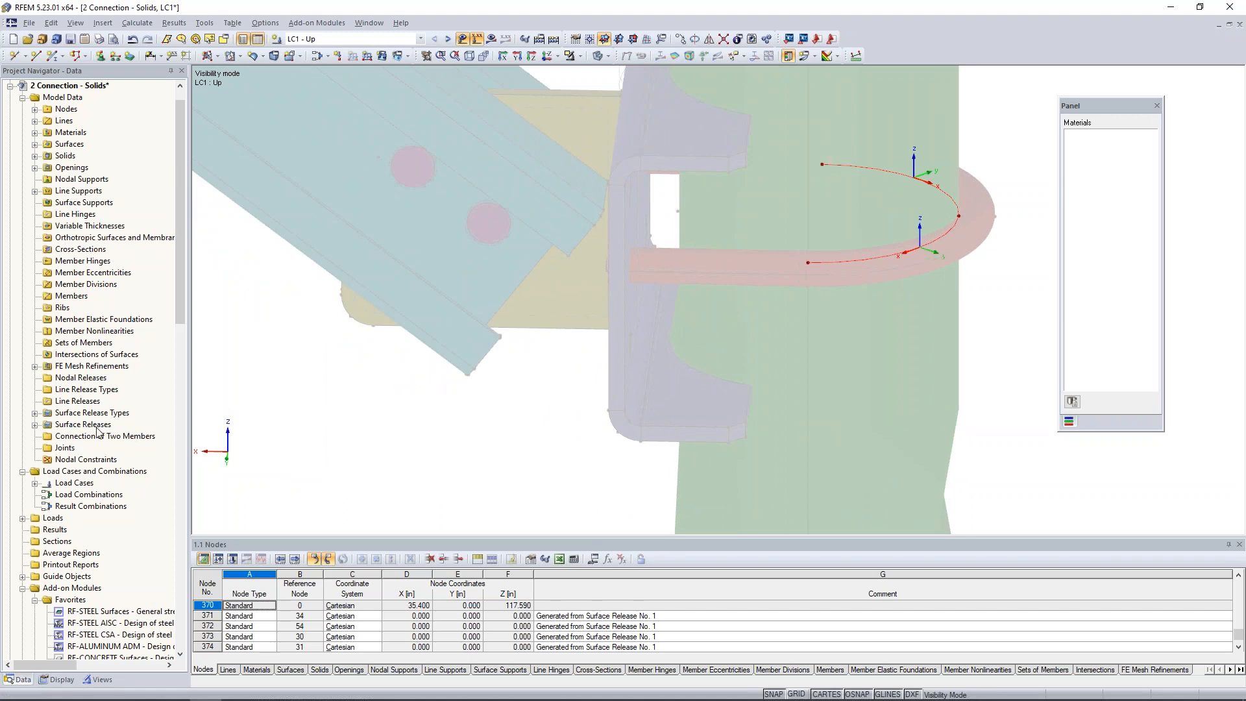
Start a new line release and assign it to line 3, the arc where the U-bolt meets the pipe.
right_click(92, 401)
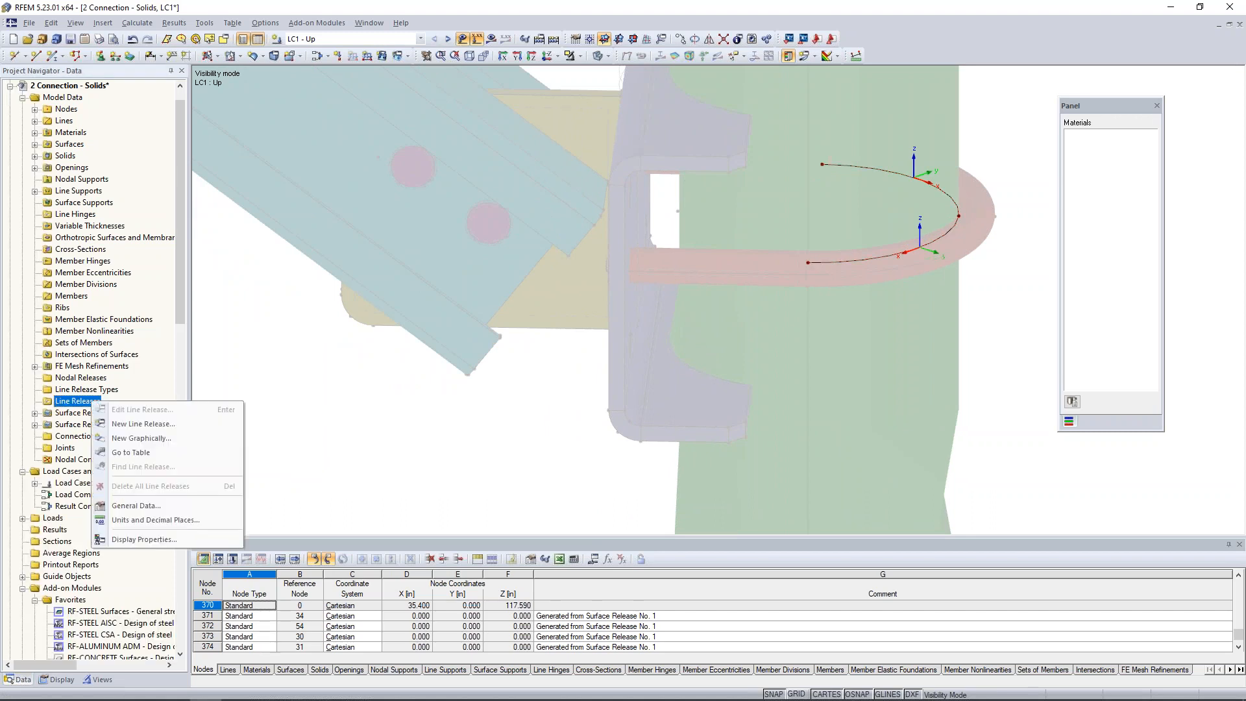
left_click(135, 427)
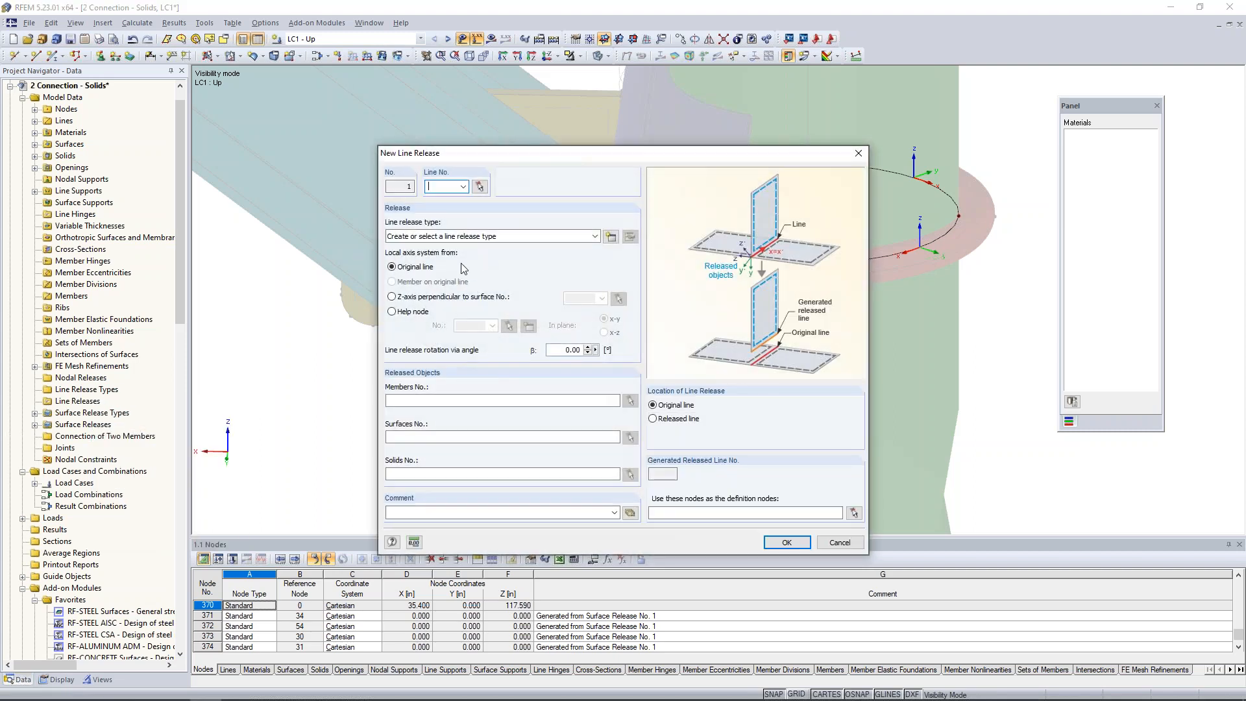
left_click(479, 187)
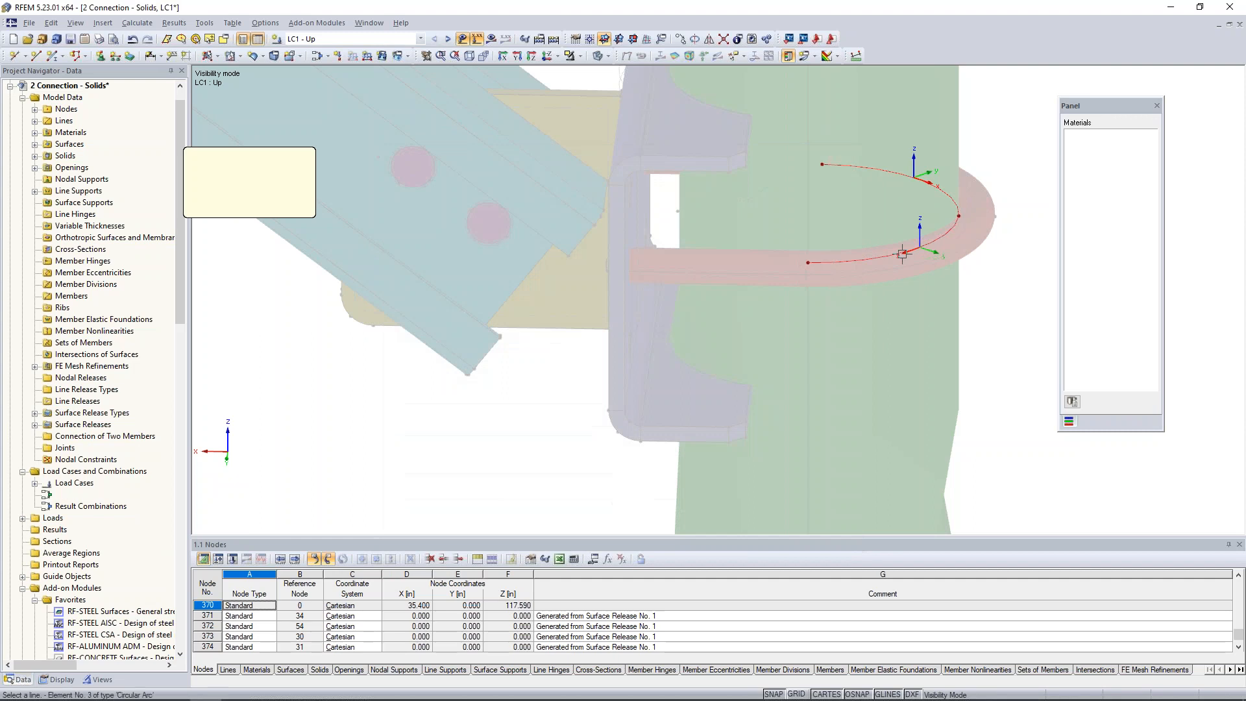
left_click(338, 244)
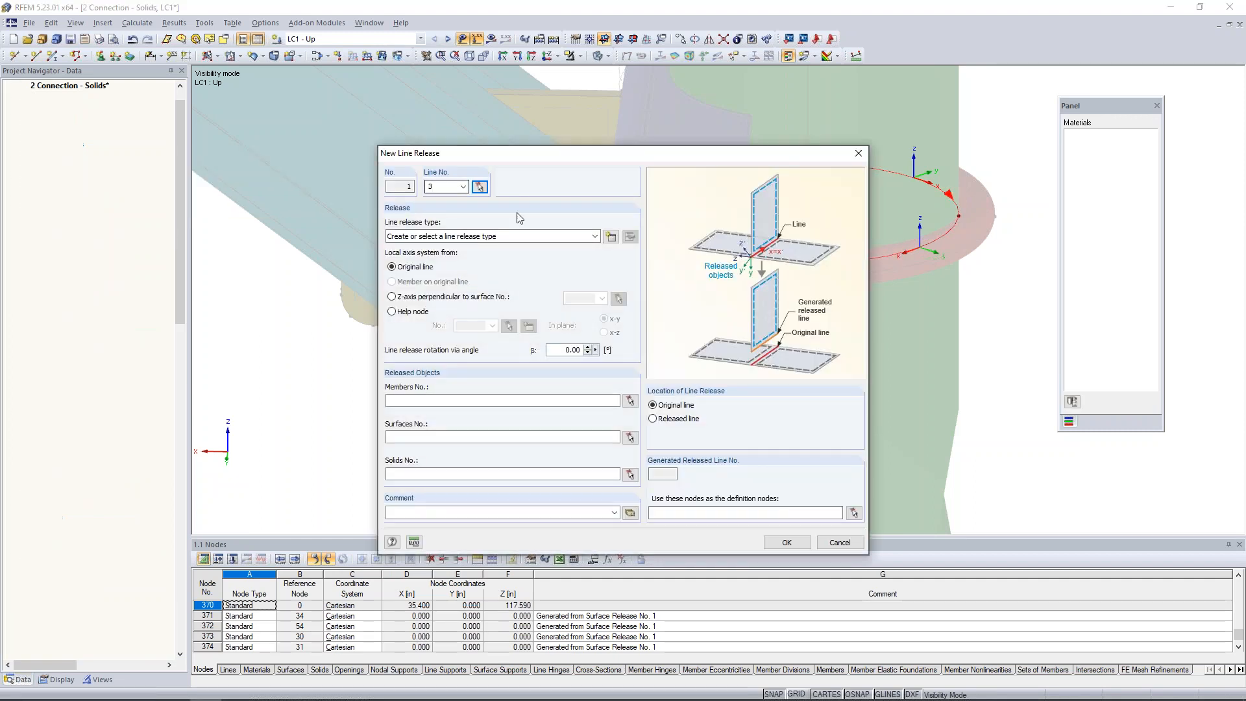
Start a new line release type that releases ux, uy, uz and the rotation φx.
left_click(611, 236)
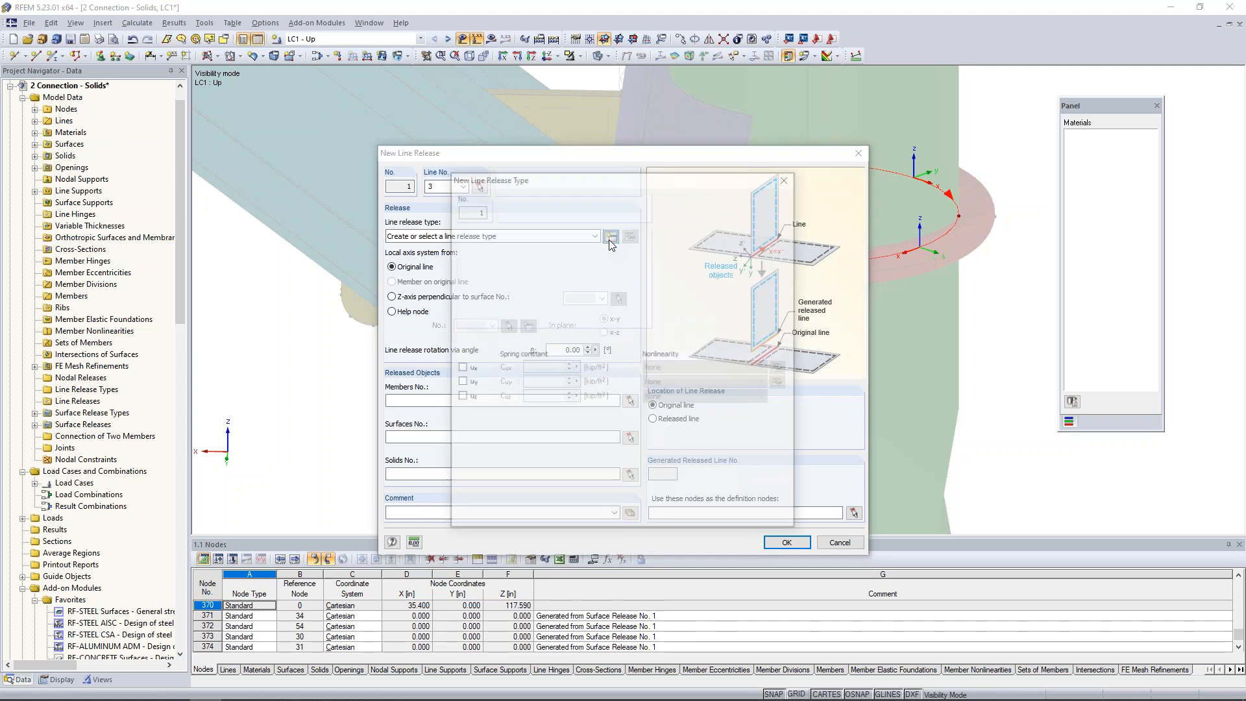
left_click_drag(624, 185, 471, 173)
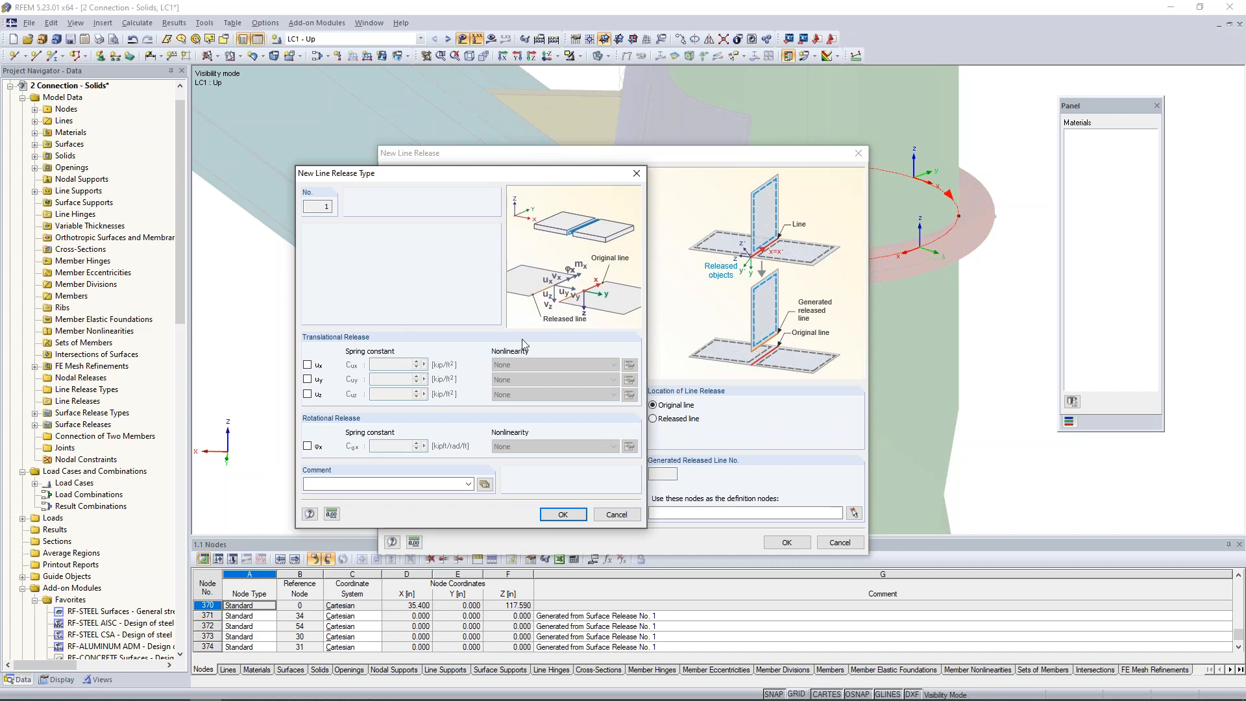
left_click(308, 365)
left_click(308, 379)
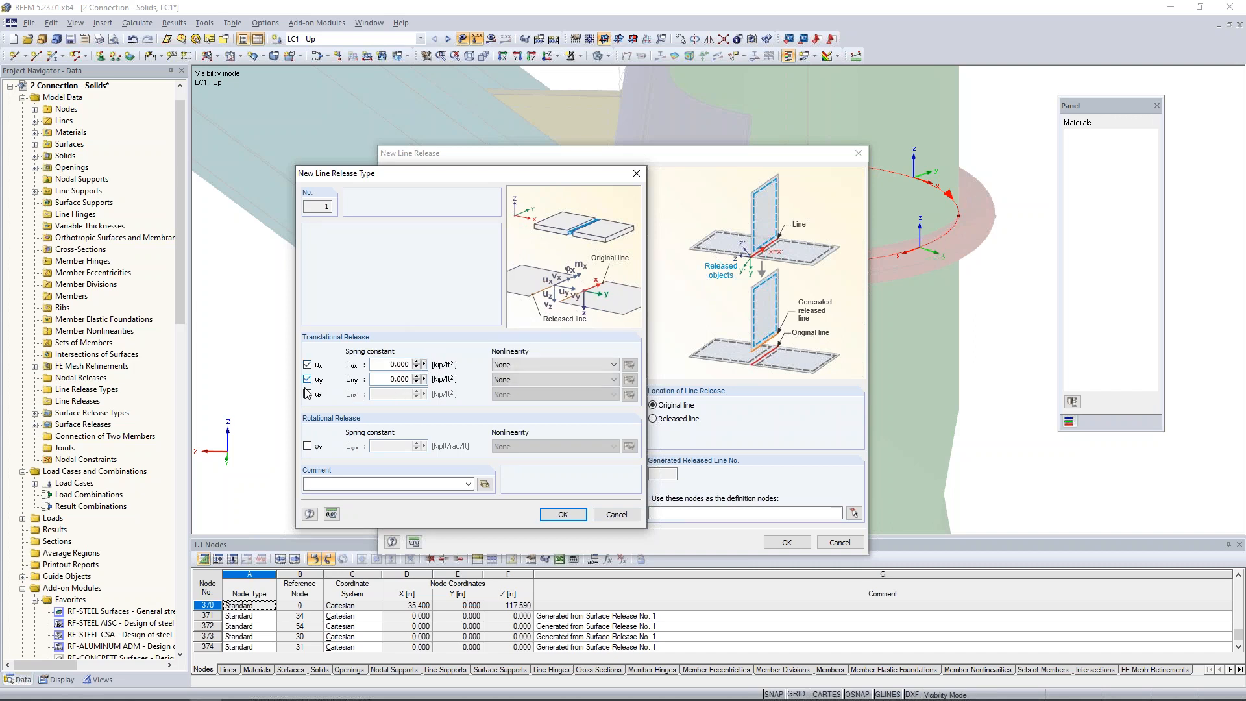
left_click(308, 394)
left_click(308, 446)
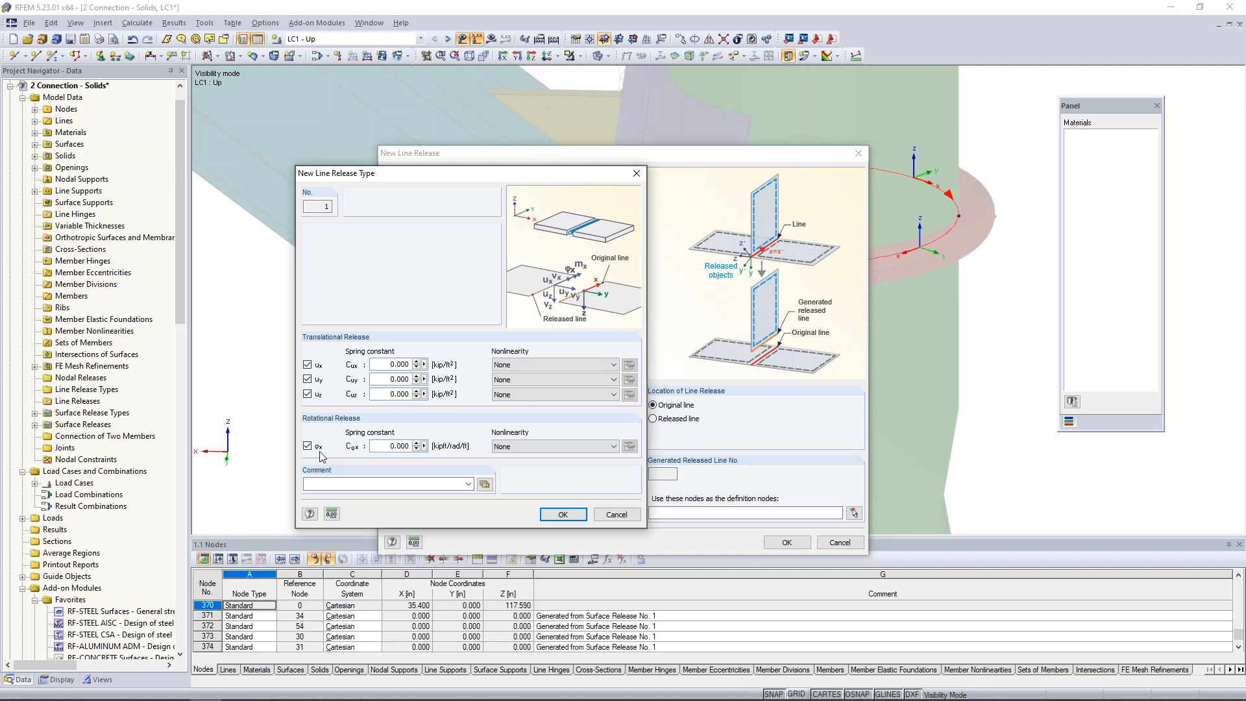
Assign the Friction vy nonlinearity to uz, with a spring constant of 10e6 kip/ft² and a friction coefficient.
left_click(504, 397)
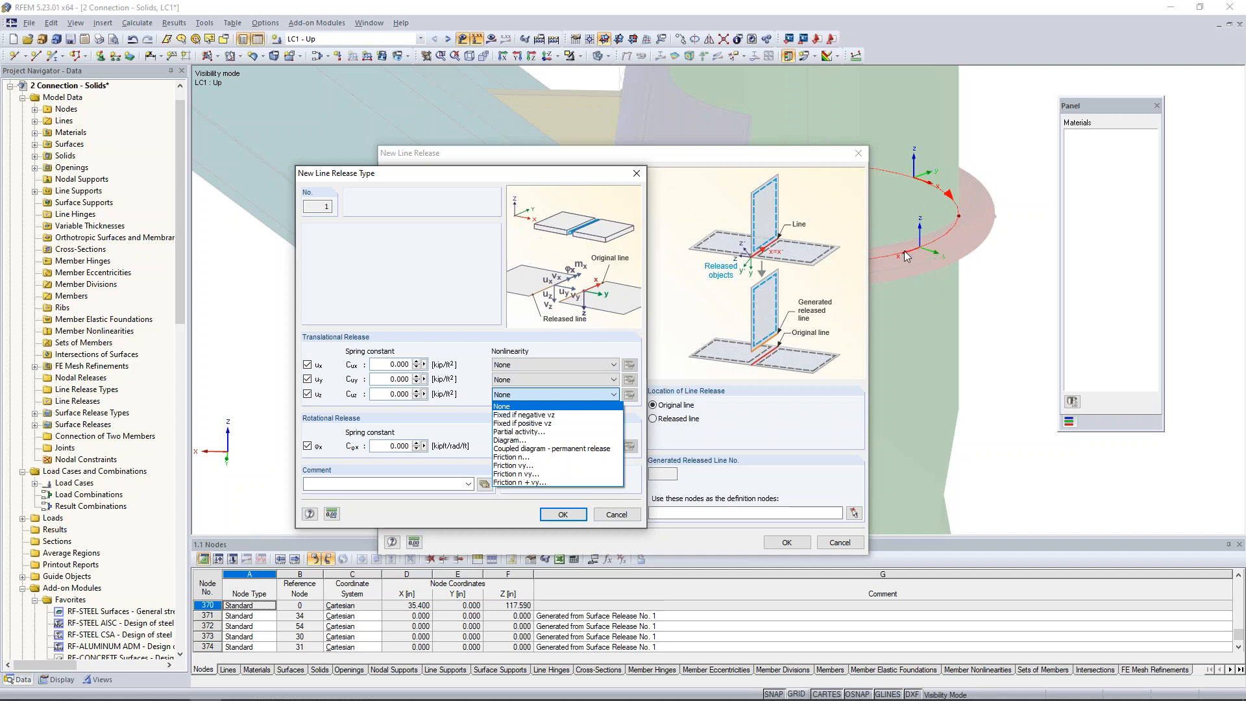
left_click(511, 465)
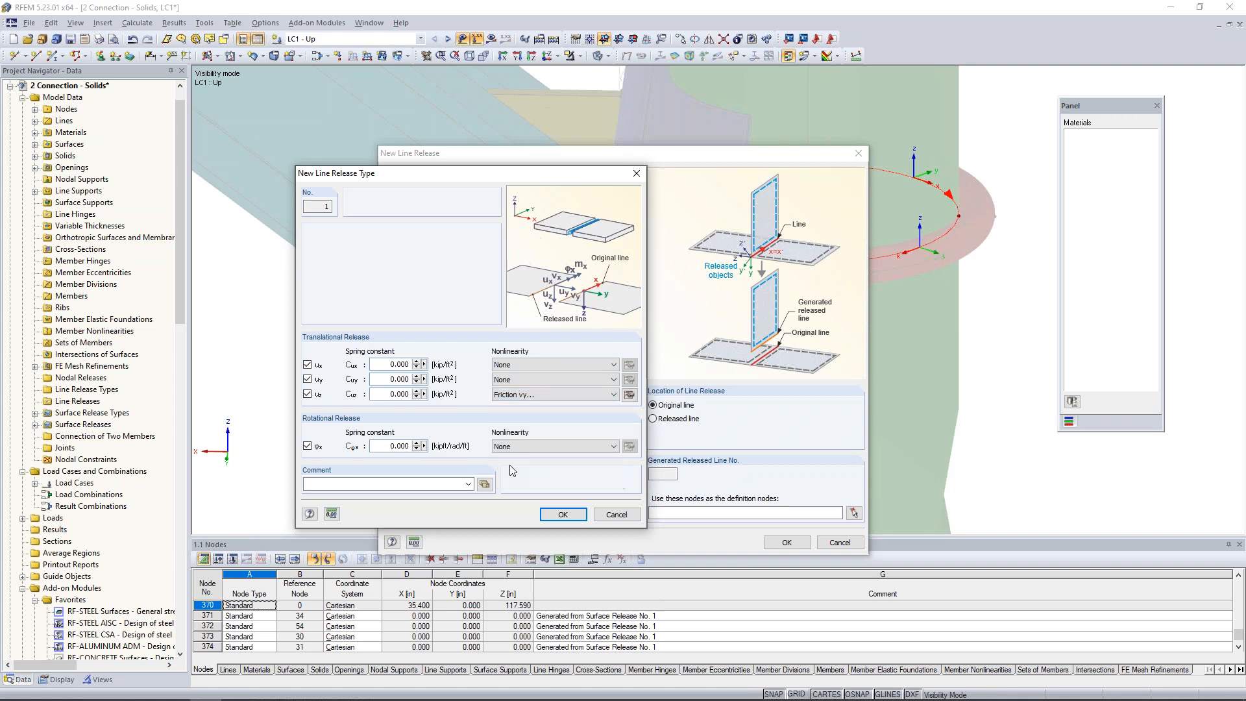
left_click(629, 396)
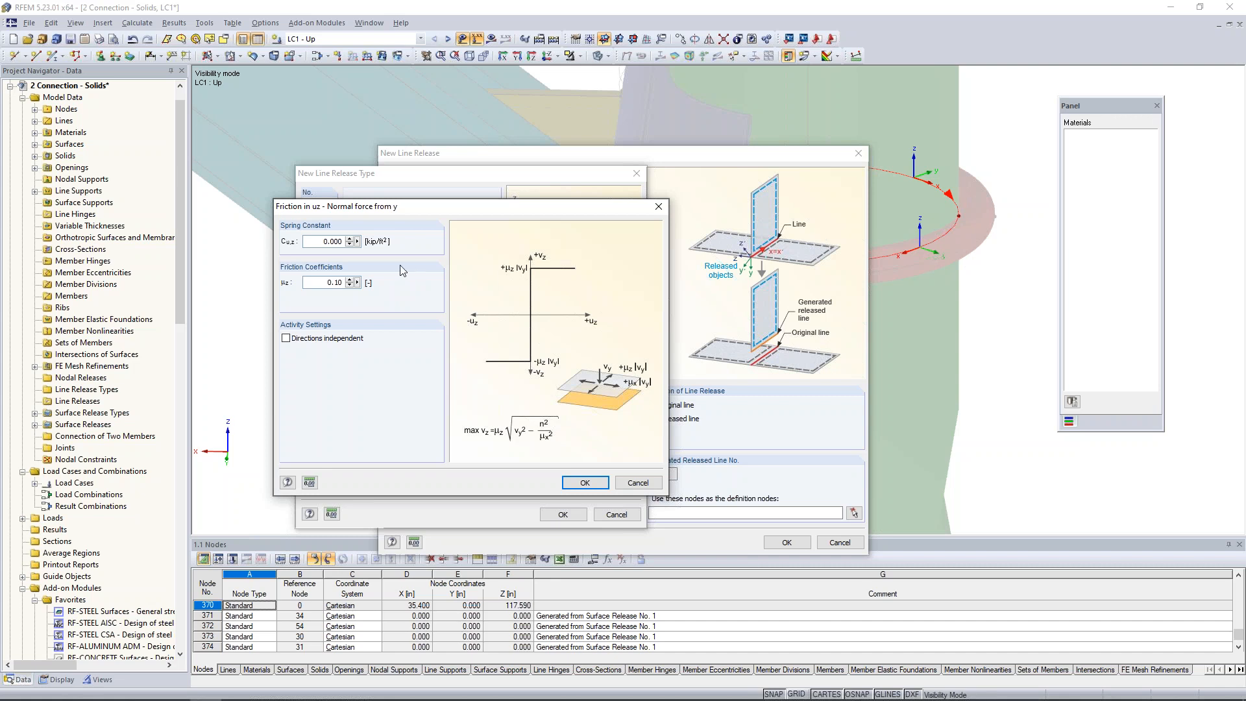
double_click(317, 243)
type("10e6")
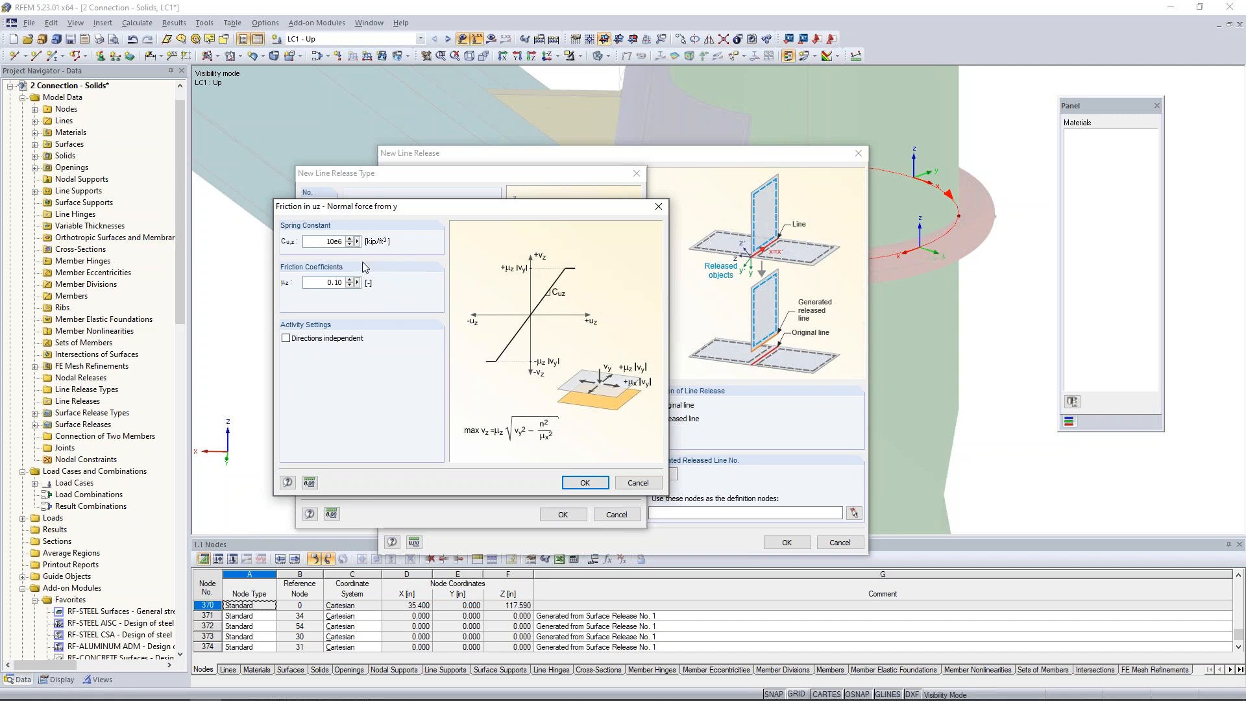
key("Tab")
type(".")
left_click(600, 482)
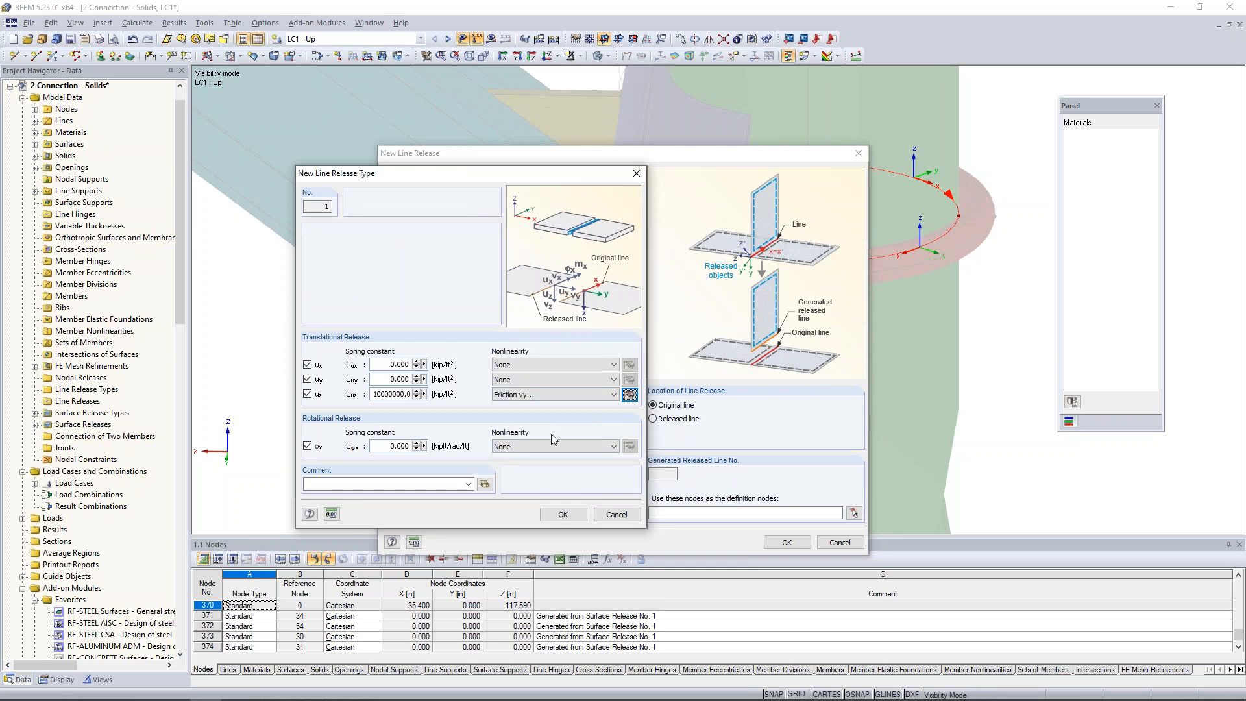
Save the line release type, choose the pipe, solid 2, as the released solid, and create the line release on line 3.
left_click(563, 514)
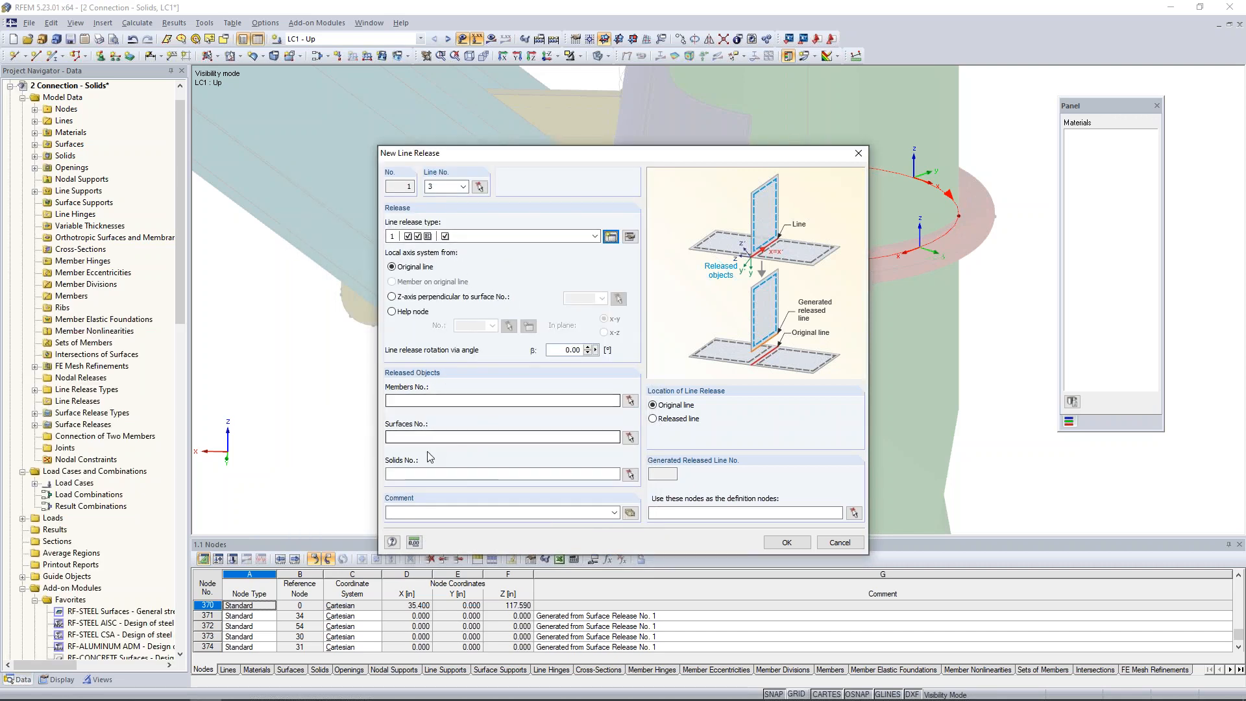
left_click(571, 474)
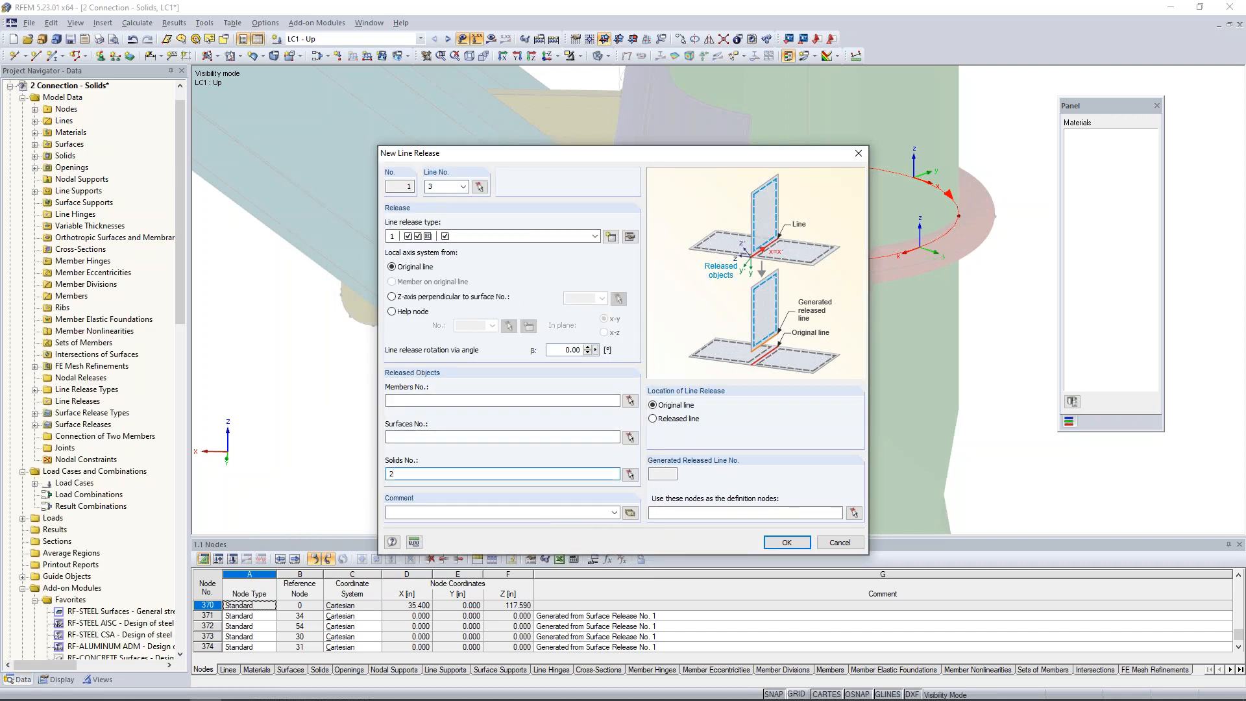
left_click(787, 542)
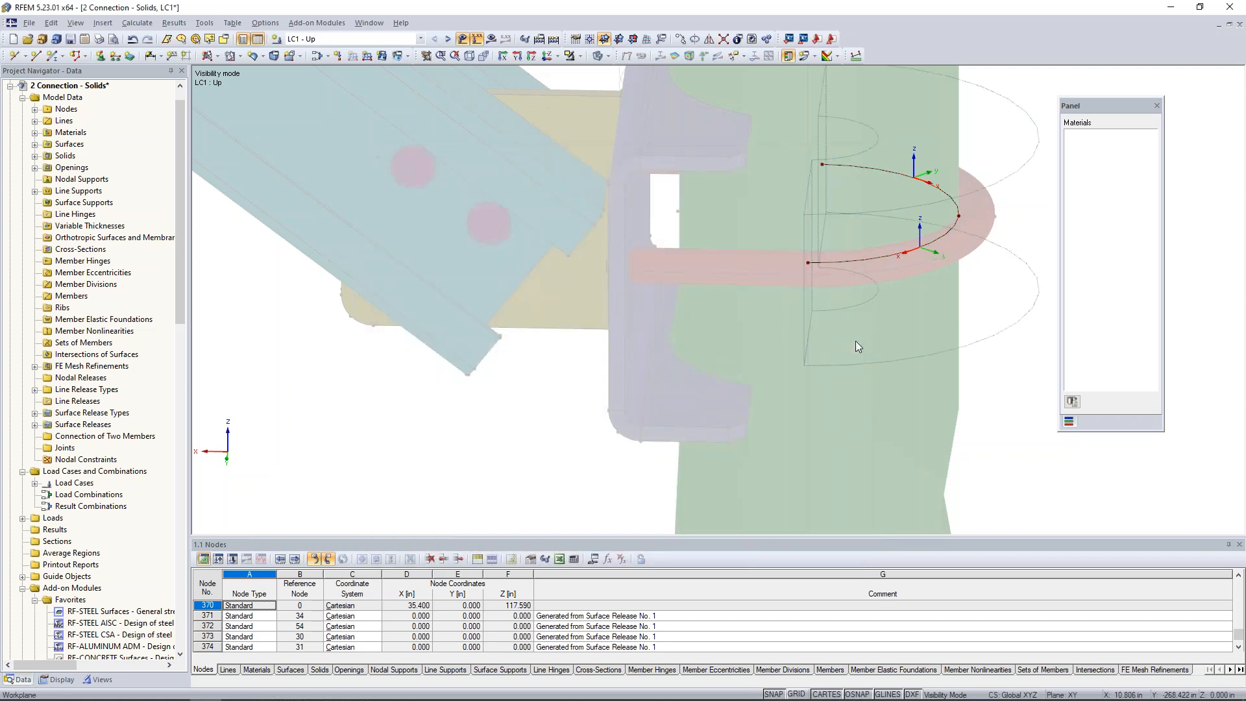
Turn off the arc line's local axis system display and cancel the visibility mode to show the whole connection.
middle_click_drag(902, 392, 749, 312, "ctrl")
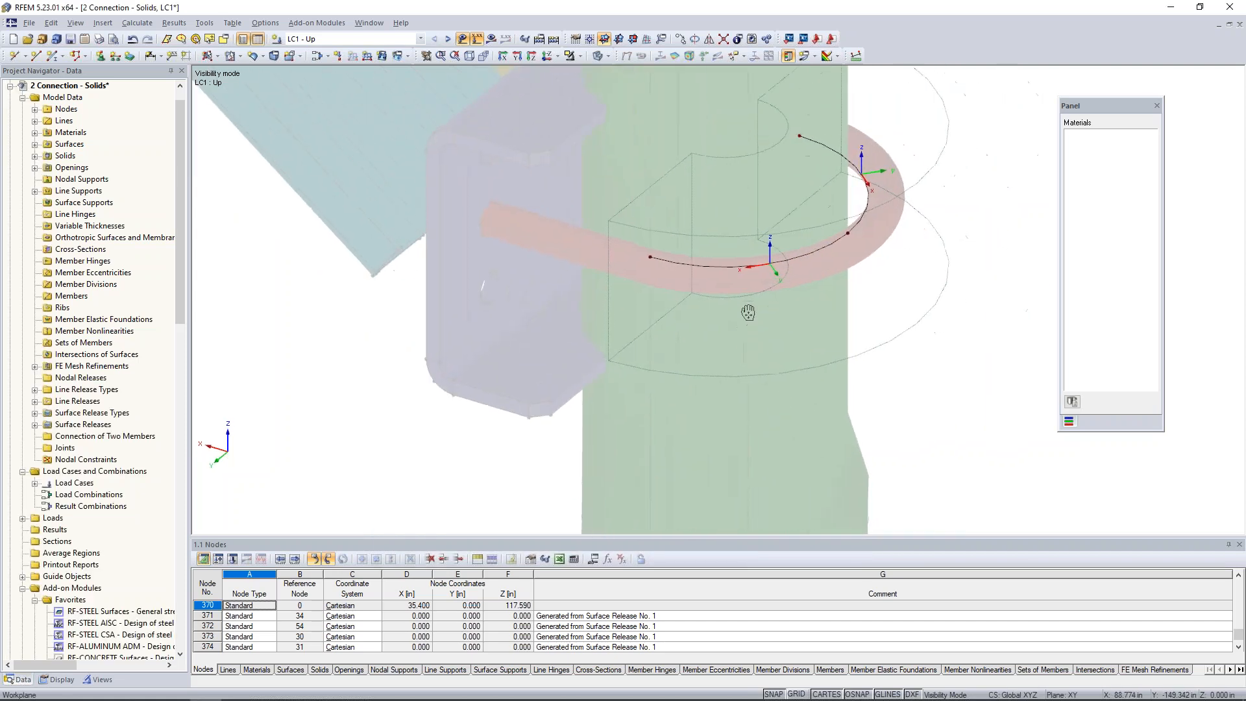
middle_click_drag(744, 361, 757, 383)
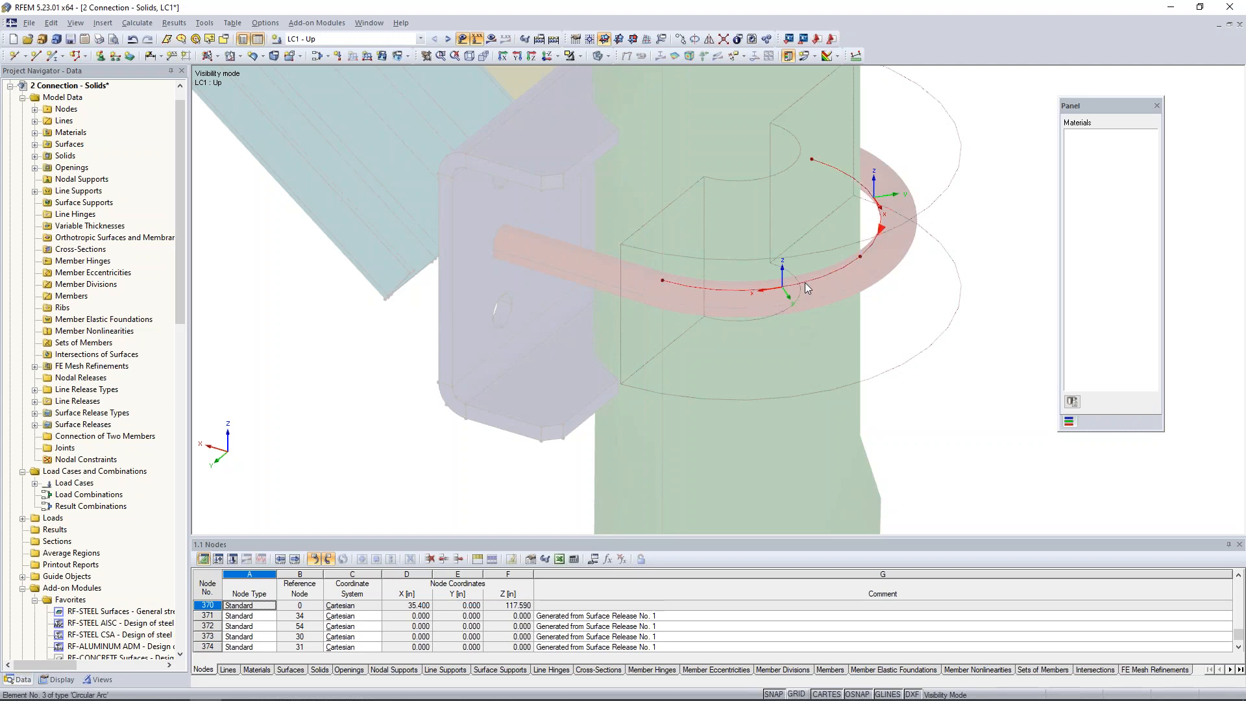
right_click(805, 283)
left_click(866, 556)
left_click(579, 56)
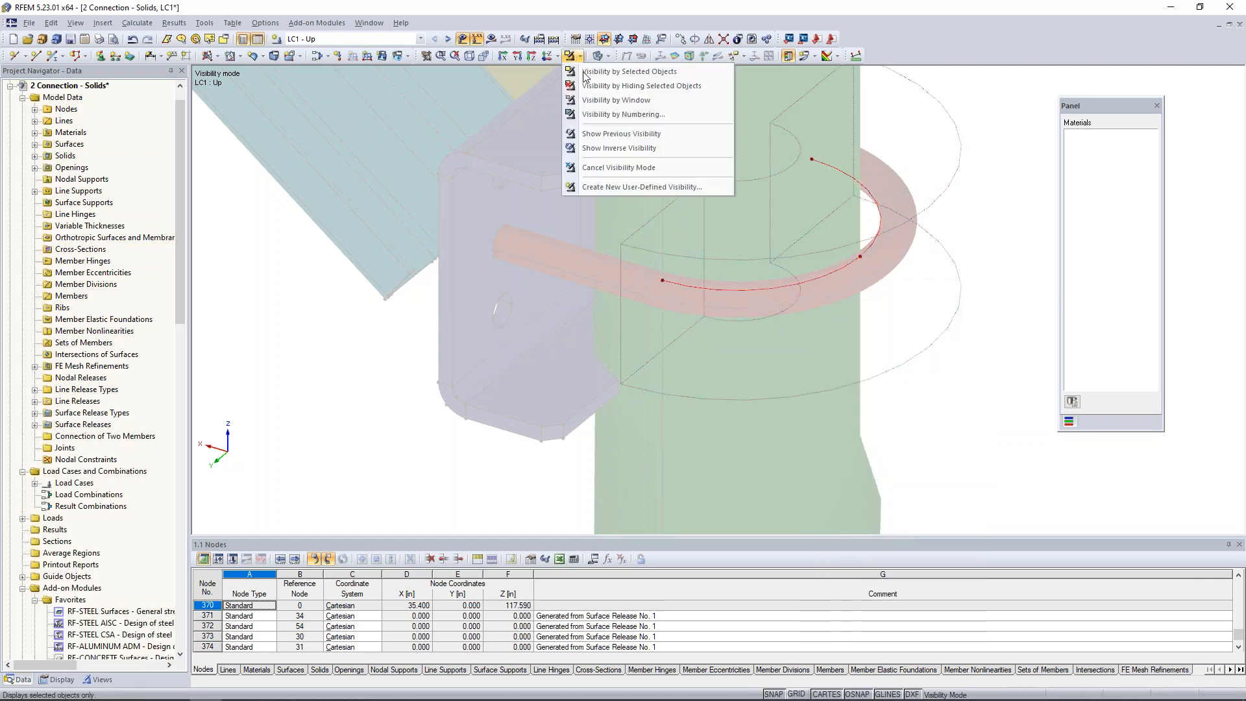
left_click(602, 166)
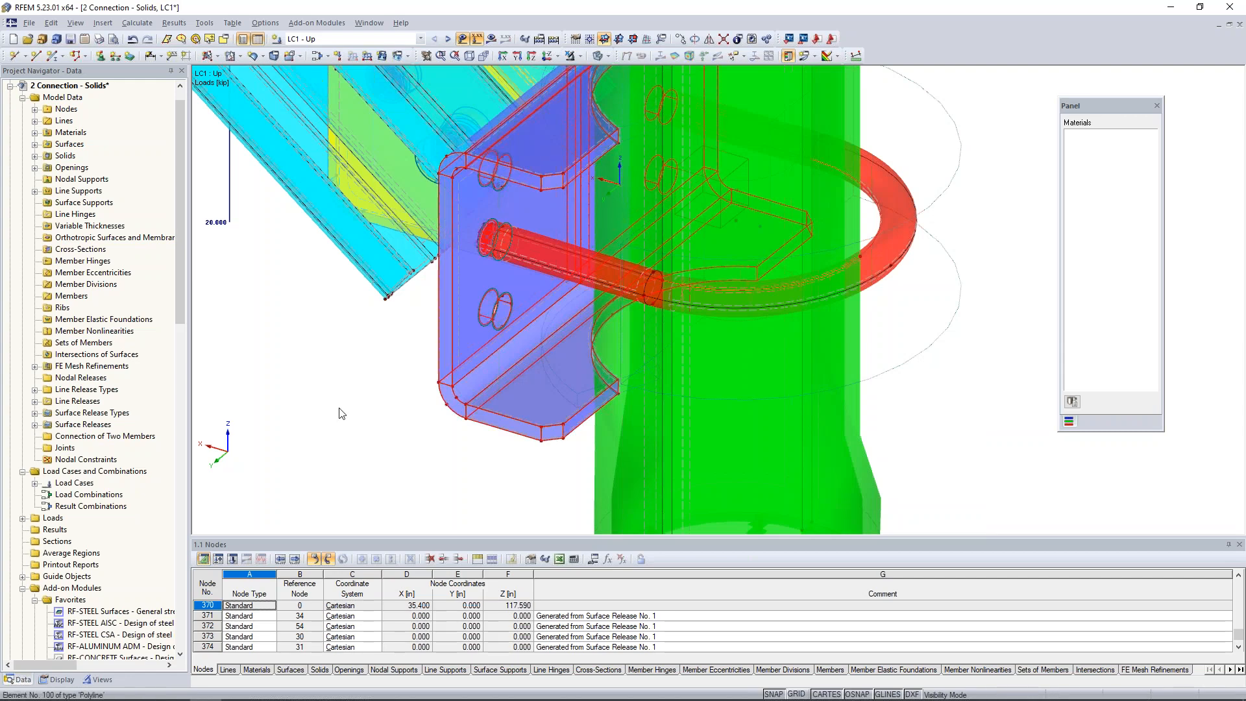
Switch to the "3 Connection - Results" model and display the global deformations u for LC1 - Up.
middle_click_drag(362, 383, 569, 369, "ctrl")
middle_click_drag(618, 323, 606, 397)
scroll(605, 395, "down", 2)
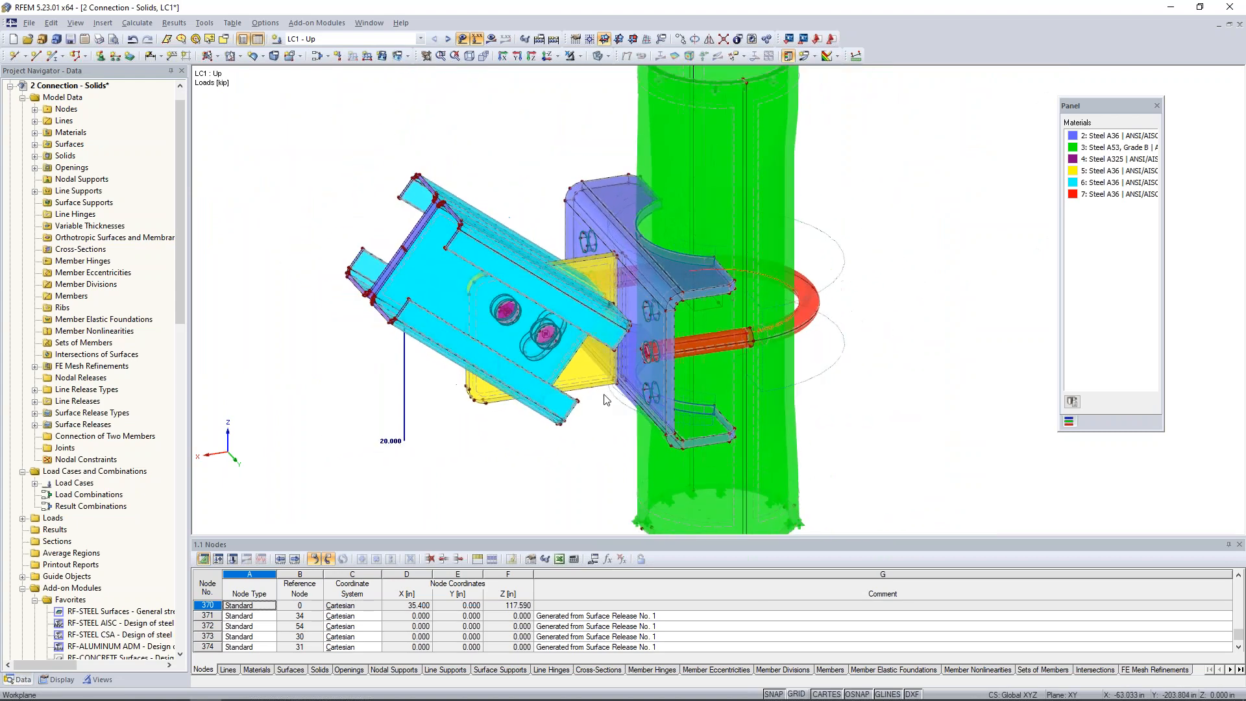
left_click(368, 23)
left_click(398, 215)
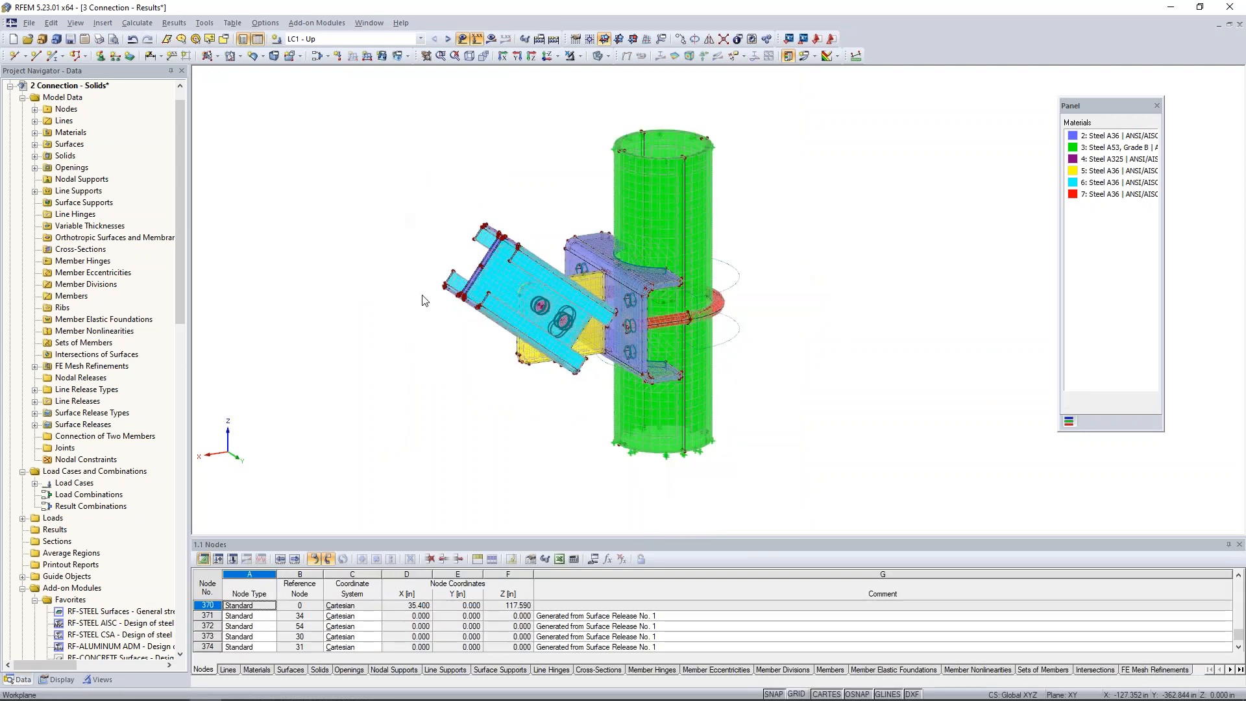
left_click(491, 39)
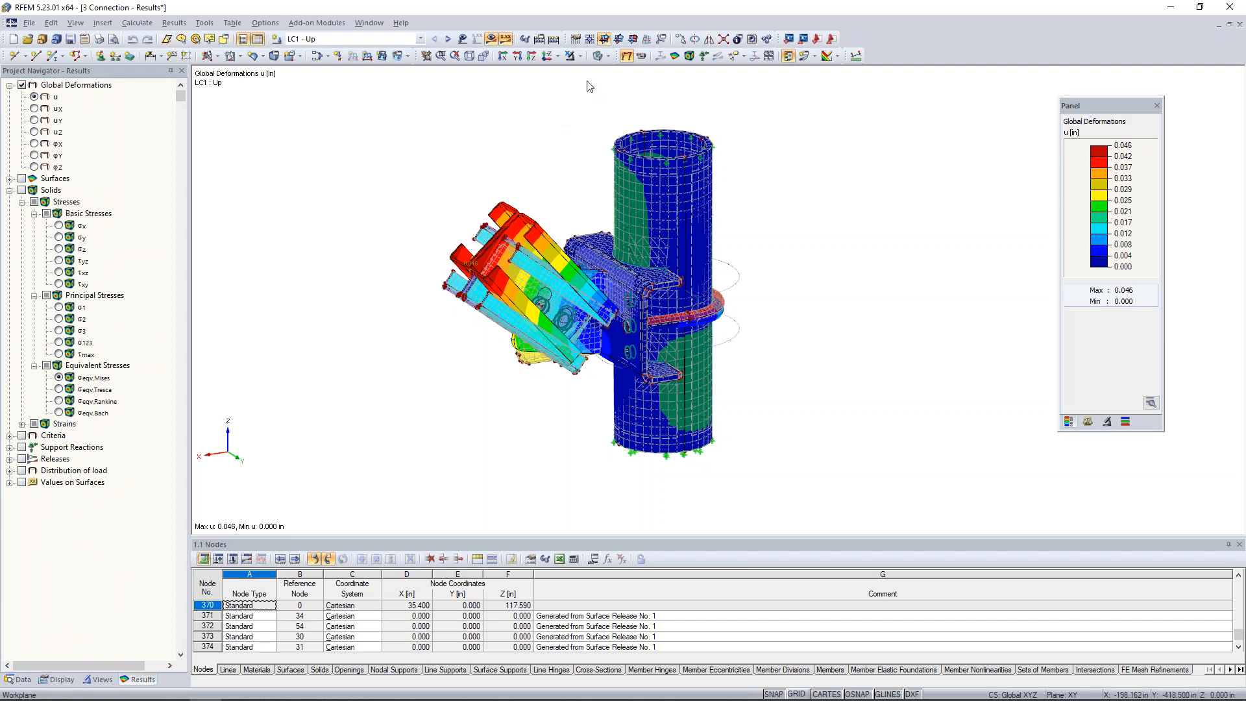
left_click(463, 44)
left_click(463, 42)
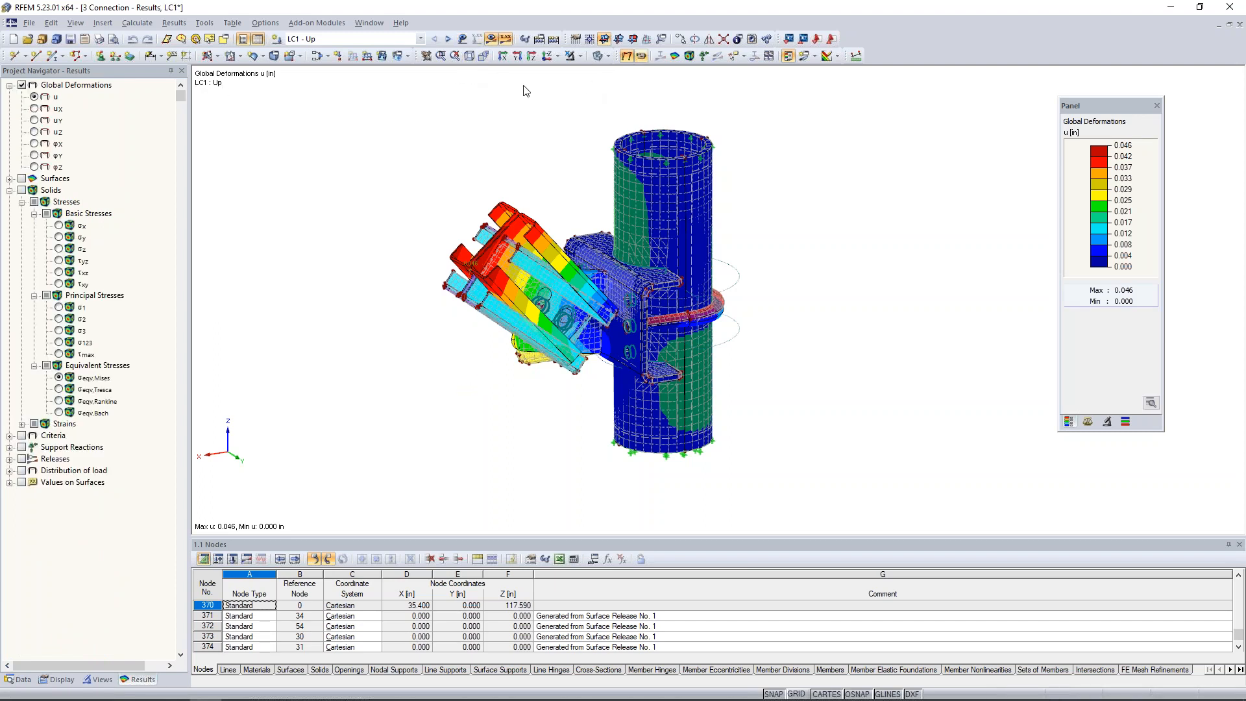
middle_click_drag(476, 346, 407, 326, "ctrl")
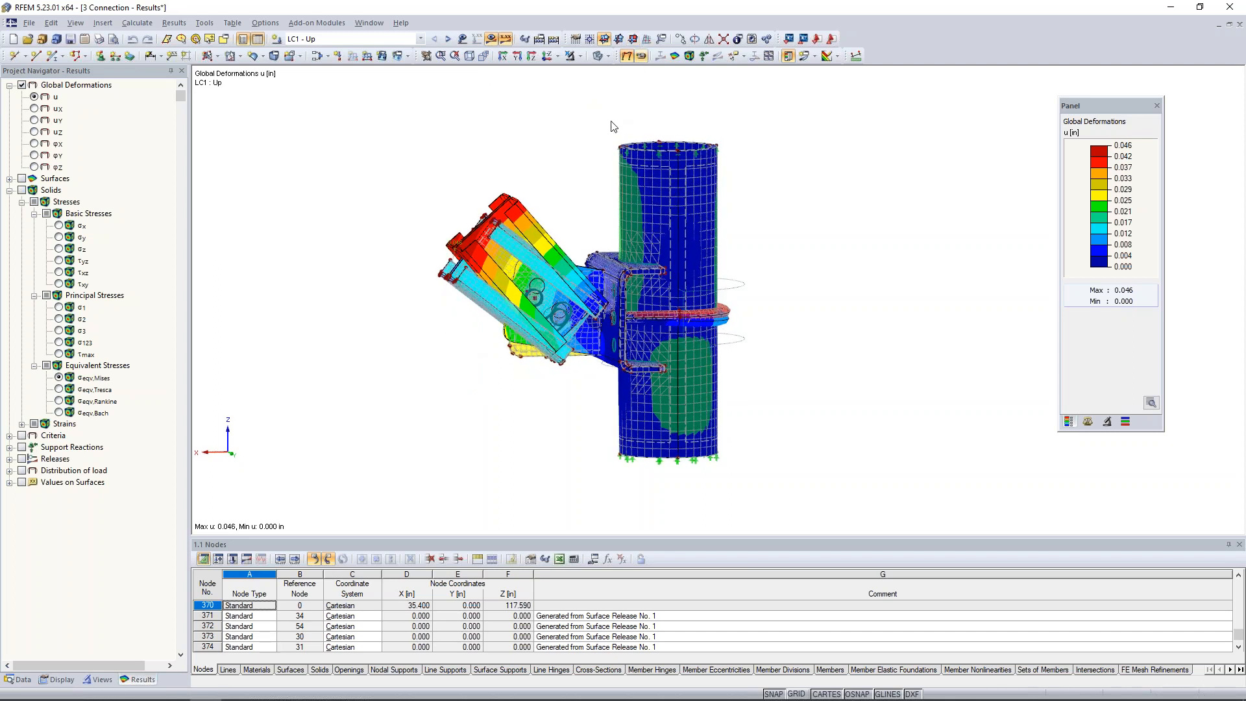
left_click(642, 56)
Select the pipe, bracket and U-bolt and isolate them with visibility by selected objects.
middle_click_drag(618, 237, 592, 239, "ctrl")
left_click_drag(593, 244, 788, 390)
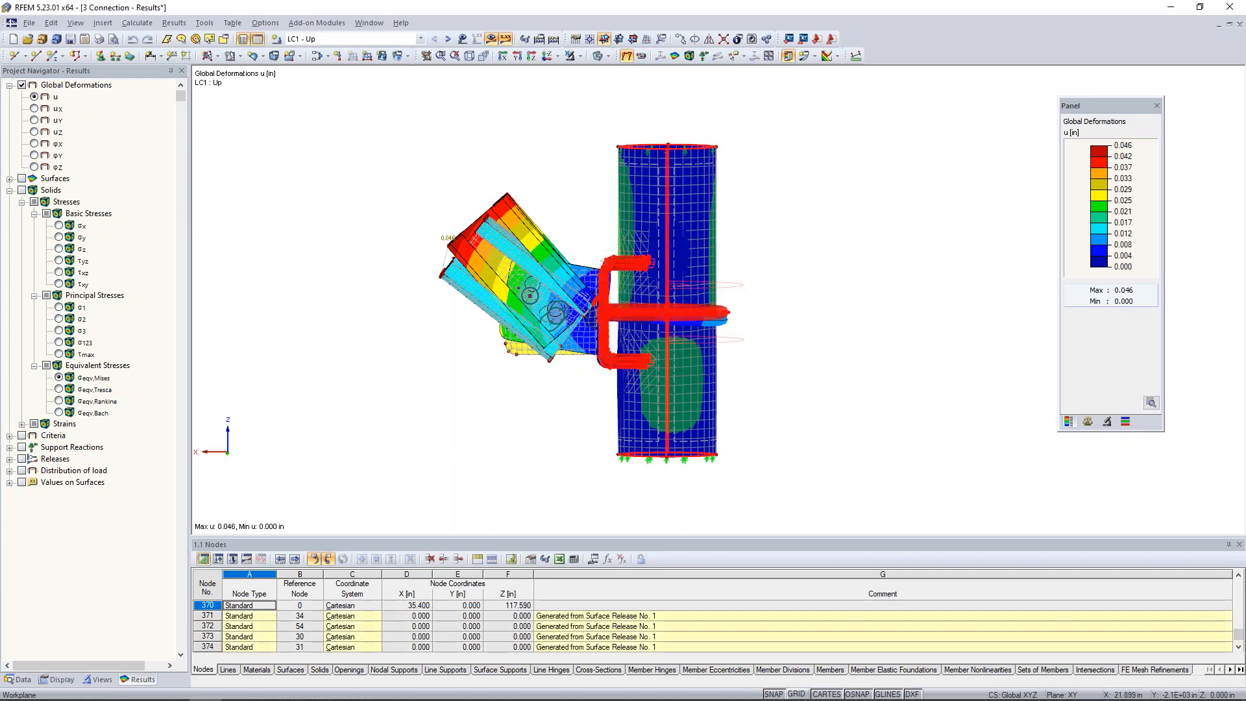
key("F8")
middle_click_drag(901, 281, 746, 293)
middle_click_drag(747, 293, 782, 319, "ctrl")
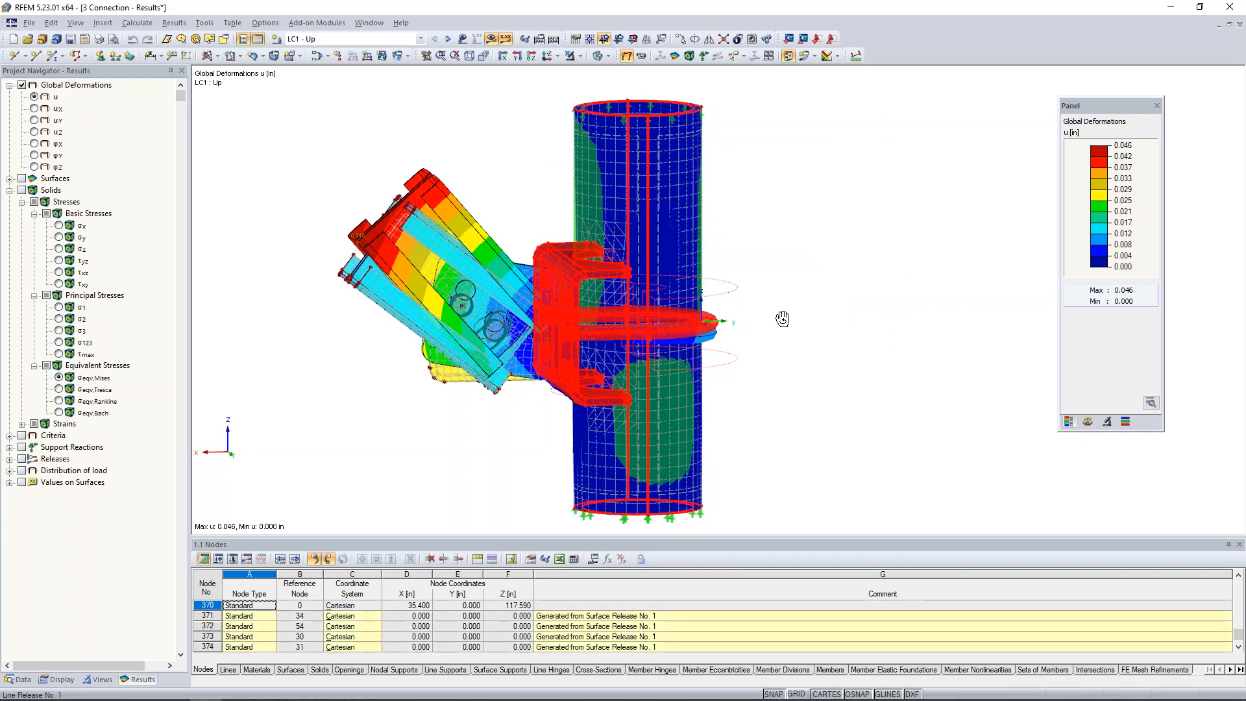
left_click(579, 56)
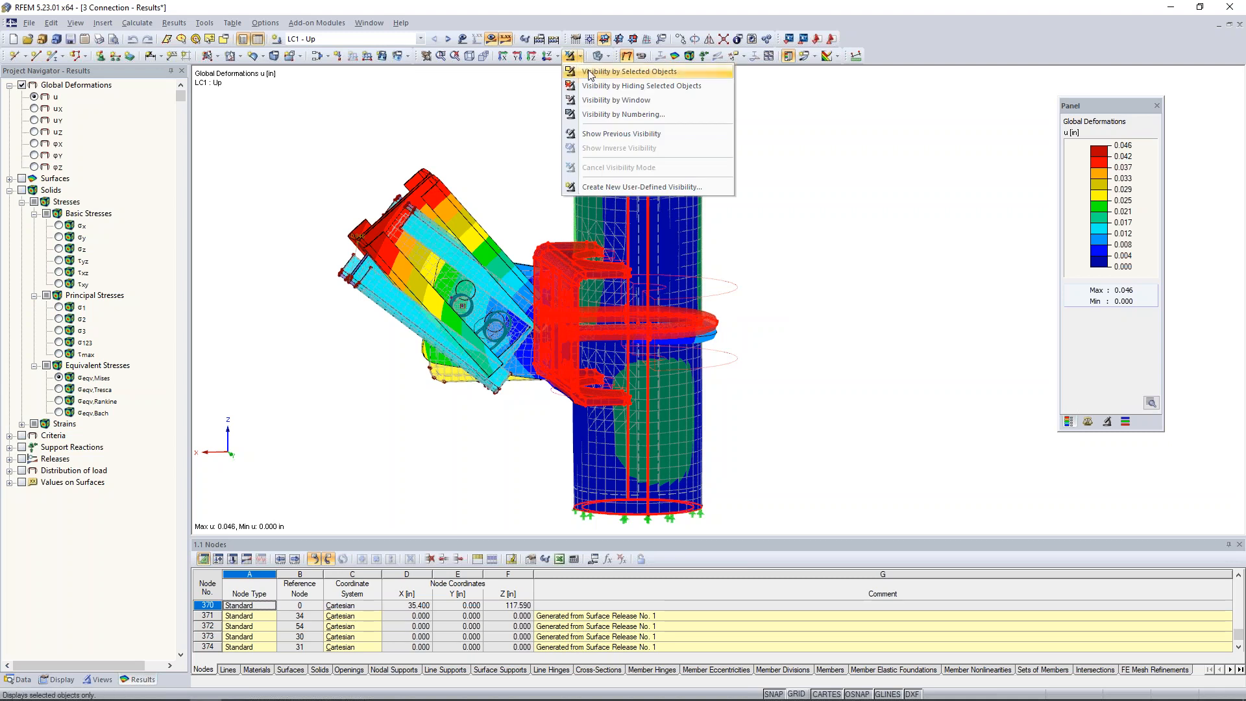
left_click(589, 72)
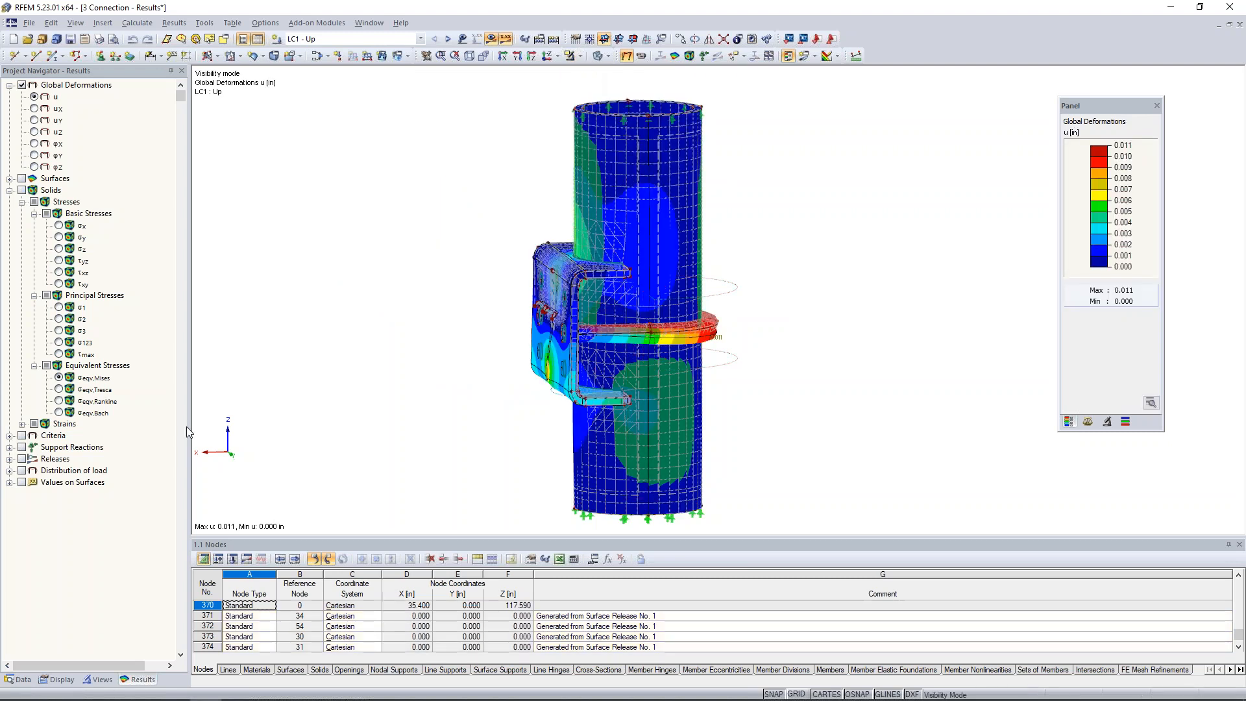
Turn off the display of the FE mesh and the model objects.
left_click(58, 680)
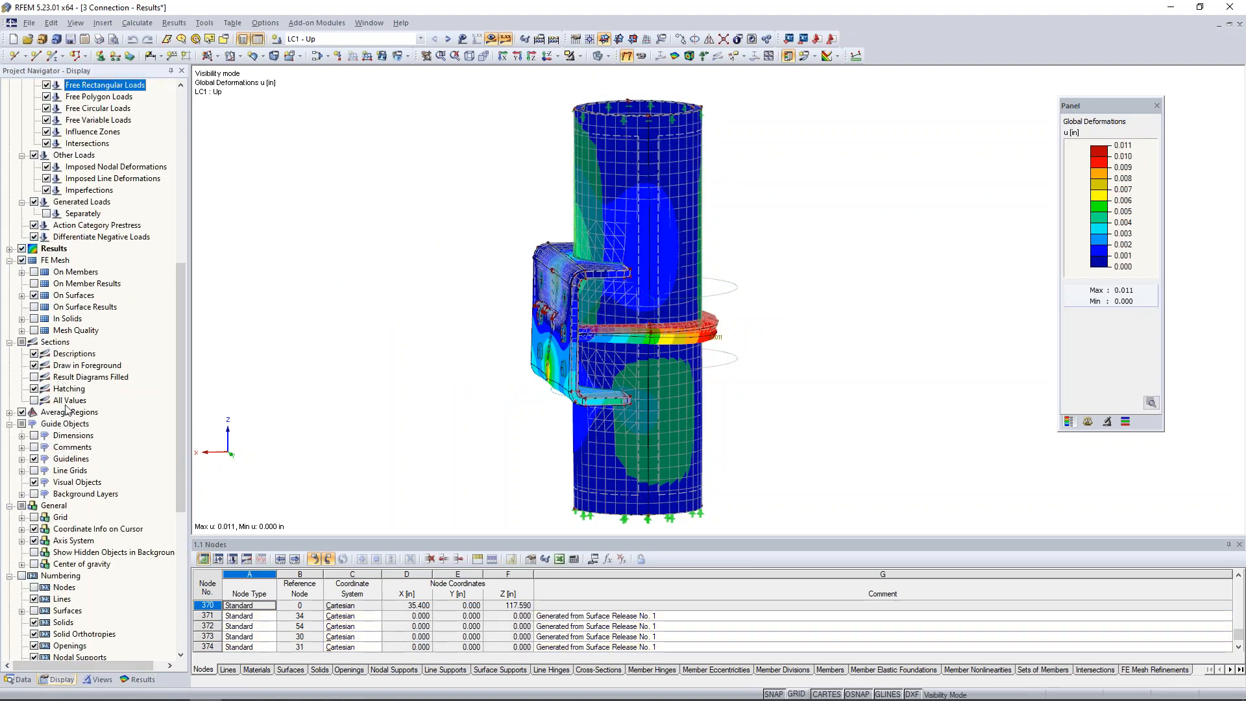
left_click(22, 260)
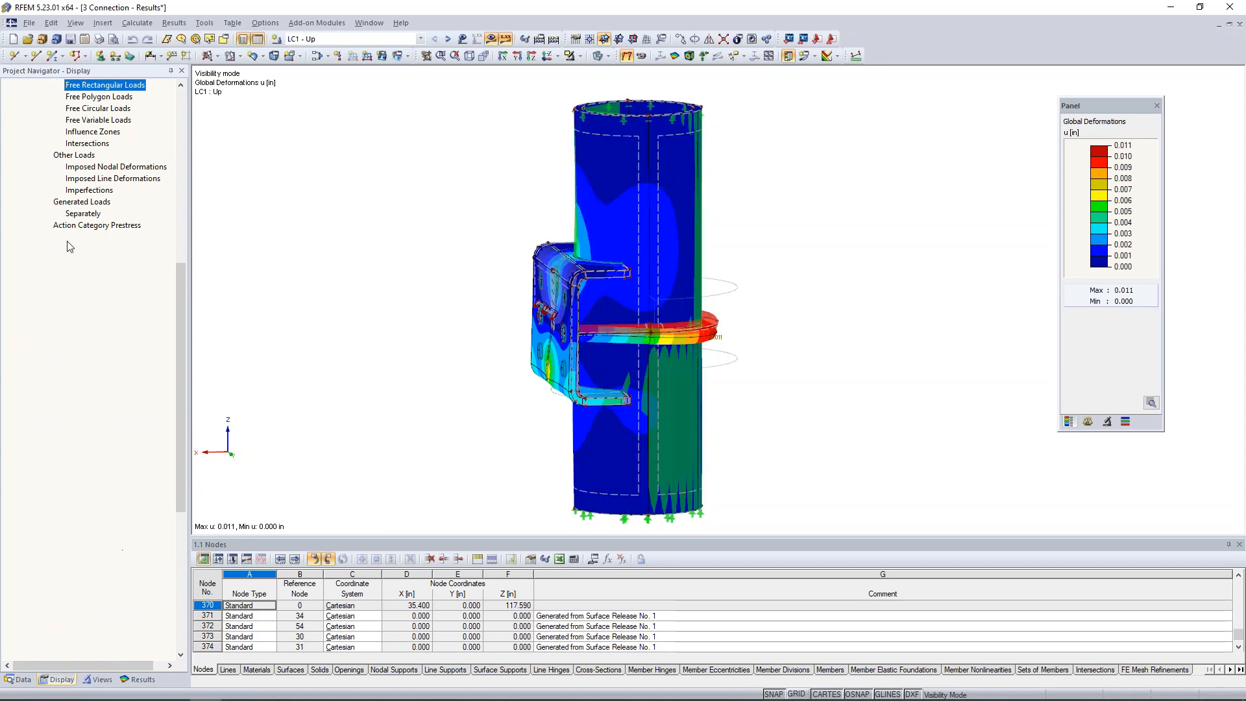
scroll(30, 108, "up", 11)
left_click(21, 85)
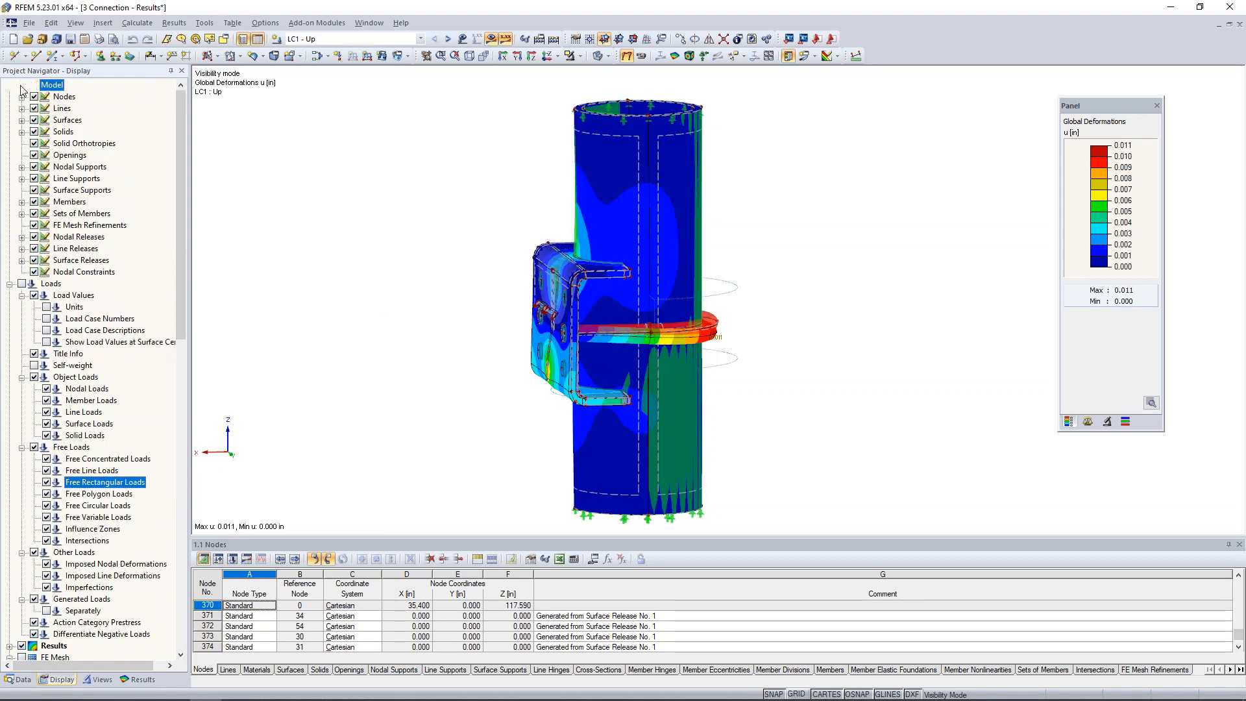
Set the deformation display factor to 960 for the LC1 results of the bracket, U-bolt and pipe.
middle_click_drag(786, 279, 758, 302, "ctrl")
middle_click_drag(746, 369, 767, 338)
scroll(503, 434, "up", 3)
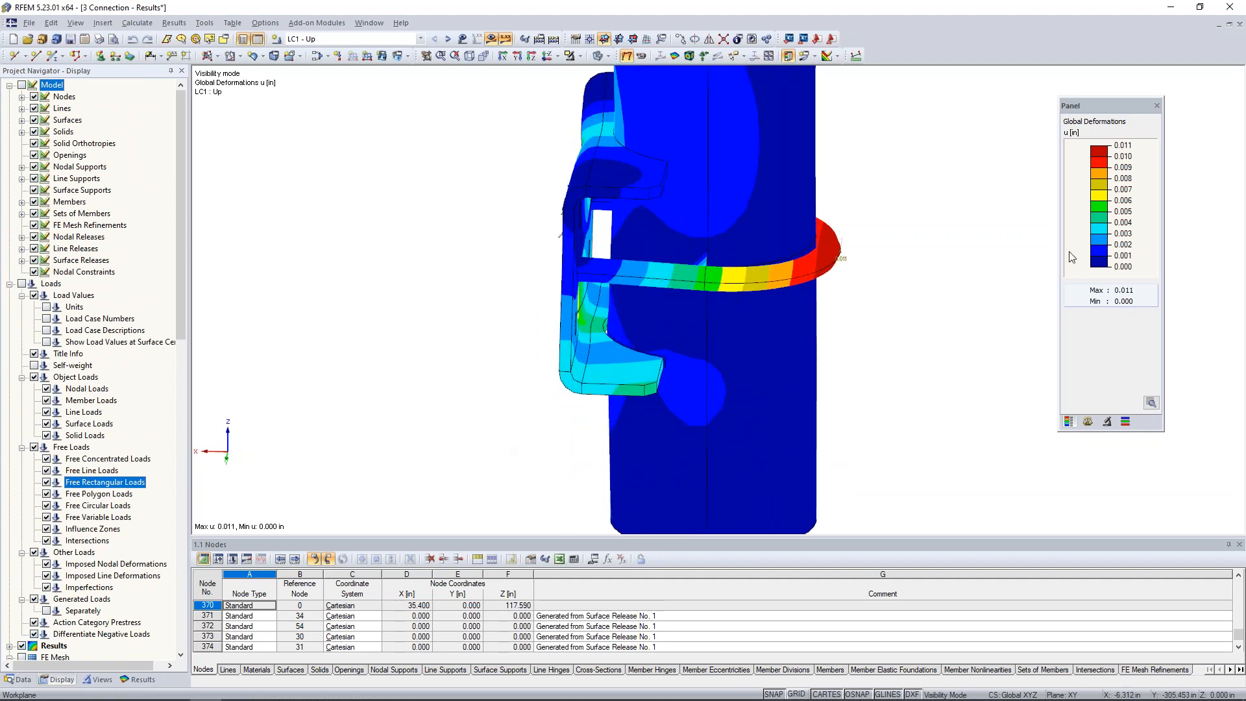
left_click(1088, 422)
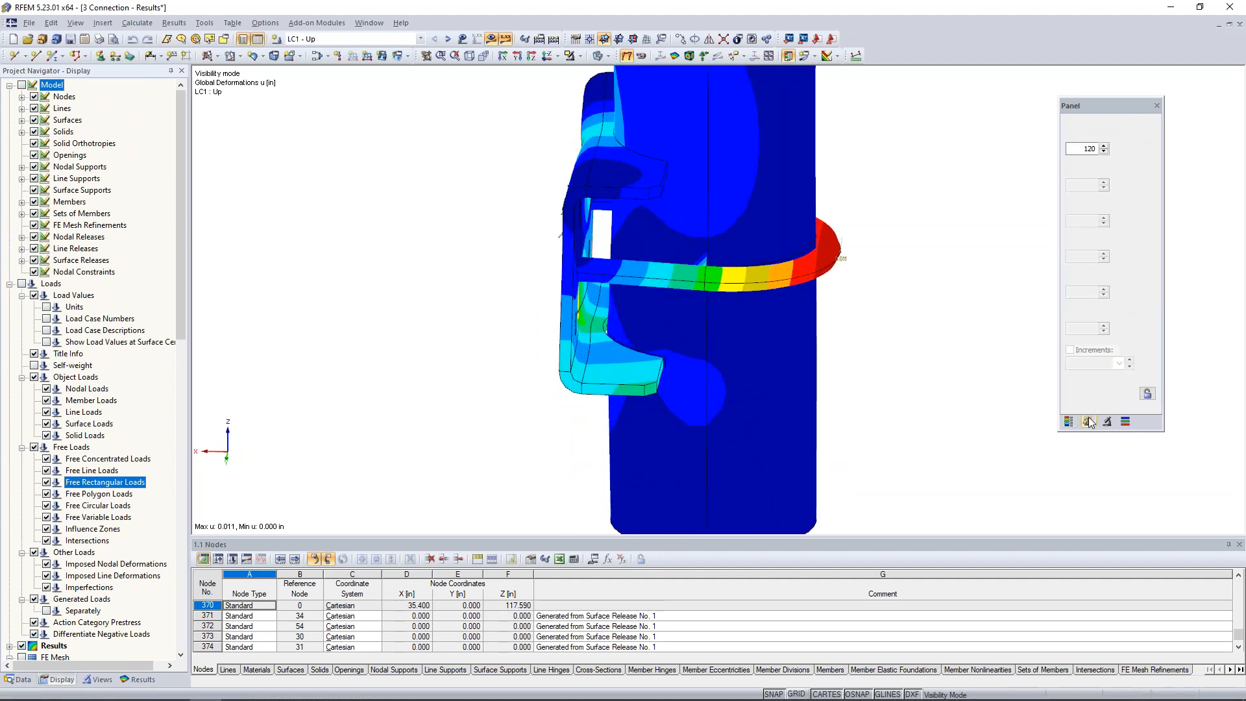
left_click(1104, 146)
left_click(1104, 146)
left_click(1104, 146)
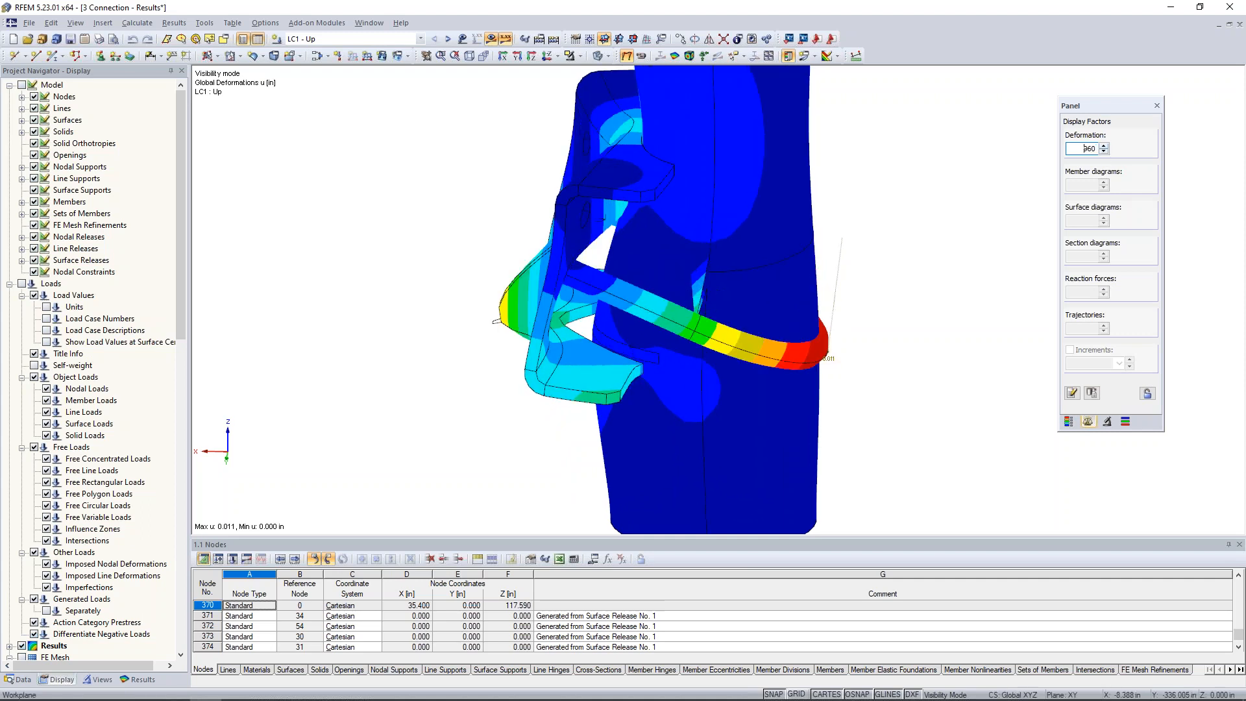
Examine the LC1 deformations where the bracket edges and the U-bolt meet the pipe, from several angles.
middle_click_drag(571, 432, 579, 367, "ctrl")
scroll(579, 367, "up", 3)
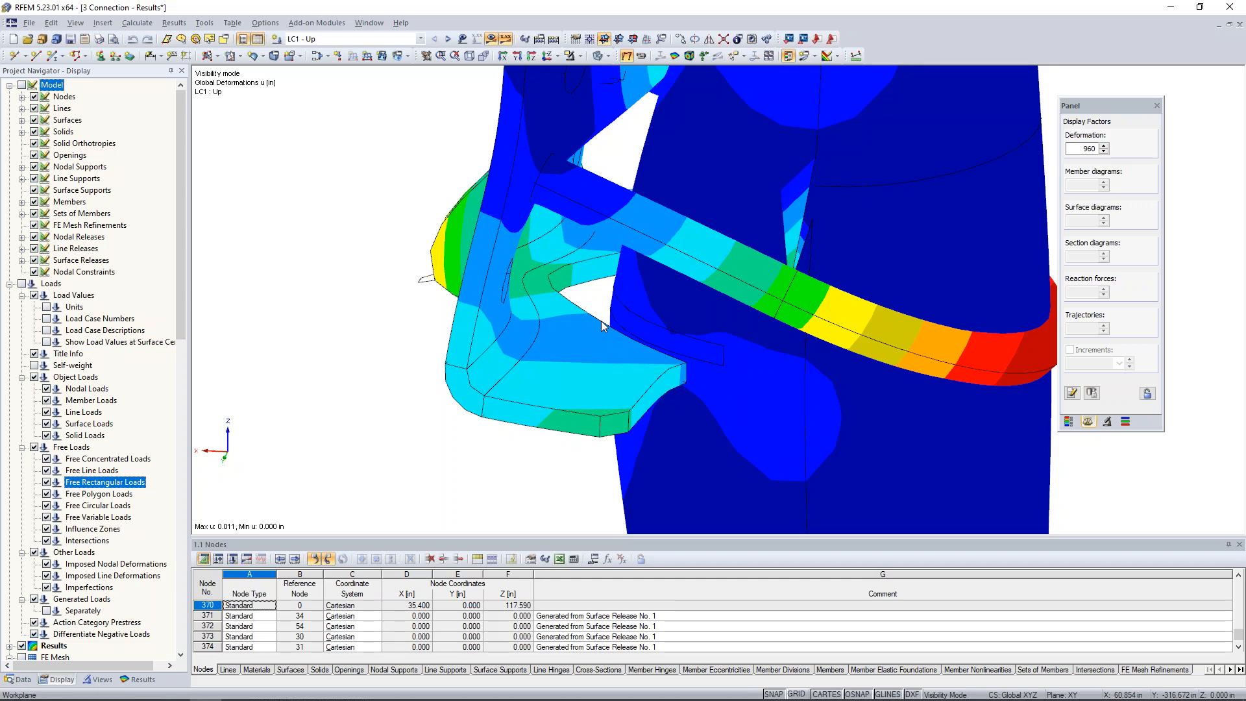
middle_click_drag(567, 232, 771, 313, "ctrl")
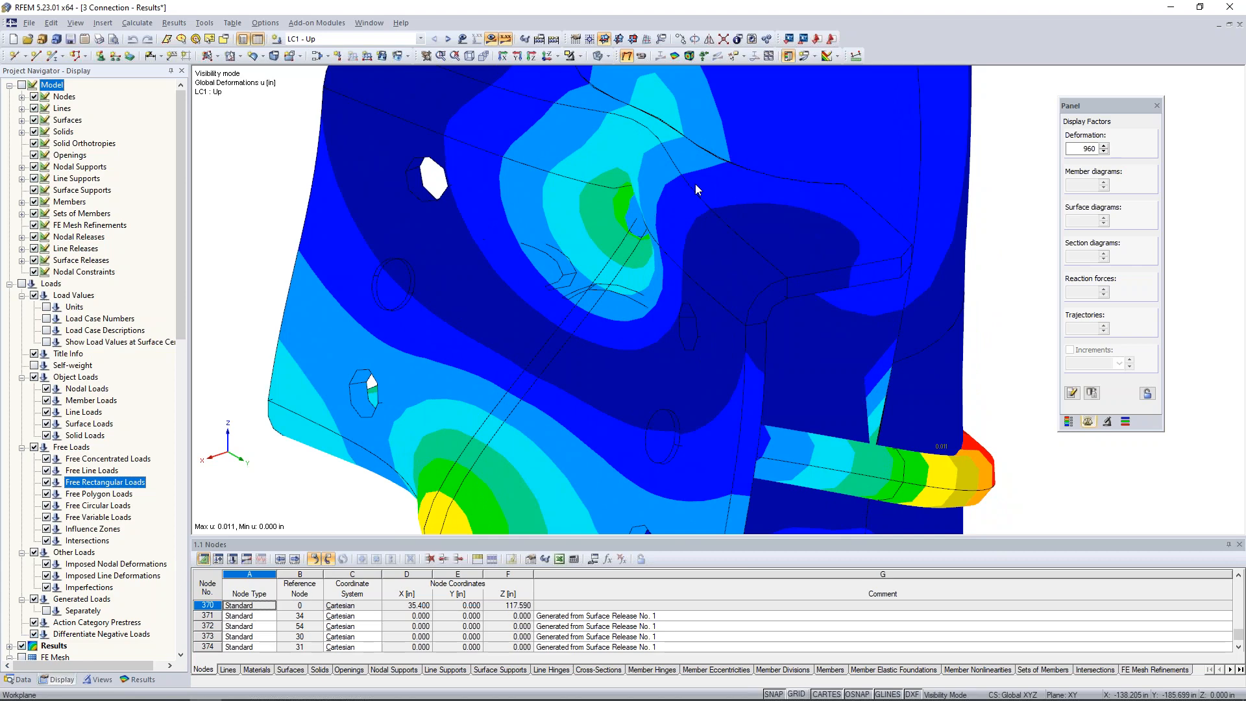
scroll(696, 185, "down", 2)
scroll(696, 184, "down", 1)
middle_click_drag(721, 250, 606, 206, "ctrl")
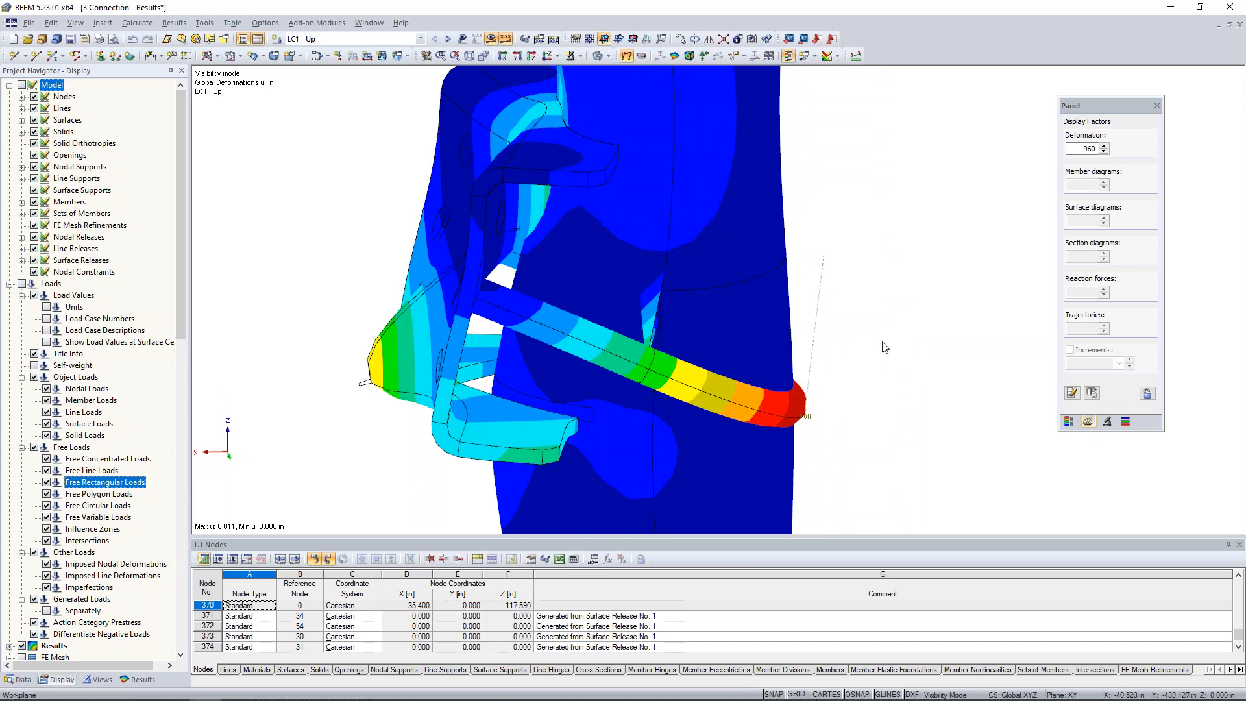
middle_click_drag(882, 361, 821, 306, "ctrl")
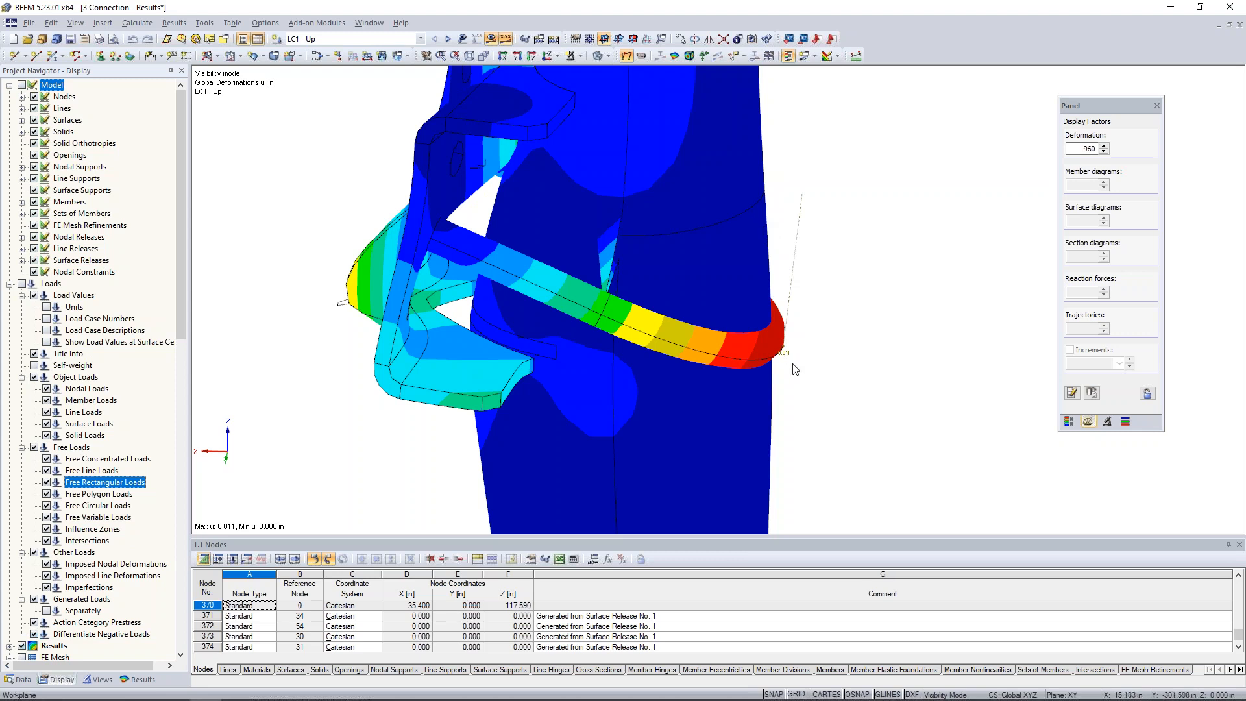
Reduce the deformation display factor to 480 and view the deformations for LC2 - Down.
left_click(1104, 153)
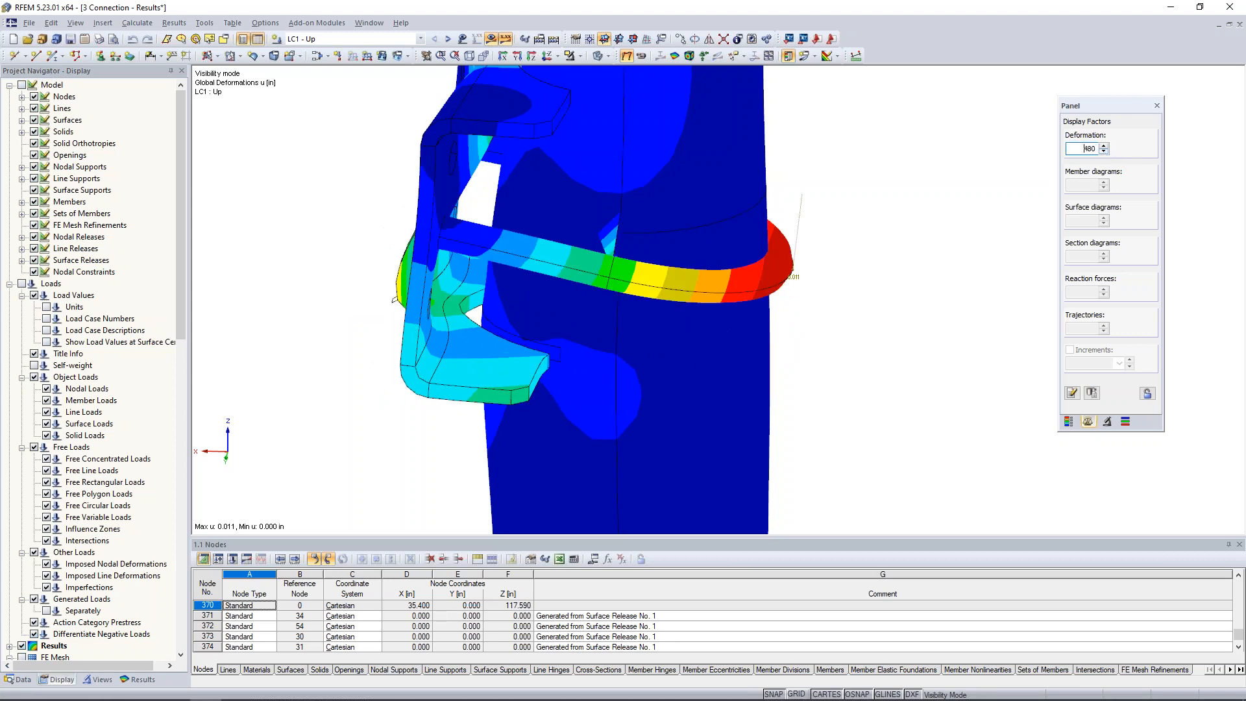
left_click(448, 40)
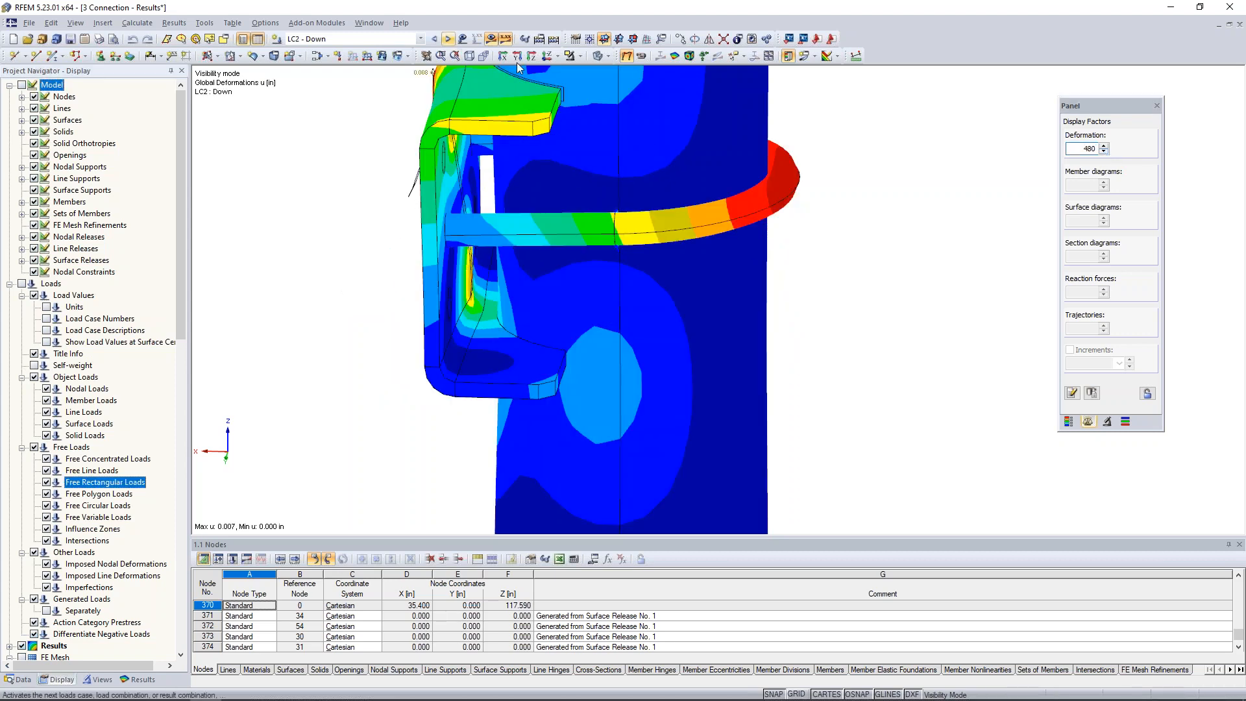
scroll(384, 194, "down", 2)
middle_click_drag(391, 200, 508, 284)
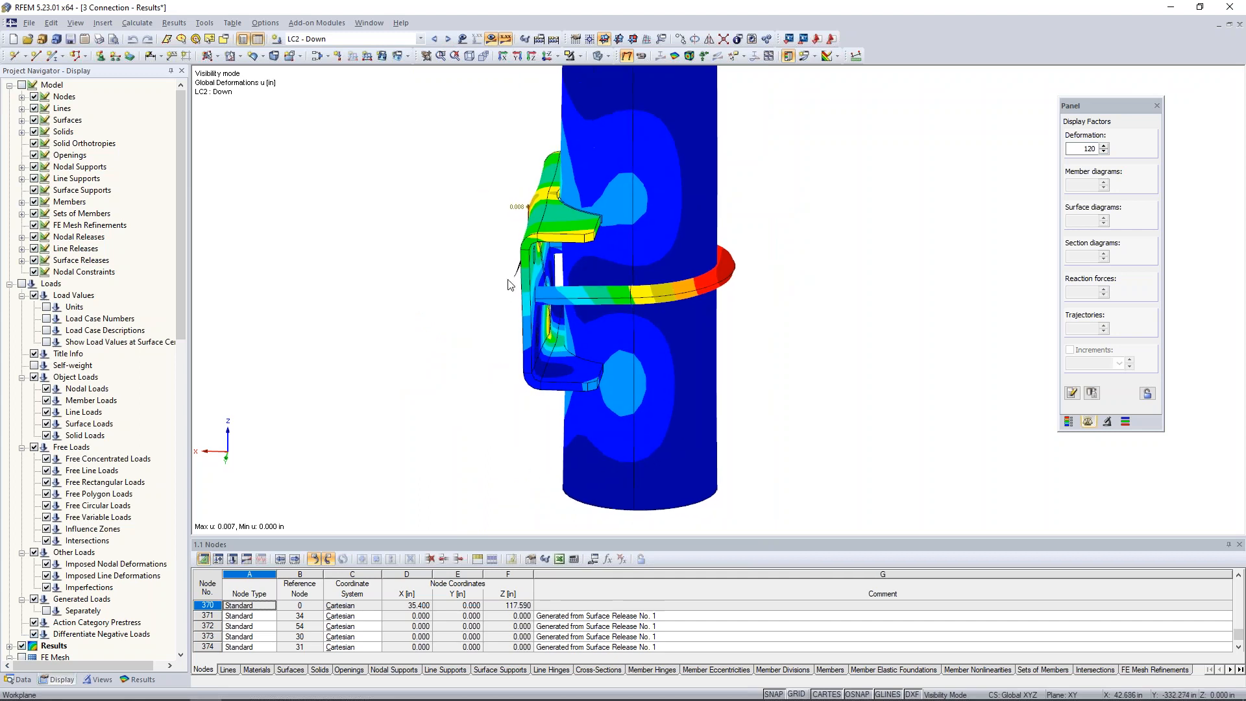
scroll(510, 290, "down", 1)
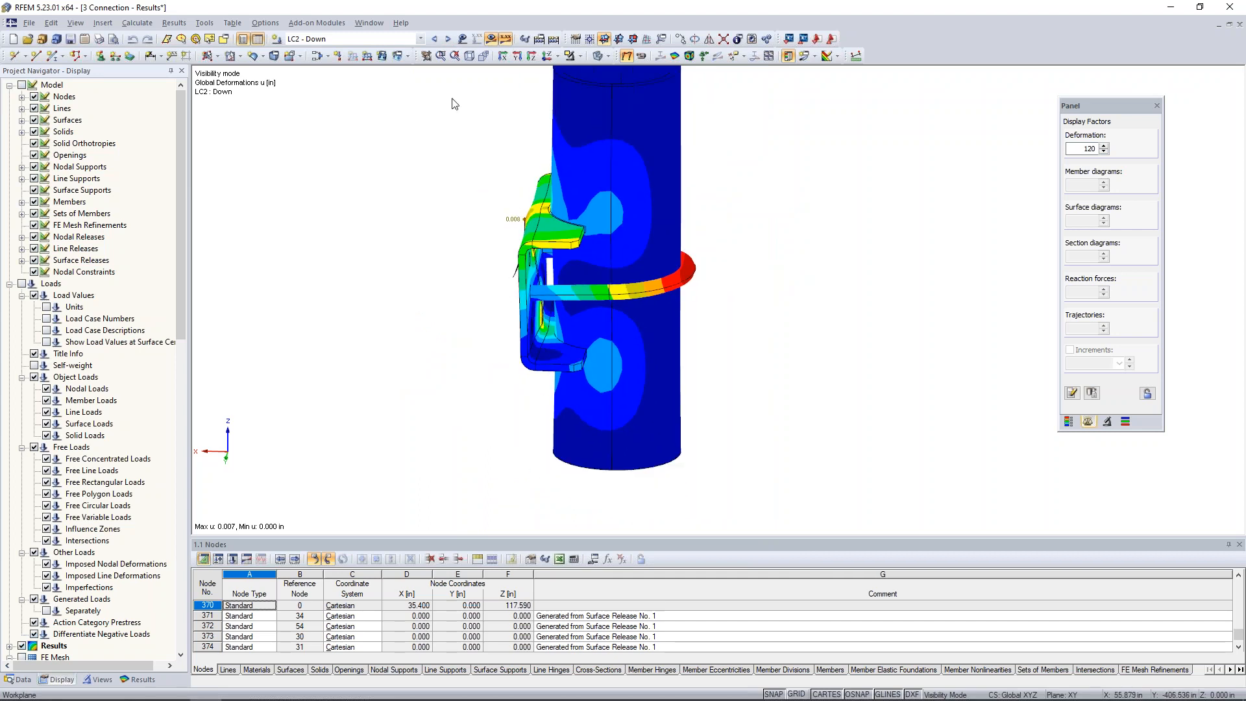
Cancel the visibility mode to show the whole connection, and briefly animate its LC2 deformation.
left_click(579, 57)
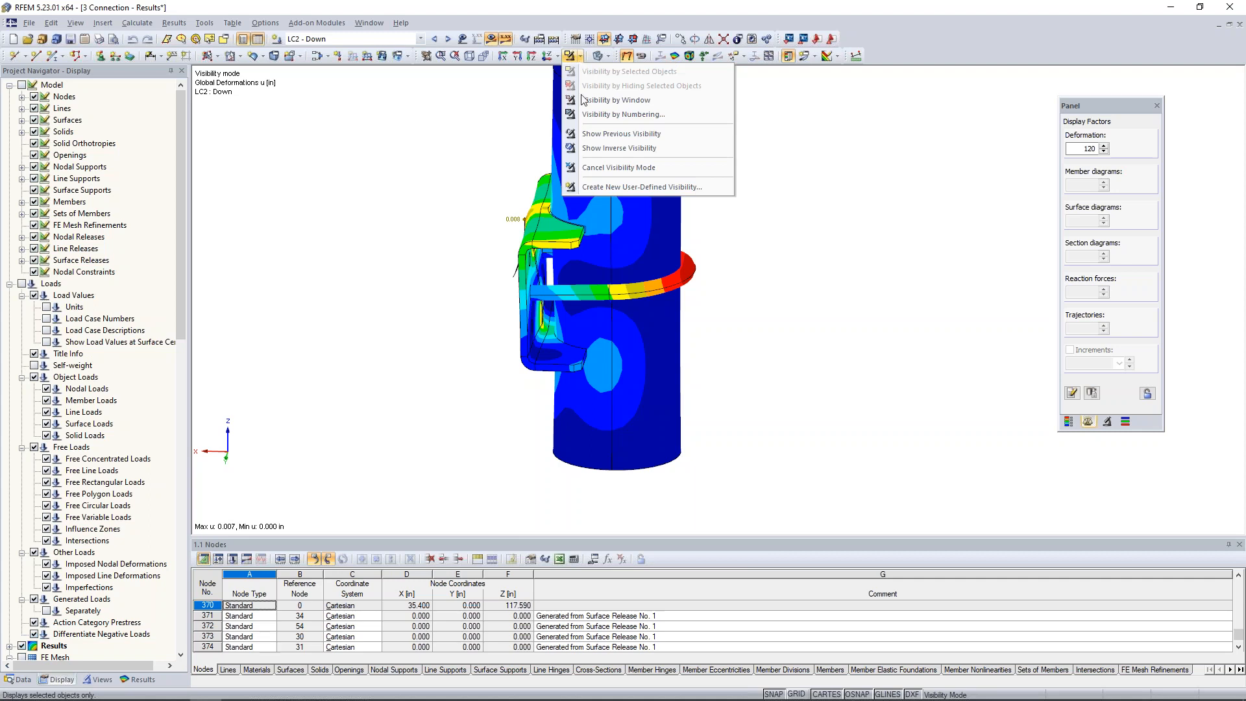
left_click(582, 168)
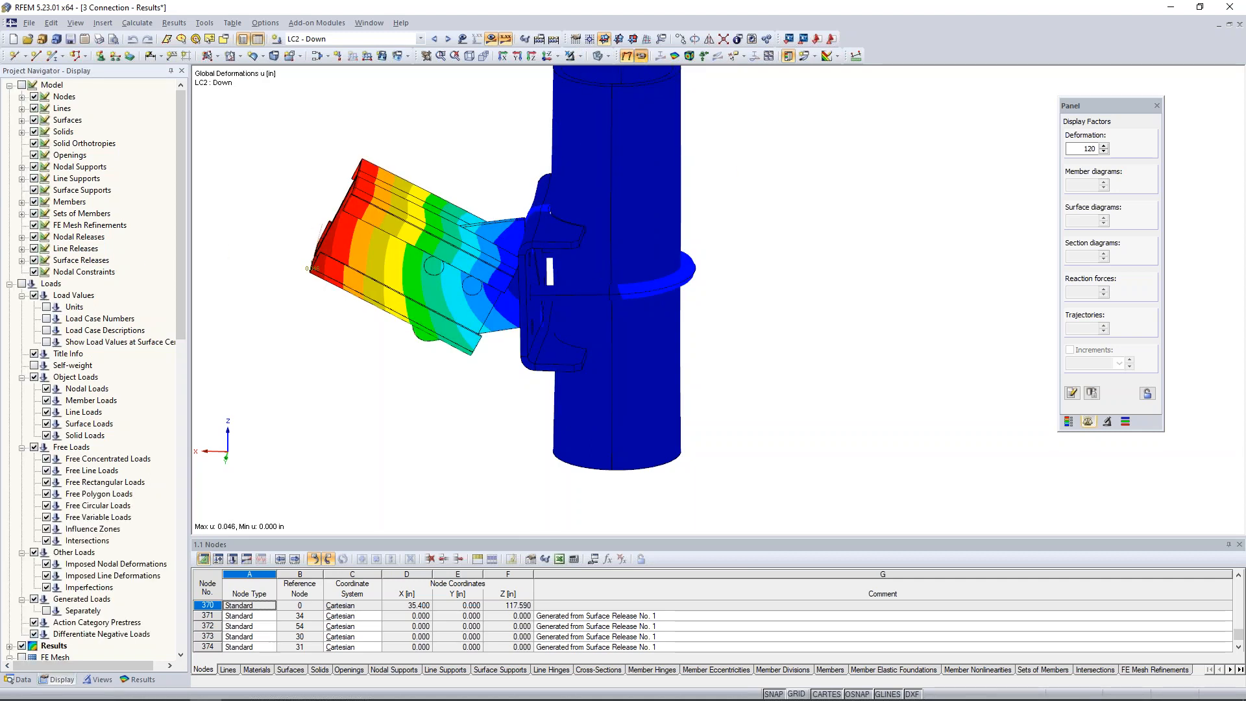
left_click(640, 57)
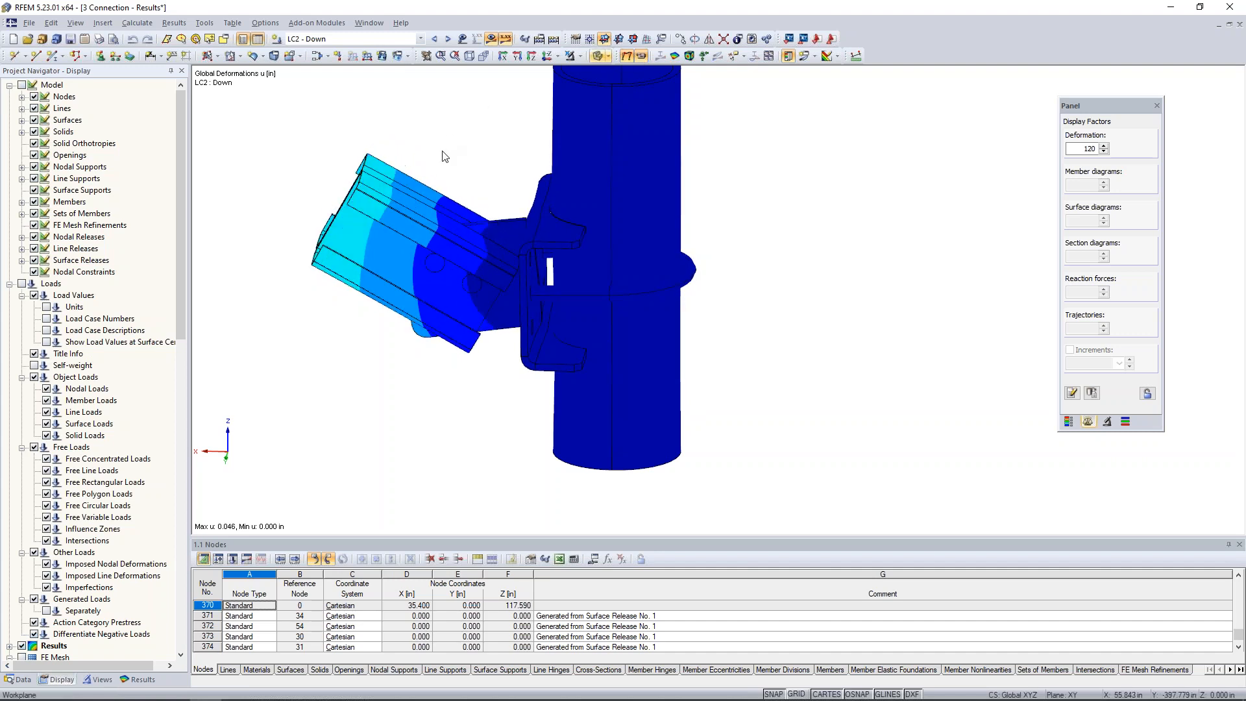
left_click(642, 57)
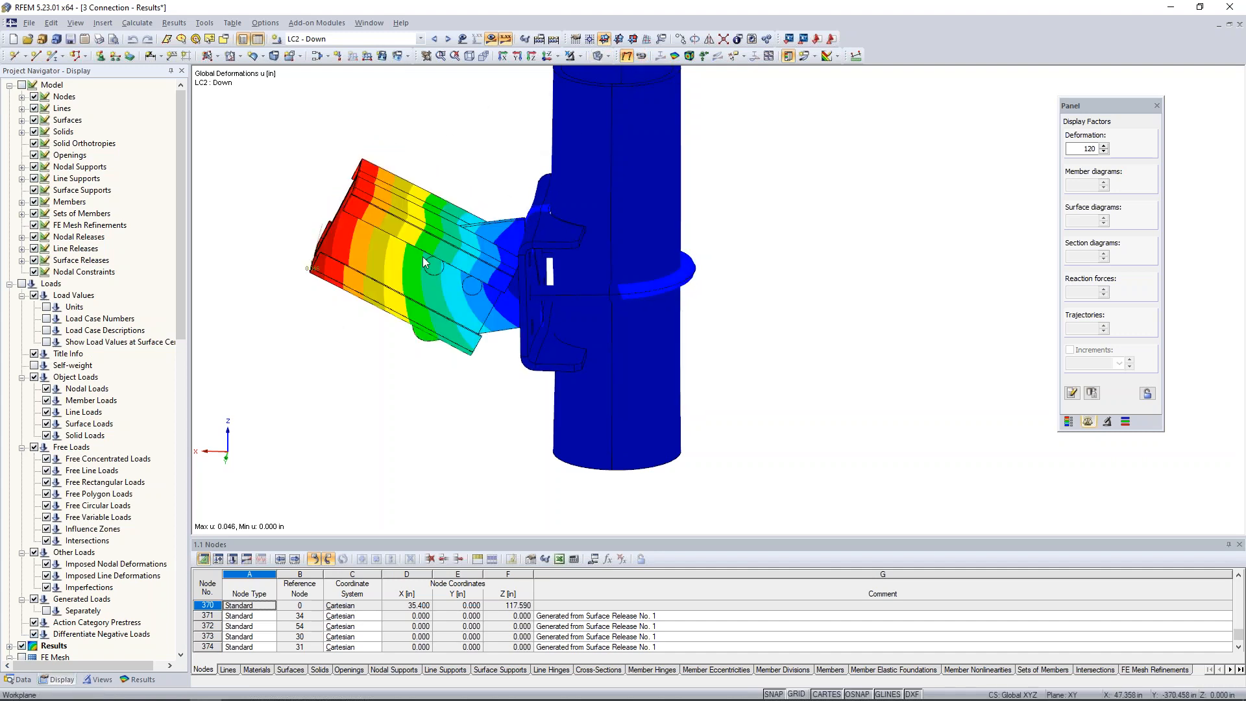
Set the deformation display factor to 480 and examine the LC2 bracket-to-pipe contact from several angles.
left_click(1104, 145)
left_click(1104, 146)
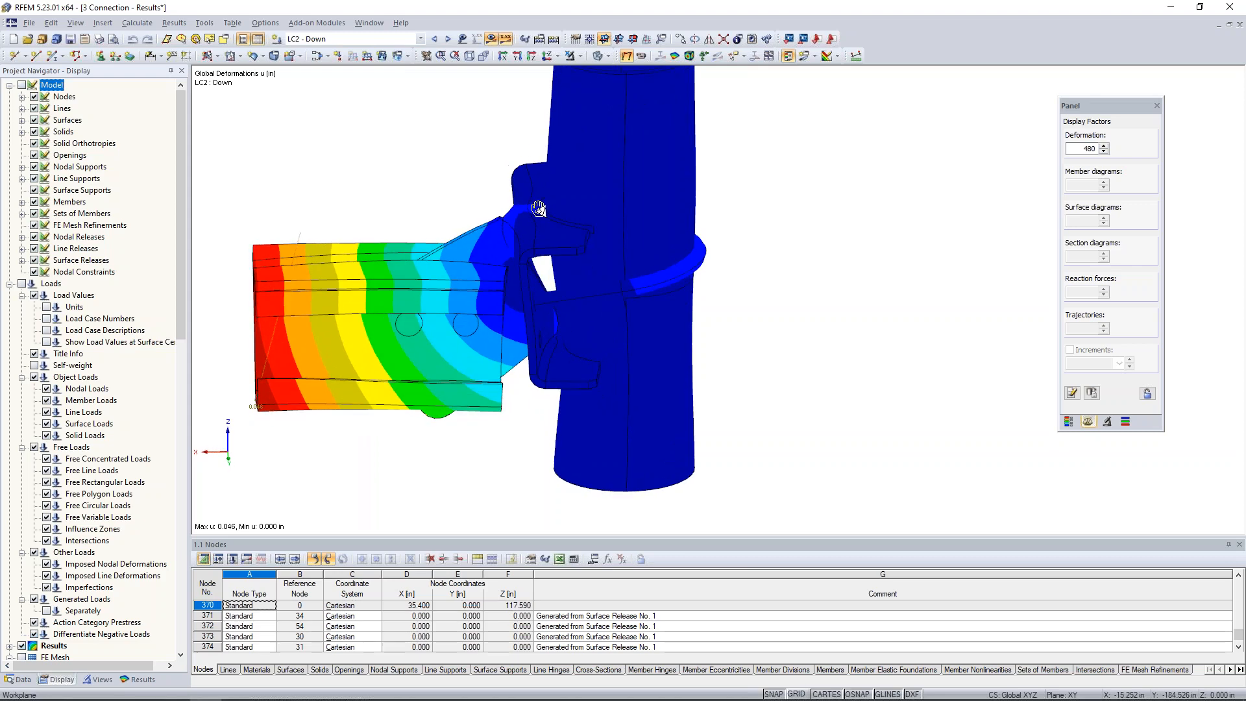
scroll(540, 211, "up", 5)
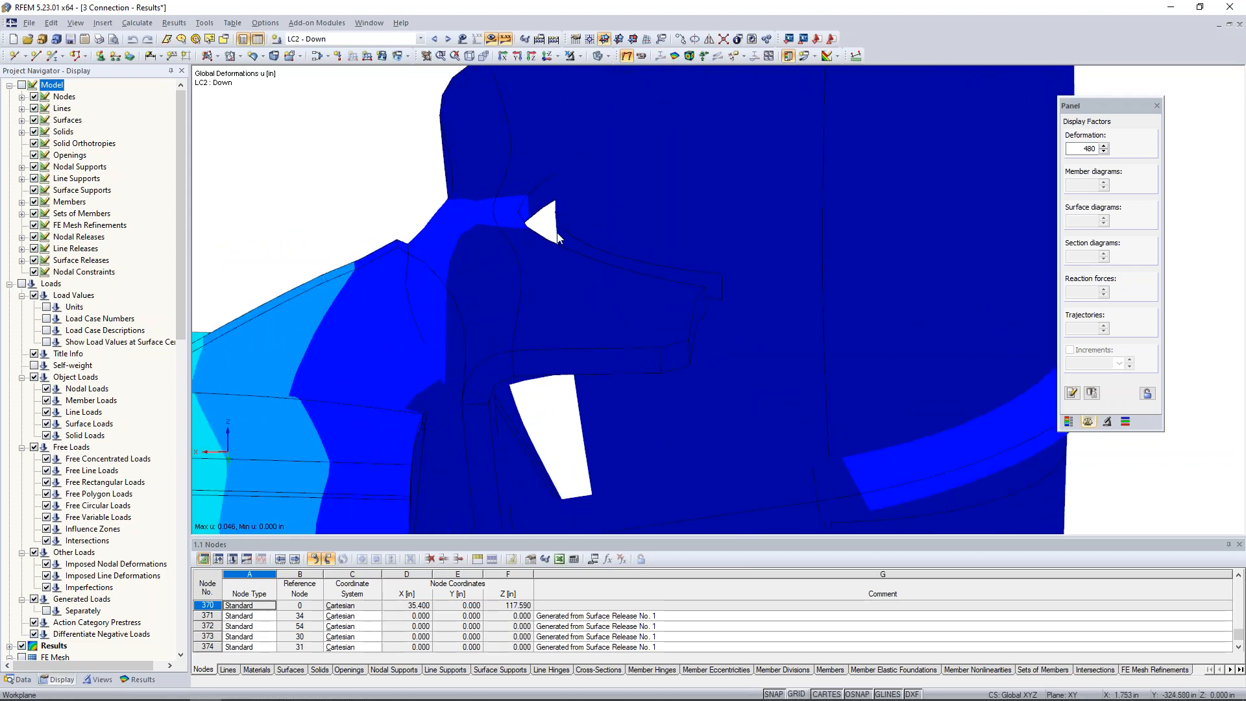
scroll(547, 231, "down", 5)
middle_click_drag(811, 322, 826, 283, "ctrl")
scroll(795, 292, "down", 1)
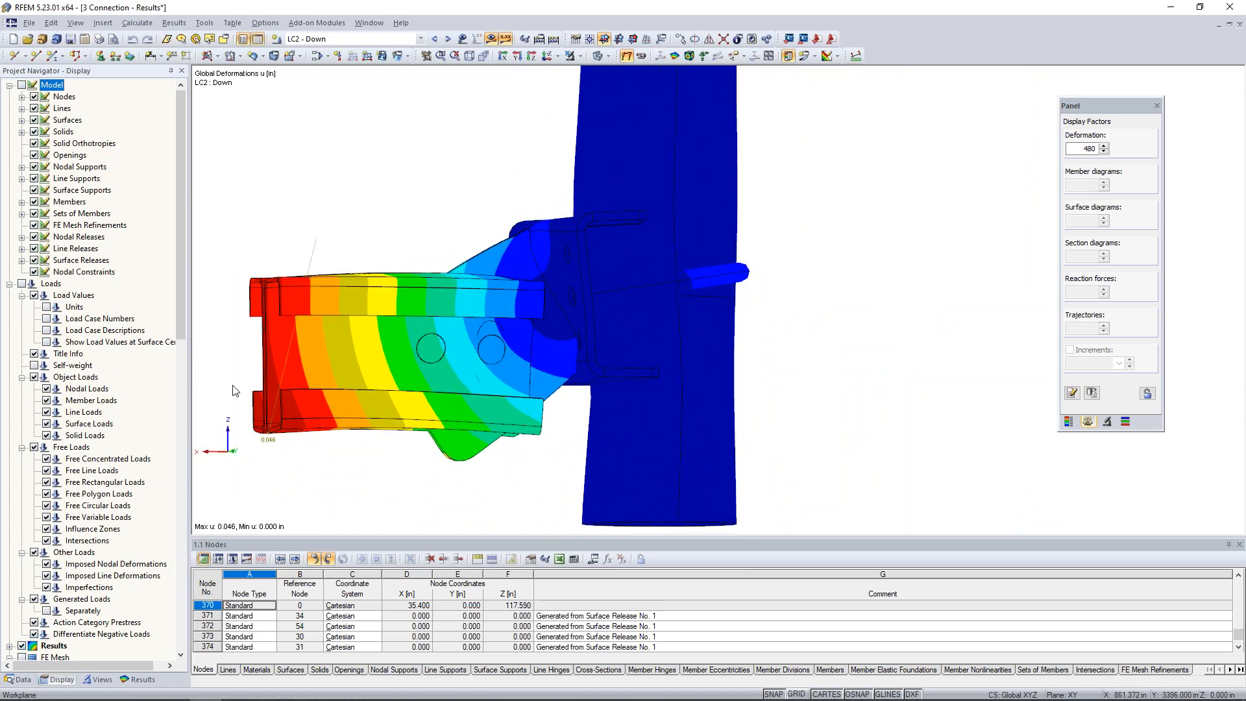
middle_click_drag(798, 292, 753, 324, "ctrl")
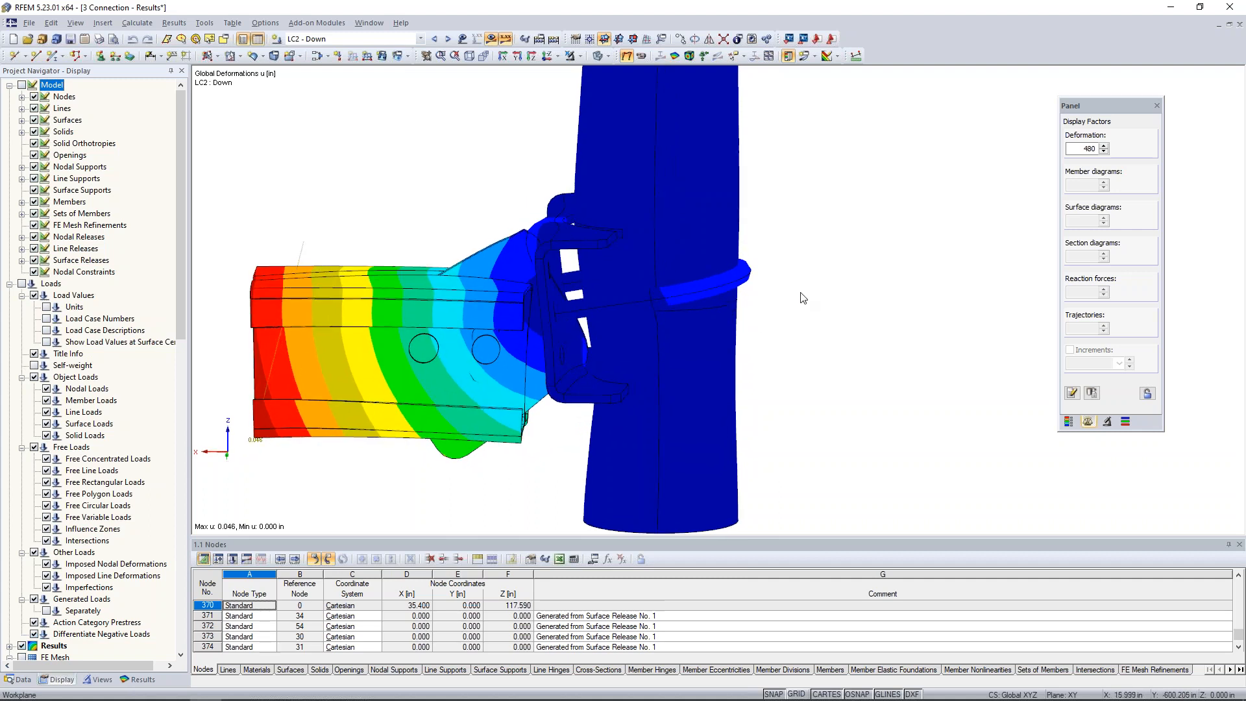
Display the global deformations of the connection for LC3 - Tension.
left_click(448, 38)
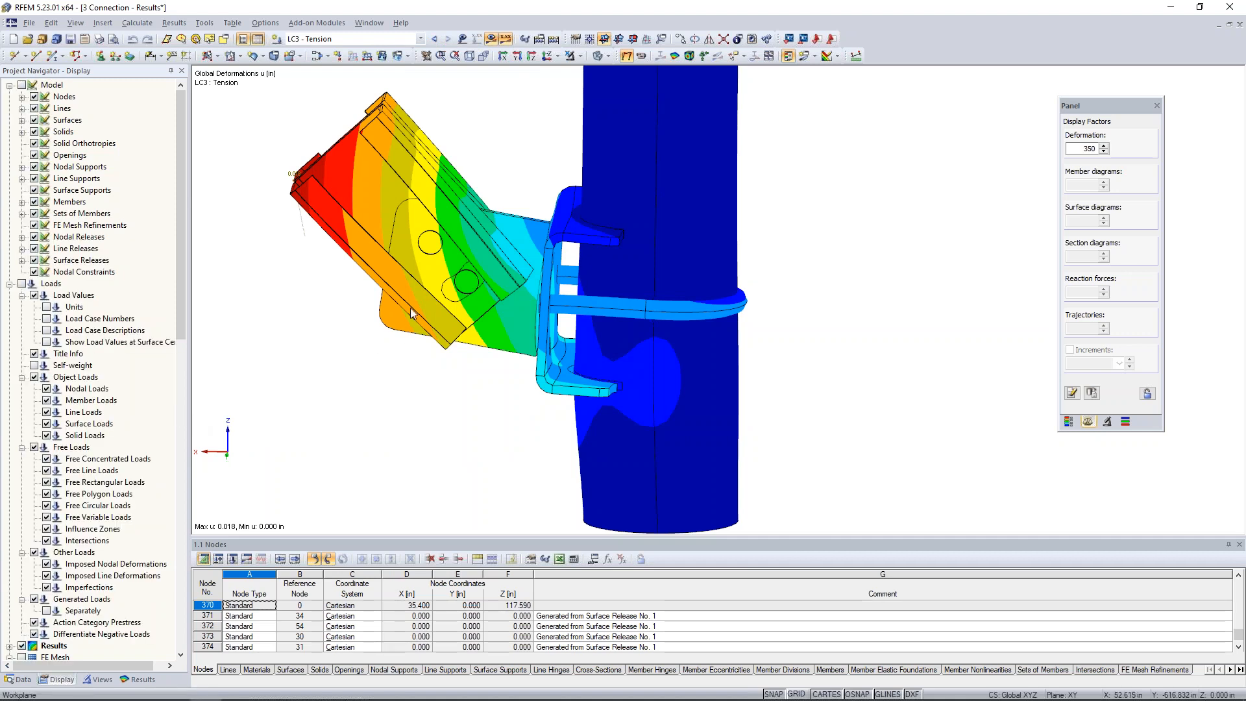
left_click(580, 56)
left_click(587, 133)
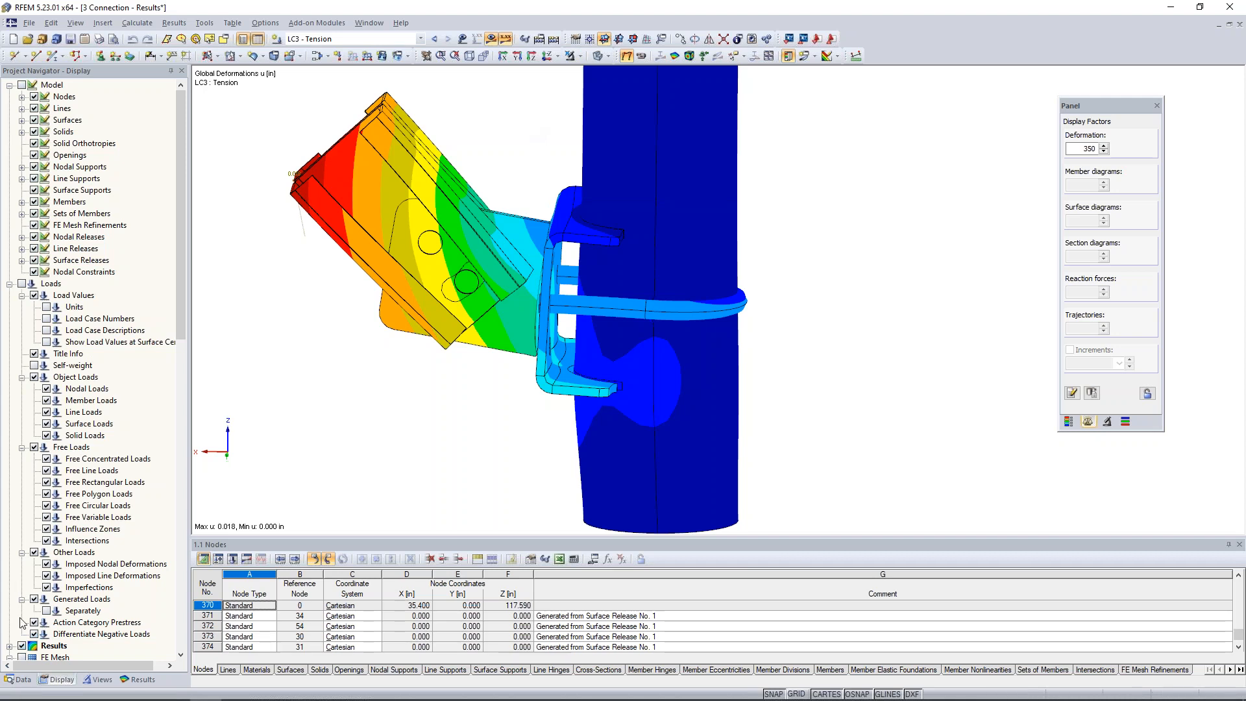
Turn the model objects' display back on and hide the LC3 deformation results.
left_click(22, 85)
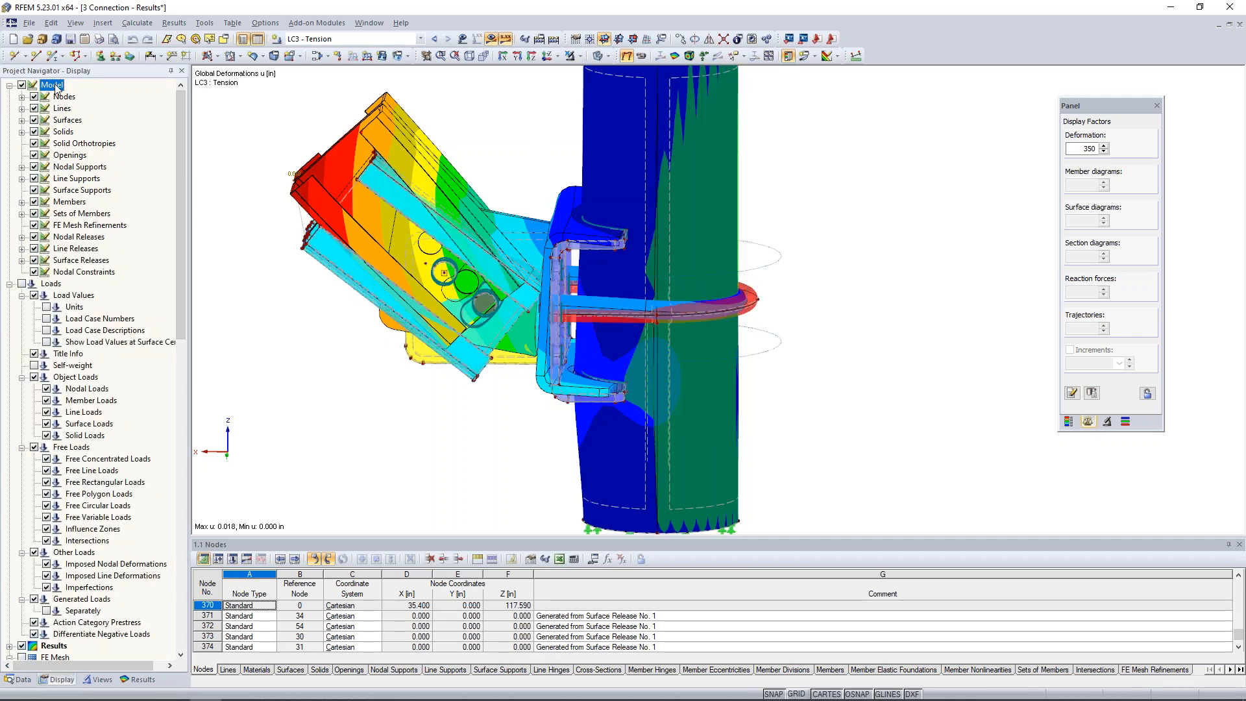
left_click(493, 40)
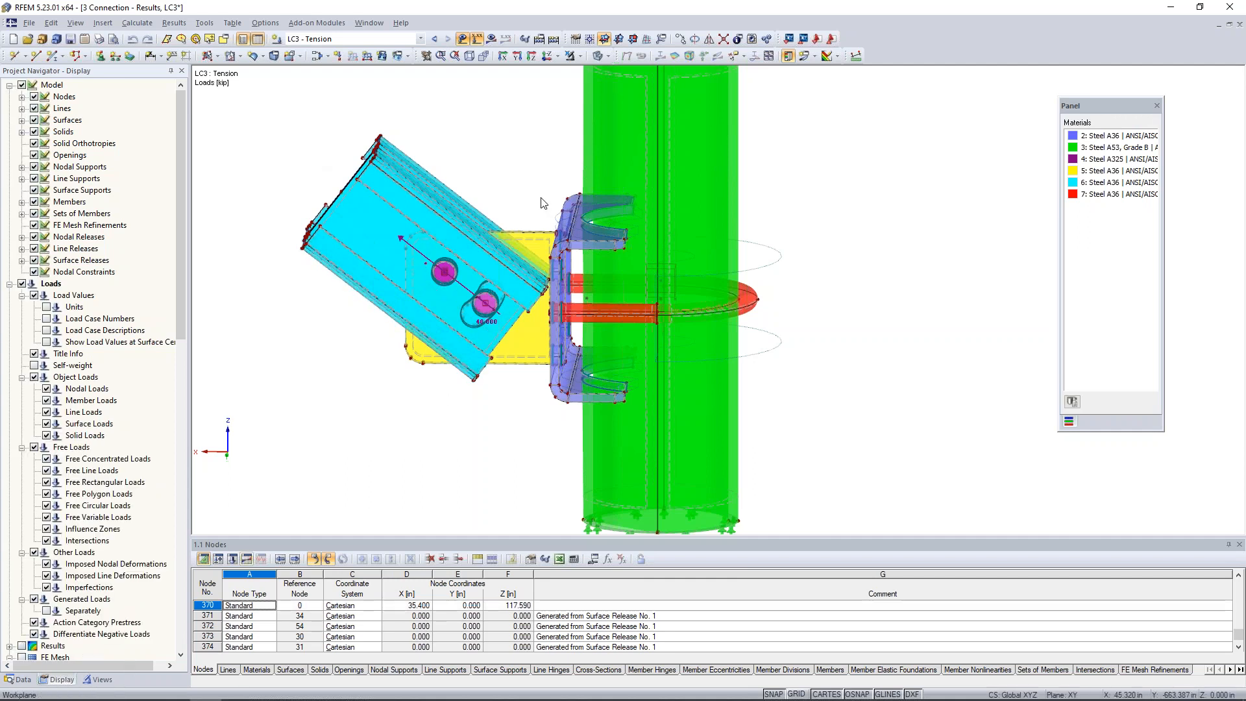
Show the LC3 deformation results, isolate the bracket, U-bolt and pipe by visibility, and display them in wireframe.
left_click(493, 39)
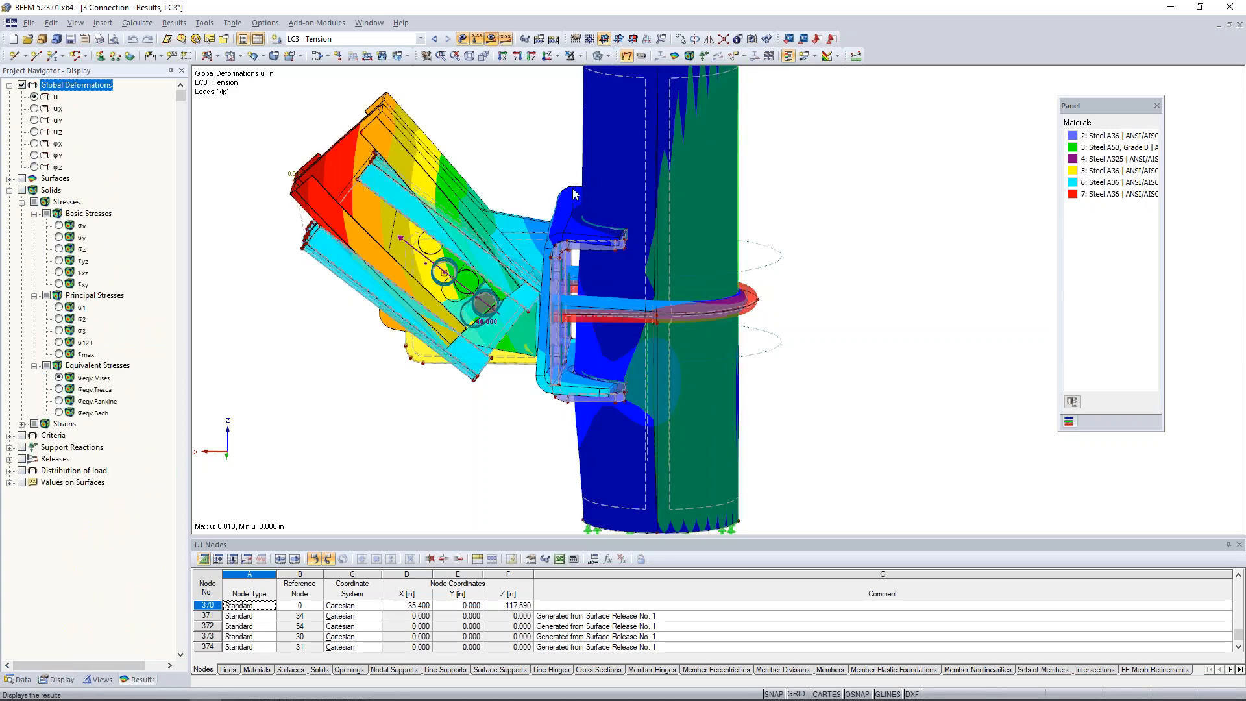
middle_click_drag(587, 175, 583, 154, "ctrl")
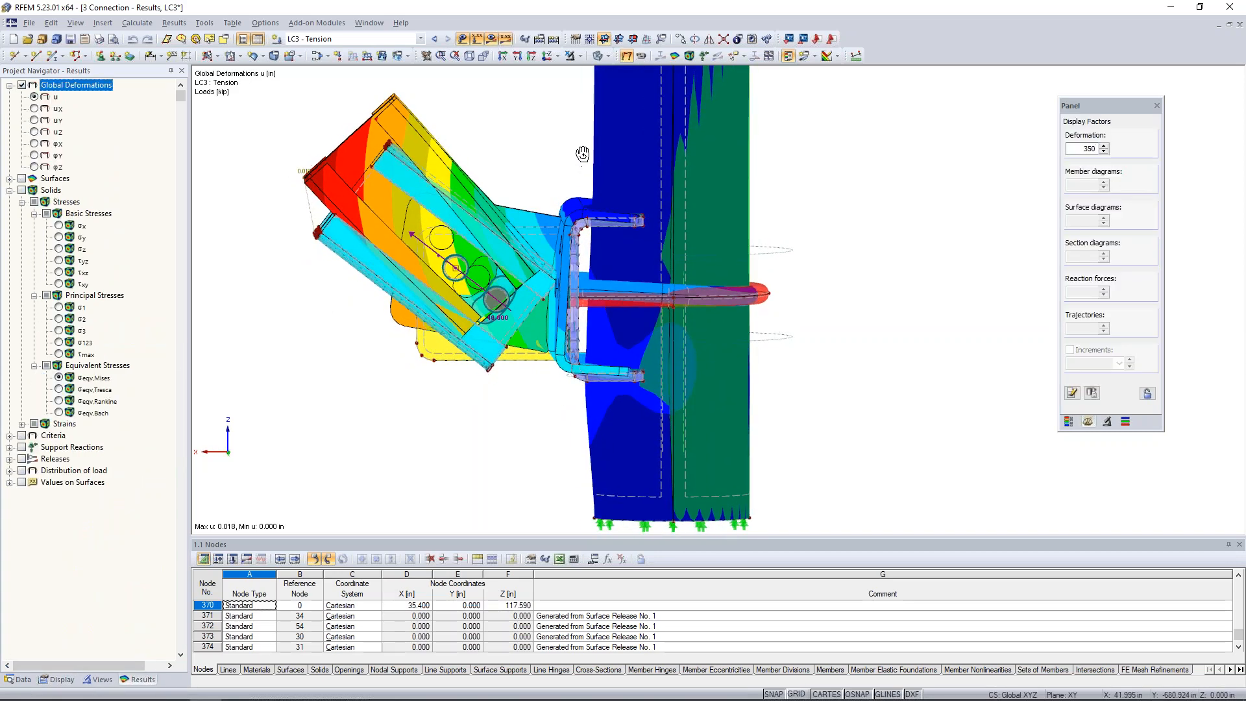
left_click_drag(554, 172, 816, 522)
left_click(577, 57)
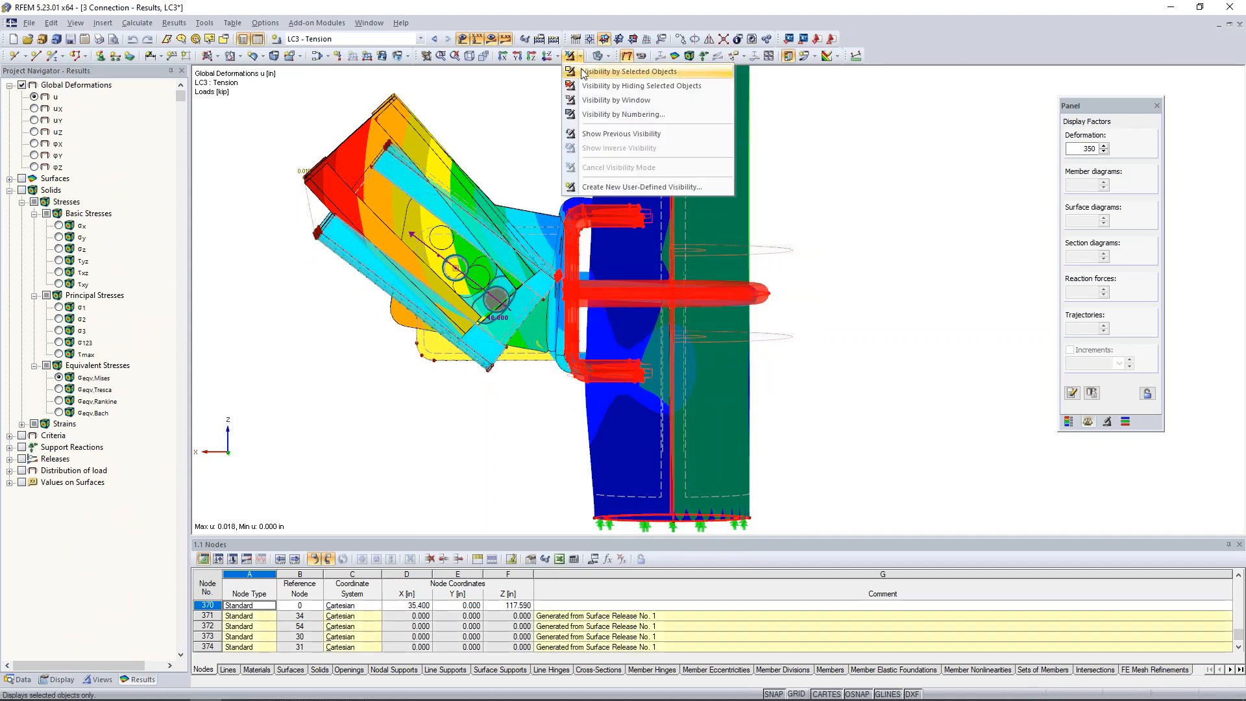
left_click(582, 73)
middle_click_drag(503, 185, 492, 250, "ctrl")
left_click(491, 250)
left_click(607, 57)
left_click(617, 72)
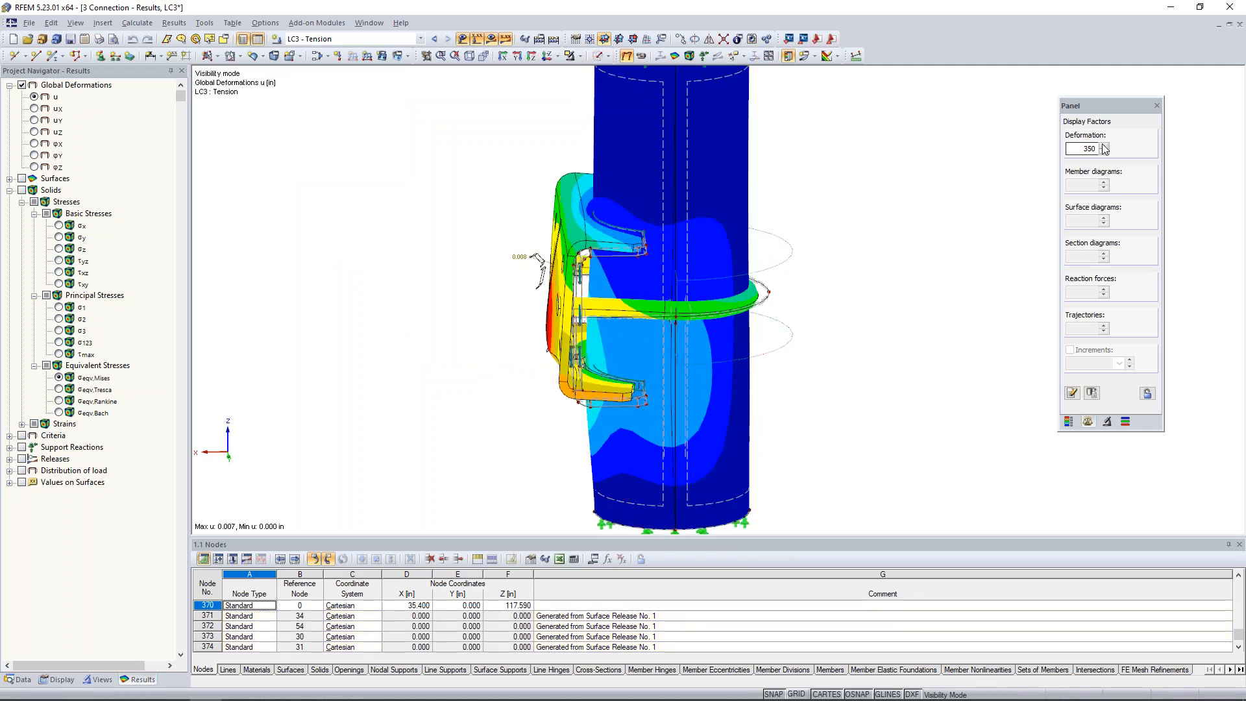
Set the deformation display factor to 1400 and examine how the bracket and U-bolt deform against the pipe in LC3.
left_click(1105, 146)
left_click(1105, 146)
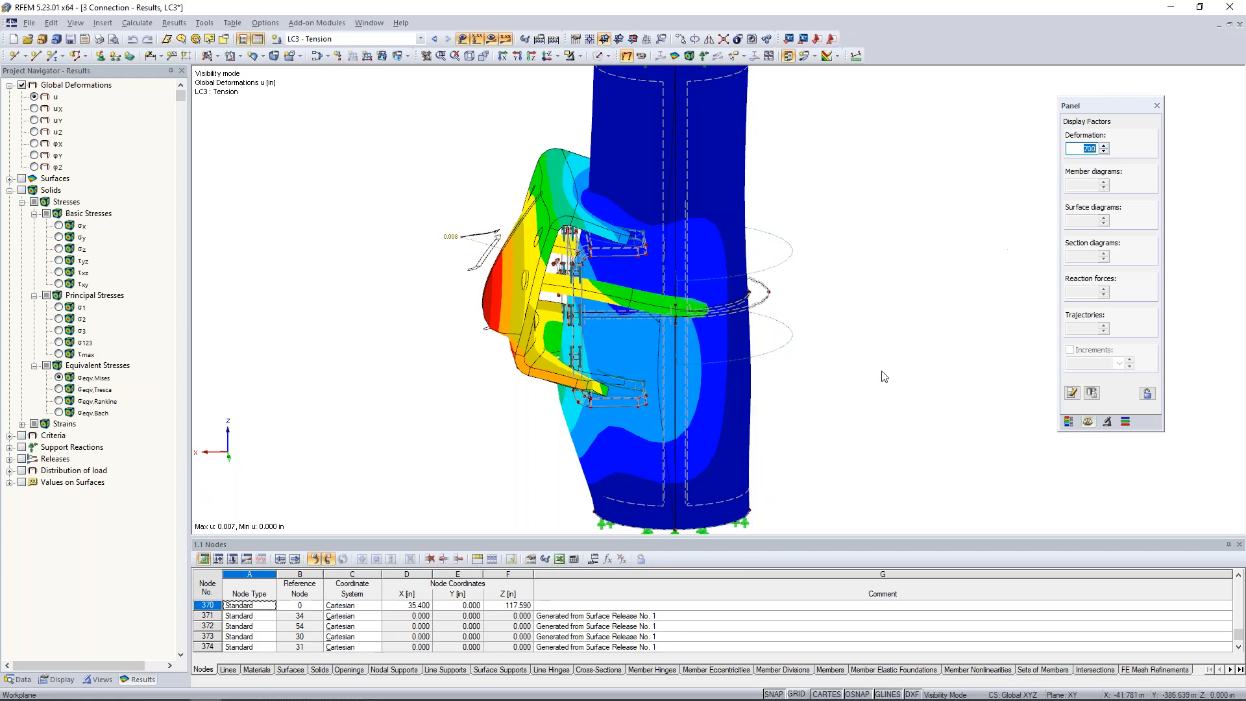
middle_click_drag(840, 301, 800, 390, "ctrl")
scroll(801, 390, "down", 1)
middle_click_drag(536, 435, 568, 390, "ctrl")
scroll(572, 346, "down", 1)
scroll(574, 351, "up", 3)
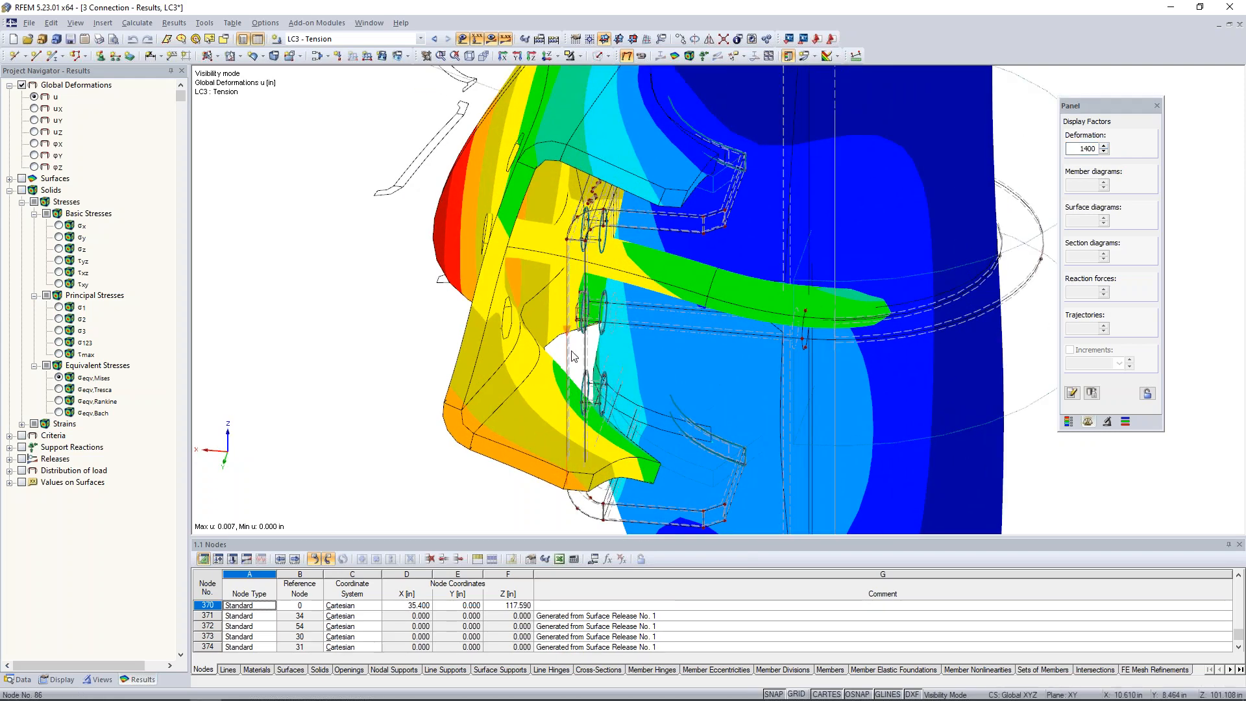
scroll(590, 355, "down", 3)
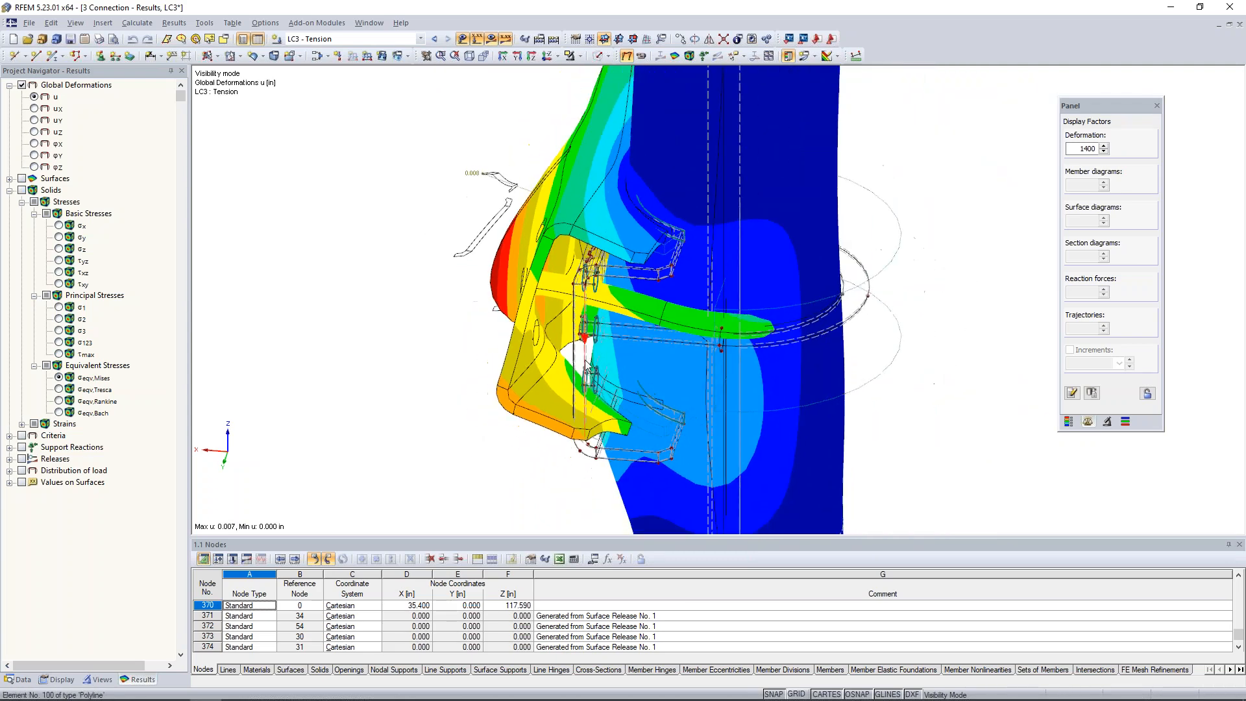
middle_click_drag(421, 359, 484, 376, "ctrl")
scroll(483, 377, "down", 1)
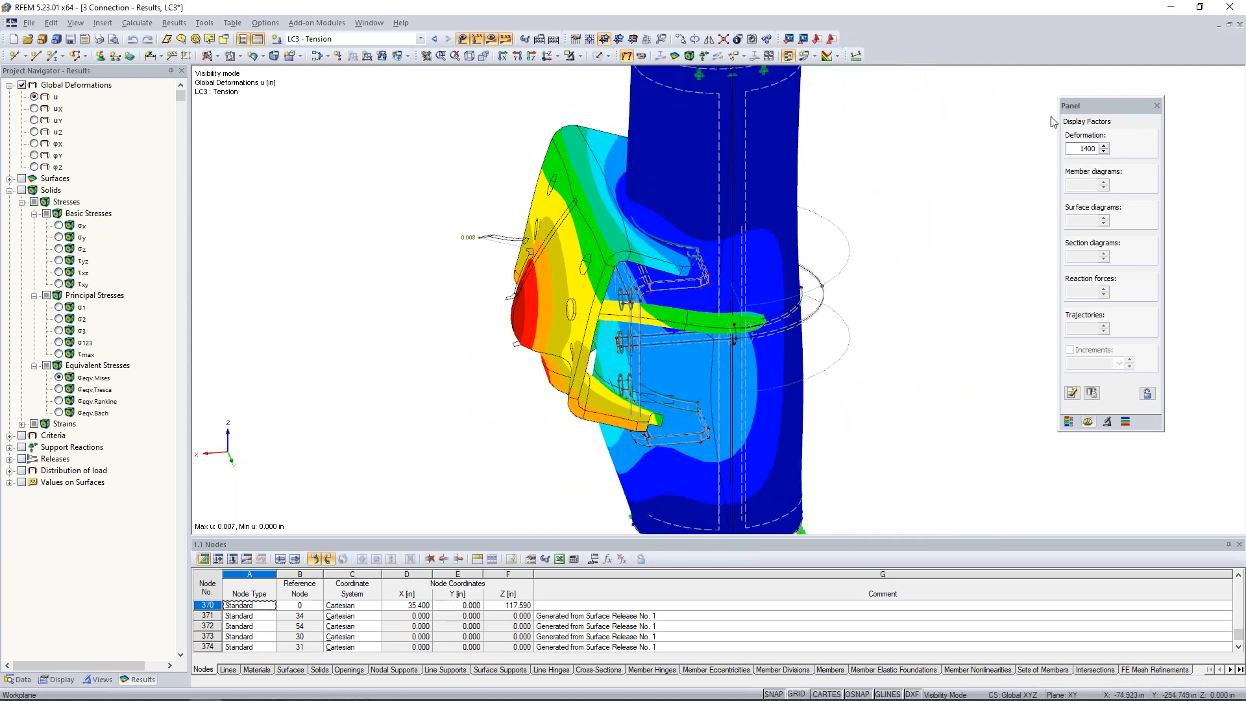
Reduce the deformation display factor to 175 for the isolated bracket and pipe.
left_click(1104, 151)
left_click(1104, 151)
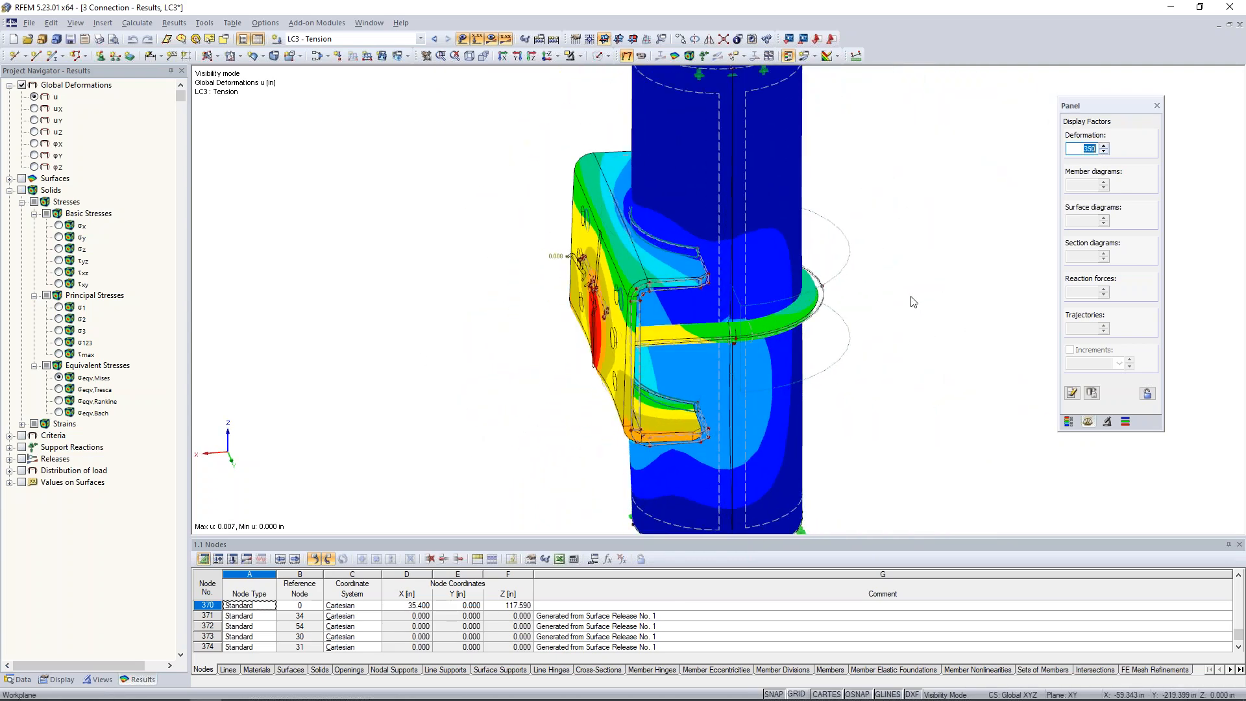
scroll(701, 255, "down", 3)
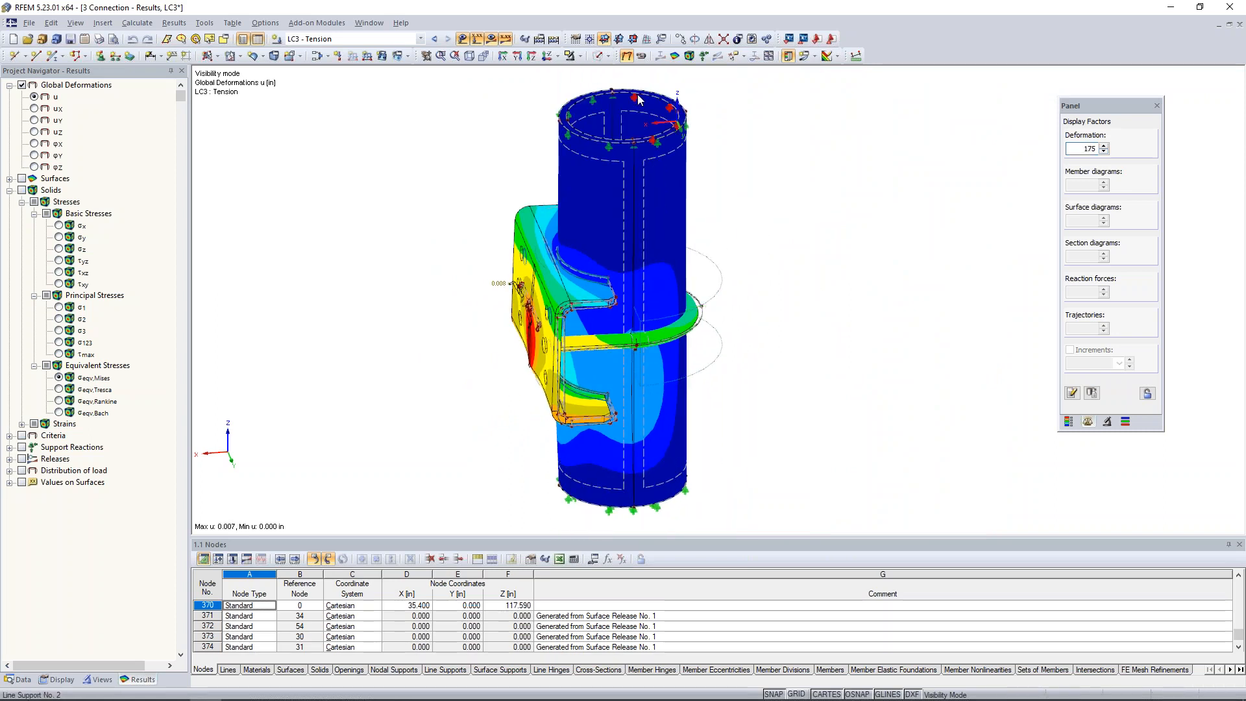
Switch to the solid transparent display model and cancel the visibility mode to show the whole connection.
left_click(608, 57)
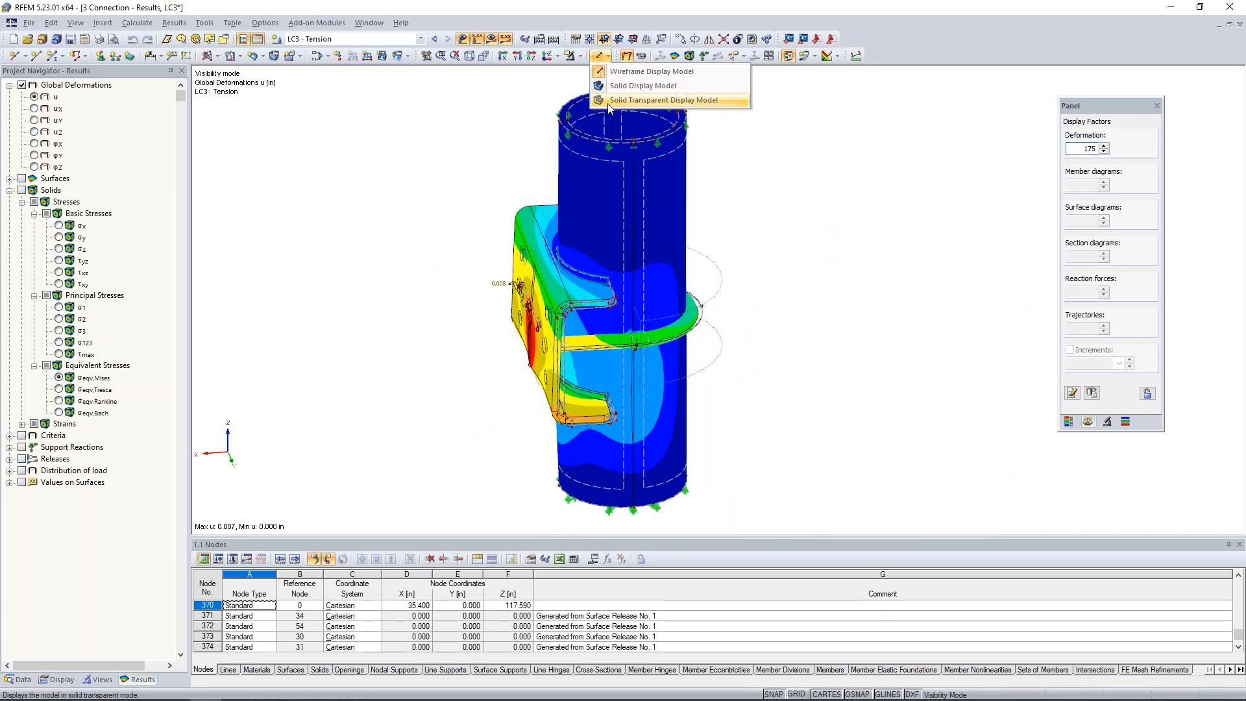
left_click(610, 99)
left_click(577, 75)
left_click(574, 55)
left_click(595, 168)
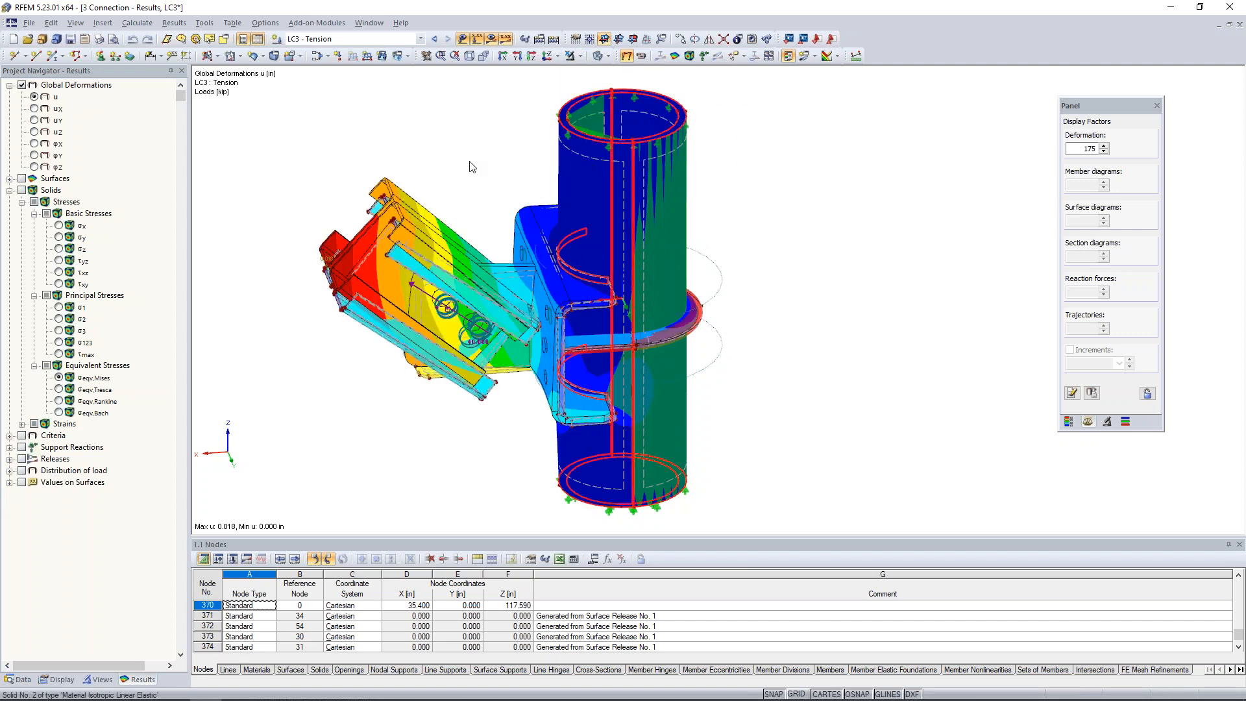
left_click(472, 200)
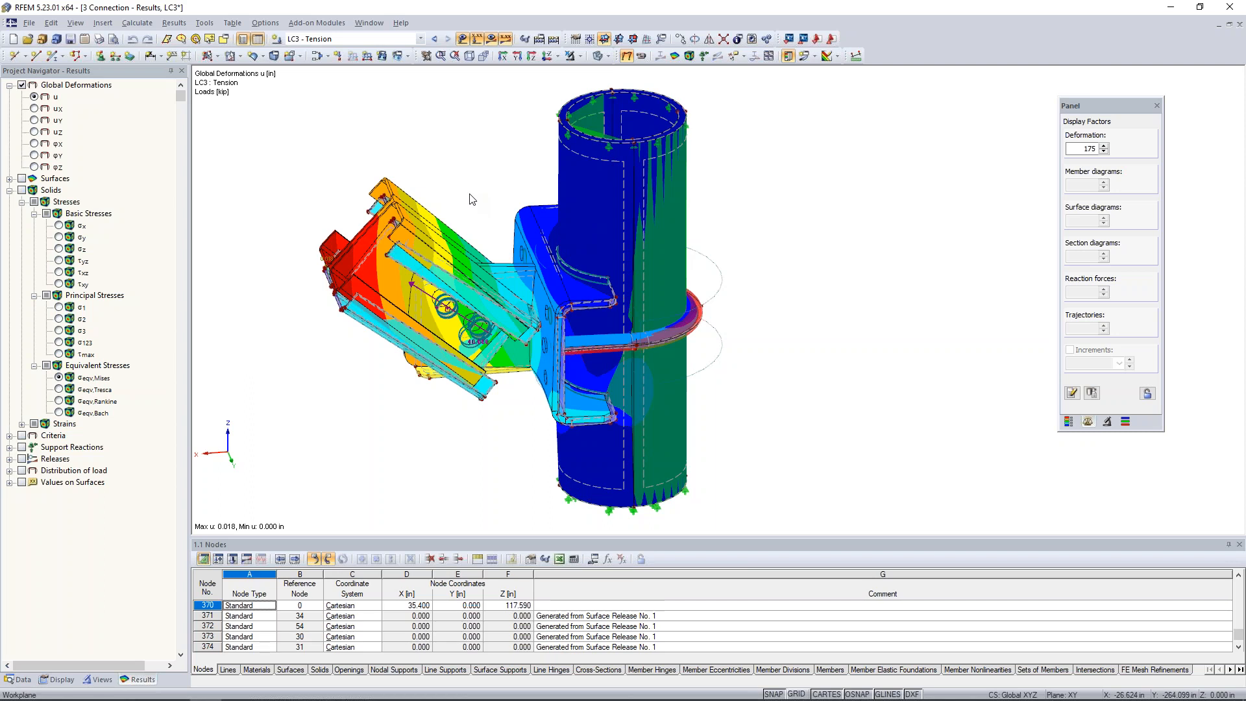
Change the whole connection's LC3 deformation view to the wireframe display model.
left_click(599, 56)
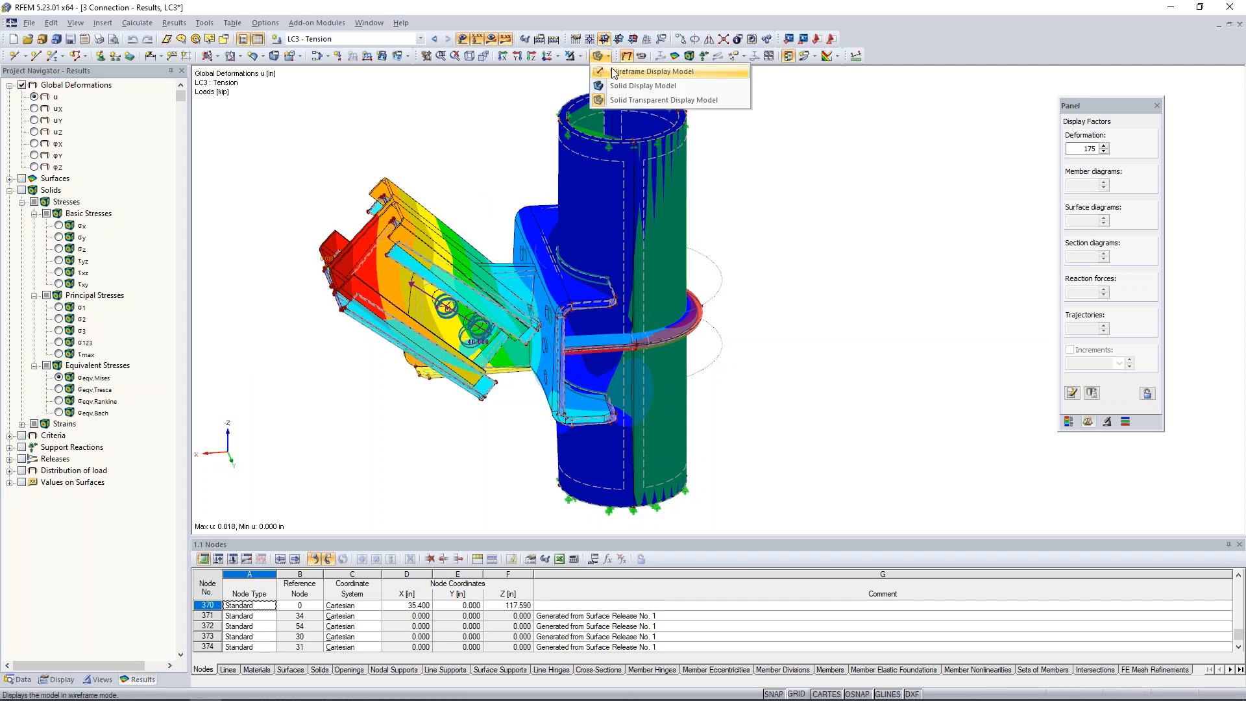
left_click(649, 65)
middle_click_drag(445, 399, 479, 405, "ctrl")
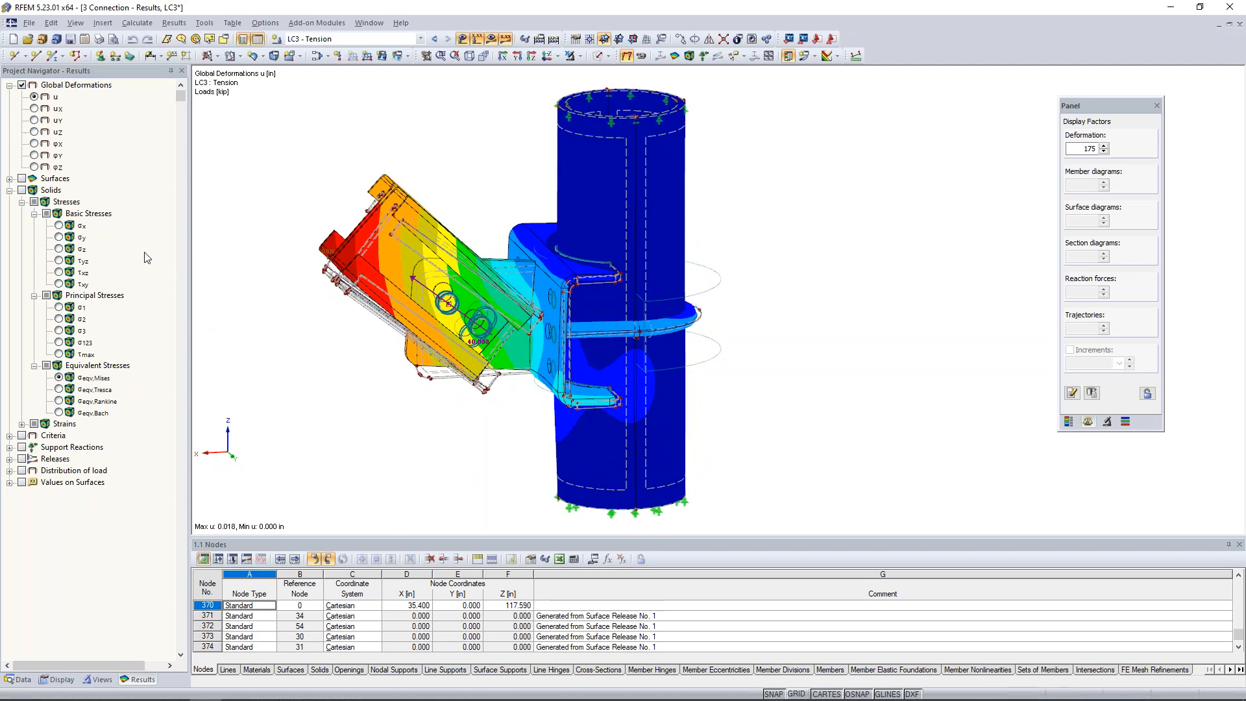
Display the solid stresses for LC3, view the basic components including σx and τyz, and return to the von Mises equivalent stresses.
left_click(22, 191)
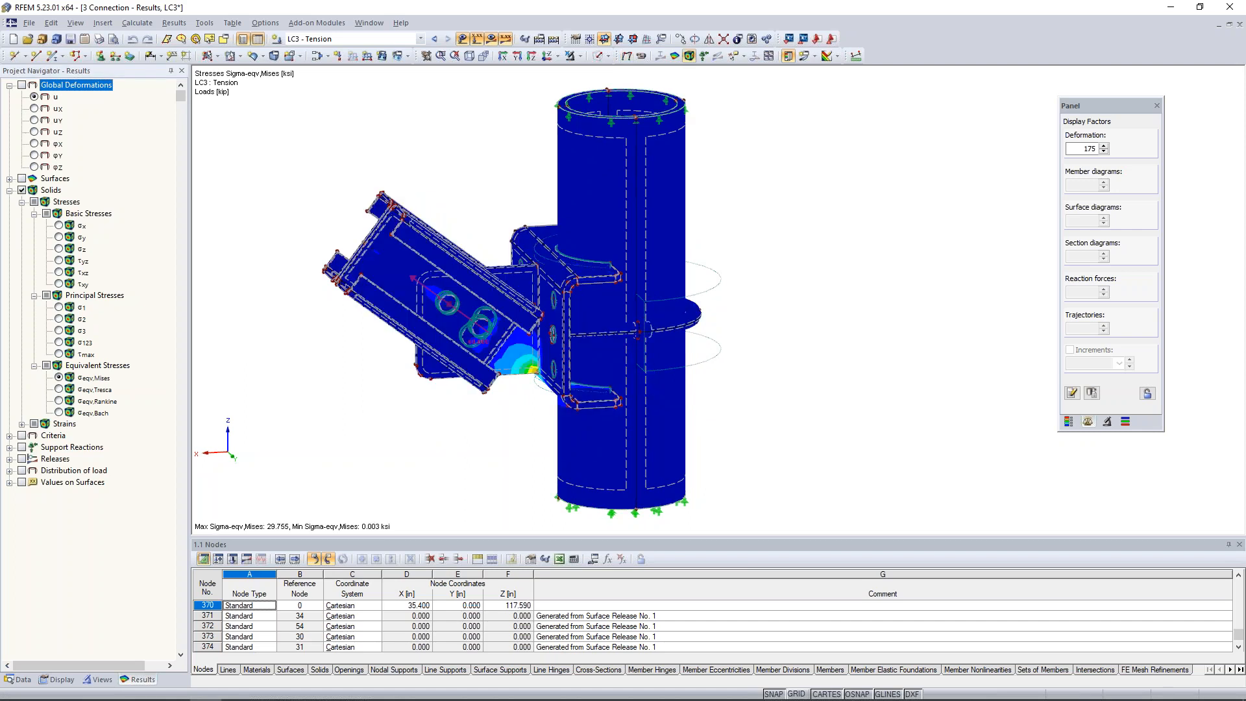
left_click(68, 223)
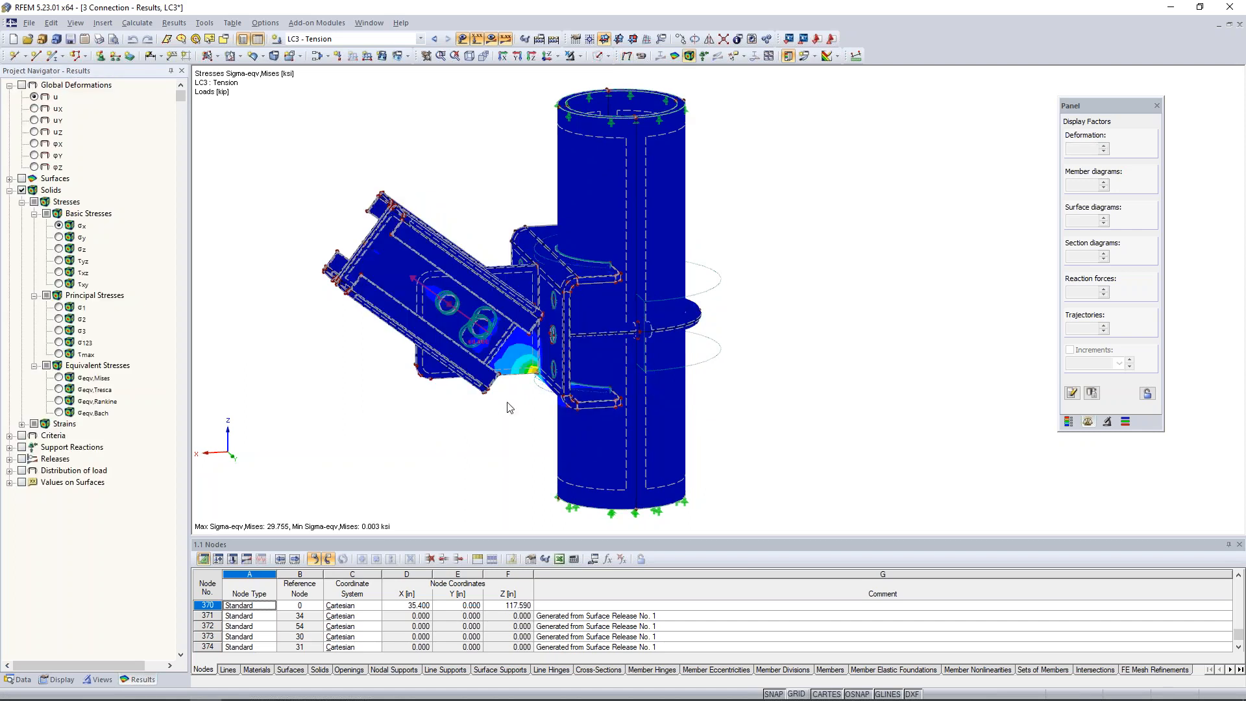
middle_click_drag(520, 406, 573, 422, "ctrl")
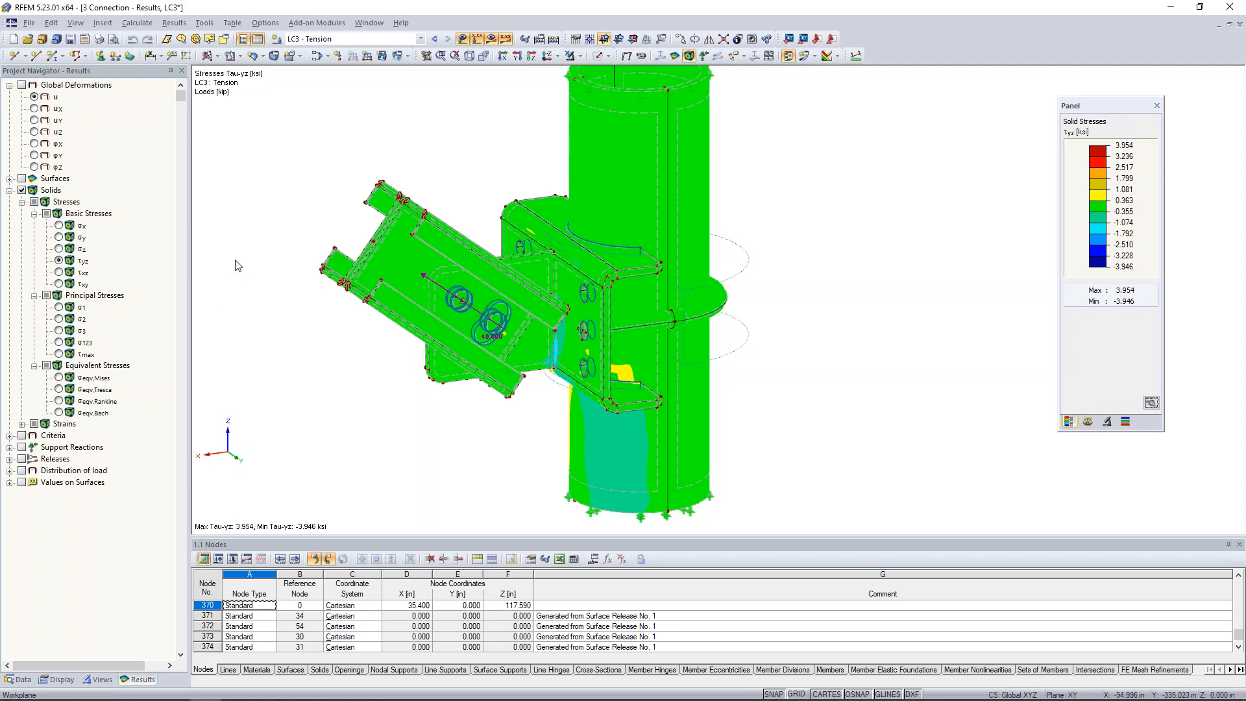
left_click(61, 377)
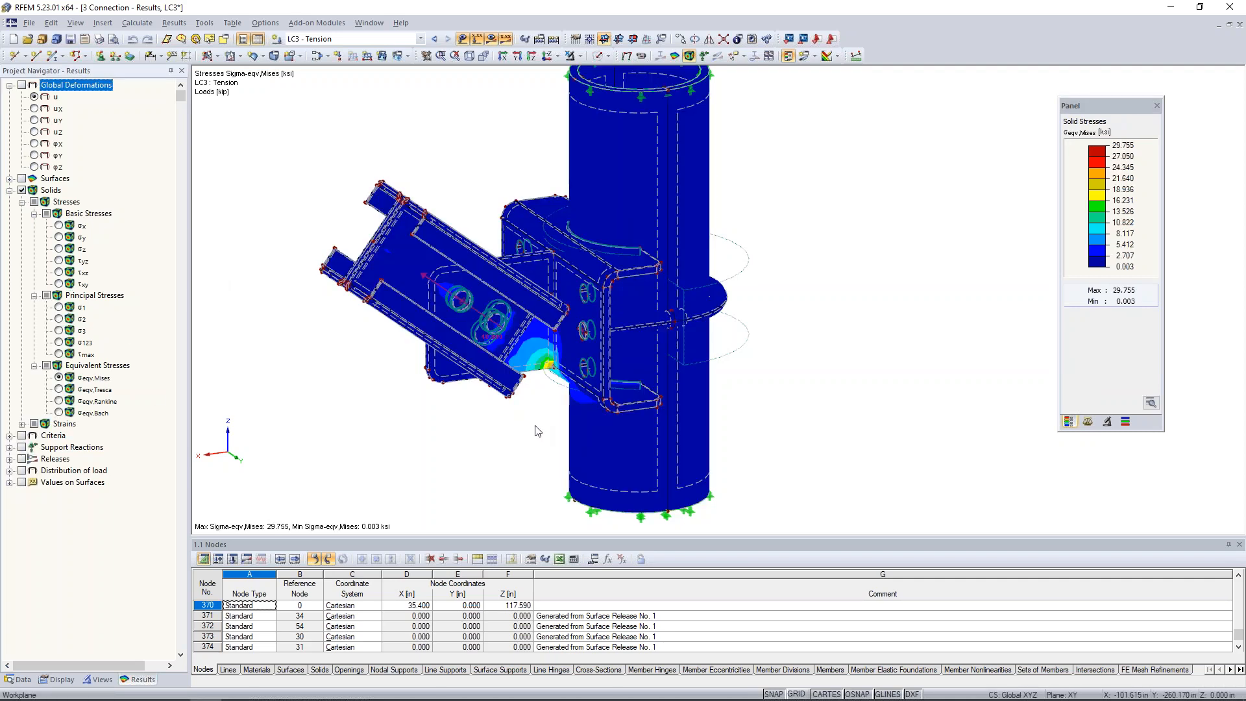
middle_click_drag(481, 445, 579, 447)
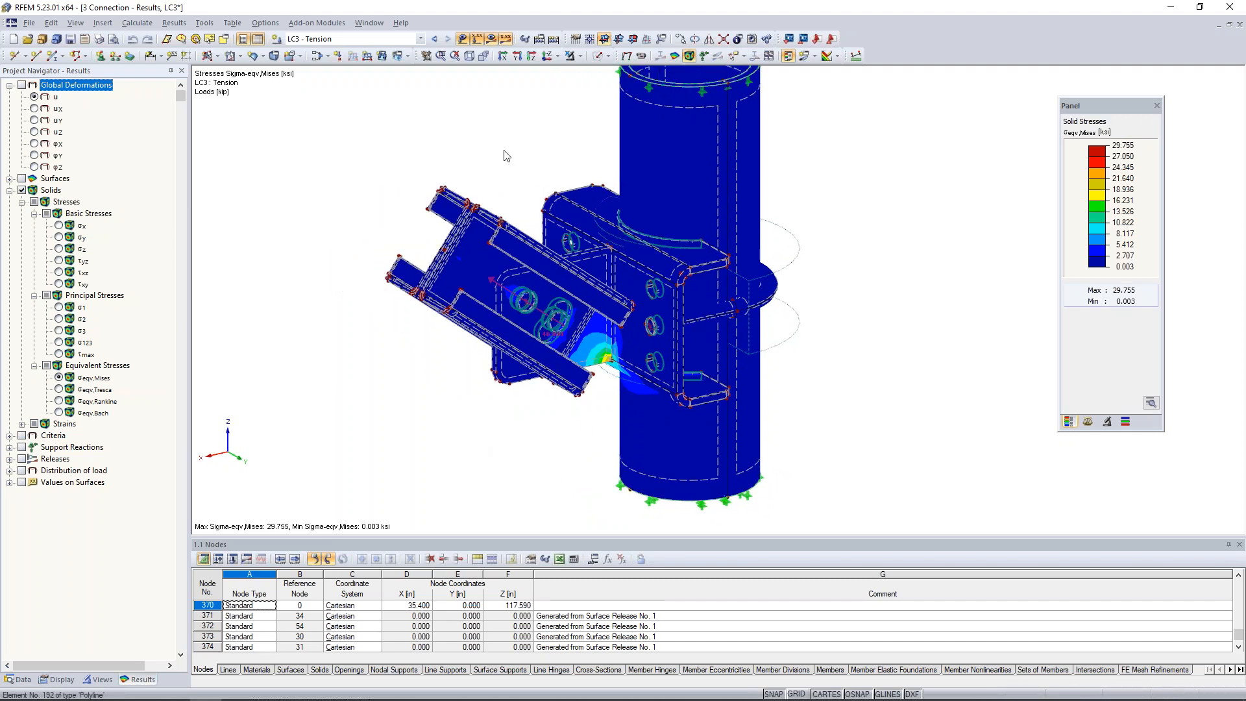
Go through LC2 - Down to LC1 - Up and examine the von Mises stress concentrations at the gusset-to-bracket joint.
left_click(434, 40)
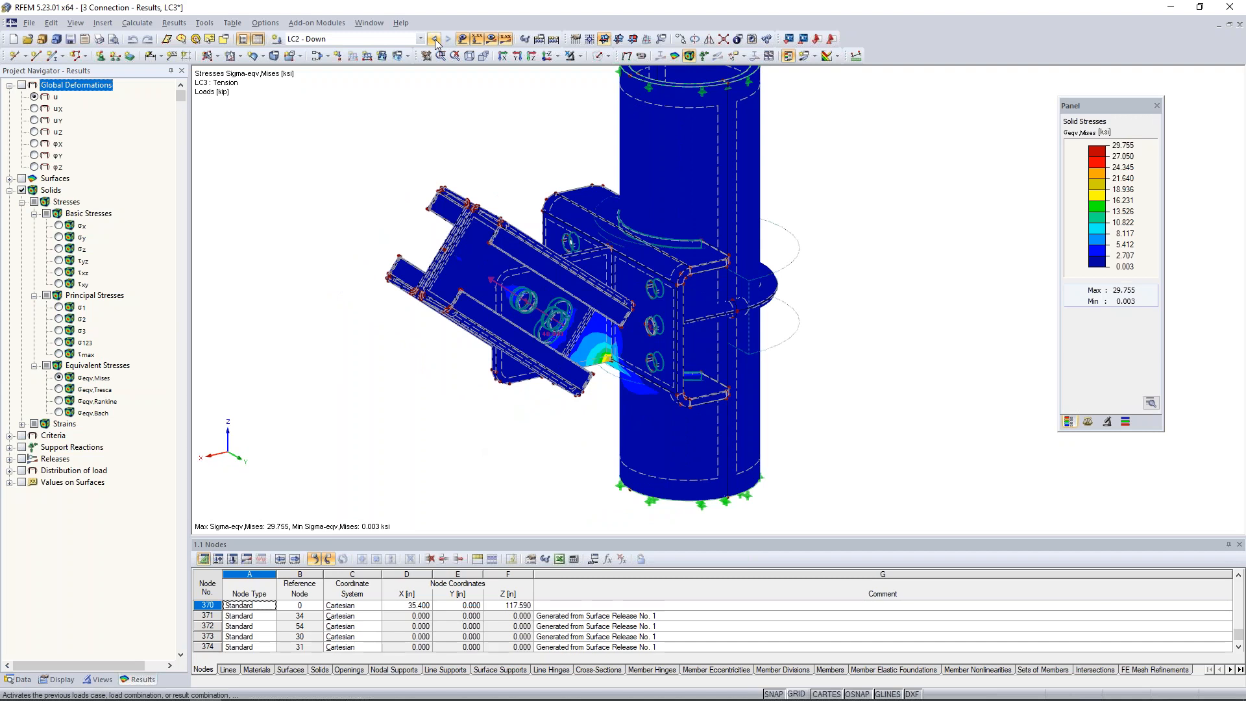
left_click(435, 39)
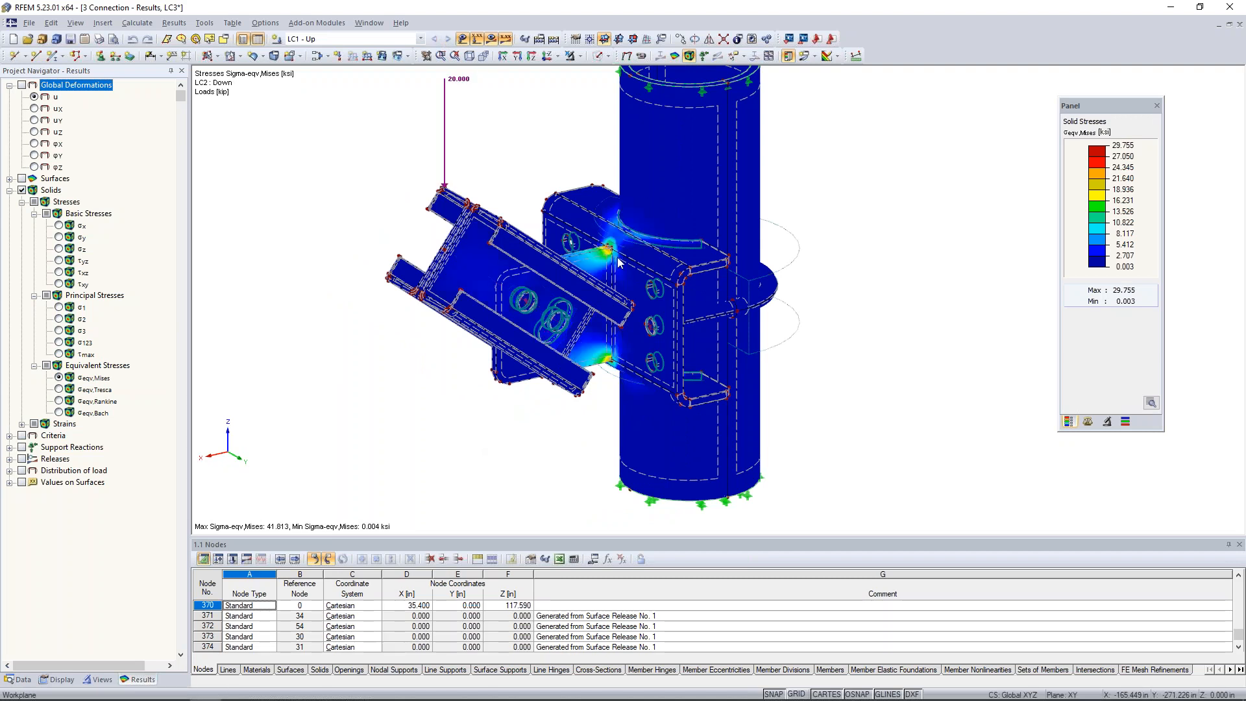
scroll(619, 263, "up", 4)
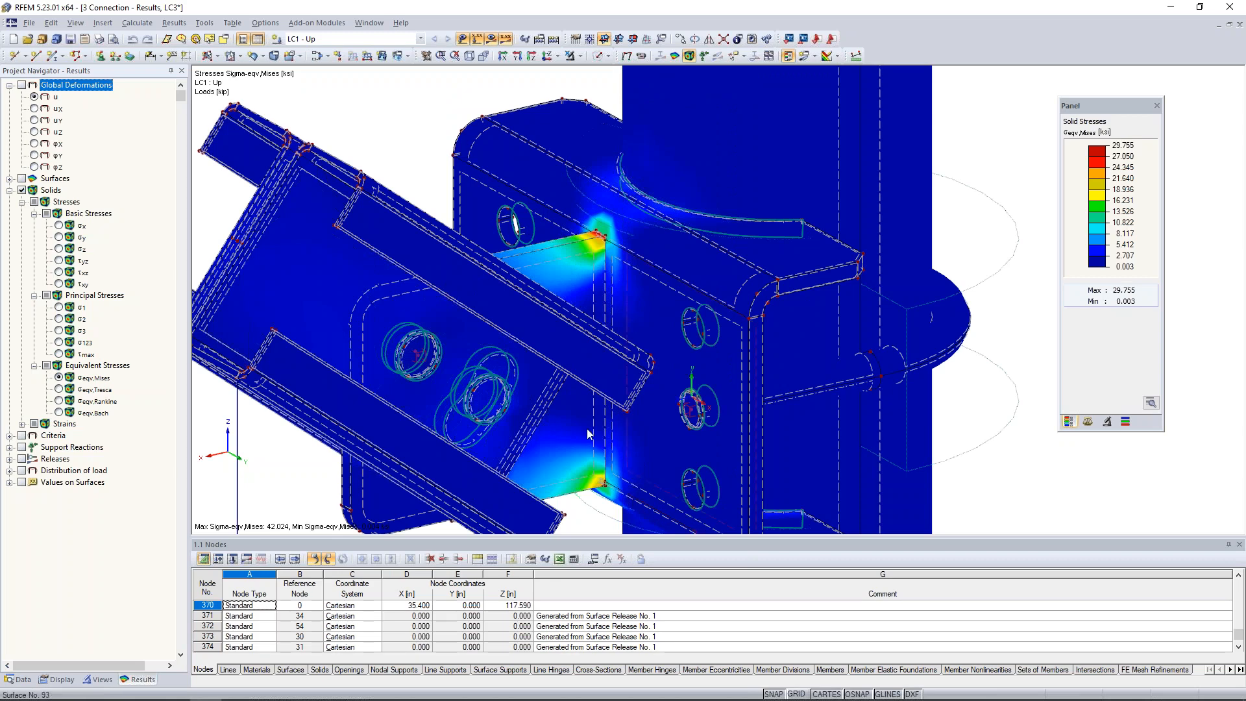
scroll(687, 368, "down", 2)
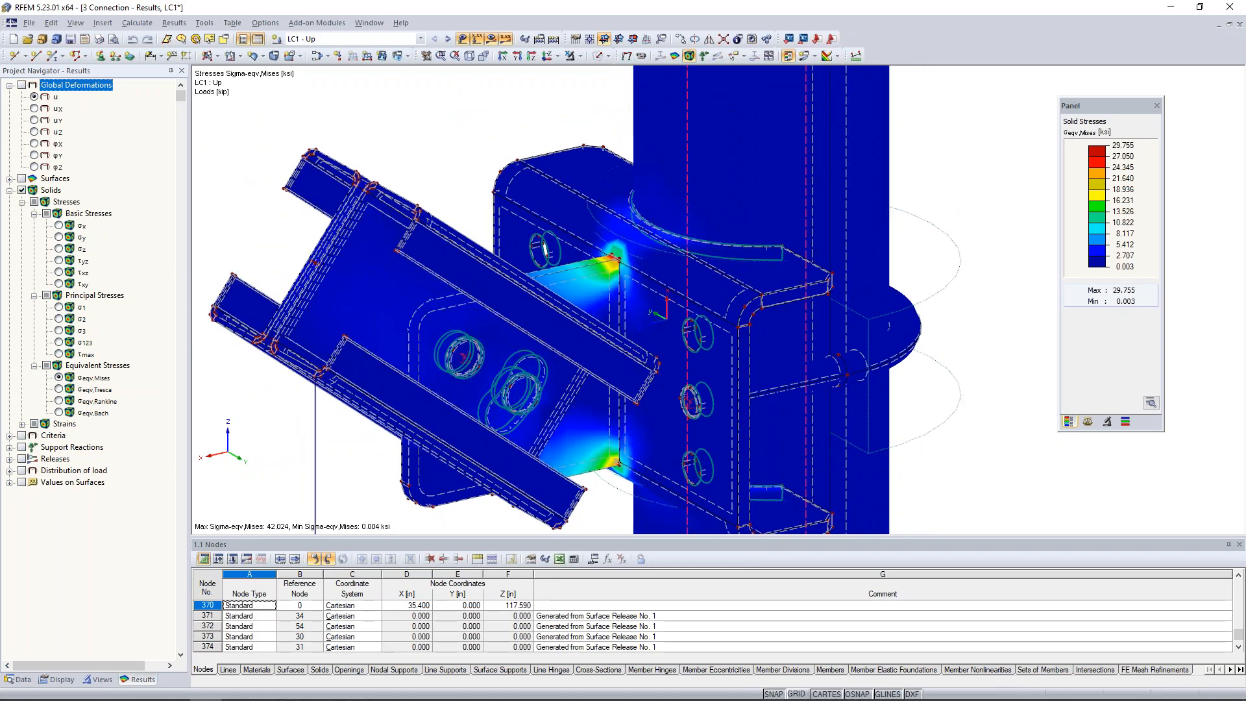
scroll(690, 368, "down", 3)
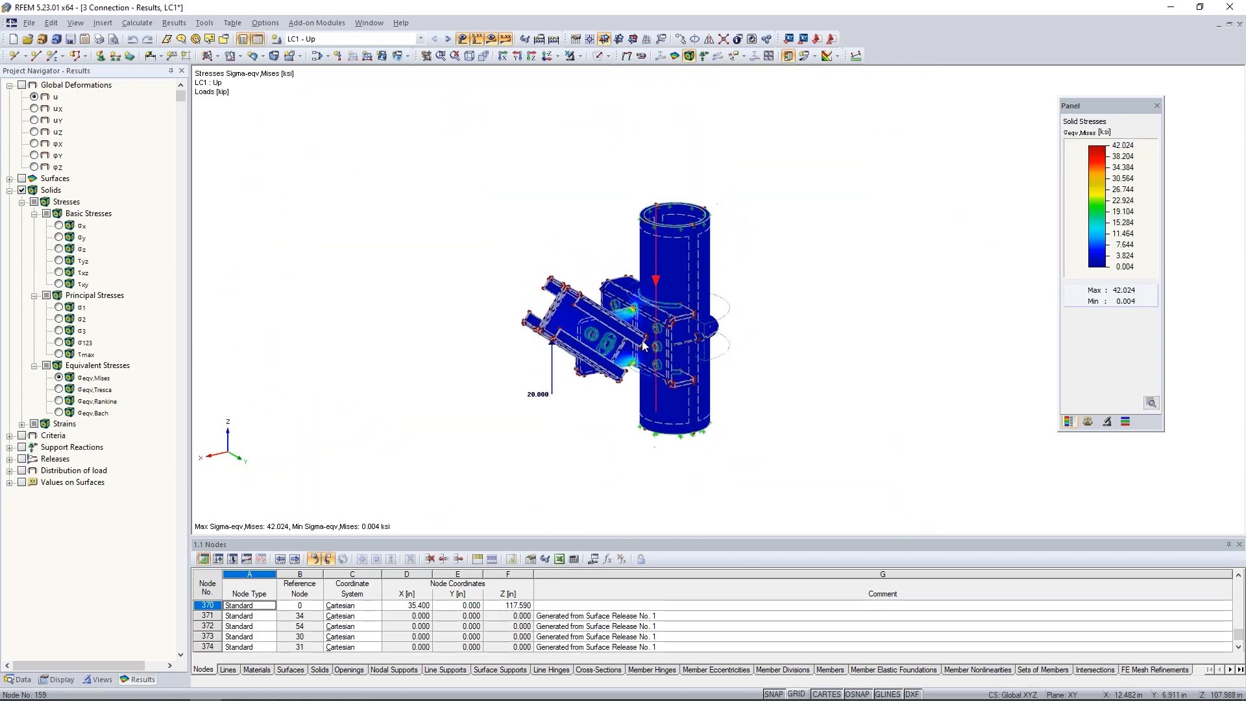
scroll(642, 345, "up", 1)
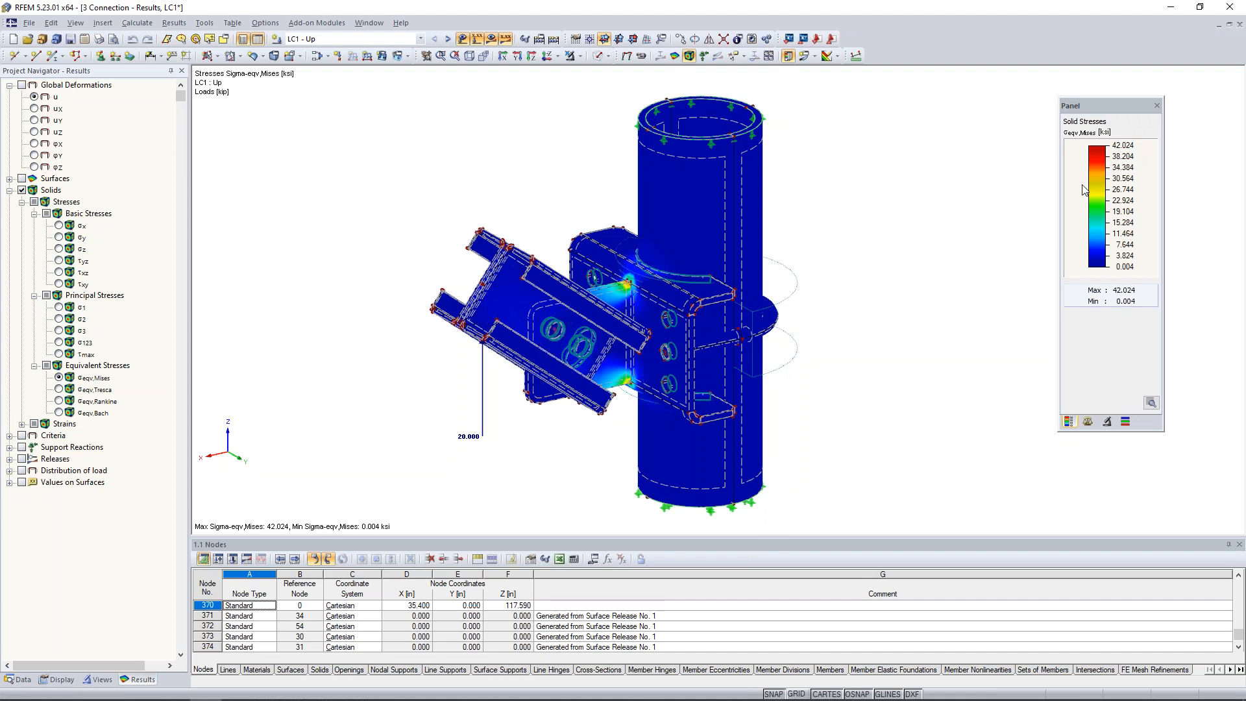
Turn on the FE mesh display over the LC1 von Mises stress results.
left_click(59, 680)
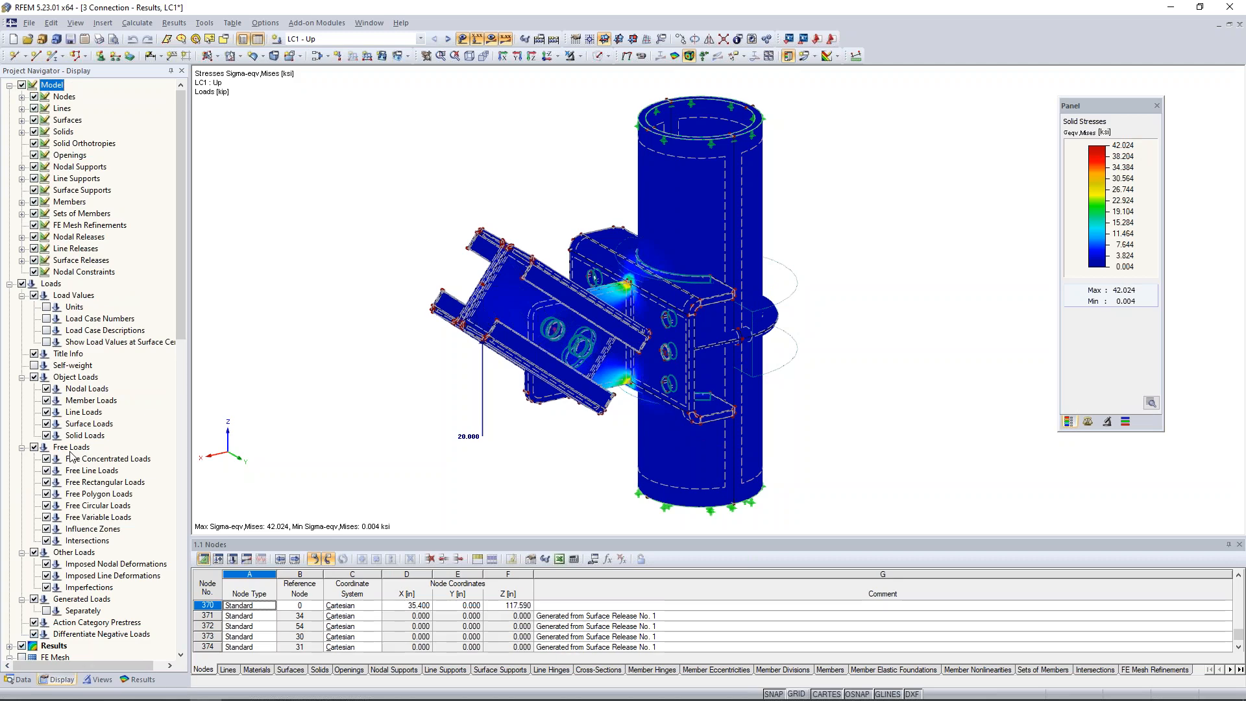
scroll(70, 456, "down", 5)
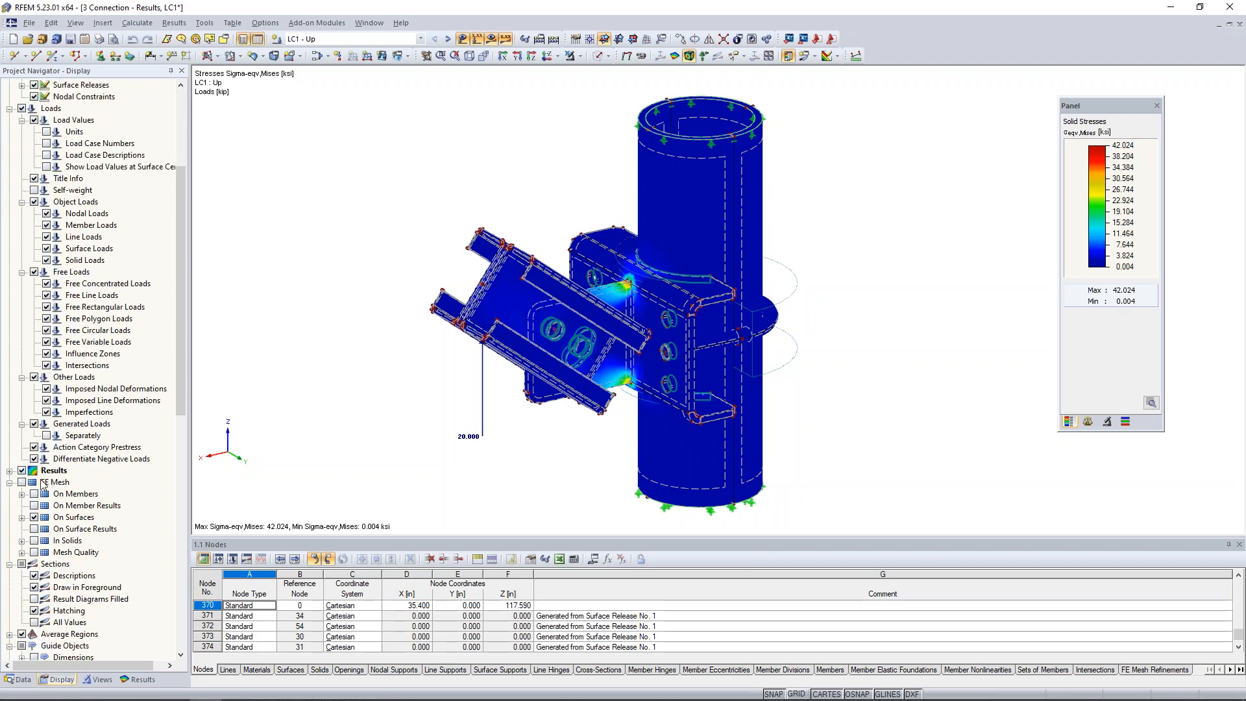
left_click(23, 483)
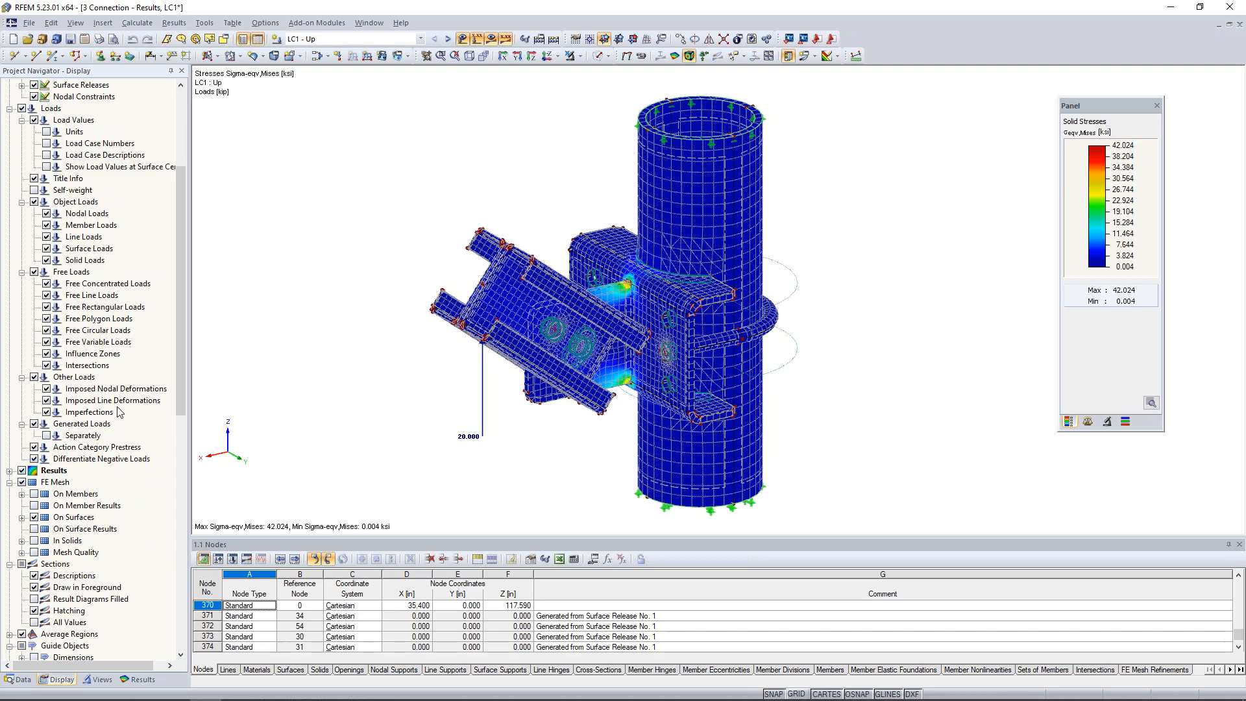
Set the solids' stress distribution to Constant on Elements and examine the gusset's peak stress elements up close.
scroll(119, 412, "up", 5)
scroll(118, 412, "down", 12)
scroll(119, 412, "down", 4)
scroll(119, 412, "up", 10)
left_click(9, 435)
scroll(16, 459, "down", 2)
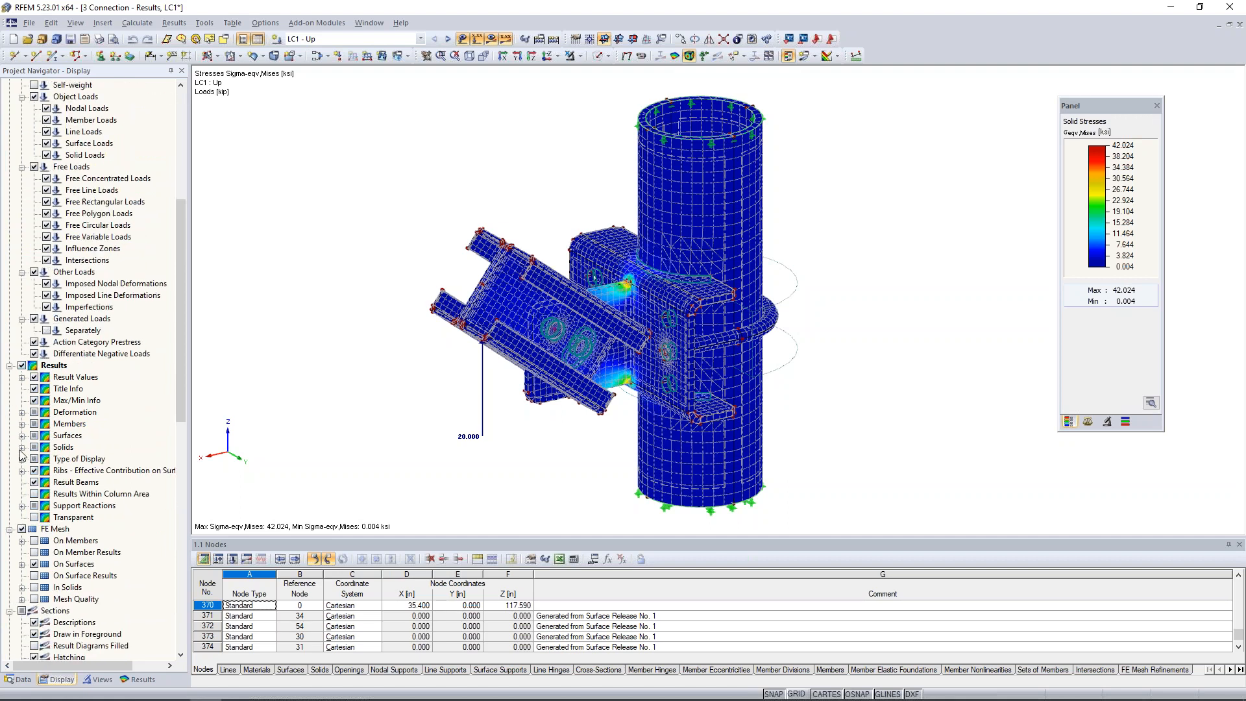
left_click(21, 447)
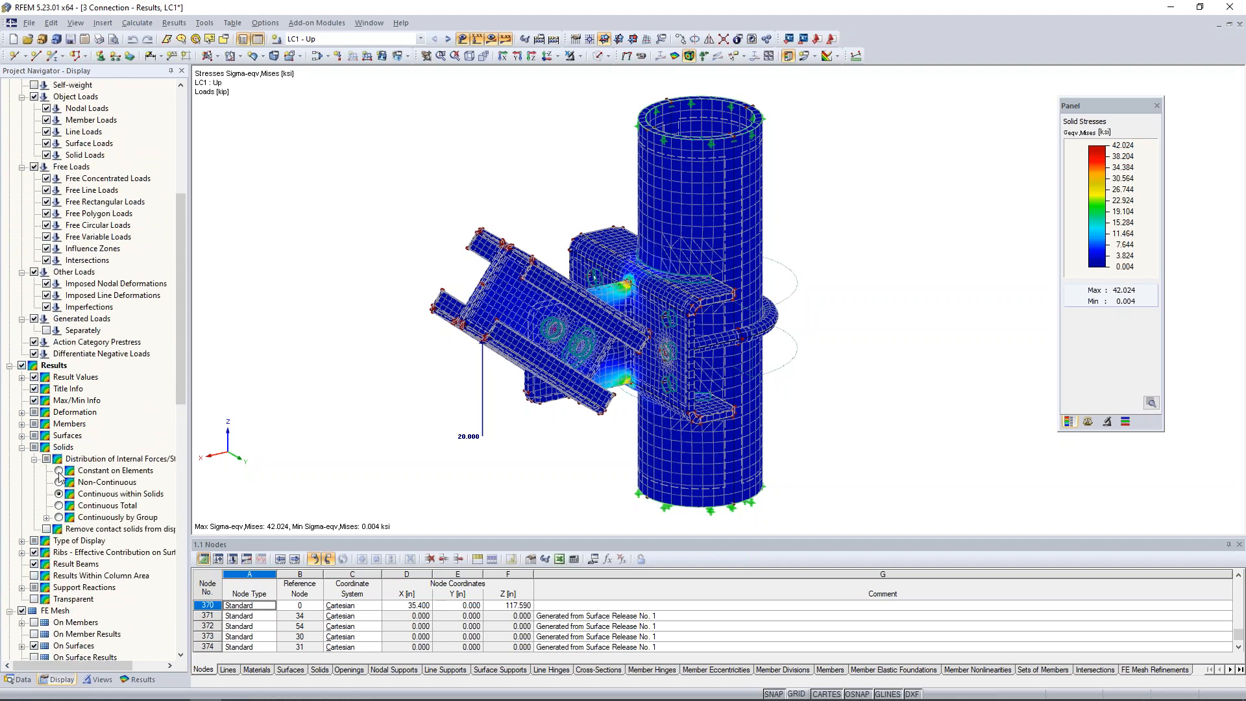
scroll(635, 303, "up", 3)
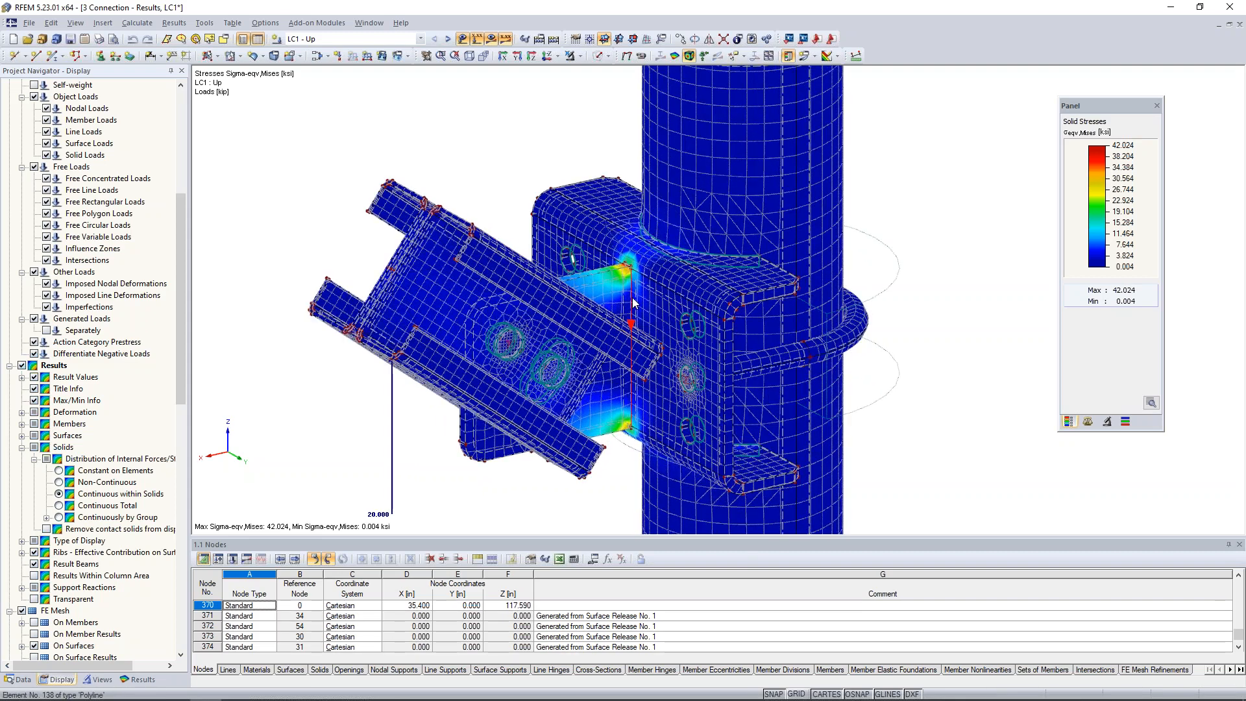
scroll(634, 303, "up", 1)
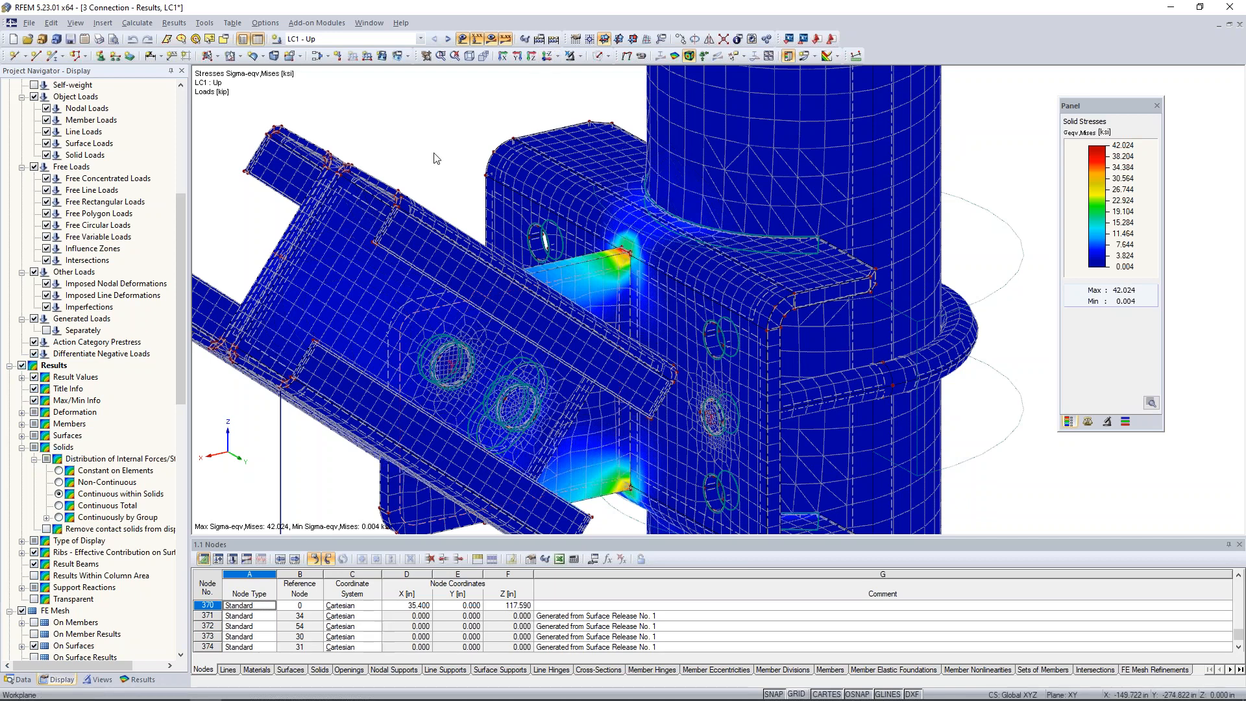
left_click(59, 470)
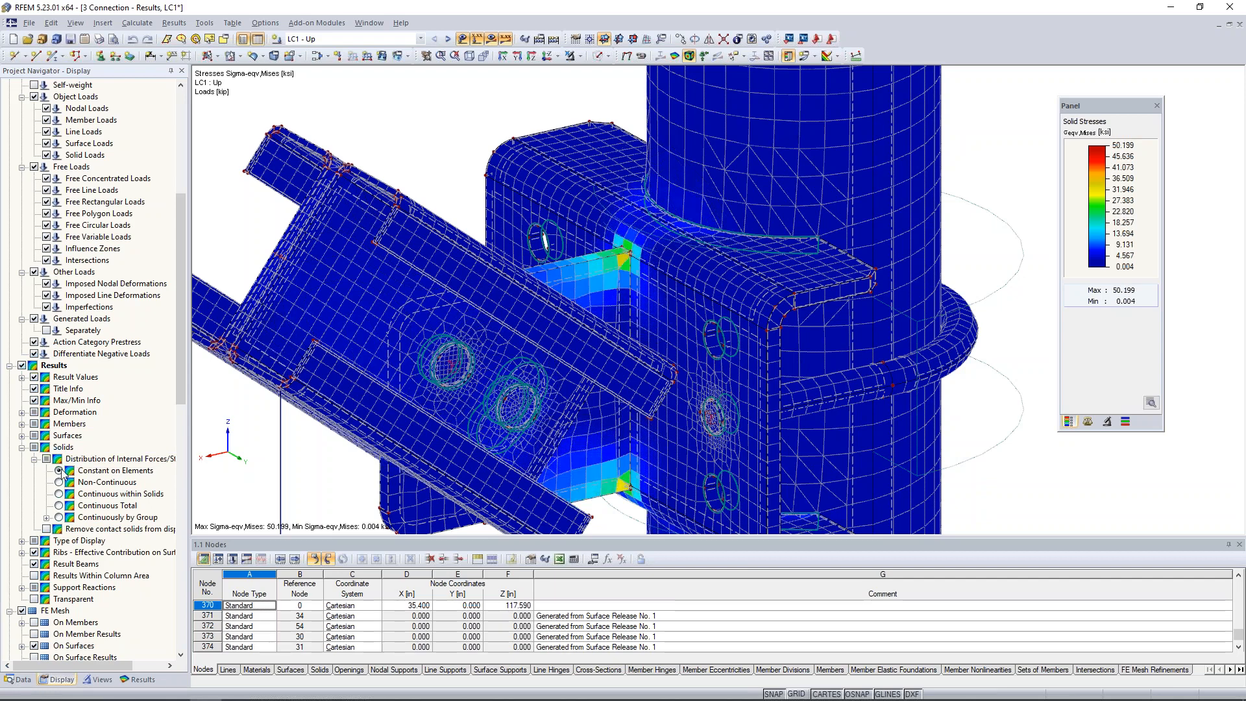
scroll(623, 266, "up", 2)
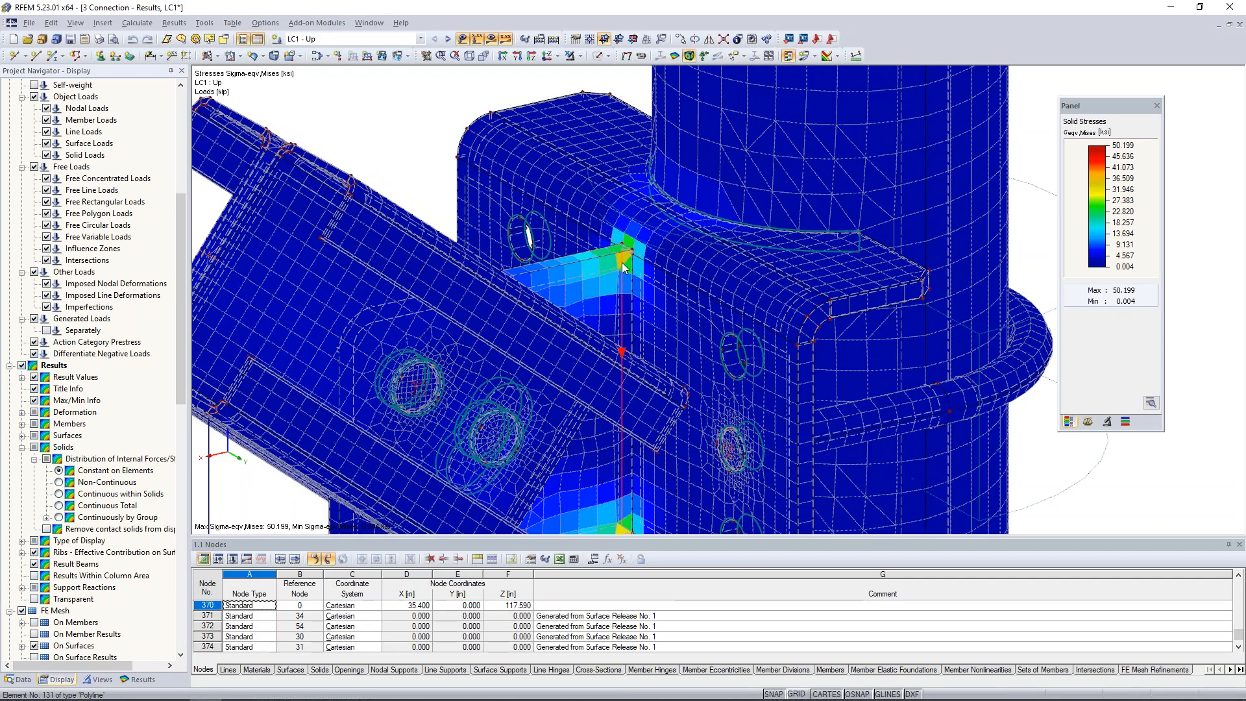
Examine the LC1 von Mises stress concentrations at the gusset-to-bracket joint up close and over the whole connection.
scroll(624, 266, "up", 2)
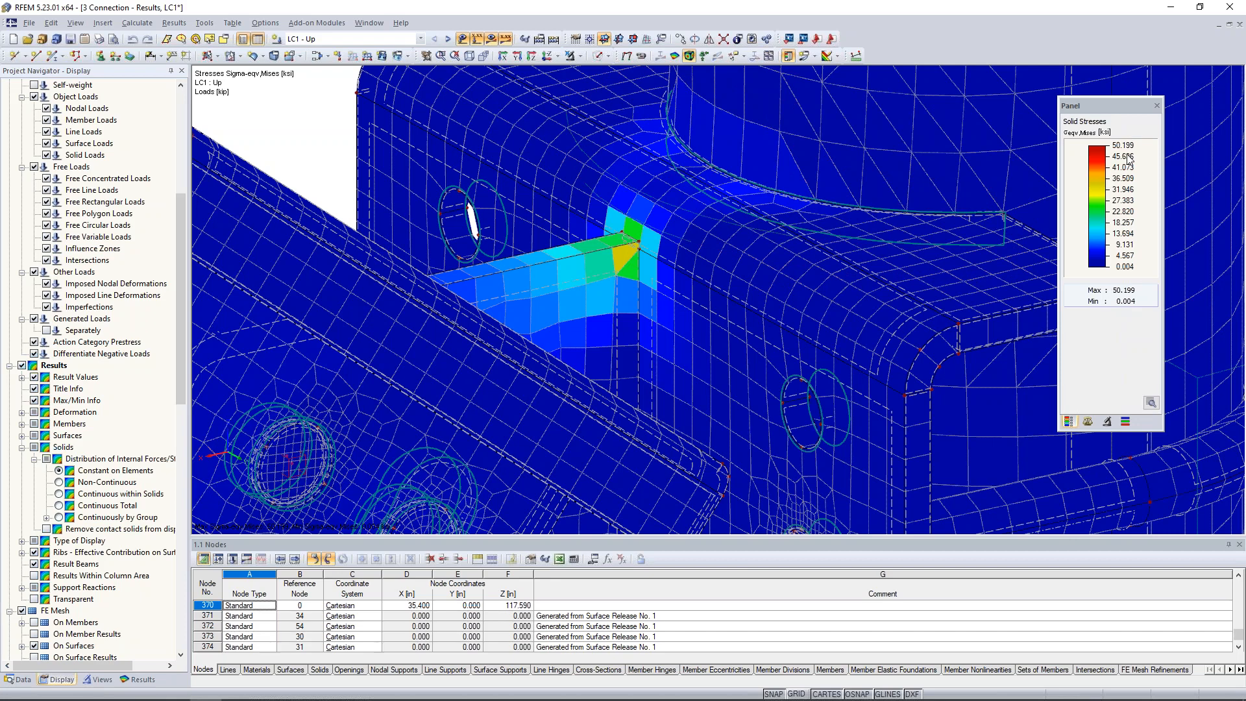
scroll(845, 223, "down", 3)
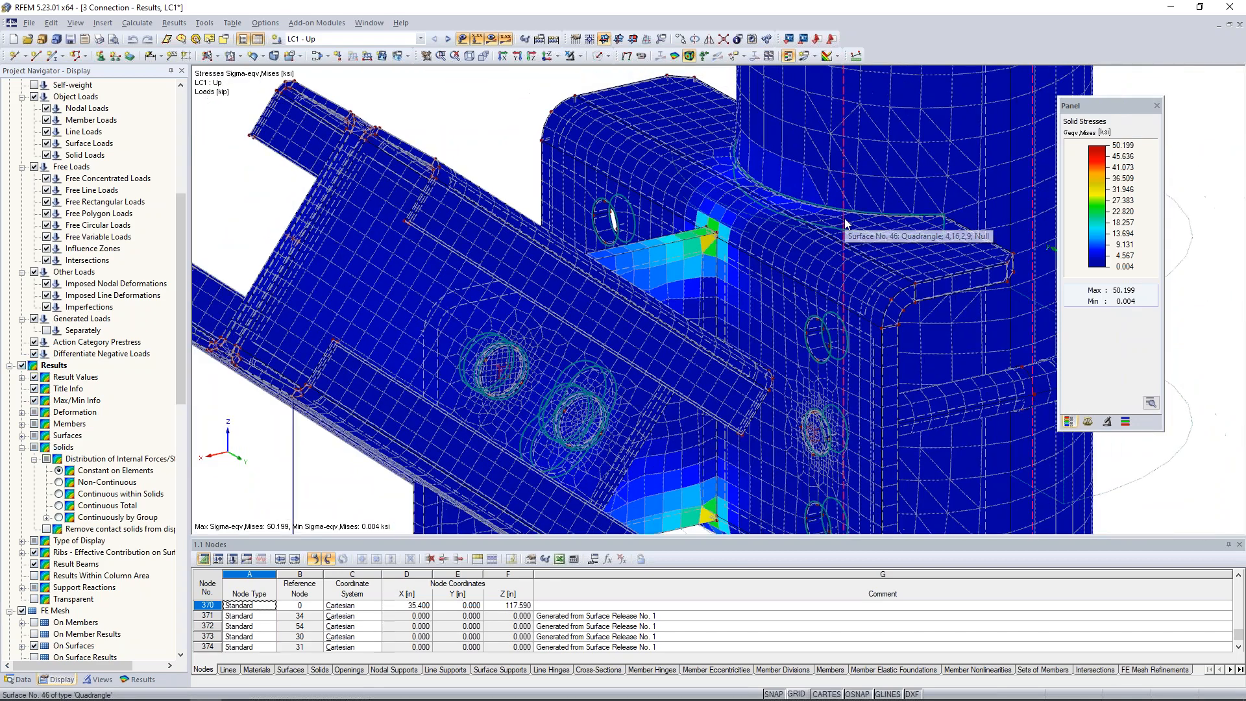
scroll(845, 223, "down", 2)
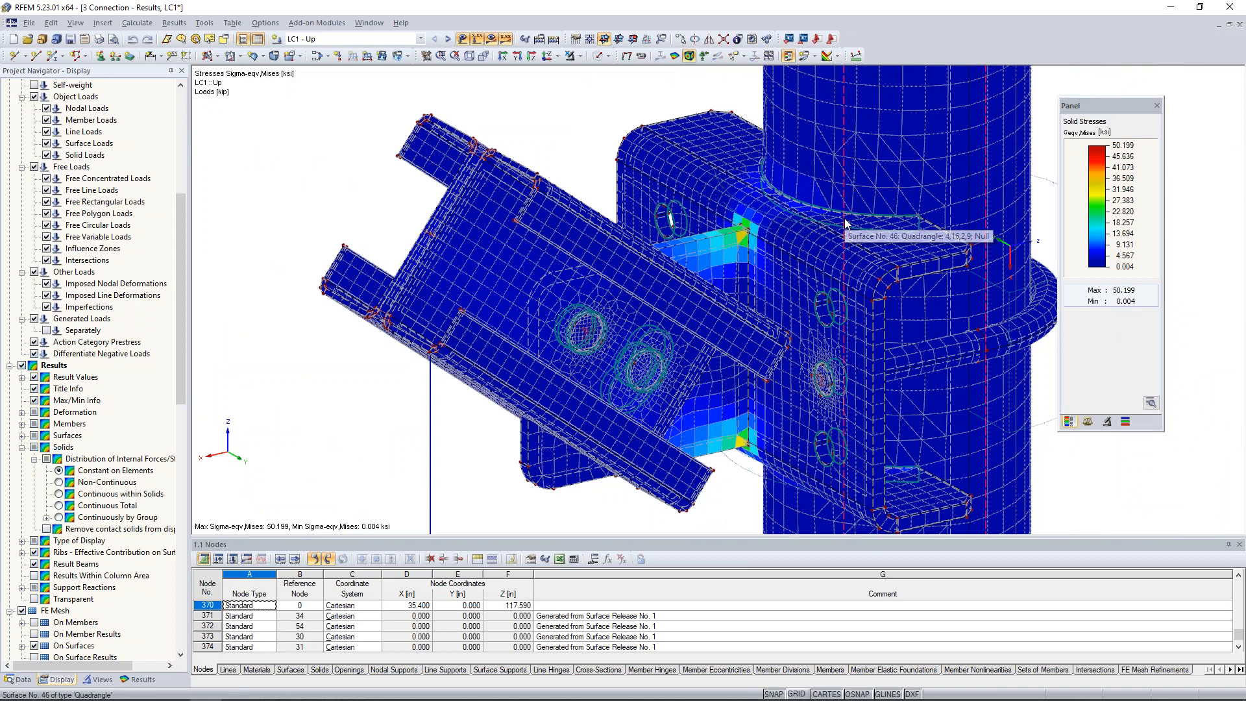
scroll(610, 128, "down", 1)
middle_click_drag(612, 130, 554, 133)
left_click(136, 680)
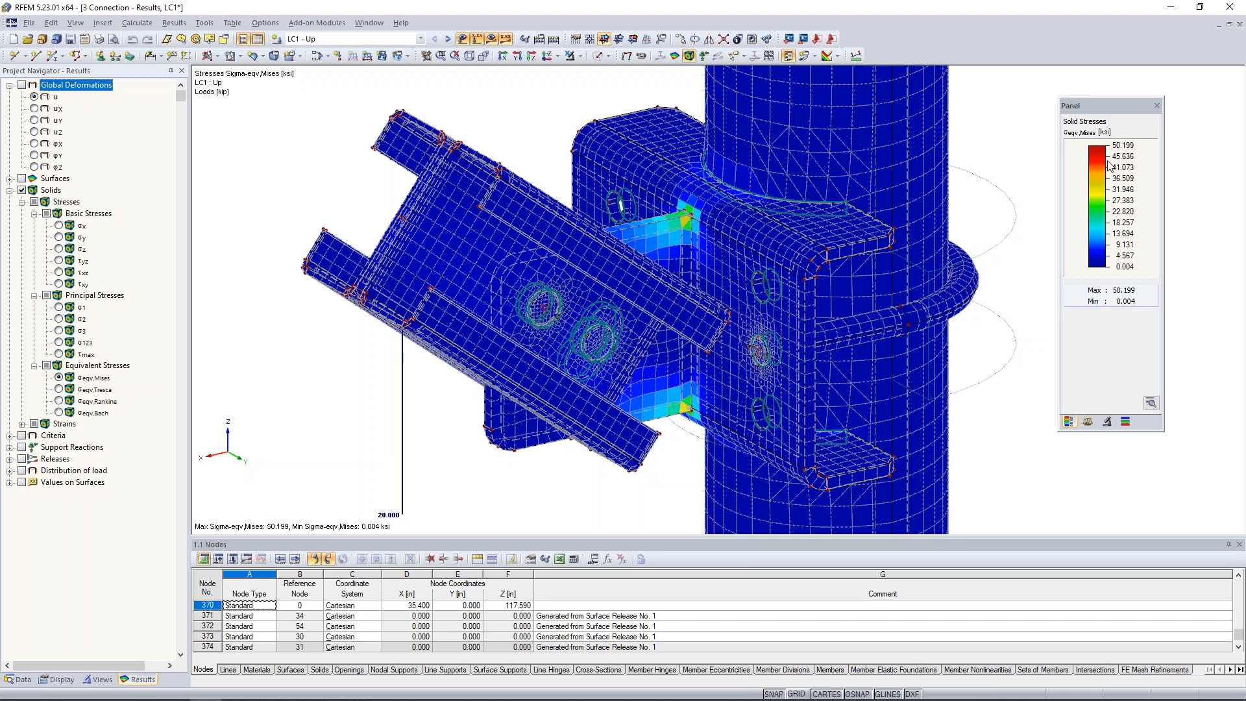
scroll(1031, 177, "down", 4)
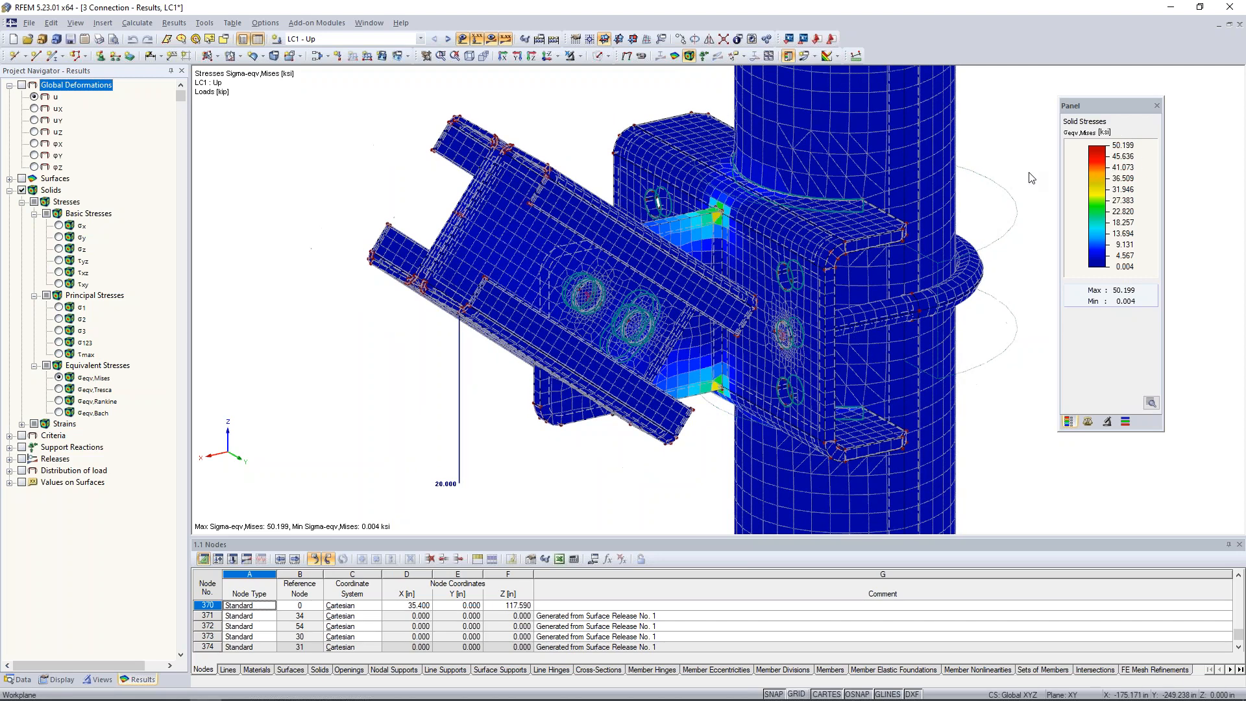
middle_click_drag(925, 205, 771, 211)
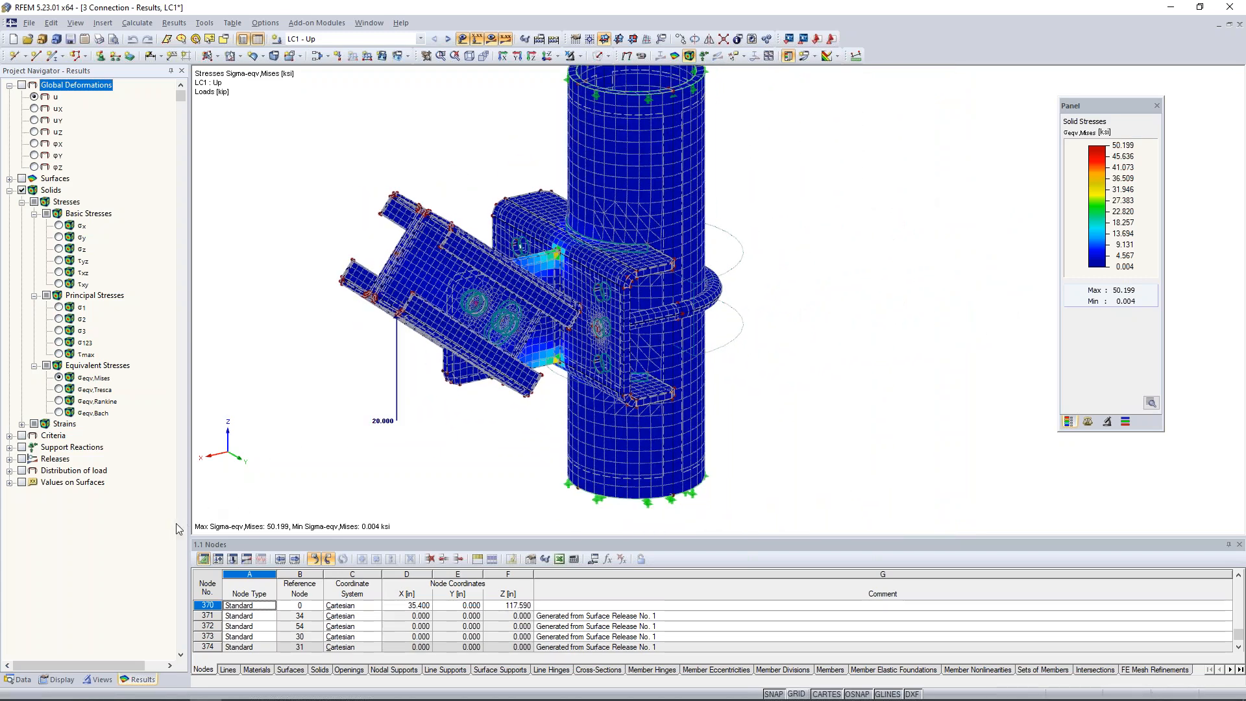
Set material 2, Steel A36, to the Isotropic Plastic 2D/3D model with a 36 ksi yield strength, accepting deletion of the results.
left_click(20, 679)
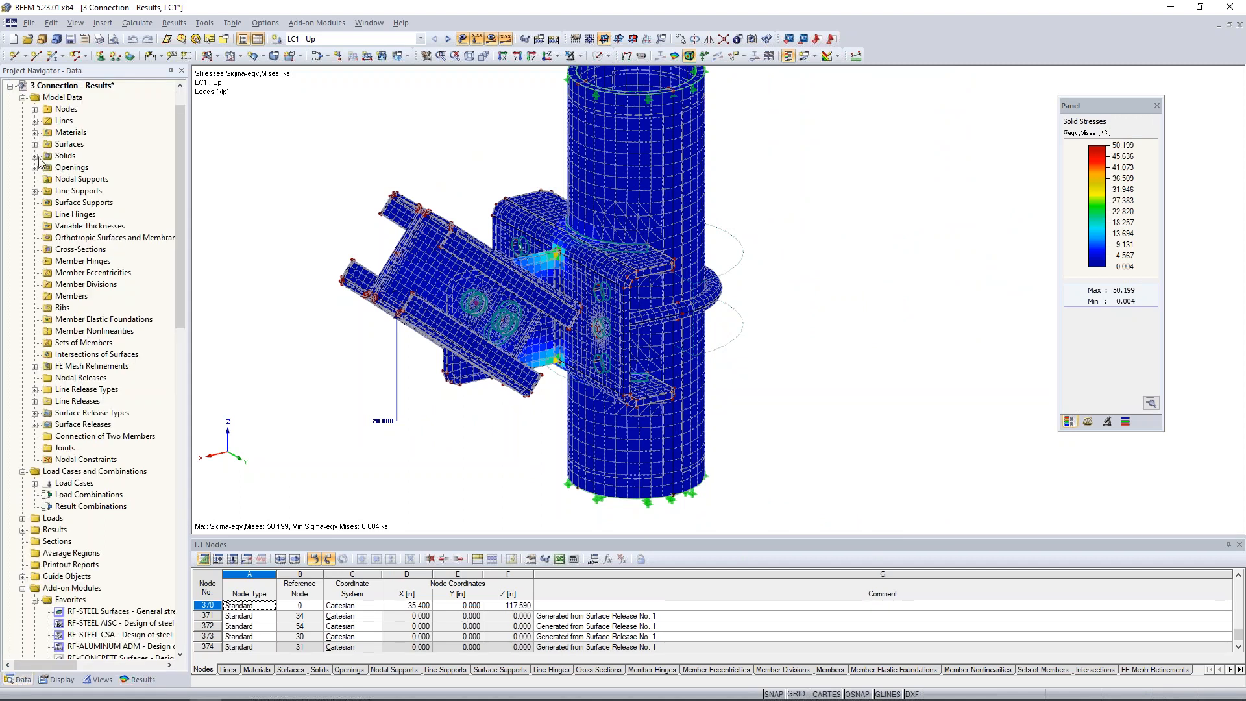
left_click(35, 133)
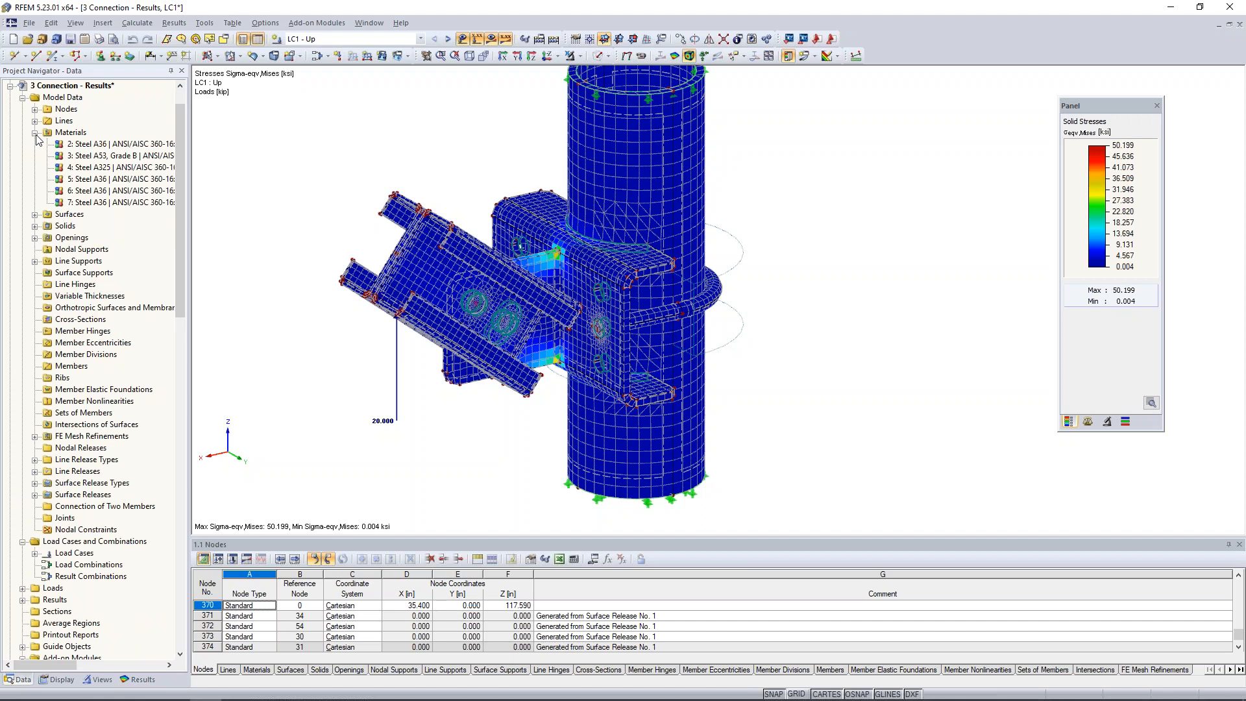
left_click(82, 144)
double_click(82, 145)
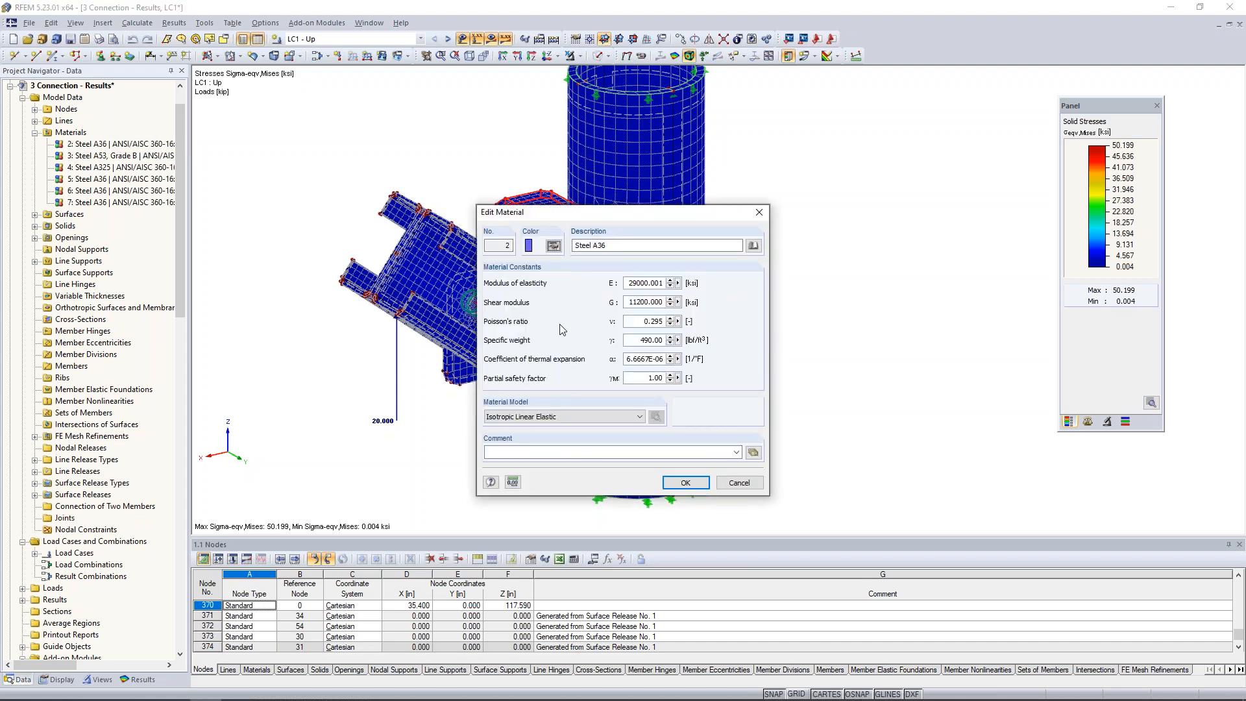
left_click(529, 422)
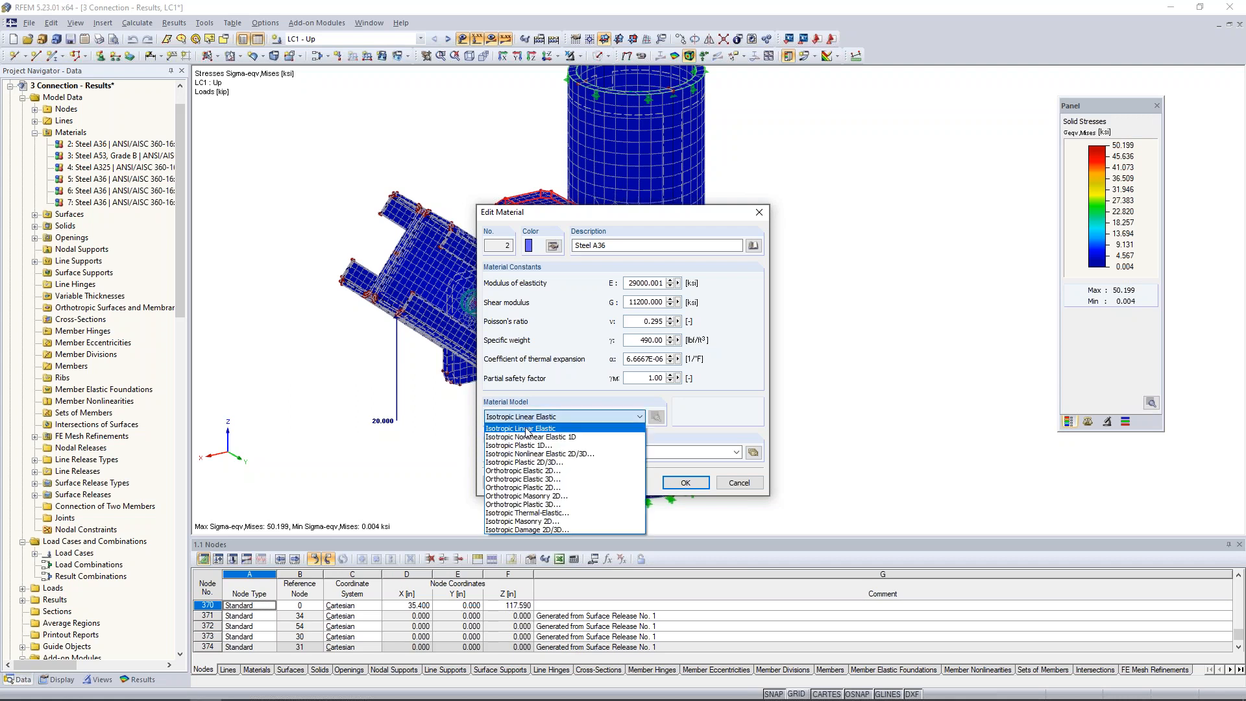
left_click(534, 462)
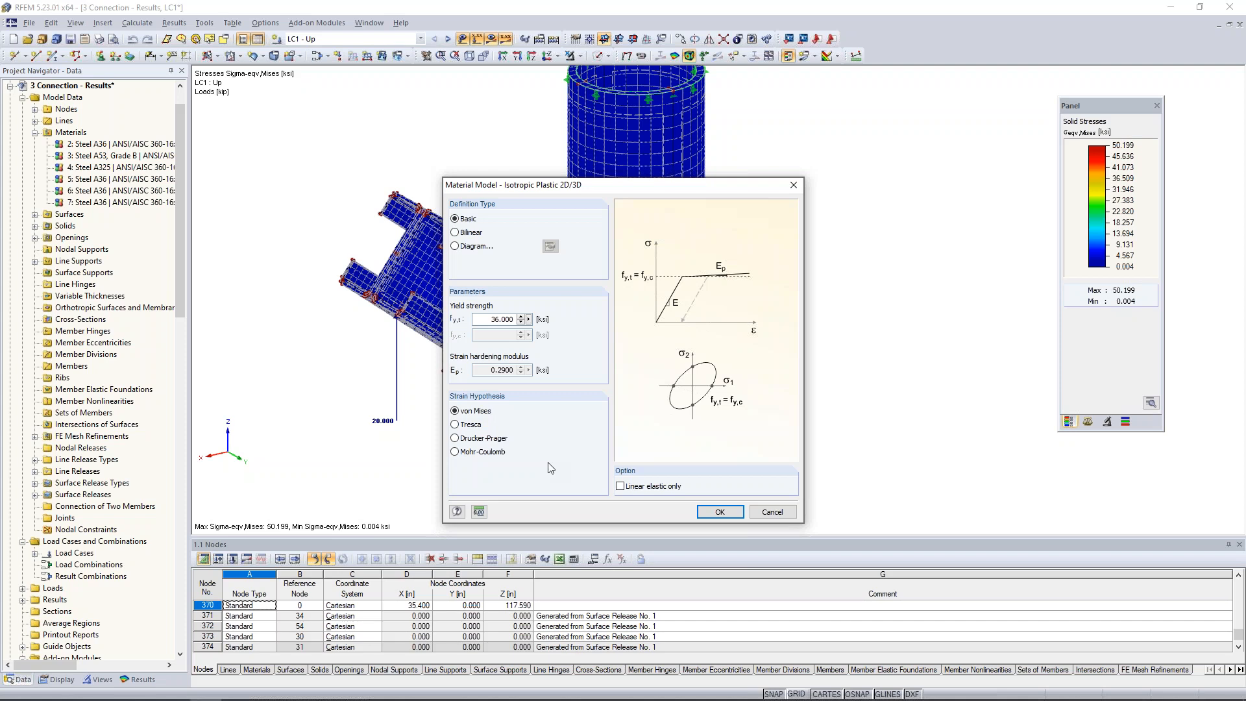
left_click_drag(488, 321, 535, 336)
left_click(488, 320)
left_click(721, 512)
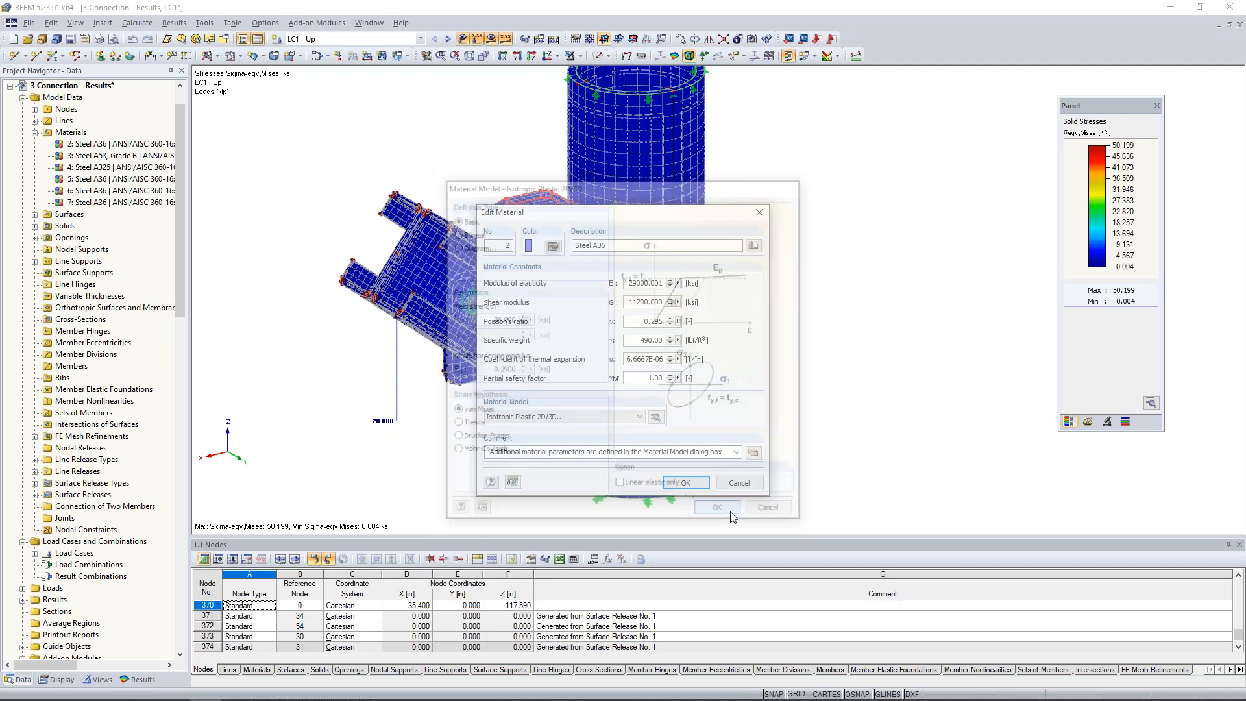
left_click(692, 482)
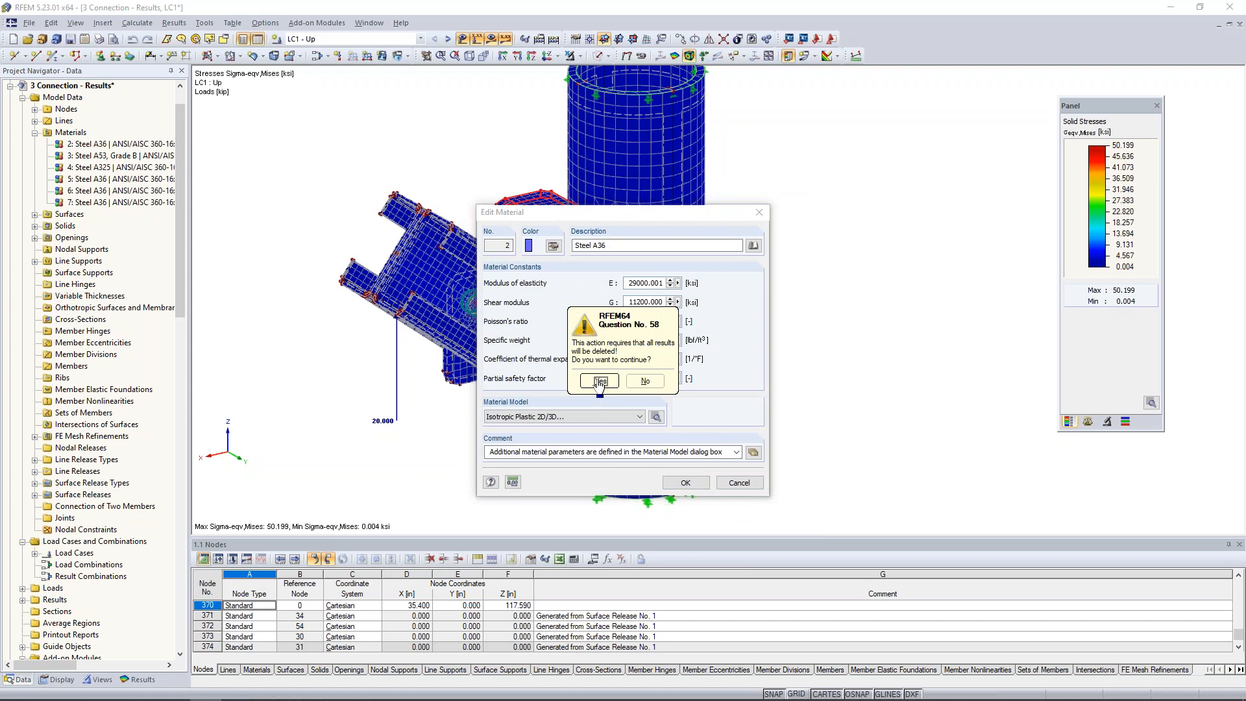
left_click(596, 386)
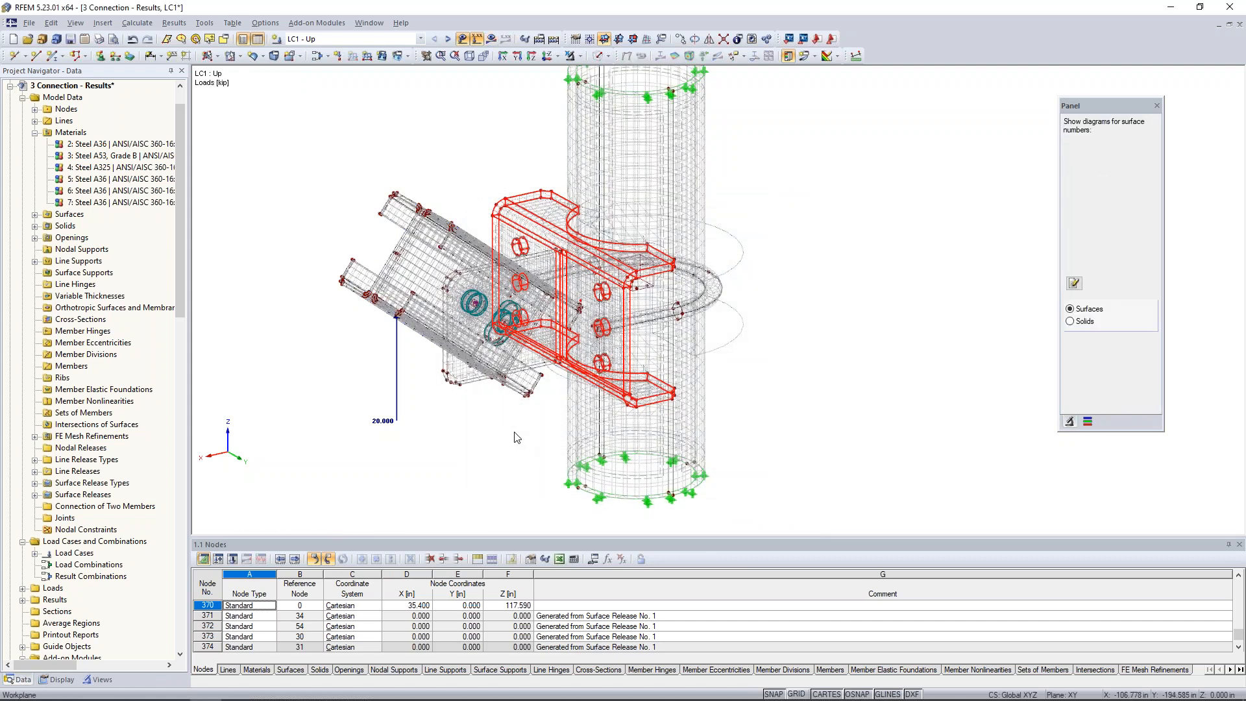
Show the model as solid transparent and set the gusset's material 5, Steel A36, to Isotropic Plastic 2D/3D with its default parameters.
left_click(608, 56)
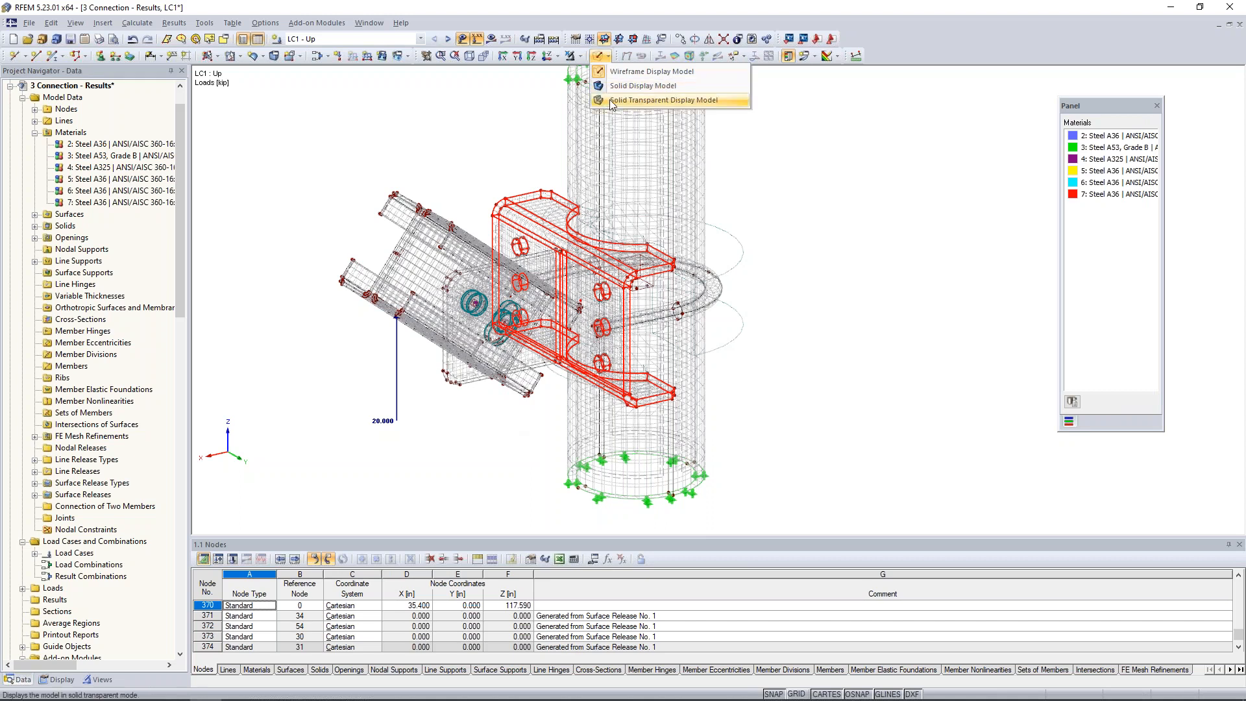
left_click(610, 100)
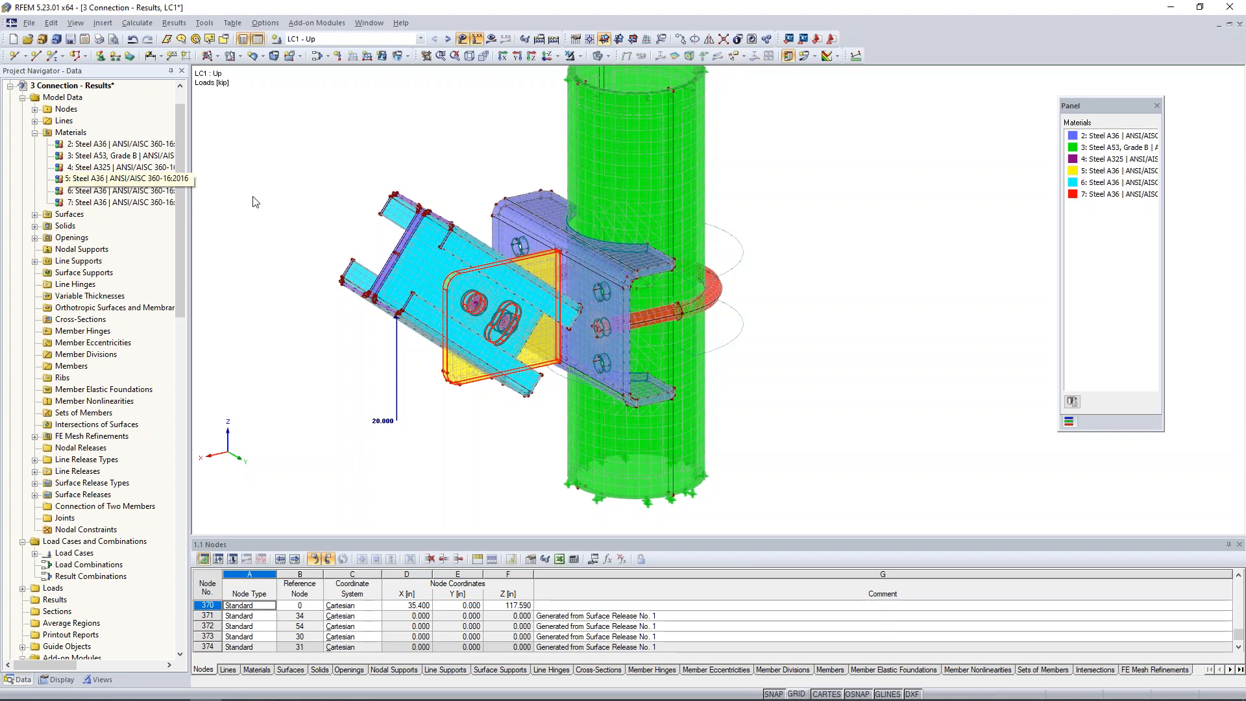
double_click(117, 183)
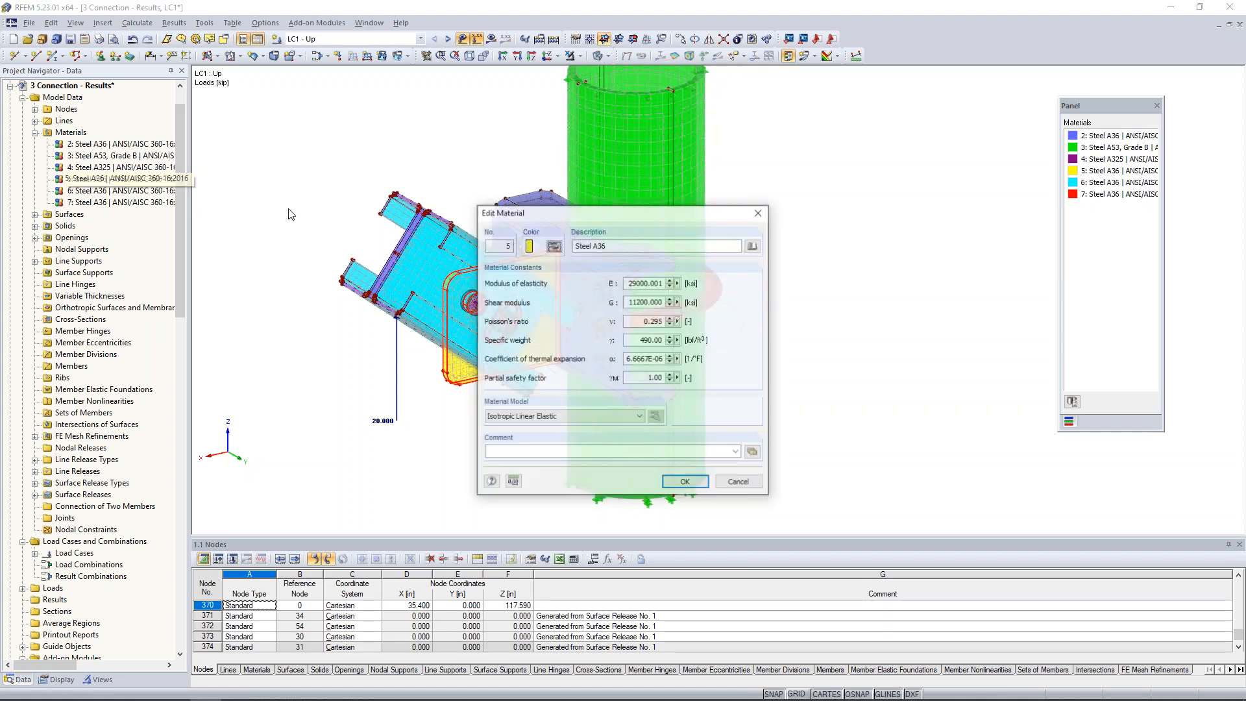
left_click(600, 416)
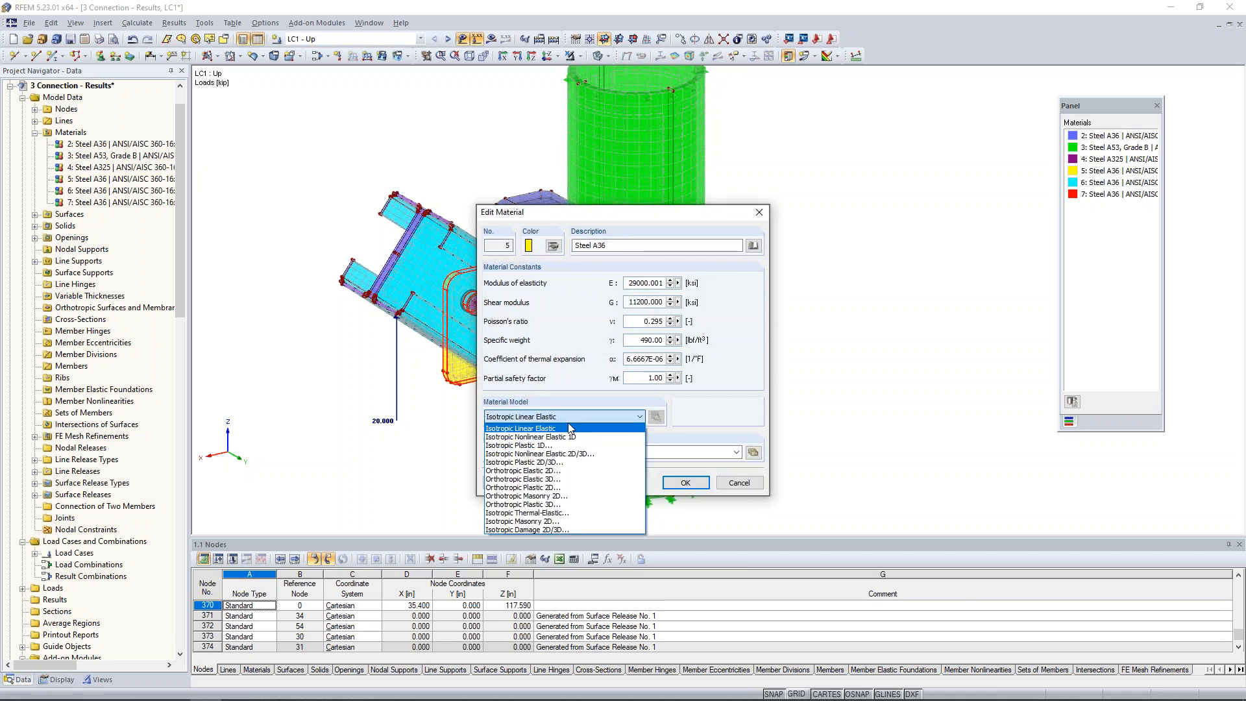
left_click(531, 462)
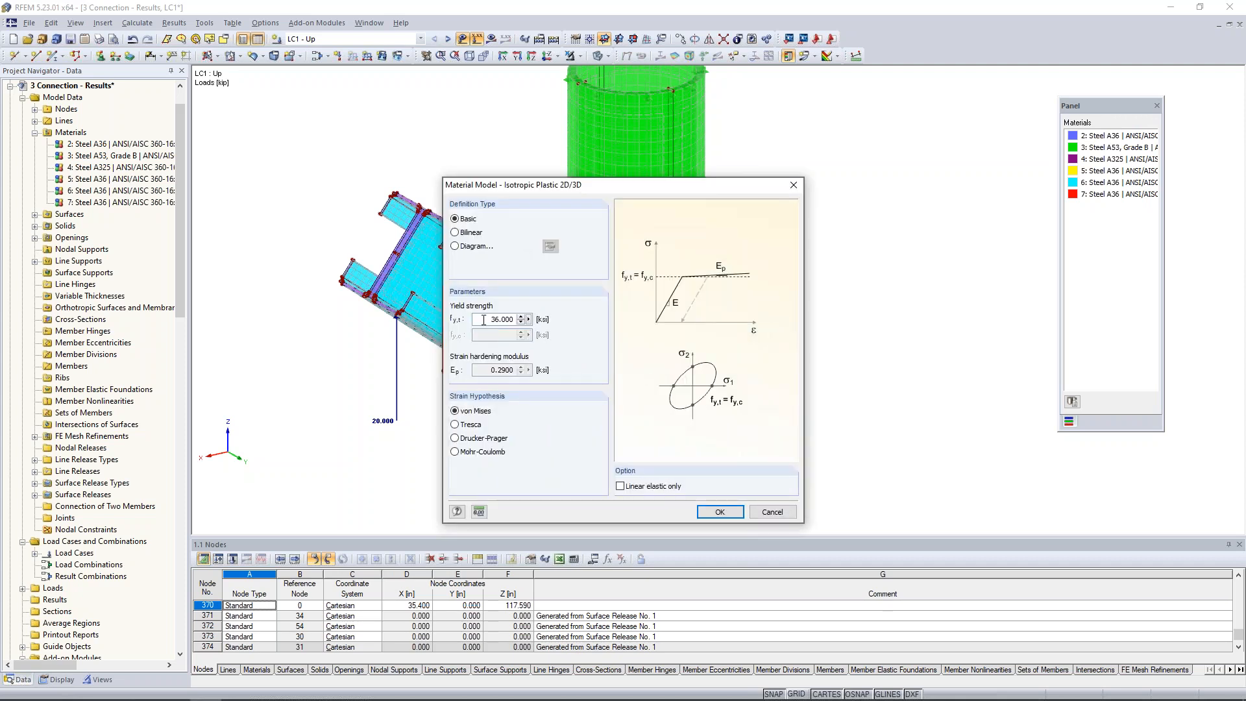
left_click(719, 512)
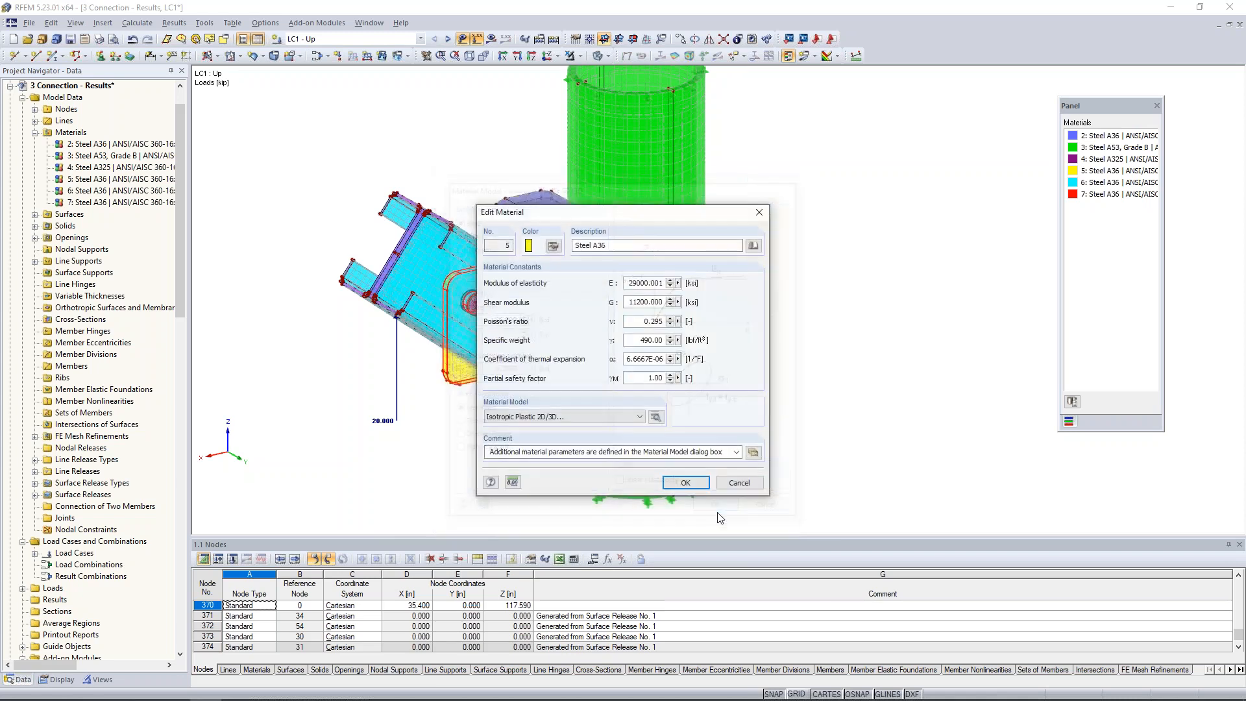
left_click(695, 488)
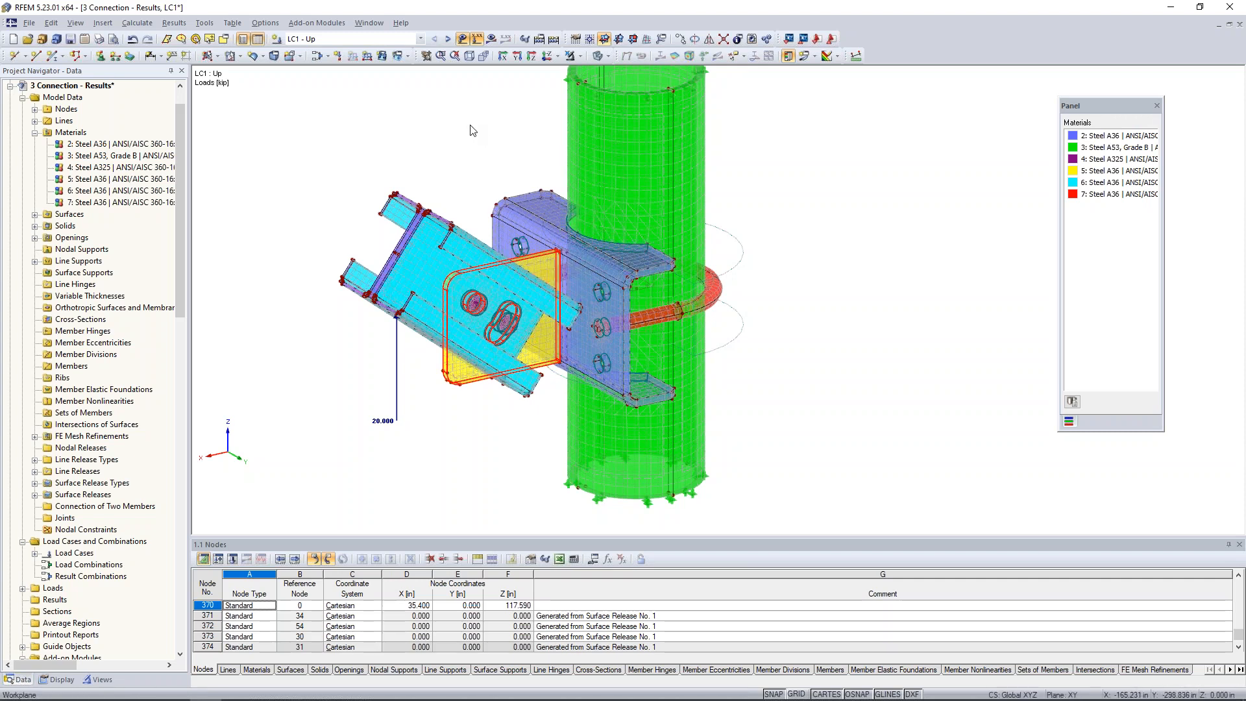
Switch to the open model 4 Connection - Plastic and display its LC1 - Up results.
left_click(370, 22)
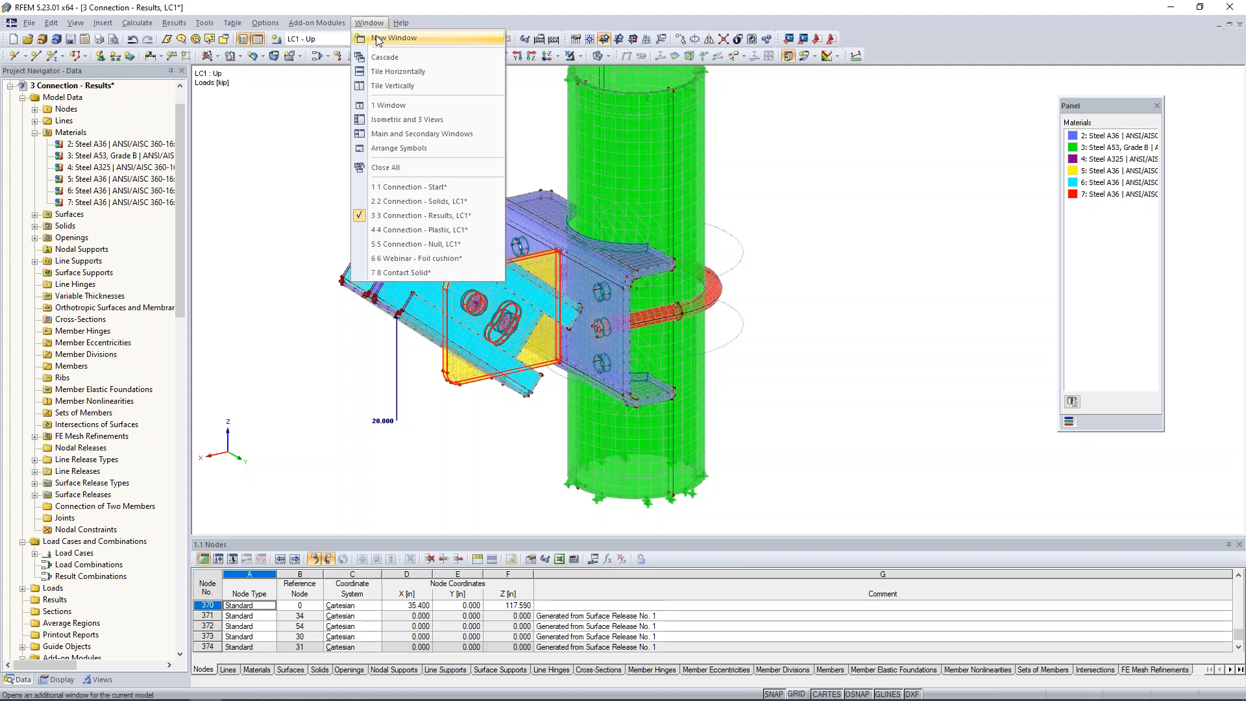
left_click(399, 231)
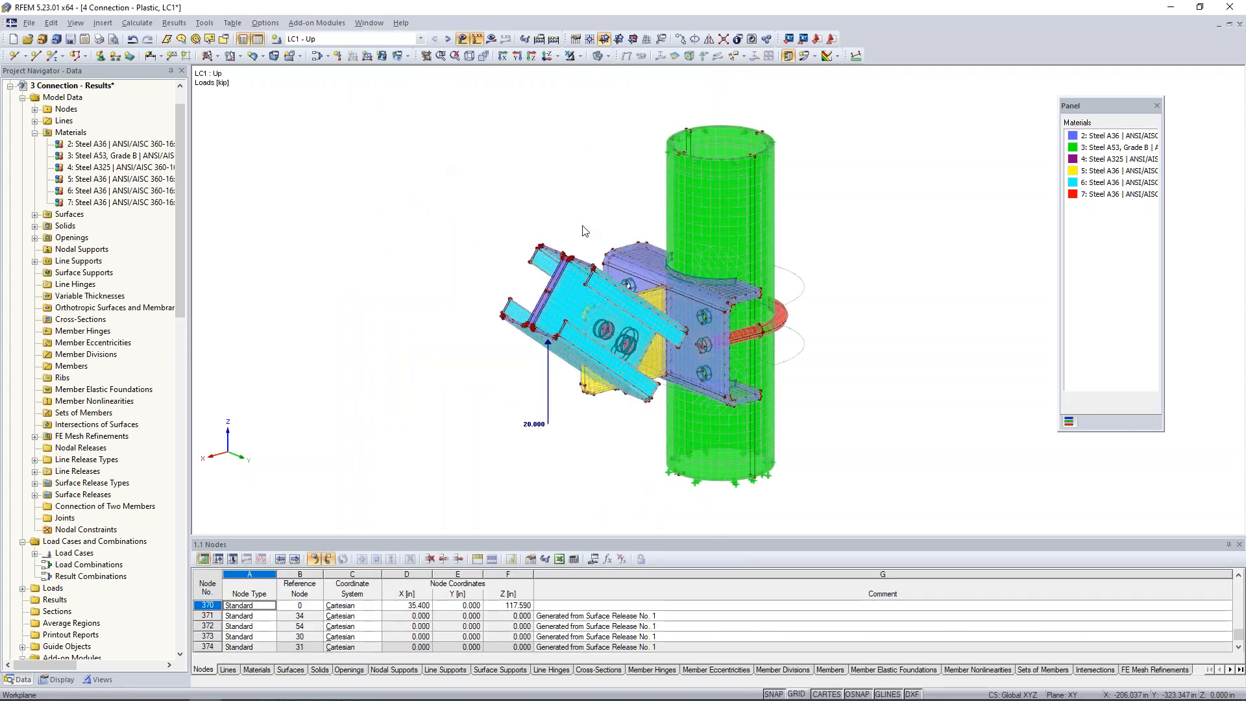
middle_click_drag(512, 179, 512, 184)
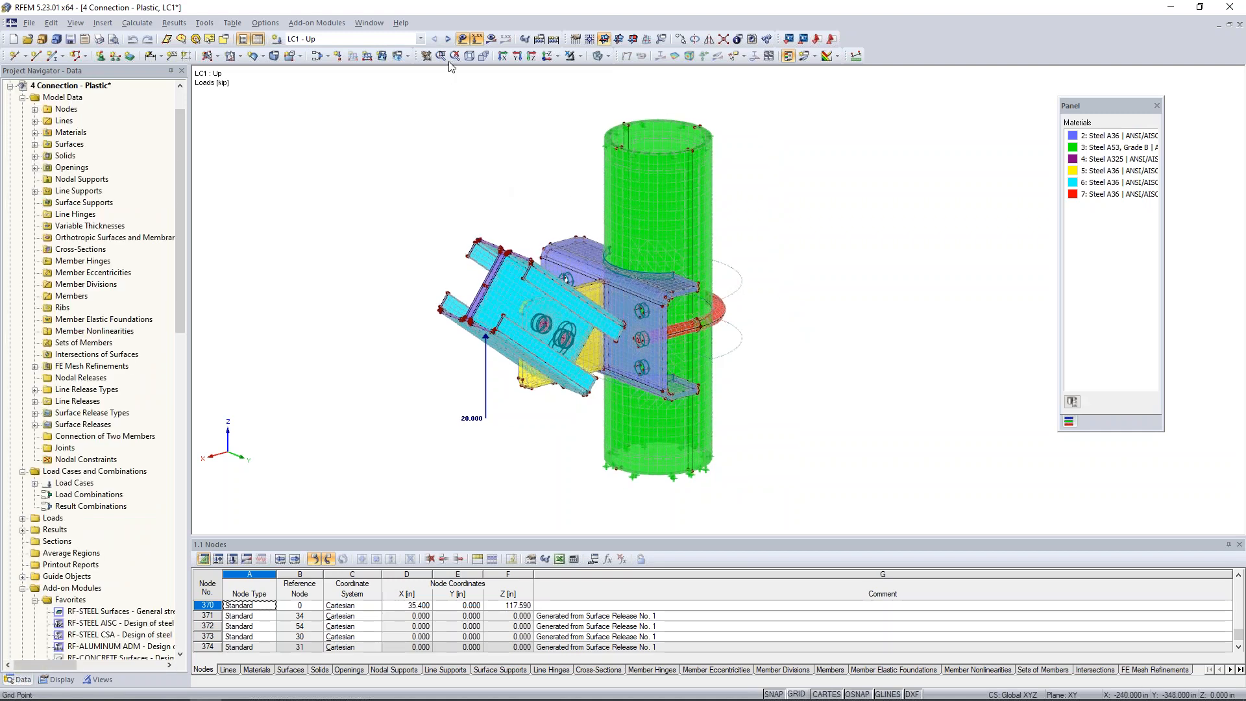
left_click(491, 41)
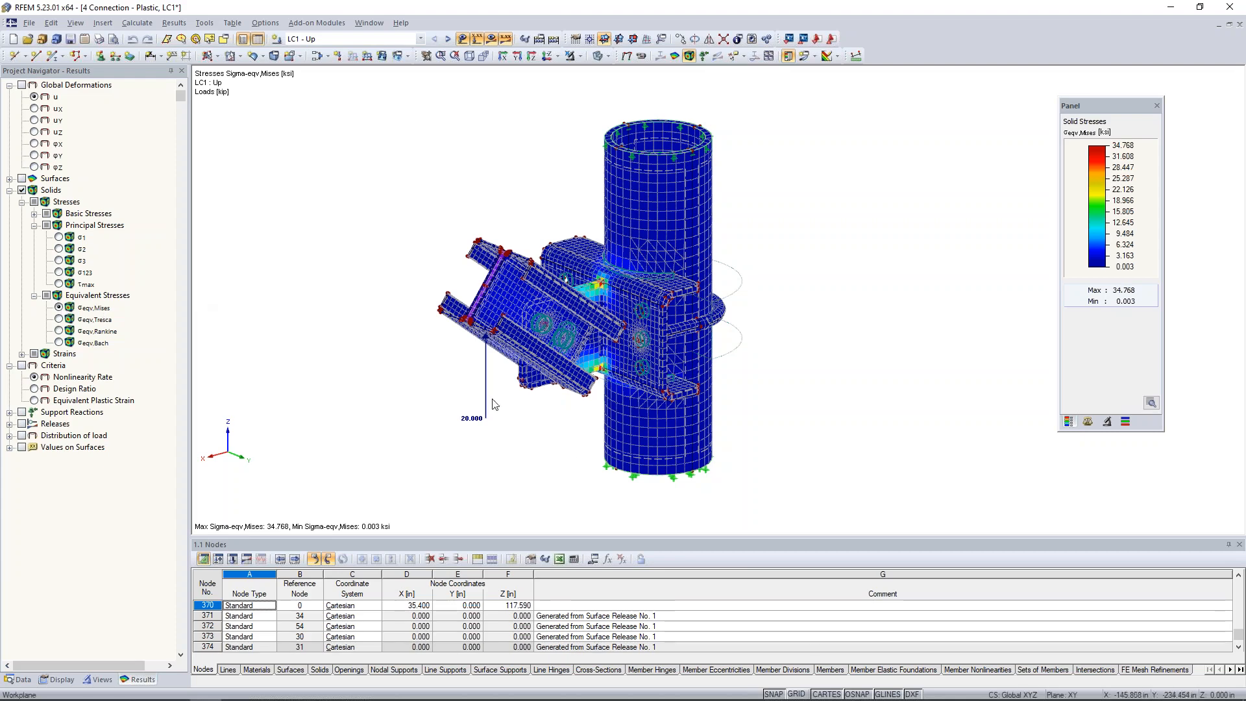
Examine the plastic model's von Mises stresses in the elements at the gusset's upper and lower corners by the bracket.
middle_click_drag(563, 443, 535, 458, "ctrl")
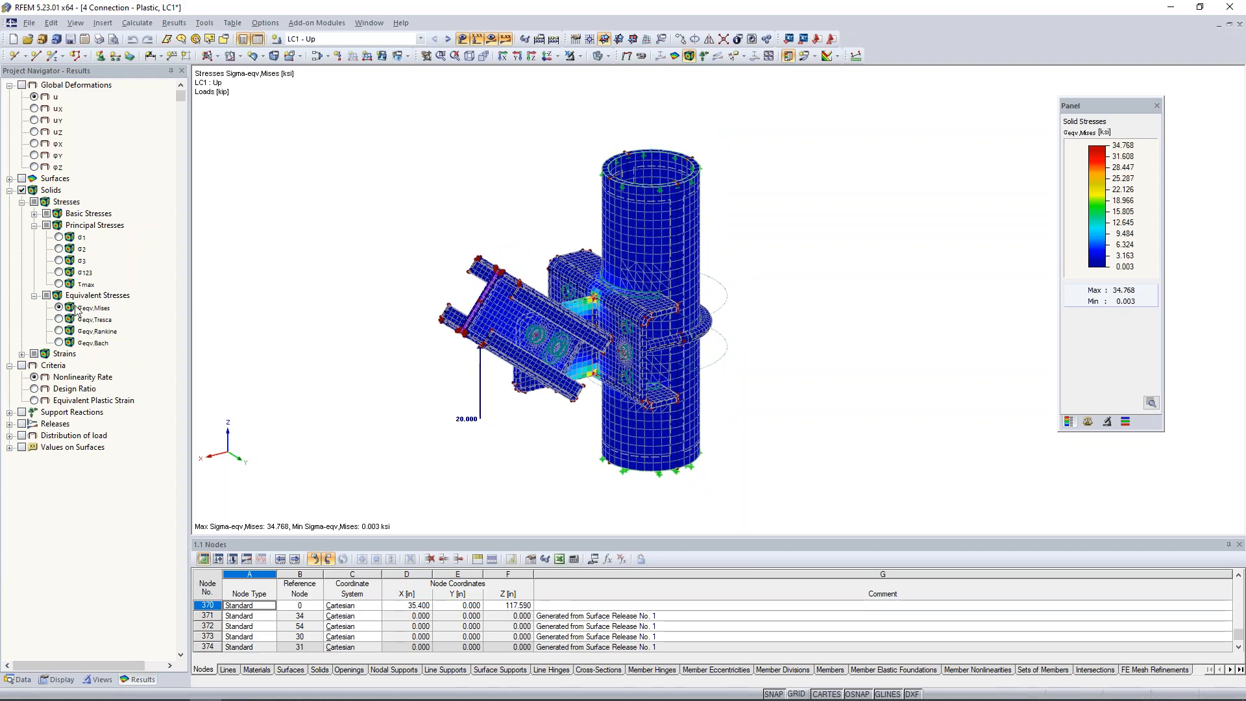
scroll(588, 301, "up", 3)
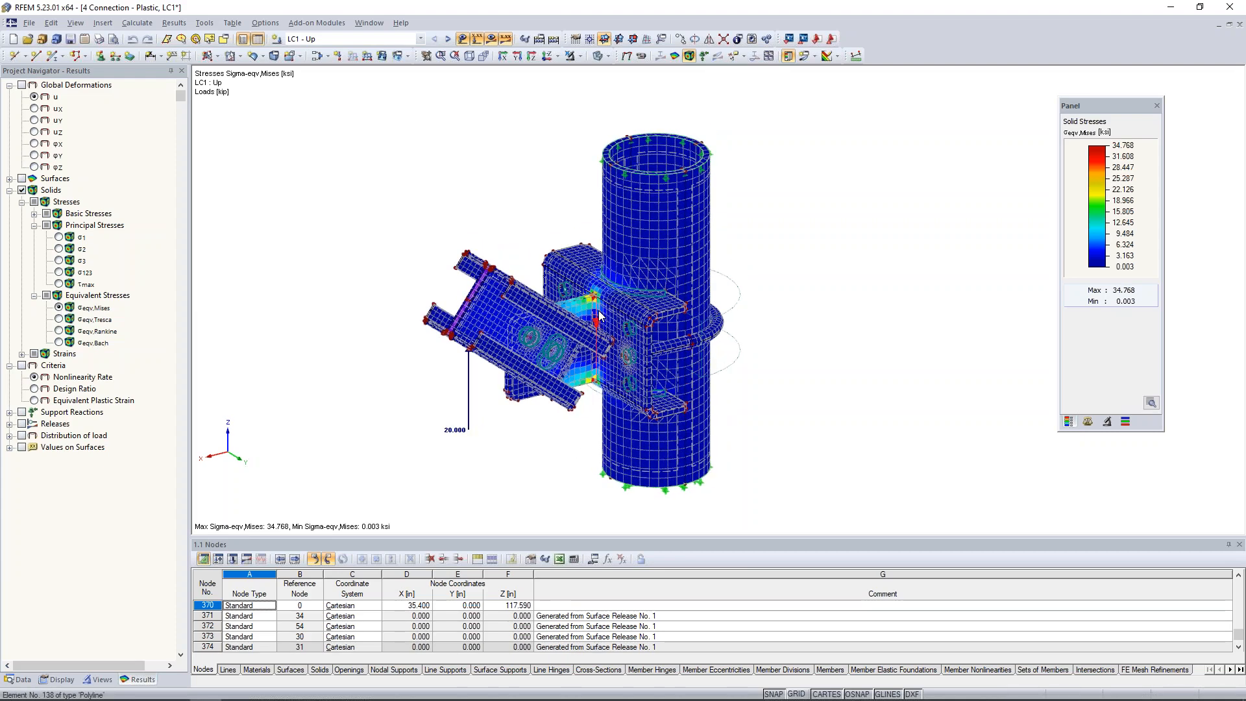
scroll(588, 301, "up", 4)
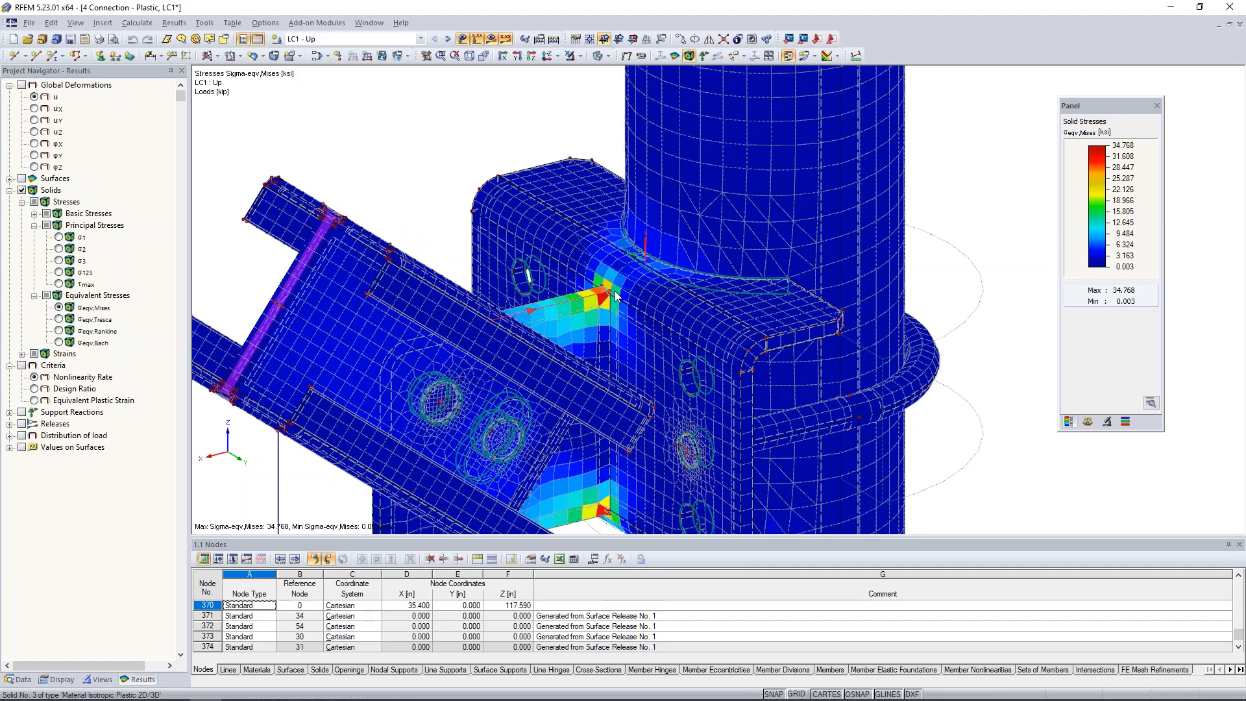
scroll(588, 301, "up", 2)
middle_click_drag(613, 305, 610, 260)
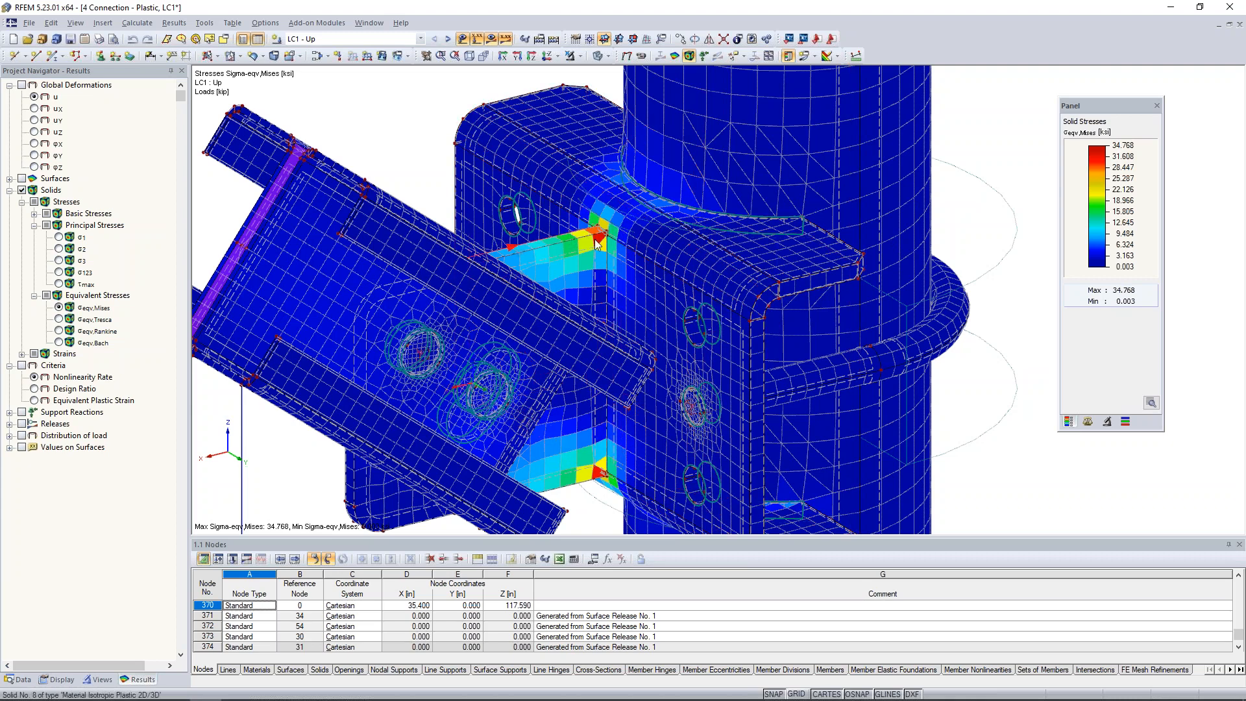
middle_click_drag(439, 137, 464, 129, "ctrl")
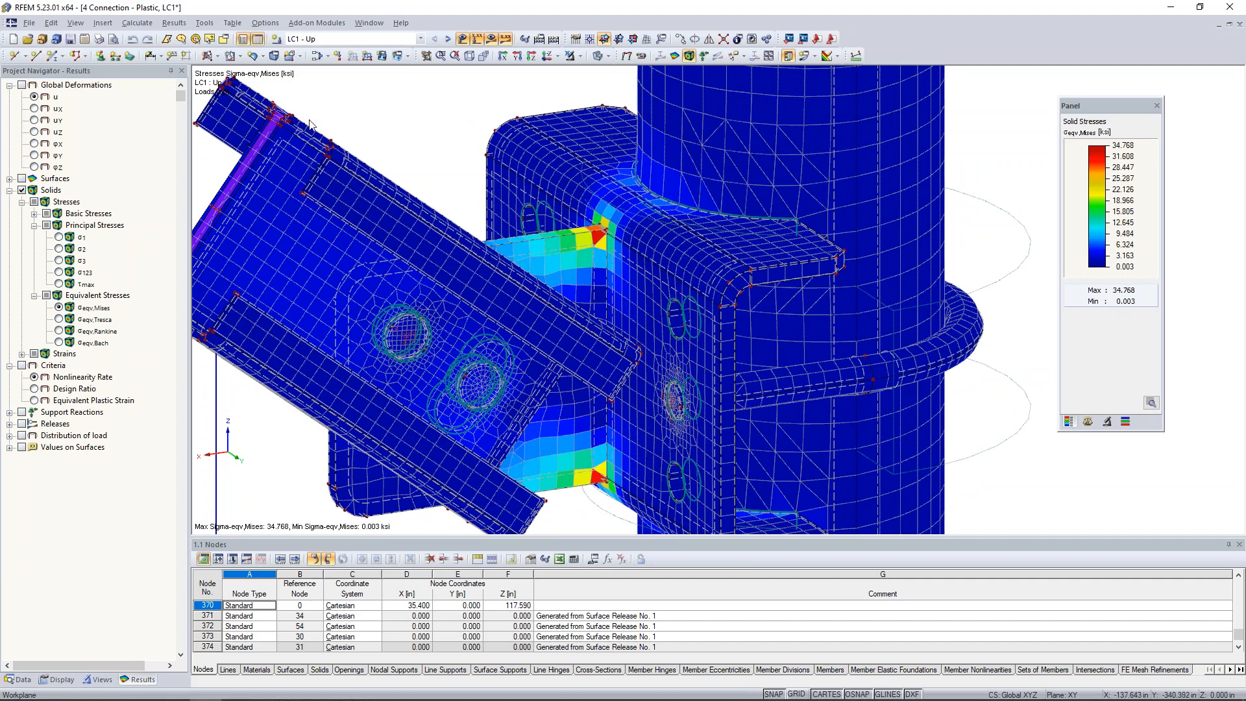
Display the Nonlinearity Rate criterion on the wireframe model and inspect the gusset's corner elements at the bracket.
left_click(21, 366)
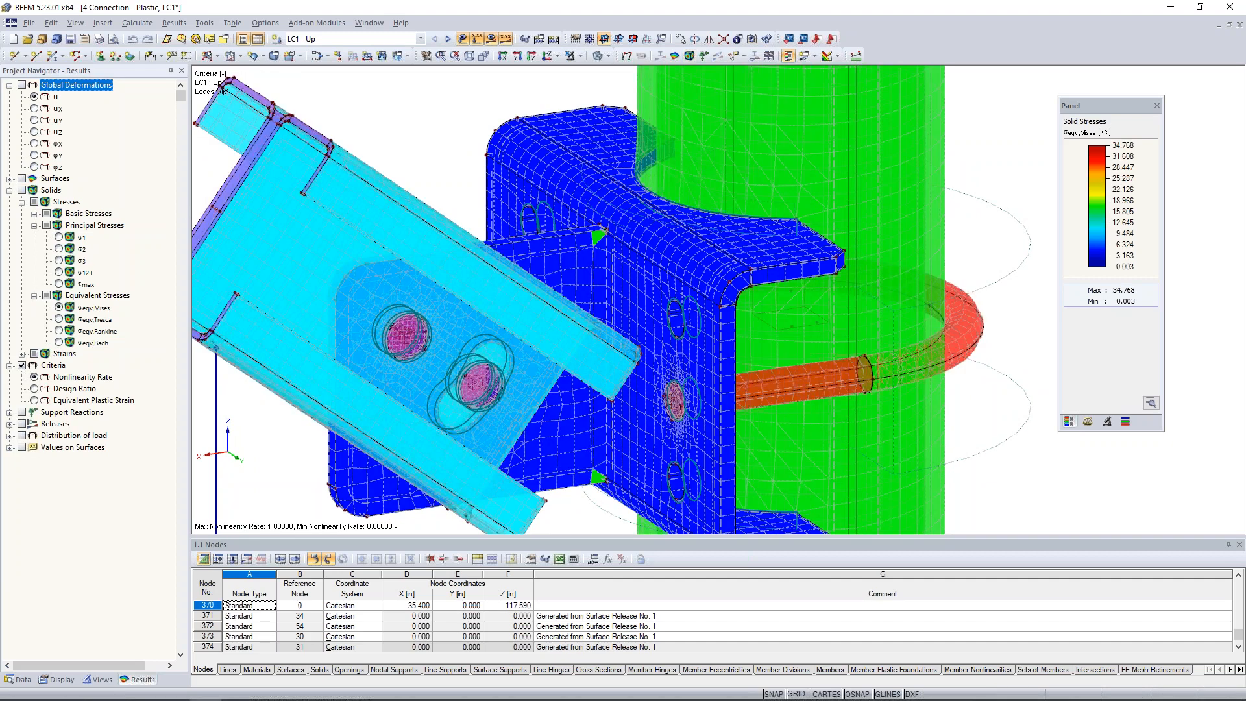
left_click(604, 56)
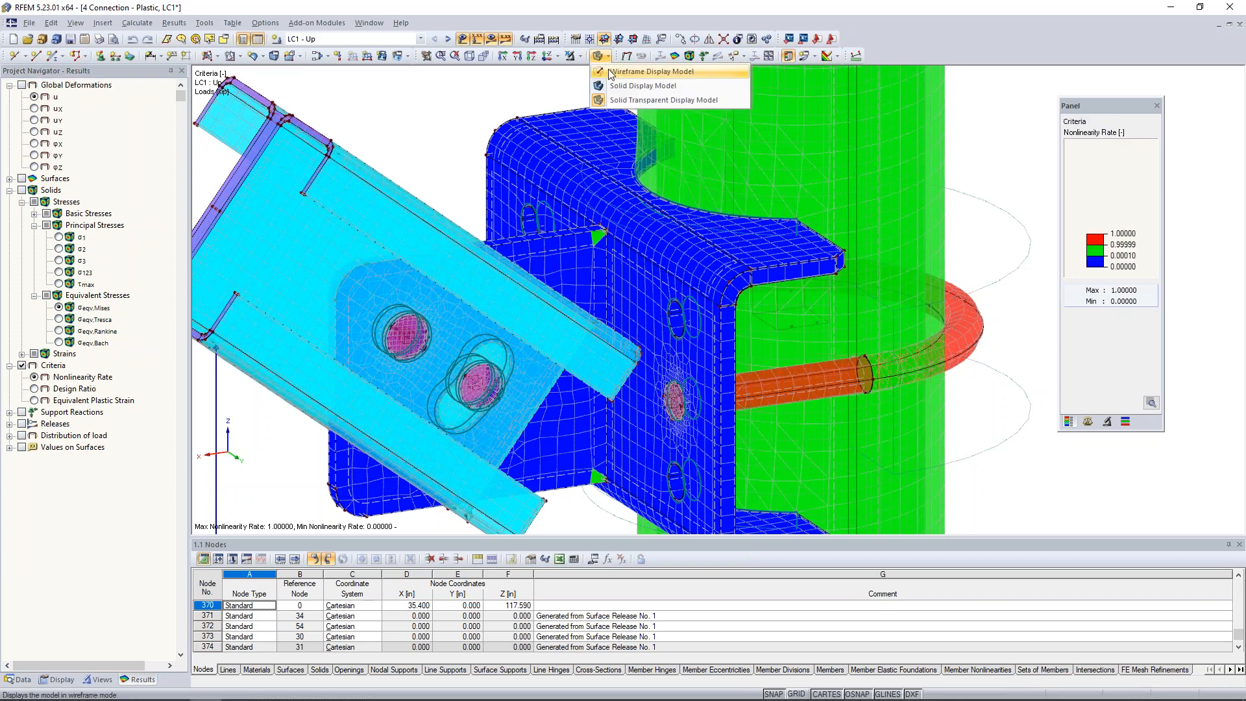
left_click(649, 71)
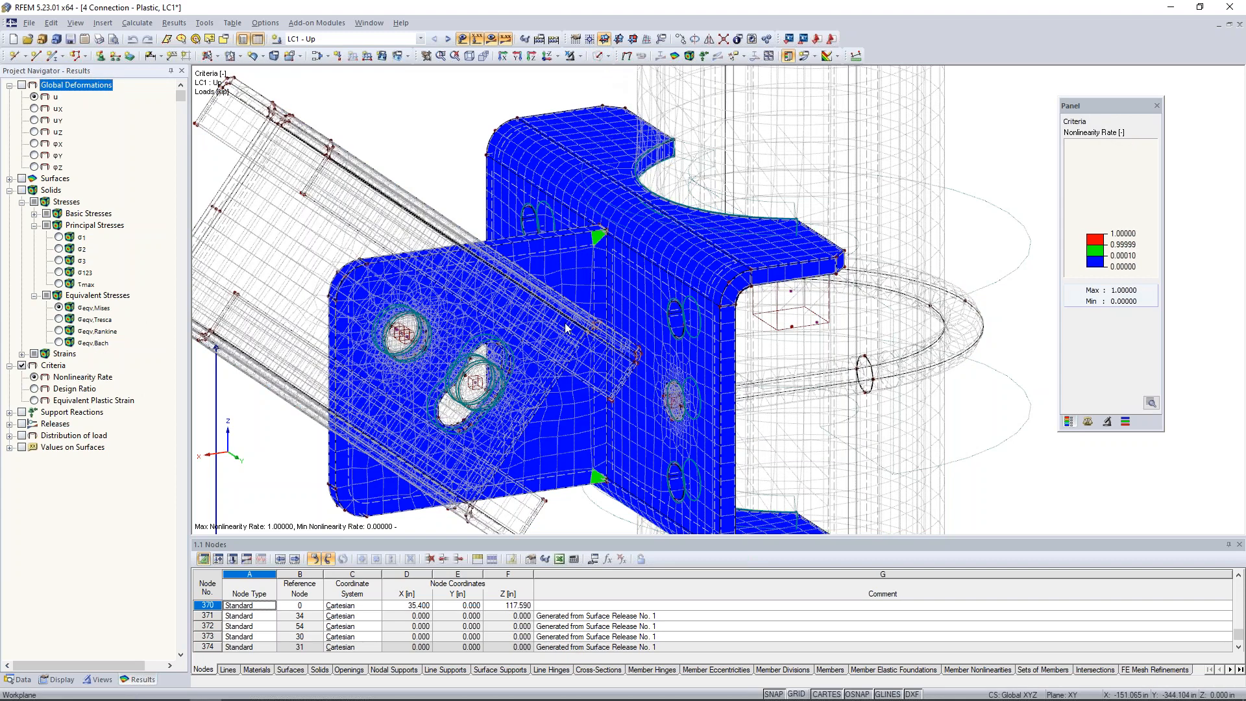
scroll(596, 252, "up", 3)
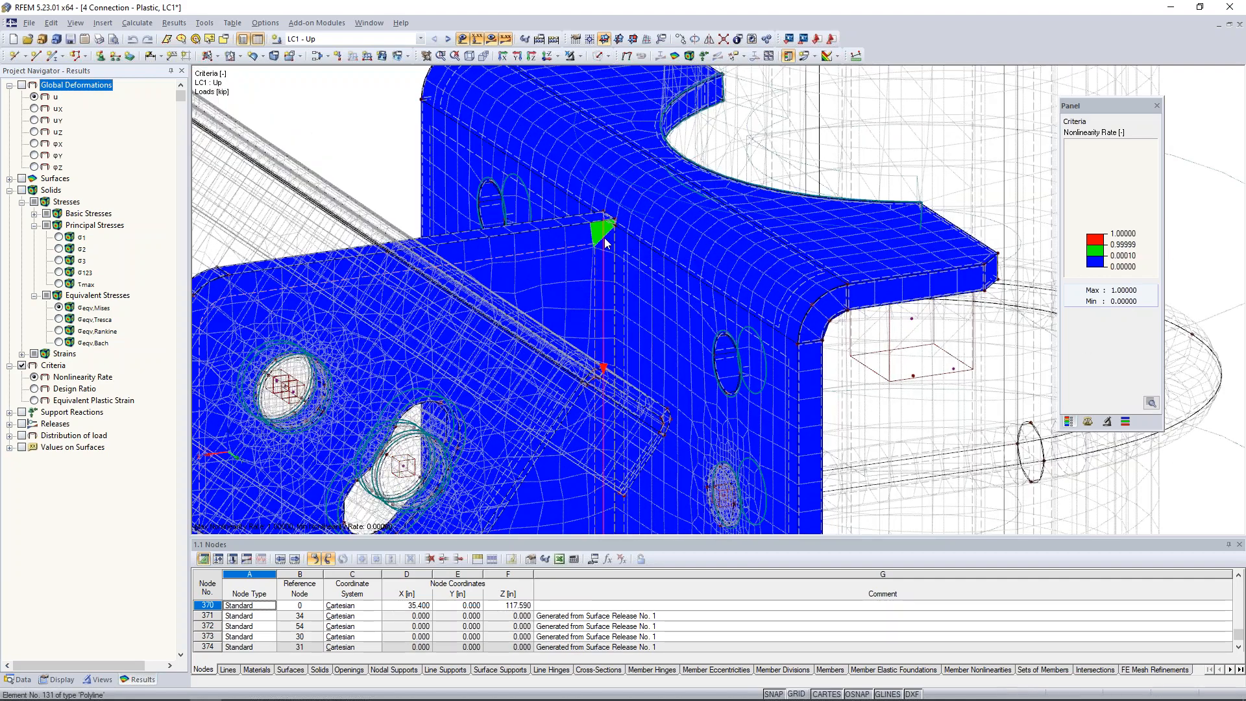
scroll(605, 237, "down", 5)
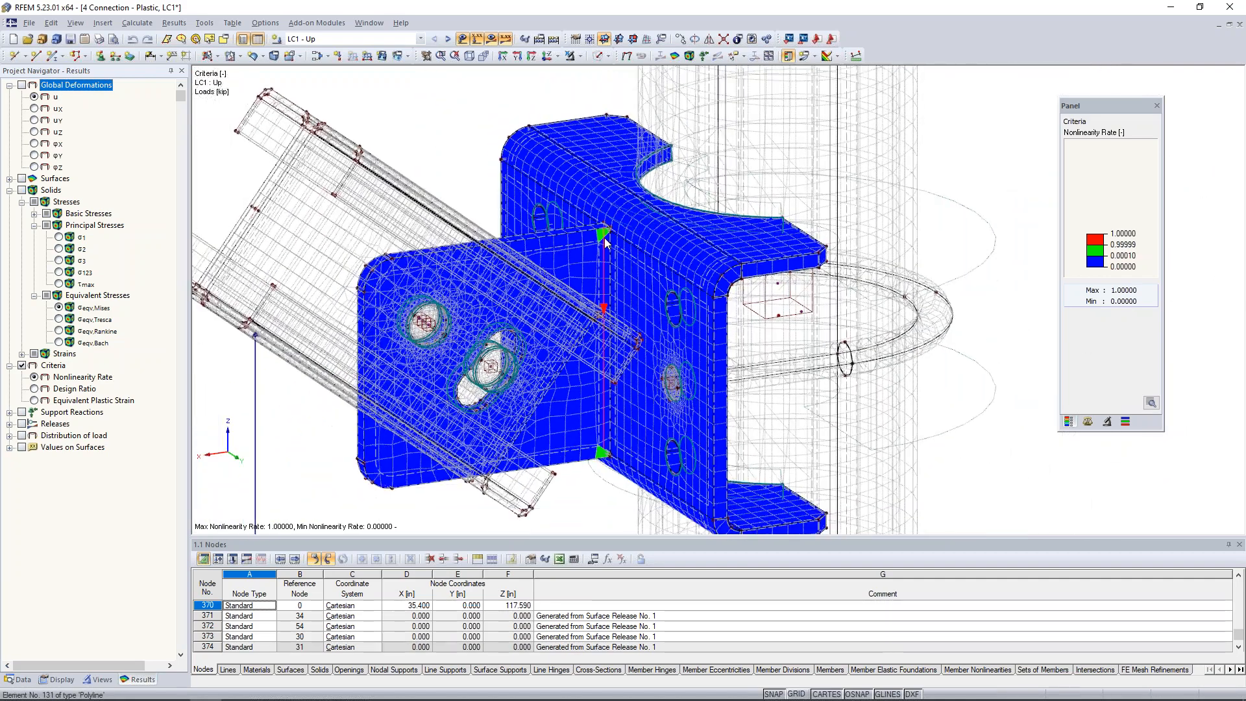
Display the solids' von Mises stresses and section the connection with an X-Z clipping plane to examine the gusset's corner at the bracket.
middle_click_drag(575, 318, 618, 309, "ctrl")
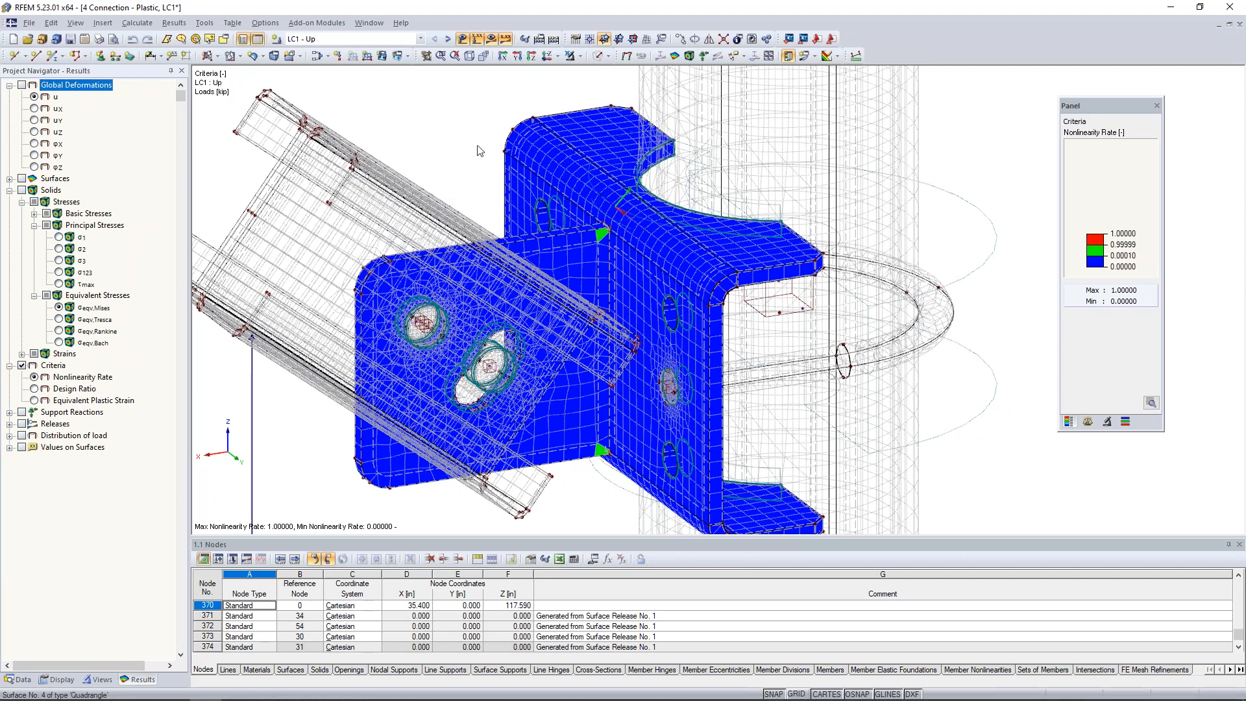
left_click(59, 308)
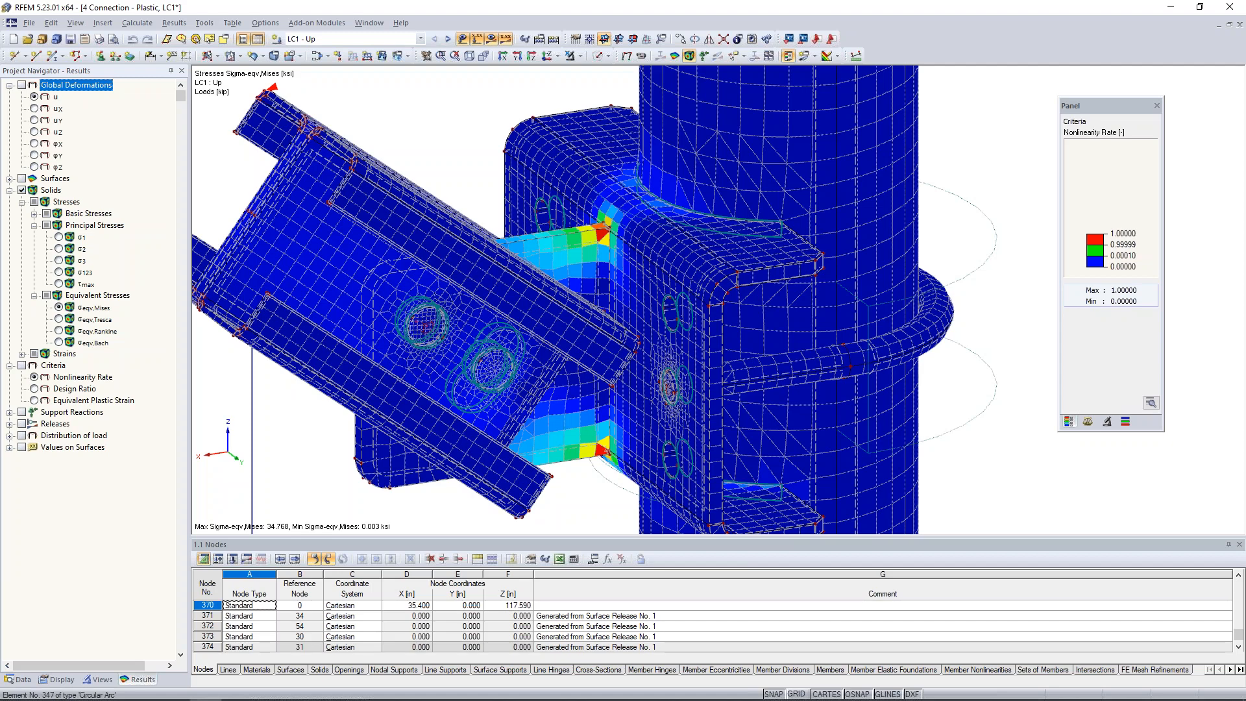
left_click(110, 28)
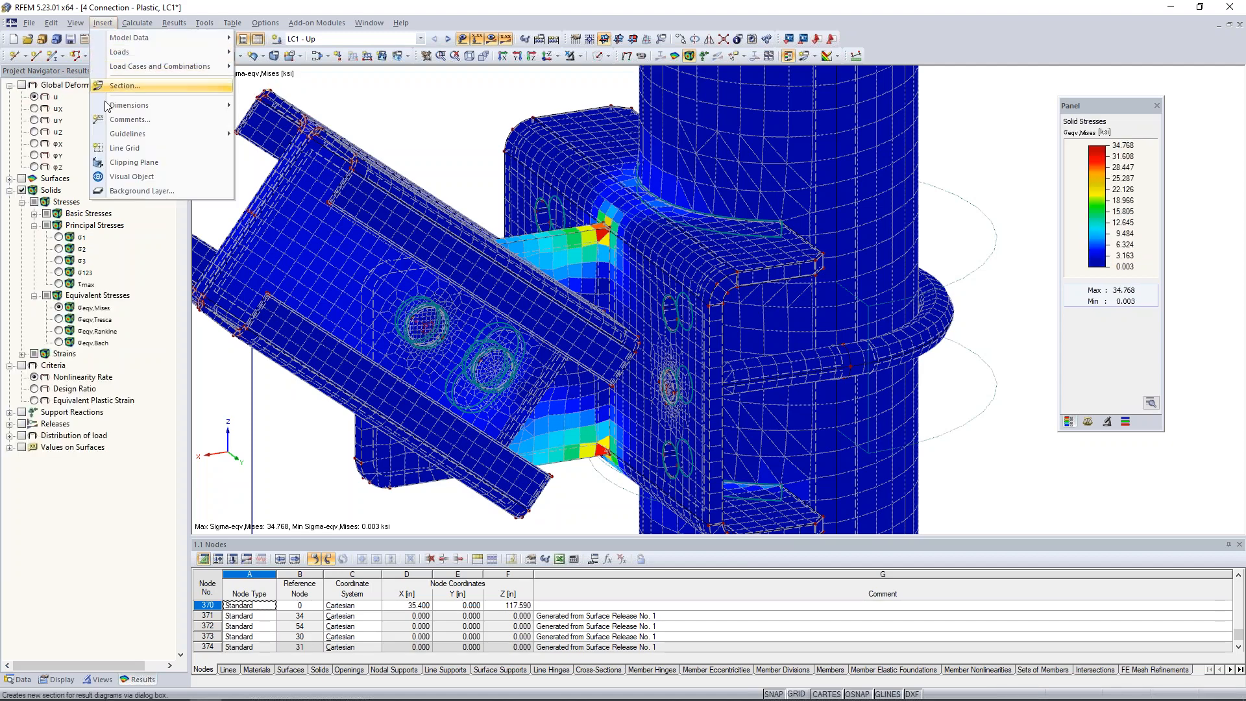
left_click(119, 165)
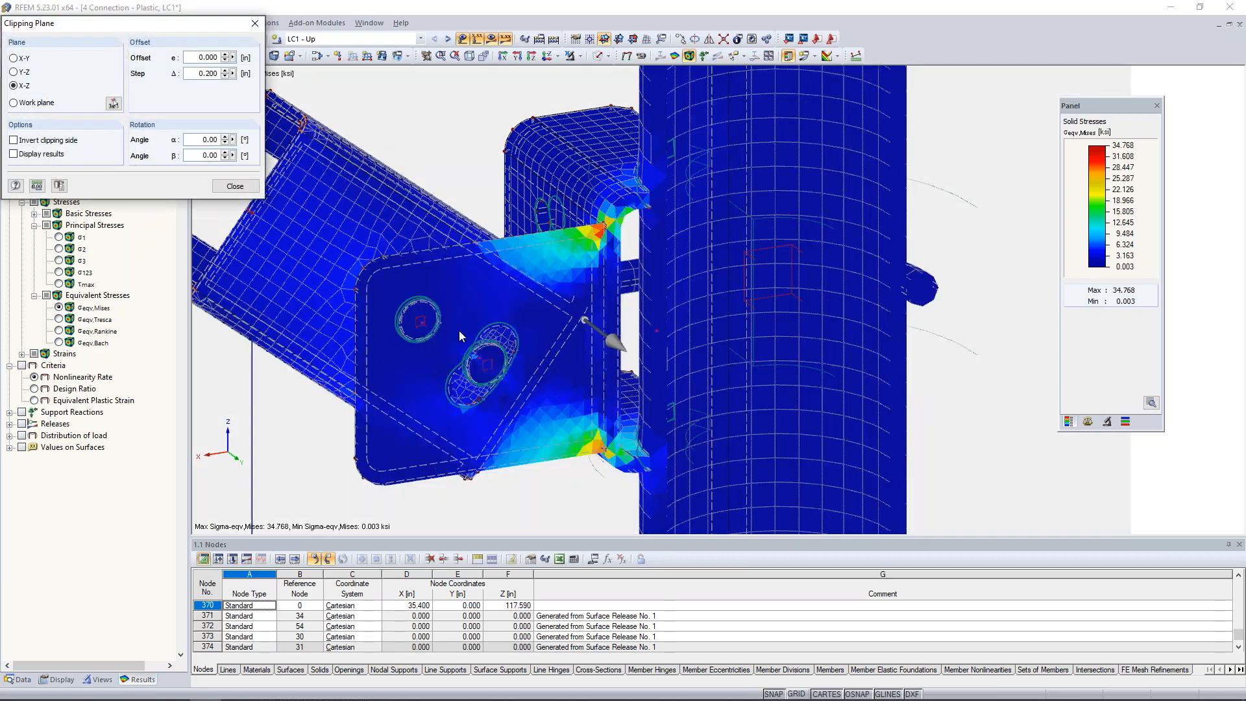
middle_click_drag(460, 337, 310, 256, "ctrl")
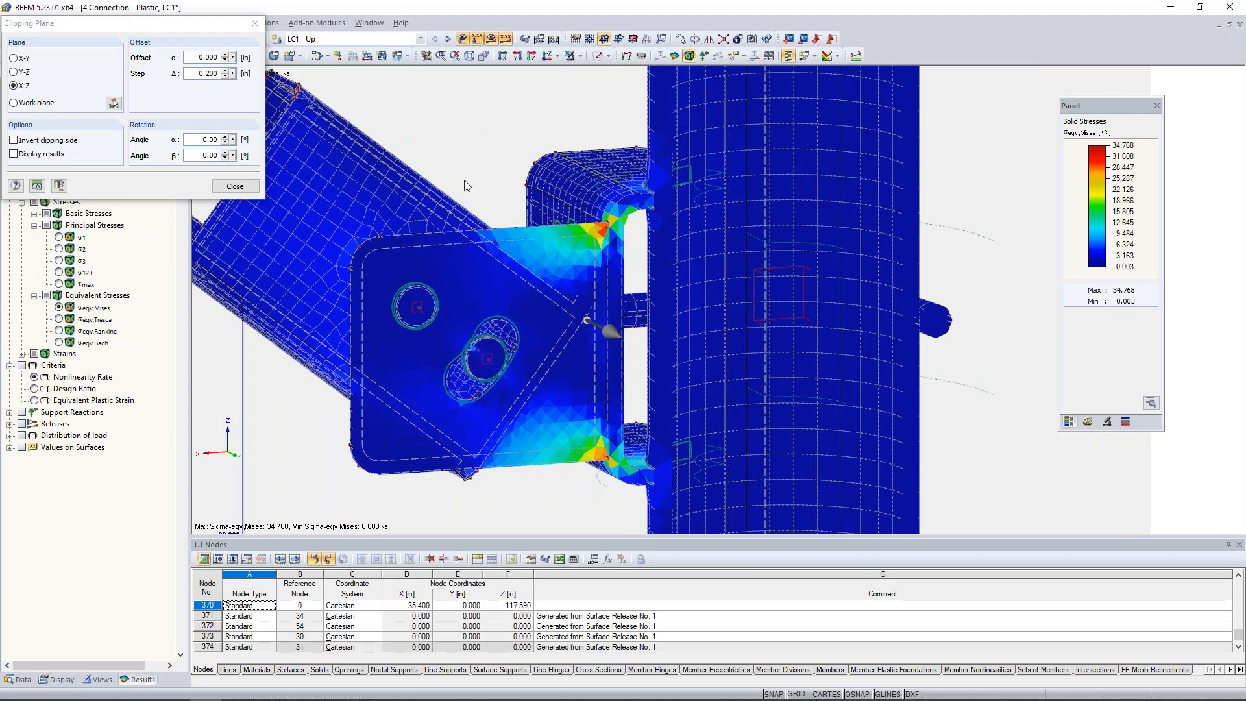
scroll(403, 251, "up", 2)
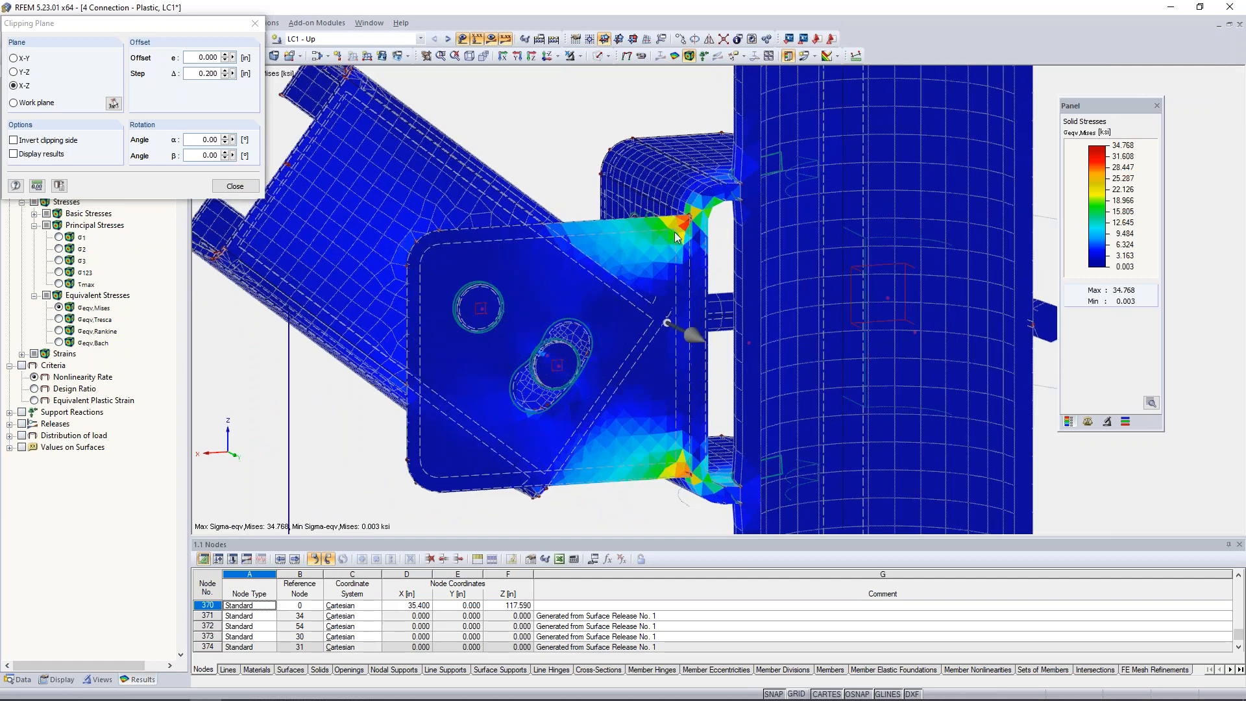
scroll(675, 232, "up", 2)
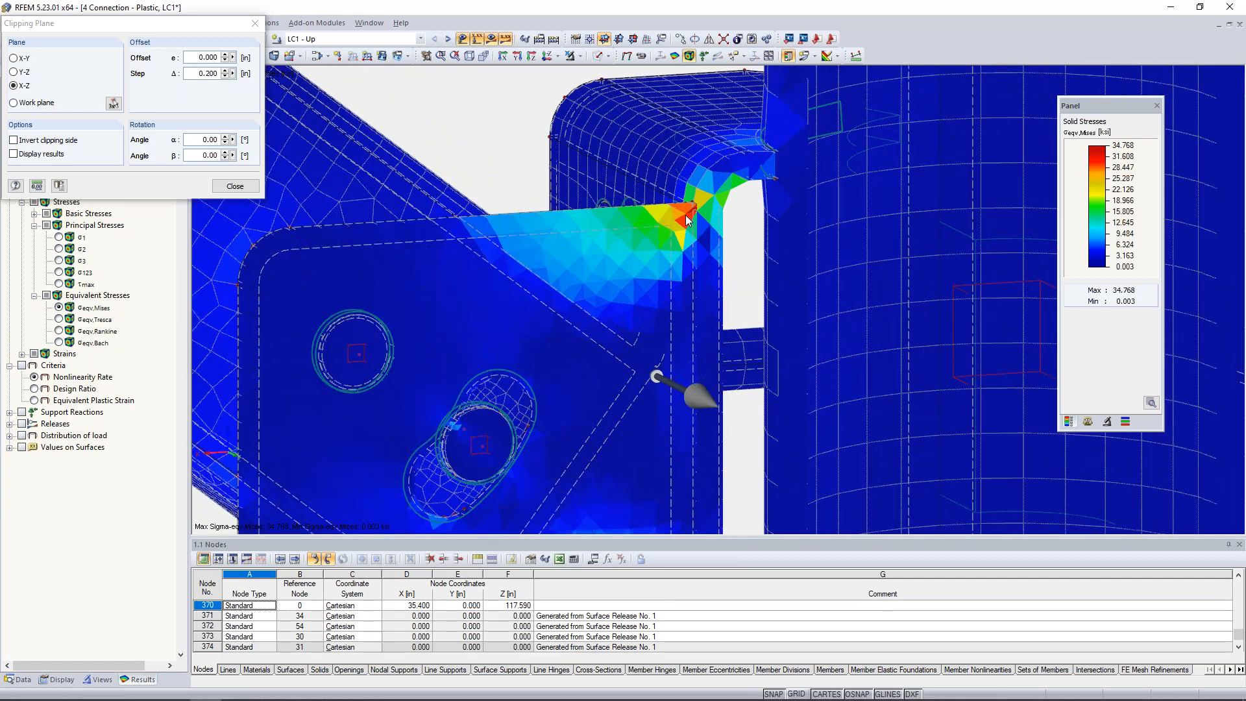
scroll(686, 218, "down", 2)
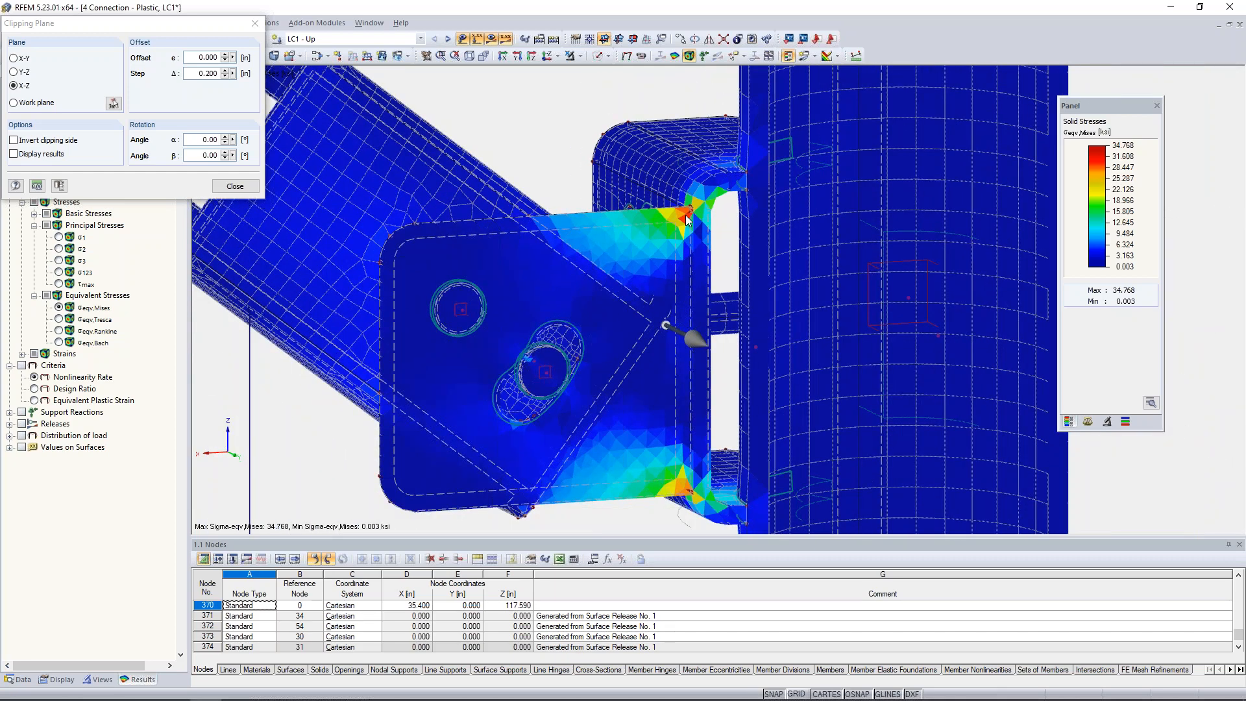
Offset the X-Z clipping plane to 0.600 in, keeping the 0.200 in step, to view the stresses deeper inside the gusset.
double_click(194, 73)
type("0")
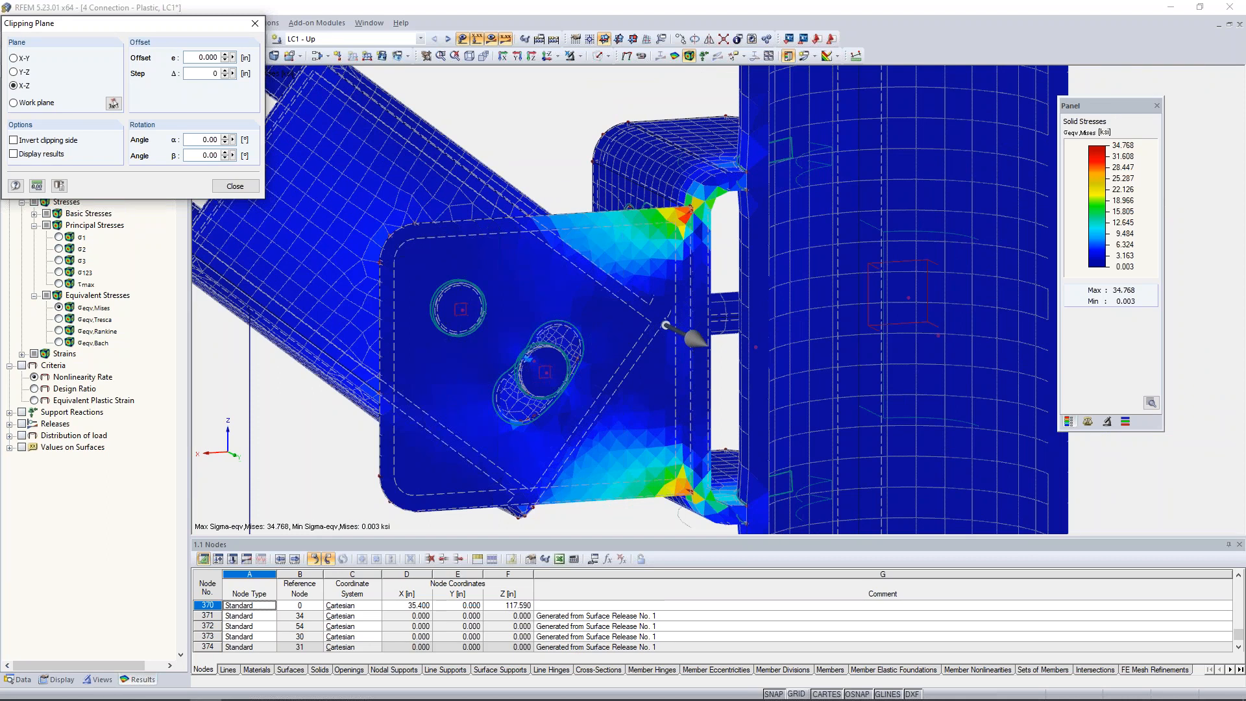
left_click(227, 55)
left_click(227, 55)
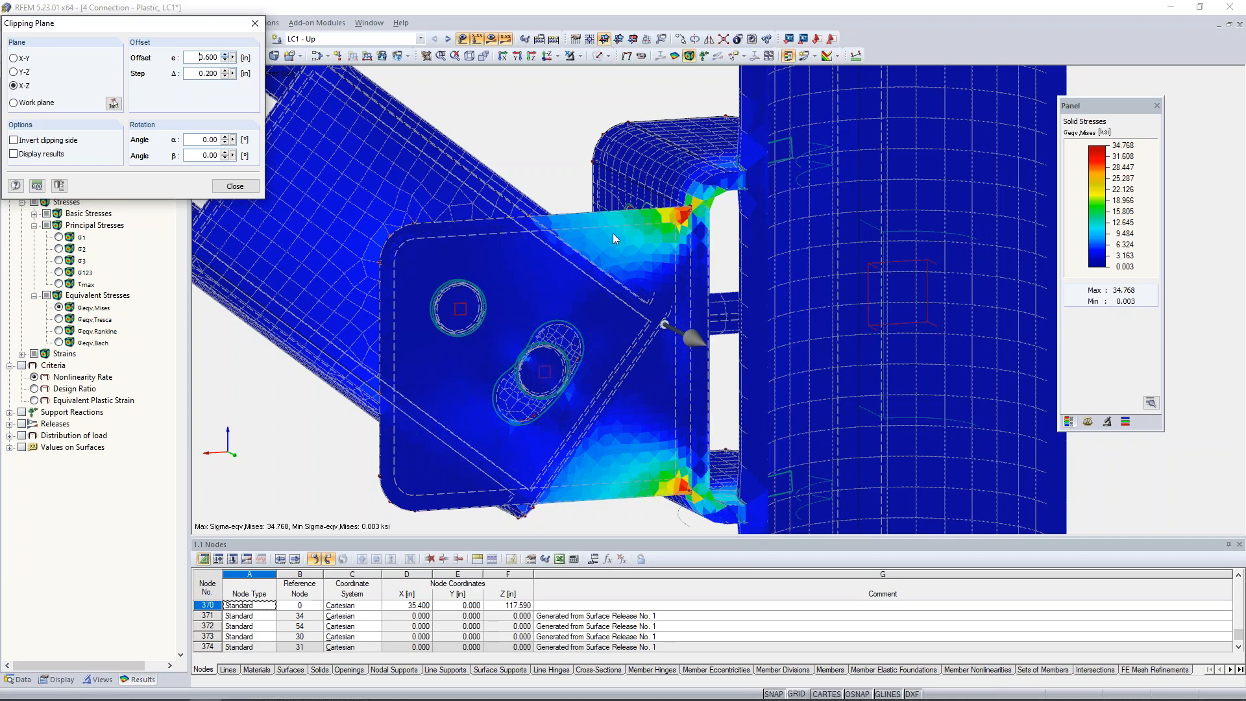
left_click(227, 56)
Switch the clipping plane to Y-Z and offset it to 0.600 in to examine the stresses where the gusset meets the bracket.
left_click(14, 72)
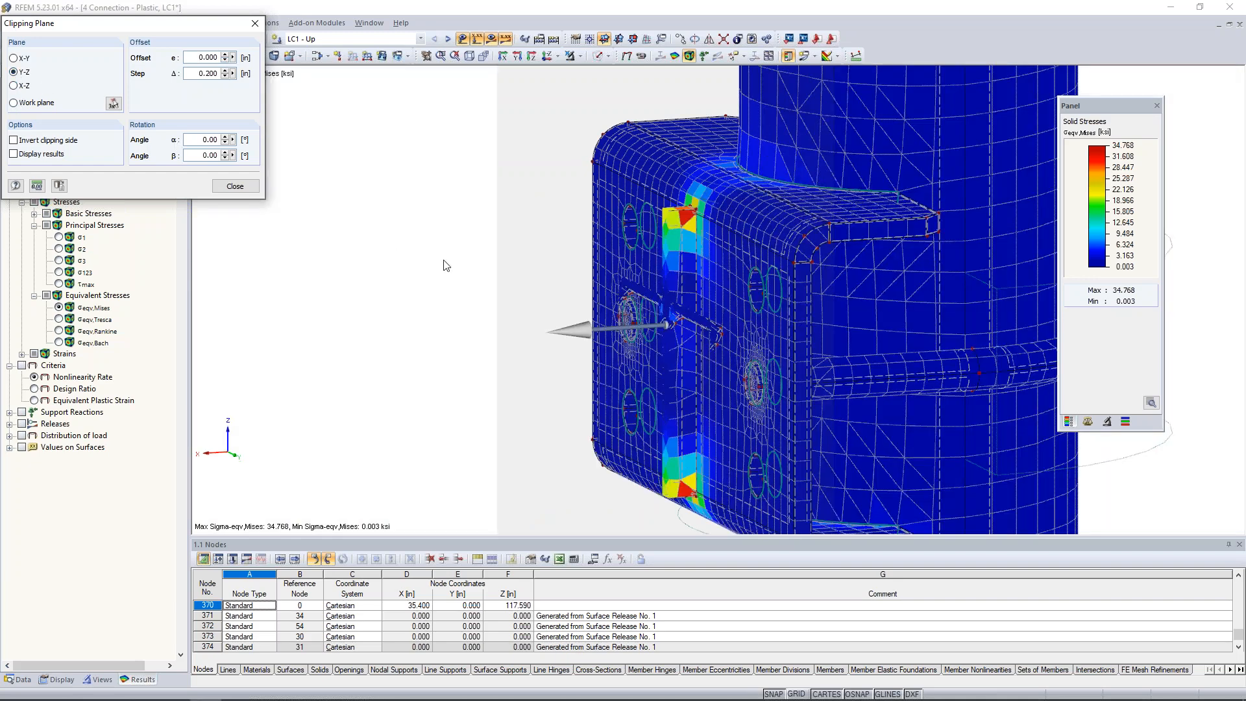
scroll(446, 266, "down", 3)
middle_click_drag(652, 296, 915, 294, "ctrl")
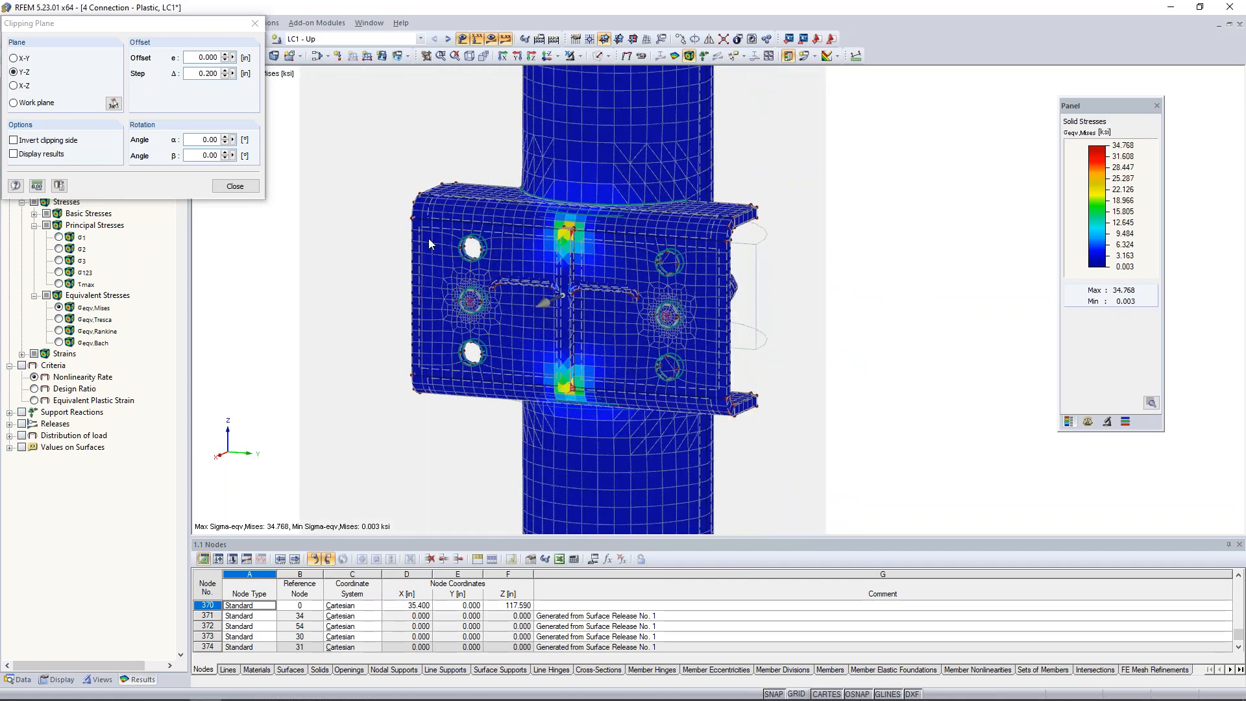
left_click(225, 57)
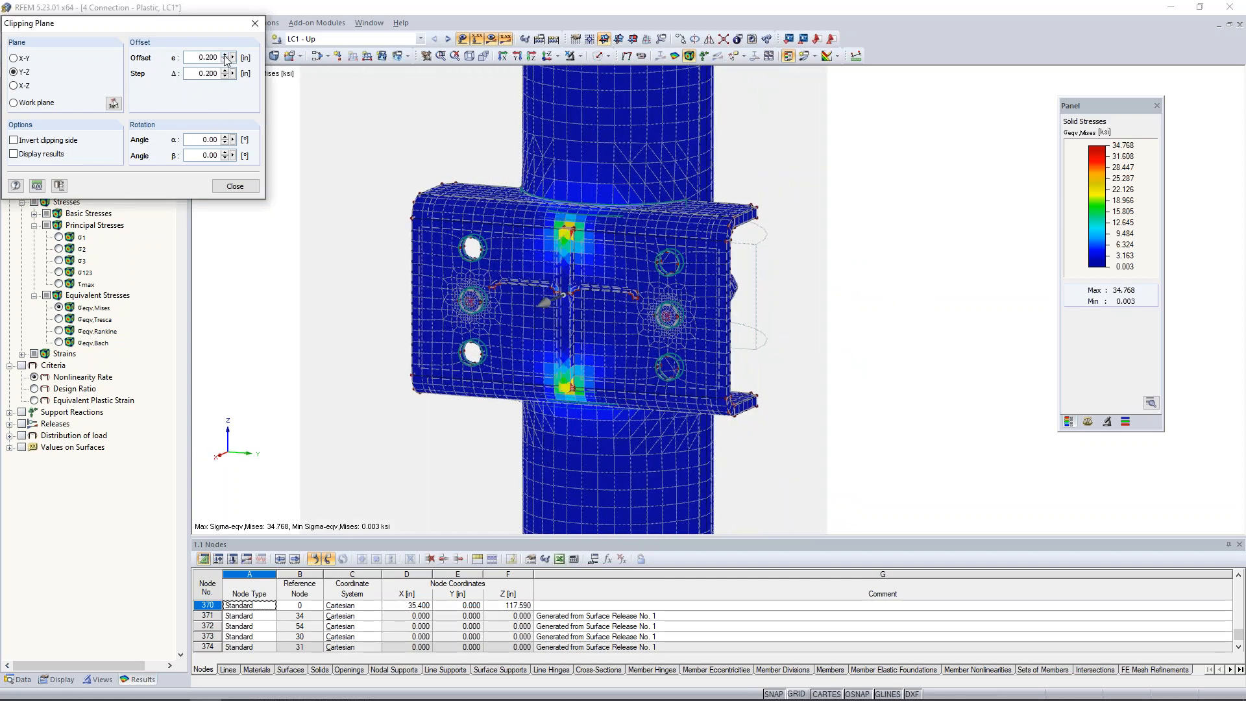
left_click(225, 56)
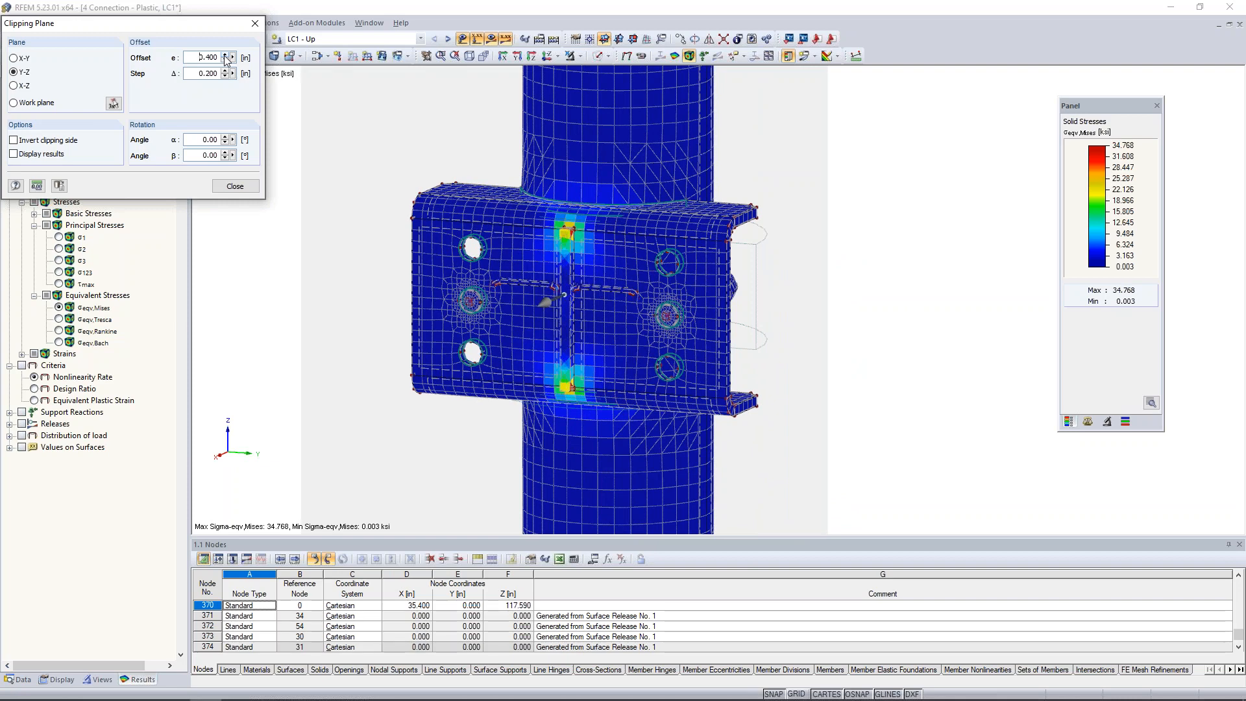
scroll(572, 249, "up", 2)
scroll(572, 249, "up", 2)
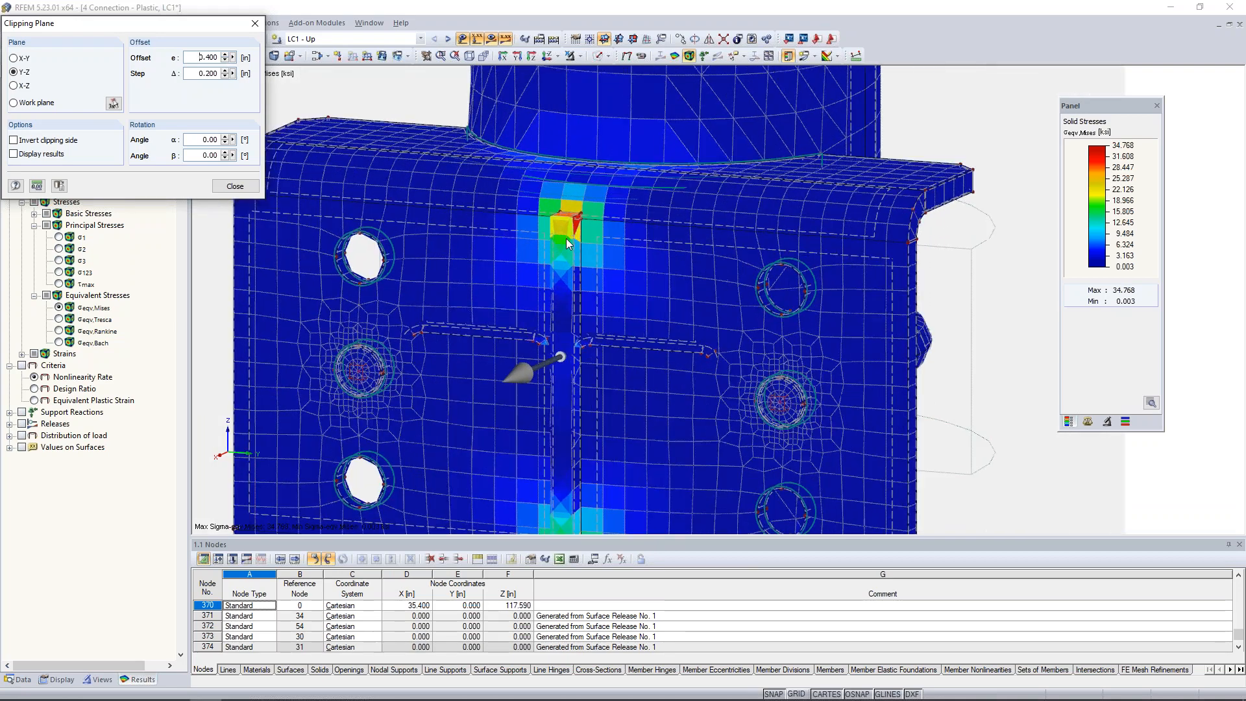
left_click(225, 56)
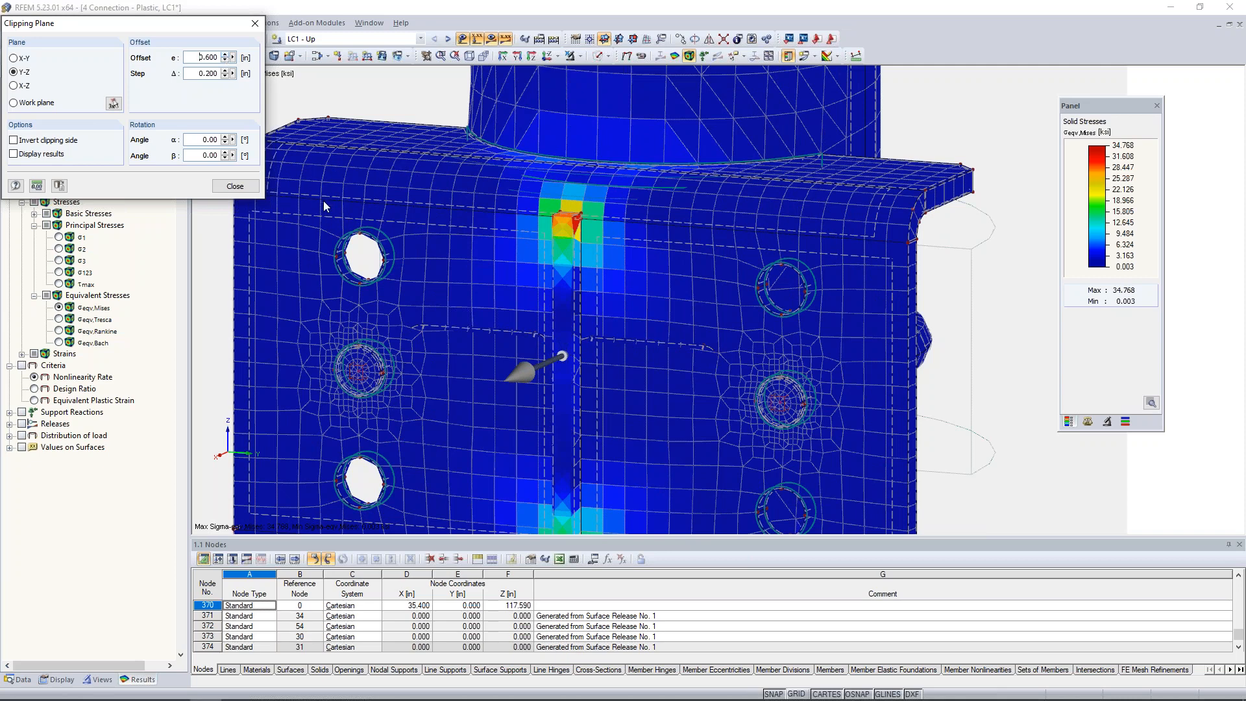
Display the Nonlinearity Rate criterion and advance the Y-Z clipping plane to a 1.400 in offset to inspect the gusset's upper corner.
left_click(22, 366)
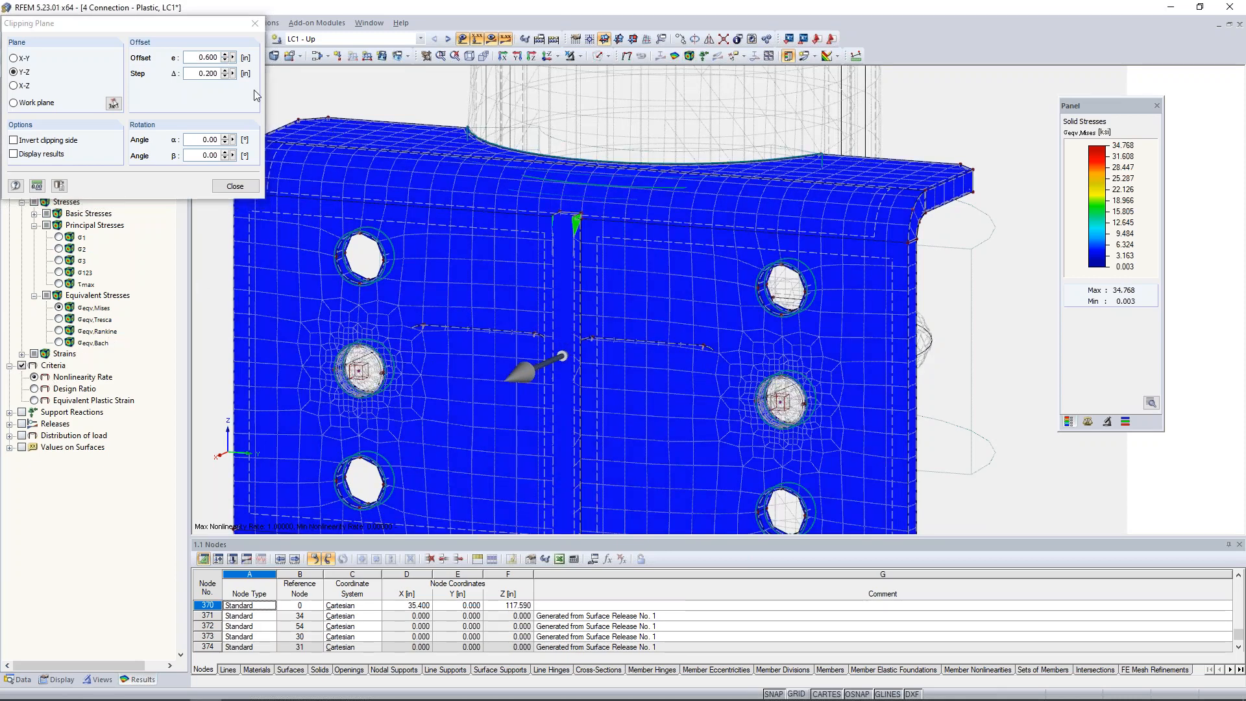
left_click(224, 55)
left_click(225, 55)
left_click(224, 55)
scroll(573, 218, "up", 4)
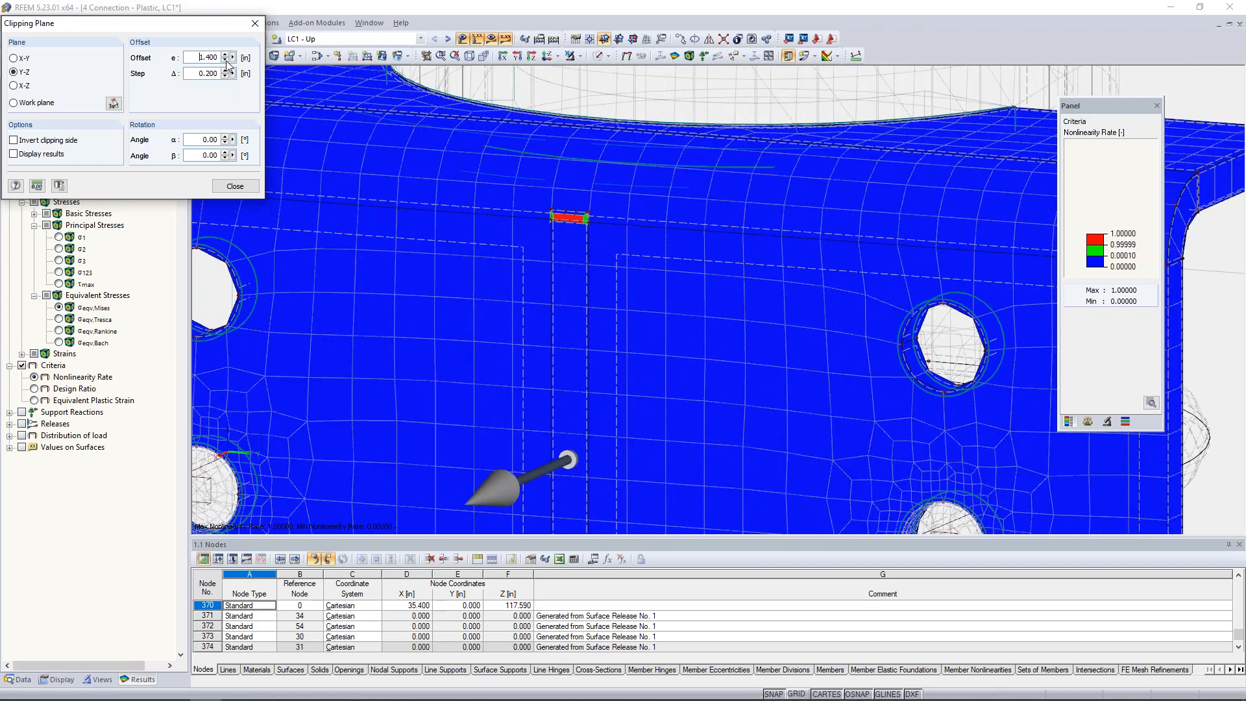
Return to von Mises stresses, invert the clipping side to view the gusset's cut face, and close the clipping plane.
left_click(60, 307)
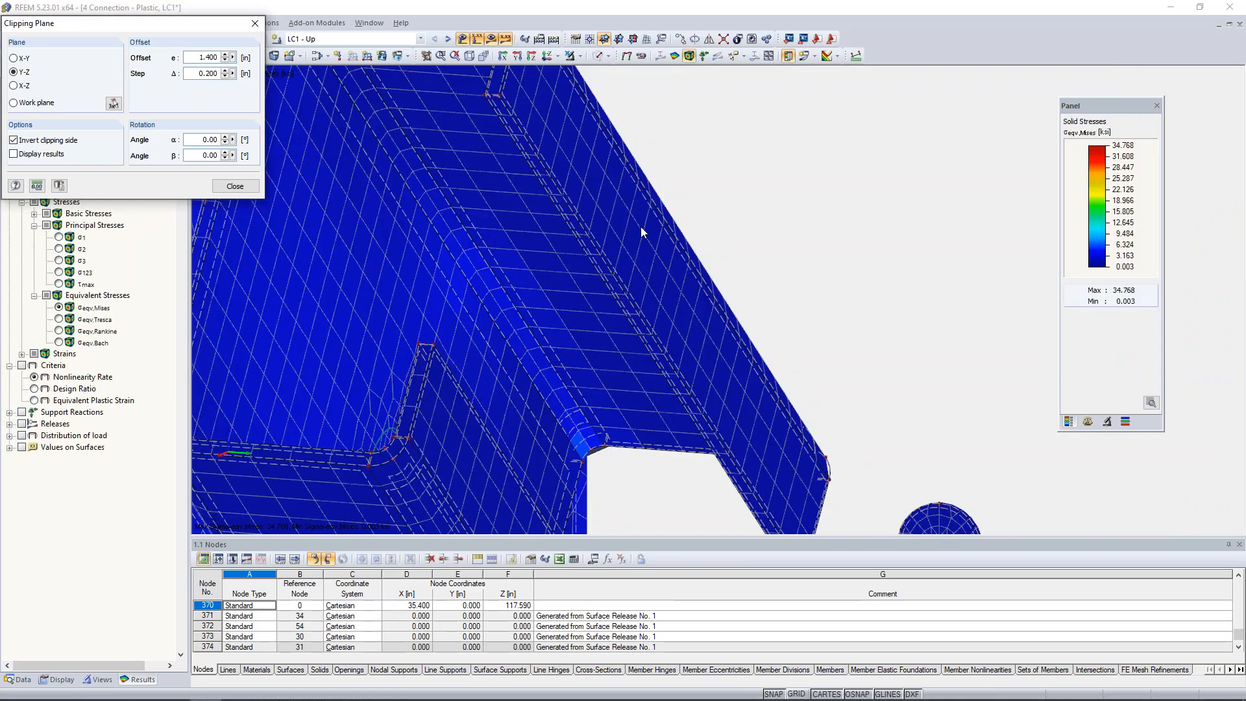
scroll(641, 227, "down", 10)
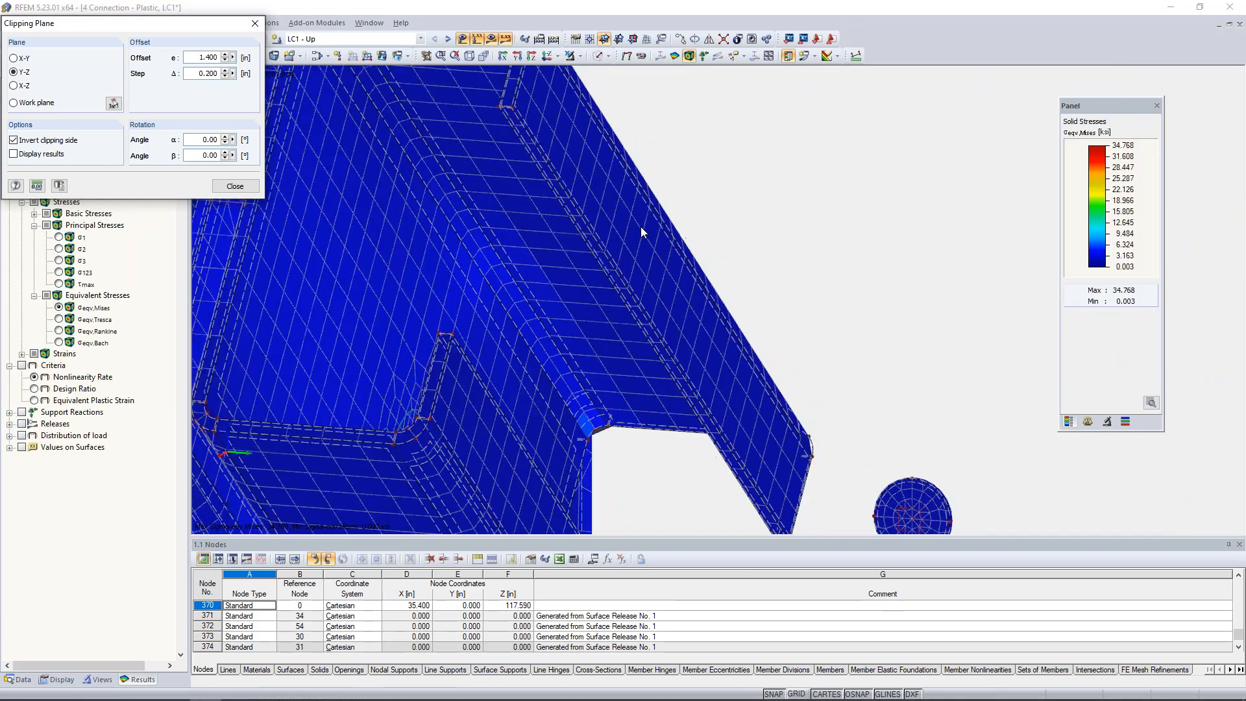
scroll(642, 231, "down", 2)
middle_click_drag(895, 315, 609, 368, "ctrl")
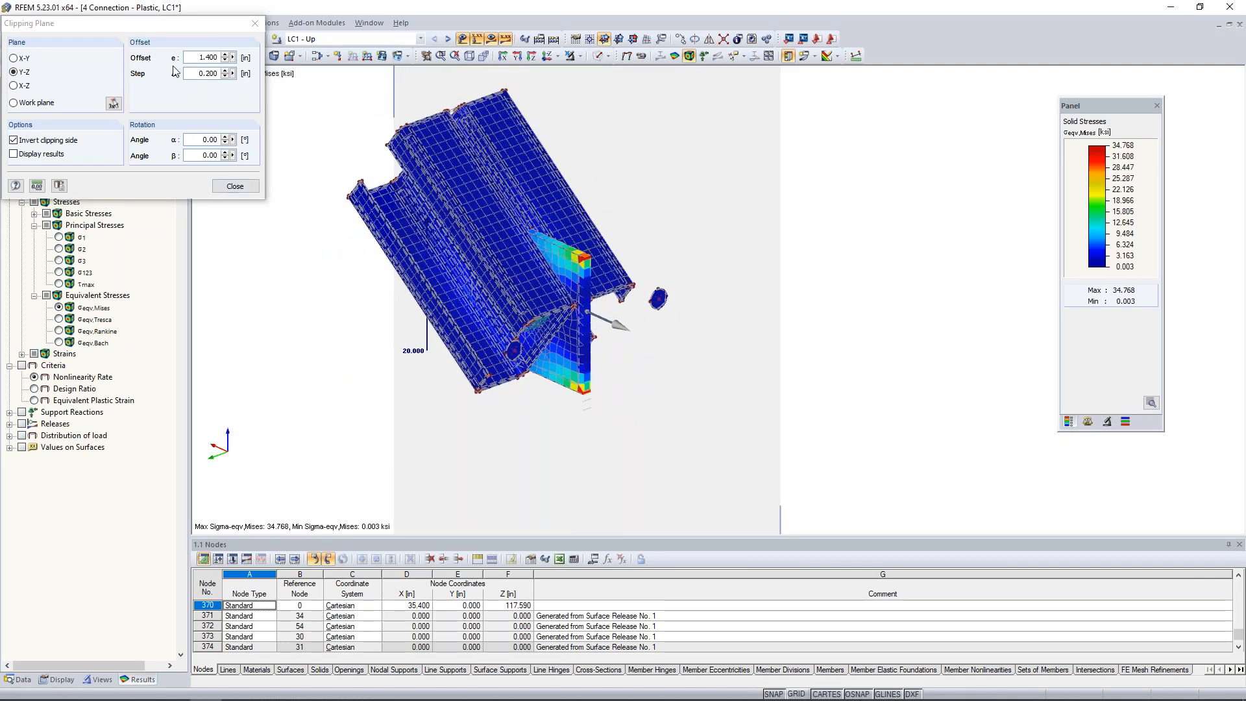
left_click(234, 187)
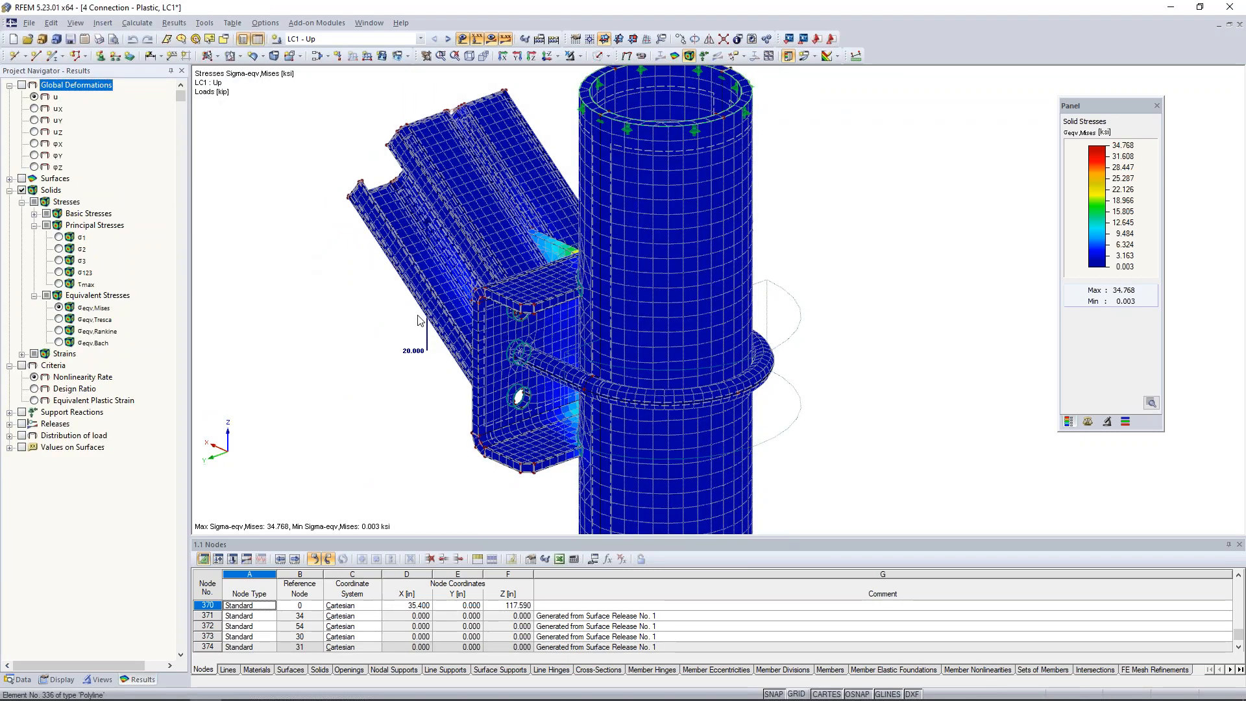
Show the whole connection from the brace side and hide its LC1 results.
middle_click_drag(417, 317, 799, 287, "ctrl")
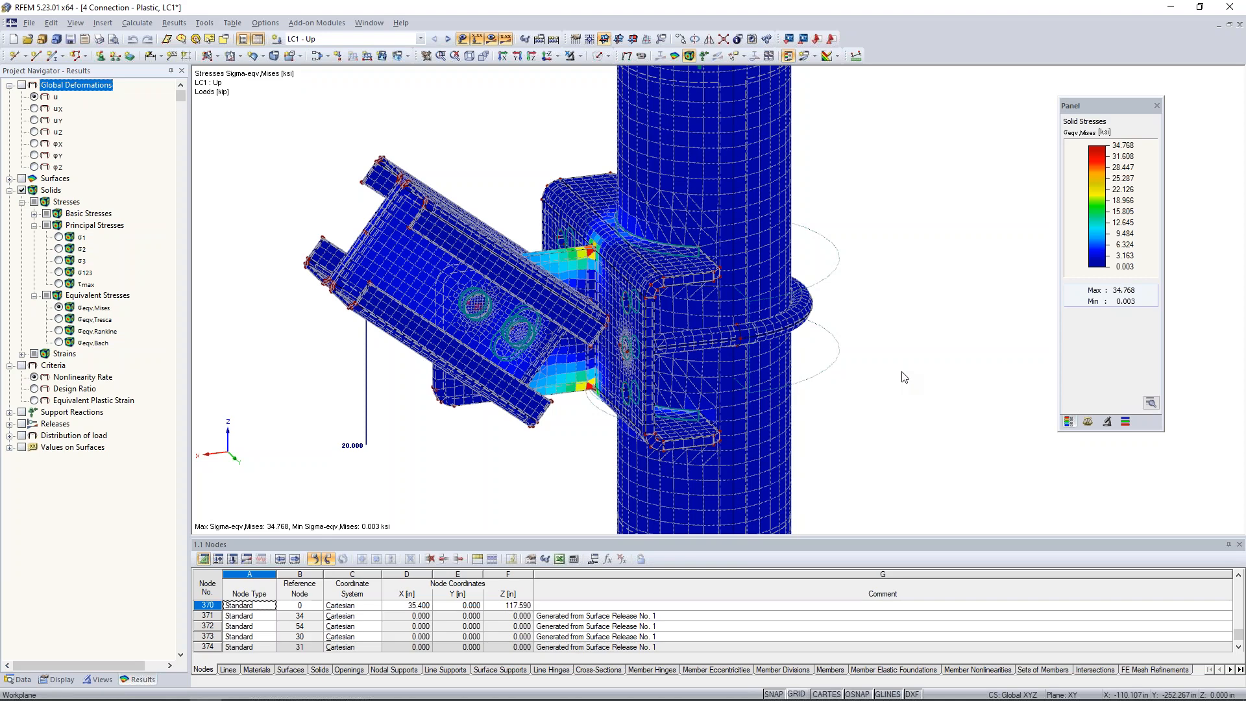
scroll(905, 374, "down", 3)
middle_click_drag(920, 359, 813, 365)
scroll(813, 365, "down", 2)
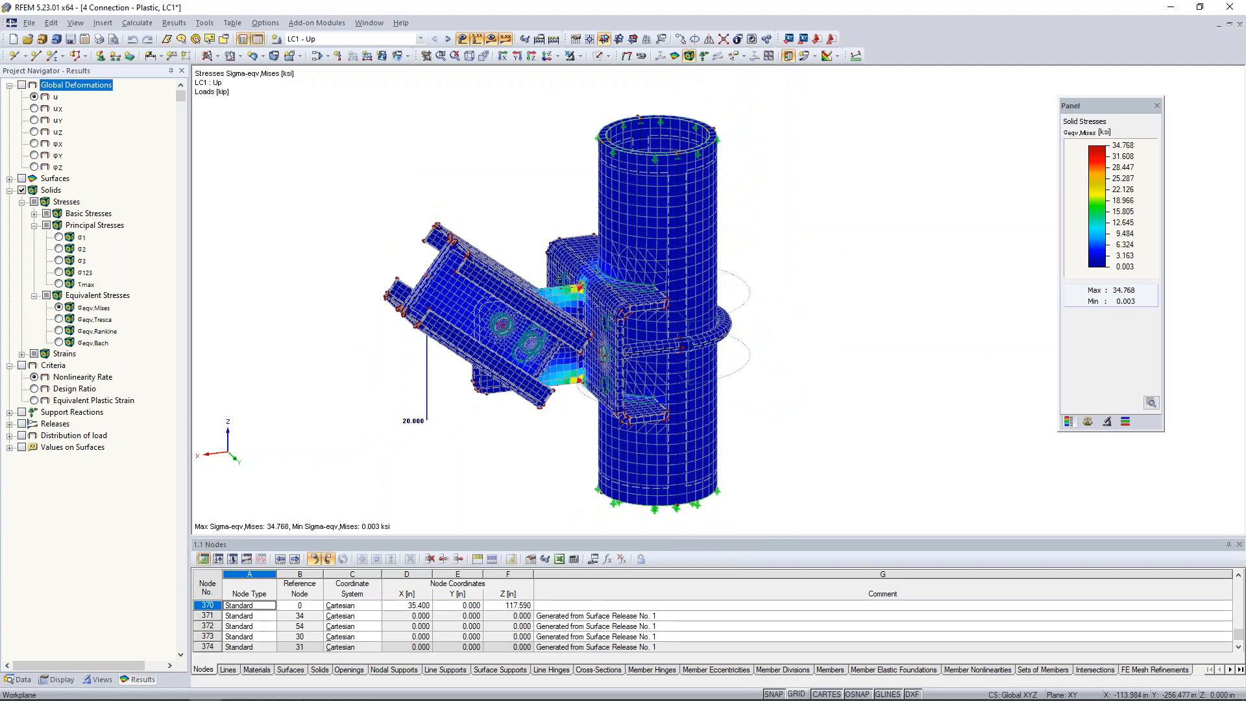
mouse_move(791, 342)
middle_mouse_down("ctrl")
mouse_move(836, 348)
mouse_move(802, 336)
middle_mouse_up("ctrl")
scroll(837, 344, "down", 1)
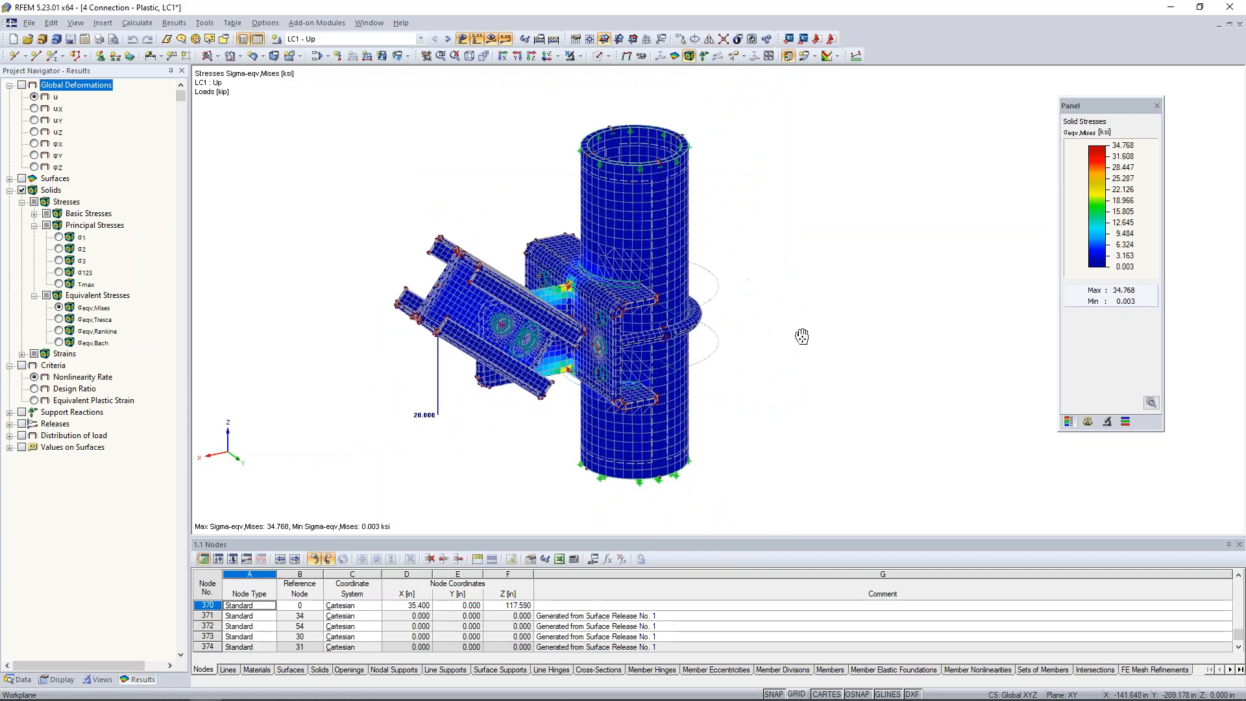
left_click(491, 38)
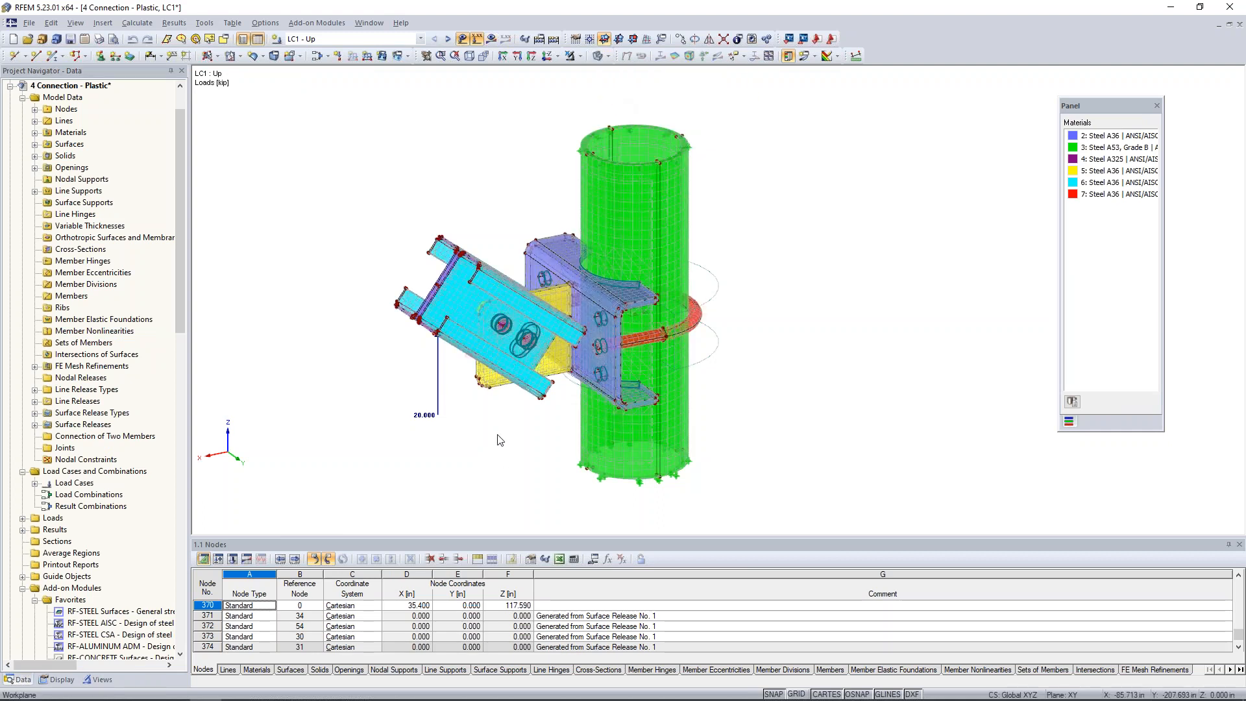
Change the type of solid 13, the brace channel on the positive Y side of the gusset, from Material to Null.
scroll(489, 440, "up", 1)
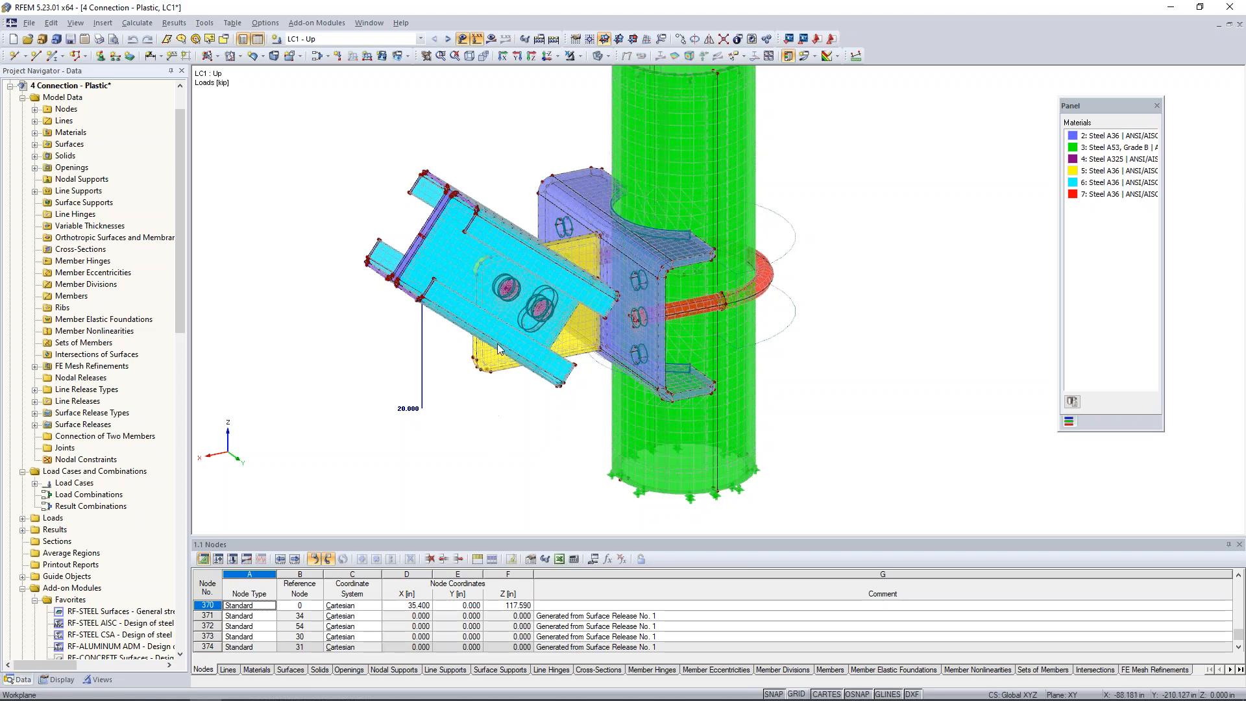
mouse_move(485, 453)
middle_mouse_down("ctrl")
mouse_move(583, 426)
mouse_move(875, 395)
mouse_move(636, 410)
mouse_move(506, 440)
middle_mouse_up("ctrl")
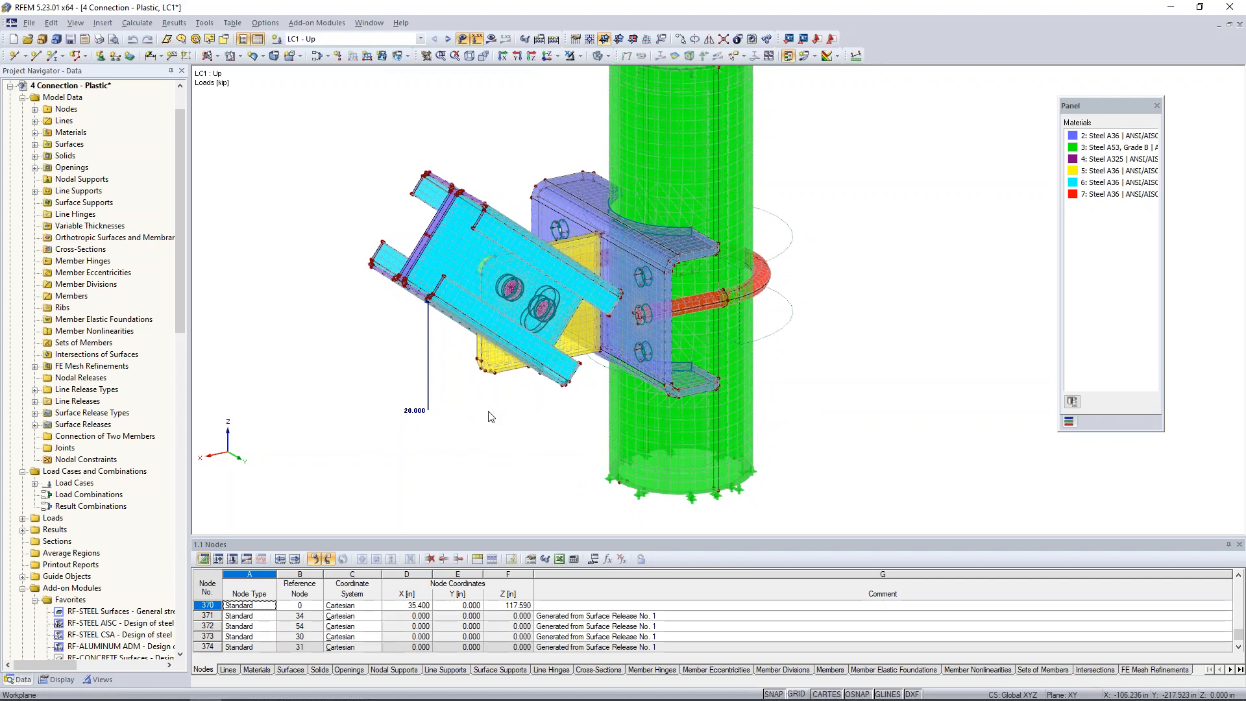
middle_click_drag(491, 416, 814, 447, "ctrl")
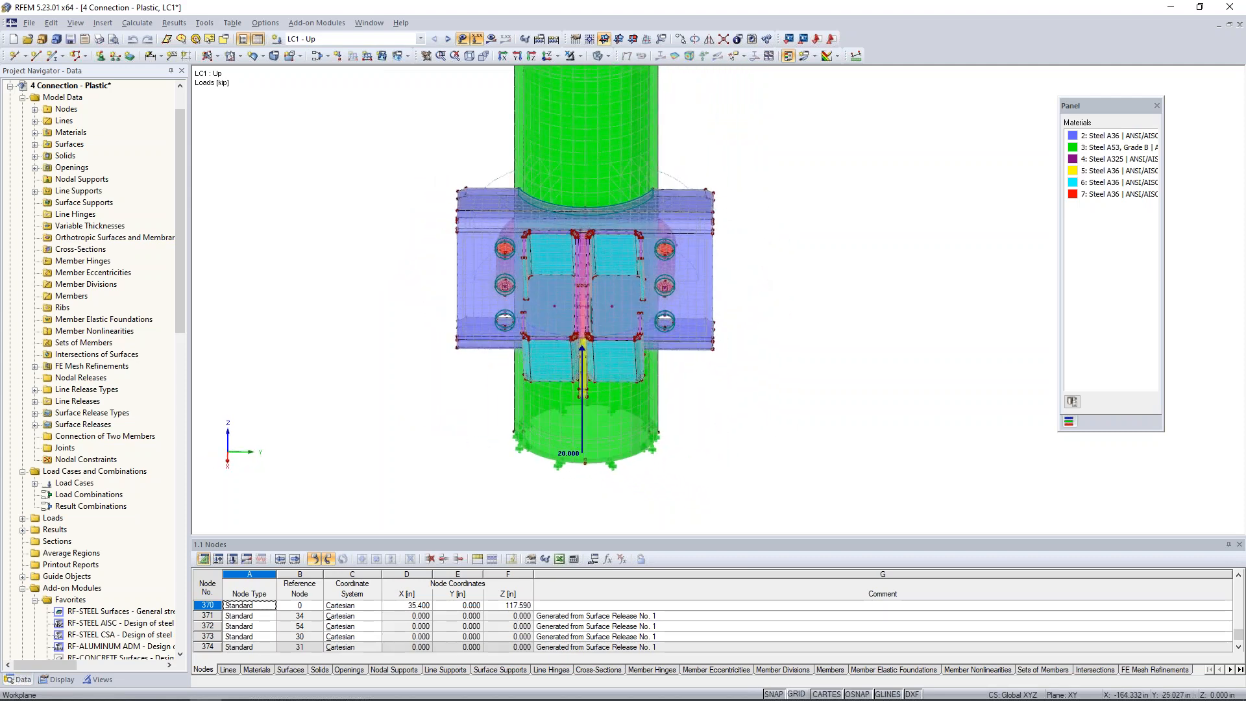
double_click(613, 305)
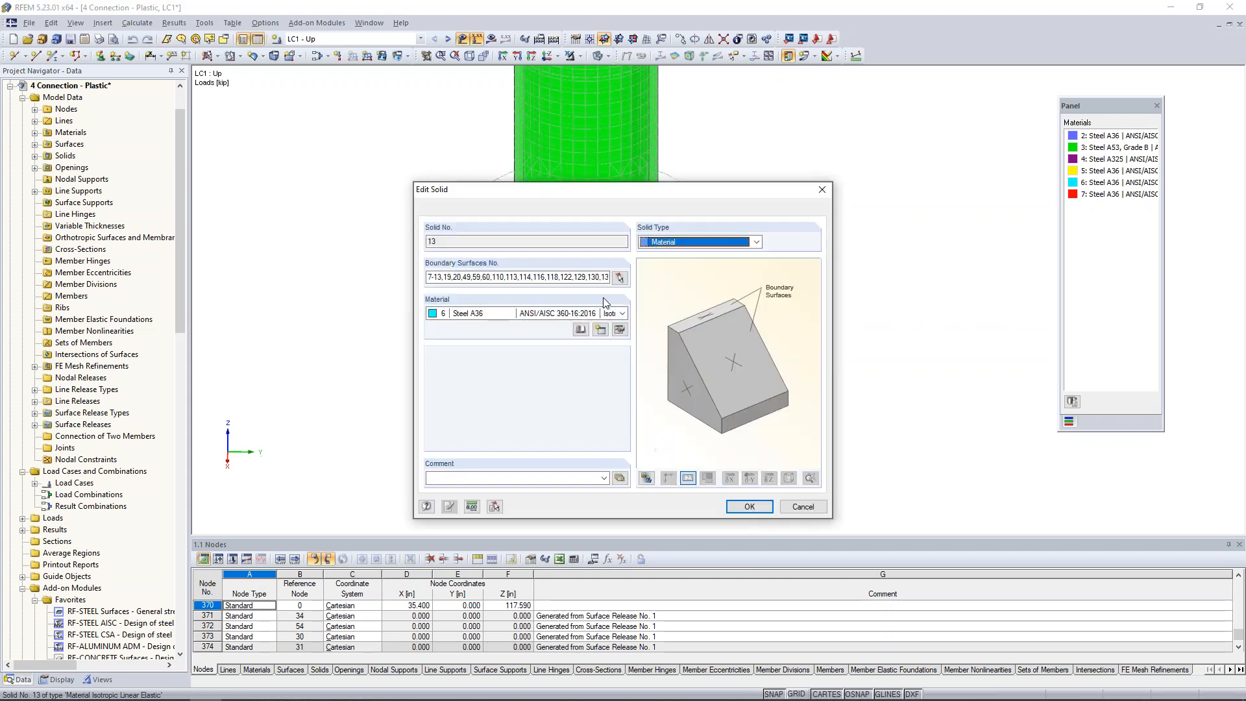
left_click(683, 245)
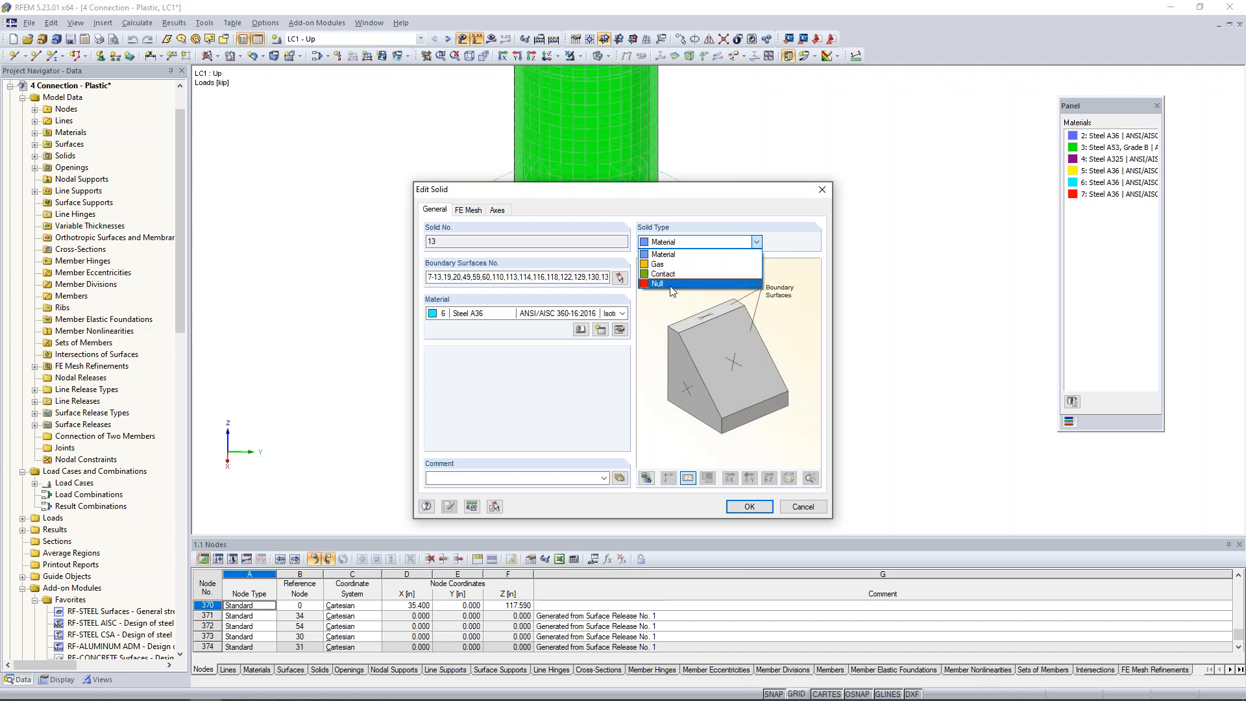
left_click(671, 285)
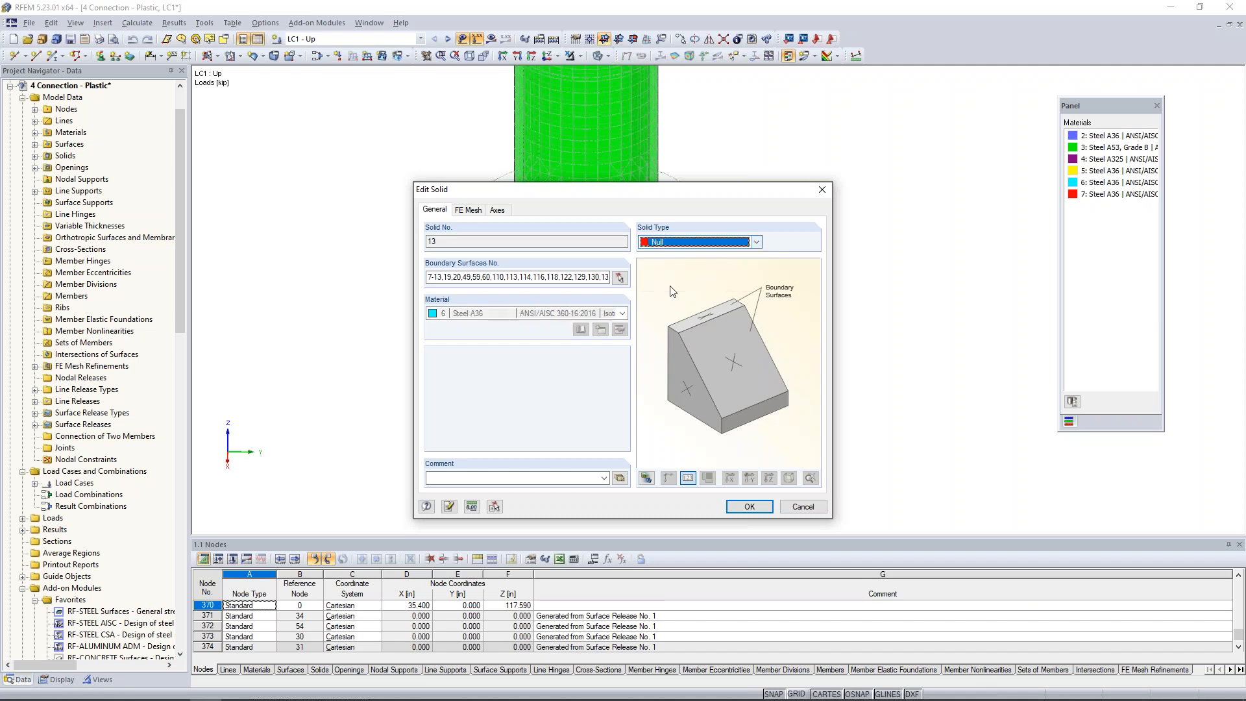
left_click(750, 508)
left_click(594, 387)
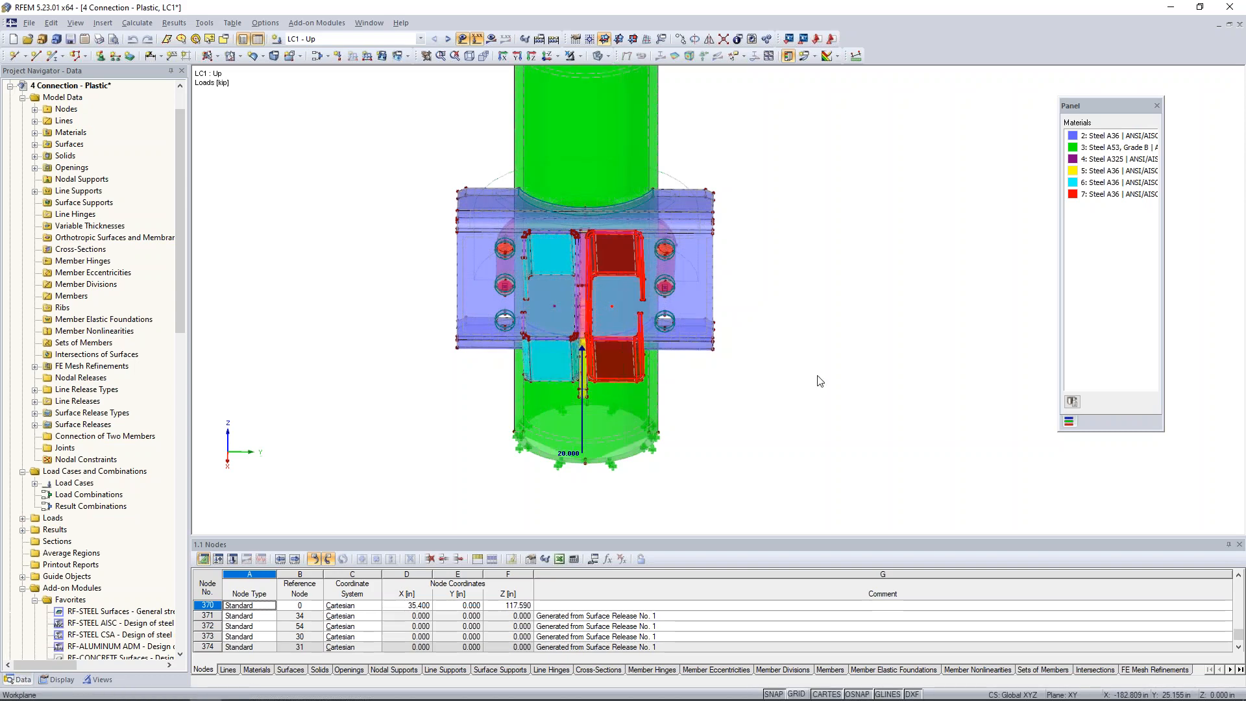
middle_click_drag(668, 382, 453, 306, "ctrl")
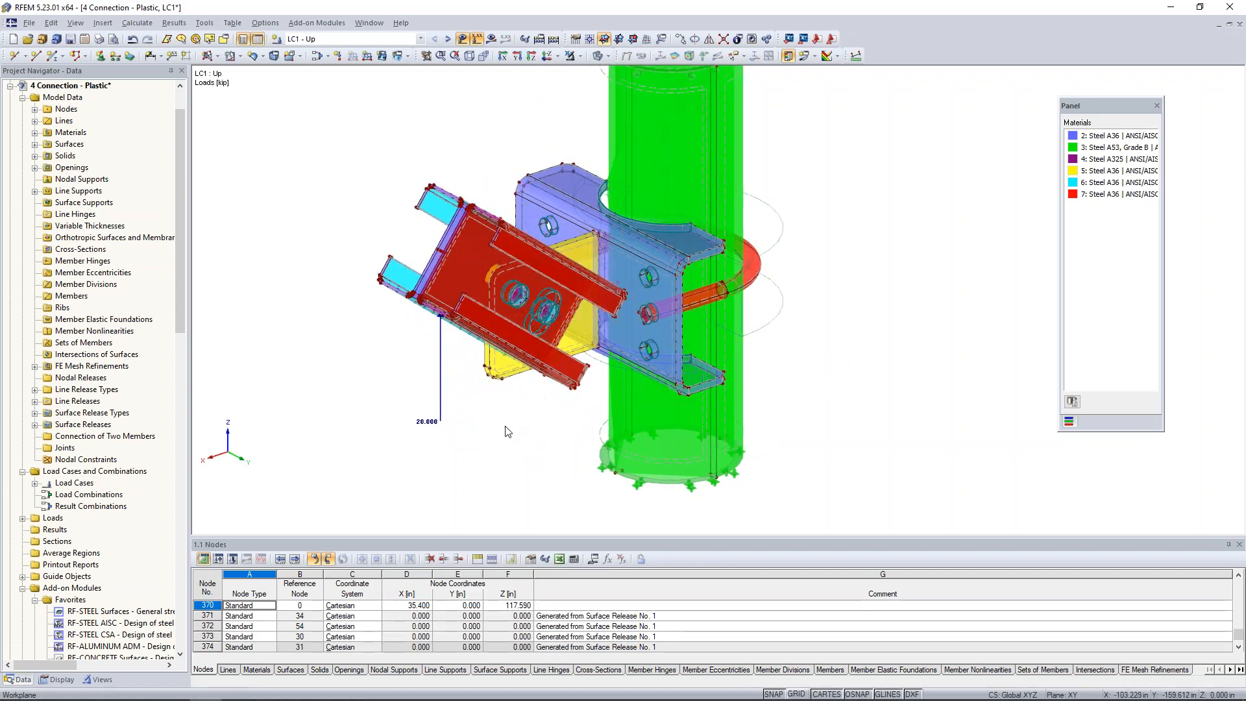
middle_click_drag(508, 432, 580, 456)
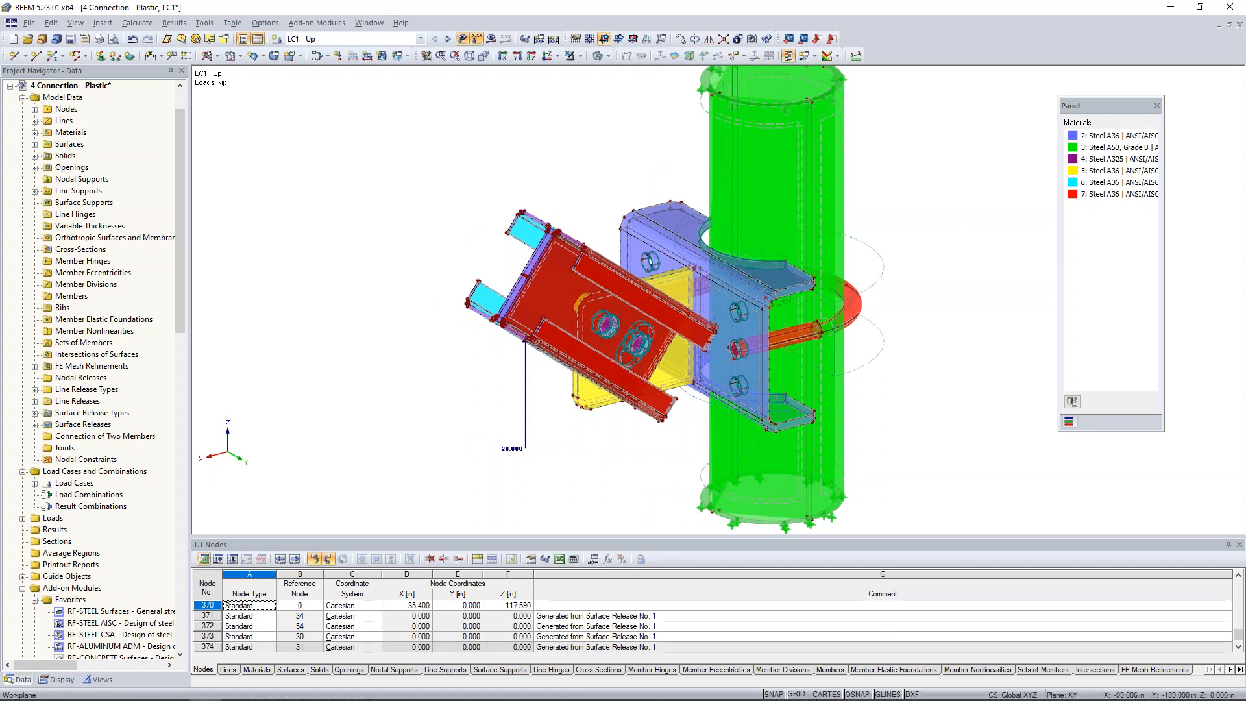
Isolate the end surfaces at the brace's free end in Visibility mode and hide the load display.
middle_click_drag(599, 451, 431, 208, "ctrl")
left_click_drag(399, 137, 540, 275)
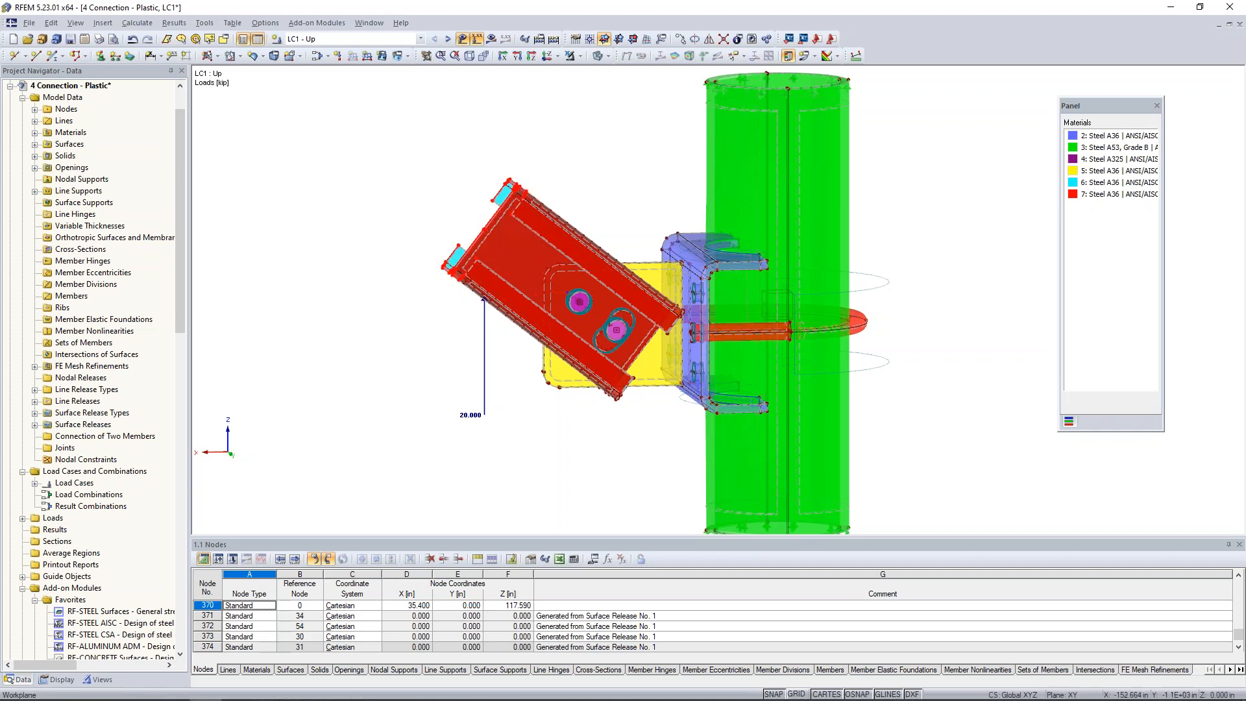
left_click(580, 57)
left_click(586, 72)
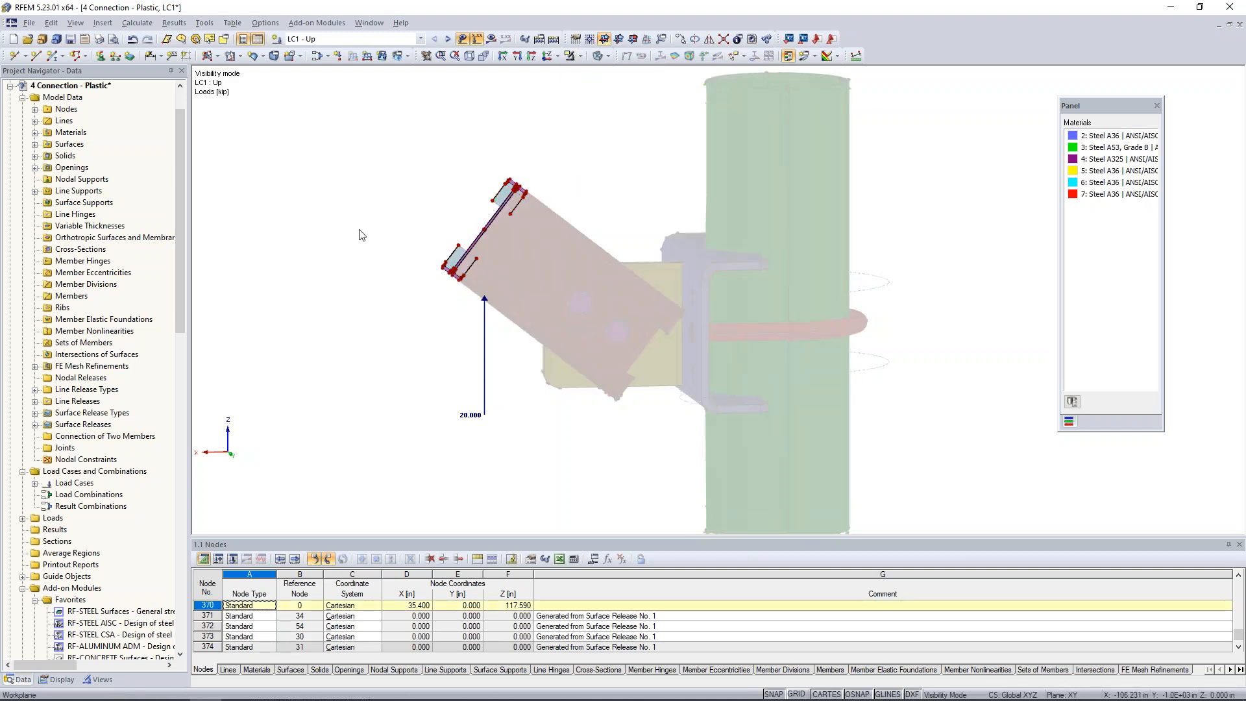
middle_click_drag(396, 252, 573, 303, "ctrl")
left_click(478, 38)
scroll(569, 364, "up", 5)
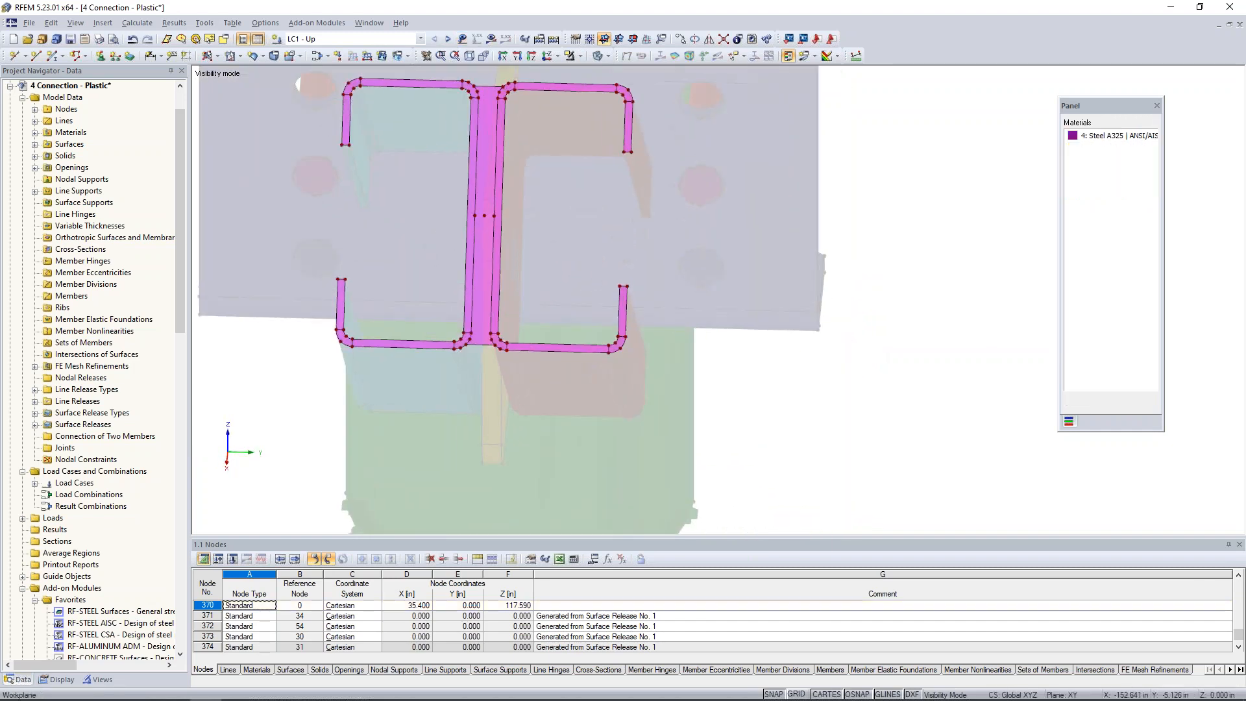
Set the stiffness of the ten end surfaces covering the positive Y channel and the gap between the channels to Null.
scroll(594, 369, "down", 1)
left_click_drag(695, 398, 495, 80)
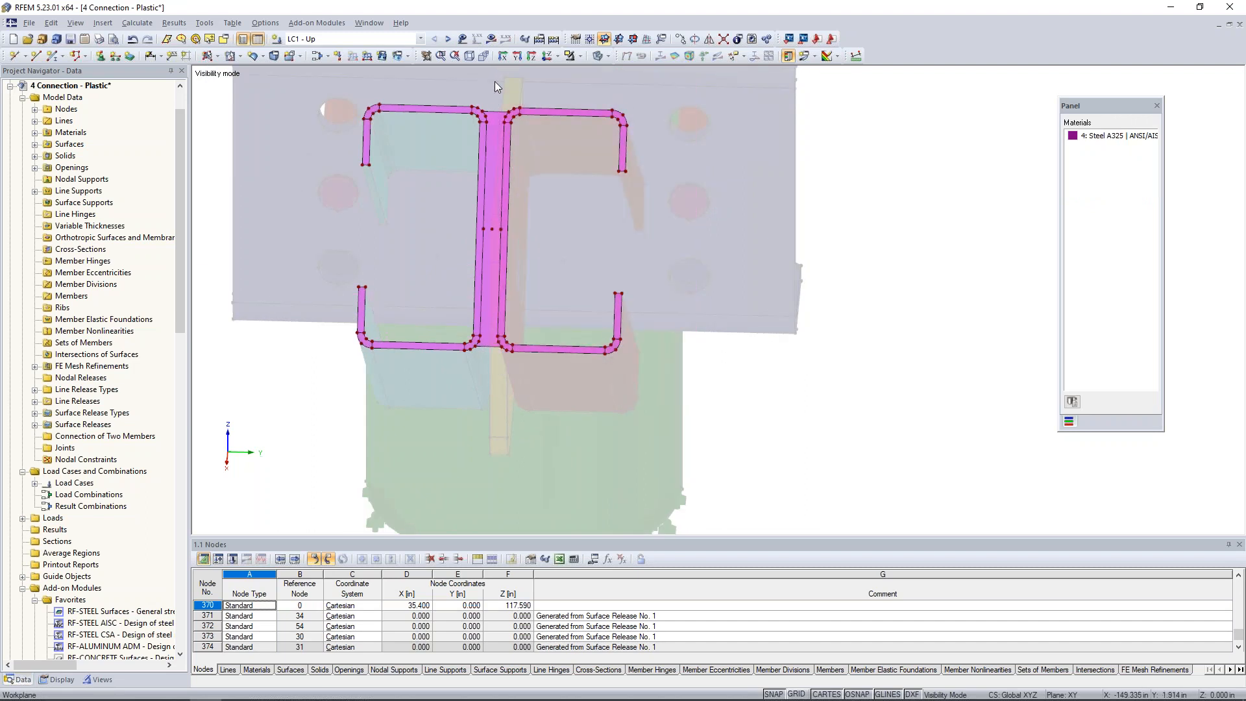
double_click(497, 115)
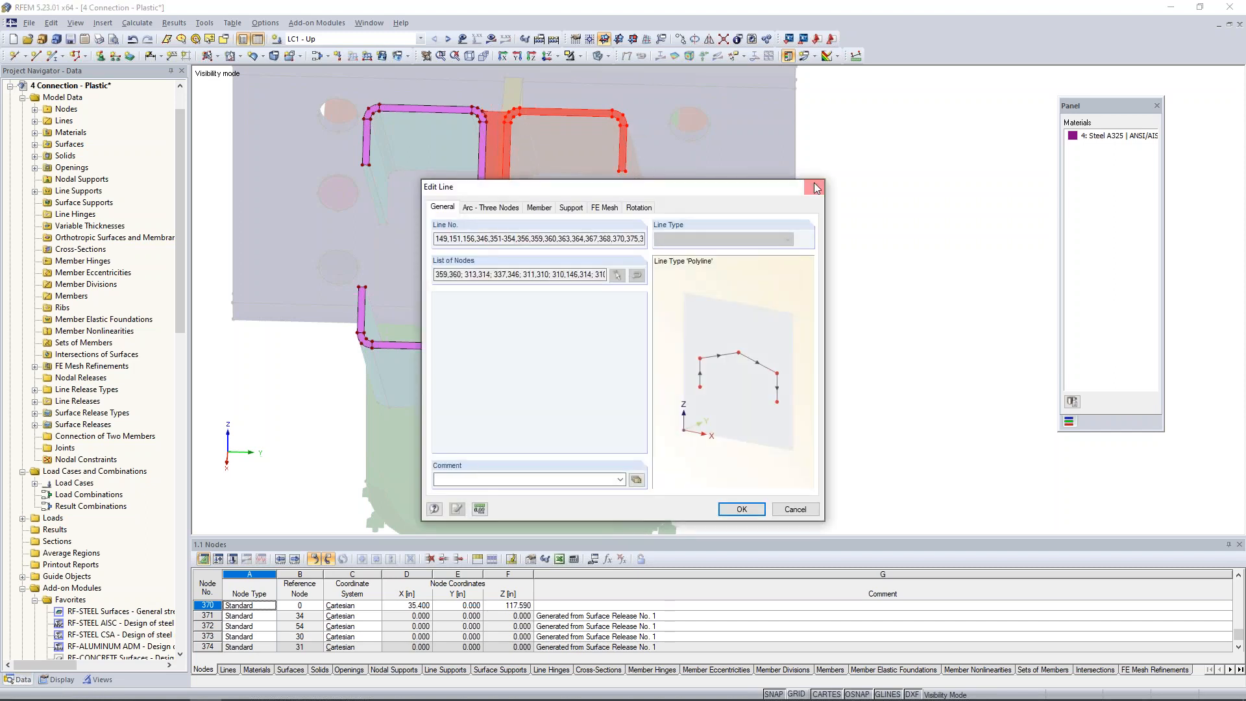
left_click(815, 187)
right_click(498, 119)
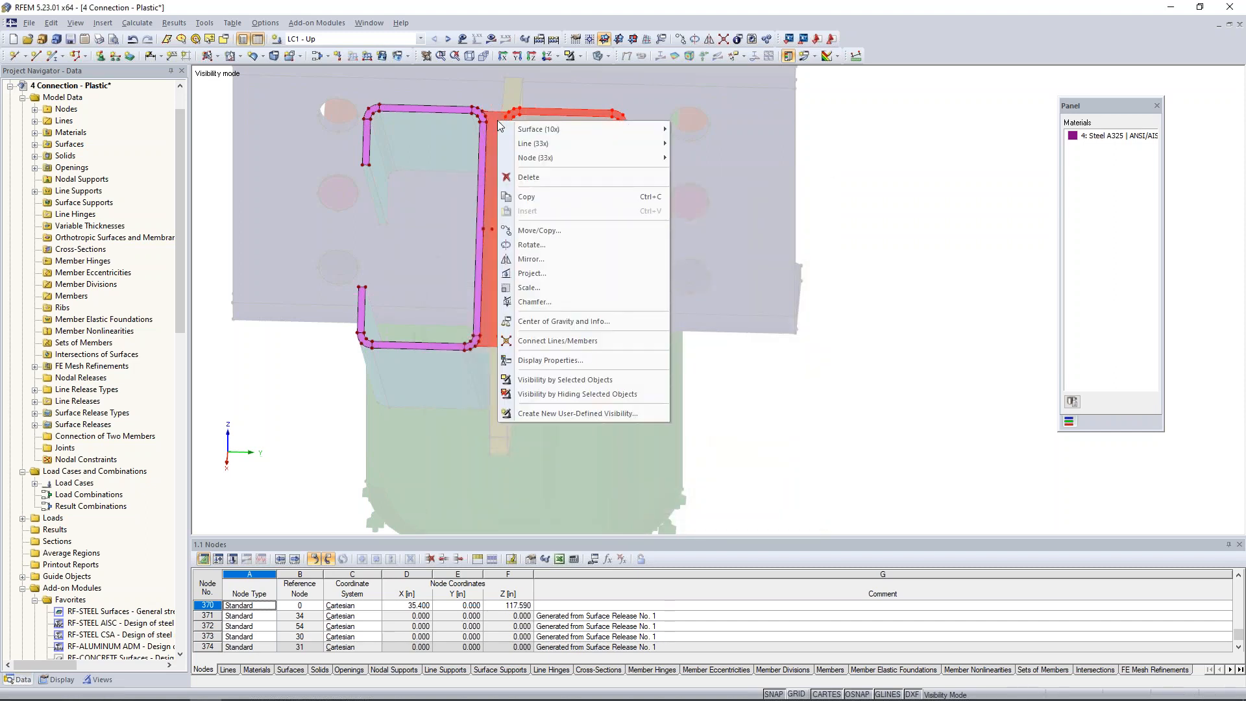
mouse_move(520, 131)
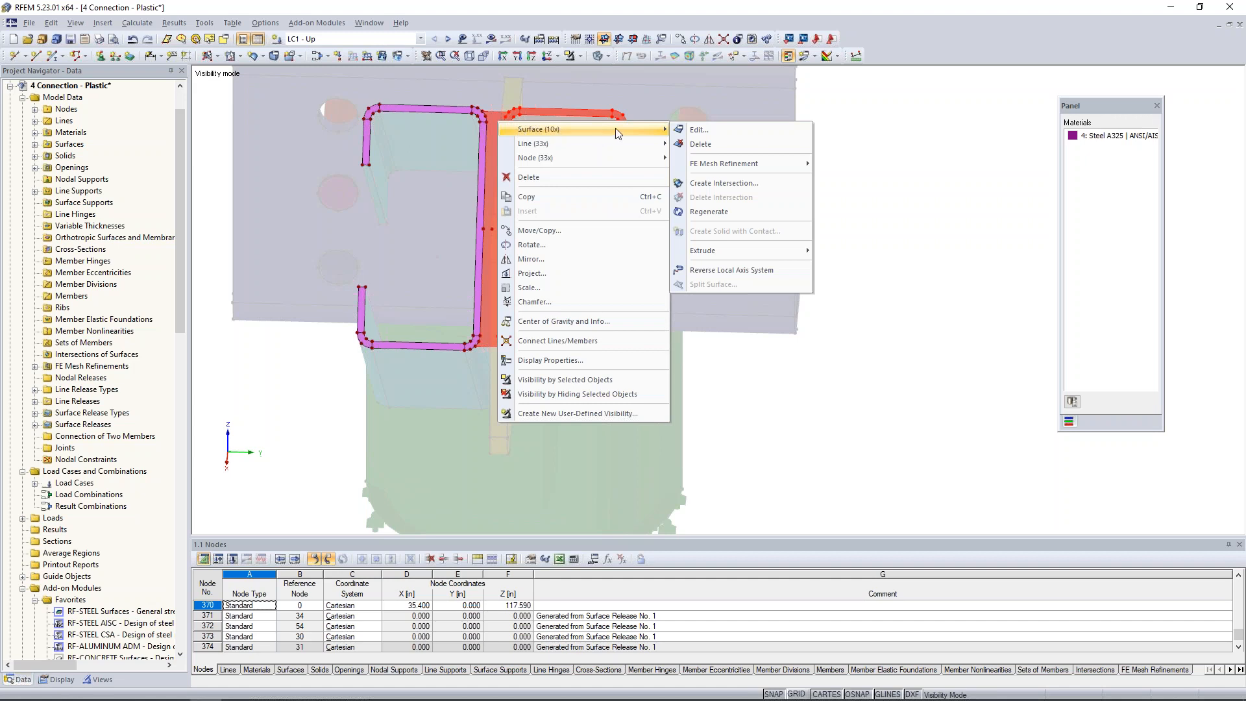
left_click(692, 130)
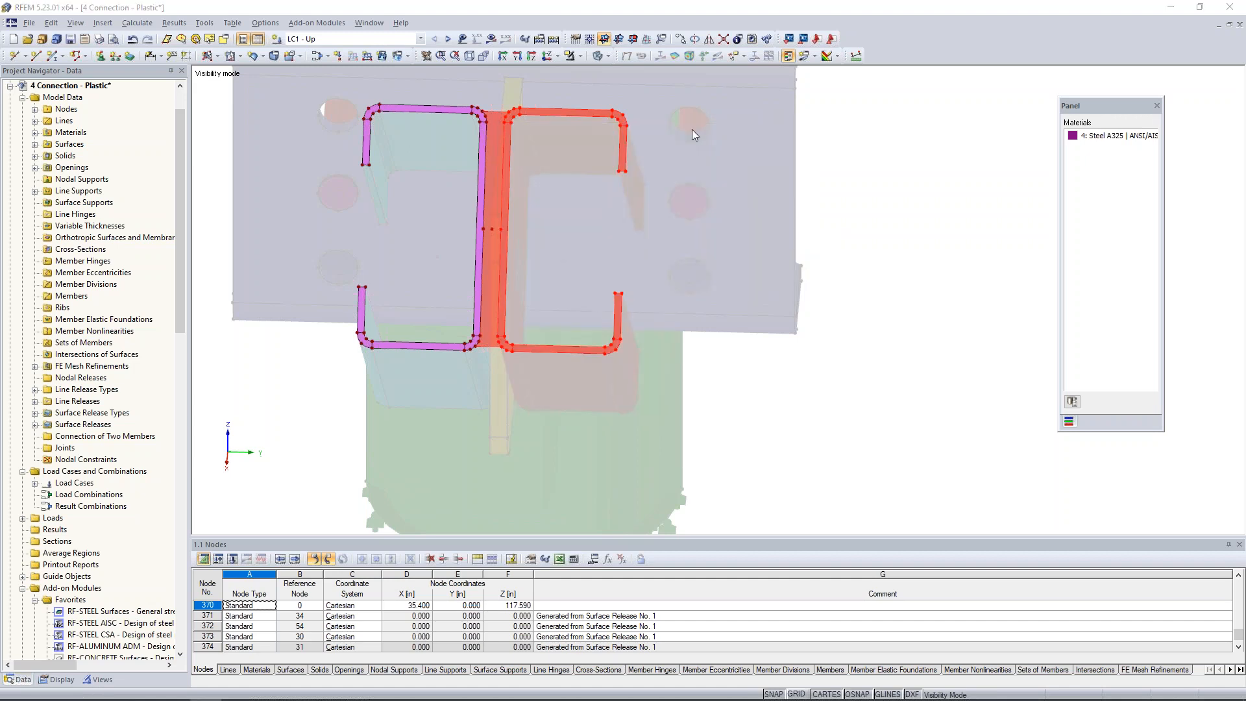
left_click(724, 262)
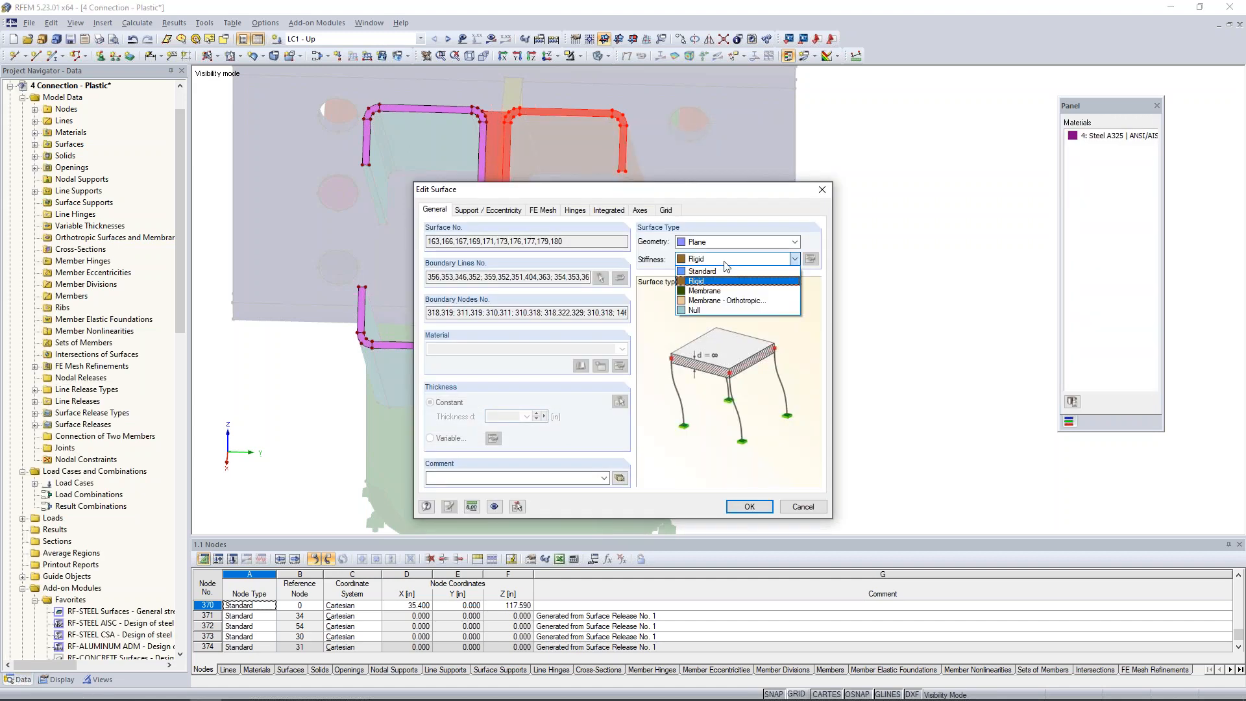
key("Down")
key("Down")
key("Down")
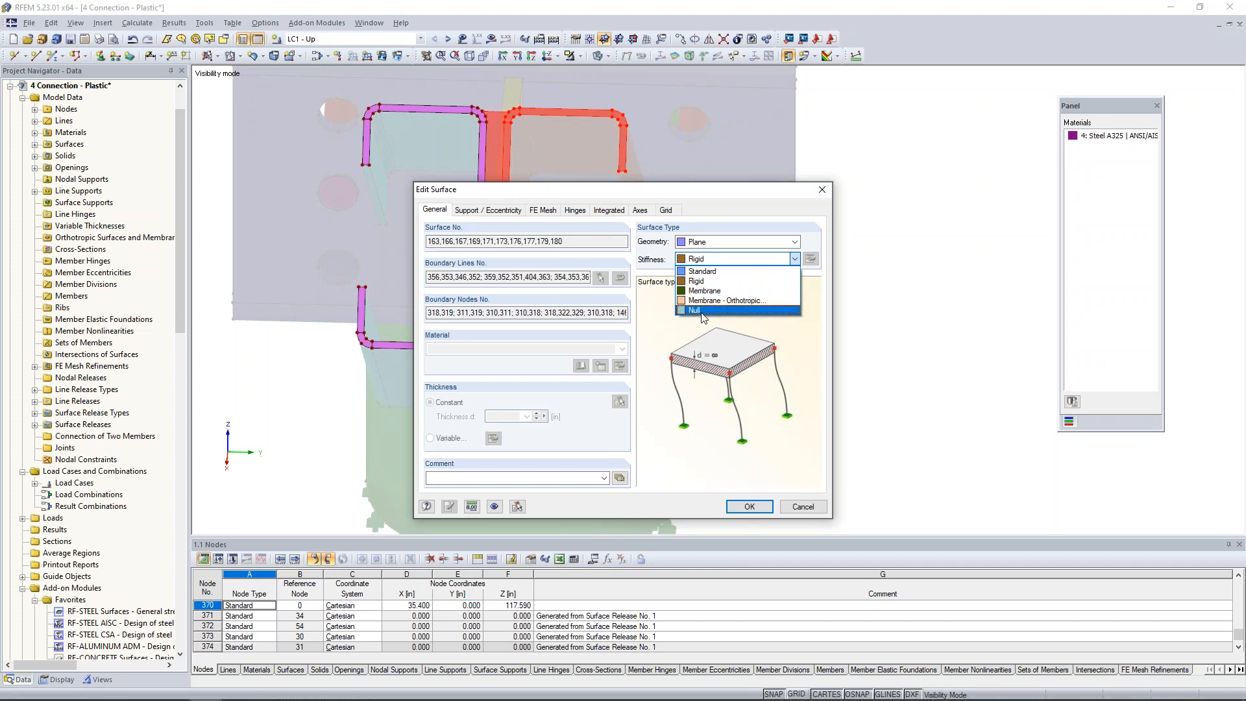
key("Return")
left_click(738, 508)
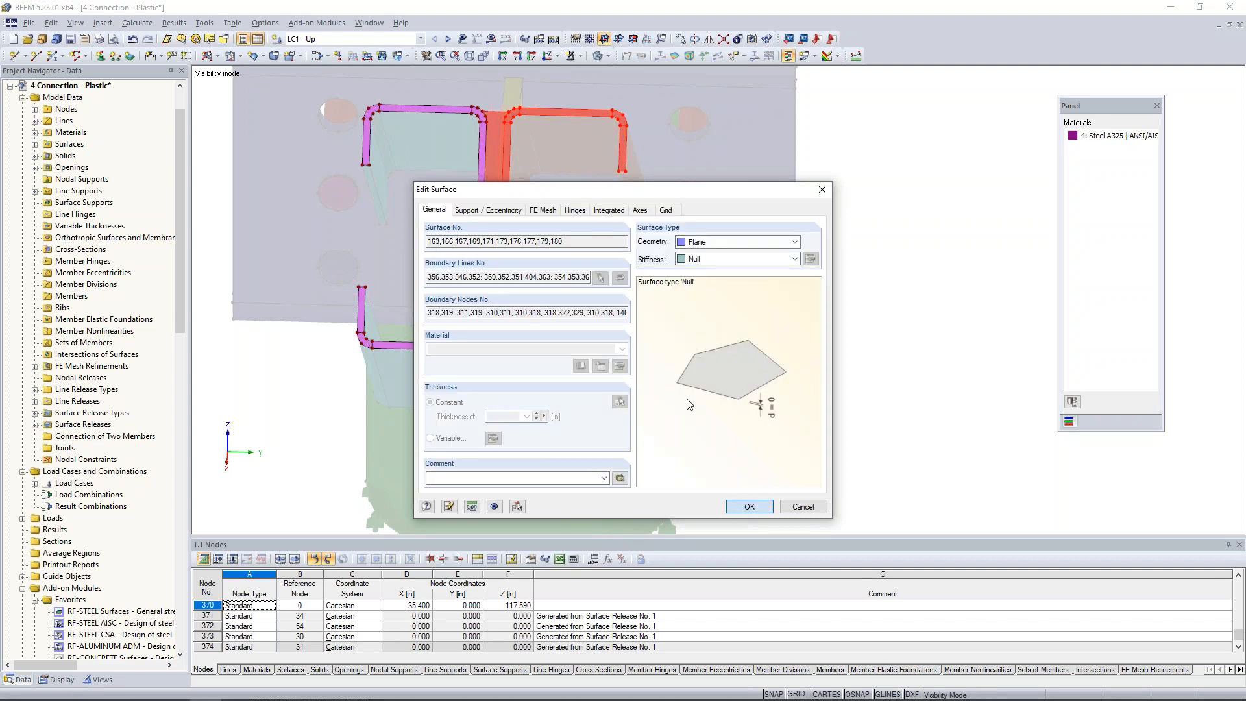
Show the LC1 loads and move the upward nodal load from node 370 to the mid-web node of the negative Y channel.
middle_click_drag(698, 364, 646, 337, "ctrl")
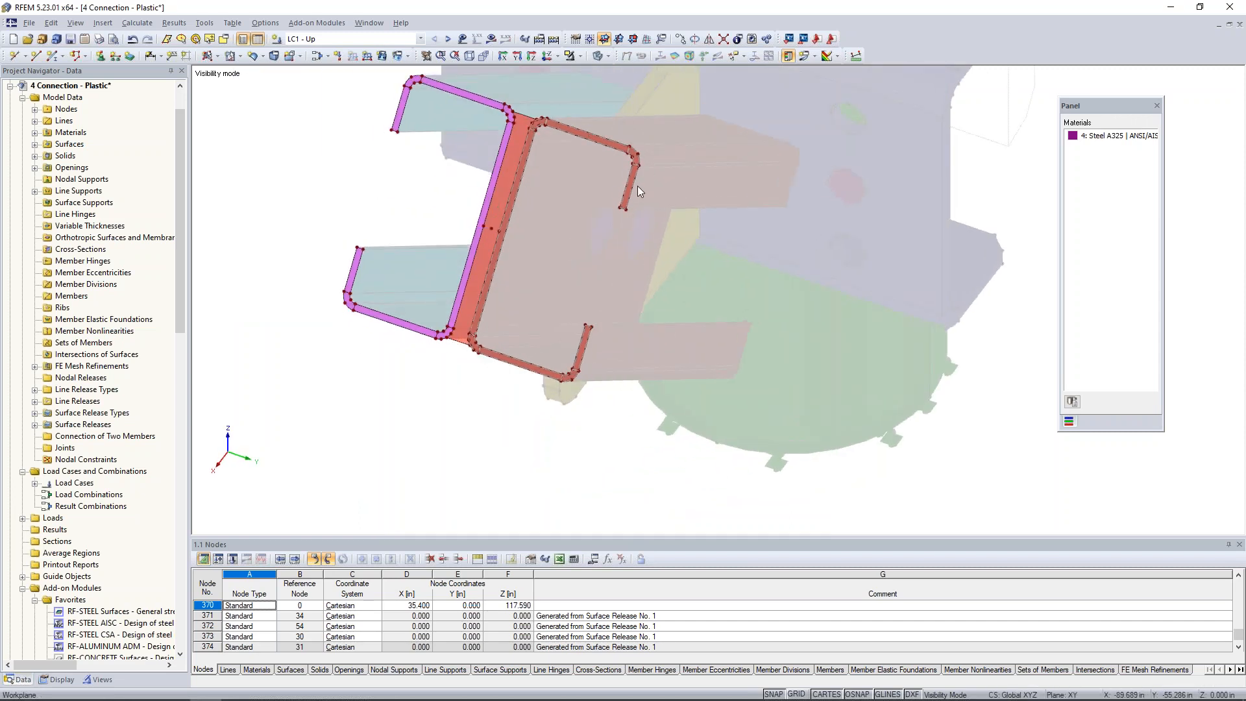
left_click(462, 39)
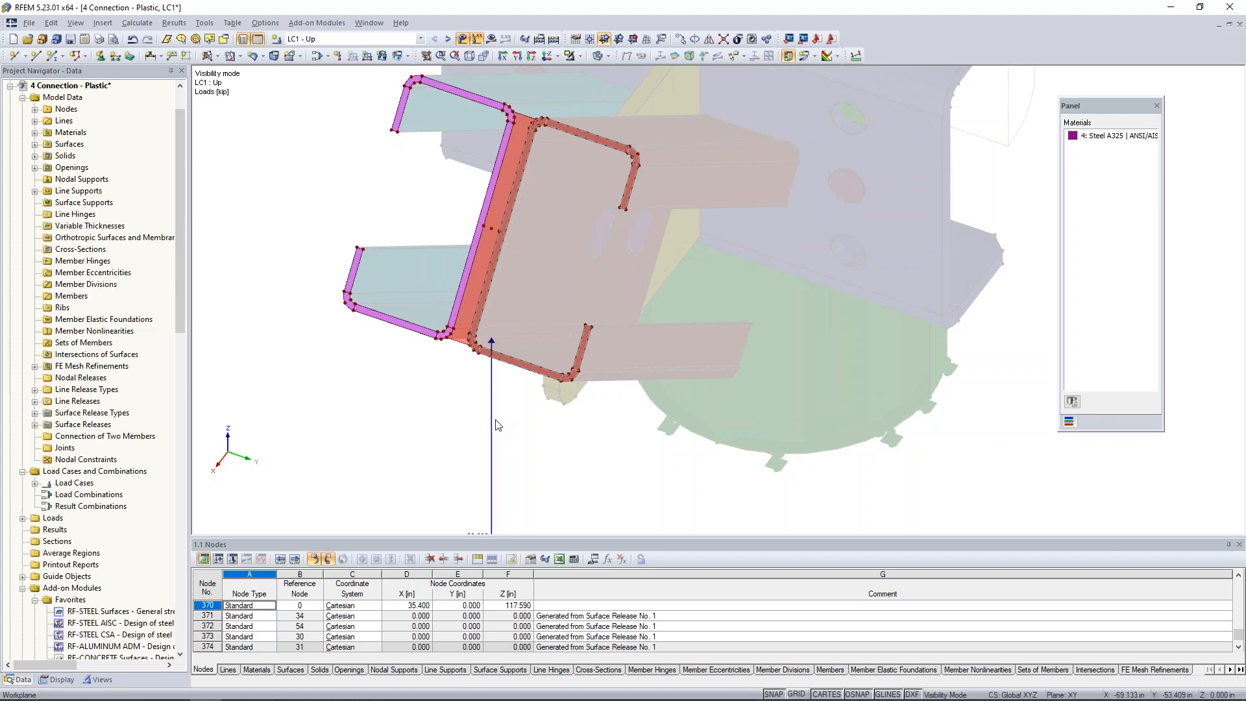
scroll(496, 423, "down", 1)
middle_click_drag(510, 432, 494, 429, "ctrl")
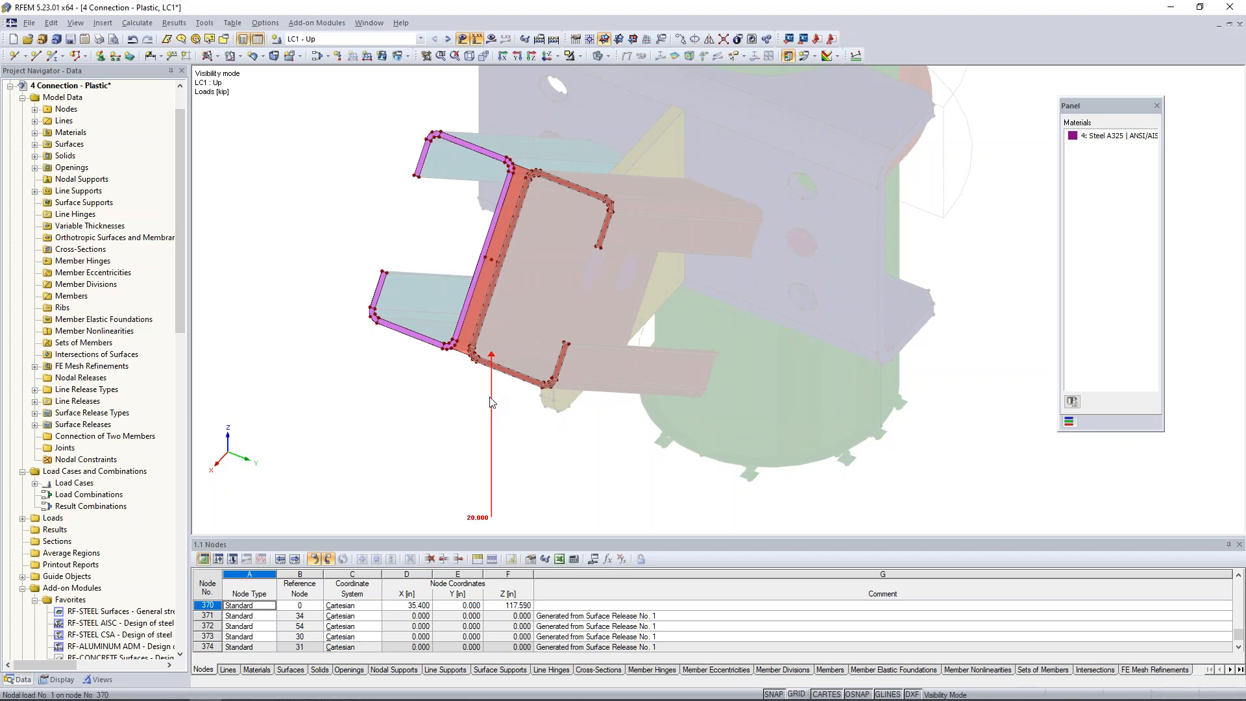
mouse_move(490, 402)
left_click_drag(492, 402, 485, 260)
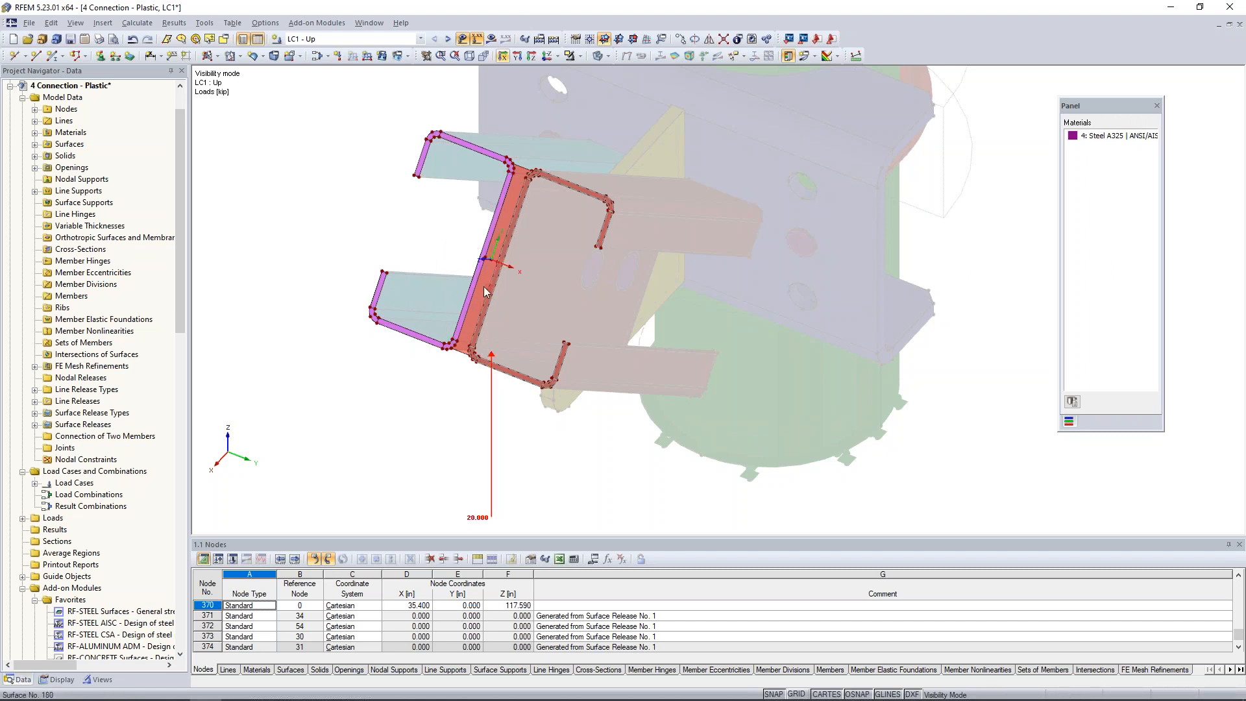
scroll(479, 274, "up", 3)
scroll(479, 270, "up", 3)
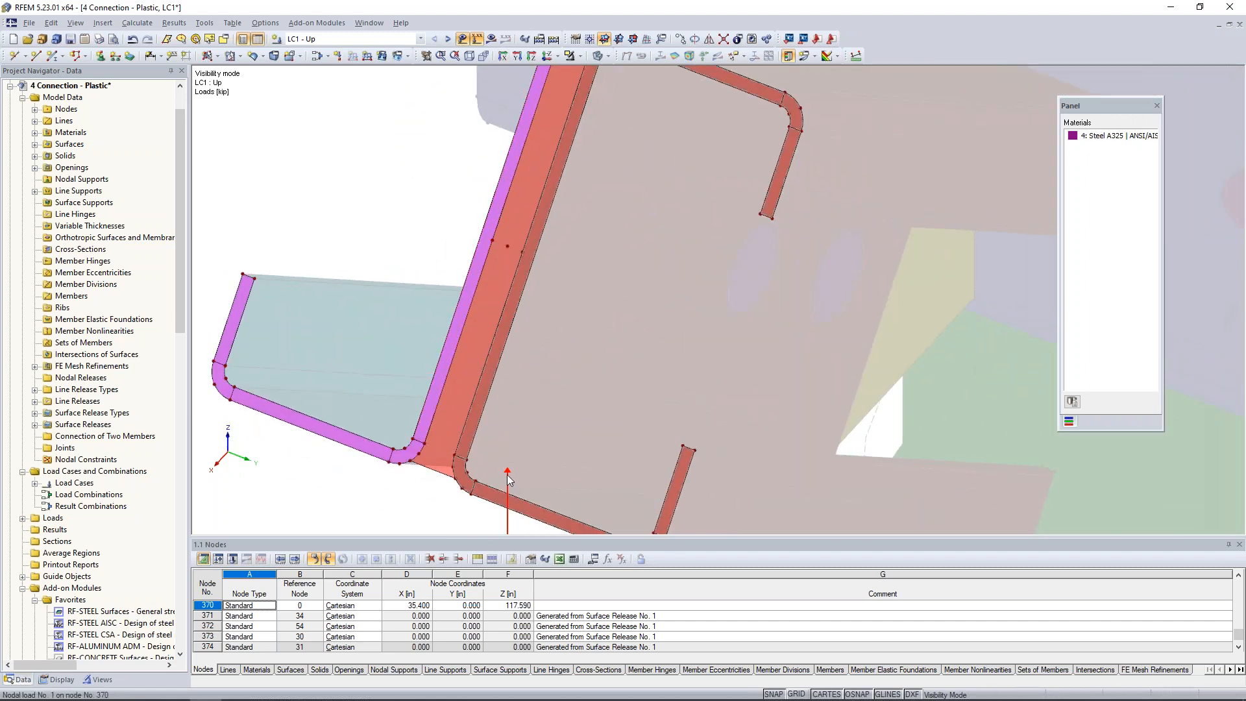
left_click_drag(527, 408, 492, 241)
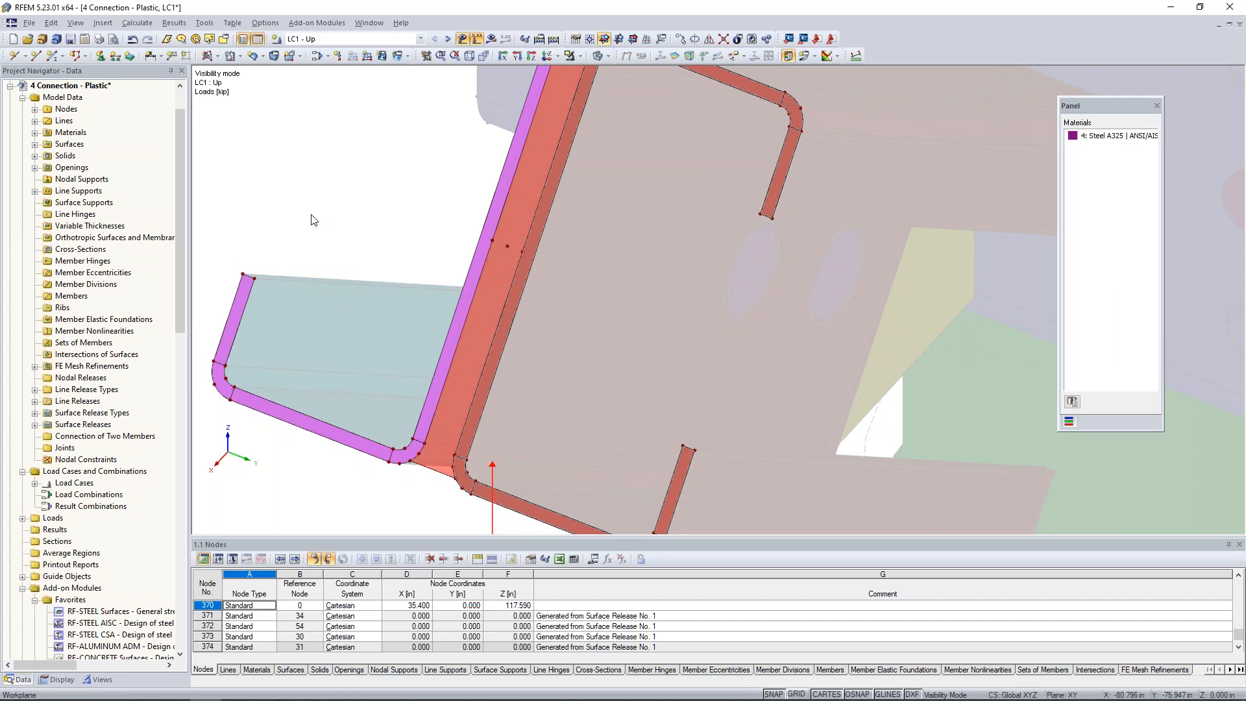
In LC2 - Down, move the downward nodal load to the same mid-web node of the negative Y channel.
left_click(448, 38)
scroll(544, 368, "down", 4)
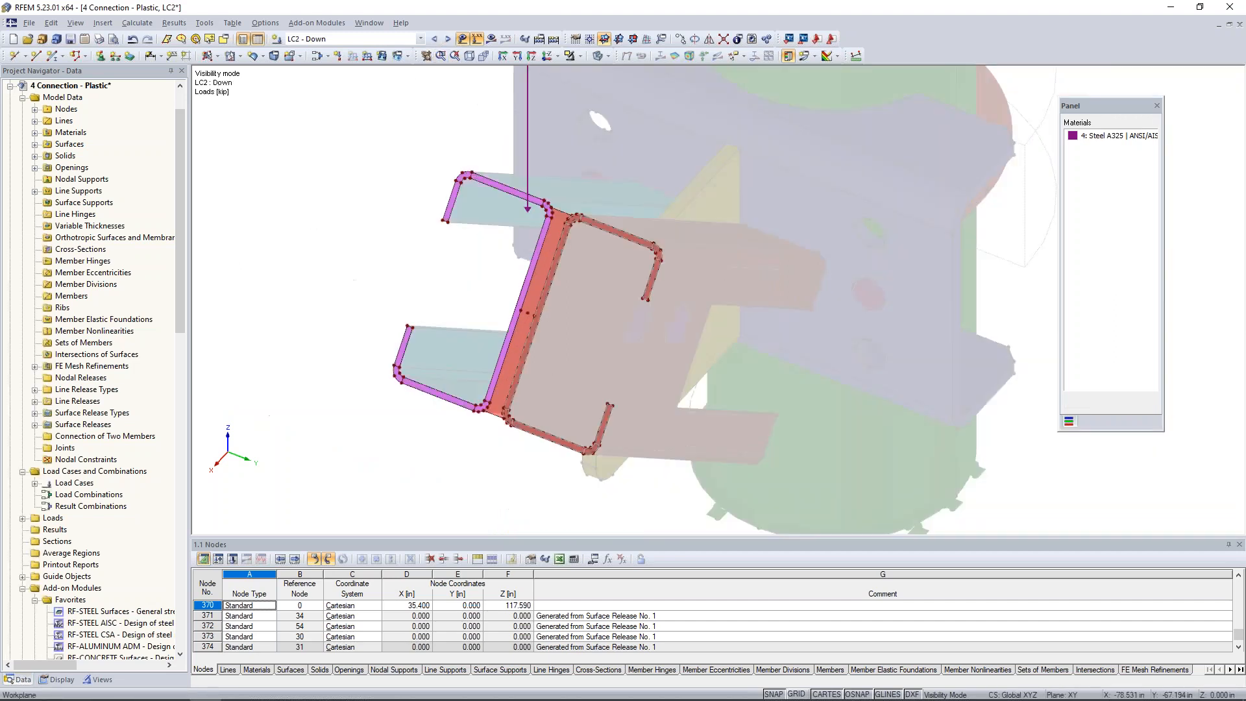
scroll(505, 293, "up", 1)
middle_click_drag(507, 284, 479, 339)
scroll(490, 313, "up", 2)
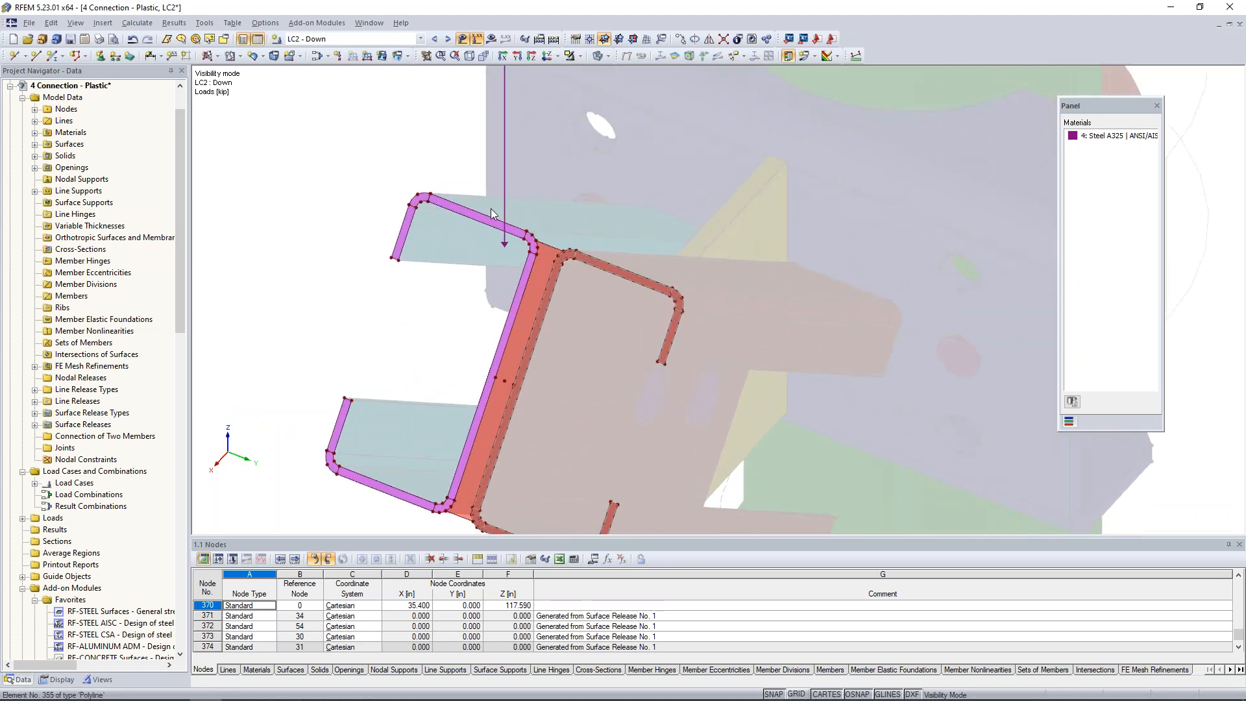
left_click_drag(505, 199, 493, 377)
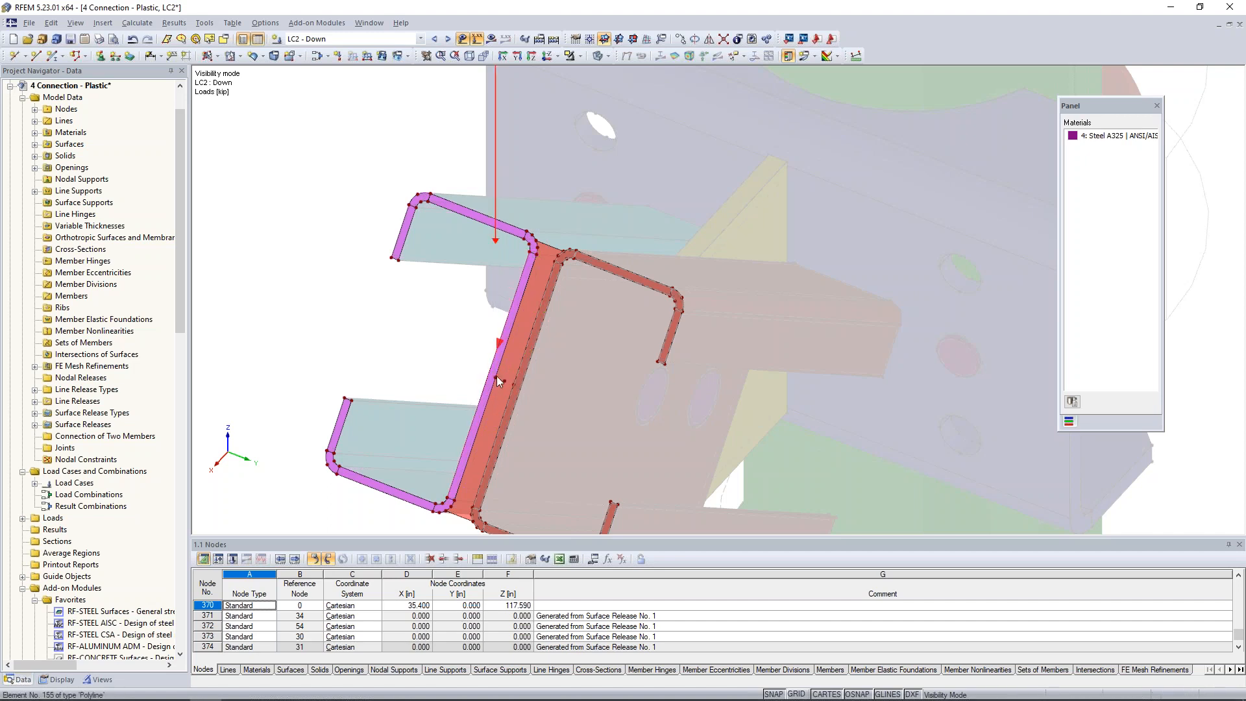
In LC3 - Tension, move the brace's axial nodal load to the mid-web node of the negative Y channel.
scroll(496, 376, "down", 3)
left_click(448, 40)
scroll(527, 392, "up", 3)
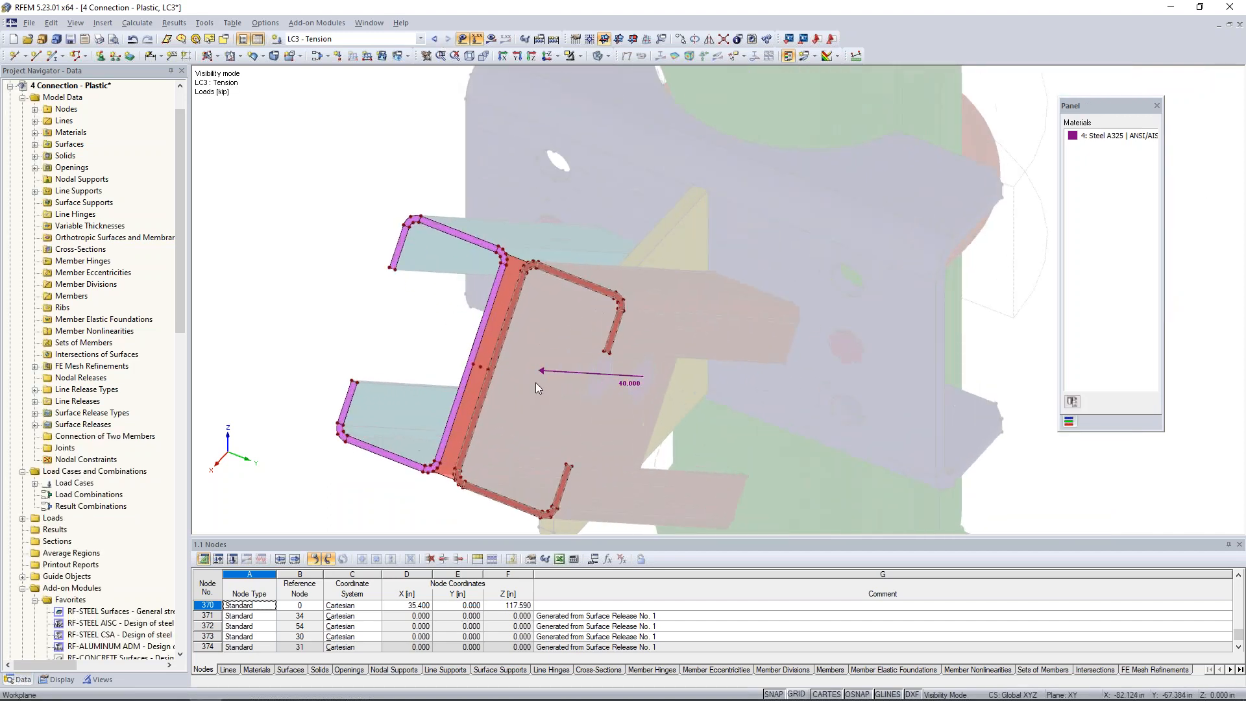
left_click(474, 362)
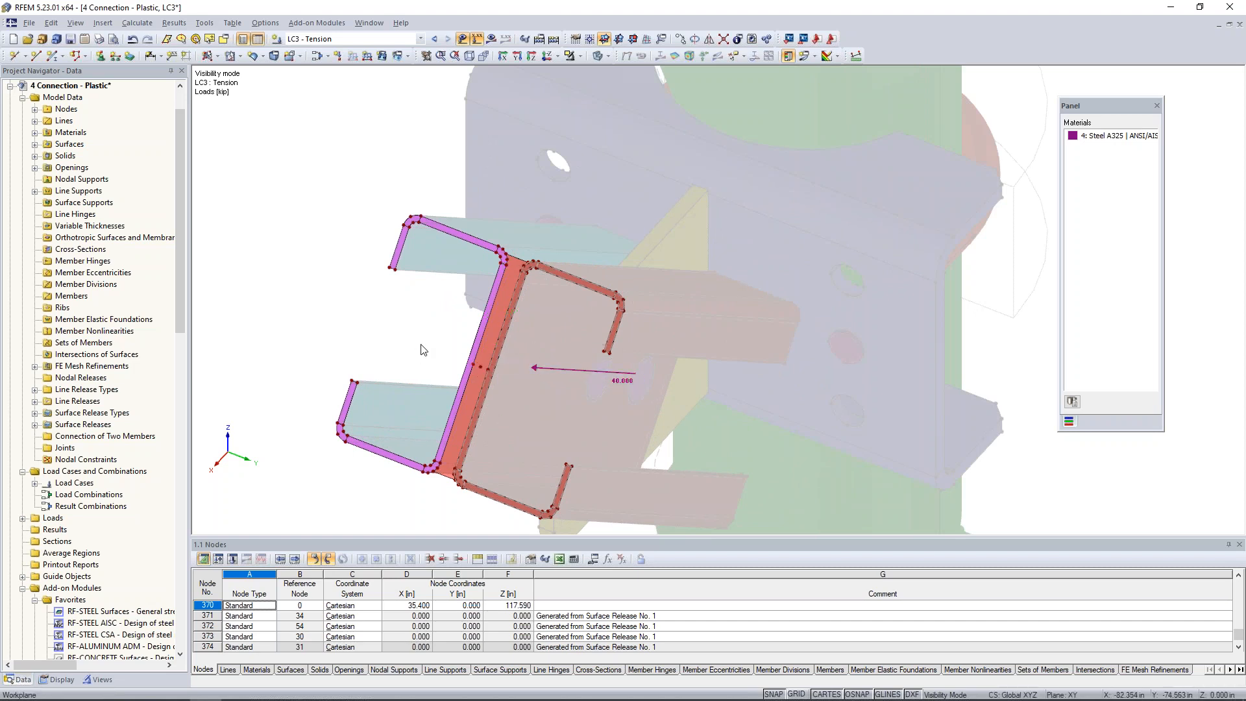
scroll(423, 350, "down", 4)
middle_click_drag(430, 375, 568, 390, "ctrl")
scroll(492, 349, "up", 4)
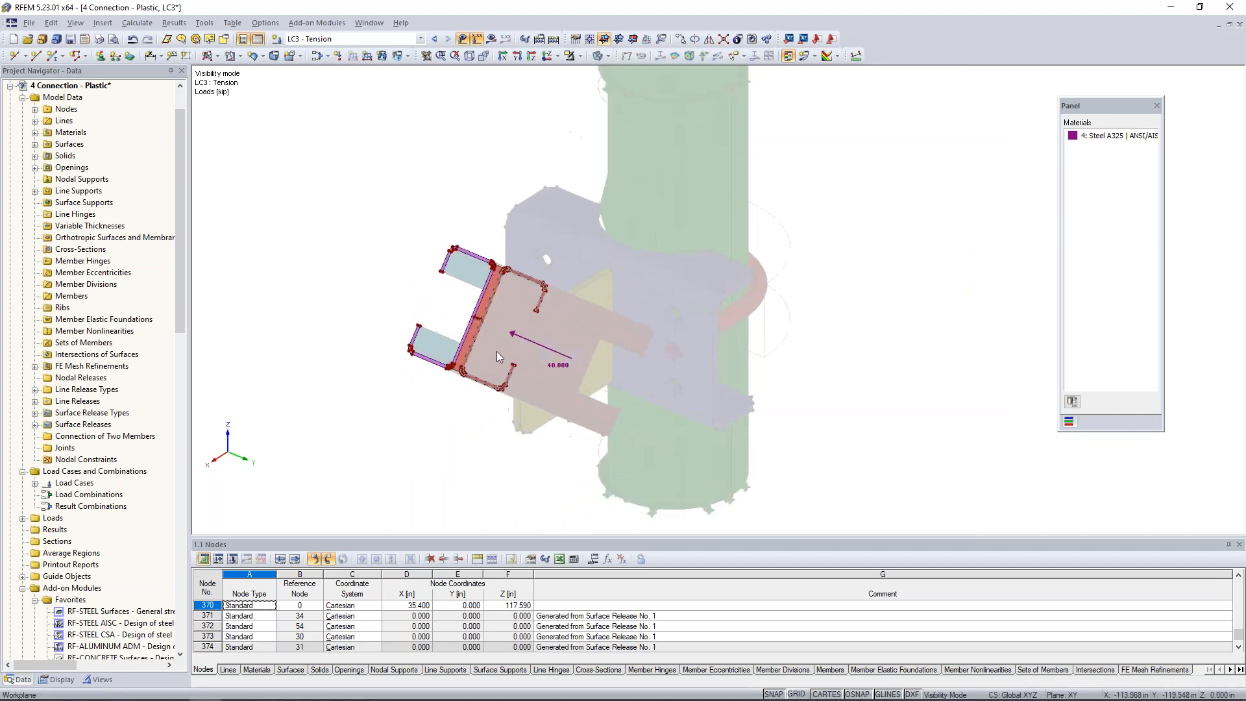
scroll(616, 356, "down", 1)
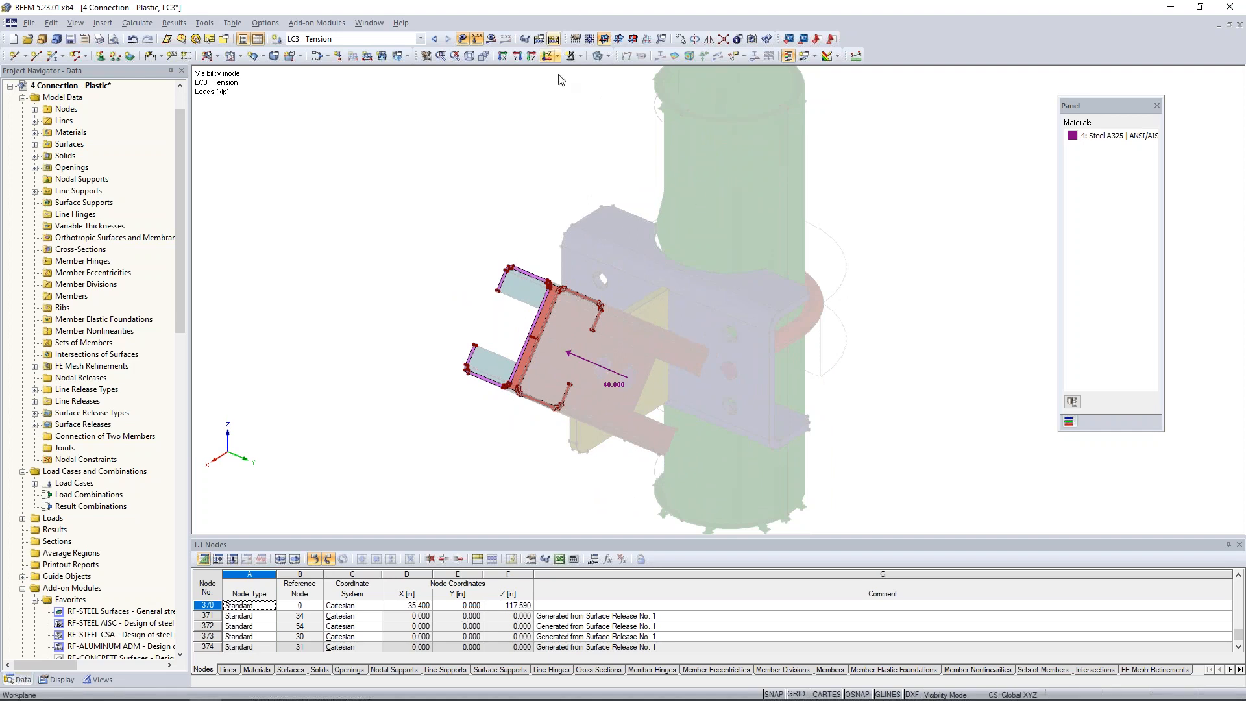
Switch to the 5 Connection - Null model and display the LC1 global deformations u.
left_click(370, 23)
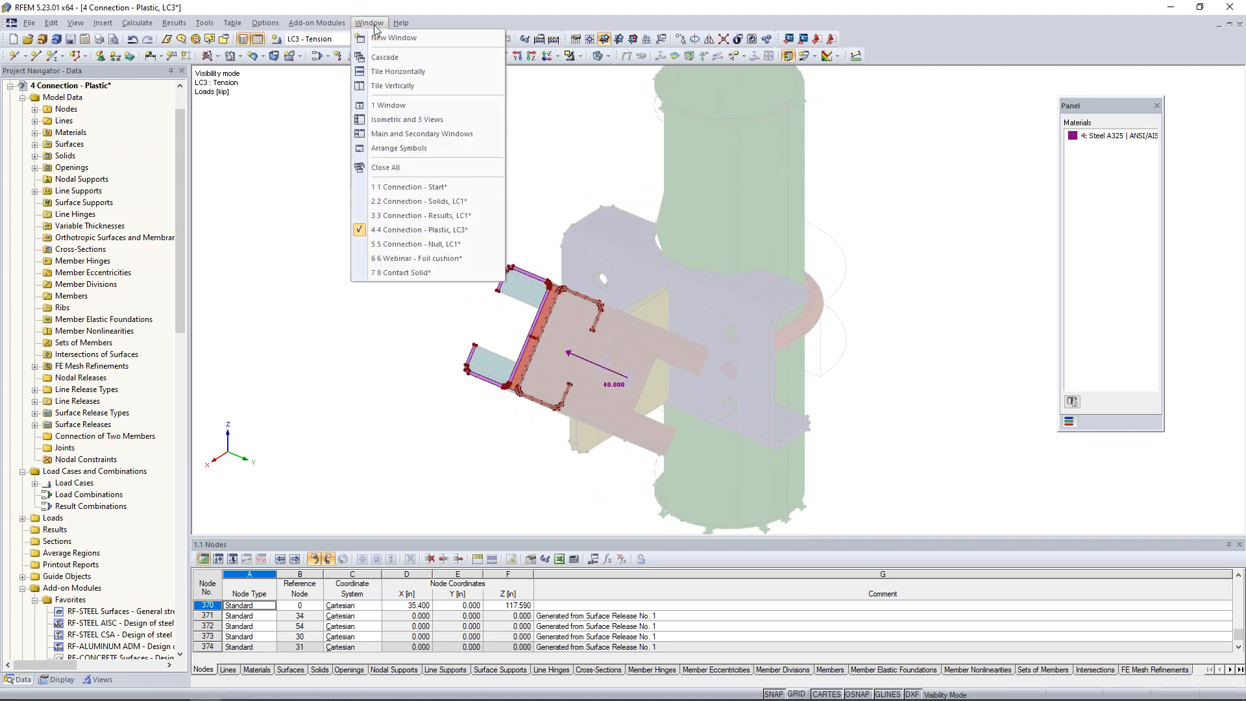
left_click(400, 245)
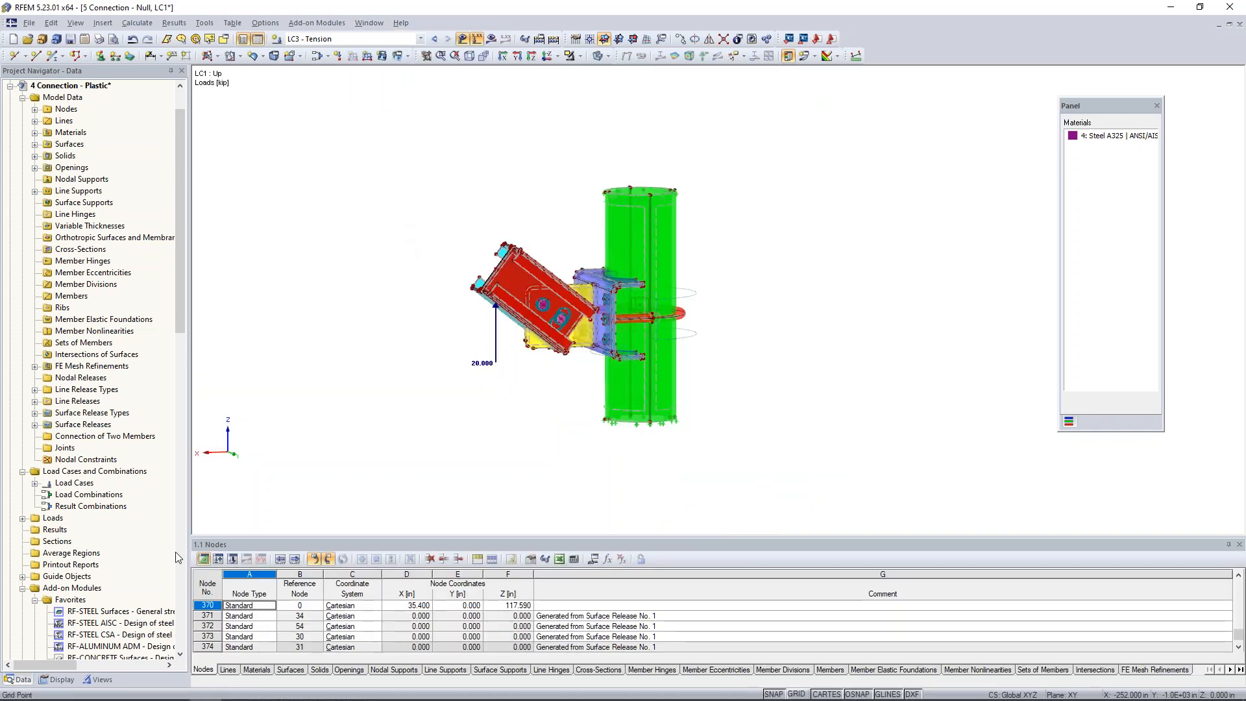
left_click(421, 37)
left_click(408, 50)
left_click(492, 39)
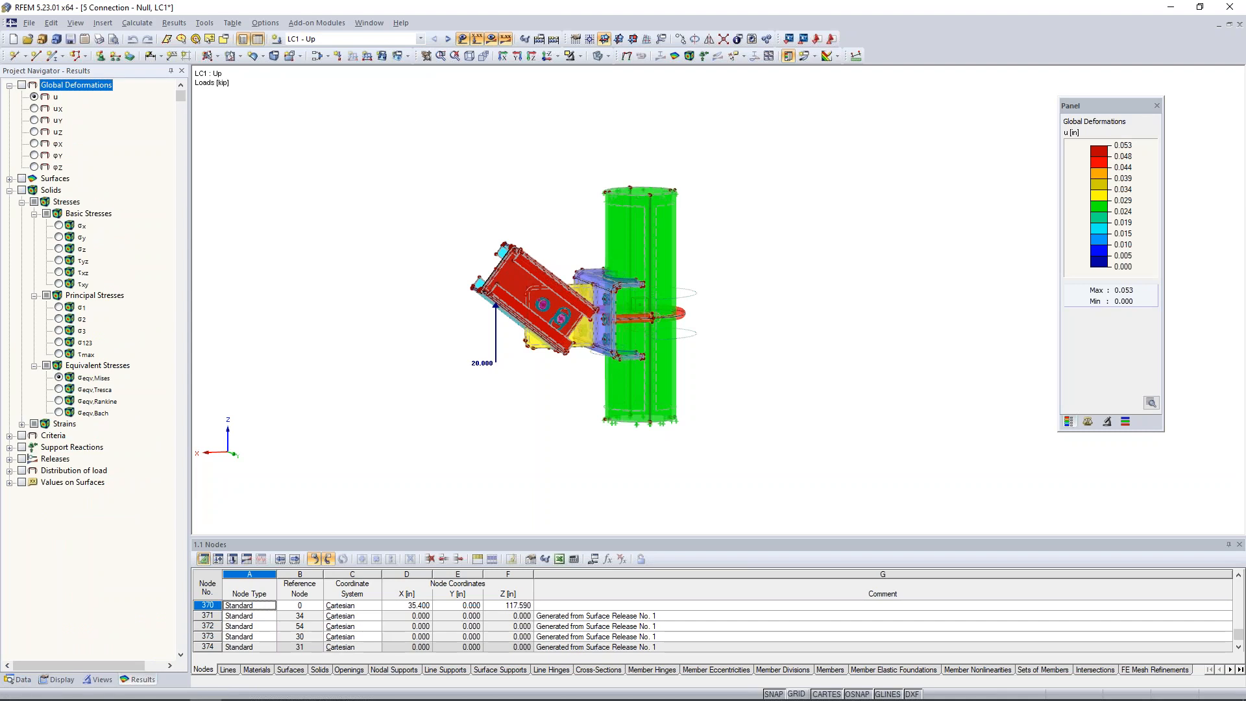
left_click(22, 85)
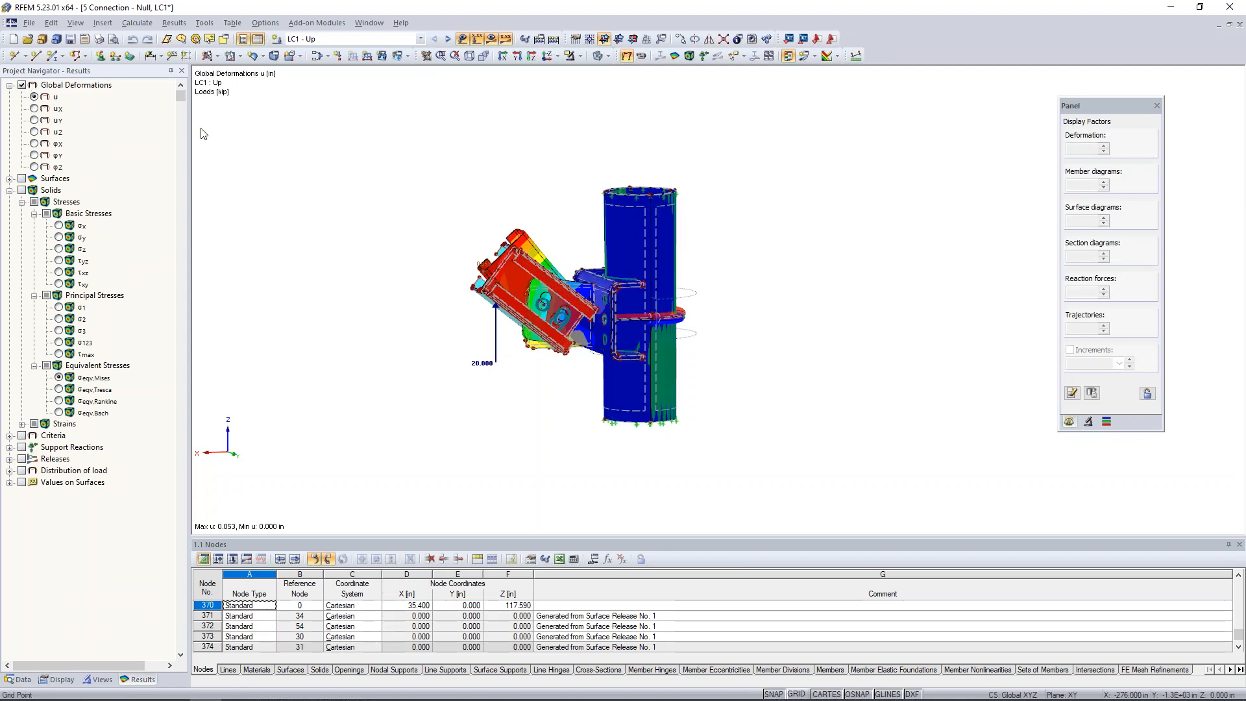
Turn off the display of all model objects and animate the LC1 deformations of the connection.
left_click(58, 680)
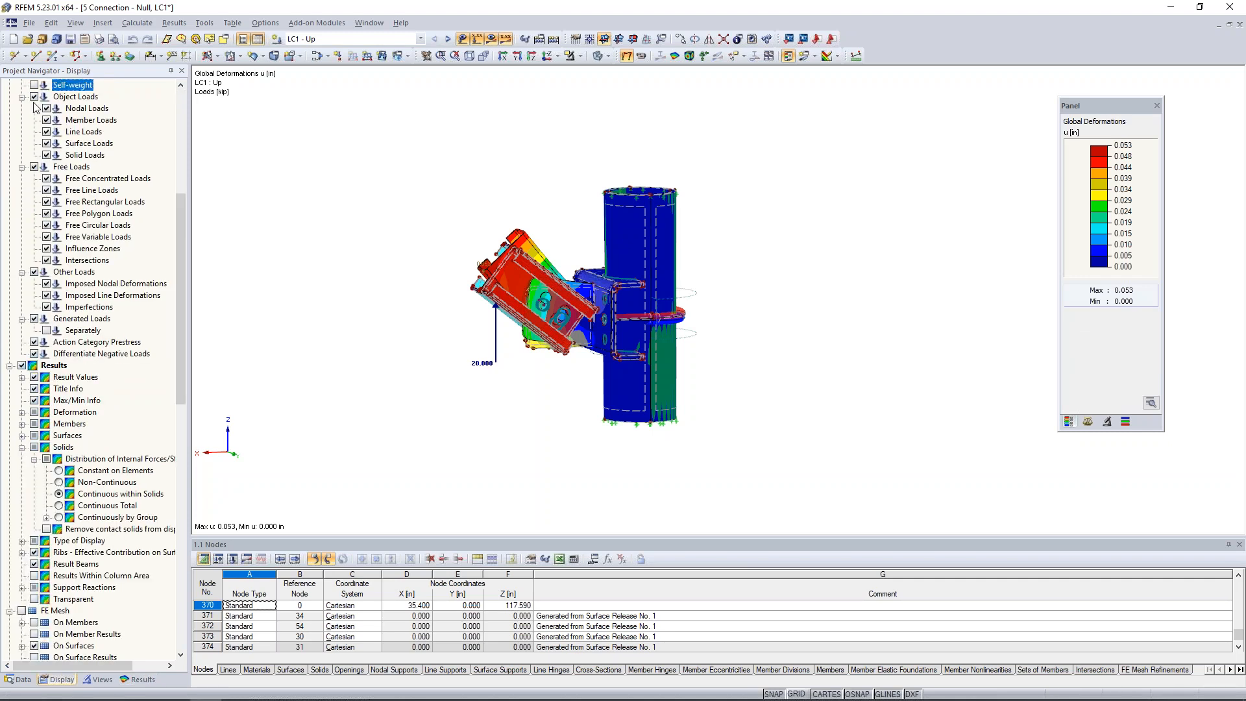
left_click(22, 85)
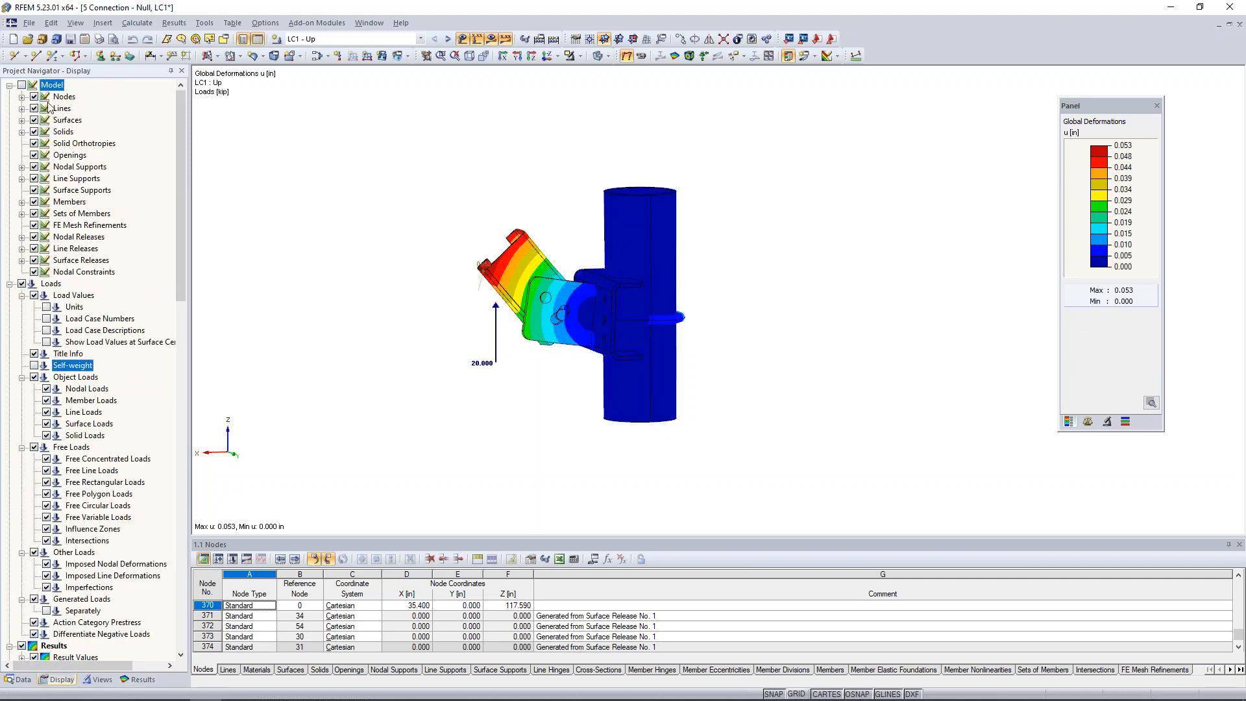
middle_click_drag(528, 339, 495, 345, "ctrl")
scroll(495, 344, "up", 4)
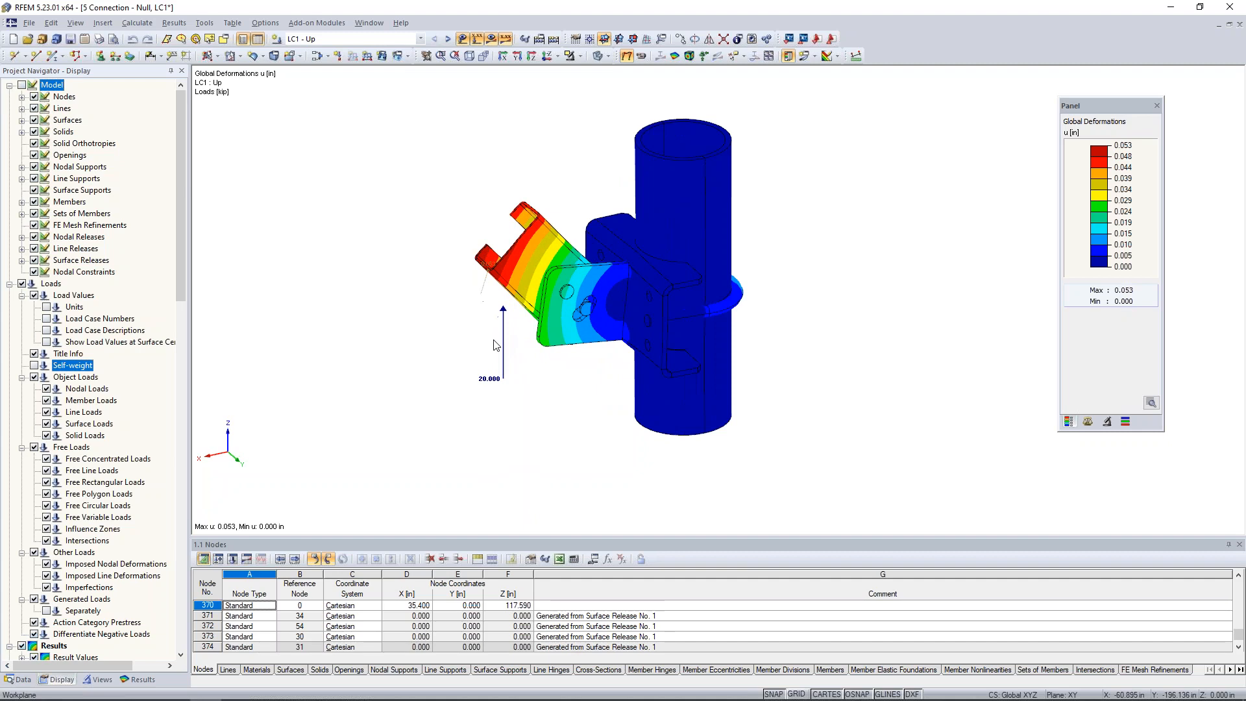
left_click(640, 56)
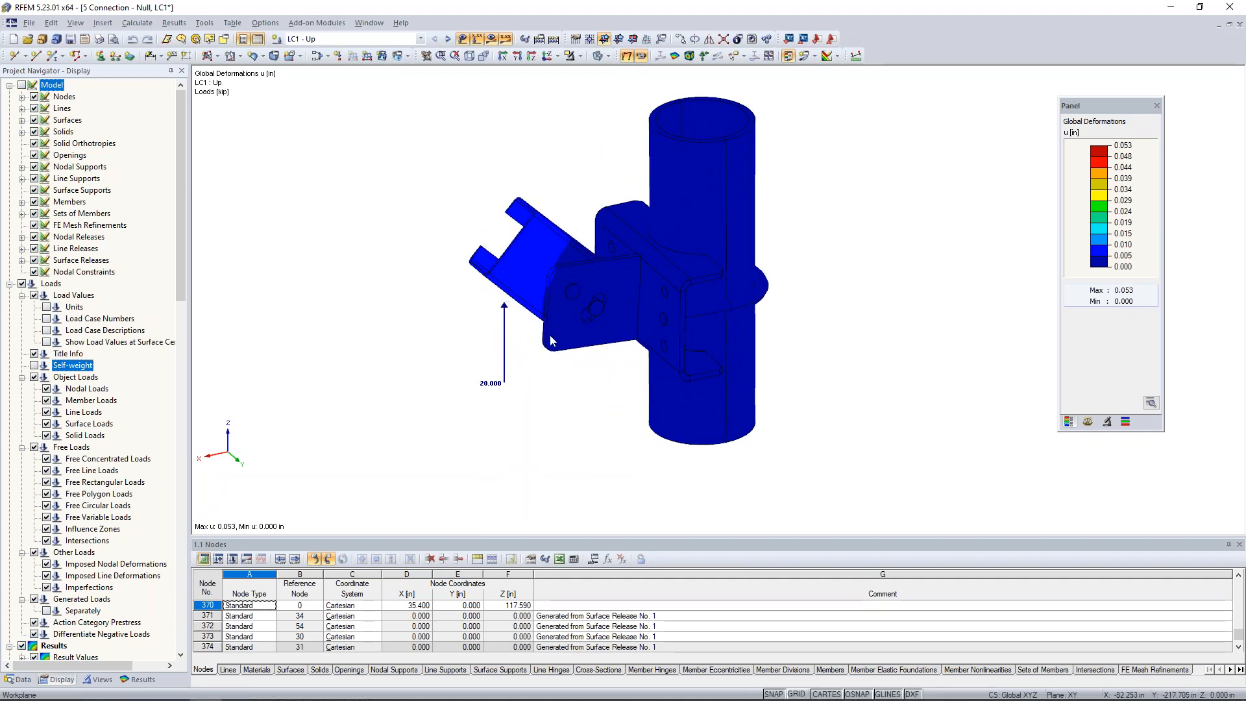
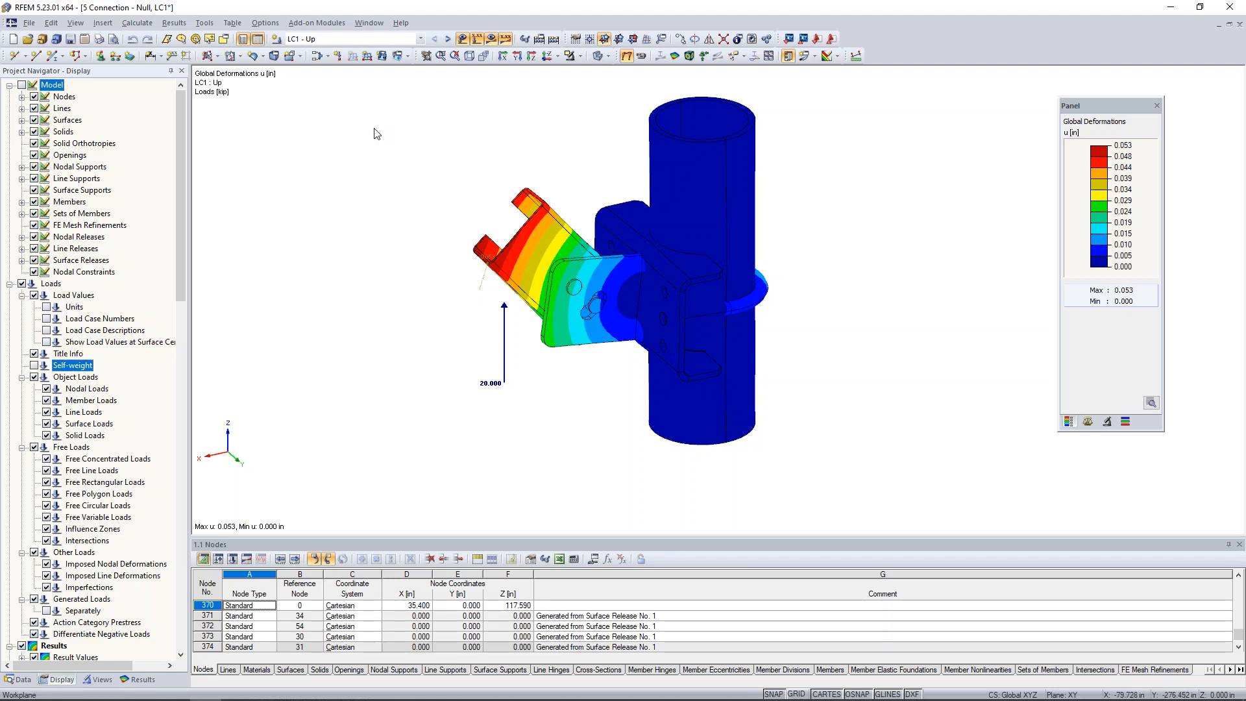
Switch to the 6 Webinar - Foil cushion model and show its project data tree.
left_click(369, 23)
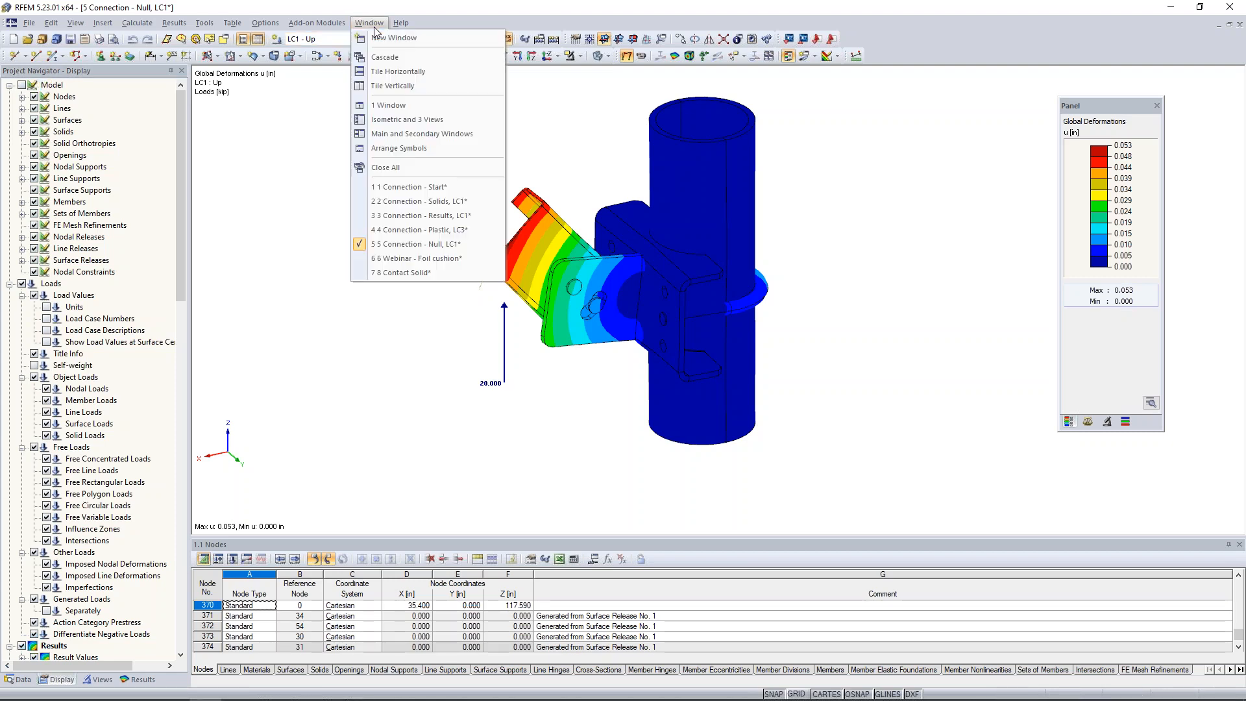
left_click(395, 260)
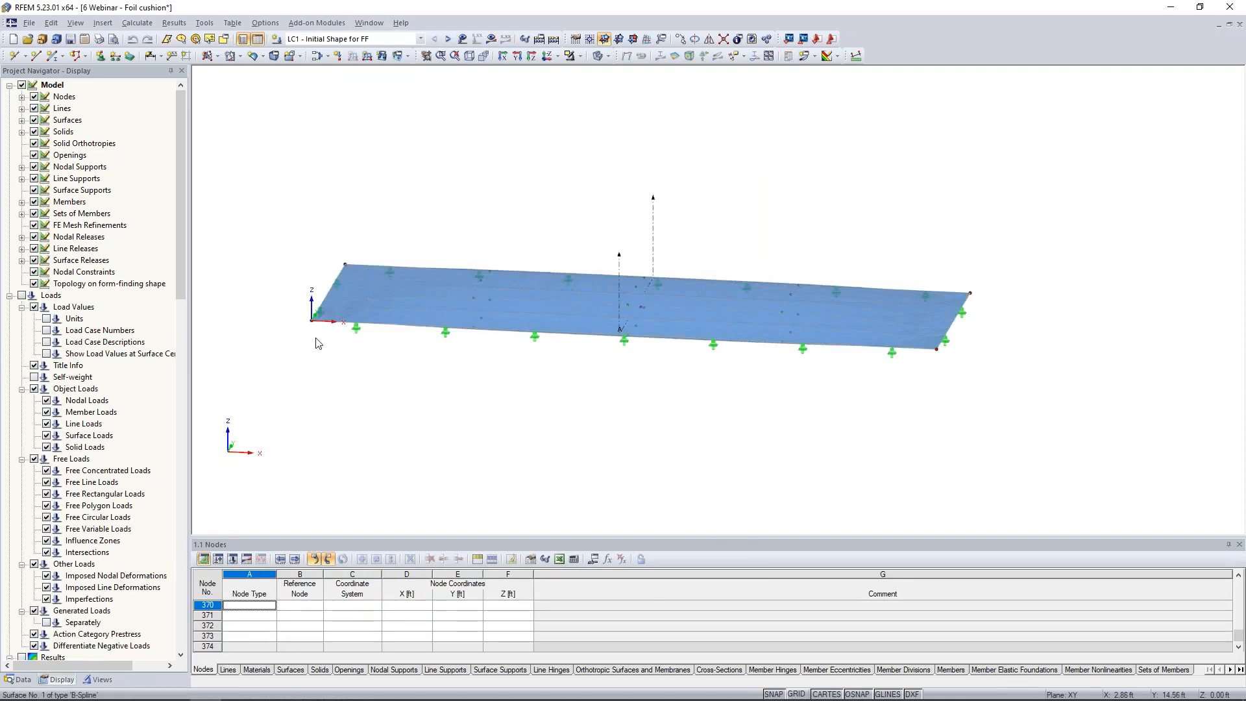
left_click(24, 680)
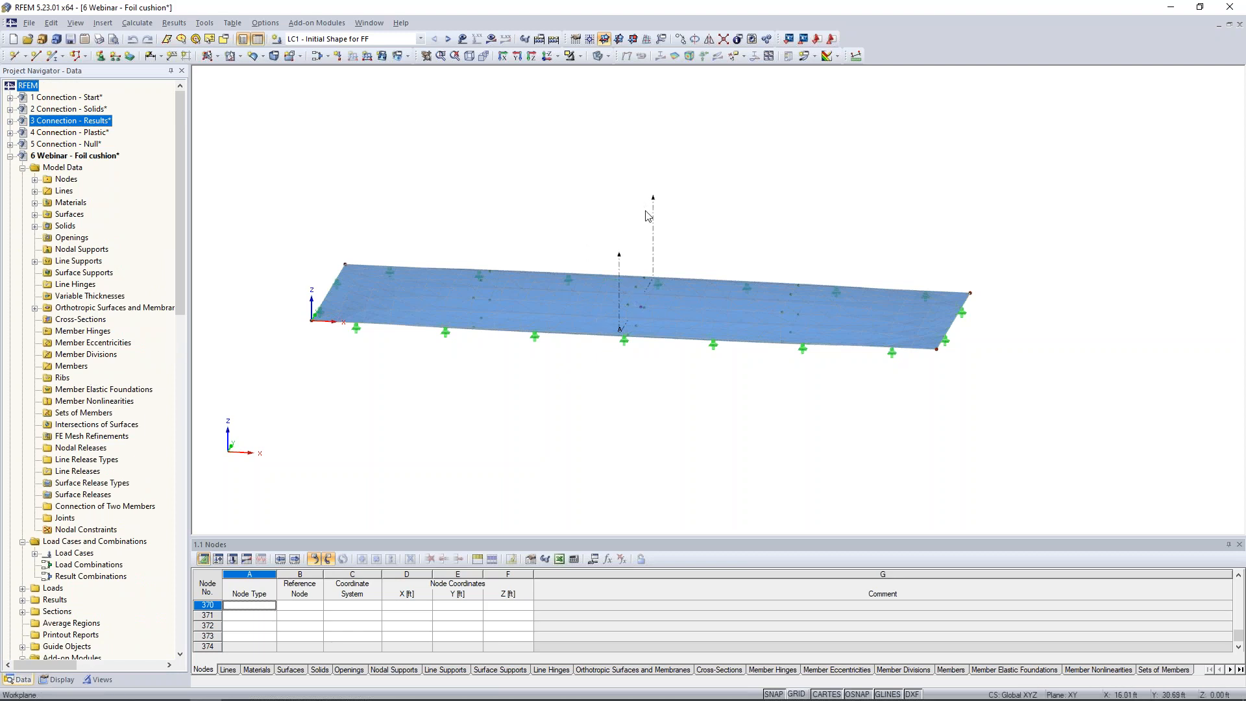
middle_click_drag(544, 250, 524, 189, "ctrl")
scroll(524, 189, "down", 1)
scroll(556, 261, "up", 1)
mouse_move(556, 261)
middle_mouse_down("ctrl")
mouse_move(572, 240)
mouse_move(542, 241)
middle_mouse_up("ctrl")
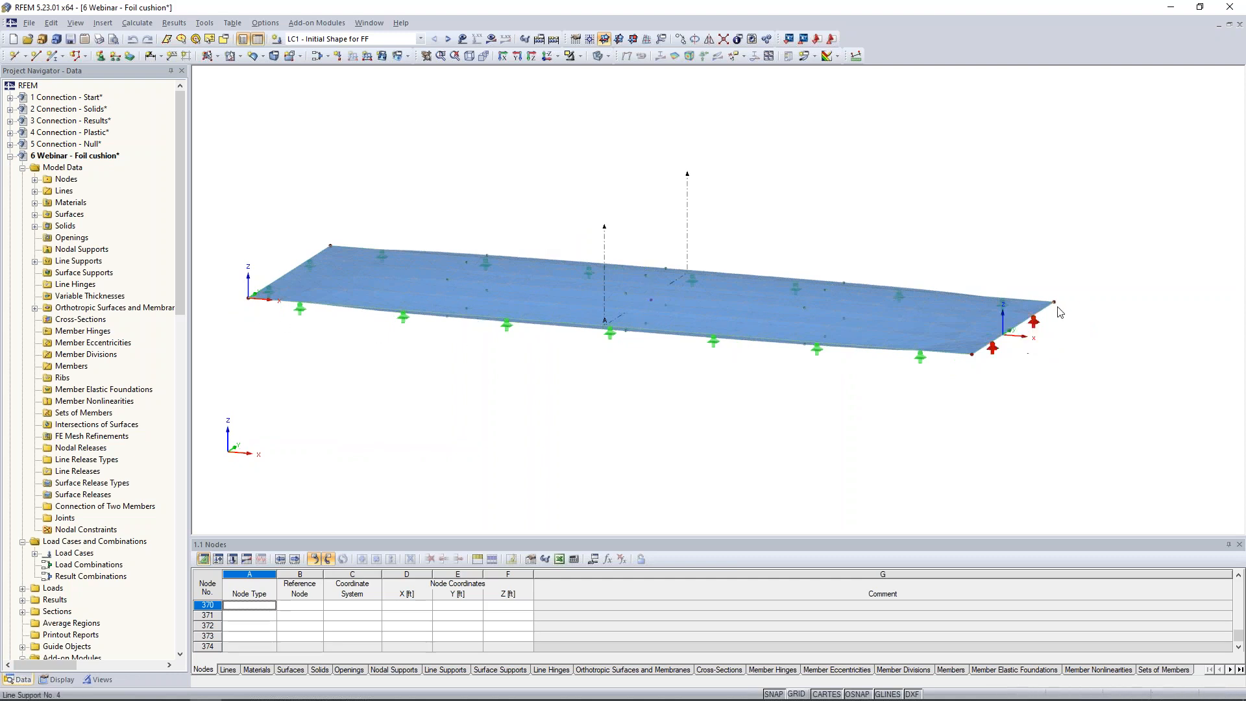
middle_click_drag(530, 429, 647, 392, "ctrl")
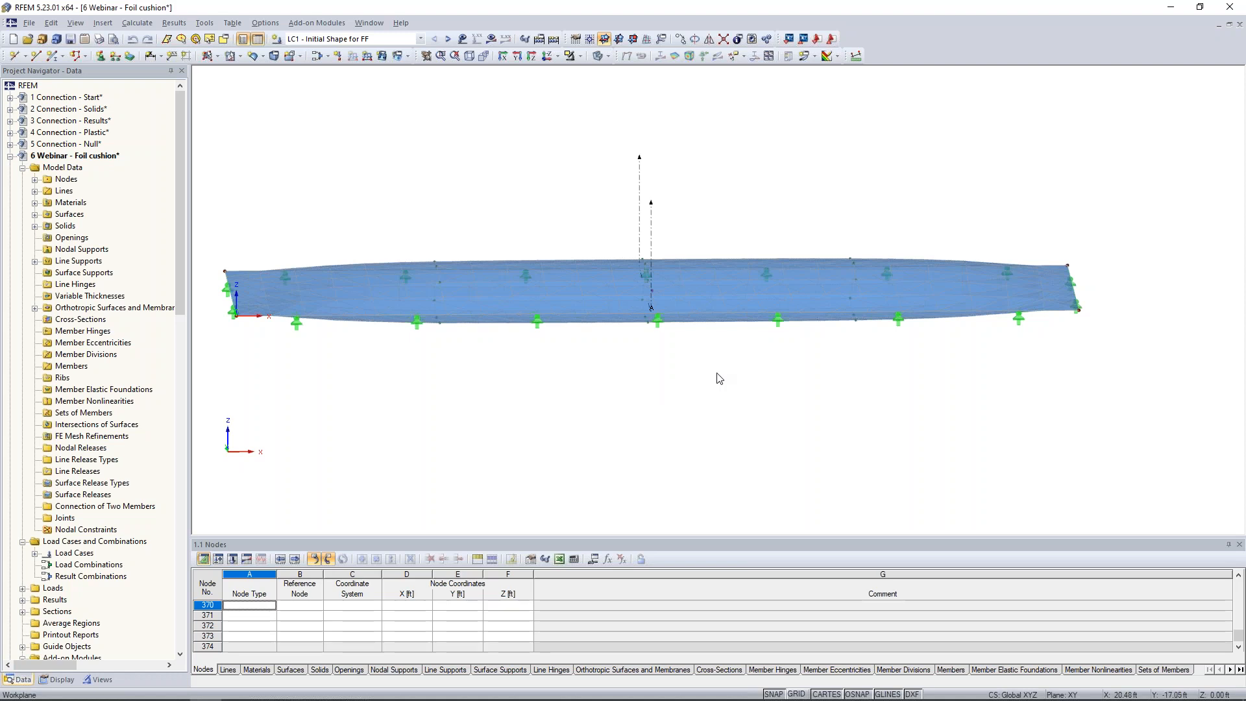
middle_click_drag(948, 387, 818, 394, "ctrl")
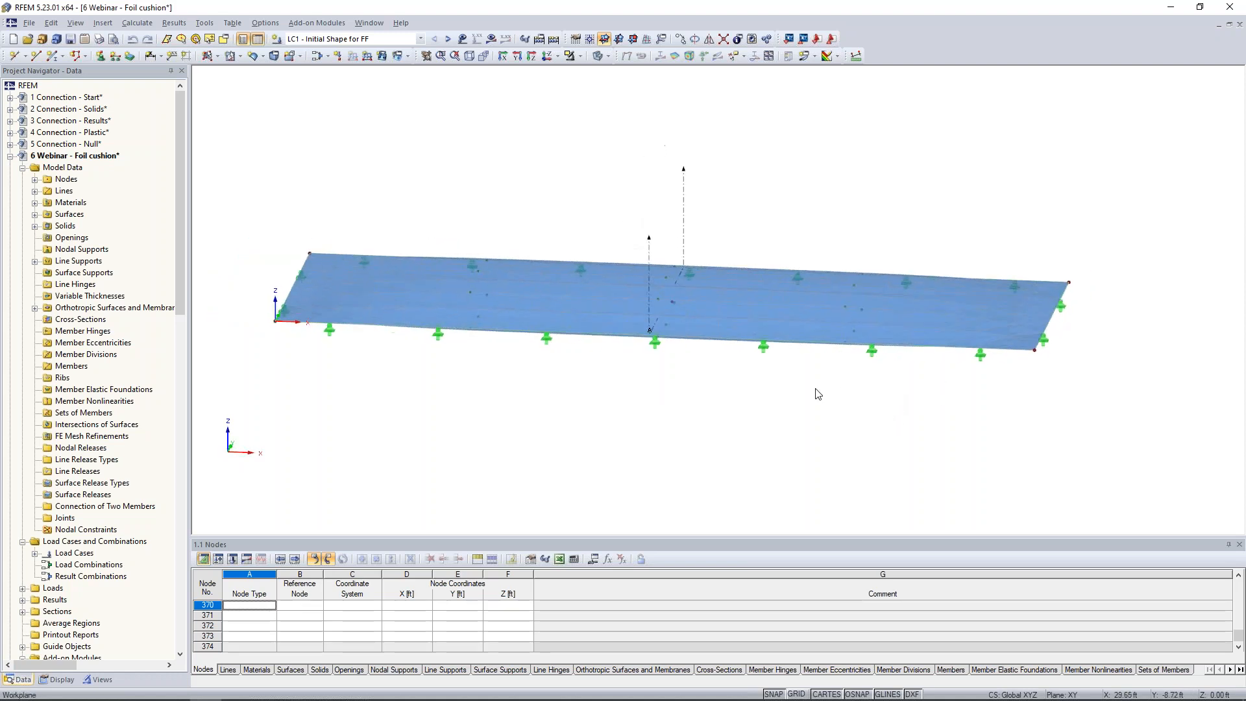
Inspect the form-finding prestress settings of the cushion's surface 1 membrane stiffness, leaving them unchanged.
left_click(501, 314)
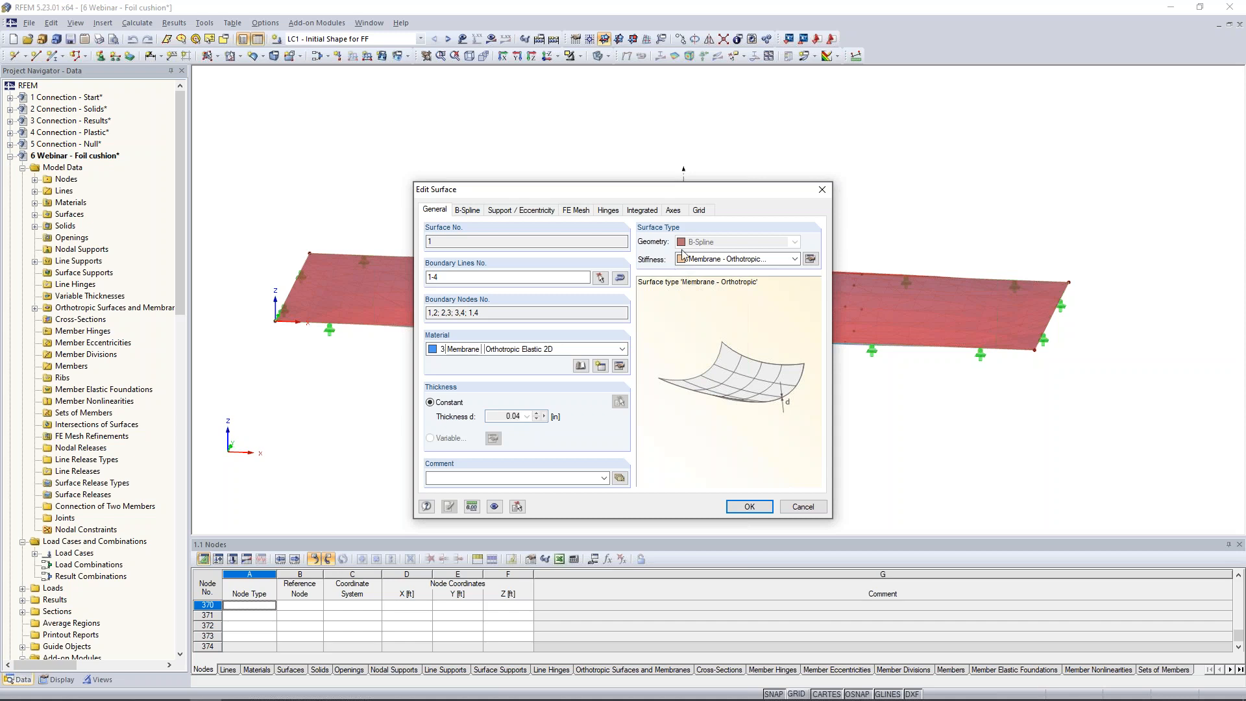
left_click(810, 259)
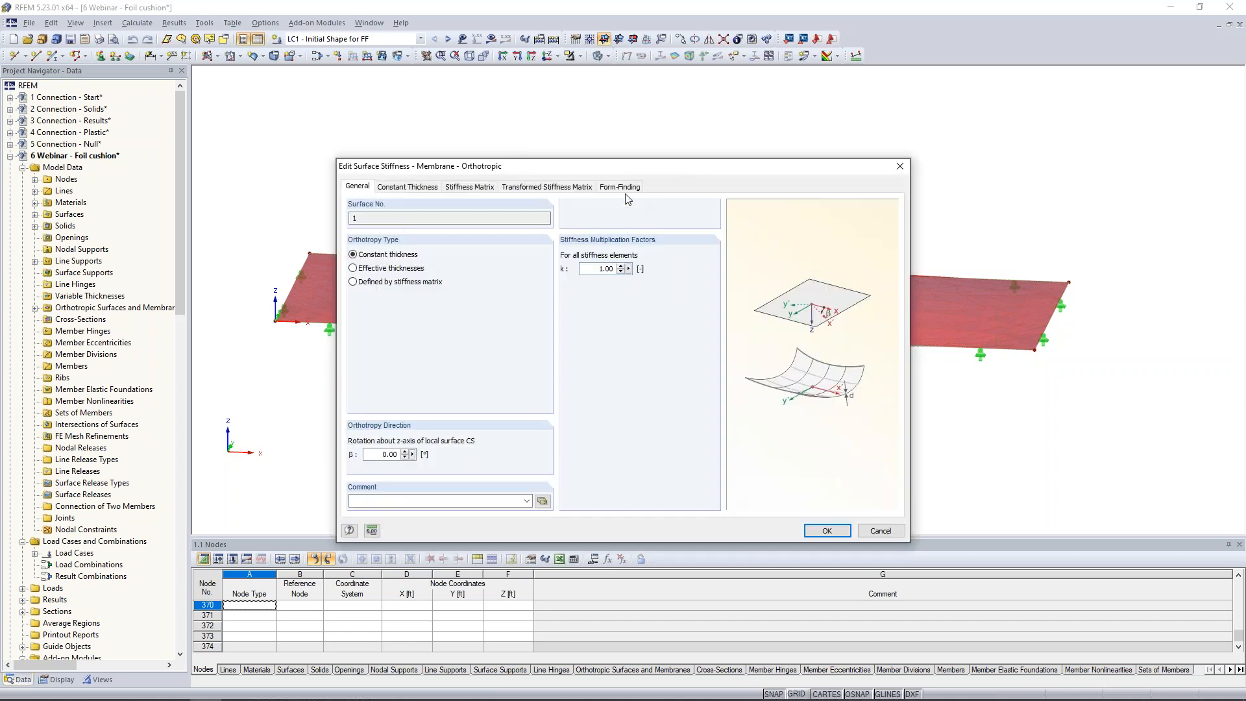
left_click(622, 189)
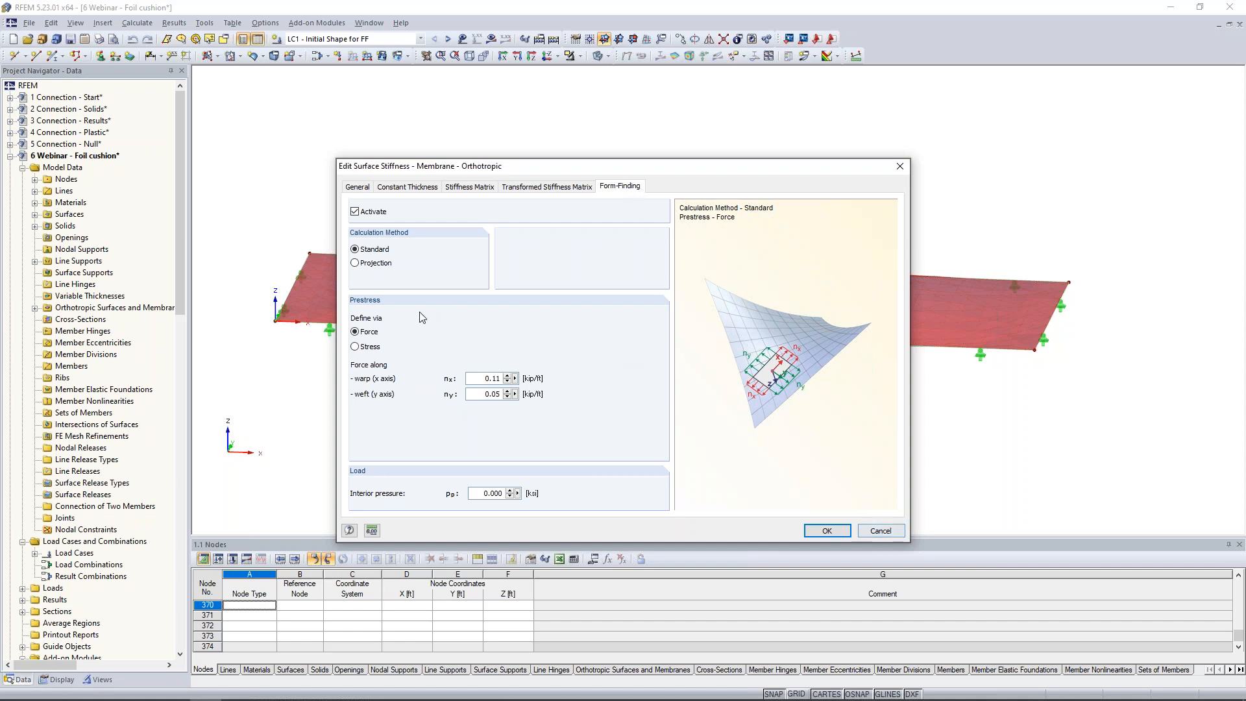
left_click(888, 530)
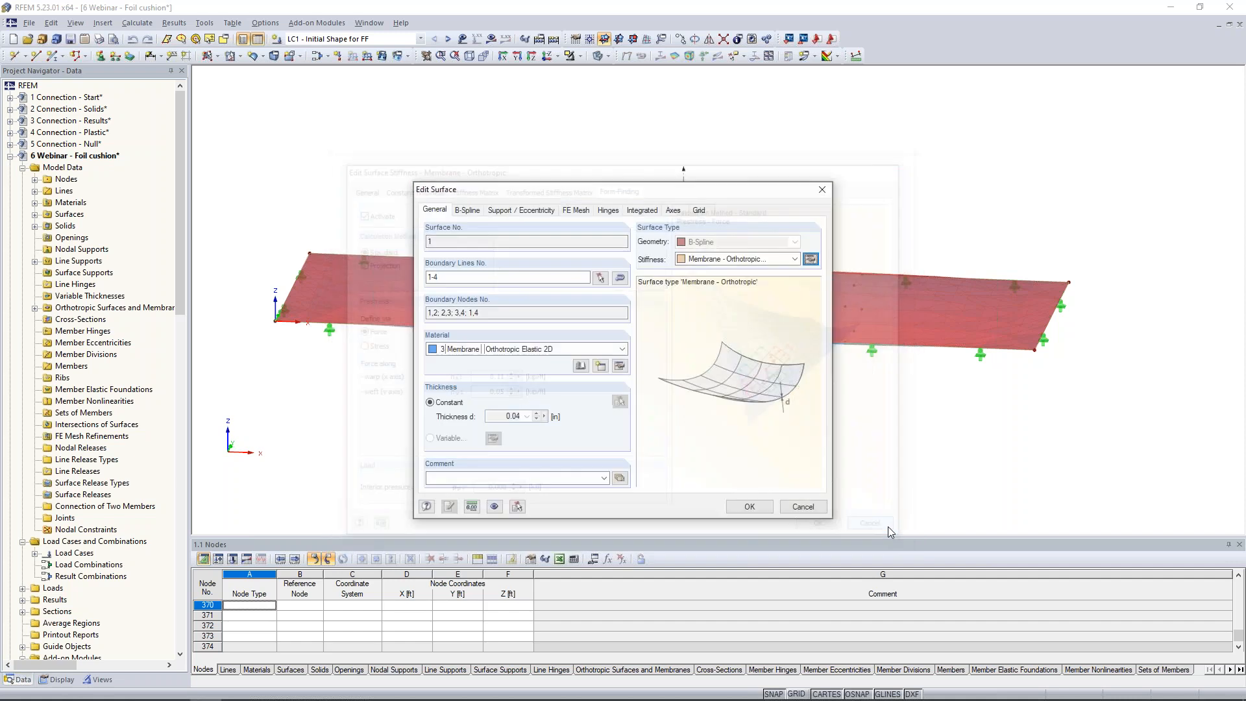
left_click(803, 507)
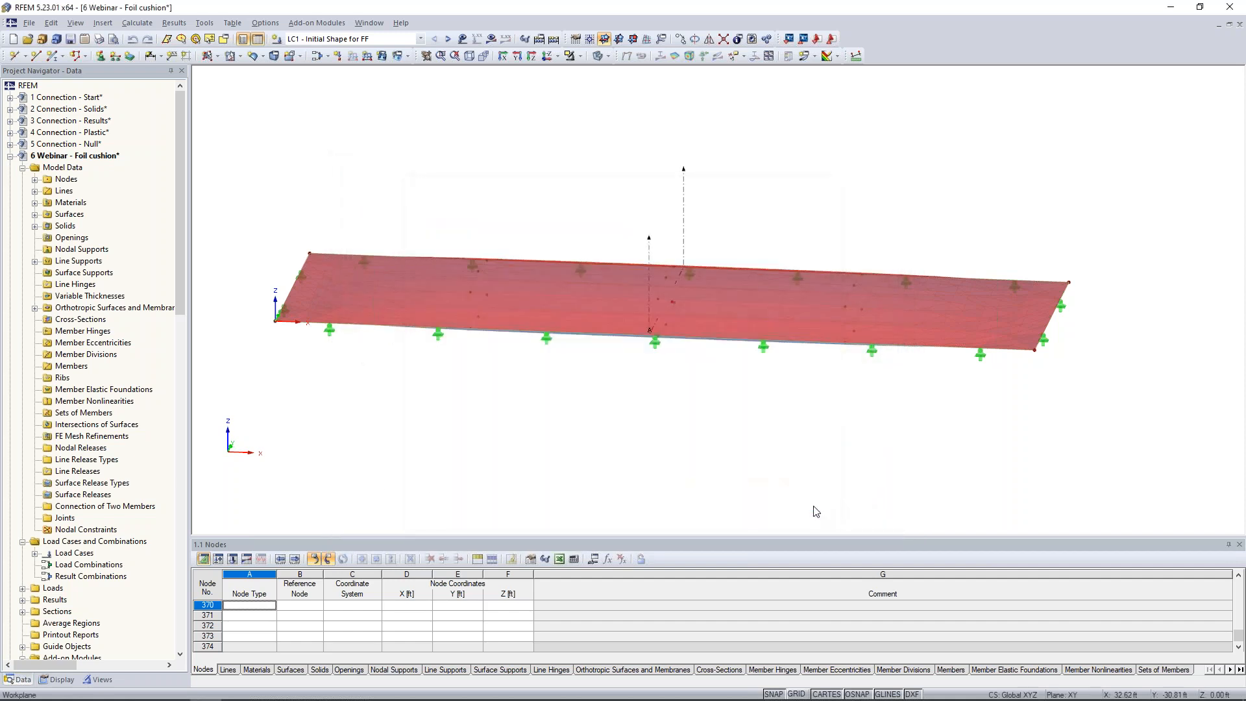
Check the general properties of the cushion's opposite membrane, surface 2, without changing them.
middle_click_drag(739, 431, 799, 268, "ctrl")
double_click(767, 286)
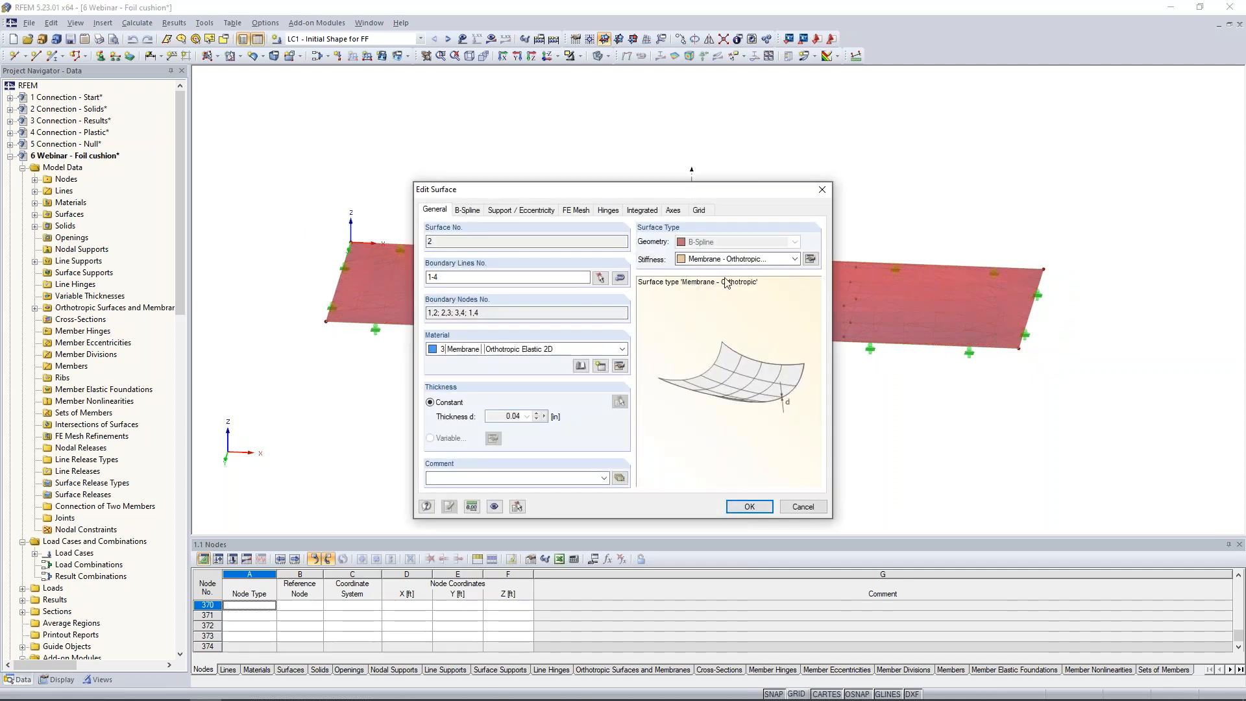
left_click(805, 507)
Open the properties of gas solid 1 and browse the gas materials in the library, including Helium, without adopting one.
middle_click_drag(810, 377, 746, 481, "ctrl")
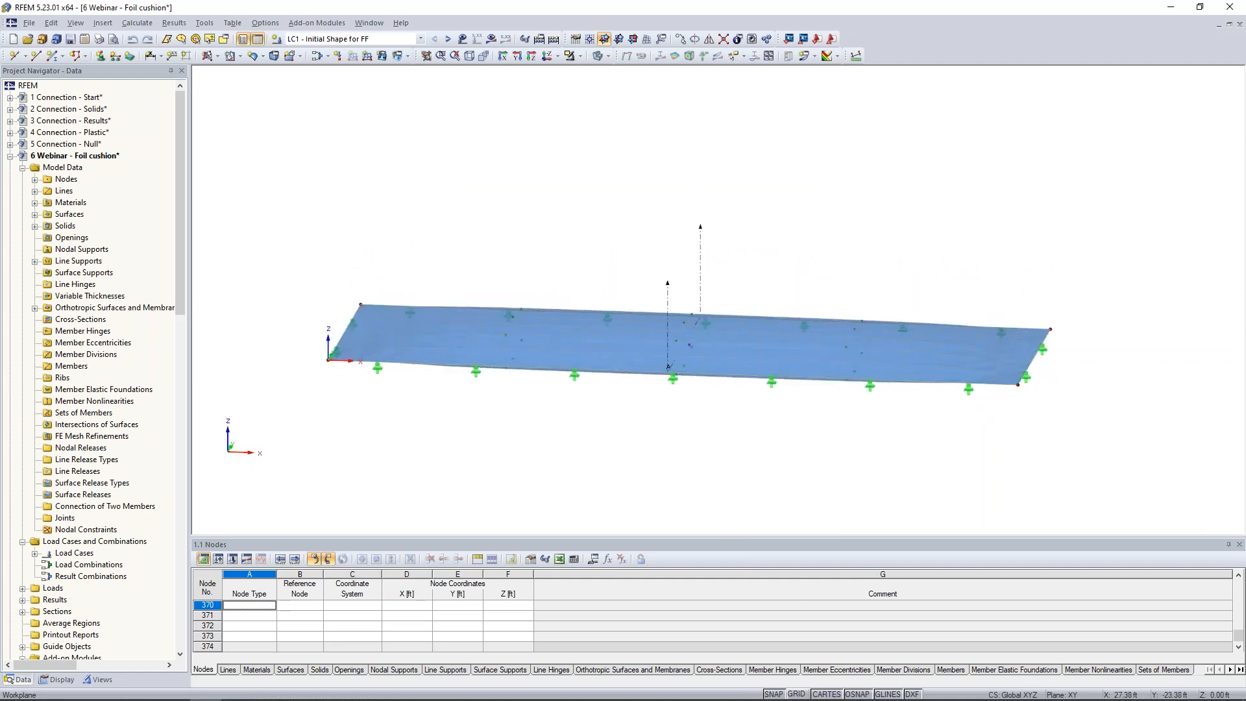
scroll(681, 396, "up", 2)
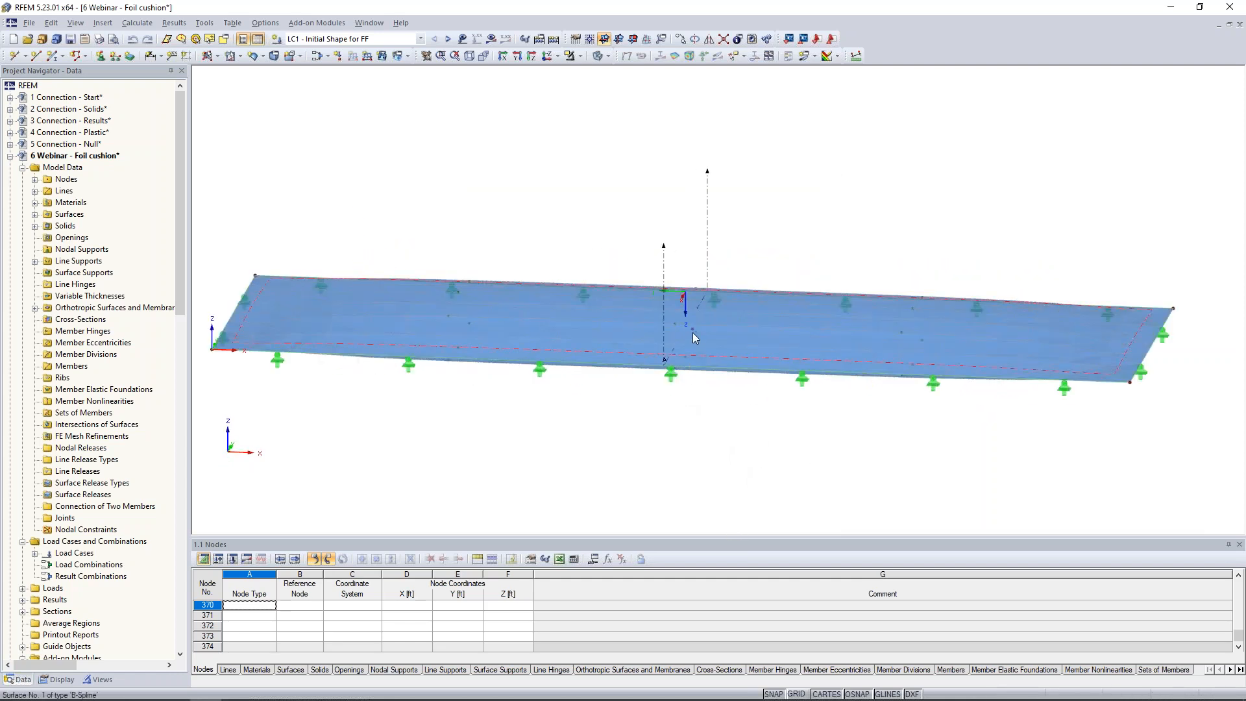
double_click(692, 332)
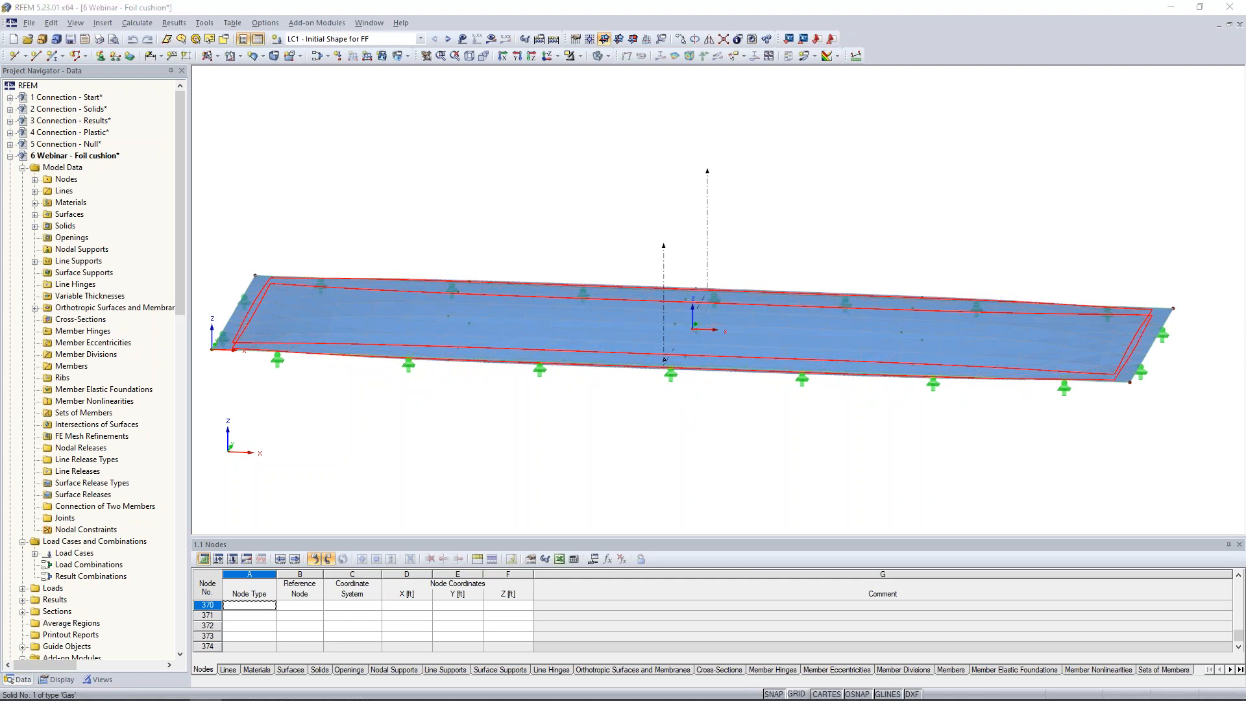
left_click(684, 243)
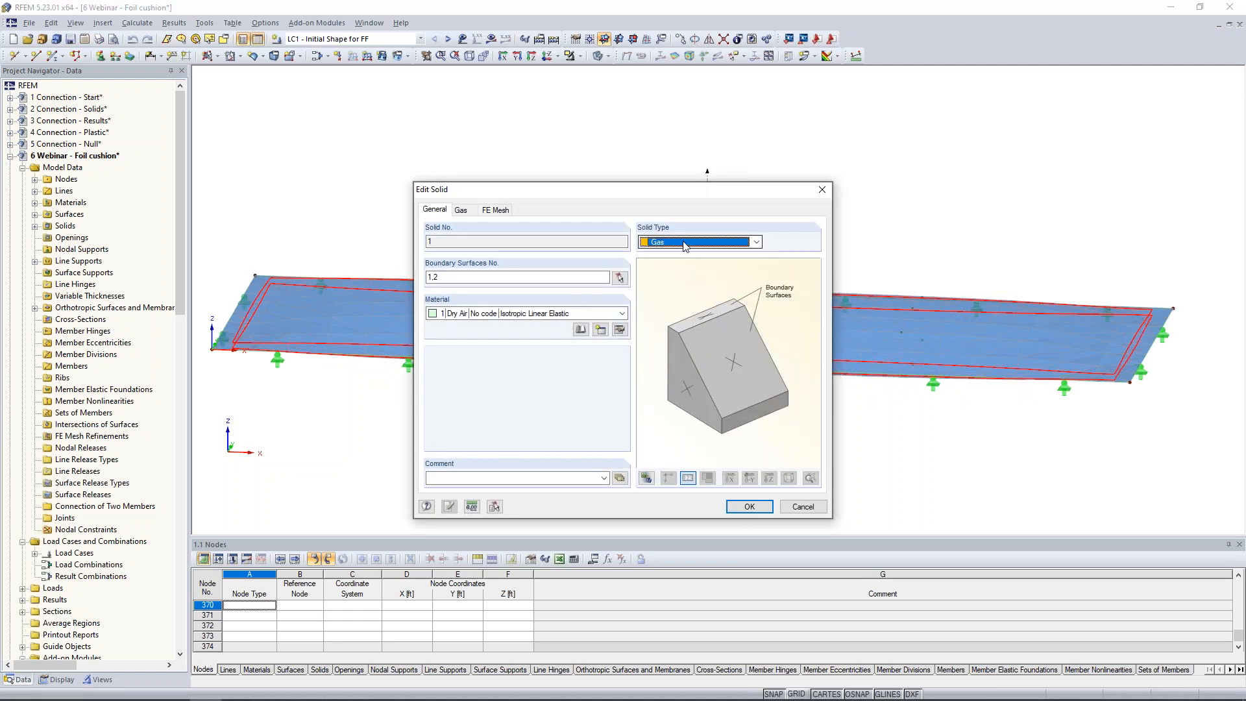
left_click(783, 220)
left_click(581, 330)
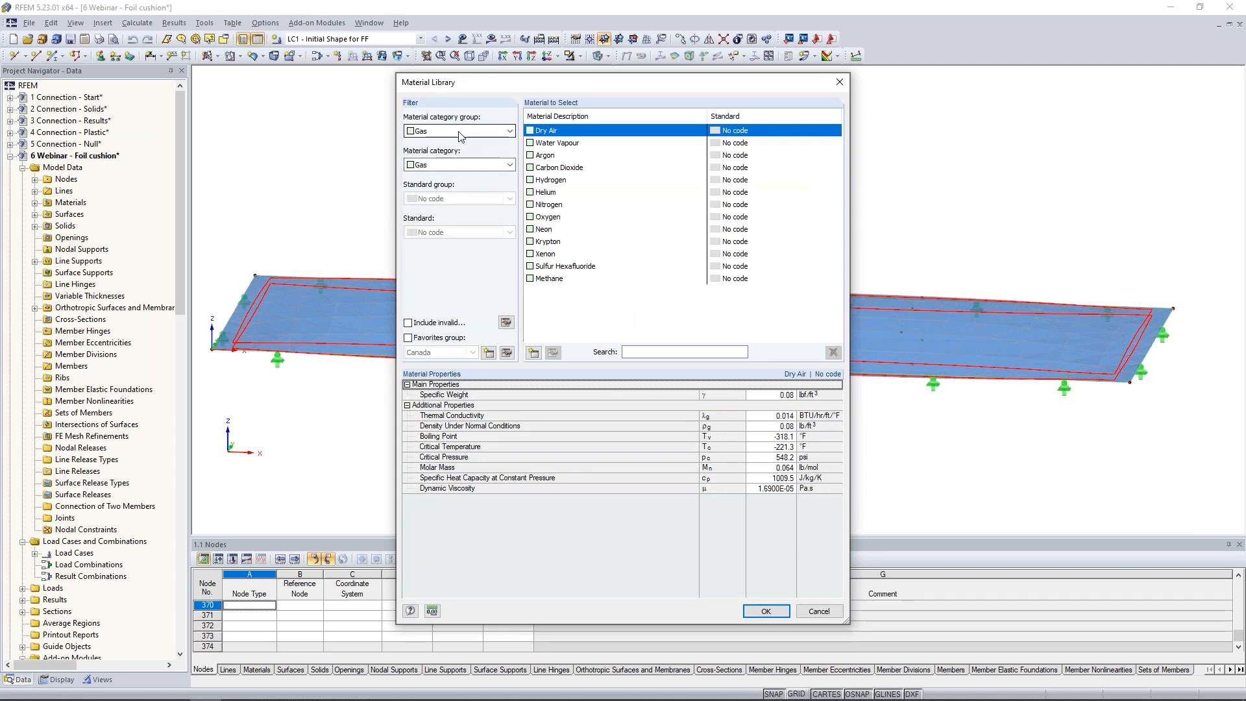
left_click(549, 194)
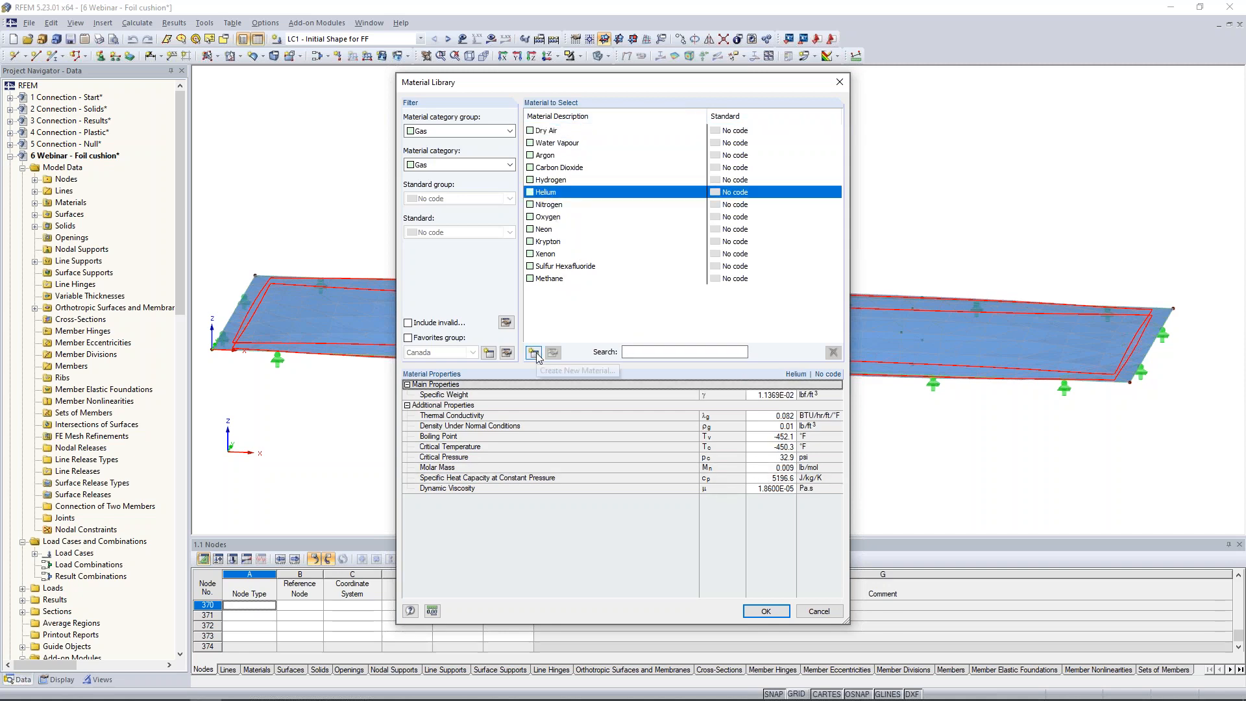
left_click(819, 610)
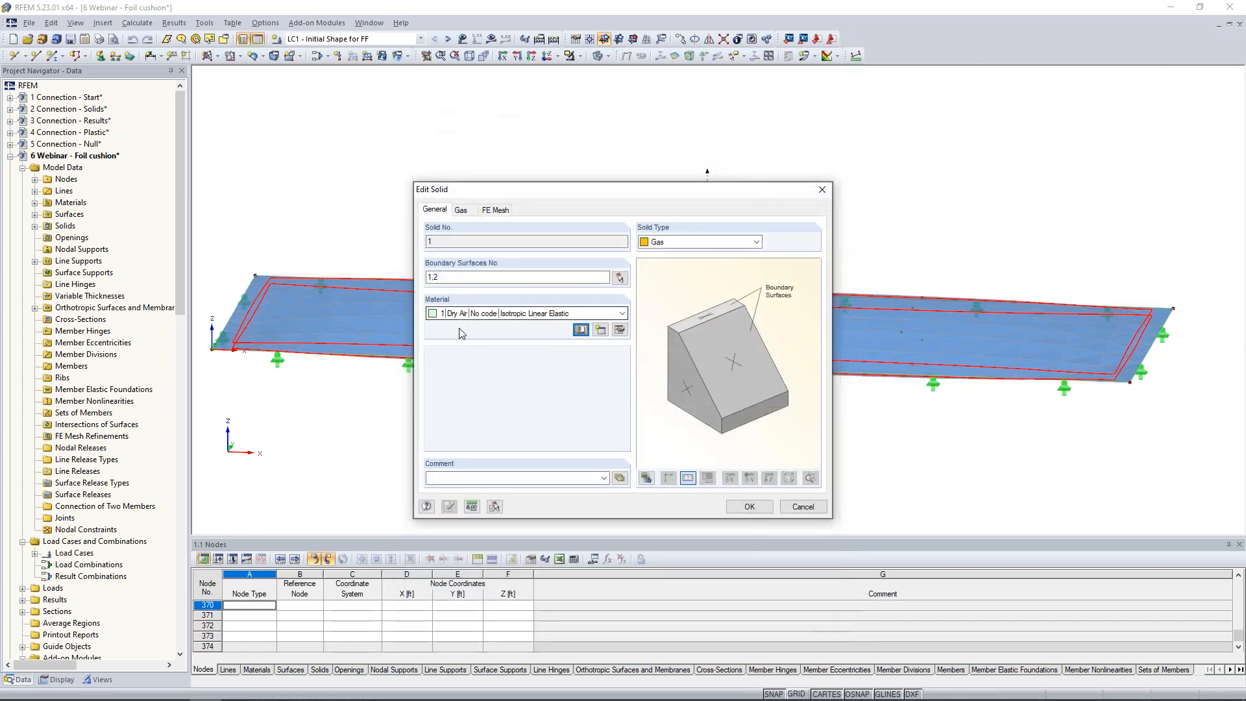
Review the gas solid's initial pressure and temperature parameters, and leave its properties without changes.
left_click(461, 210)
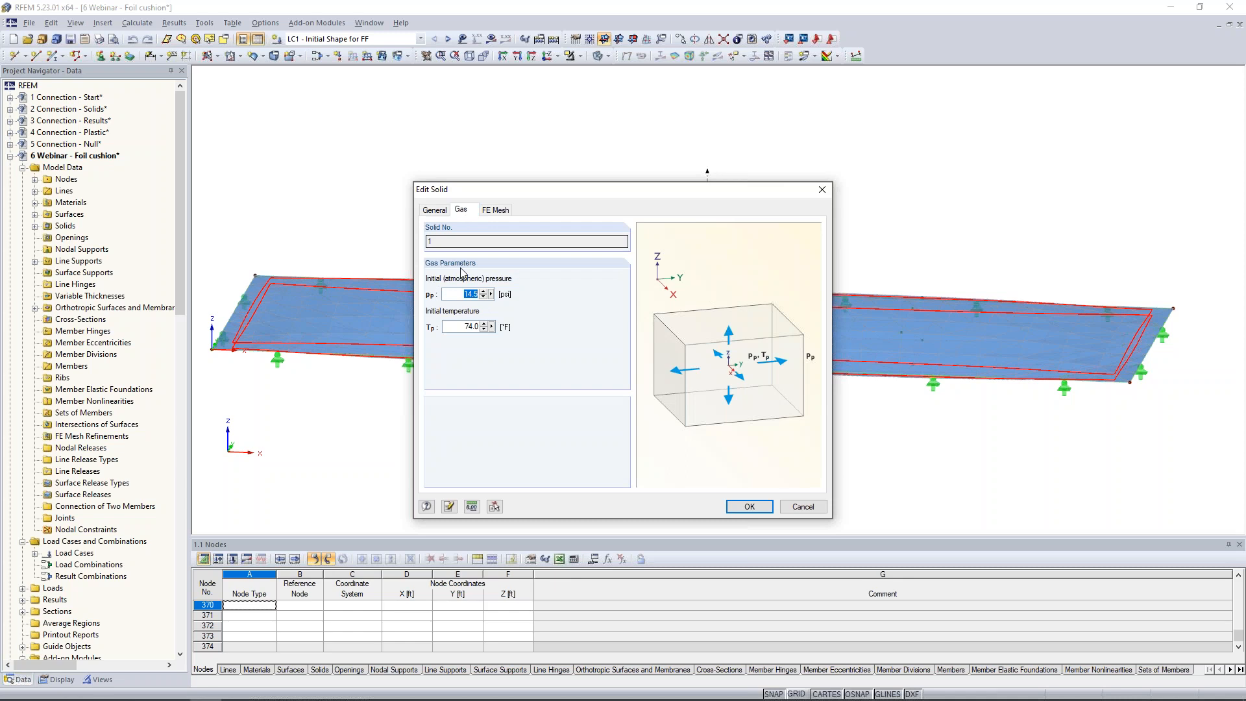
left_click(457, 295)
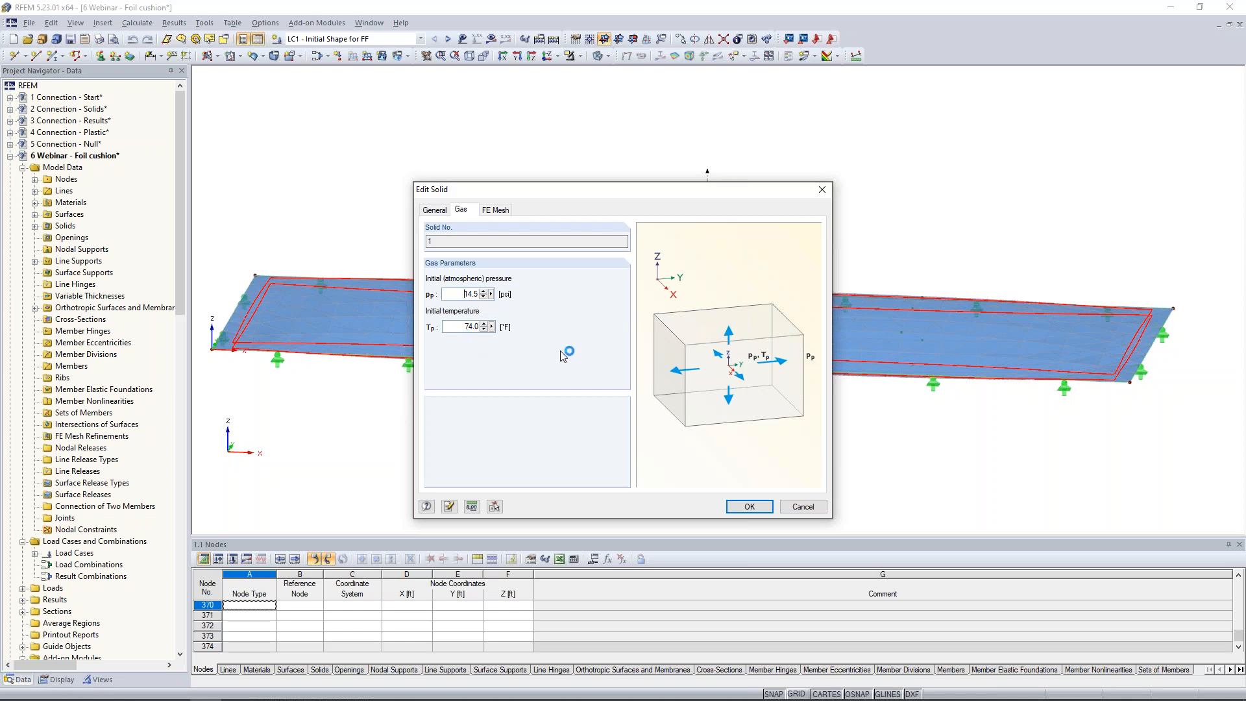
left_click(801, 507)
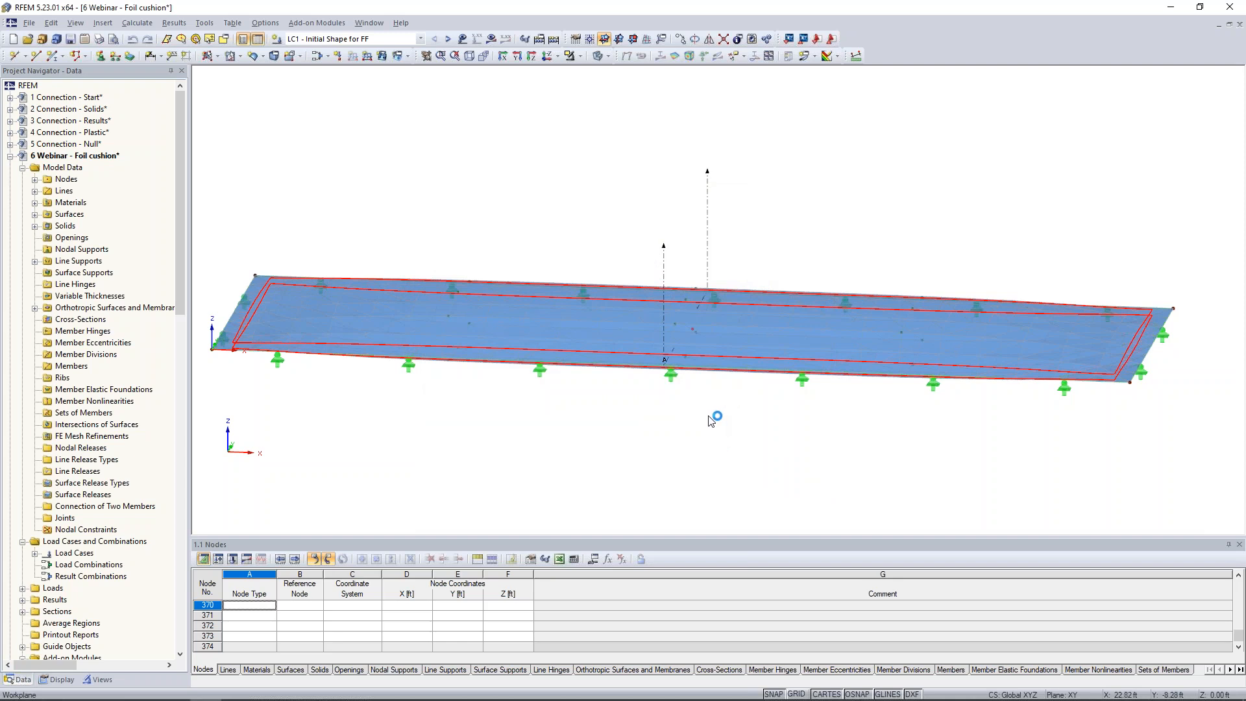
Show the LC1 loads and examine the gas solid load's behaviour options and magnitude, leaving the load unchanged.
scroll(718, 423, "down", 2)
middle_click_drag(718, 422, 659, 421, "ctrl")
scroll(711, 442, "down", 1)
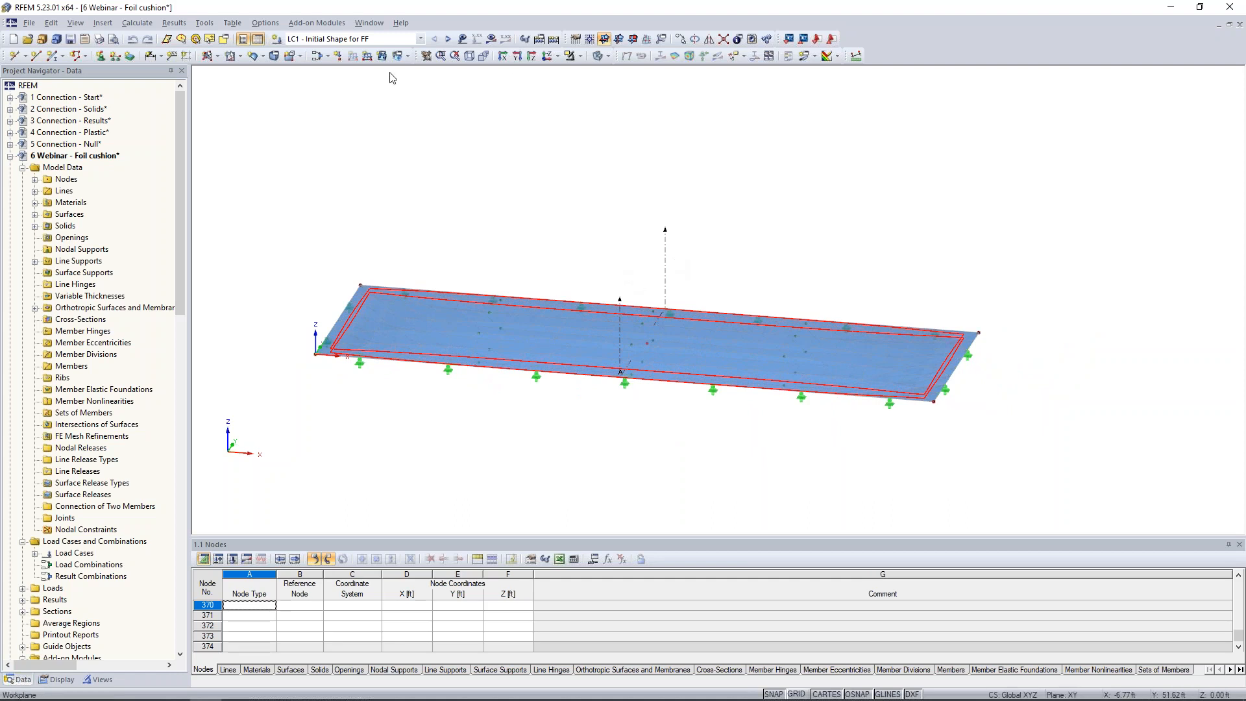
left_click(463, 39)
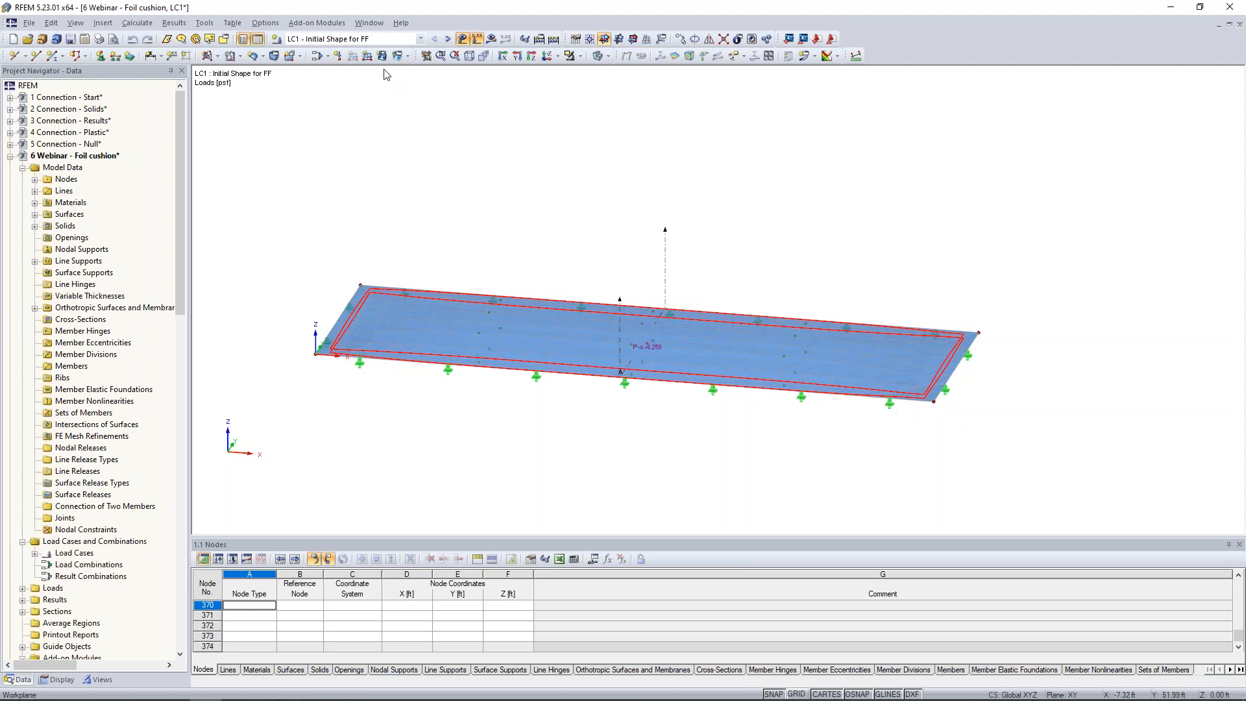
left_click(408, 58)
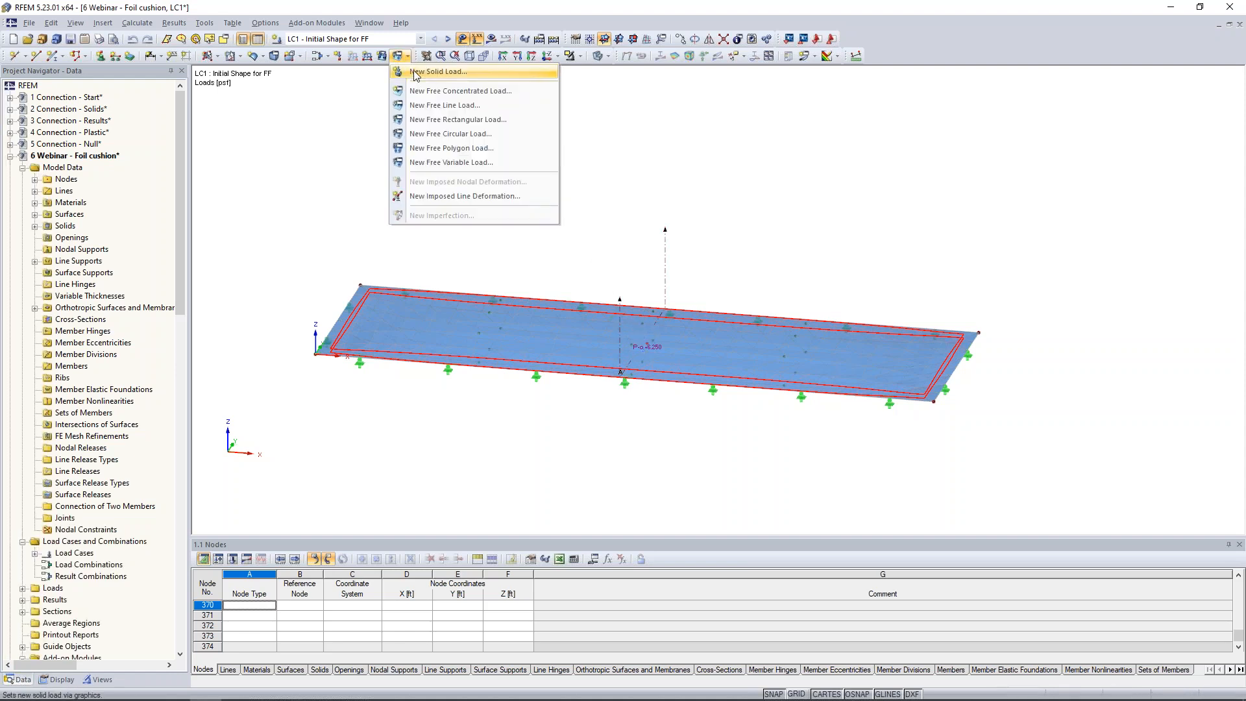
left_click(415, 73)
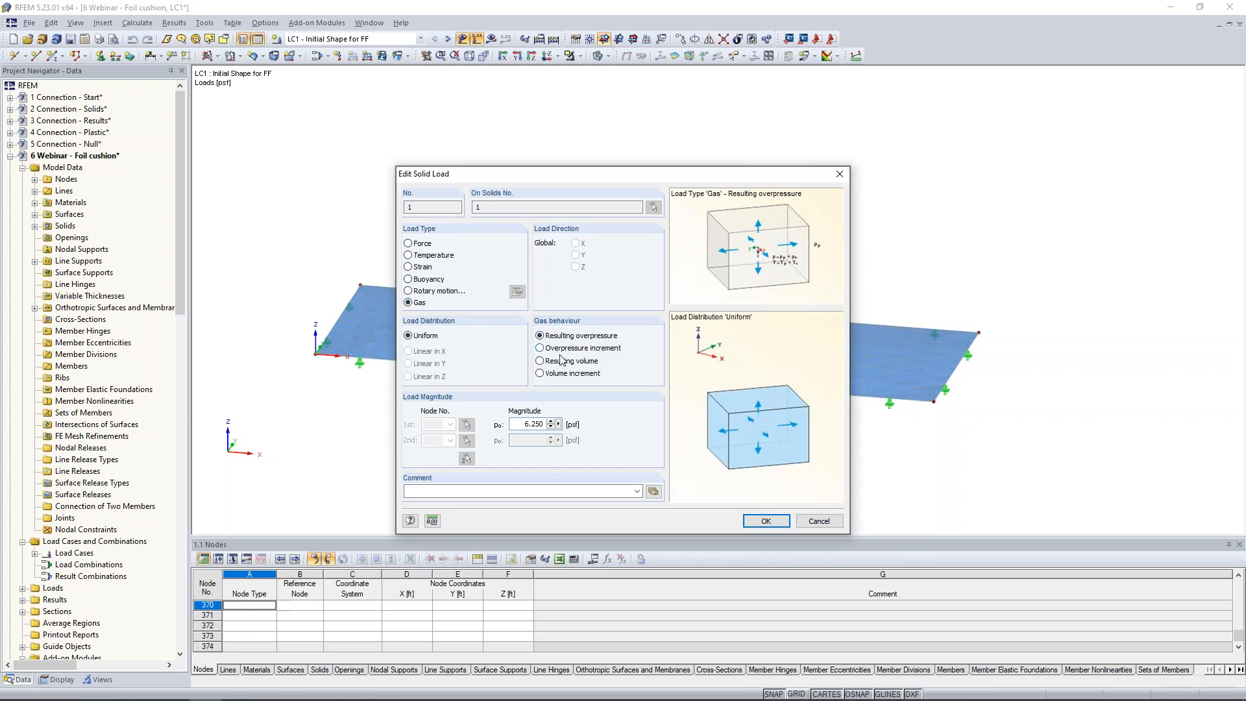
left_click(518, 422)
left_click(819, 521)
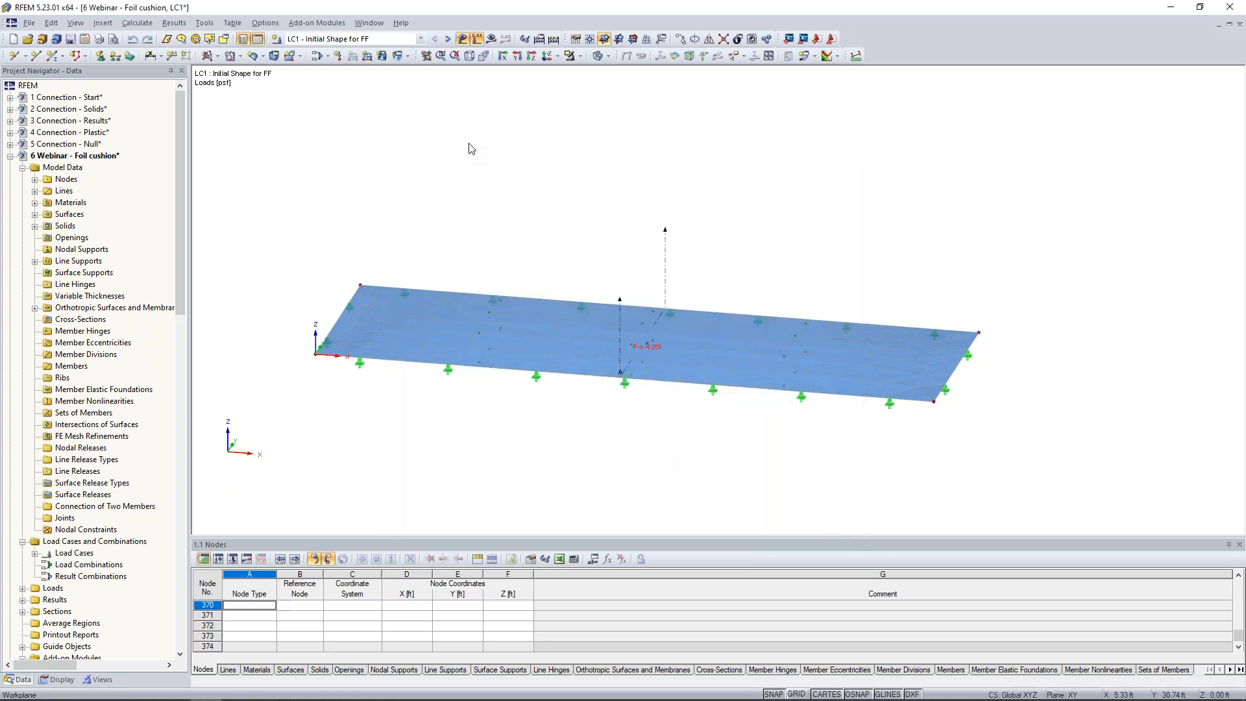
Show the LC1 results and display the form-found shape of the cushion surfaces as contour lines.
left_click(492, 38)
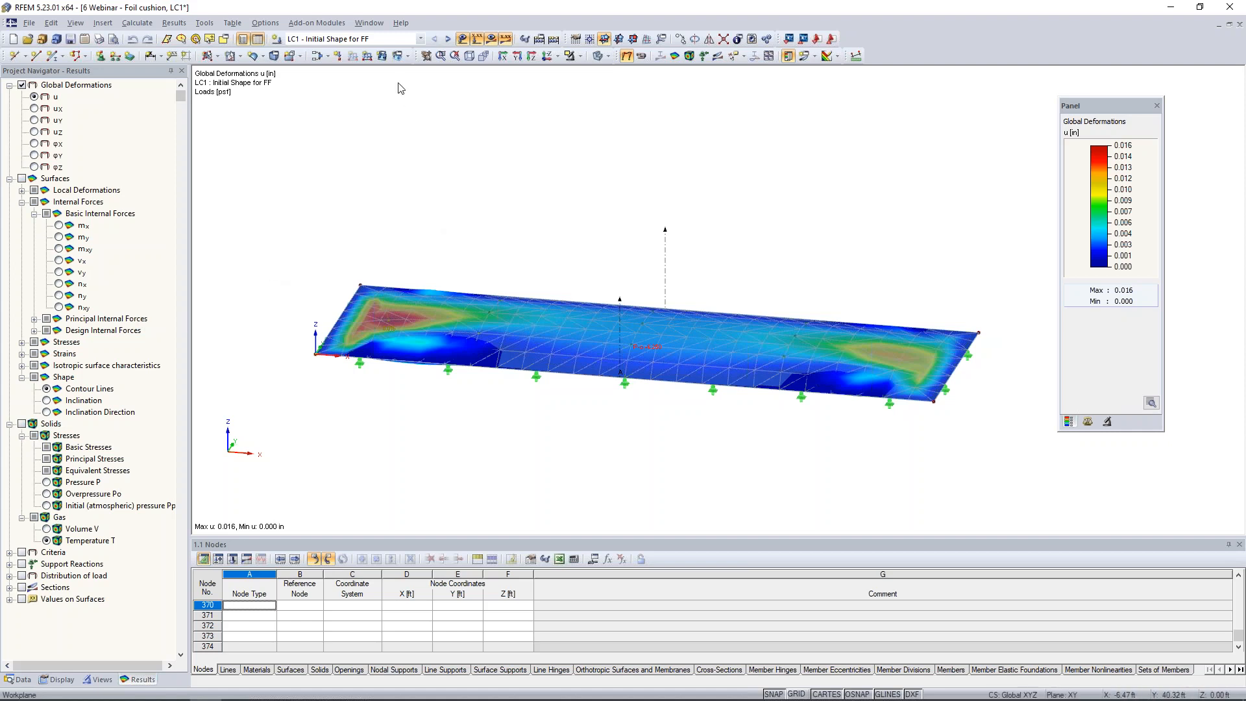
left_click(47, 388)
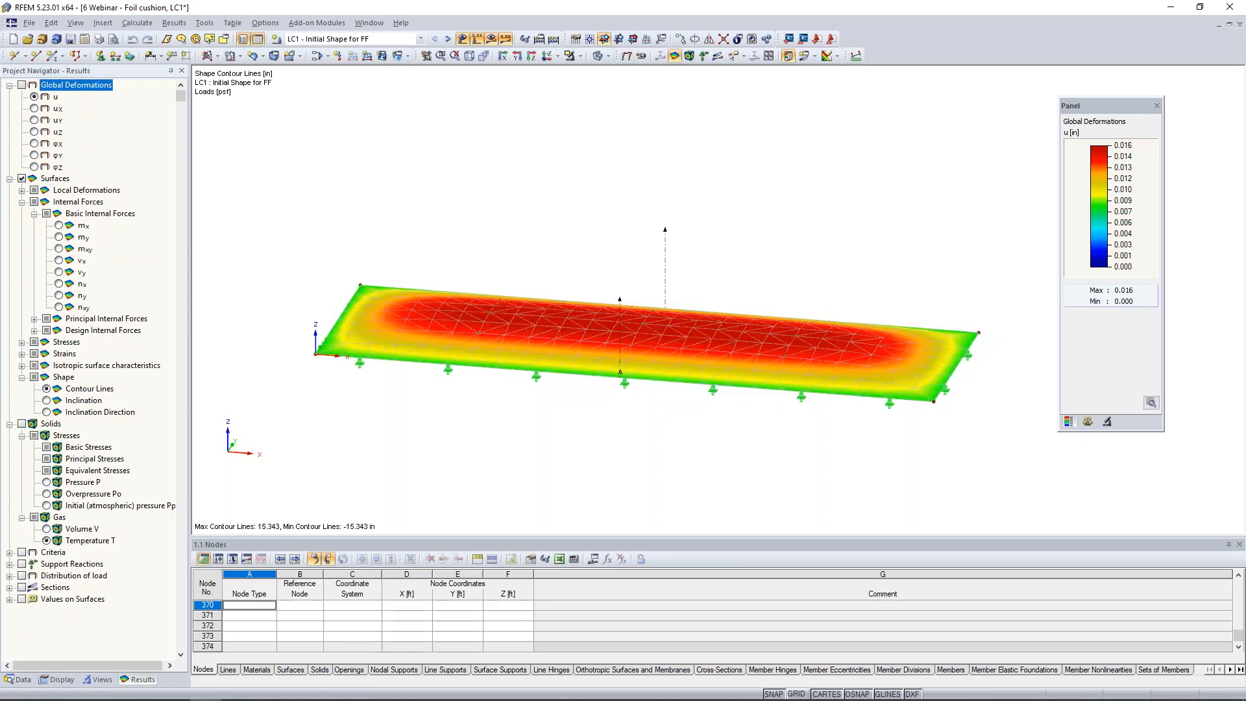
middle_click_drag(578, 446, 592, 394, "ctrl")
scroll(591, 391, "down", 1)
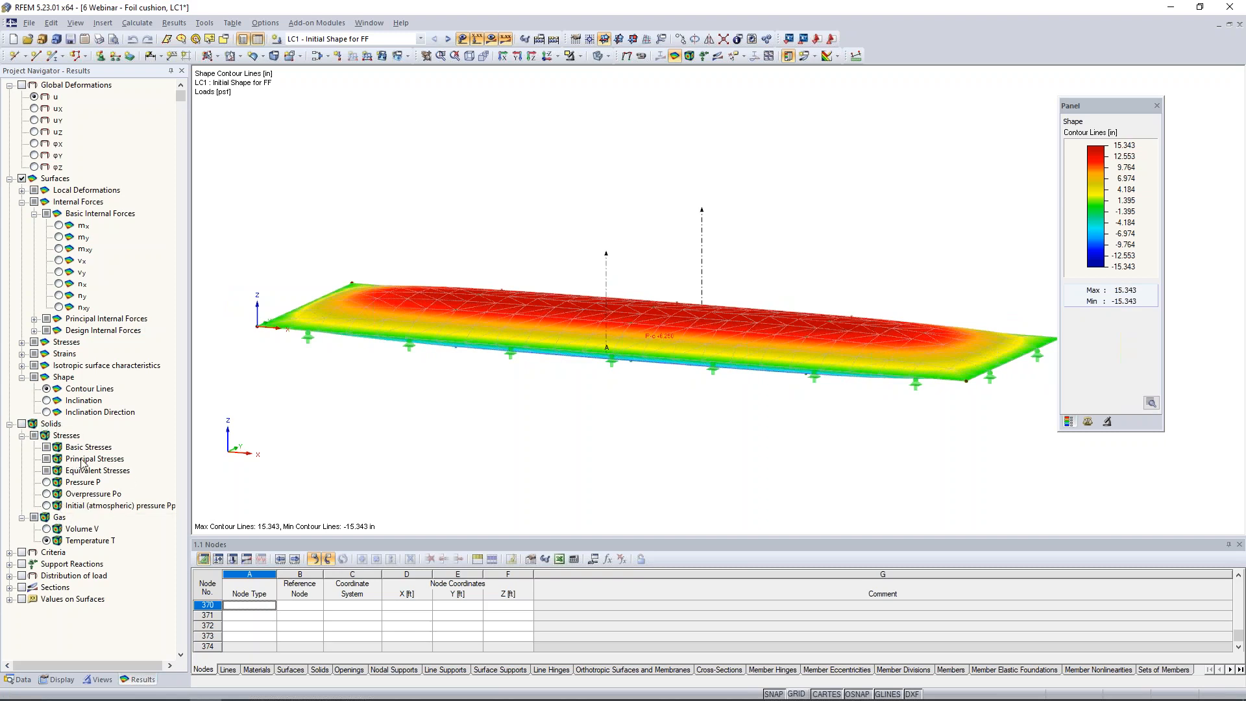
Display the gas solid's pressure P, overpressure Po and volume V results for LC1 in turn.
left_click(46, 482)
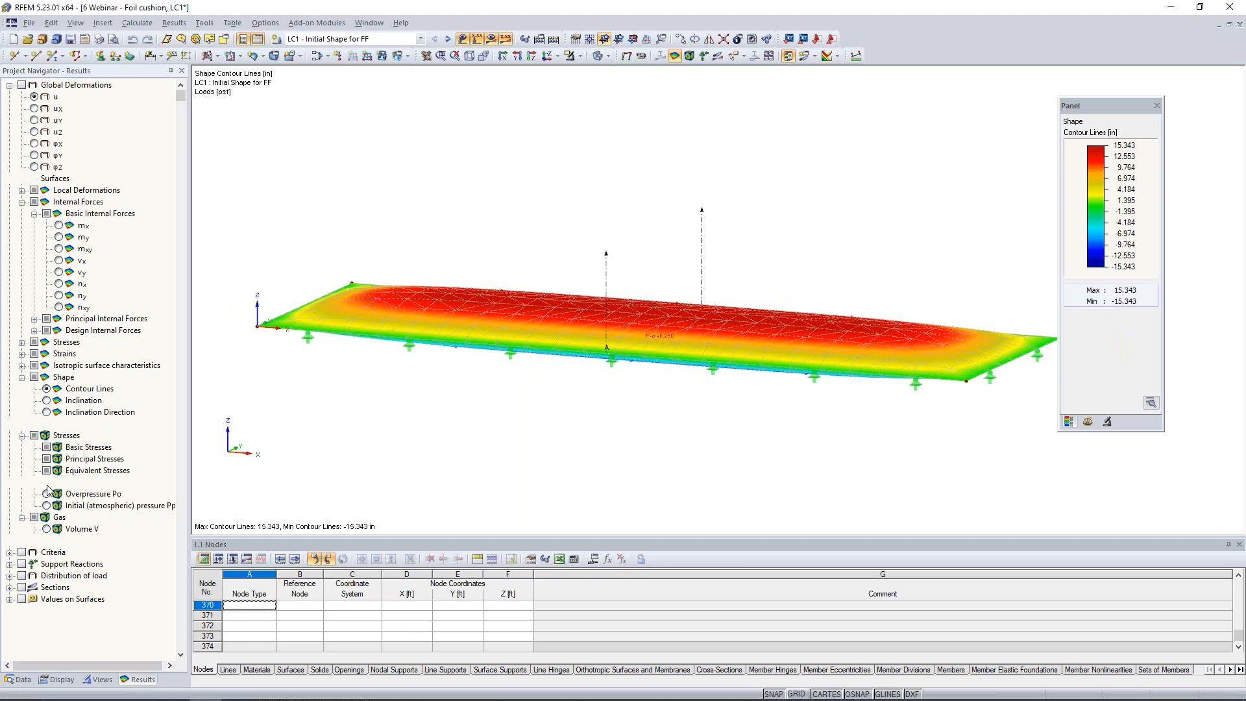
left_click(47, 494)
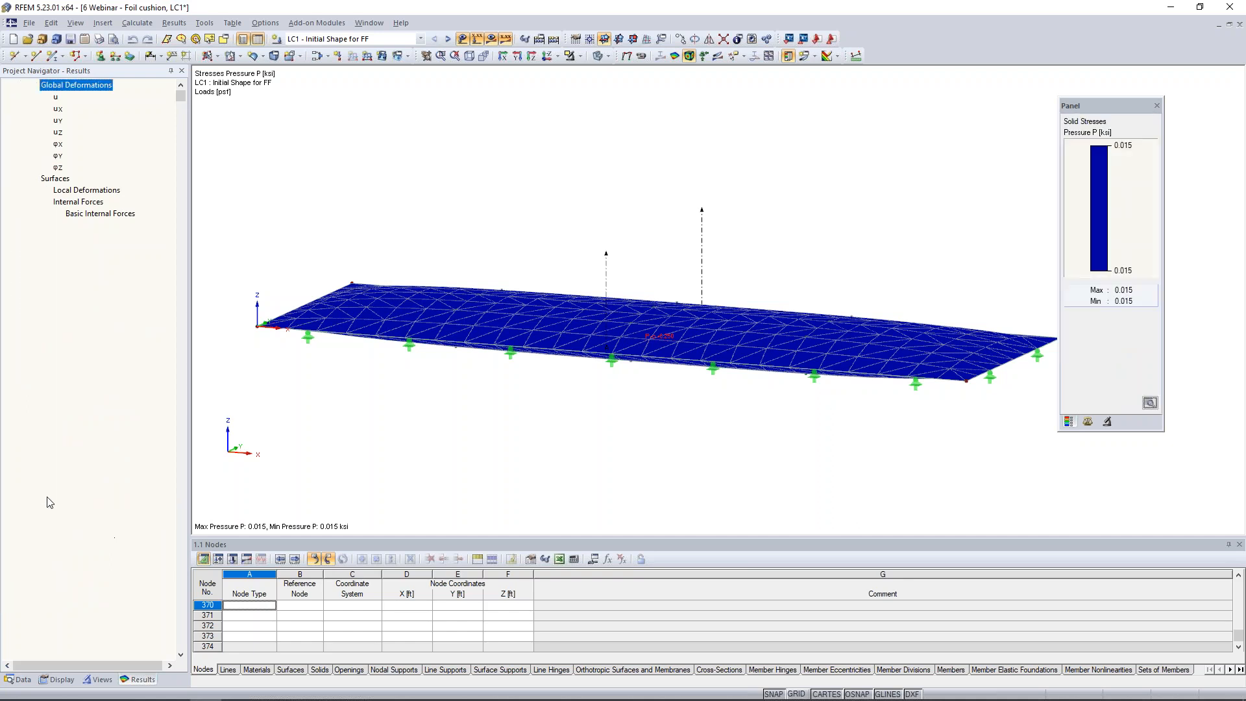
left_click(47, 529)
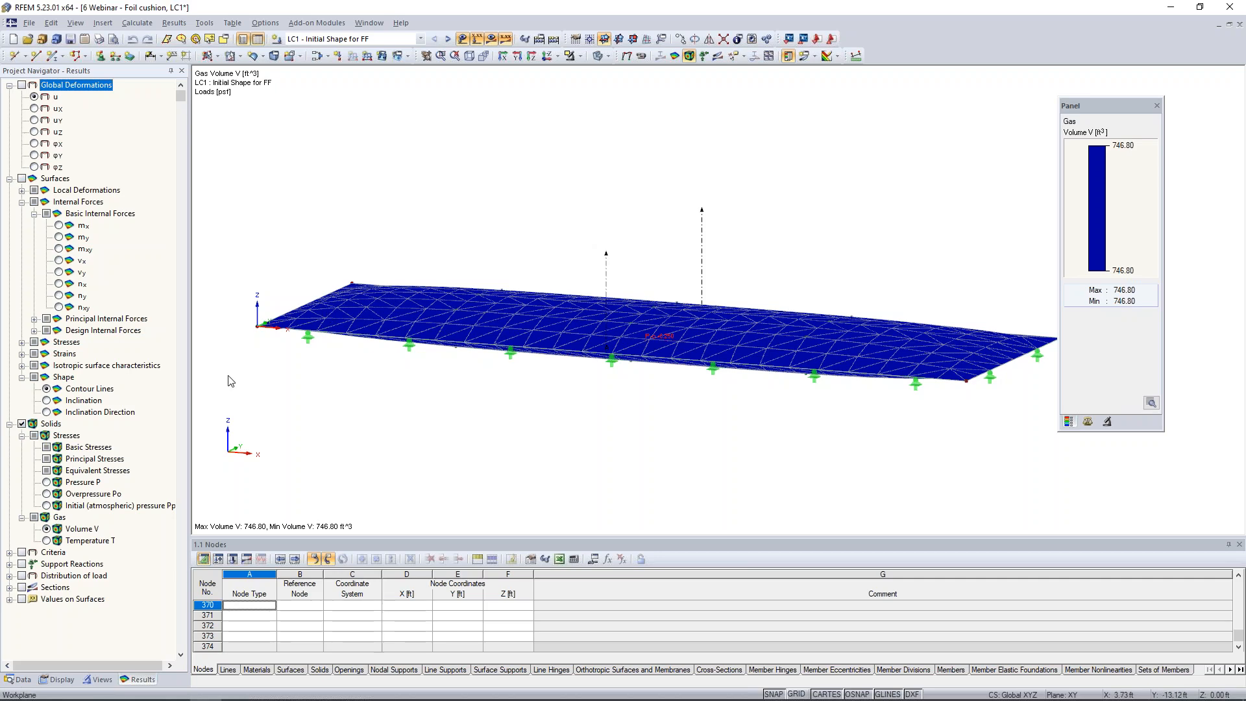
middle_click_drag(428, 382, 643, 432, "ctrl")
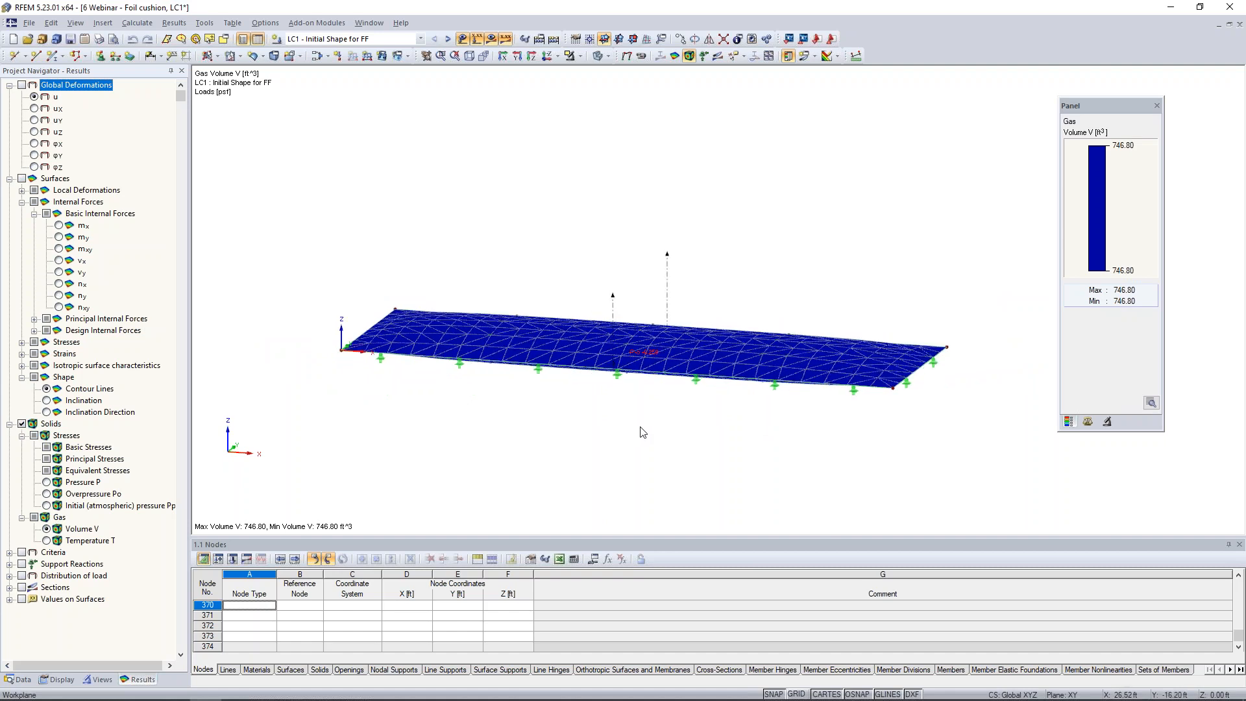
Switch to load case LC2 (Open Cushion - Pressure + Snow), examine its loads with the results hidden, and show the results again.
left_click(449, 40)
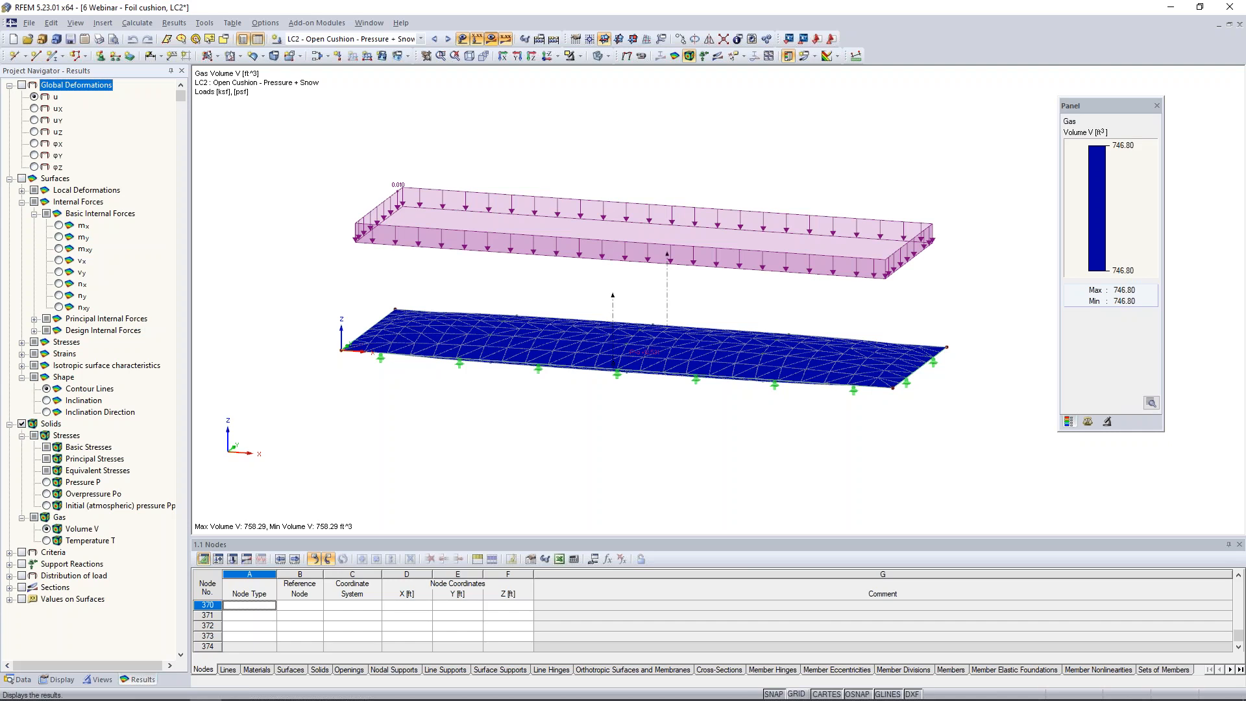
left_click(492, 39)
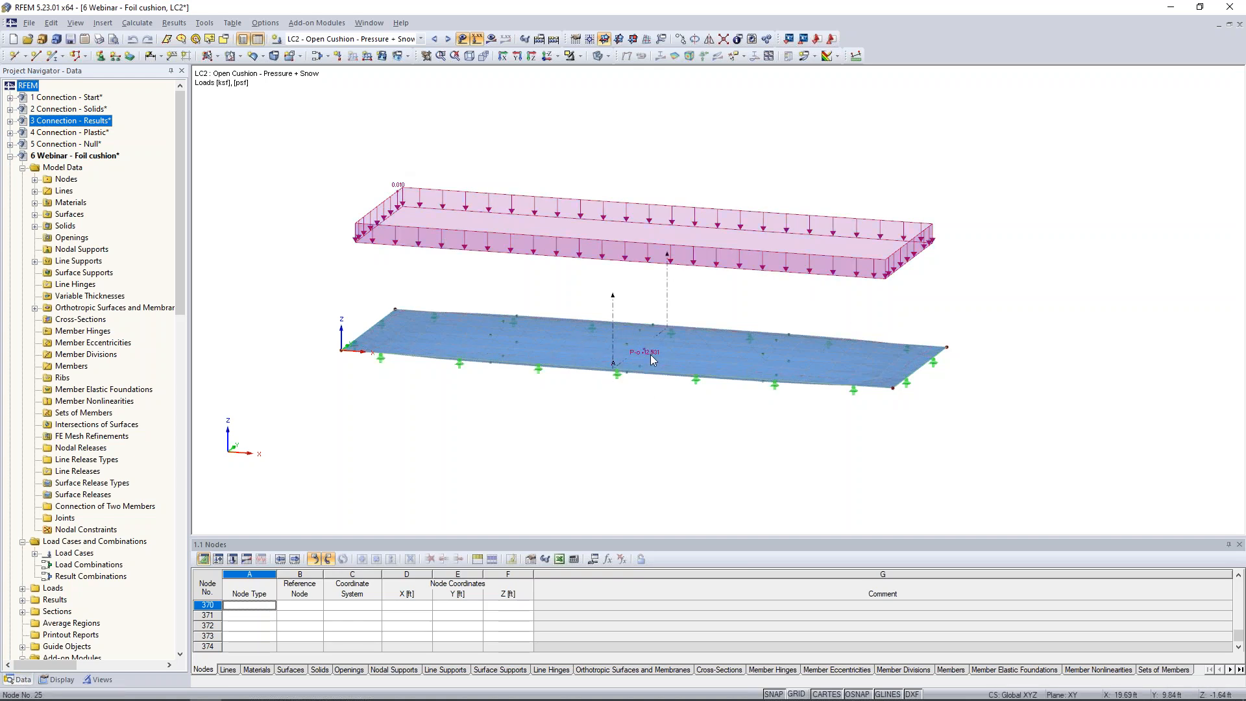
mouse_move(644, 354)
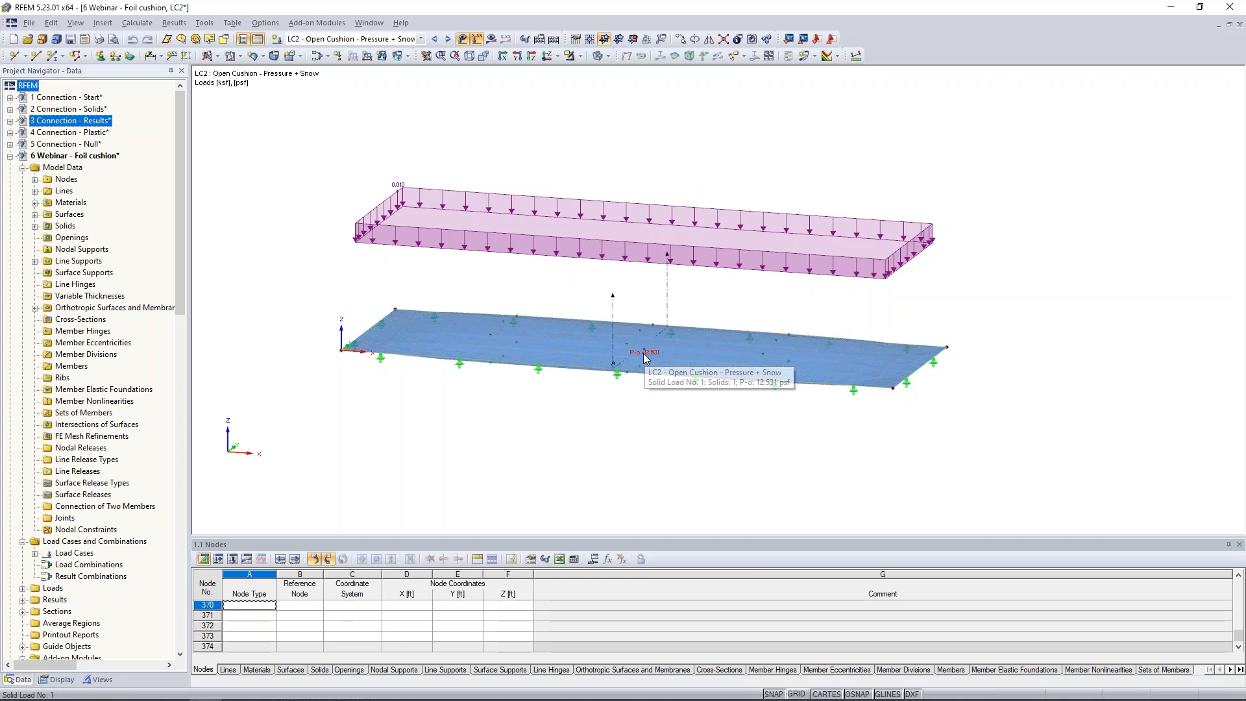
left_click(492, 39)
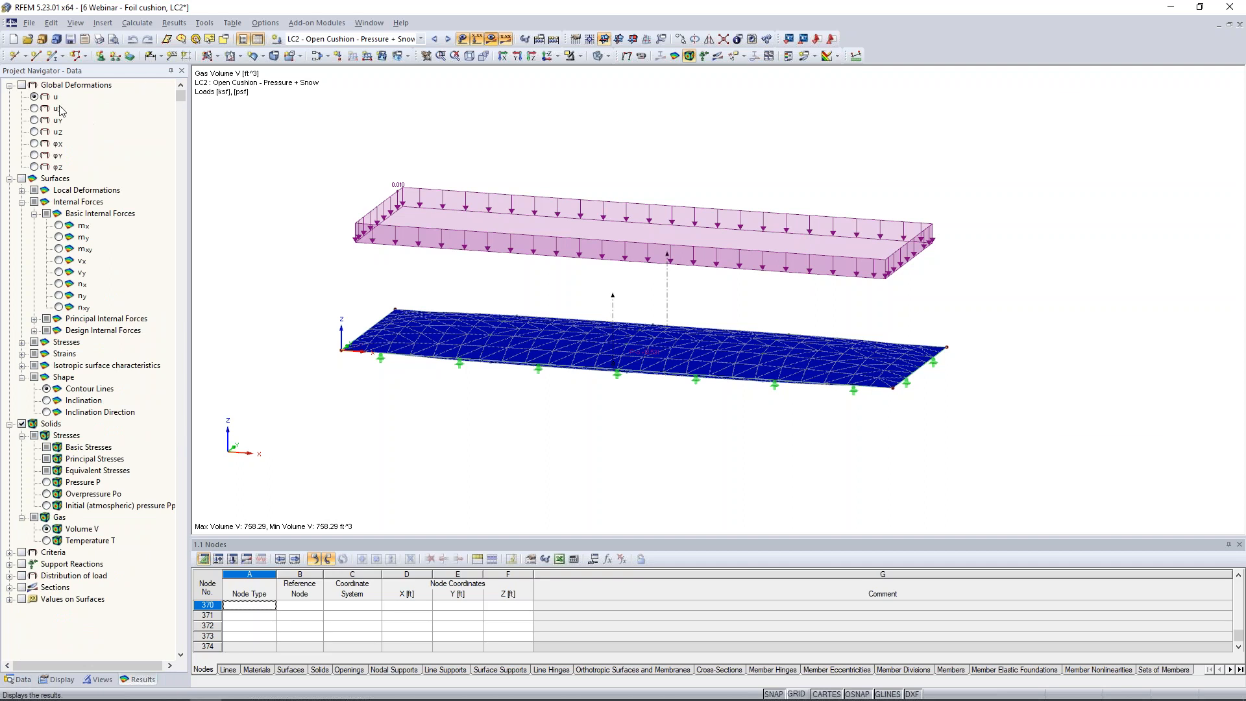
Display the cushion's global deformations u for LC2 and view them animated from several angles, then hide the results.
left_click(22, 85)
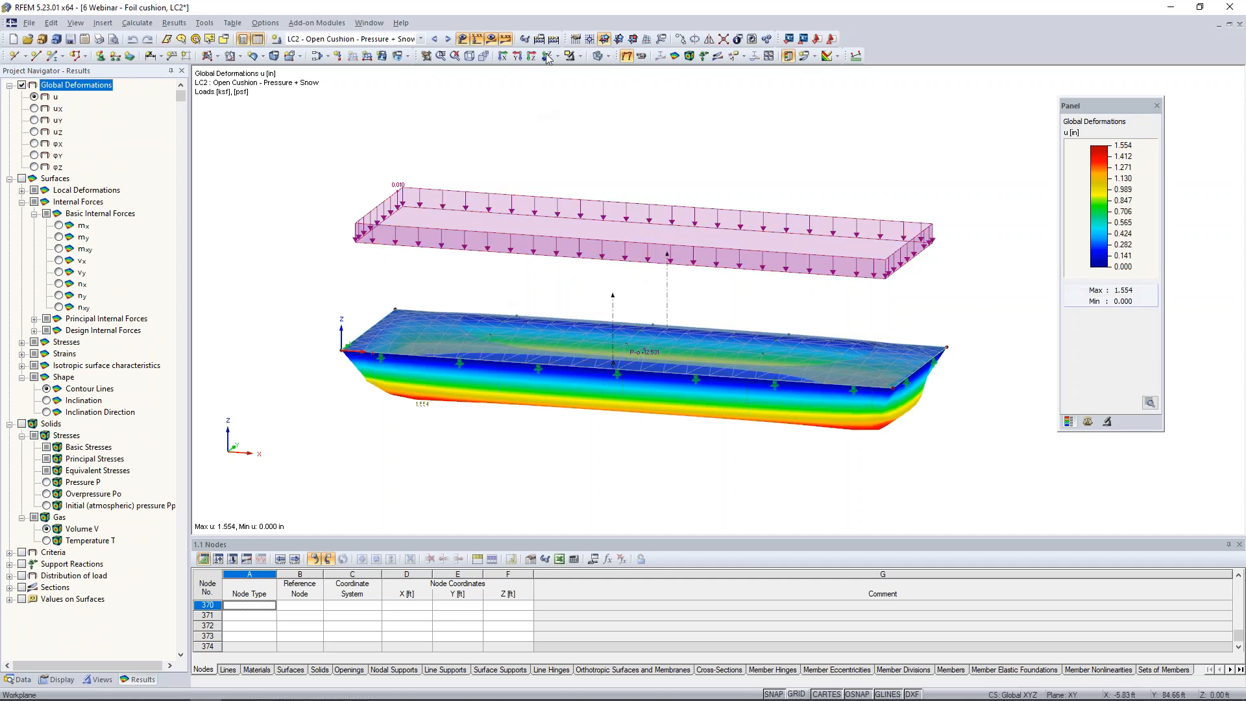
left_click(641, 55)
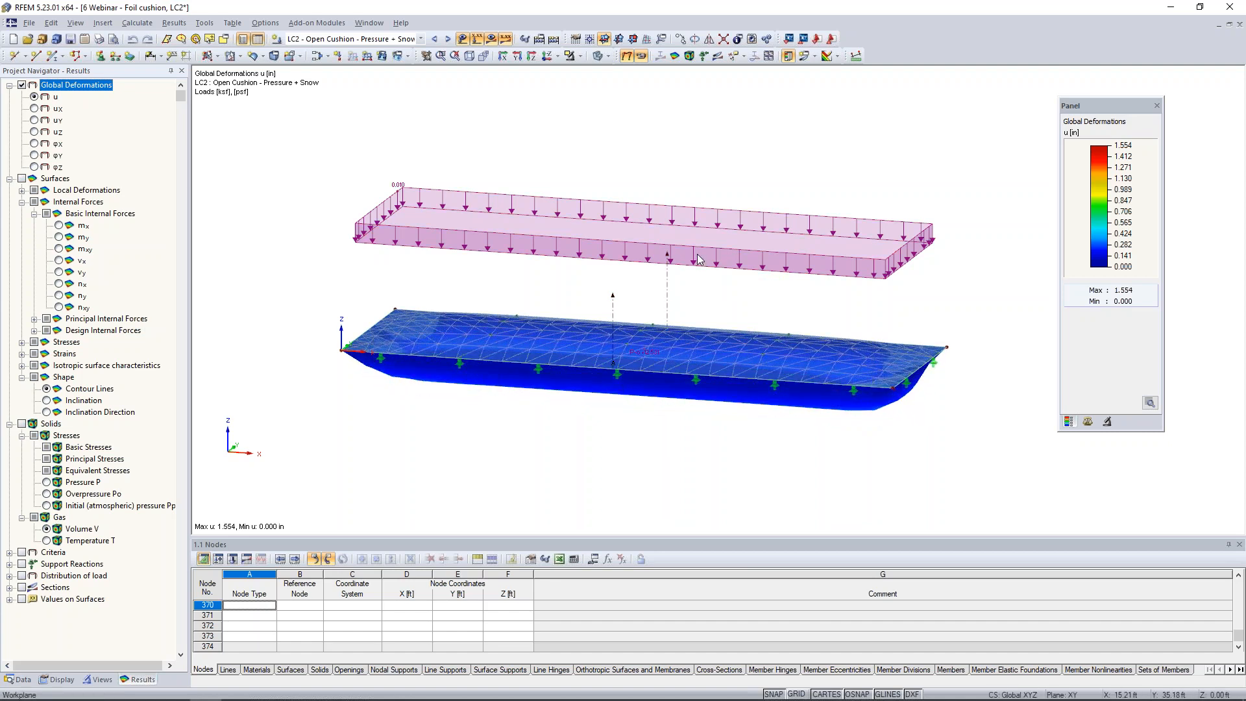
middle_click_drag(670, 409, 703, 284, "ctrl")
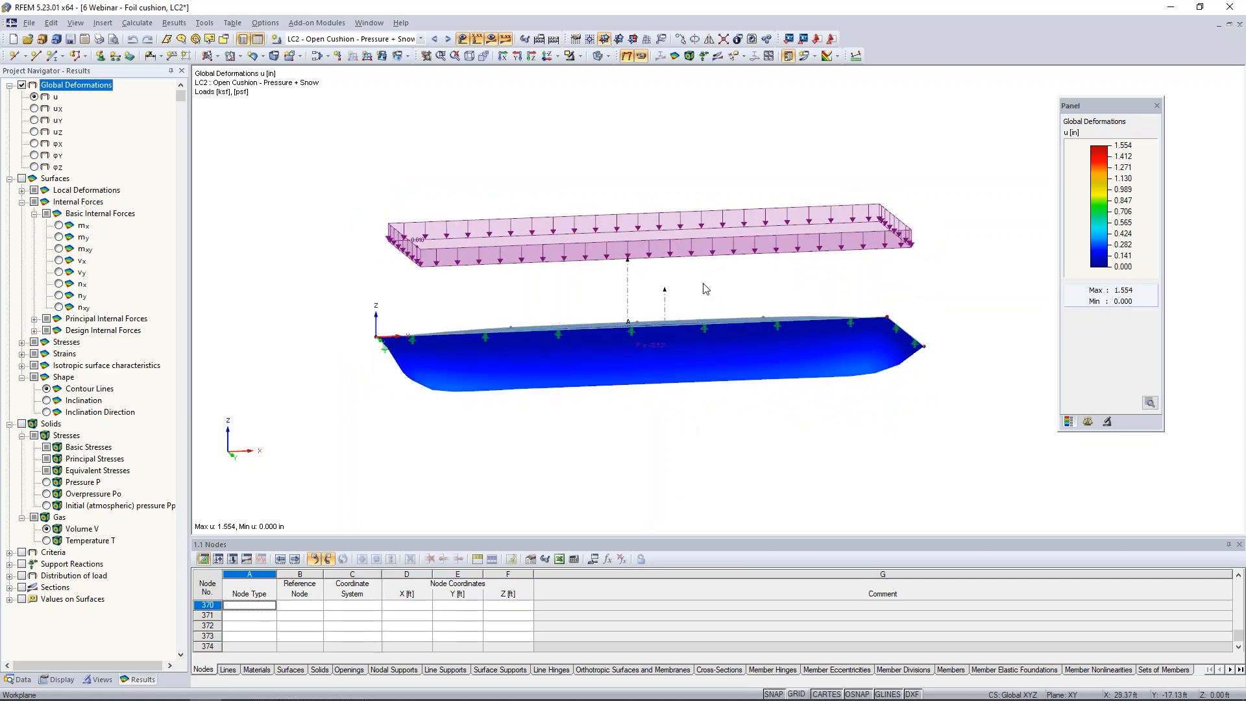
middle_click_drag(732, 365, 740, 436, "ctrl")
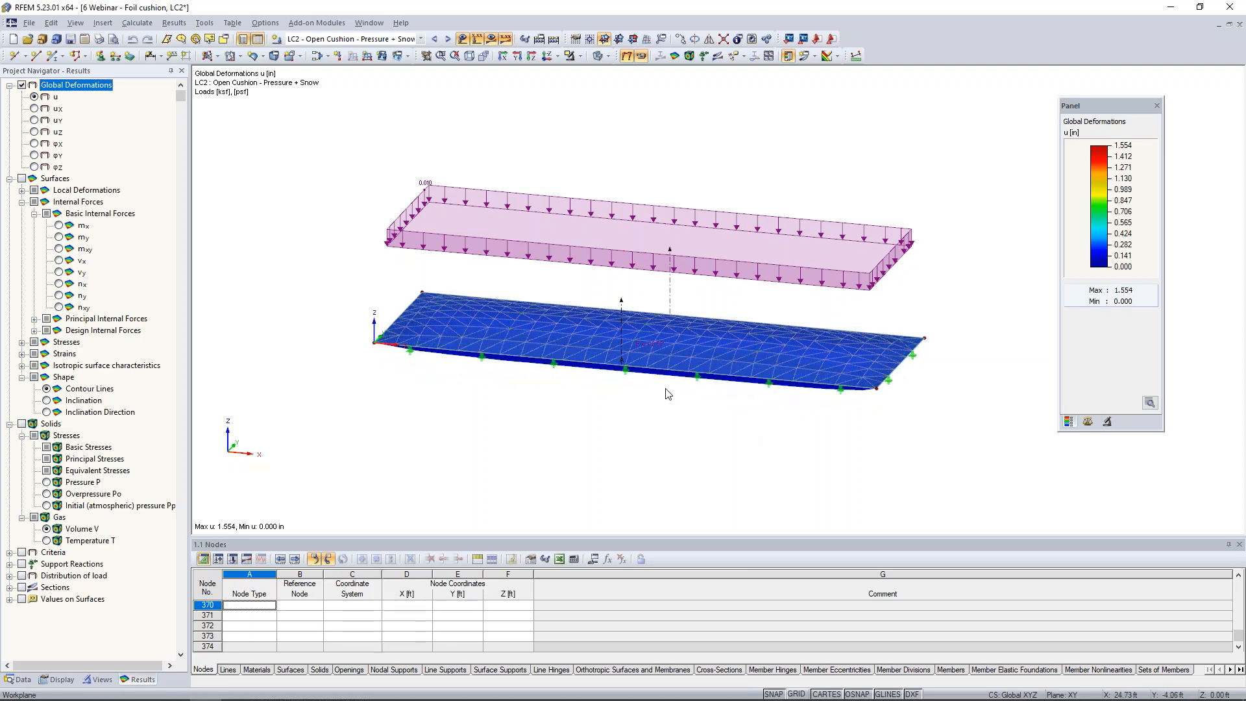
scroll(668, 392, "up", 3)
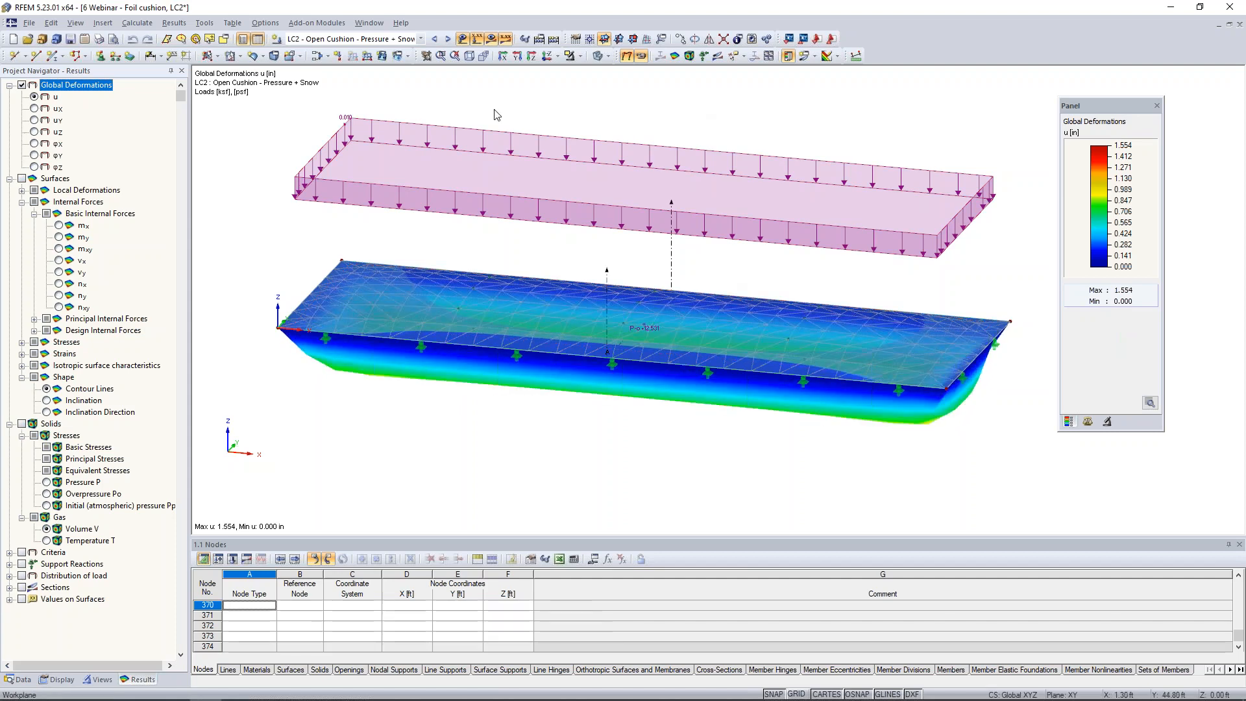
left_click(491, 40)
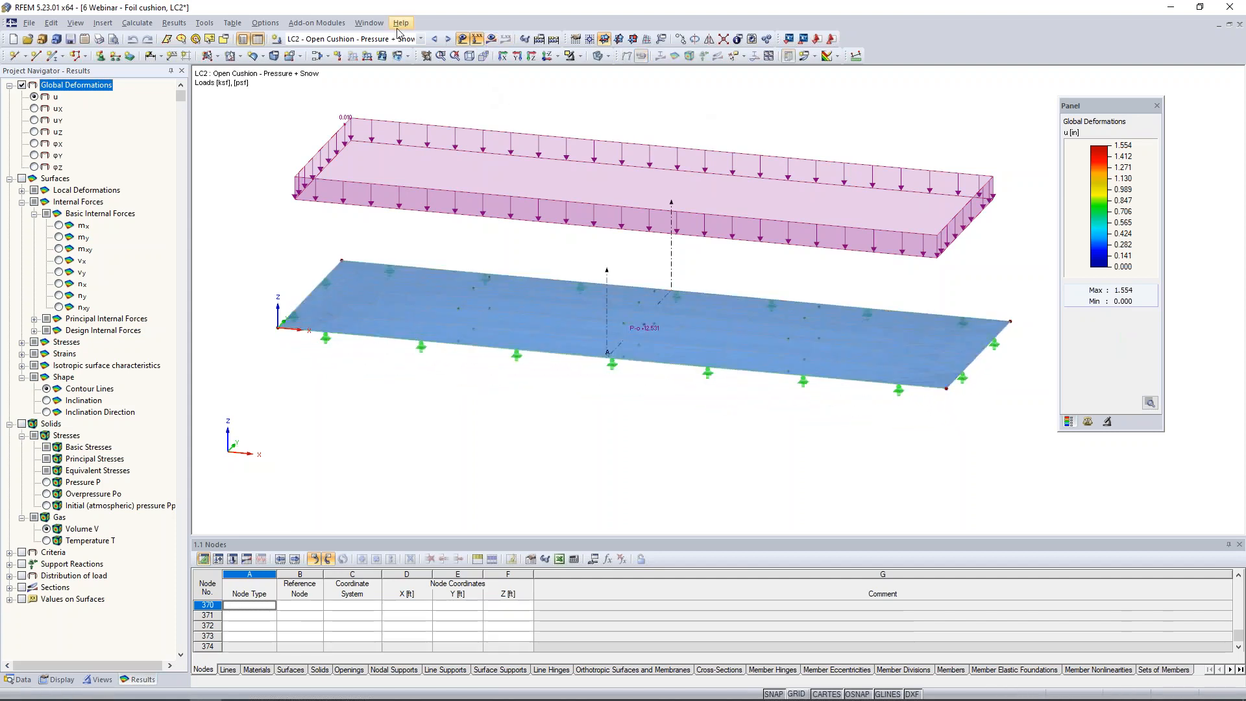
Switch to the 8 Contact Solid model and review the side surface properties of one hollow section, leaving them unchanged.
left_click(384, 27)
left_click(414, 273)
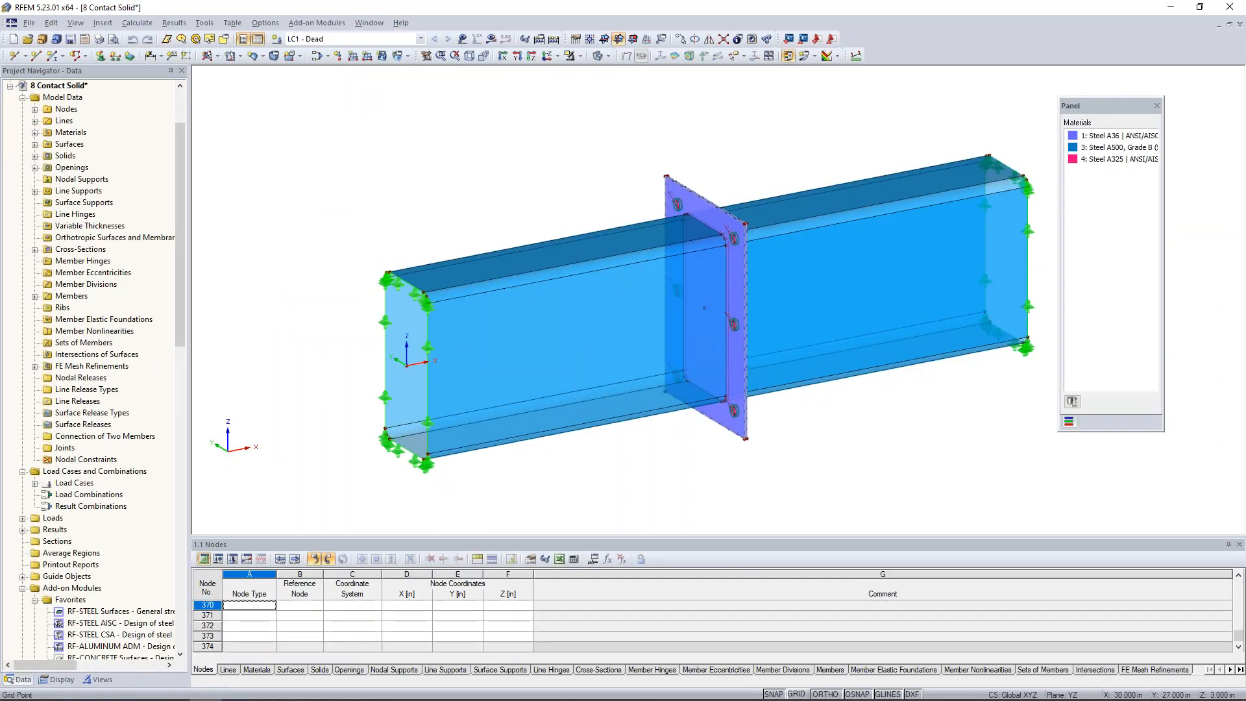
middle_click_drag(551, 191, 497, 203)
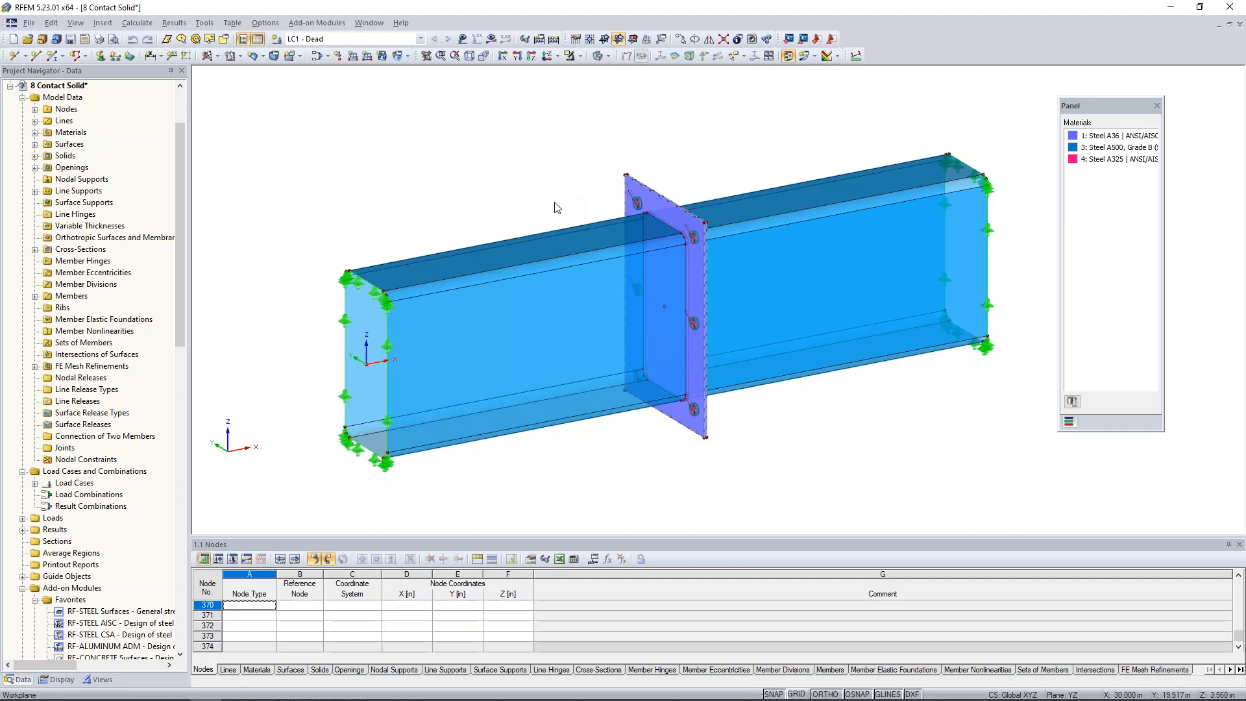
middle_click_drag(555, 207, 487, 174, "ctrl")
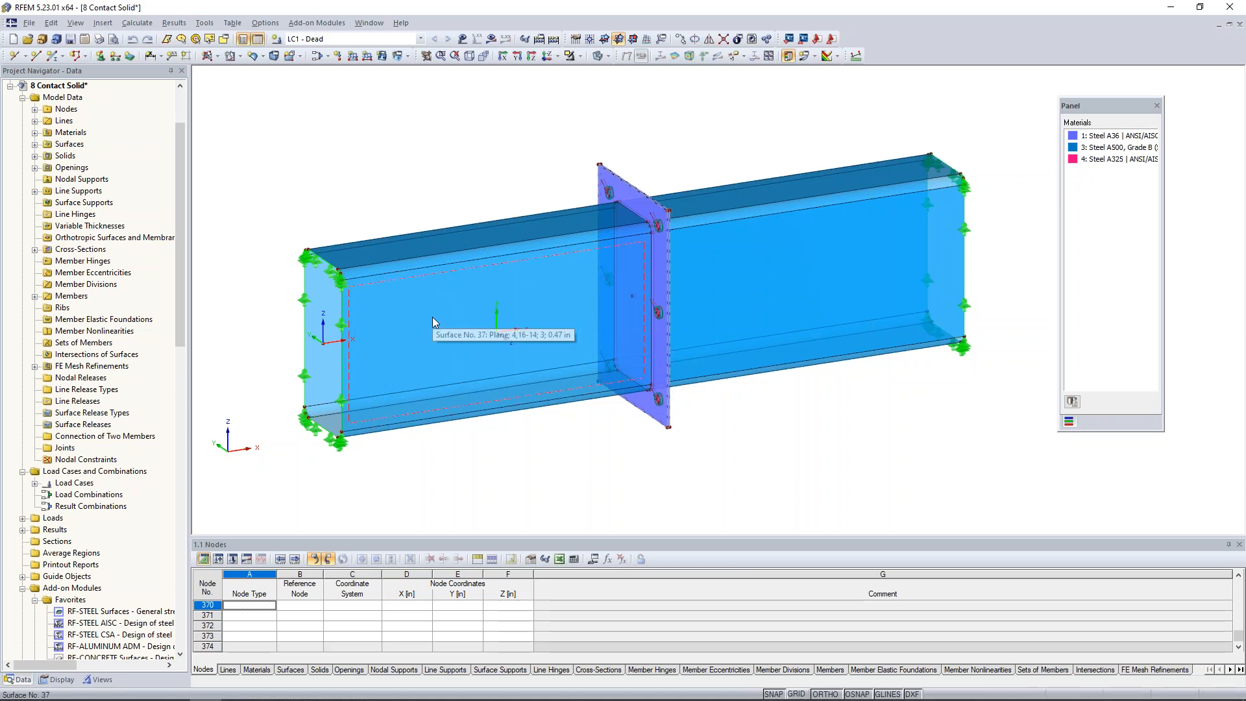
double_click(481, 281)
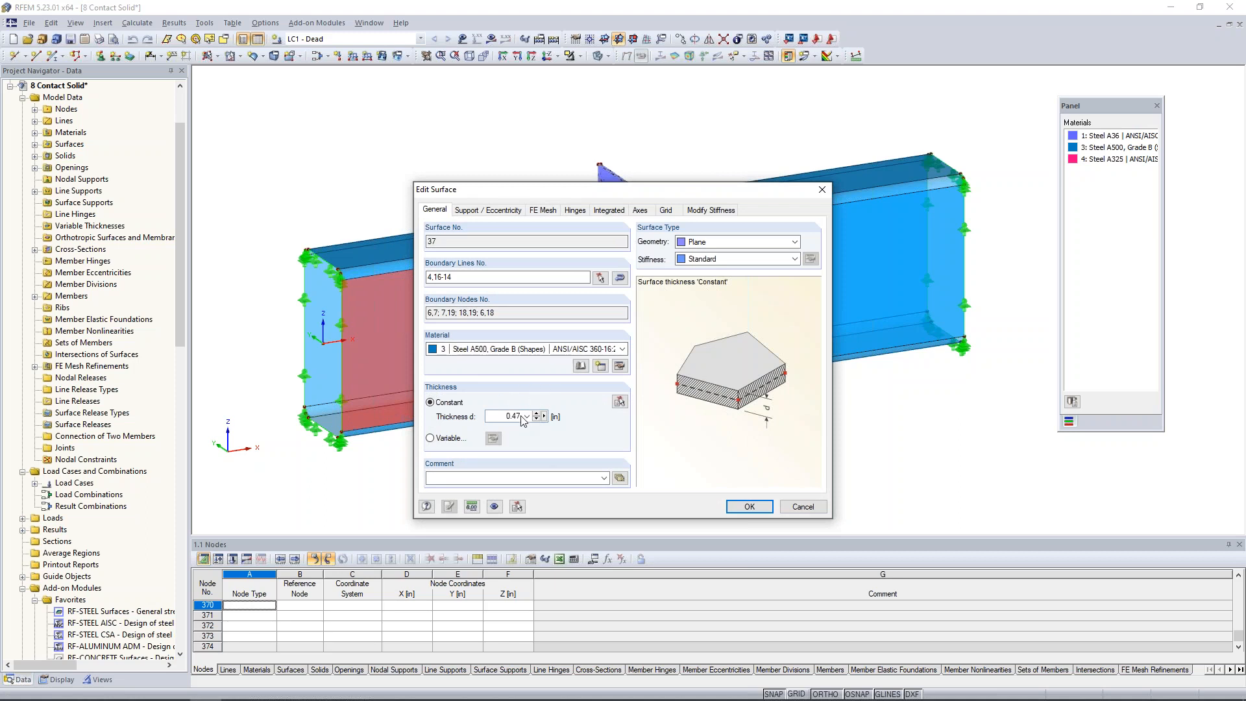
left_click(803, 506)
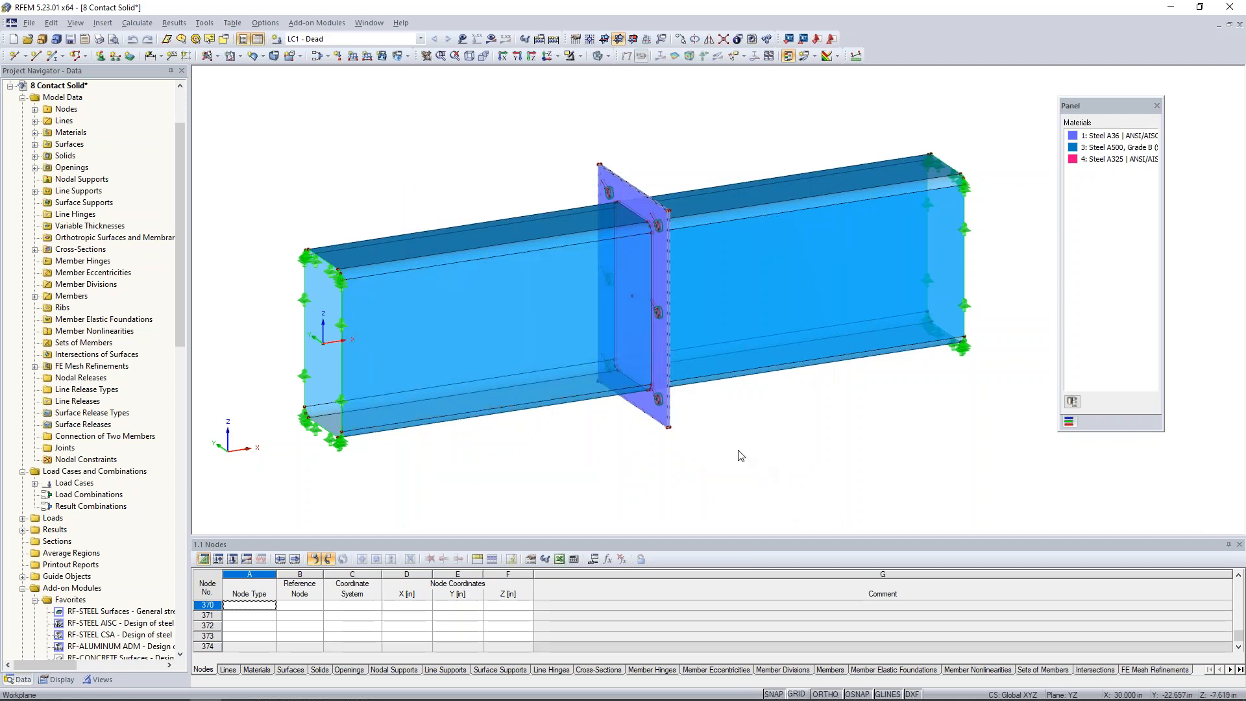
Review the material and thickness of the end plate surfaces on both sides of the connection, leaving them unchanged.
scroll(698, 444, "up", 3)
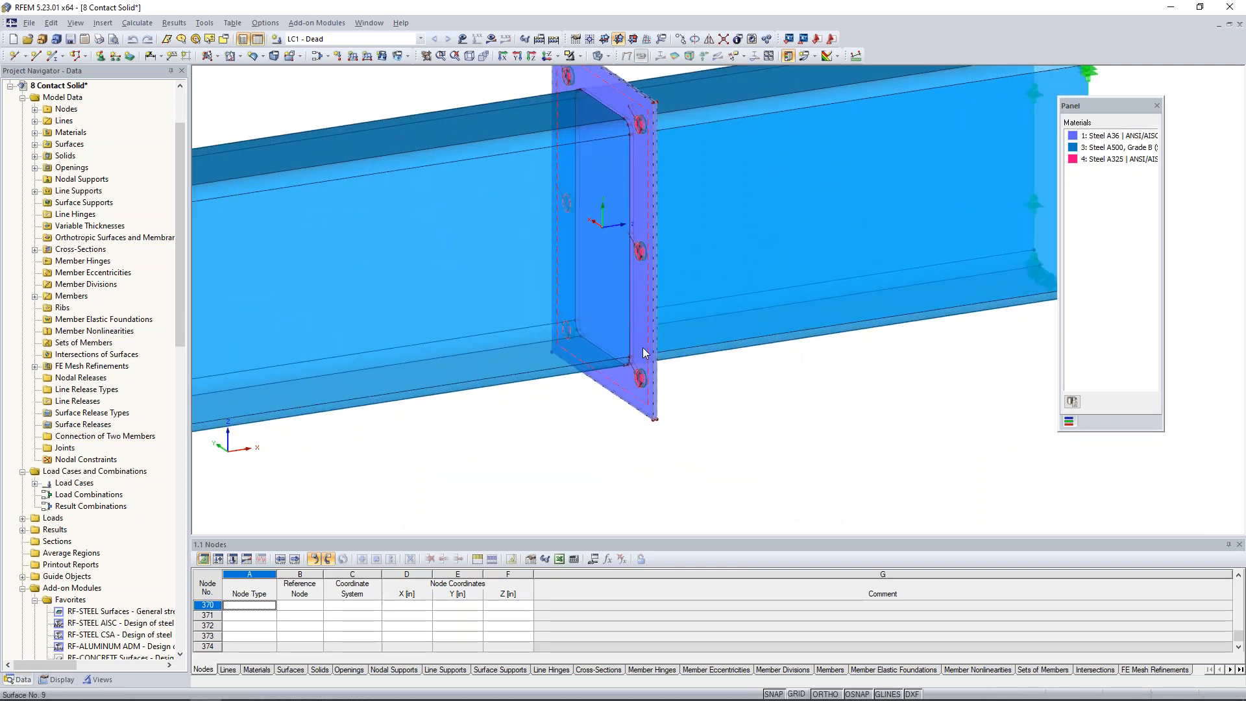
left_click(643, 349)
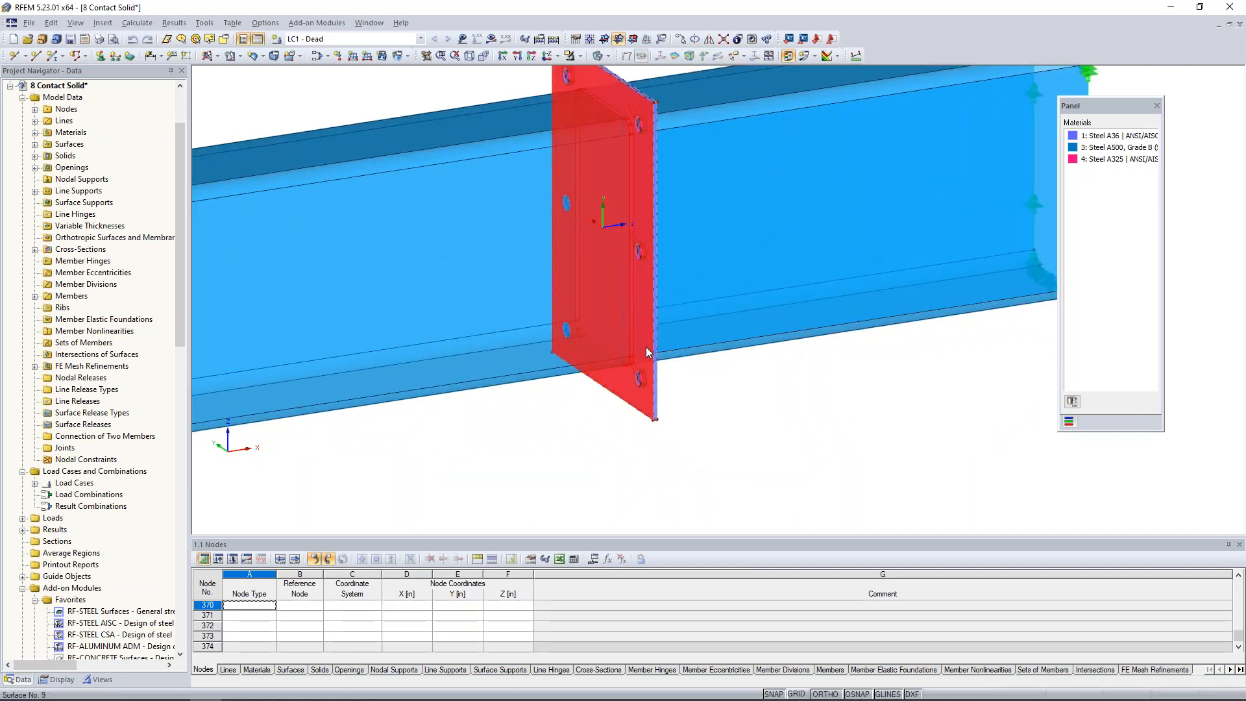
double_click(647, 352)
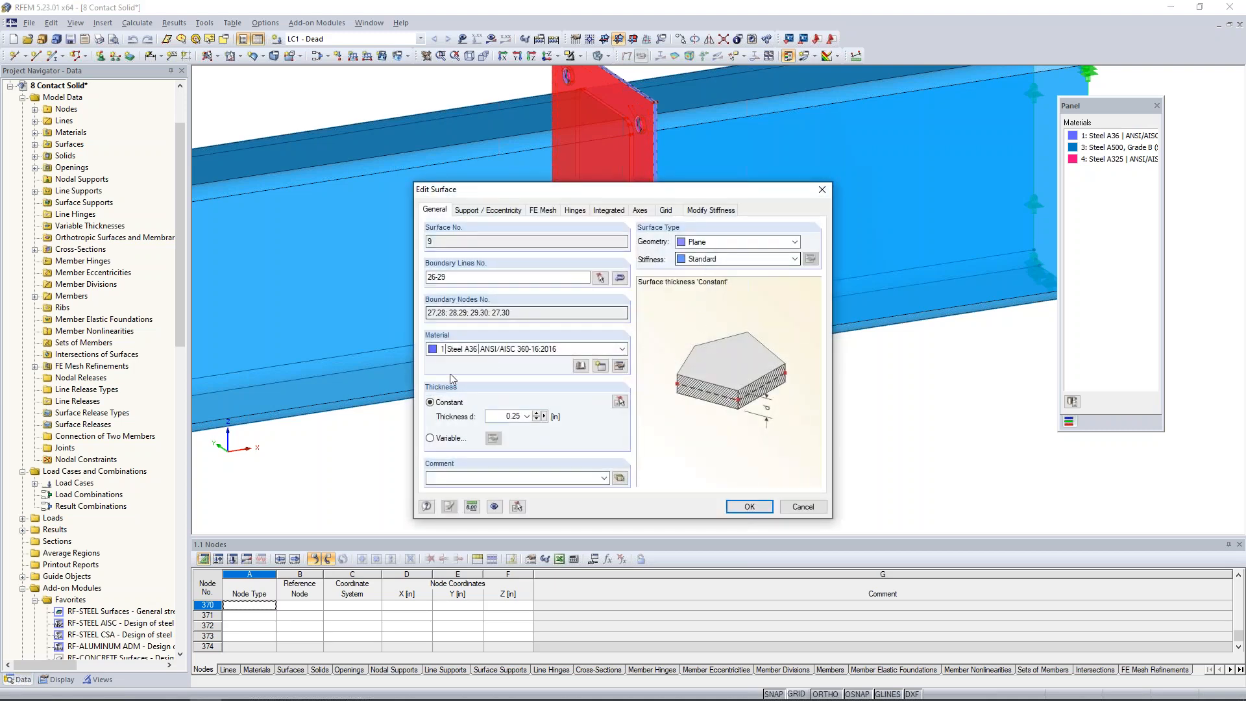
left_click(796, 510)
left_click(821, 404)
middle_click_drag(855, 372, 446, 392, "ctrl")
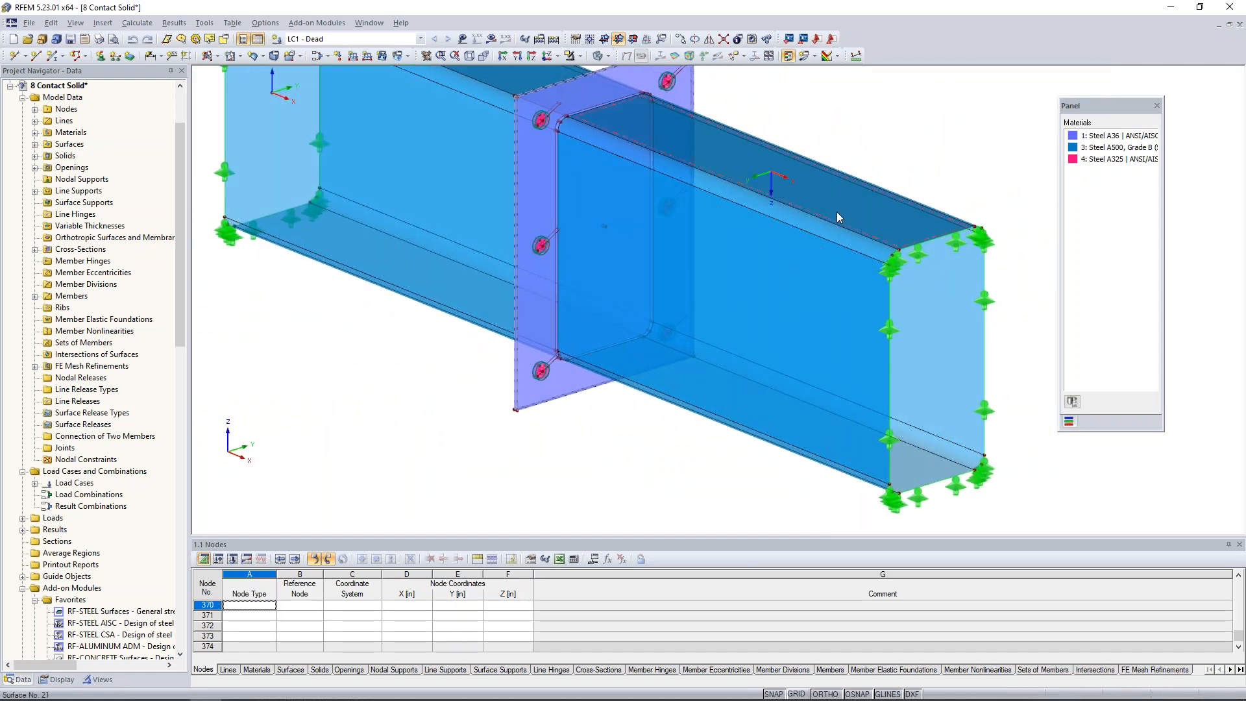
double_click(528, 399)
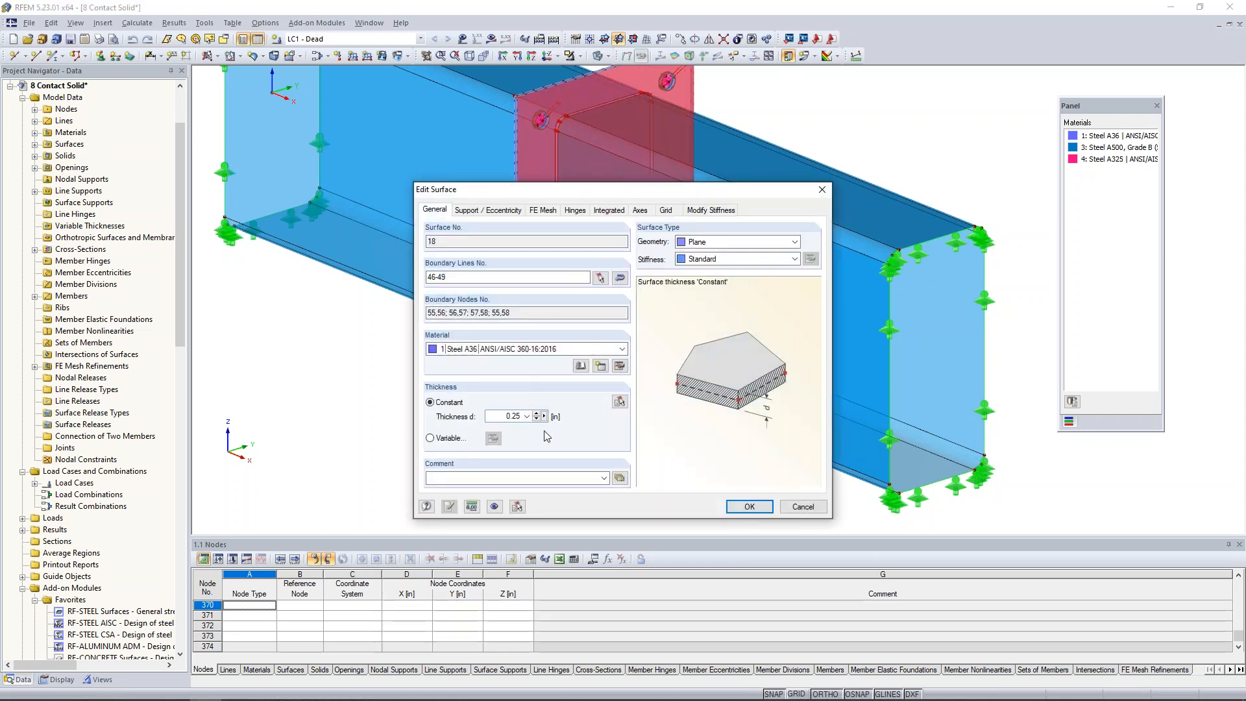
left_click(803, 507)
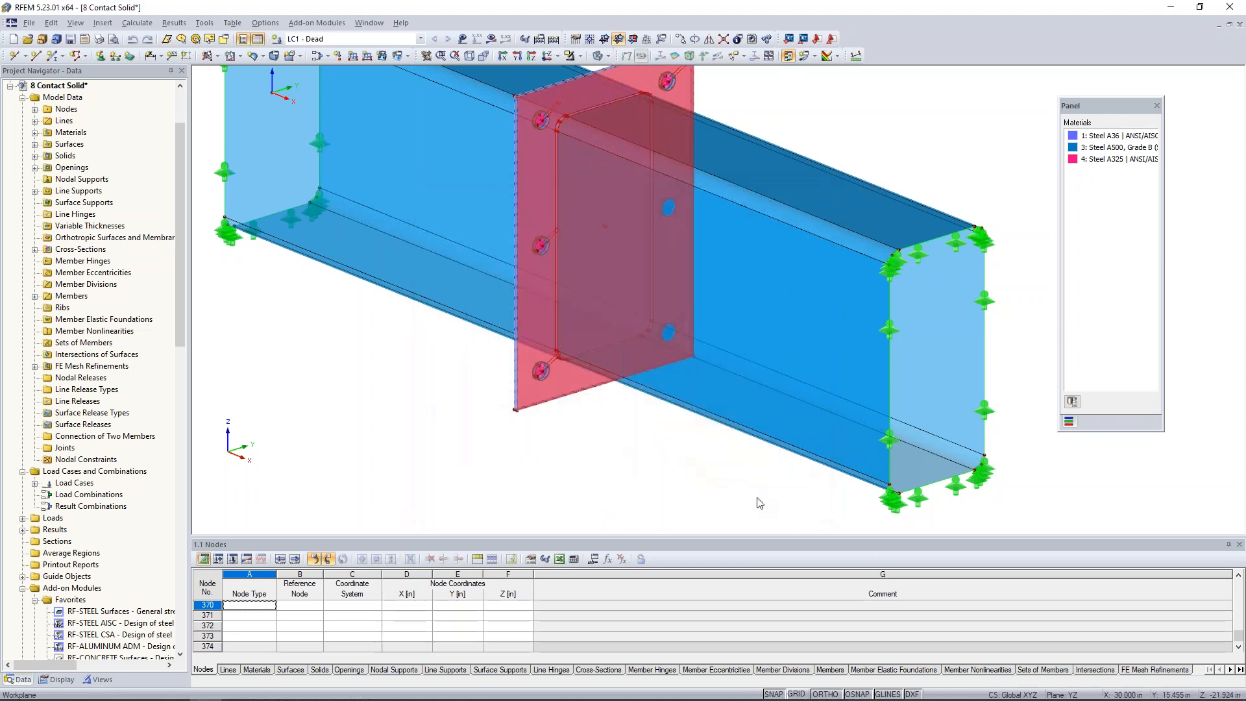
Deselect the end plate, turn back to a close view of the connection, and switch the model display to wireframe.
left_click(464, 437)
middle_click_drag(457, 418, 771, 410, "ctrl")
middle_click_drag(683, 409, 721, 460, "ctrl")
scroll(613, 301, "up", 4)
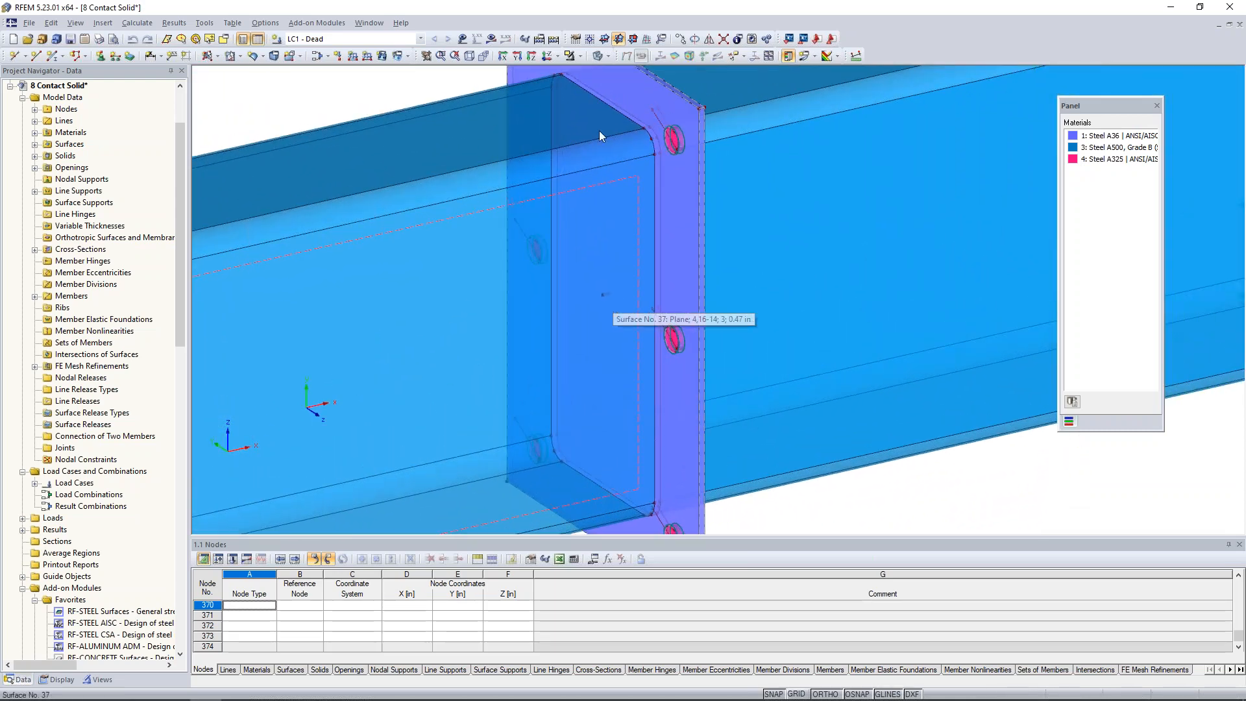
left_click(606, 58)
left_click(610, 72)
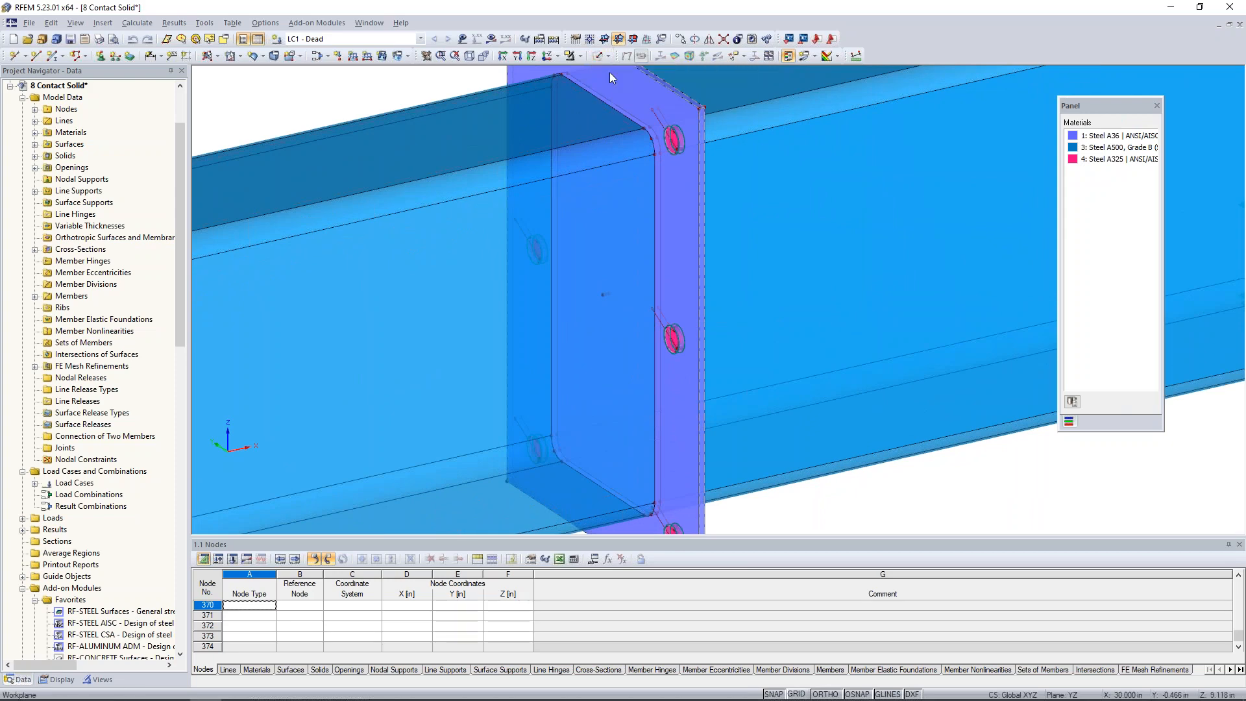
Open the properties of the solid between the end plates and review the available solid types, keeping Contact.
scroll(615, 304, "up", 5)
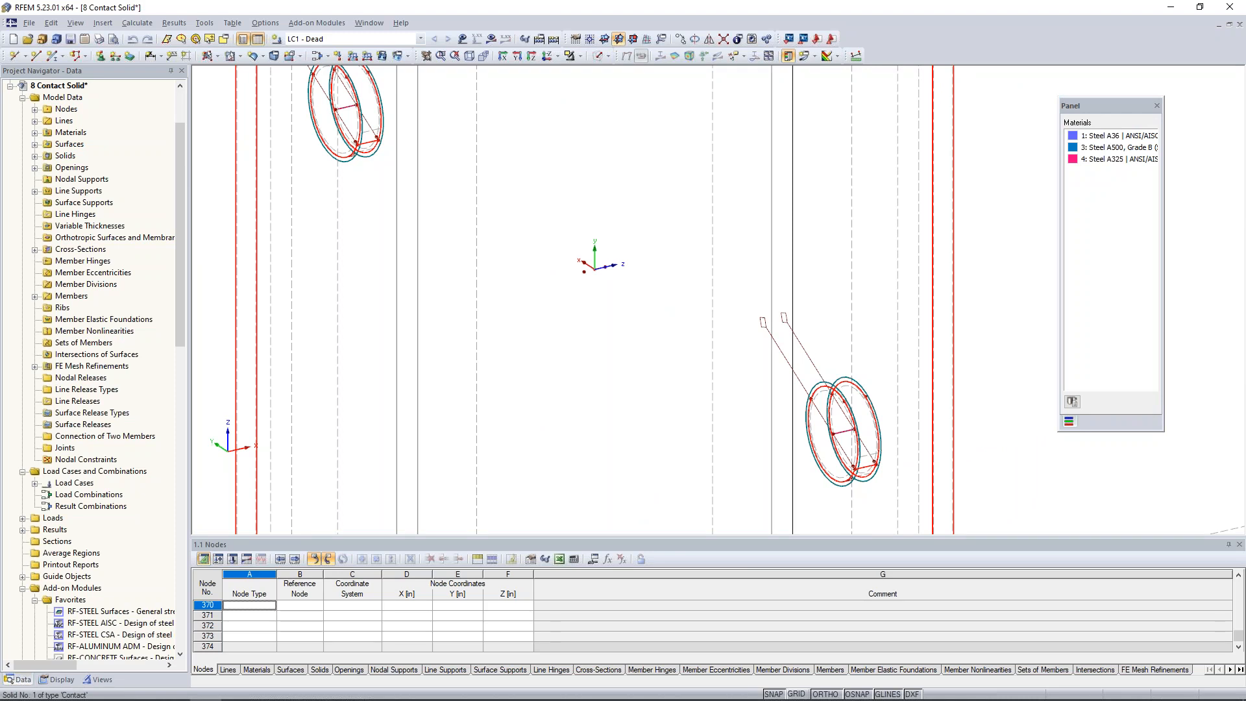
double_click(633, 309)
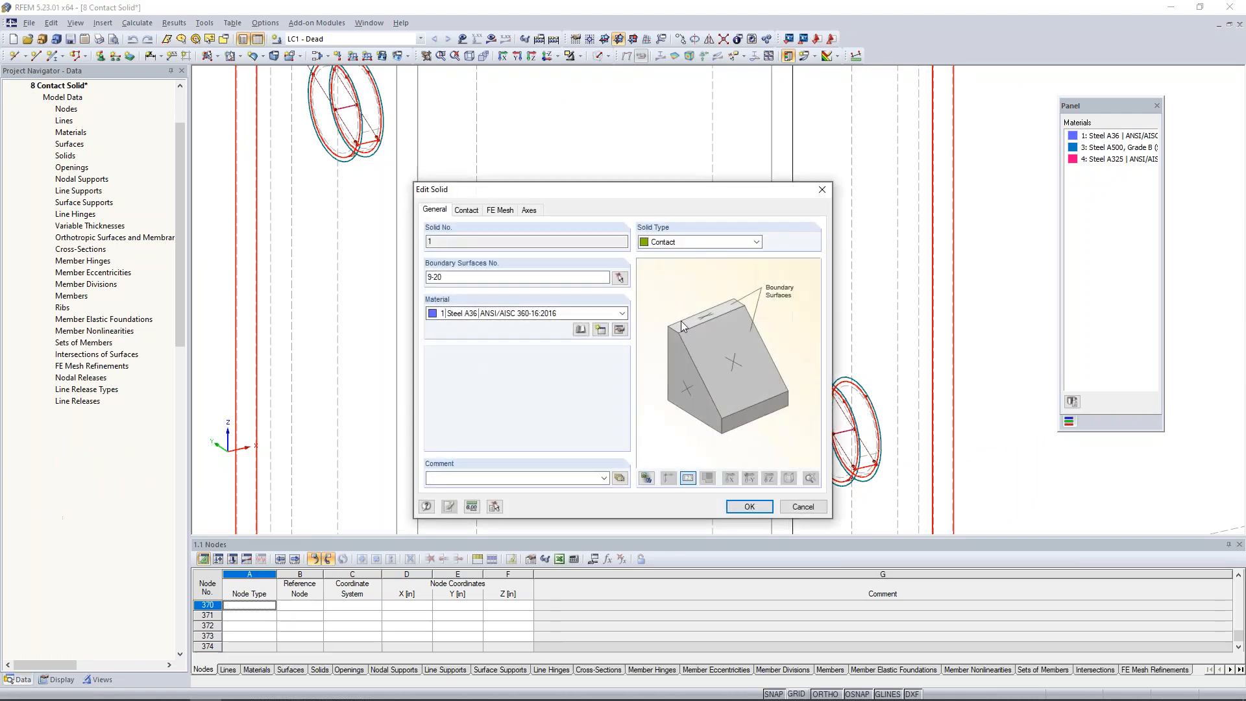
left_click(676, 244)
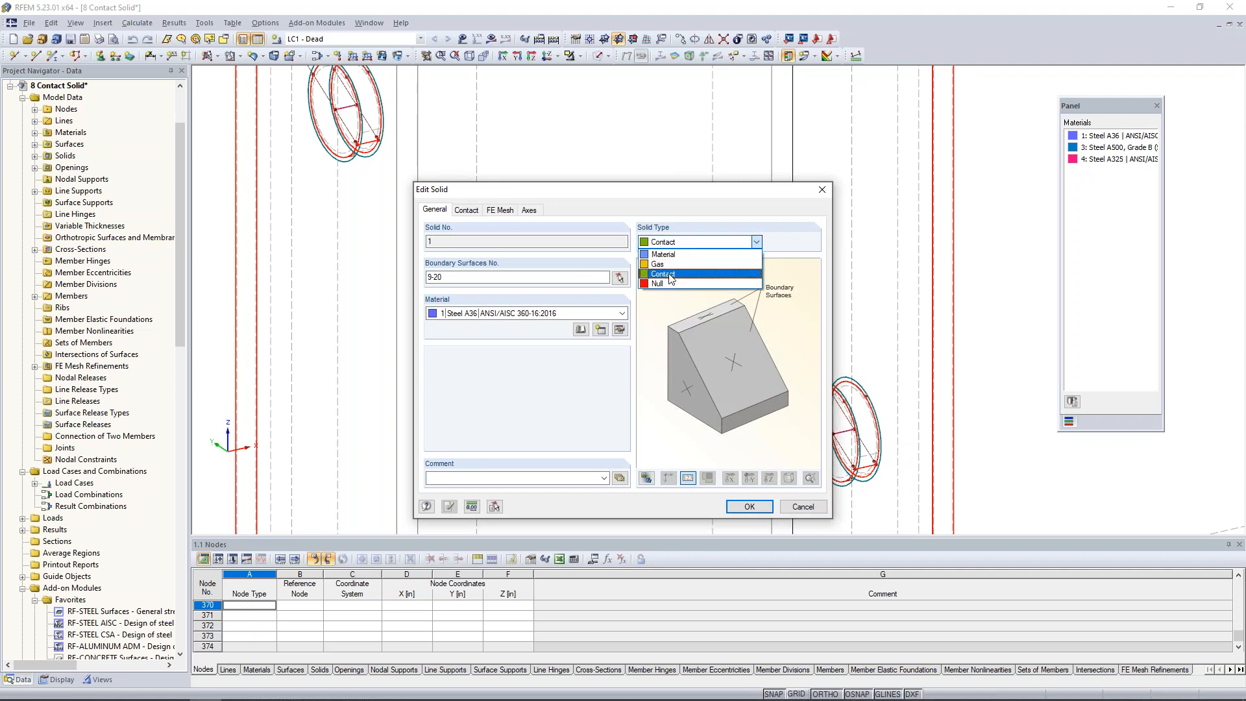
left_click(582, 398)
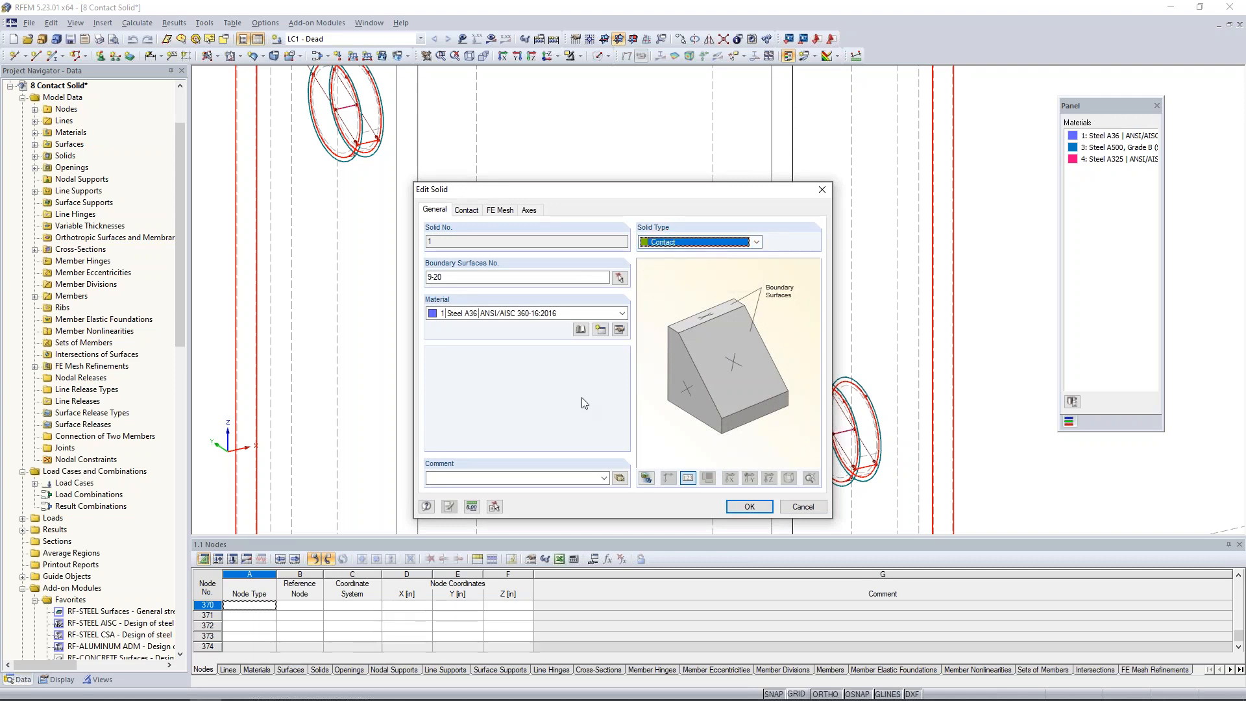
Switch to the PowerPoint slide show of the solid modeling webinar.
key("super+Tab")
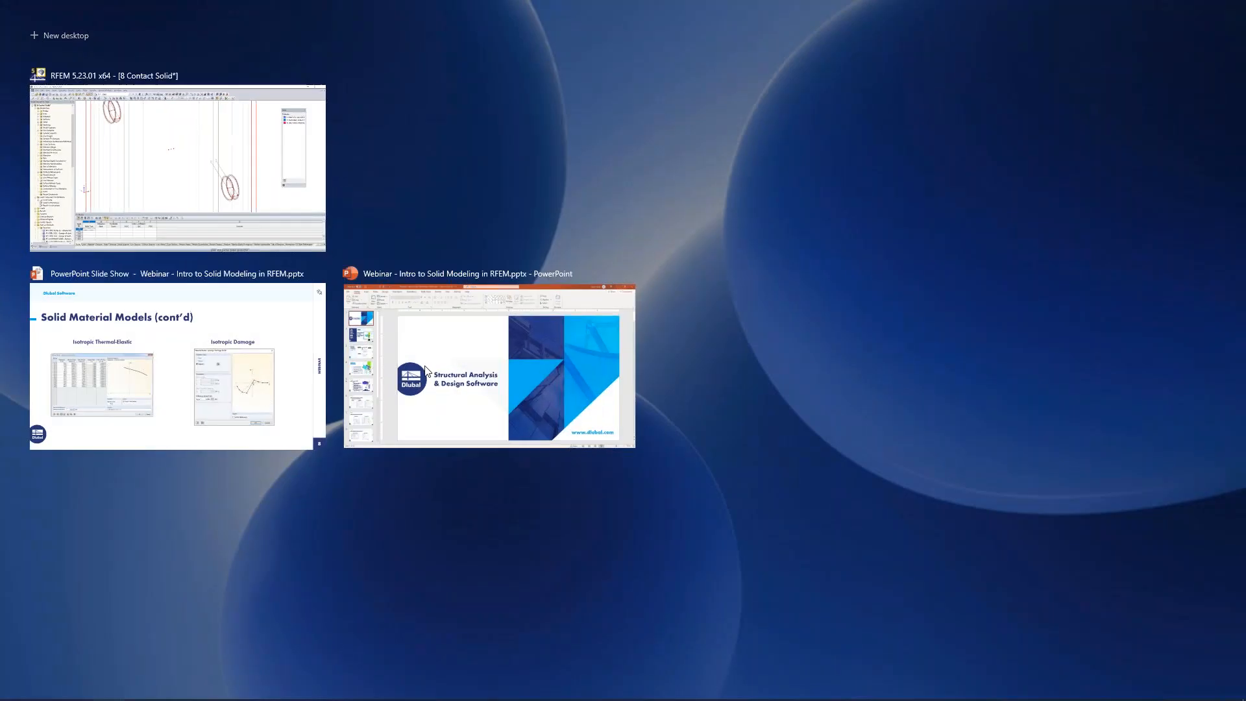
left_click(274, 388)
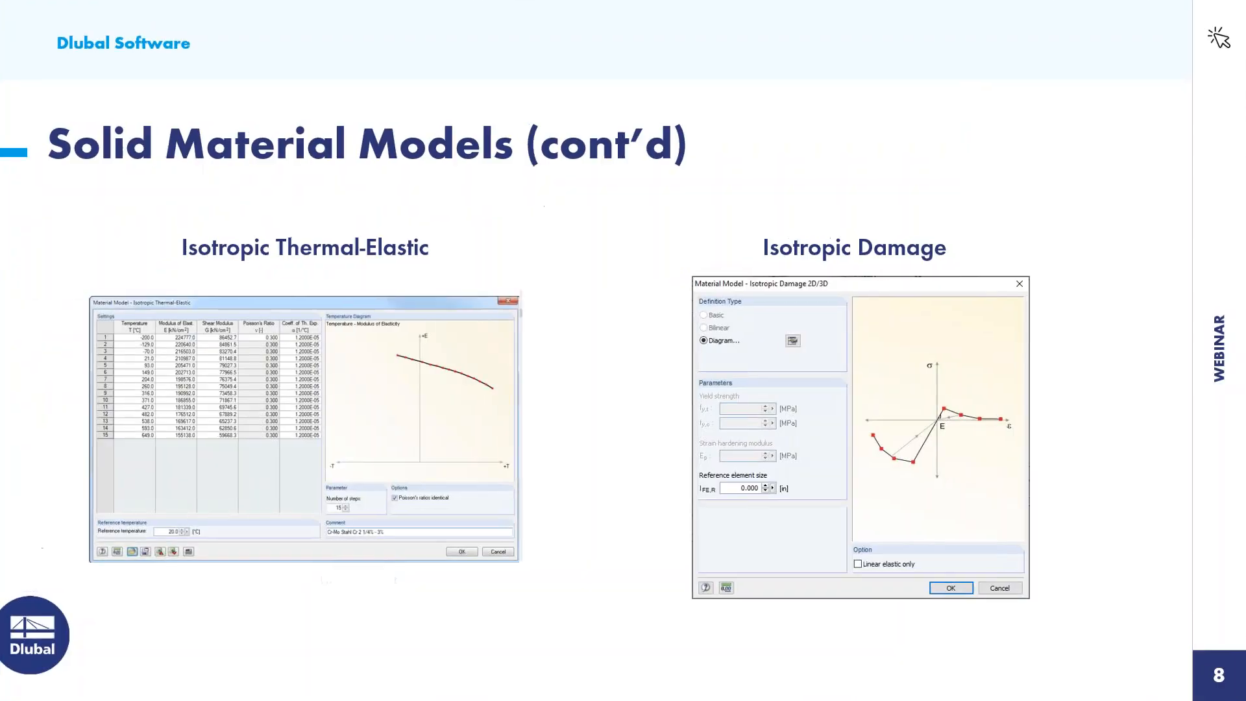
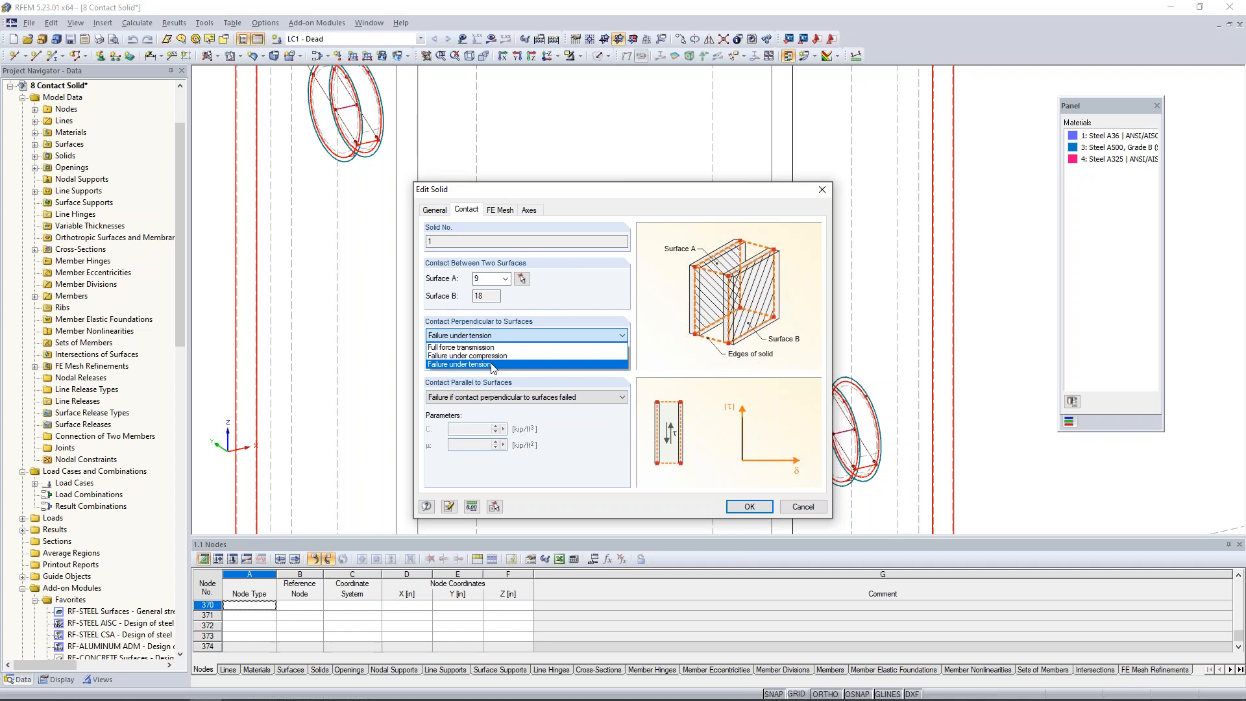
Review the contact solid's perpendicular and parallel contact options, keeping Failure under tension and Failure if contact perpendicular to surfaces failed.
left_click(589, 303)
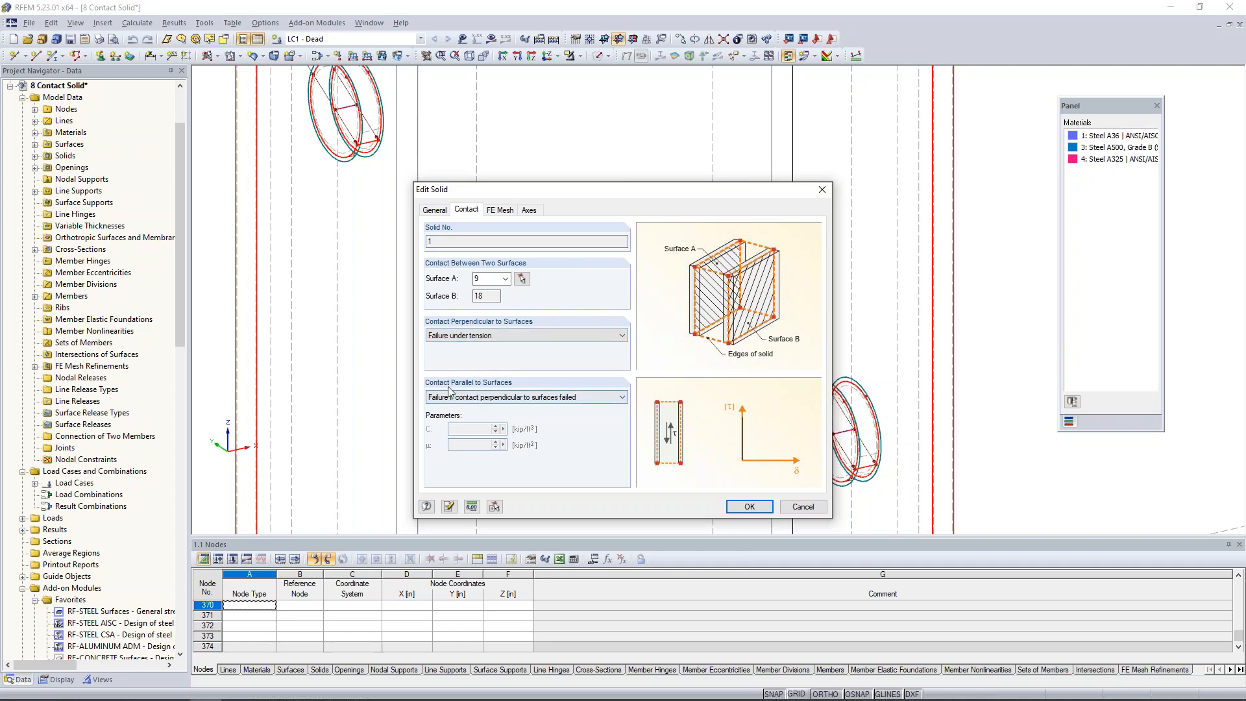
left_click(479, 397)
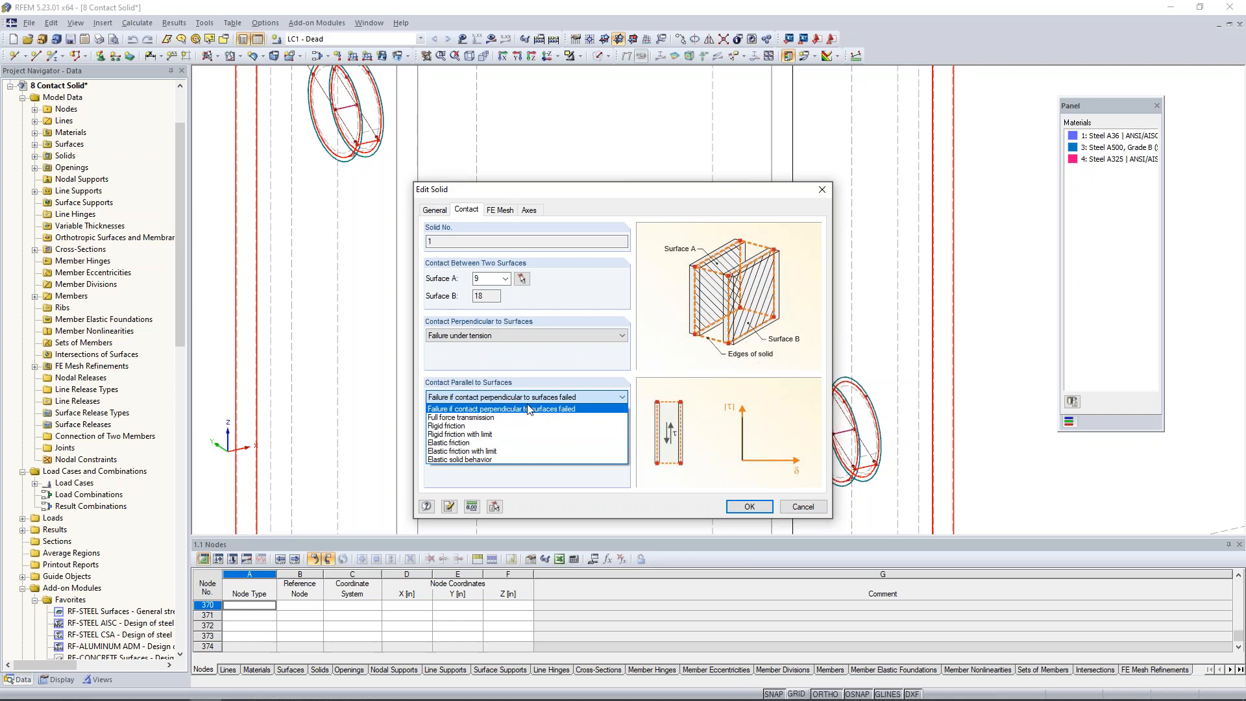
left_click(582, 375)
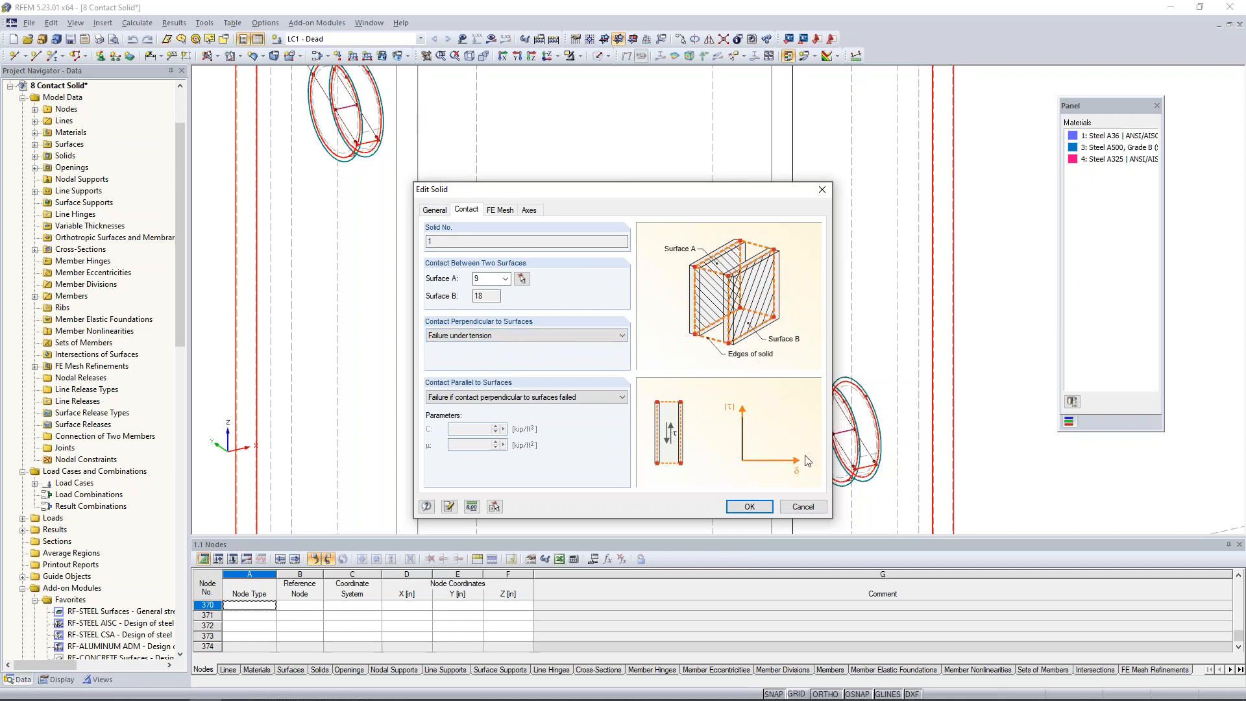
left_click(803, 507)
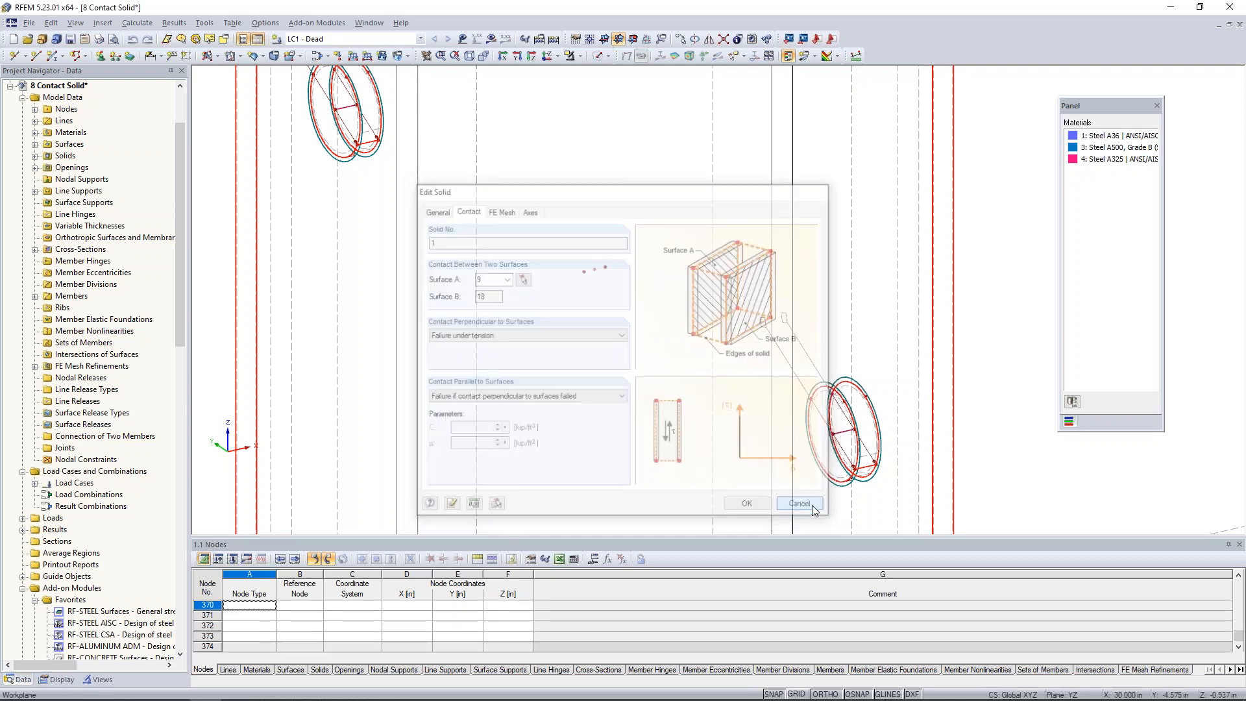
Measure the gap between the two end plates at their upper corner nodes.
scroll(740, 324, "down", 8)
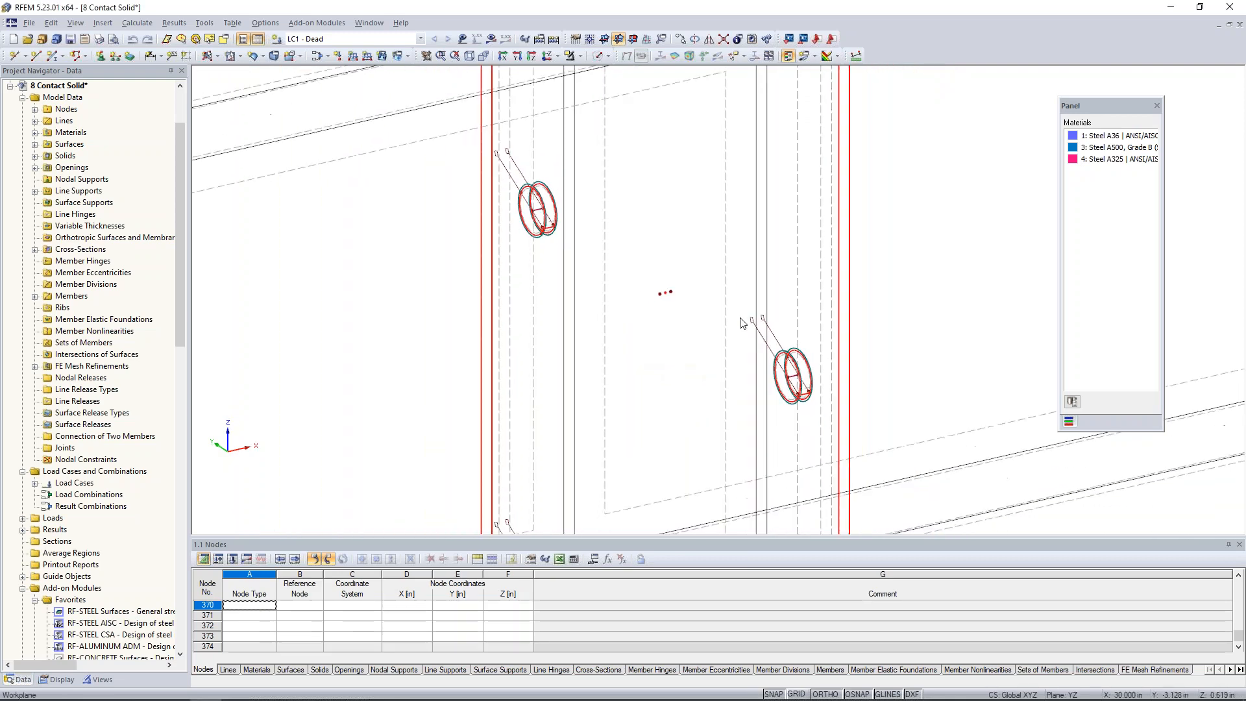
scroll(740, 324, "down", 1)
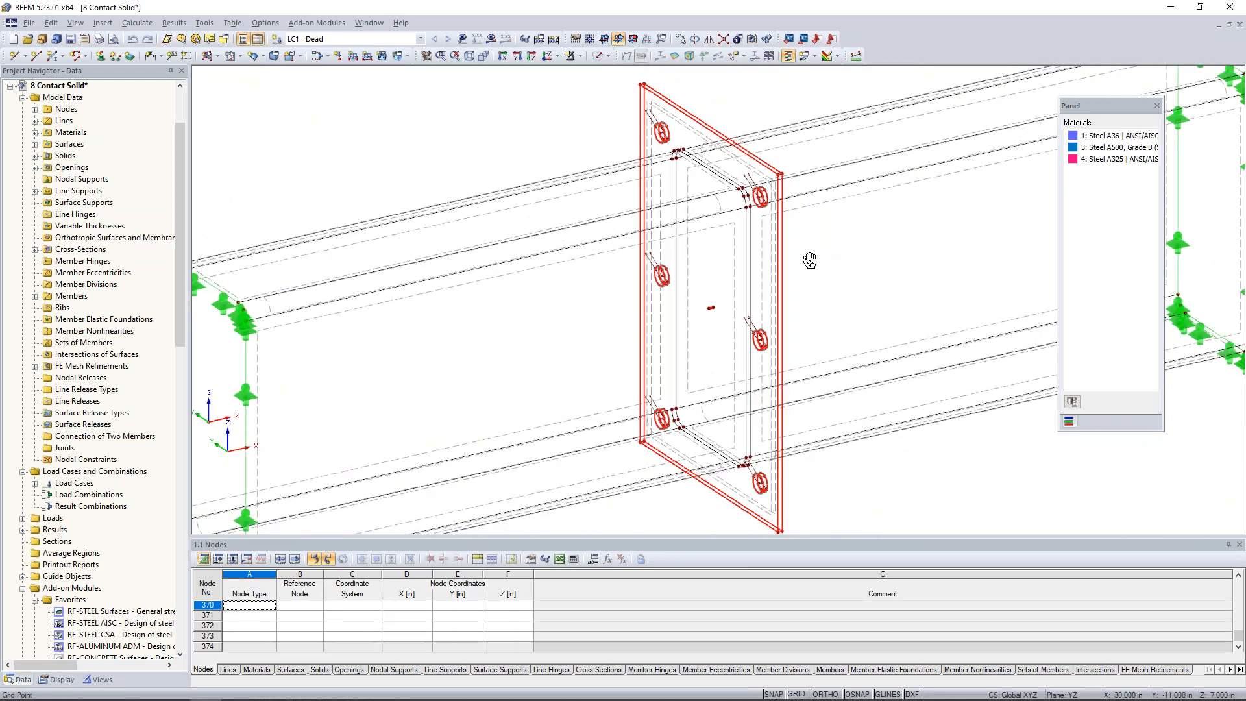
scroll(708, 250, "up", 1)
scroll(689, 219, "up", 4)
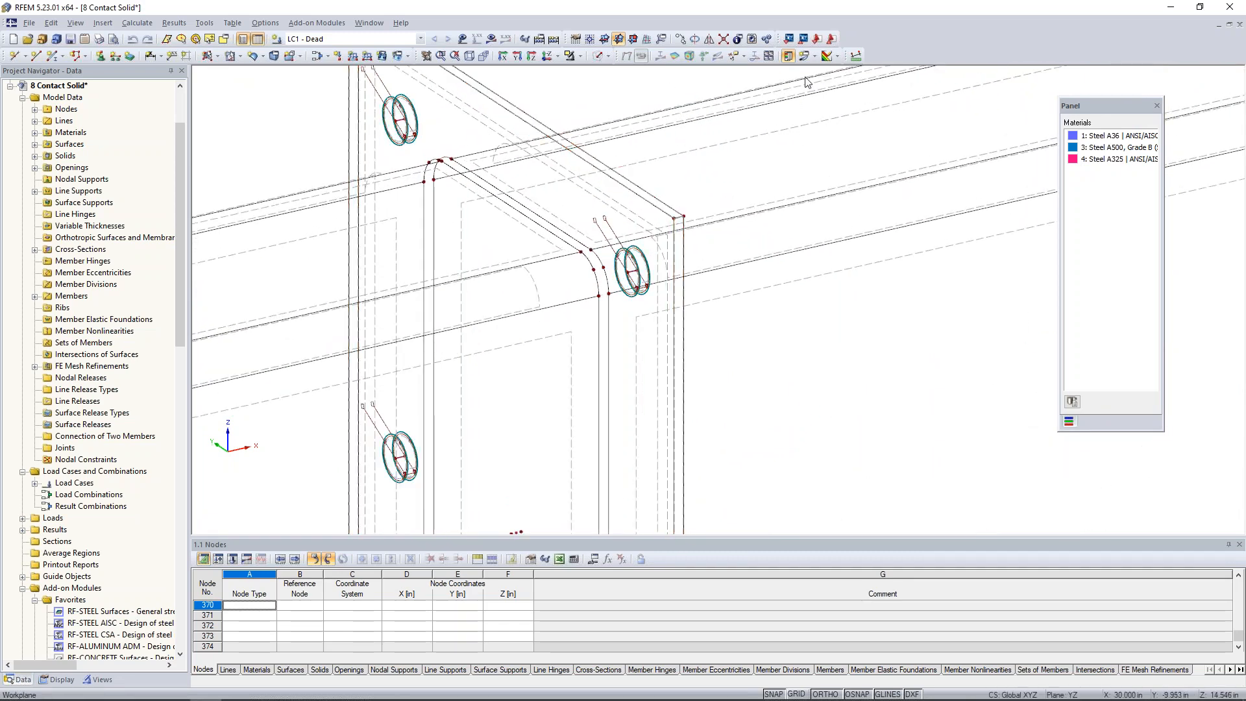
left_click(857, 56)
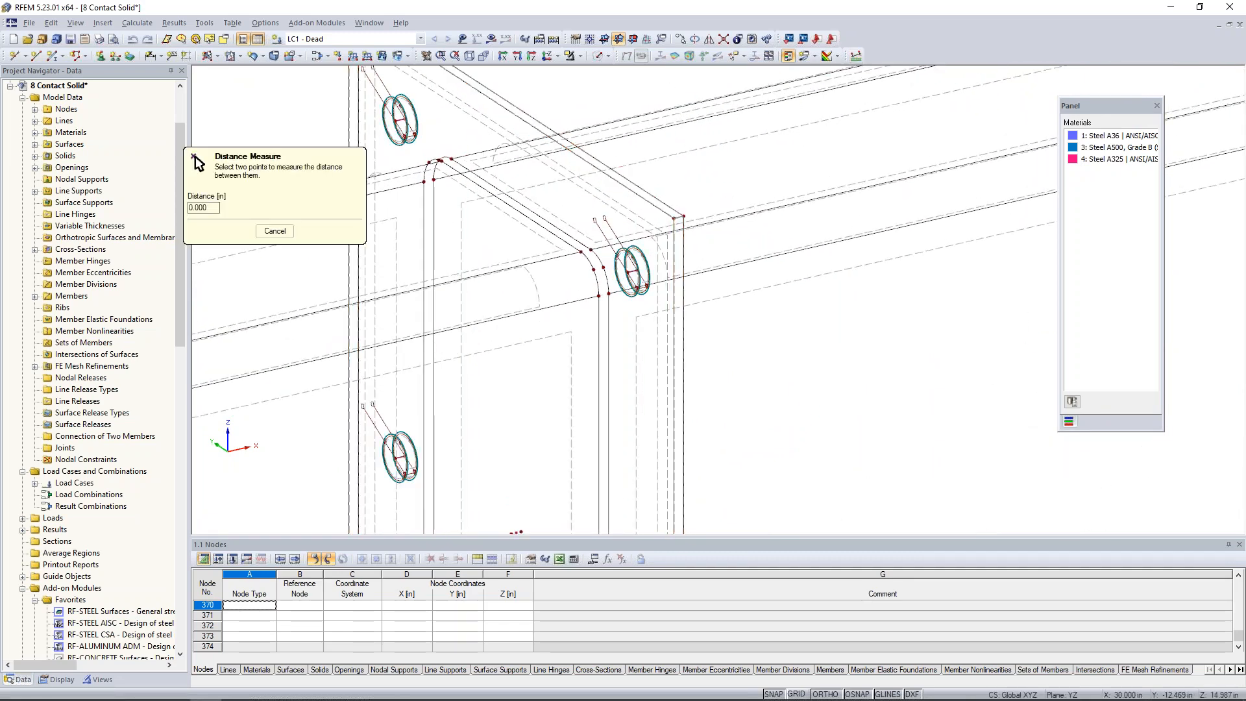
scroll(678, 210, "up", 3)
left_click(670, 223)
left_click(690, 219)
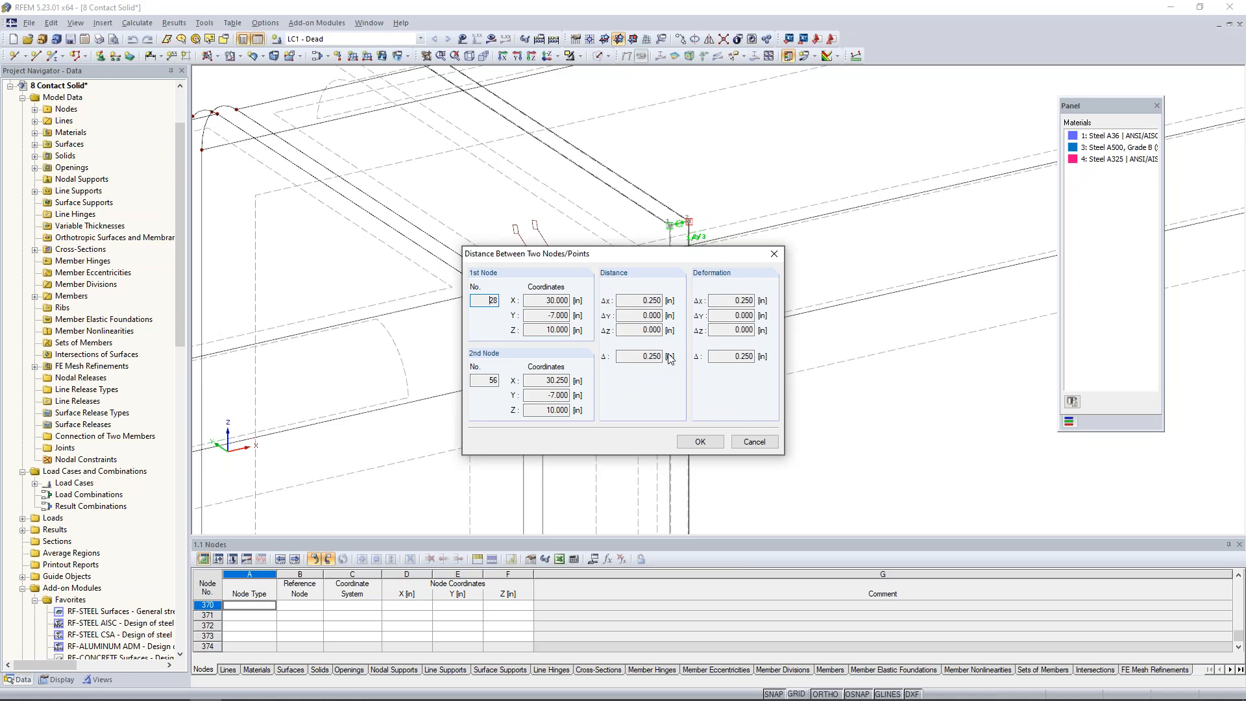
left_click(753, 444)
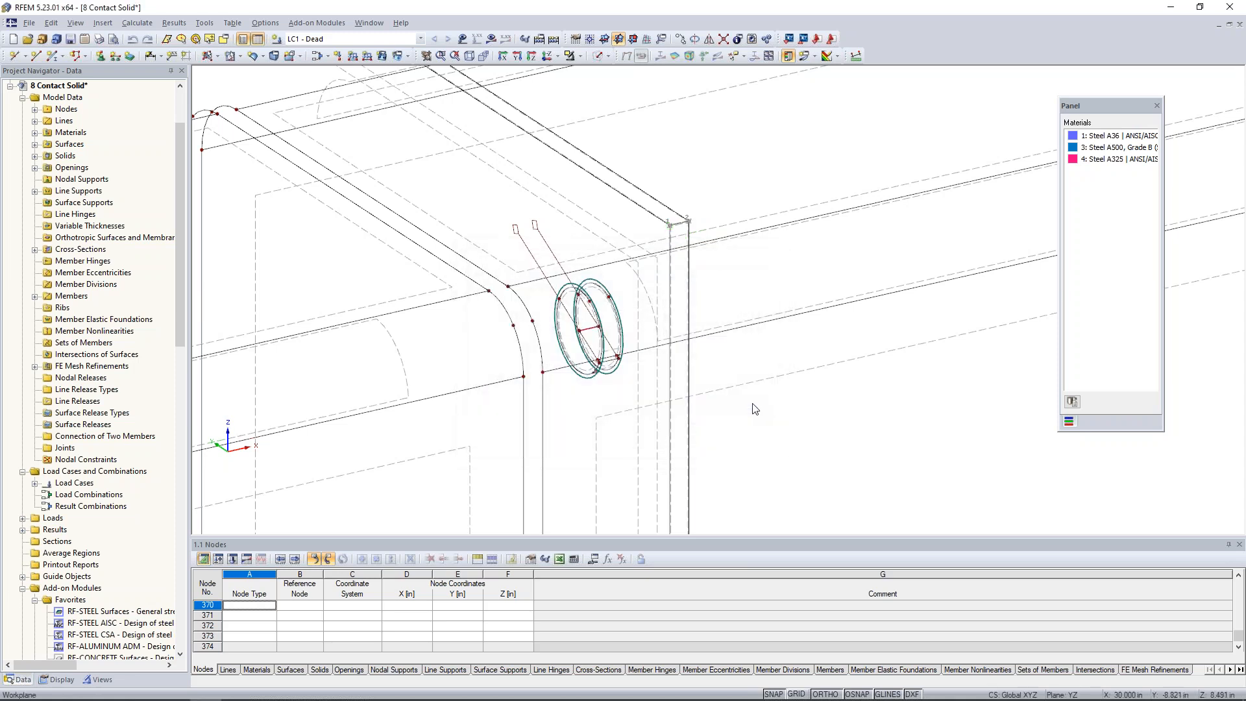
Review the properties of the bolt member near the end plate's upper corner, leaving them unchanged.
scroll(754, 408, "down", 5)
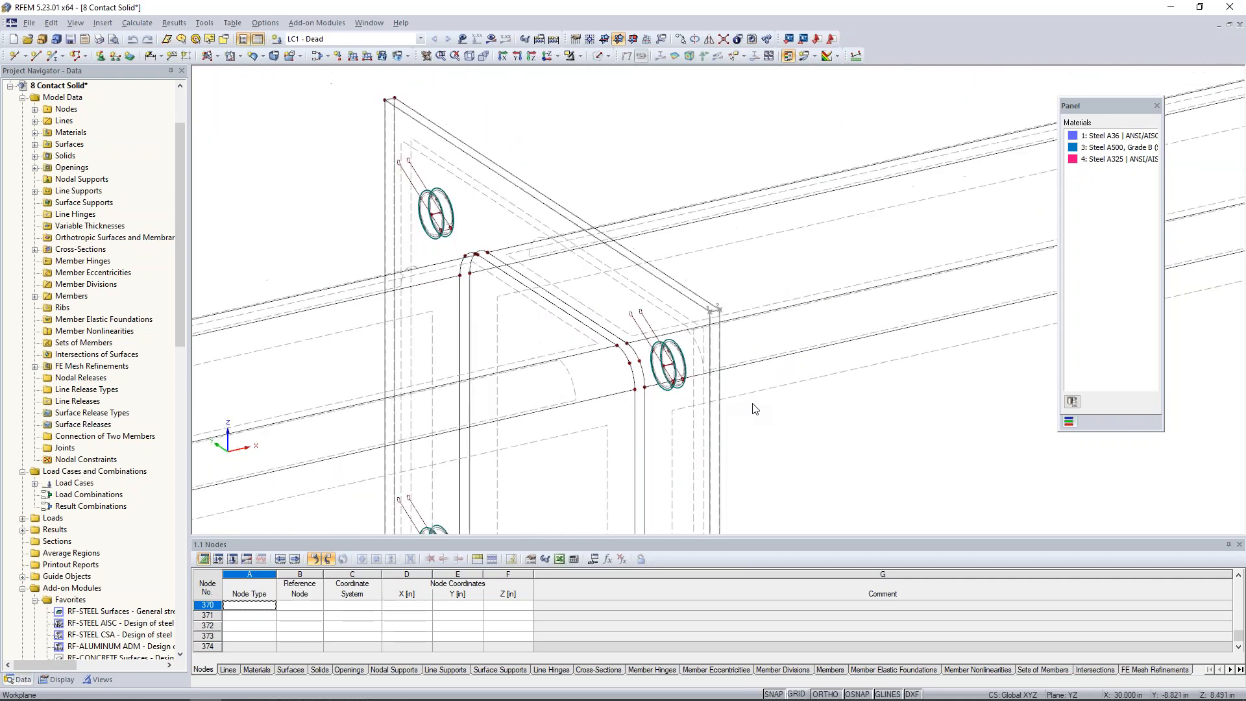
middle_click_drag(780, 435, 697, 333)
scroll(697, 333, "down", 1)
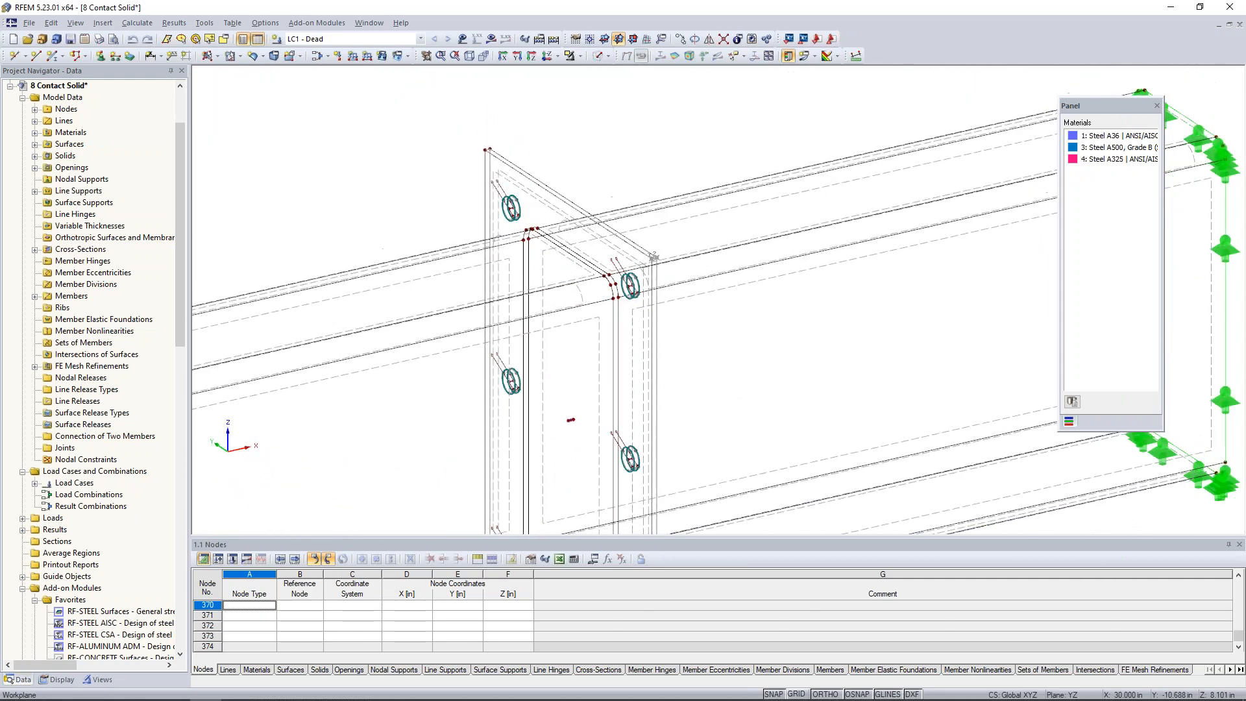
scroll(490, 224, "up", 3)
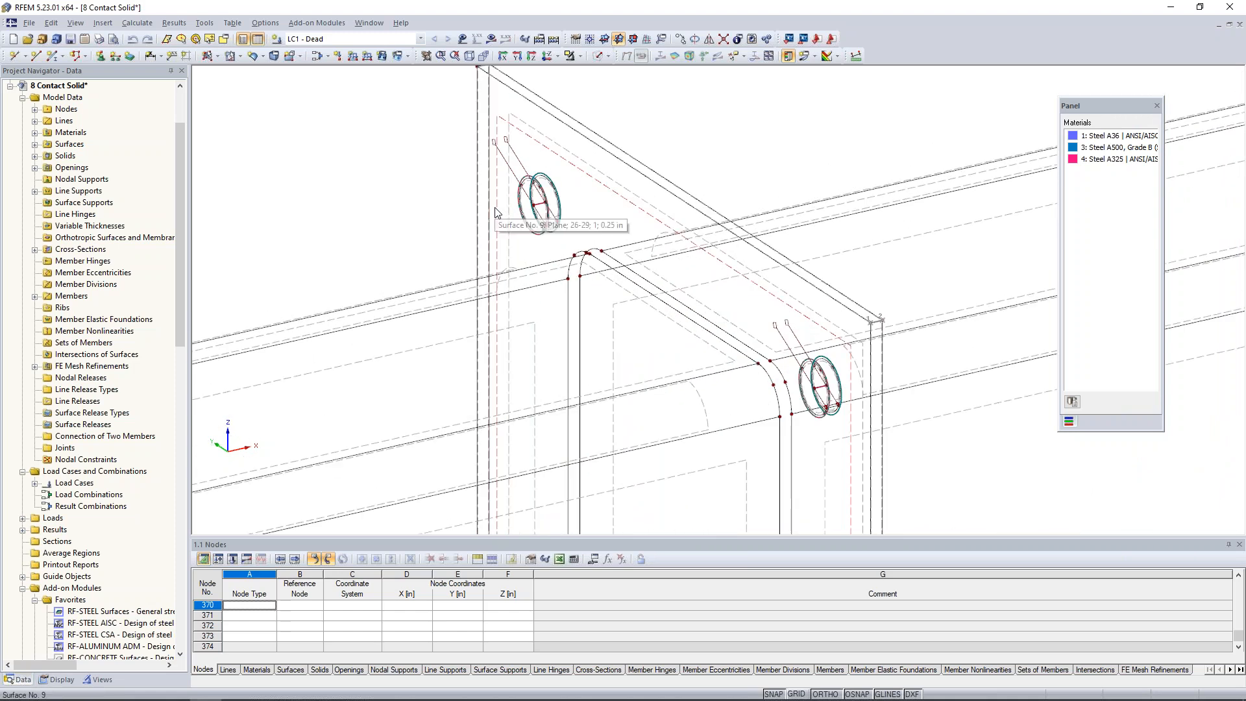
double_click(542, 205)
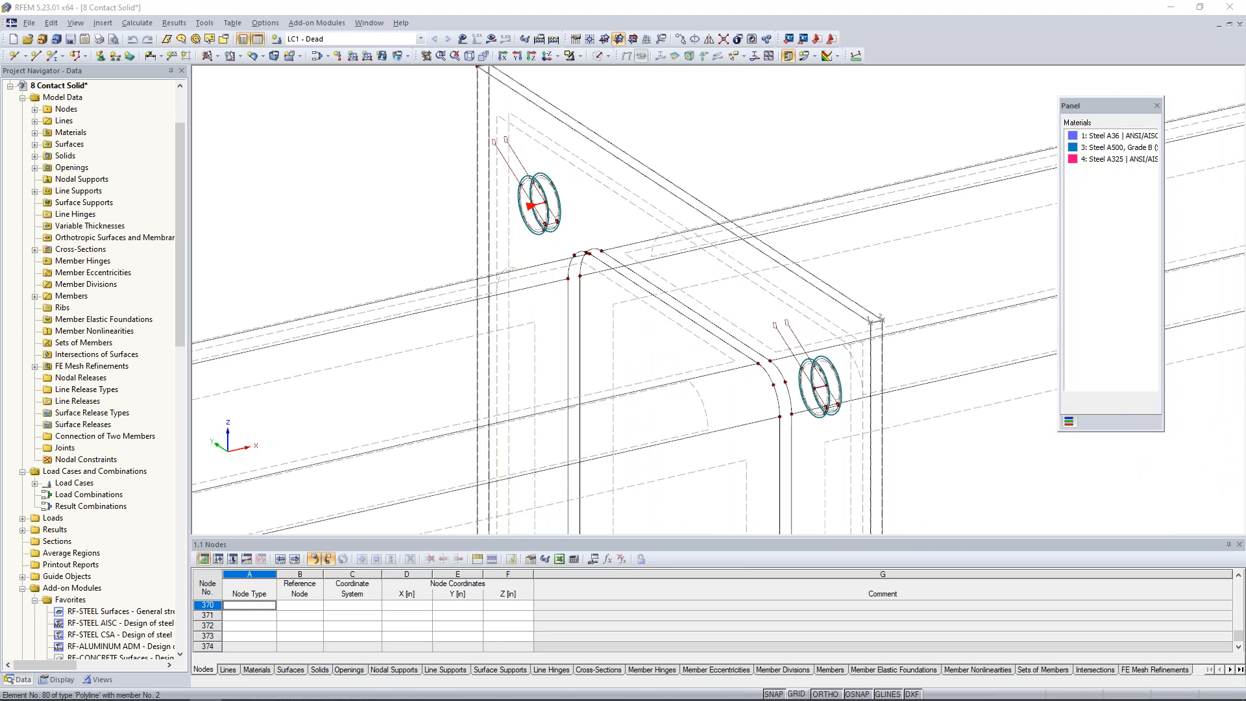
left_click_drag(665, 189, 853, 193)
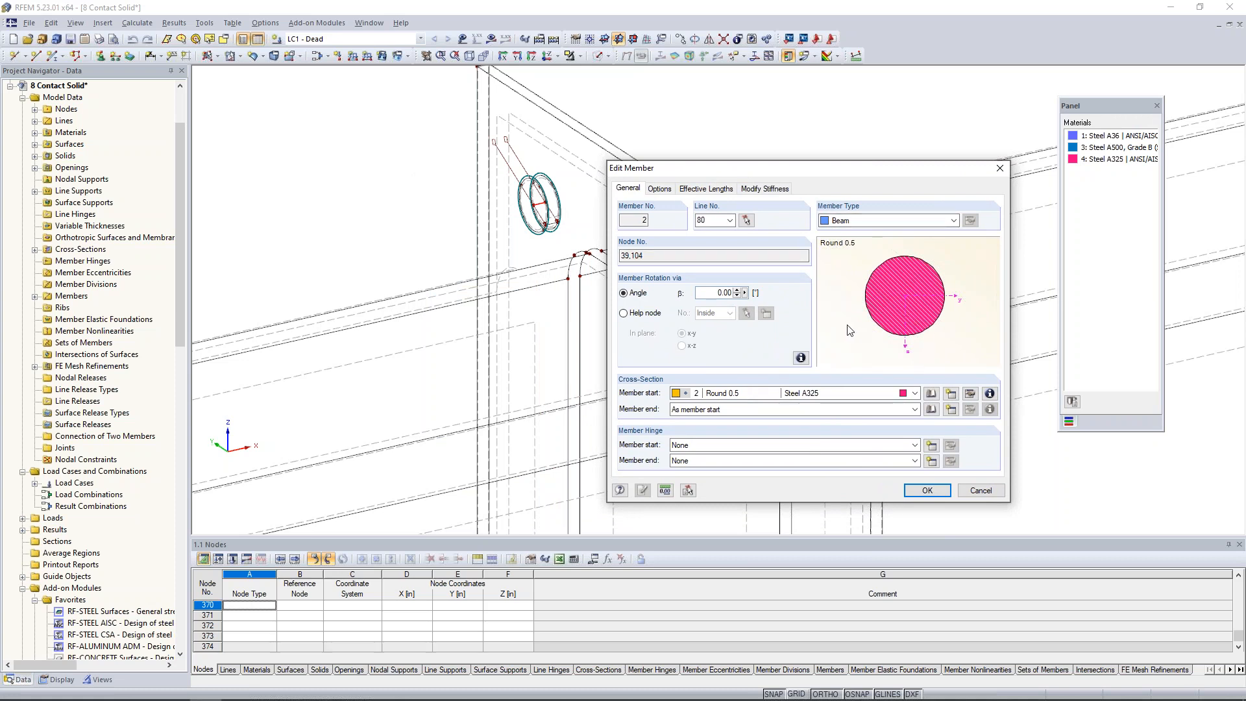
left_click(977, 493)
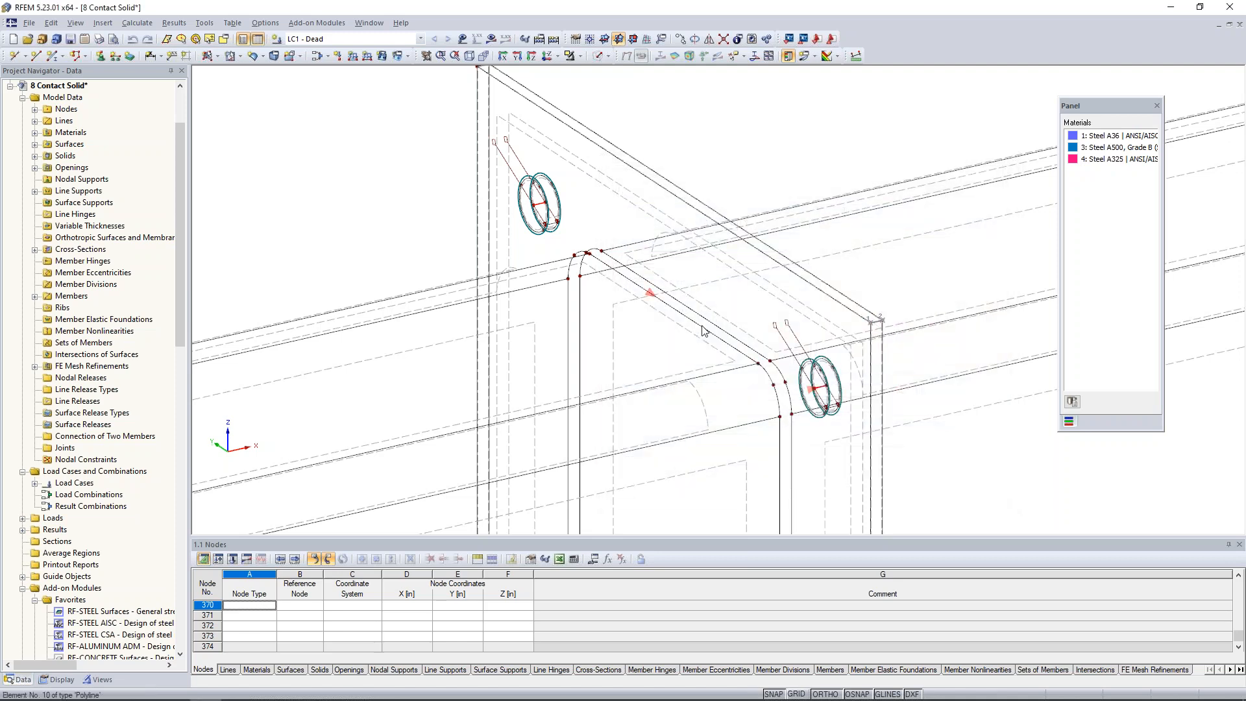
Show the LC1 - Dead loads on the whole beam model.
scroll(704, 331, "down", 4)
middle_click_drag(703, 331, 674, 344, "ctrl")
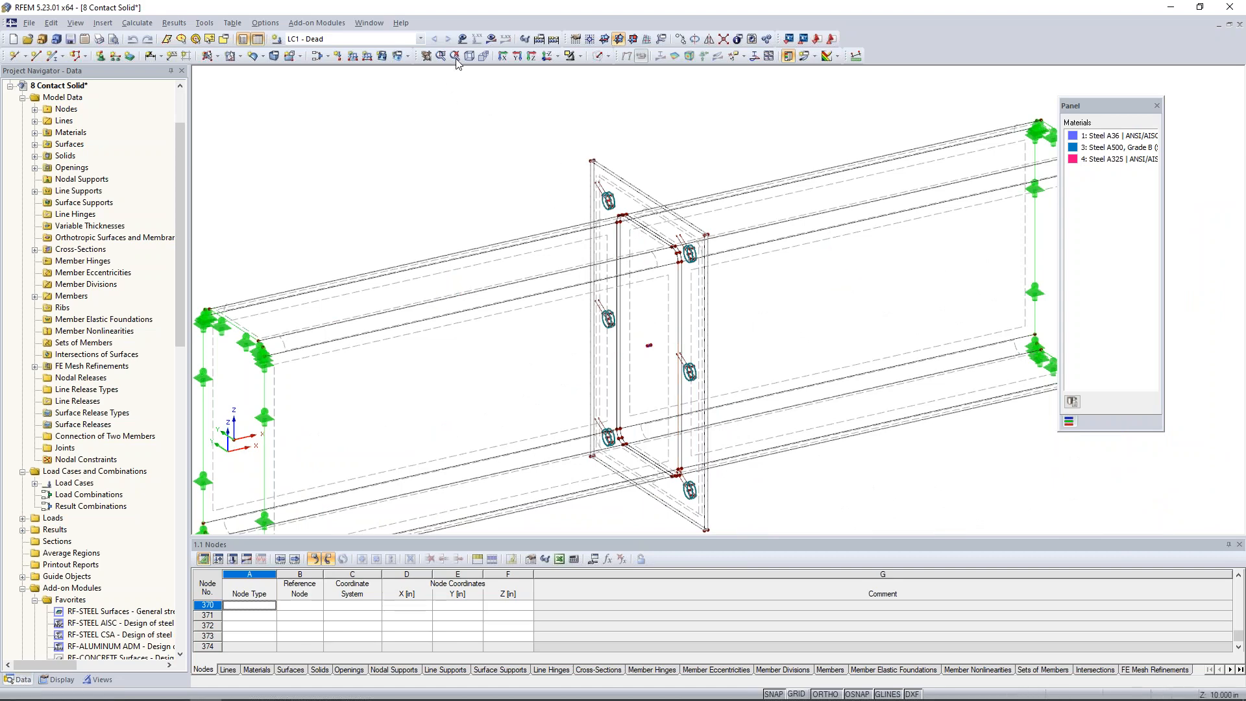
left_click(462, 39)
scroll(557, 167, "down", 3)
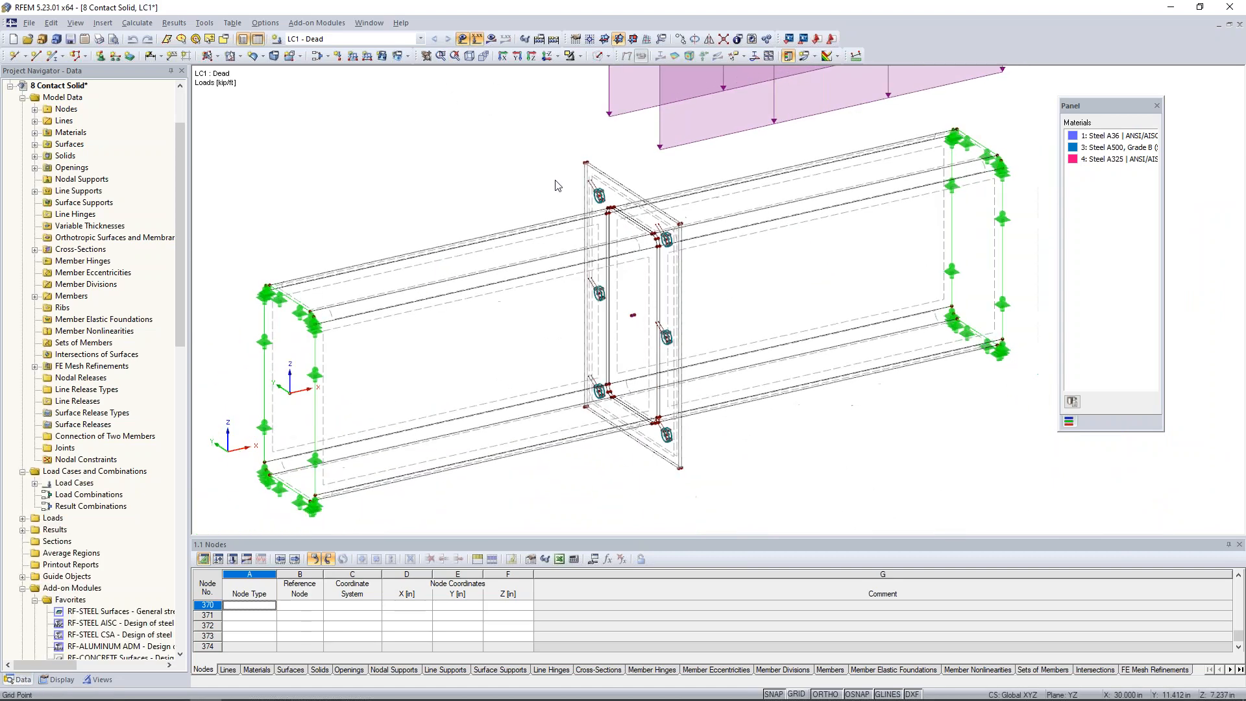
middle_click_drag(628, 191, 573, 299)
scroll(574, 299, "down", 1)
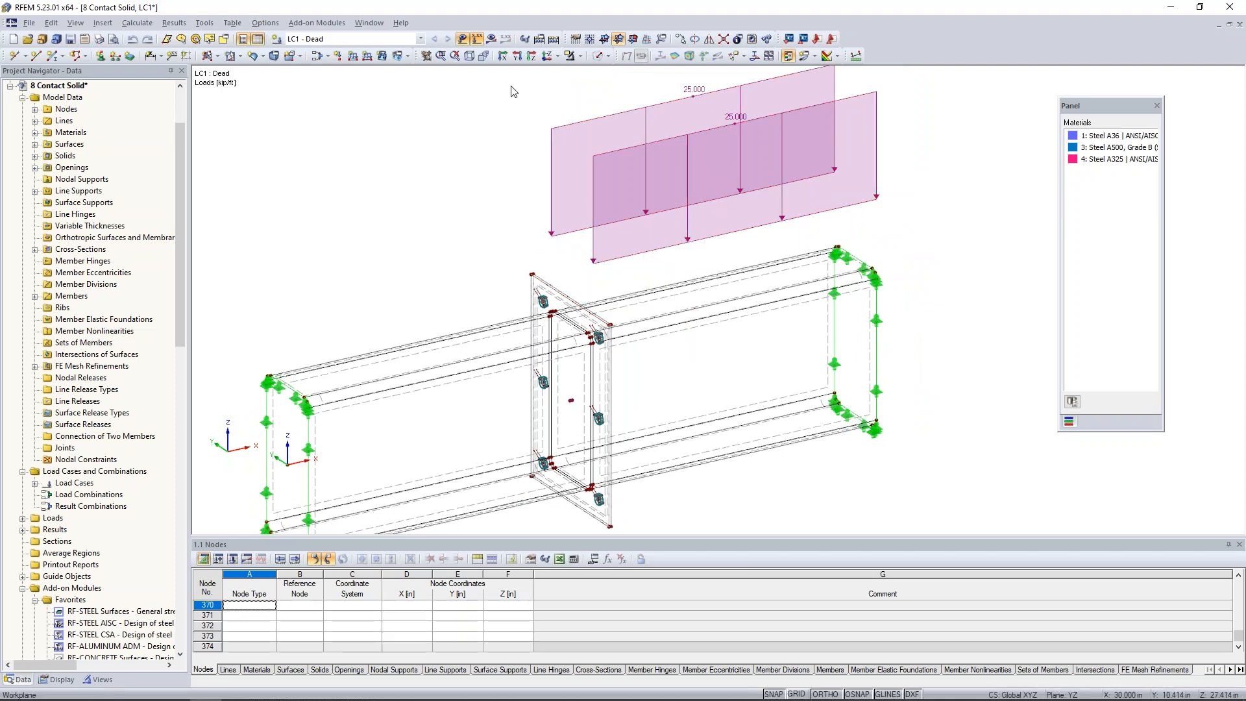
Display the LC1 global deformations and examine the deformed end plates from the side at the lower edge of the connection.
left_click(491, 39)
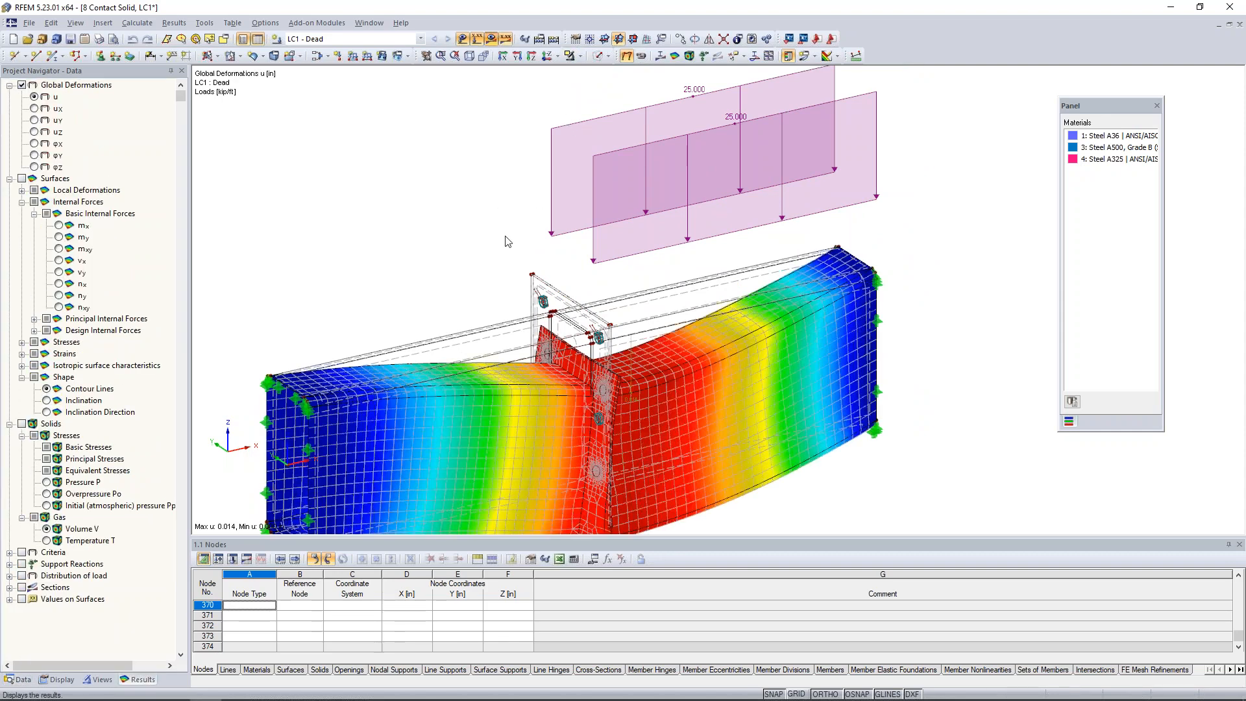
middle_click_drag(507, 224, 516, 117)
middle_click_drag(588, 387, 651, 367, "ctrl")
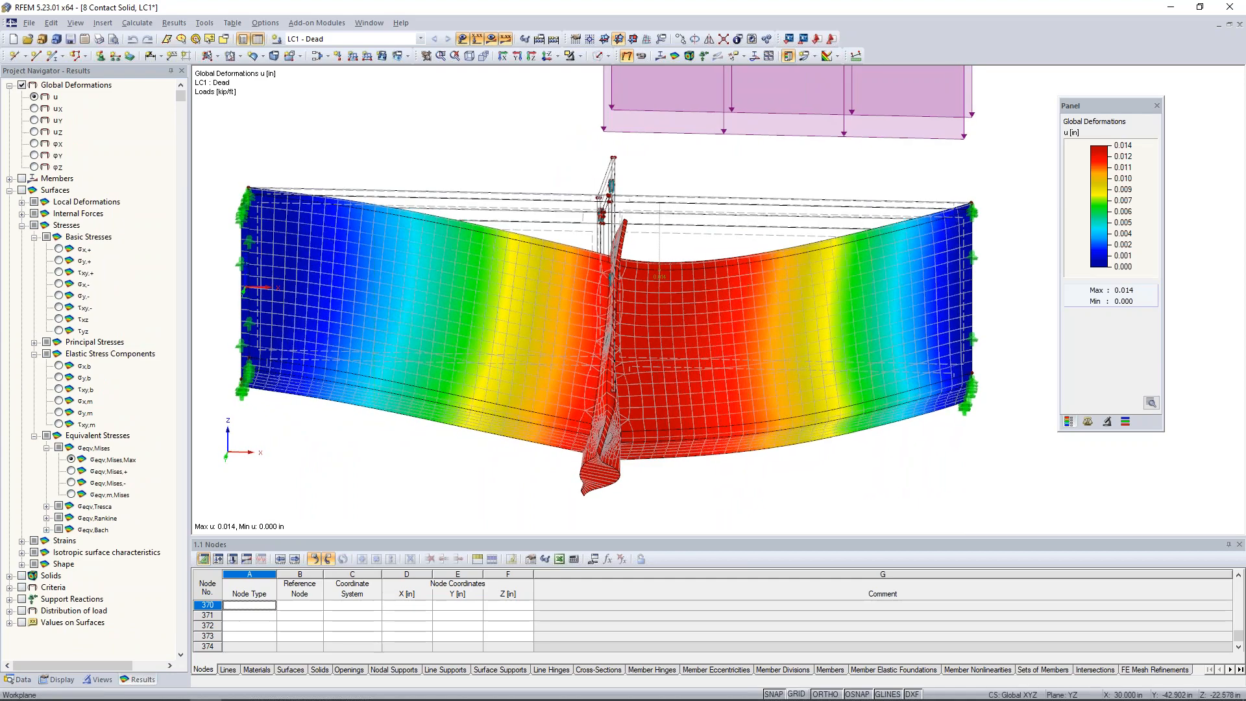
middle_click_drag(651, 410, 667, 332)
scroll(617, 389, "up", 6)
scroll(617, 389, "down", 2)
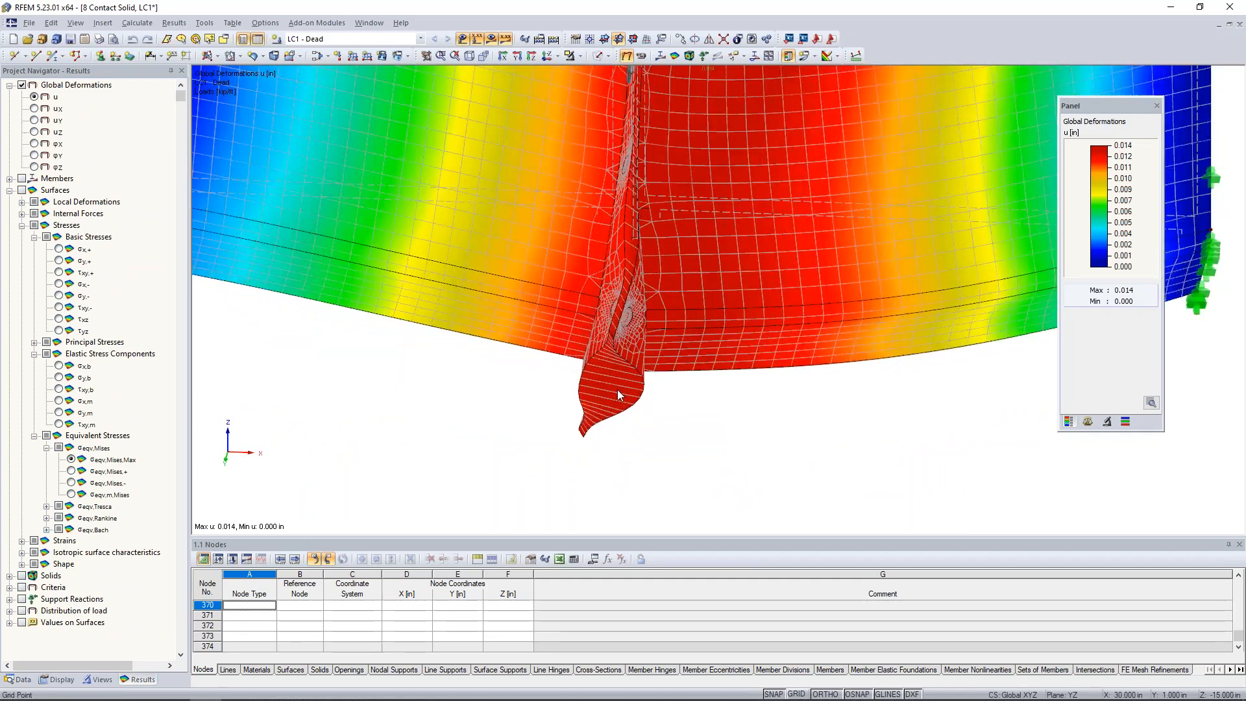
scroll(618, 389, "down", 5)
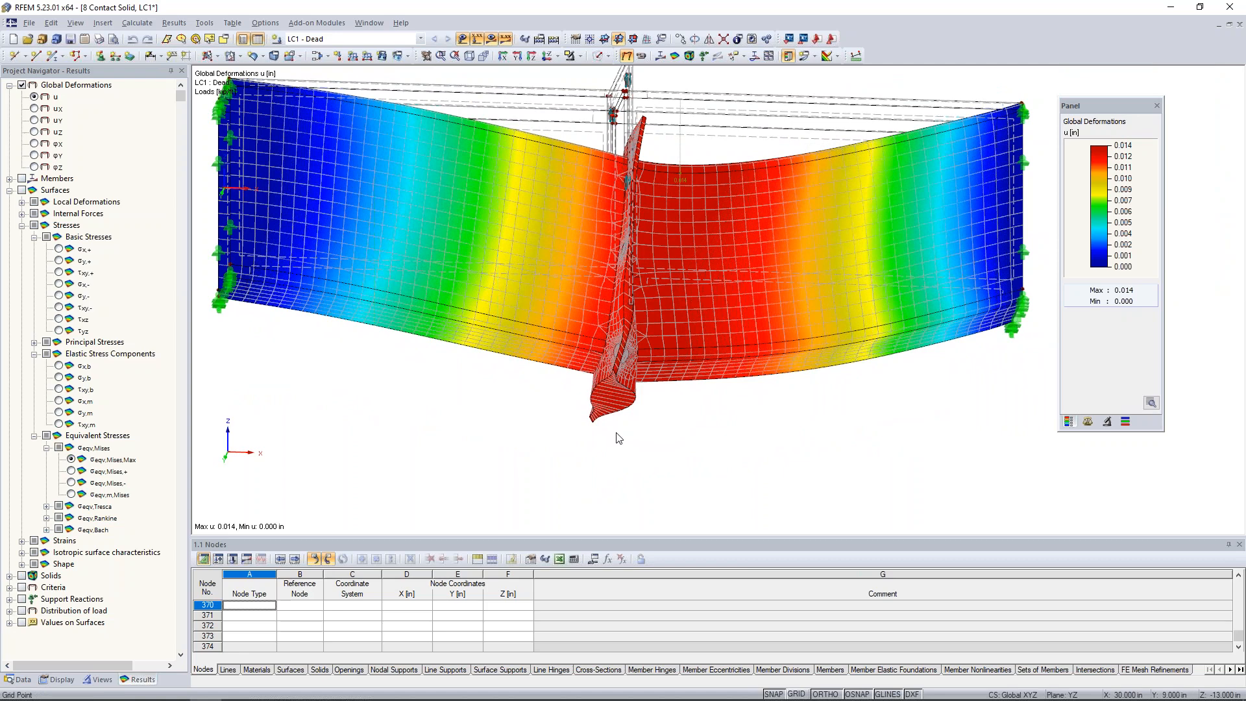
Set the solid results display to remove contact solids from display.
left_click(59, 679)
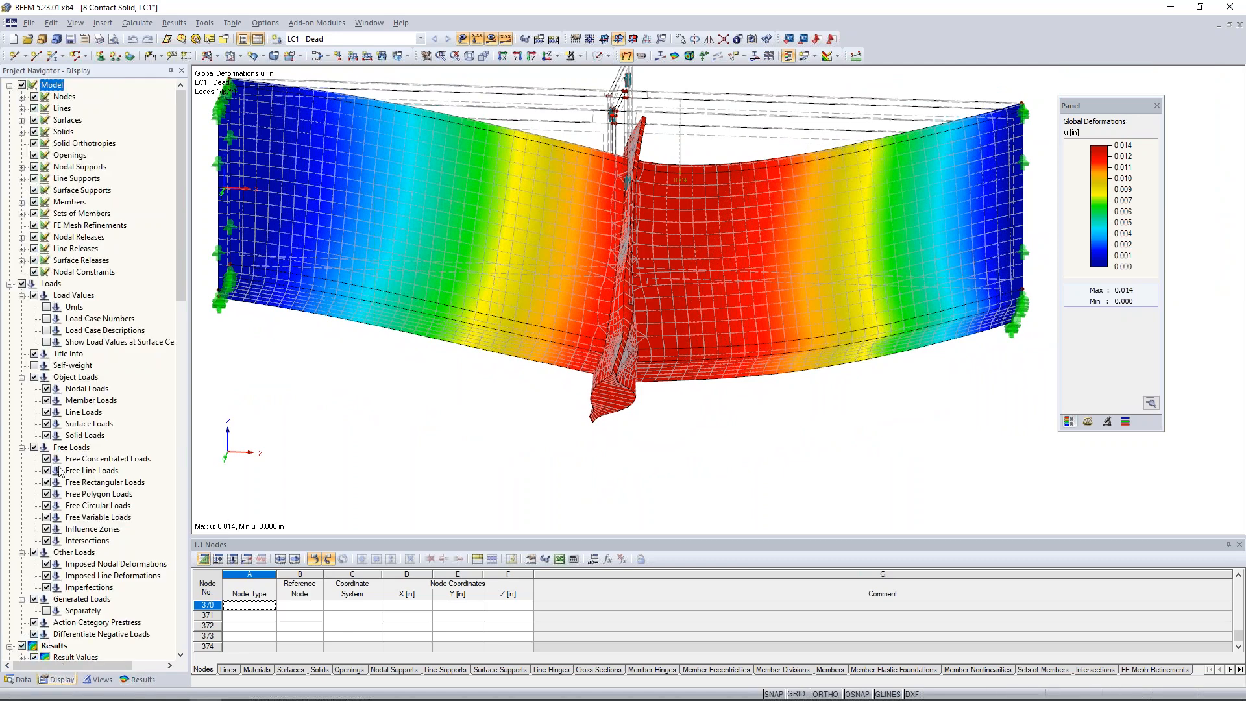
scroll(63, 441, "down", 10)
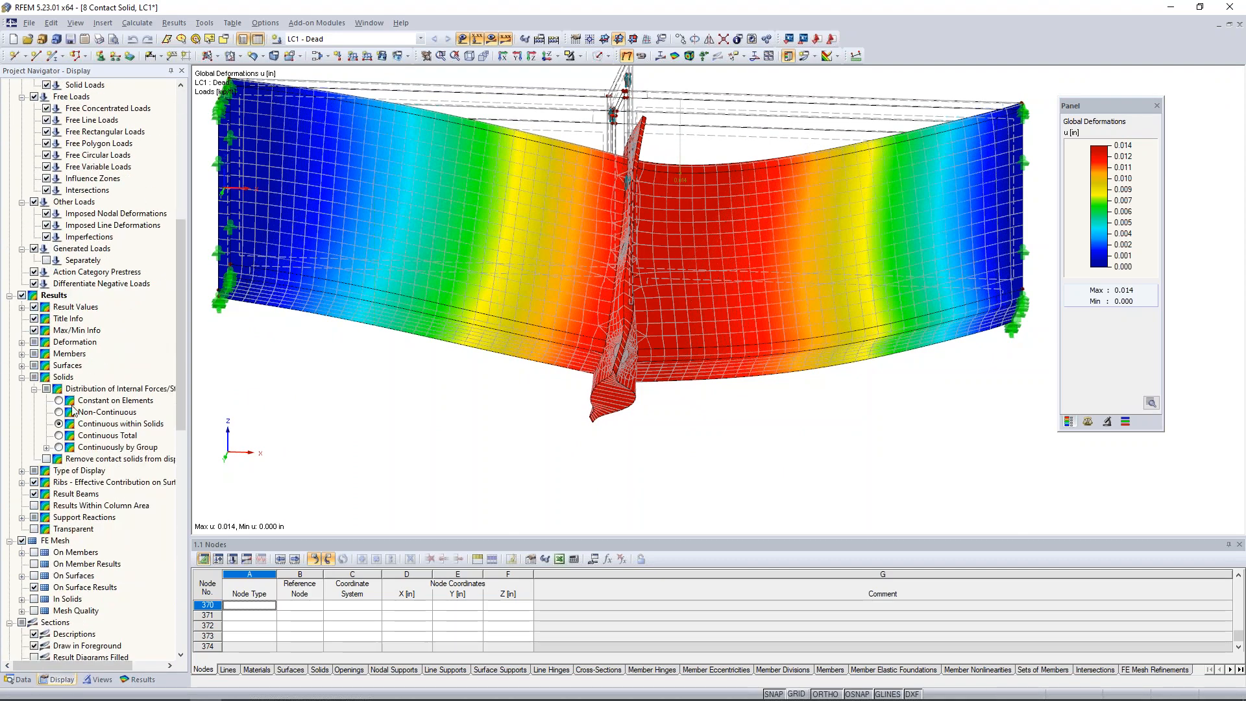
left_click(46, 459)
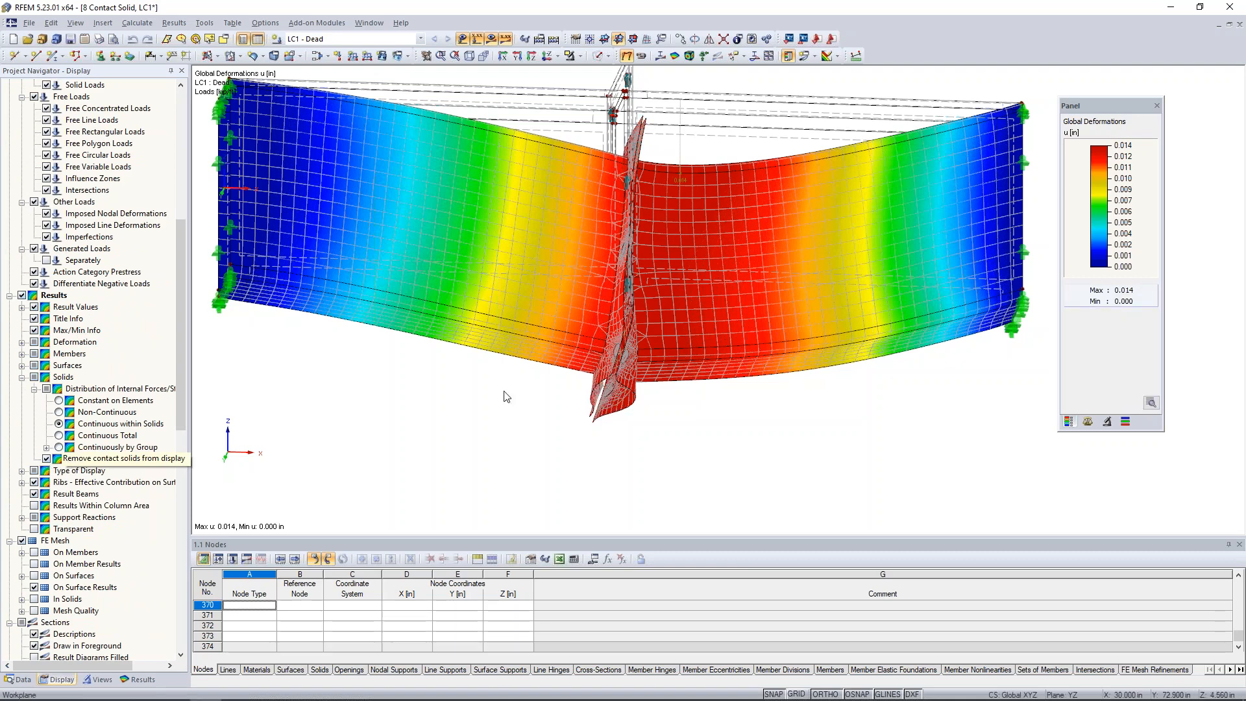
Examine the deformed end plates from the side for separation and contact along the height of the connection.
middle_click_drag(500, 325, 463, 455)
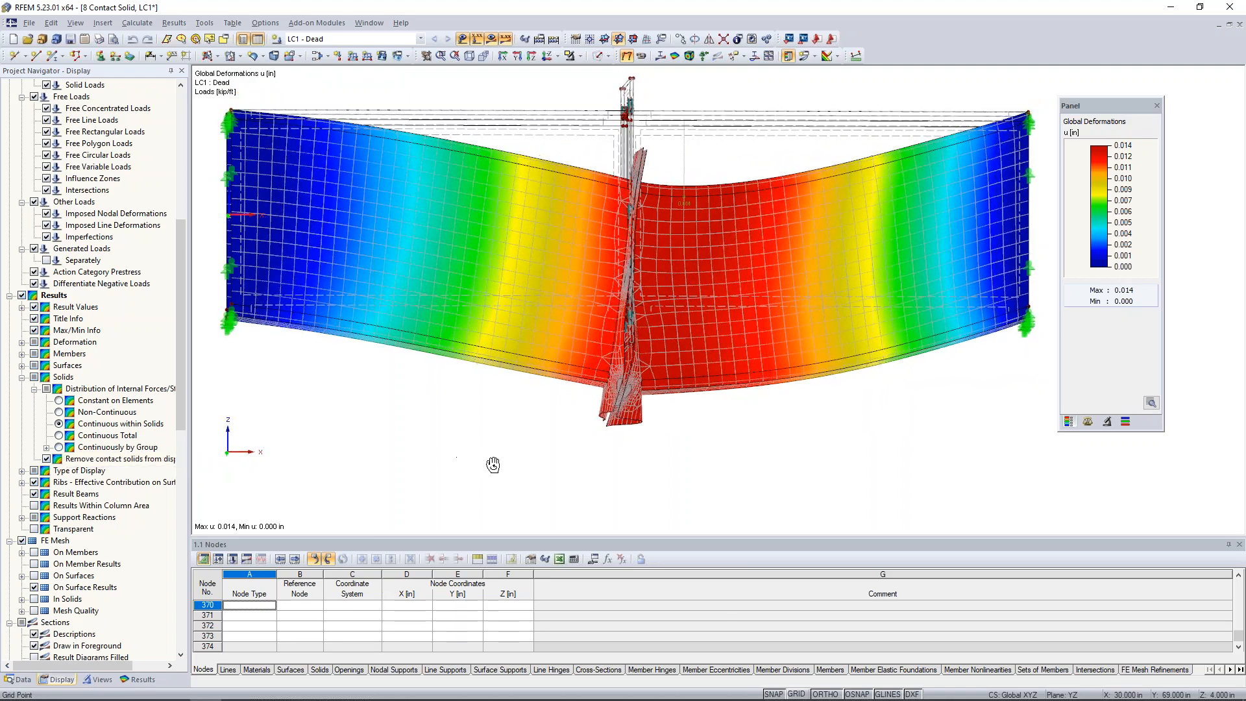
scroll(612, 429, "up", 4)
middle_click_drag(613, 428, 696, 419, "ctrl")
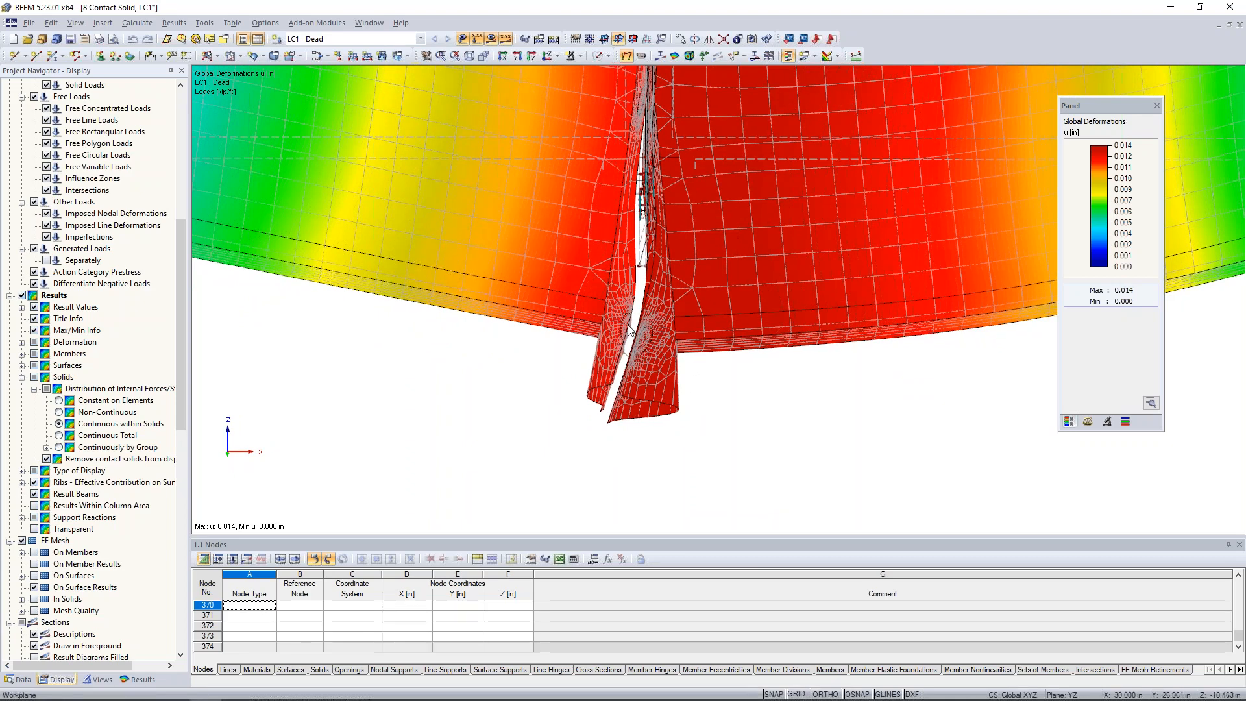
scroll(701, 413, "down", 3)
middle_click_drag(701, 413, 695, 336, "ctrl")
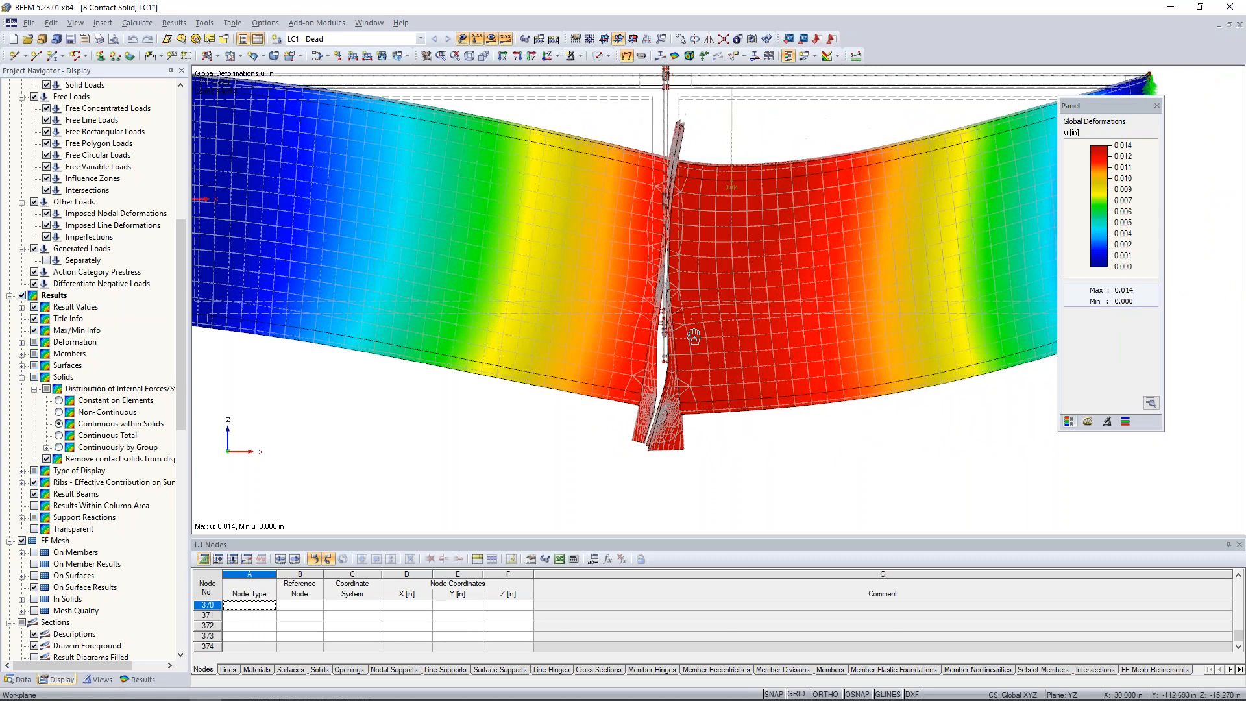
scroll(677, 194, "up", 1)
scroll(674, 141, "up", 2)
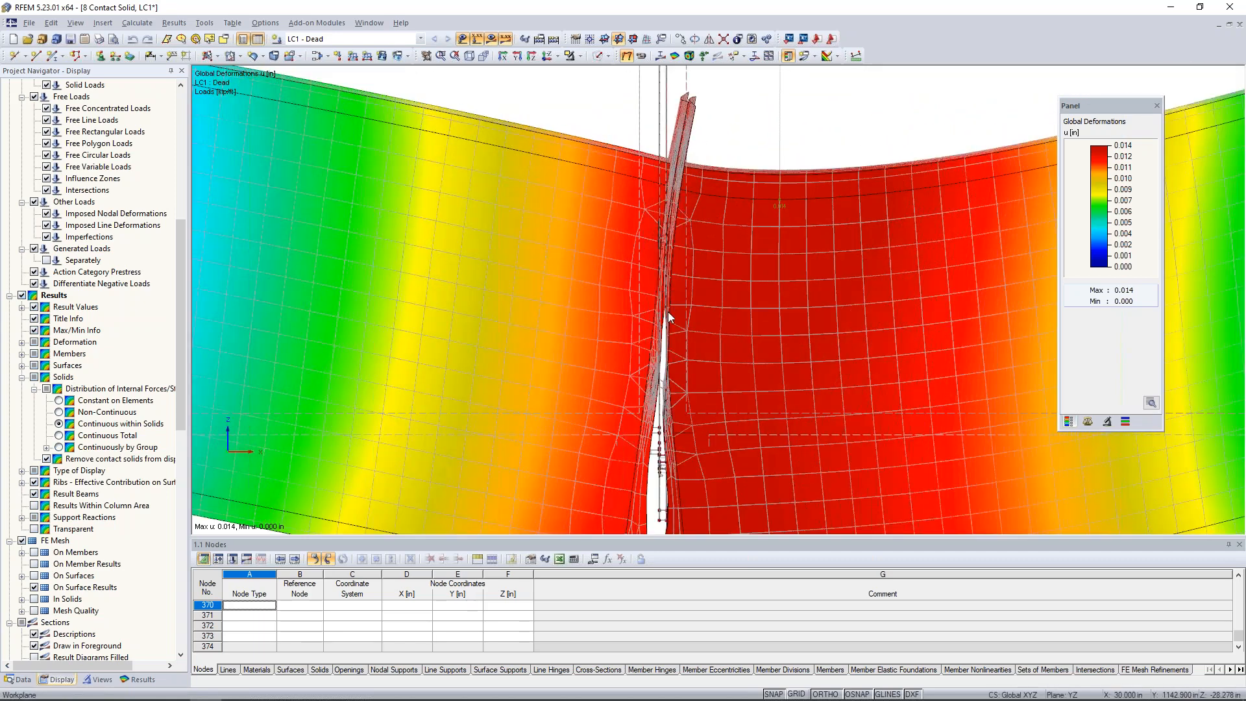
scroll(668, 331, "down", 4)
middle_click_drag(746, 388, 779, 471, "ctrl")
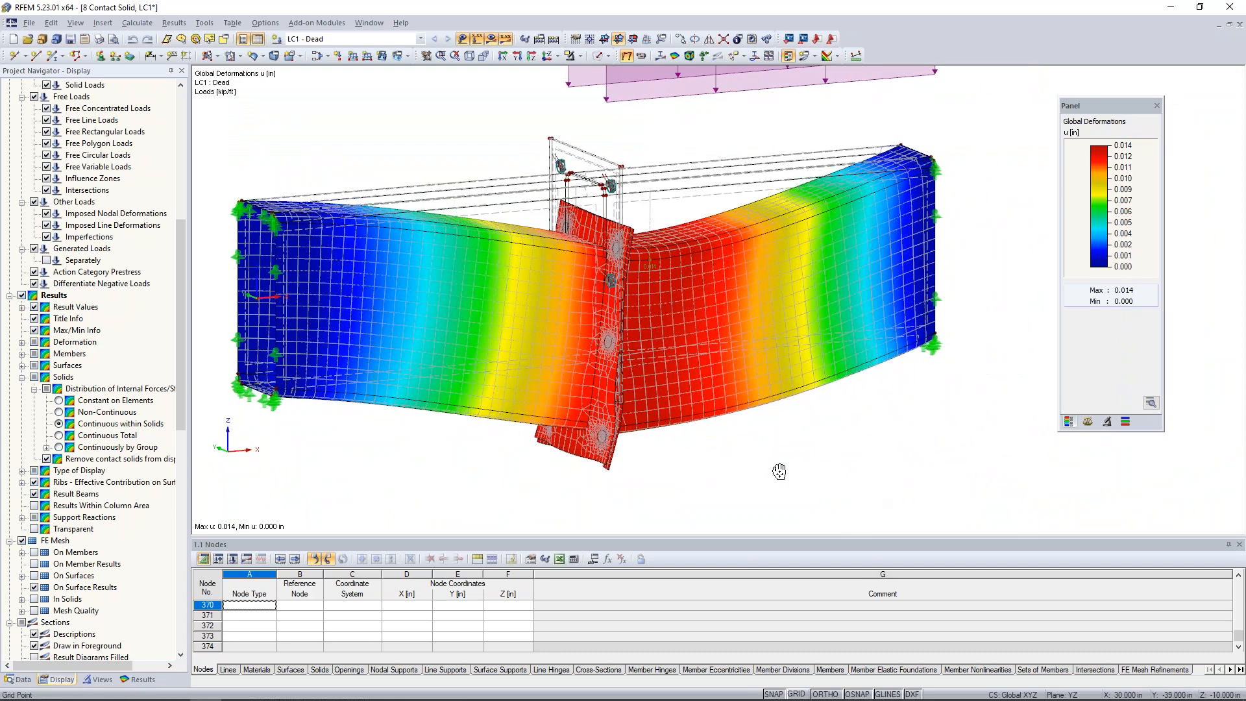
Display the member axial forces N for LC1 and view the bolts at the lower end of the connection closely.
left_click(146, 682)
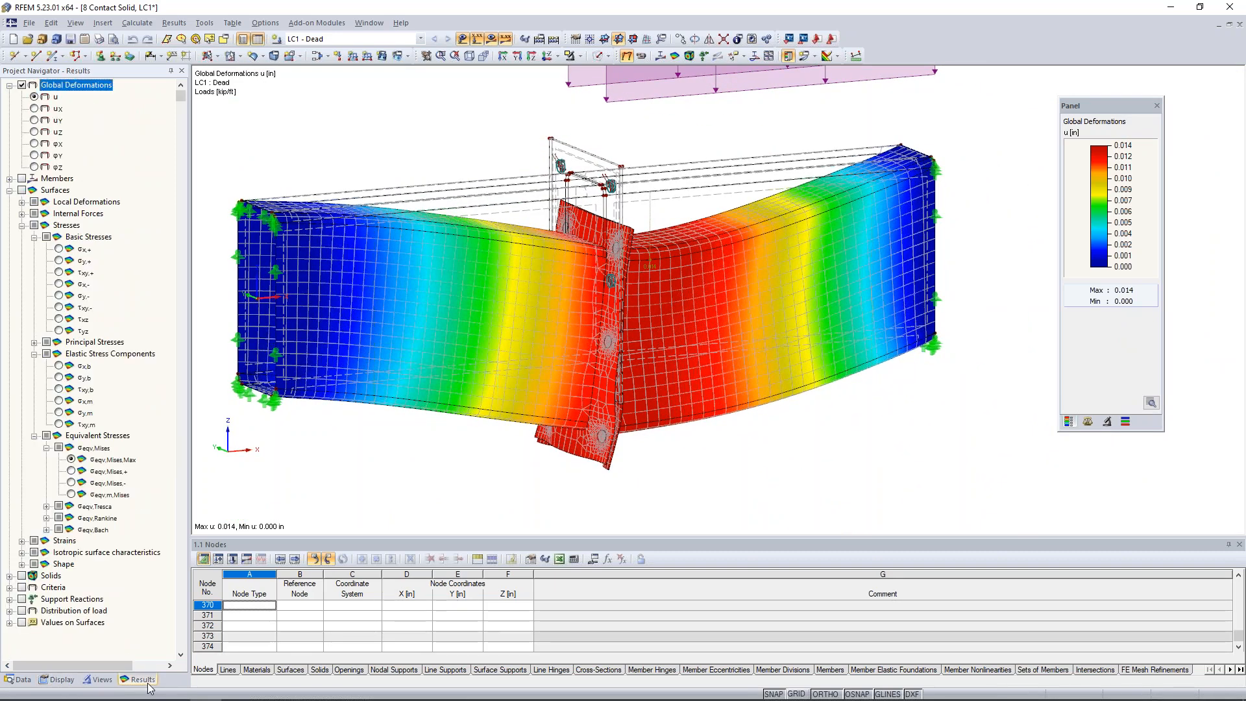
left_click(9, 179)
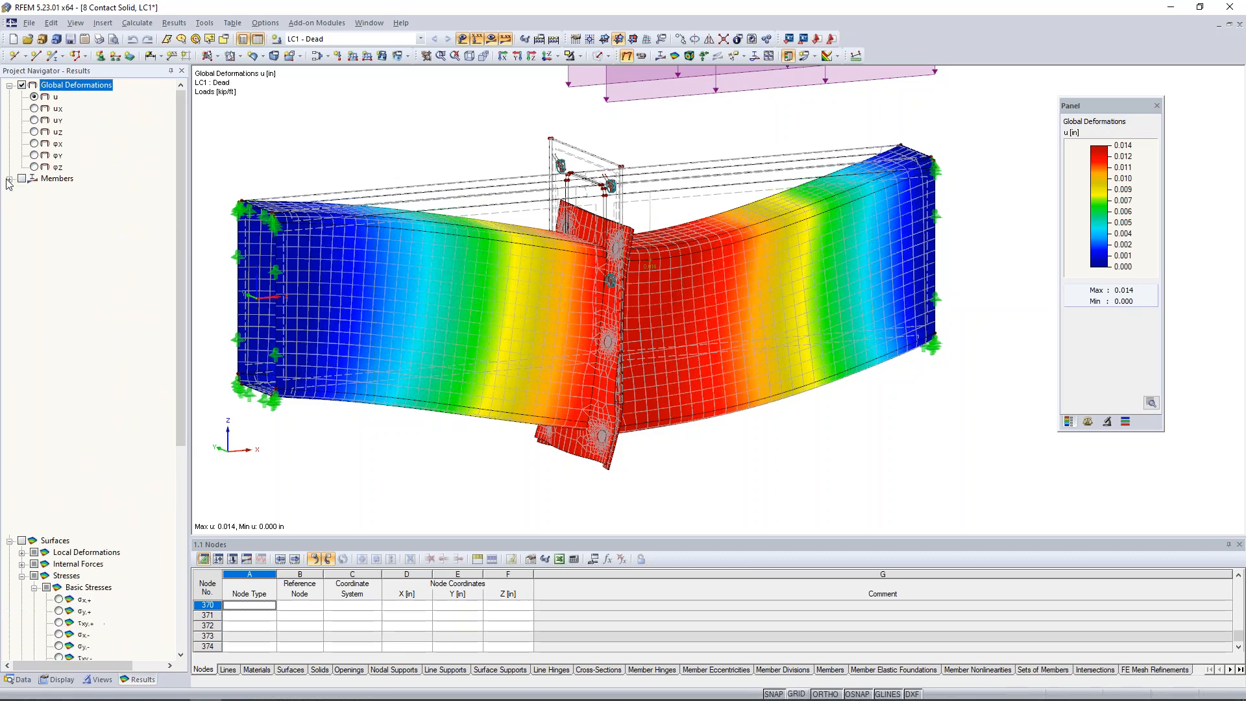
left_click(21, 179)
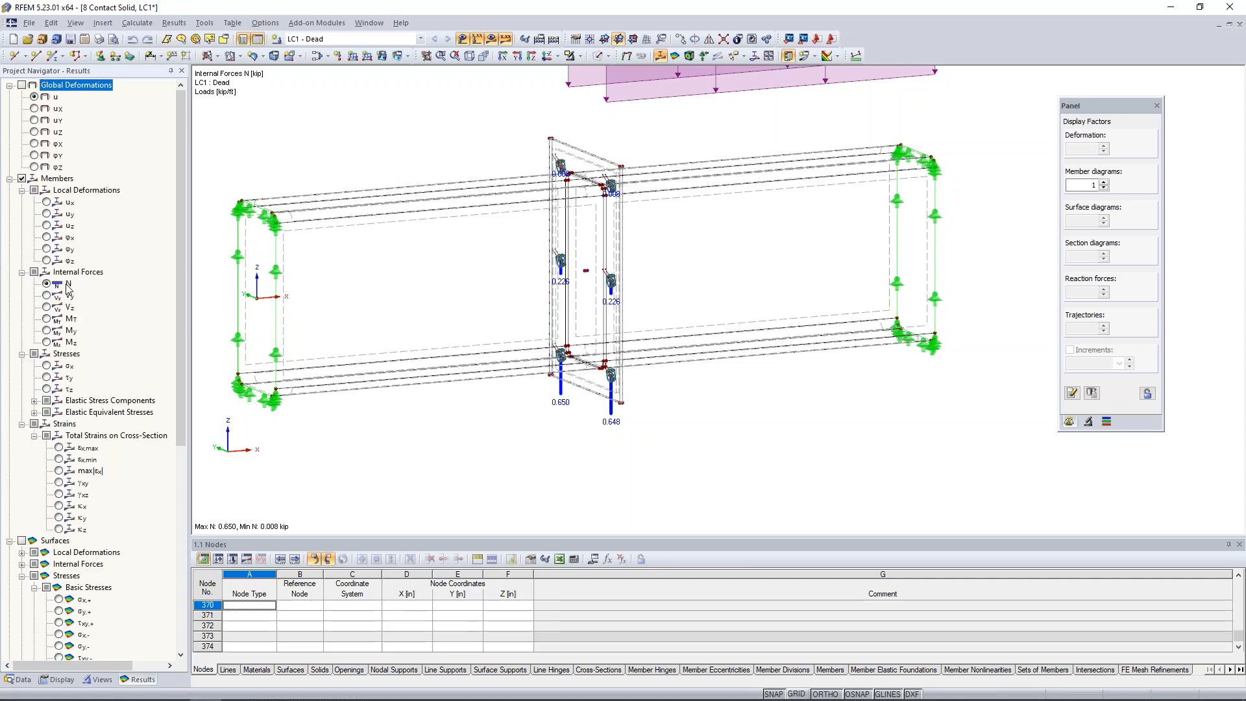
scroll(584, 387, "up", 5)
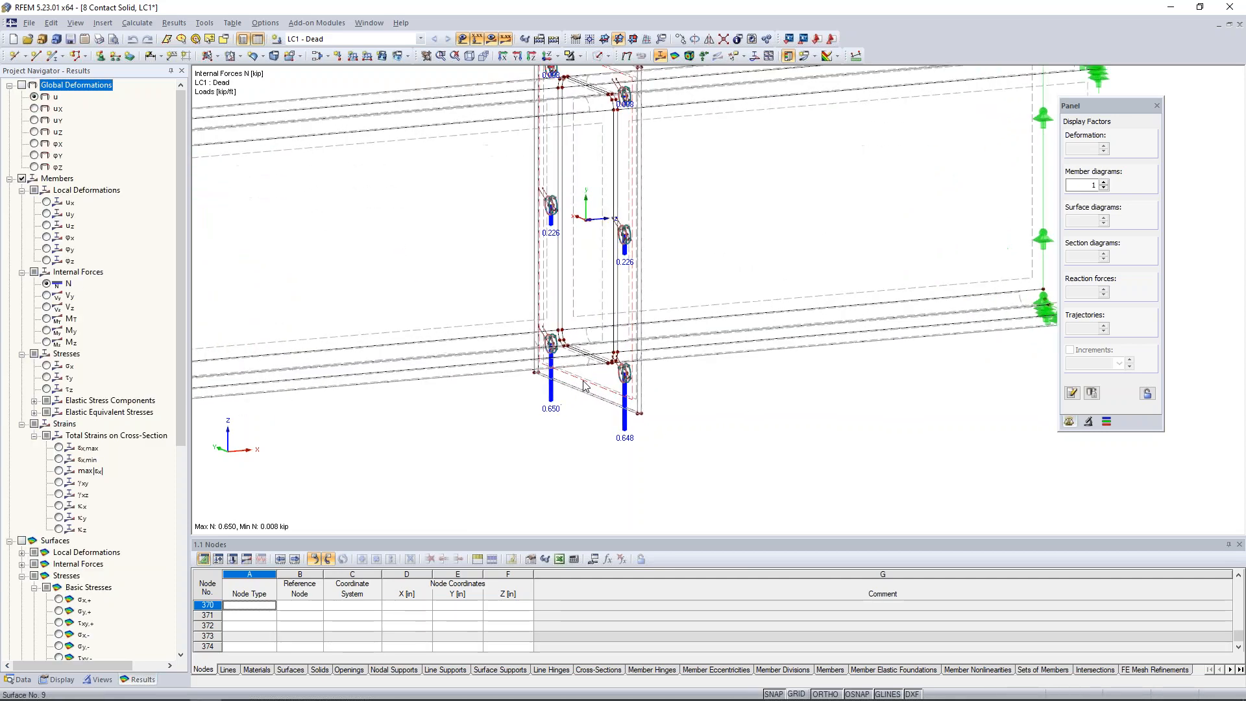
Hide the member results and display the surface equivalent stresses σeqv,Mises,Max for LC1.
scroll(585, 383, "down", 3)
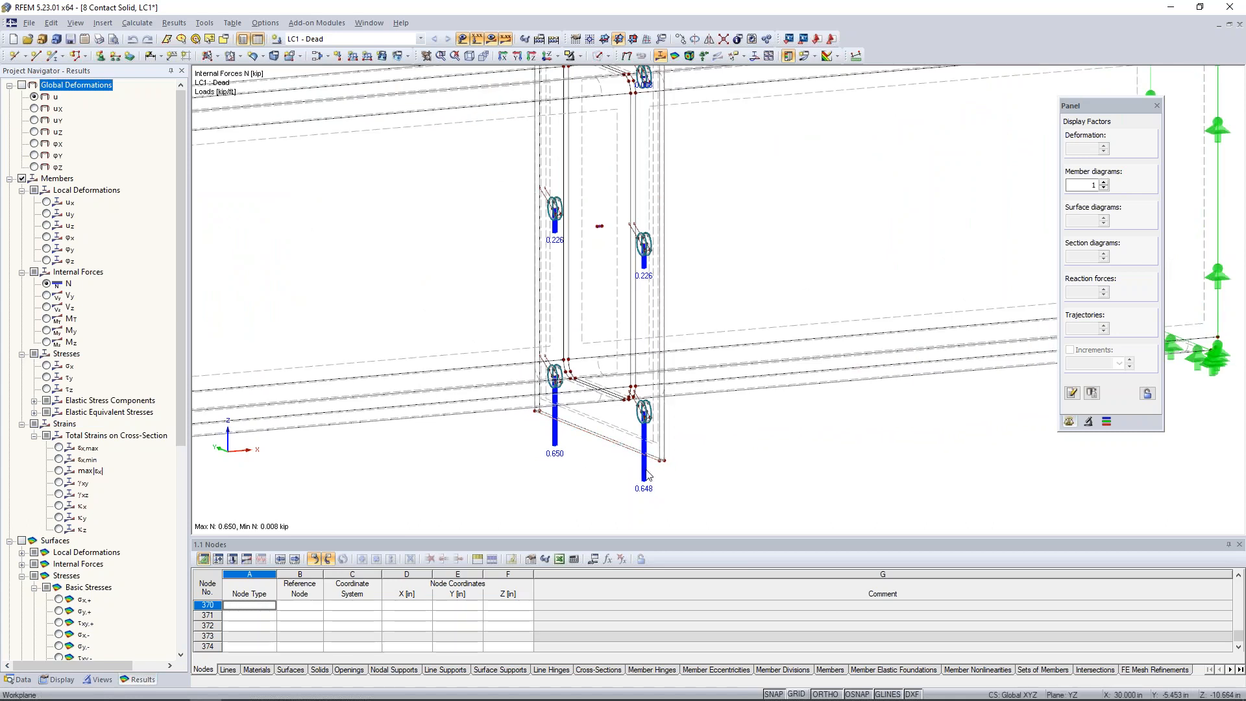
middle_click_drag(681, 320, 683, 459)
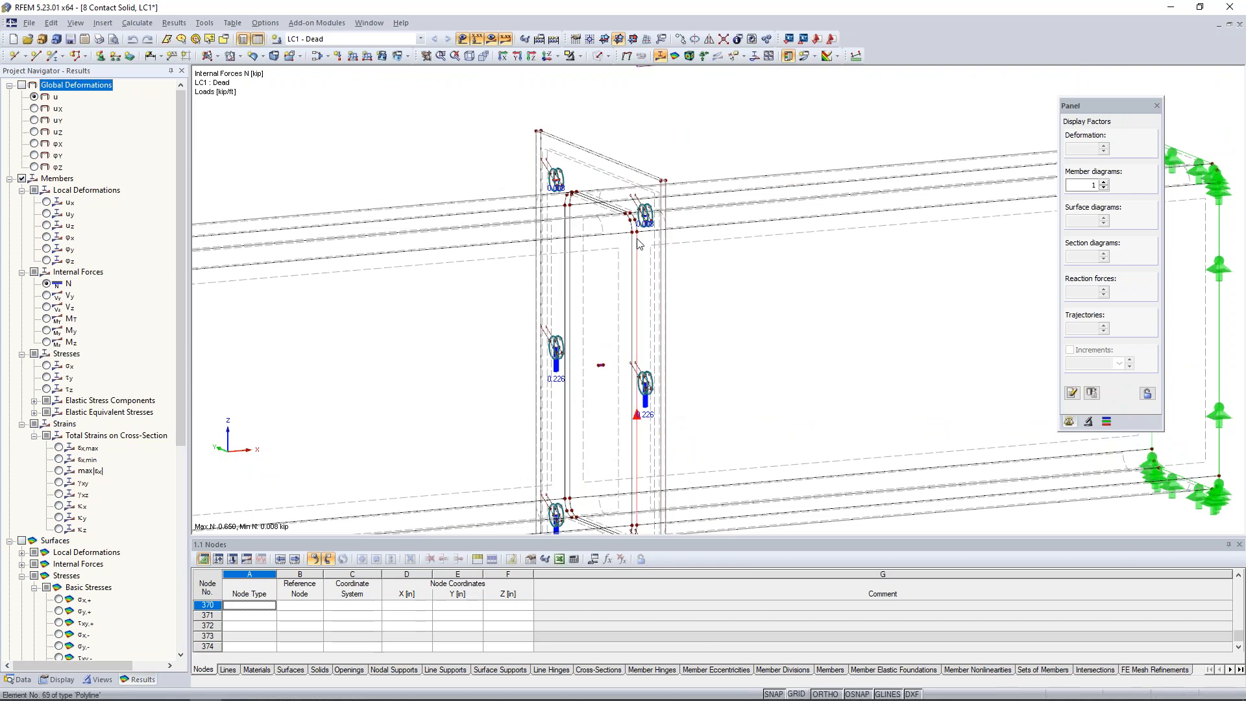
scroll(639, 243, "down", 3)
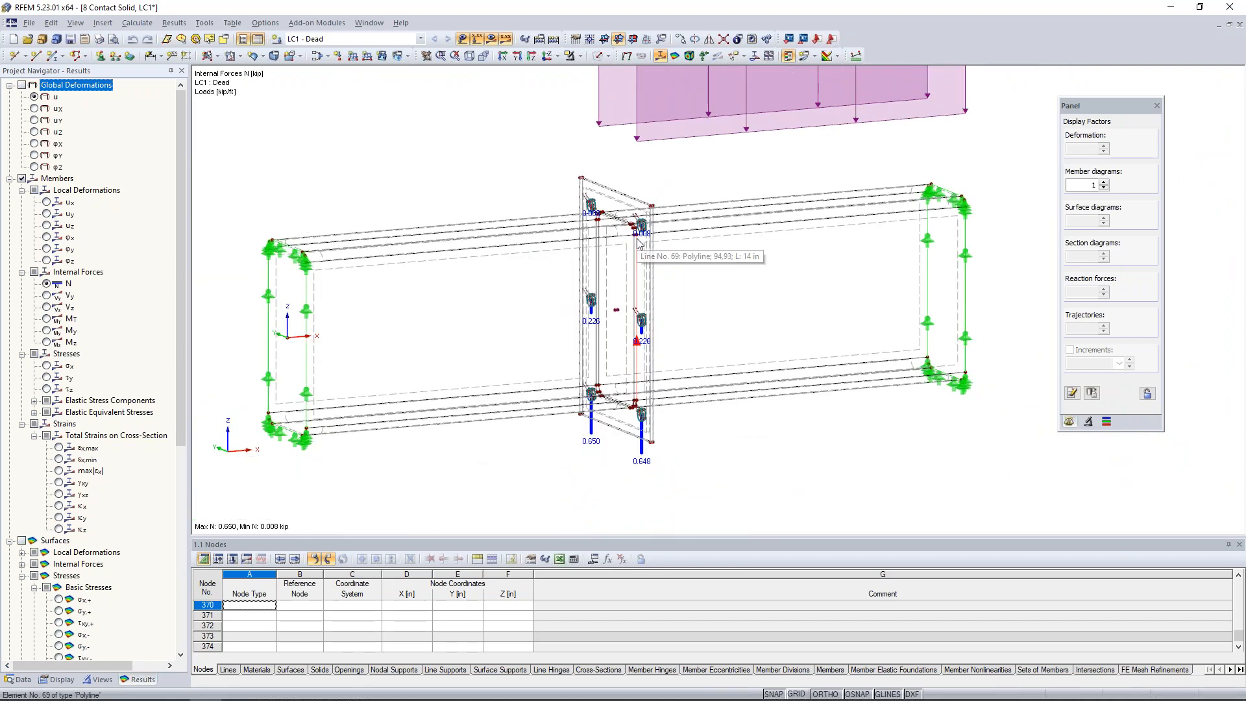
left_click(10, 179)
left_click(21, 178)
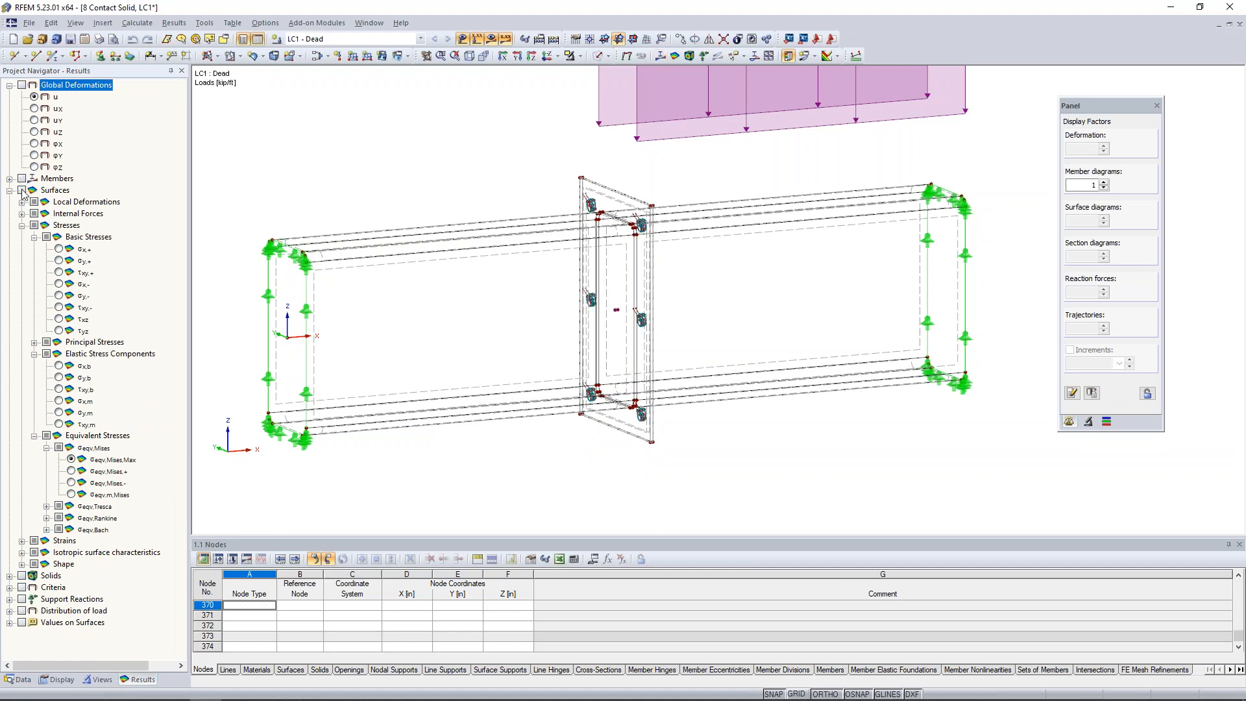
left_click(22, 190)
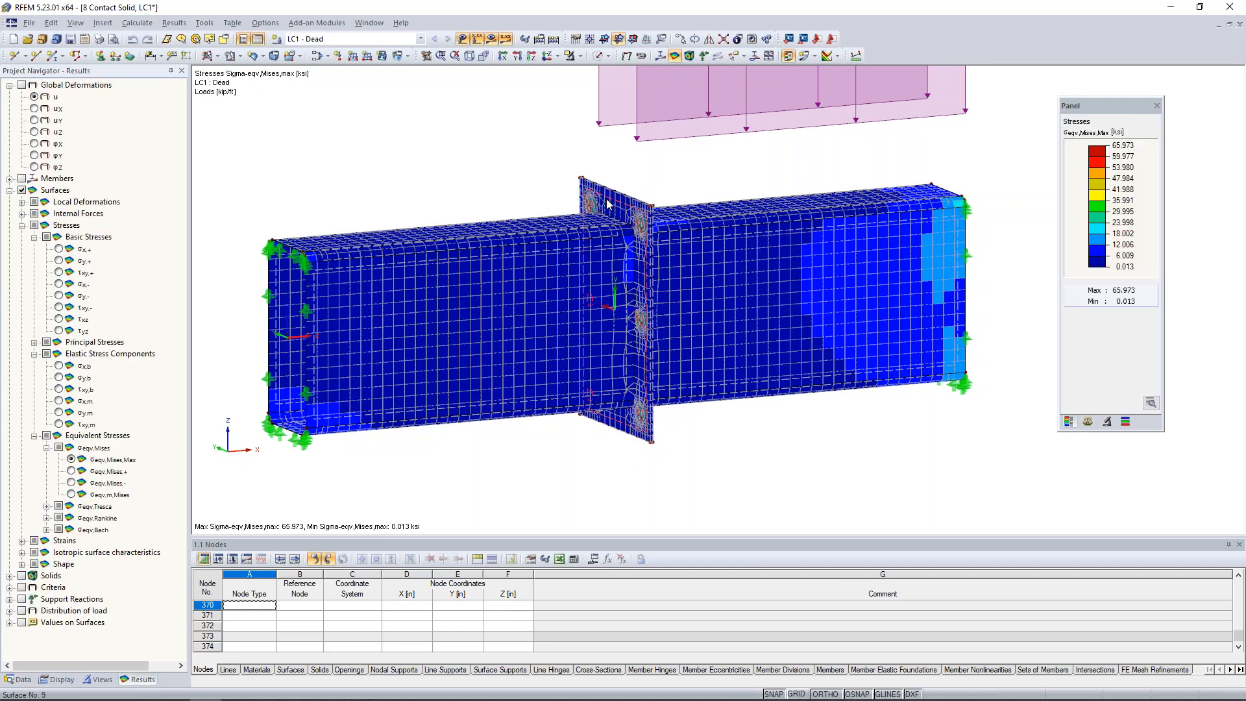
Isolate one end plate of the connection with Visibility by Selected Objects and view its equivalent stresses from both sides.
left_click(579, 55)
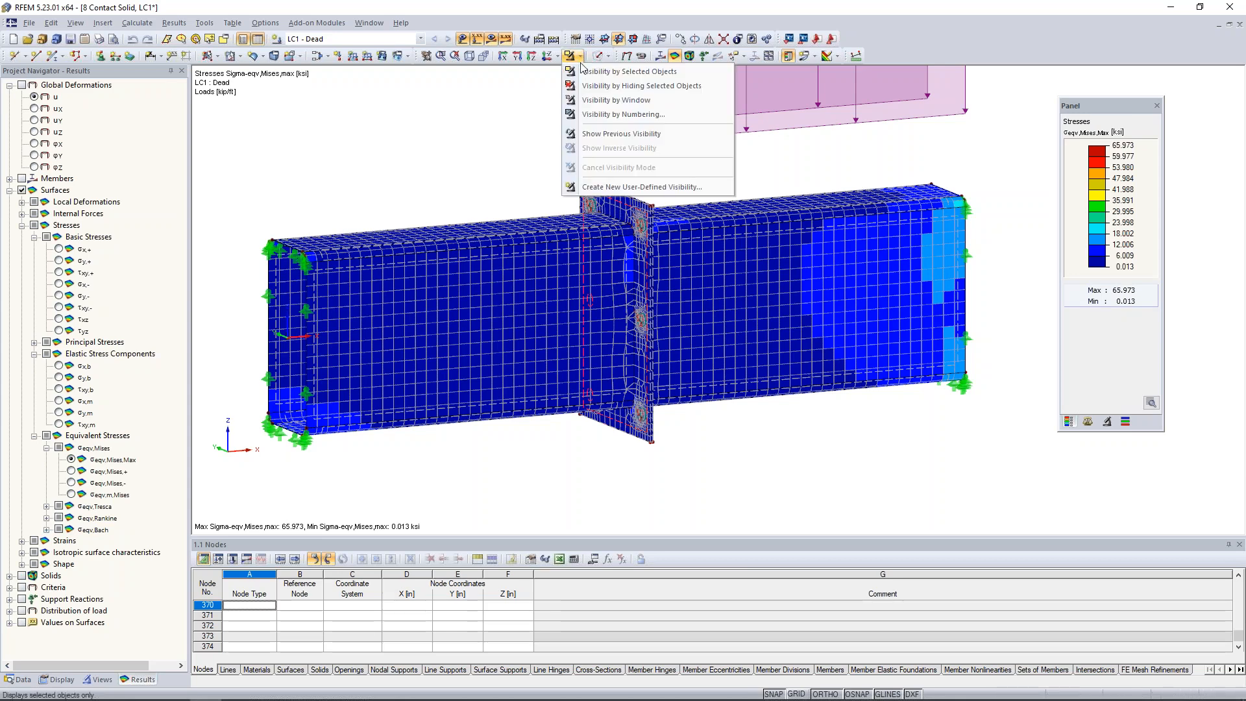
left_click(623, 71)
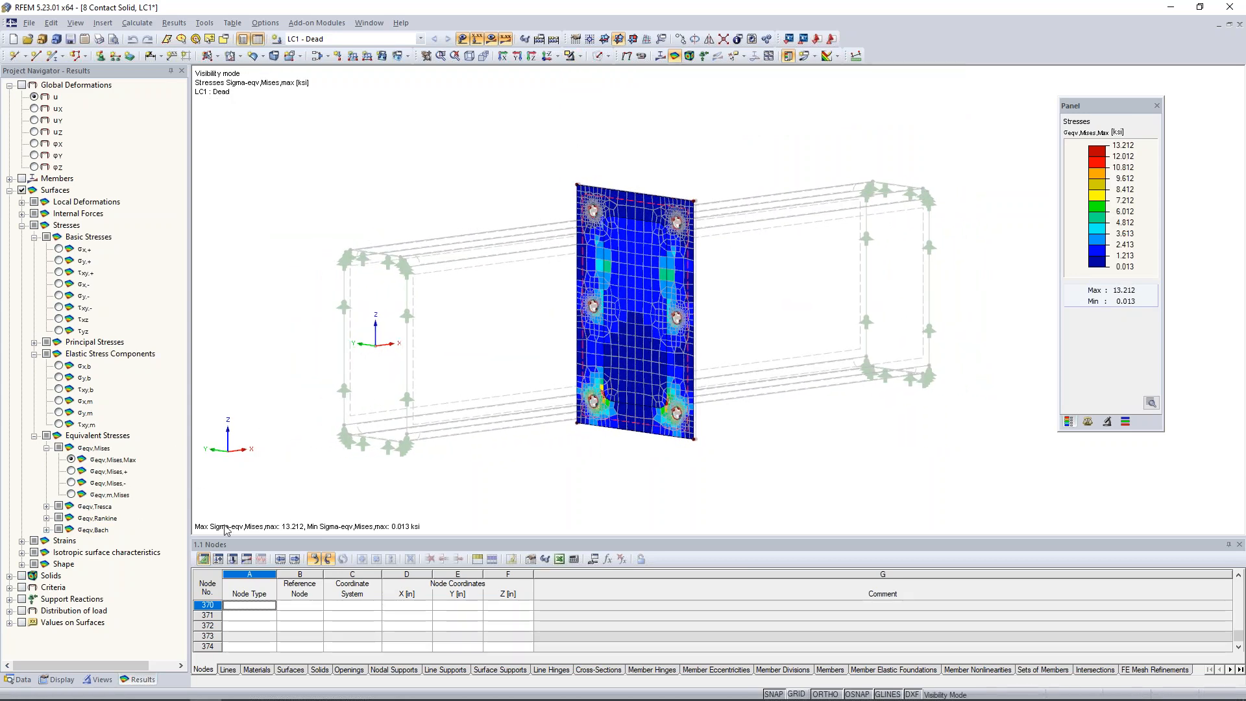
scroll(628, 325, "up", 5)
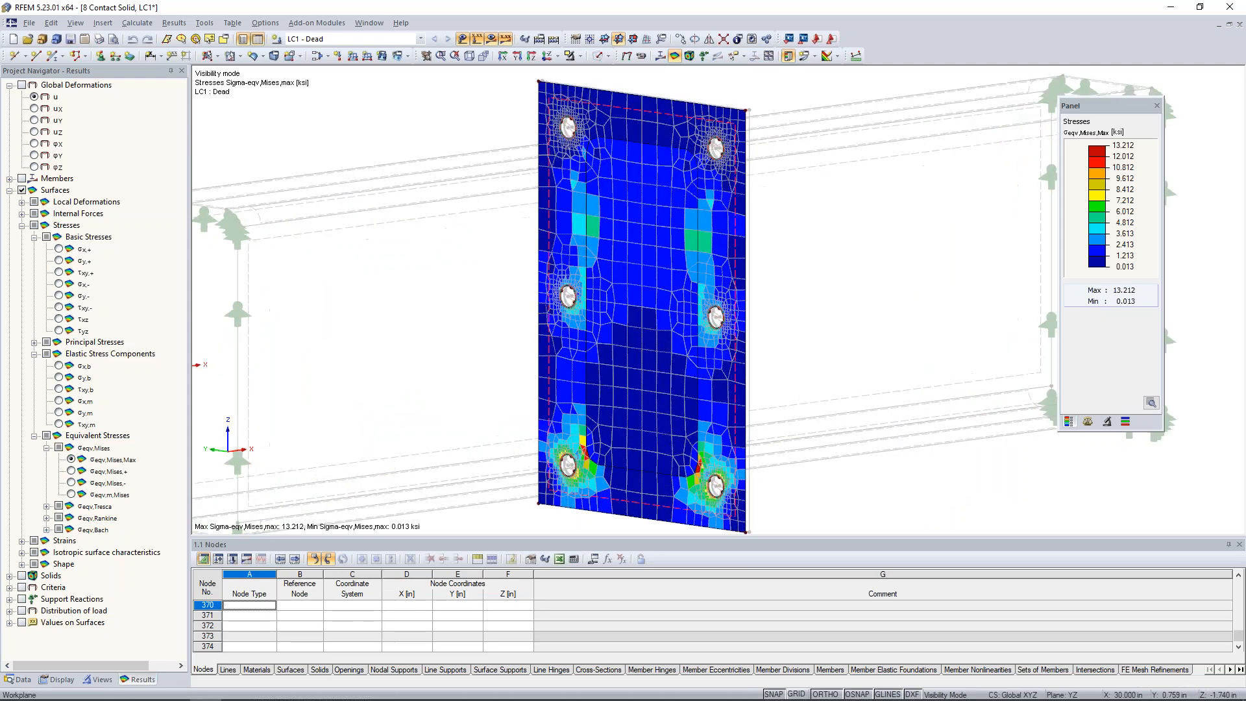
middle_click_drag(626, 339, 590, 338)
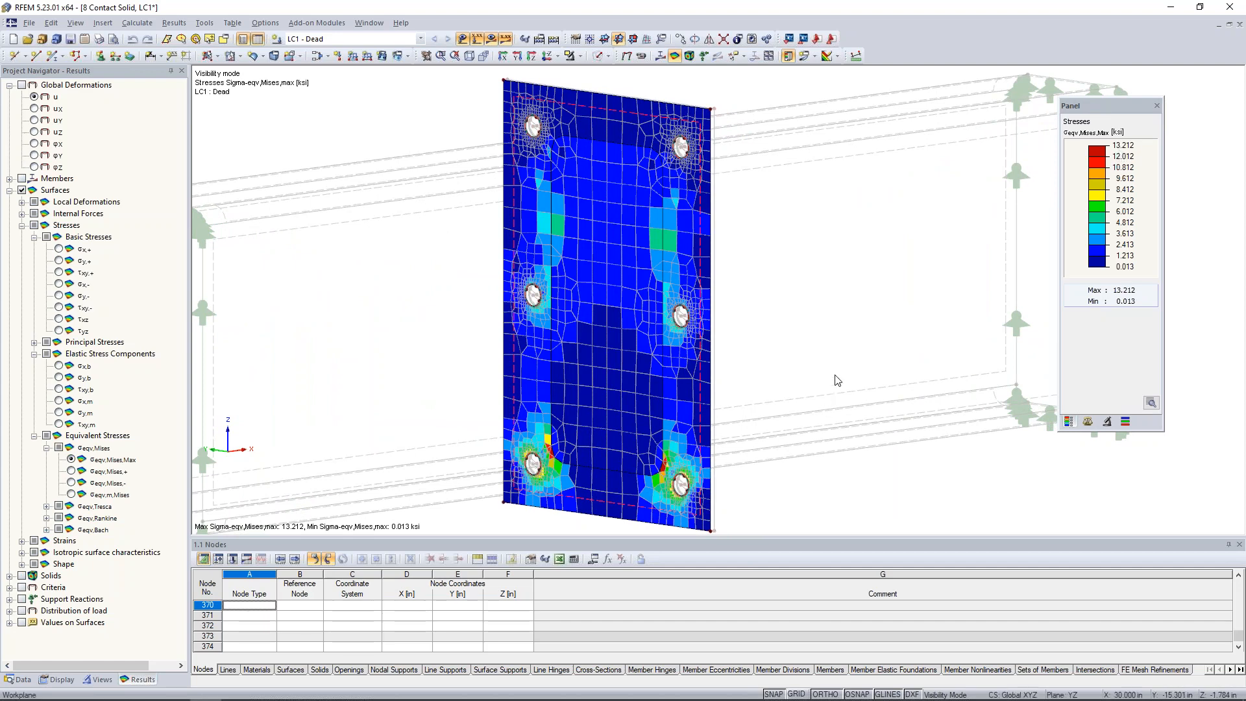
middle_click_drag(855, 346, 445, 334, "ctrl")
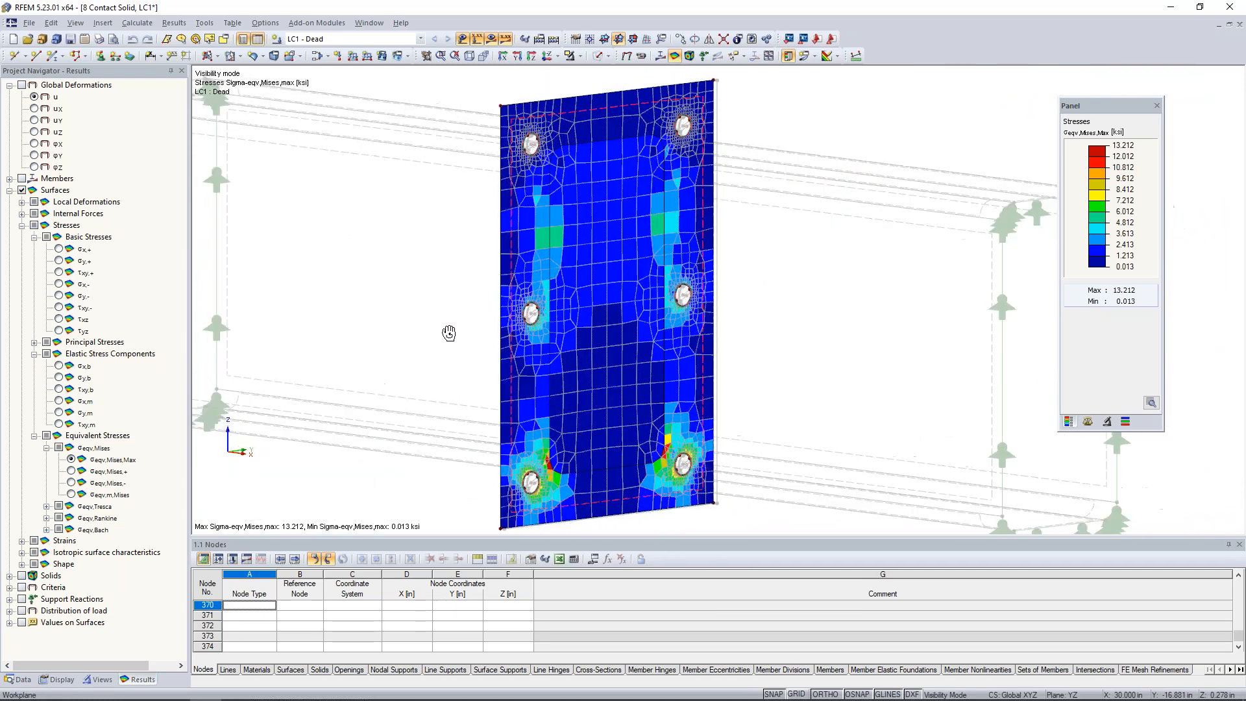
Cancel the visibility mode, isolate the other beam's end plate by selected objects and view its stresses from both sides.
left_click(578, 57)
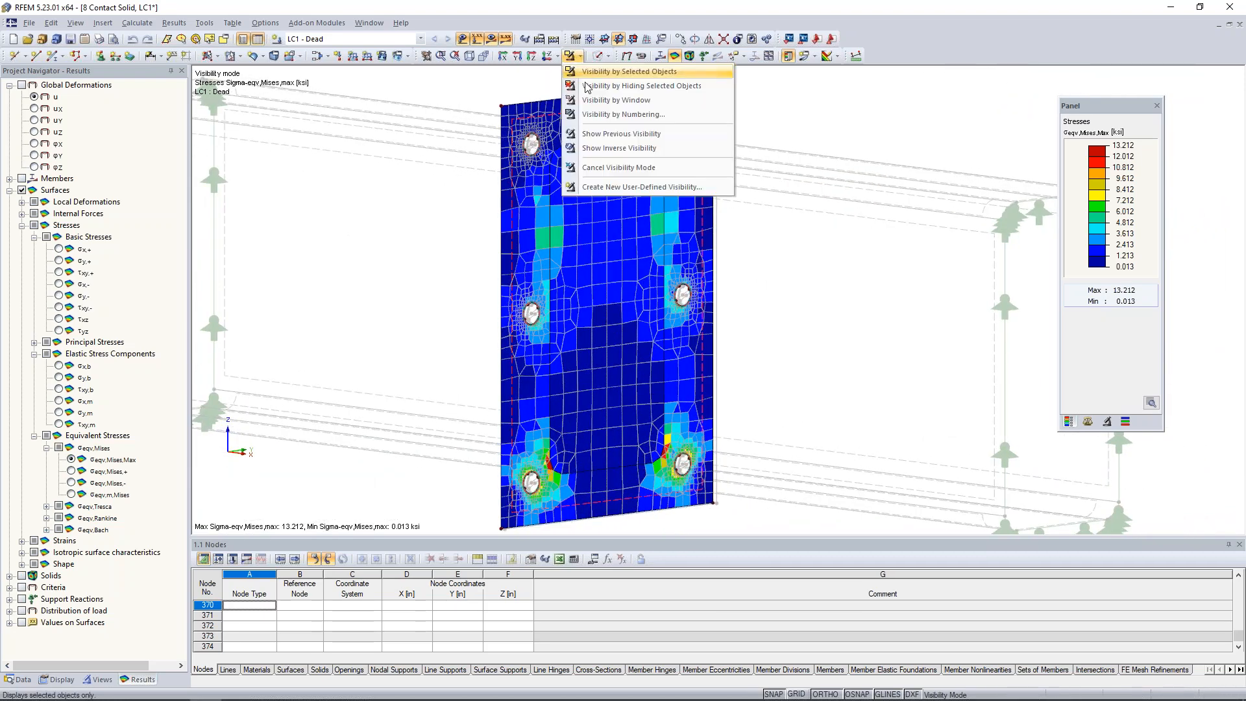
left_click(604, 167)
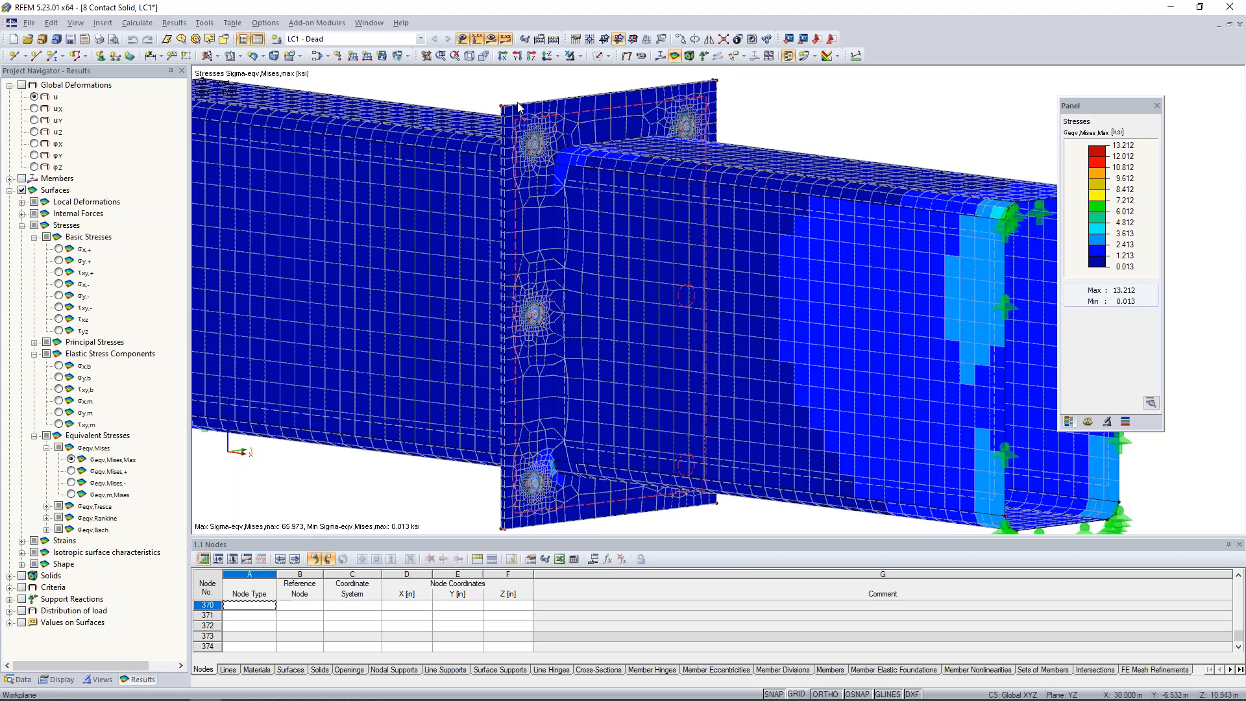
left_click(578, 57)
left_click(583, 72)
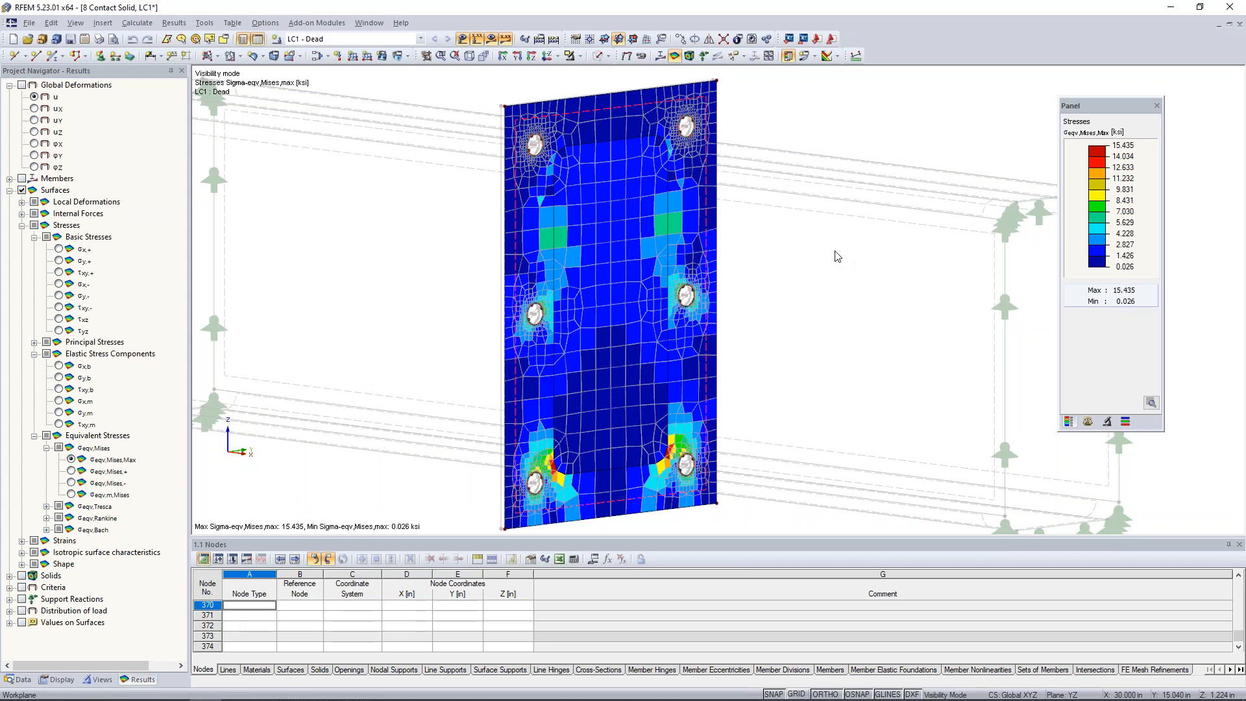
scroll(837, 256, "down", 5)
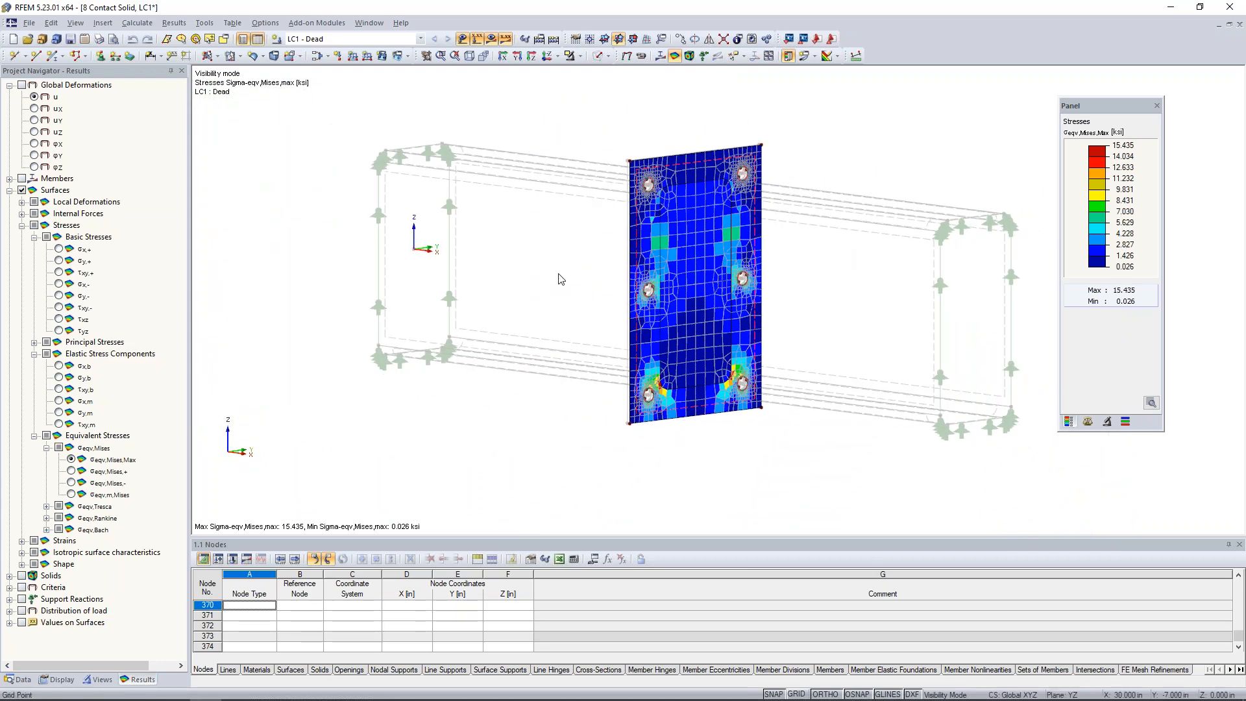
middle_click_drag(570, 292, 734, 303, "ctrl")
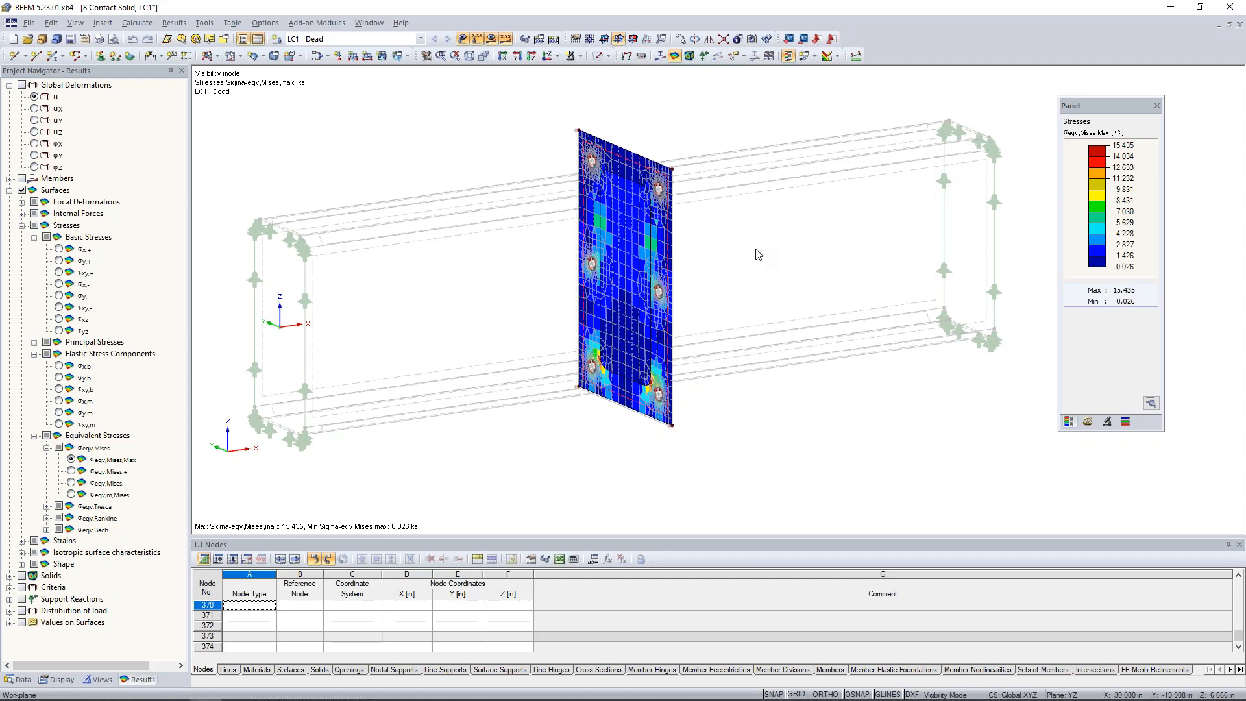
Switch to the PowerPoint slide show of the Intro to Solid Modeling in RFEM webinar.
key("super+Tab")
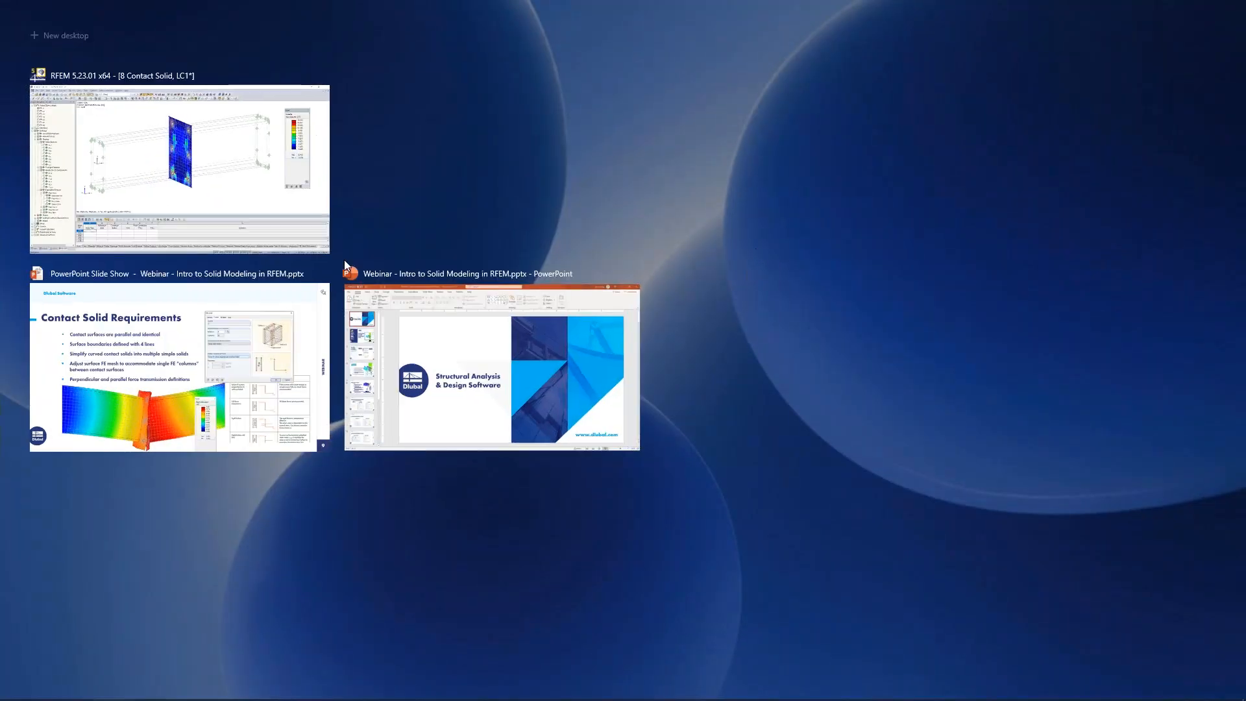
left_click(231, 382)
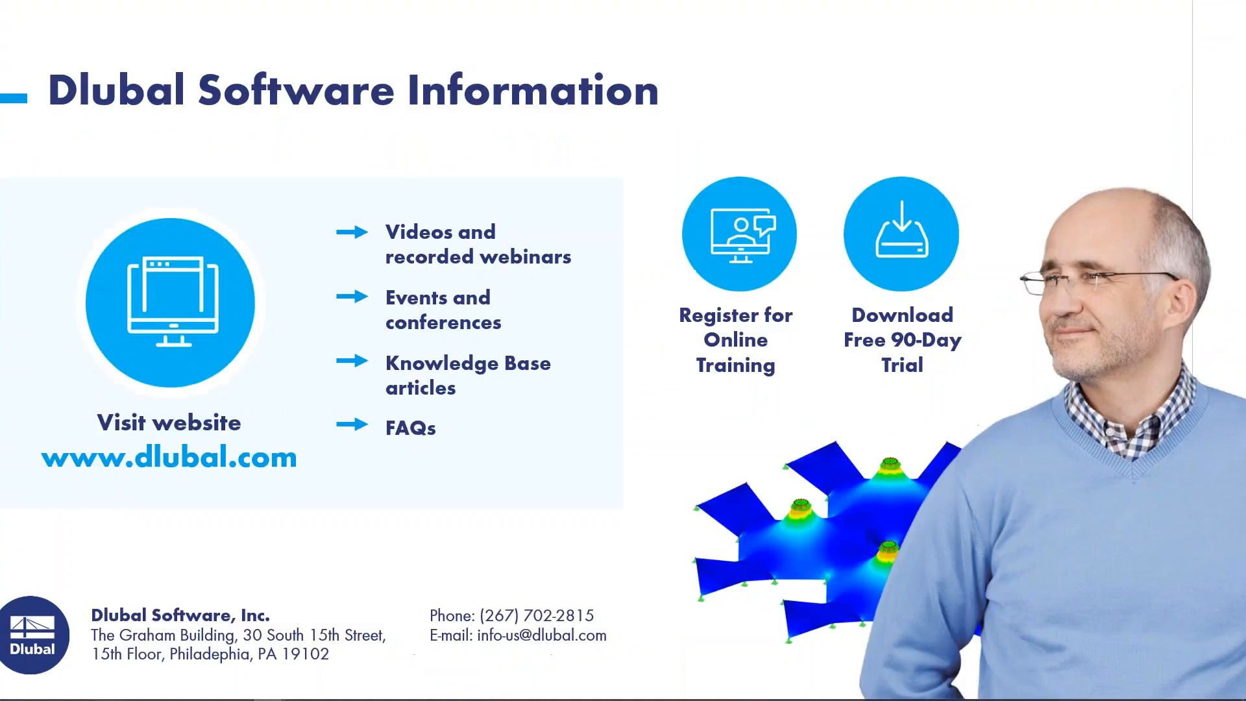